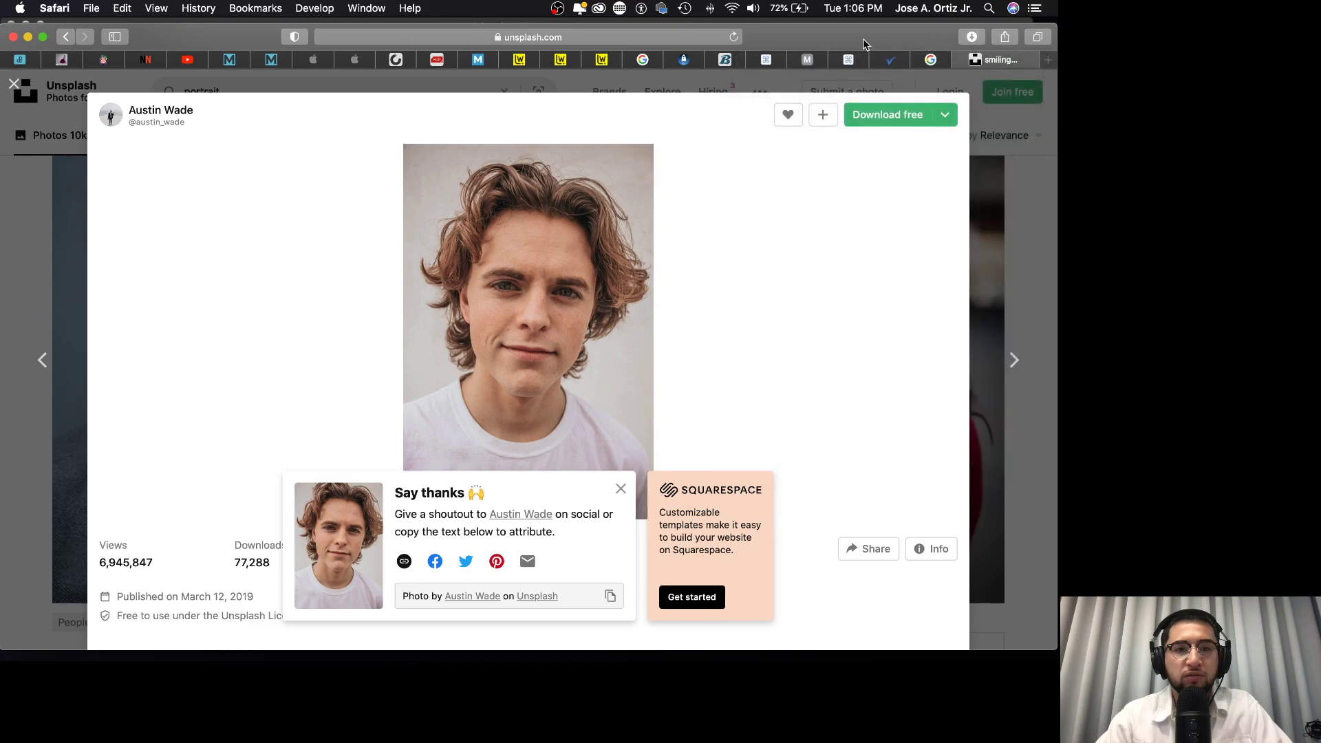
- Dismiss the Say thanks pop-up on the Unsplash portrait photo's page
left_click(597, 38)
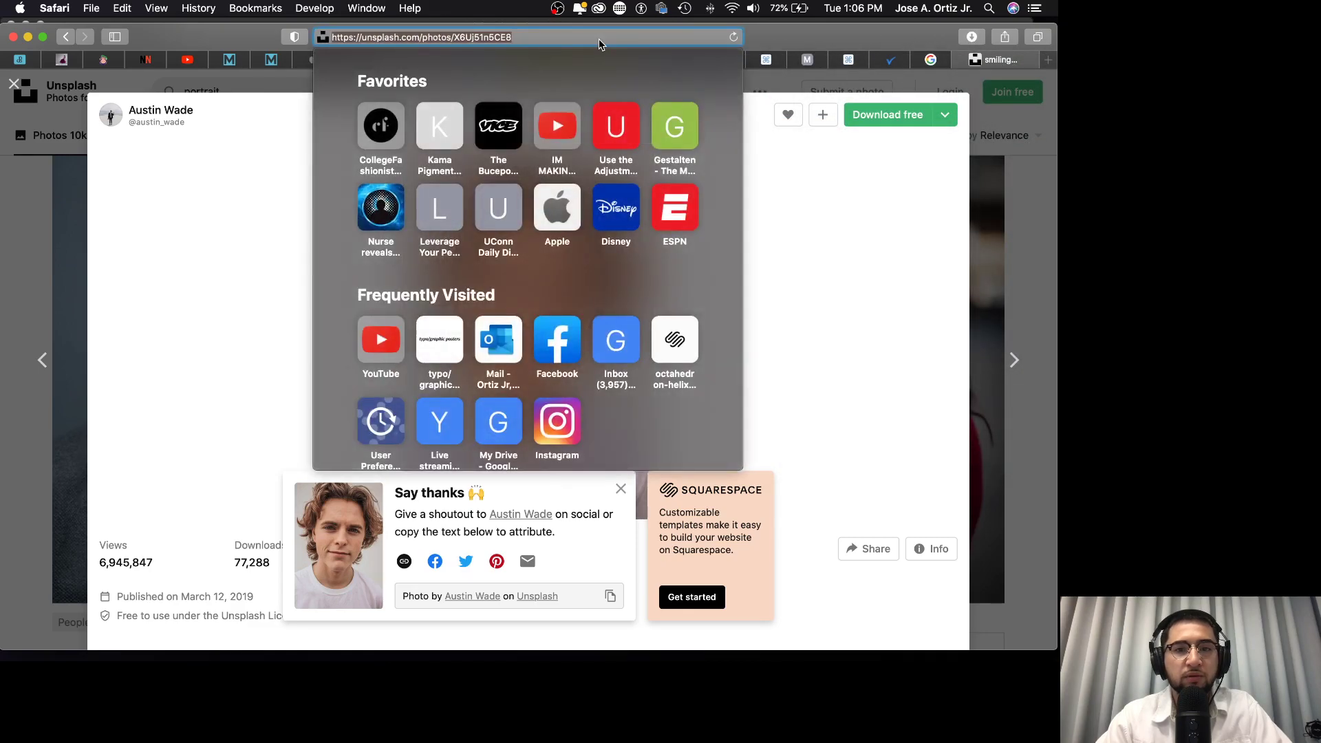
left_click(823, 161)
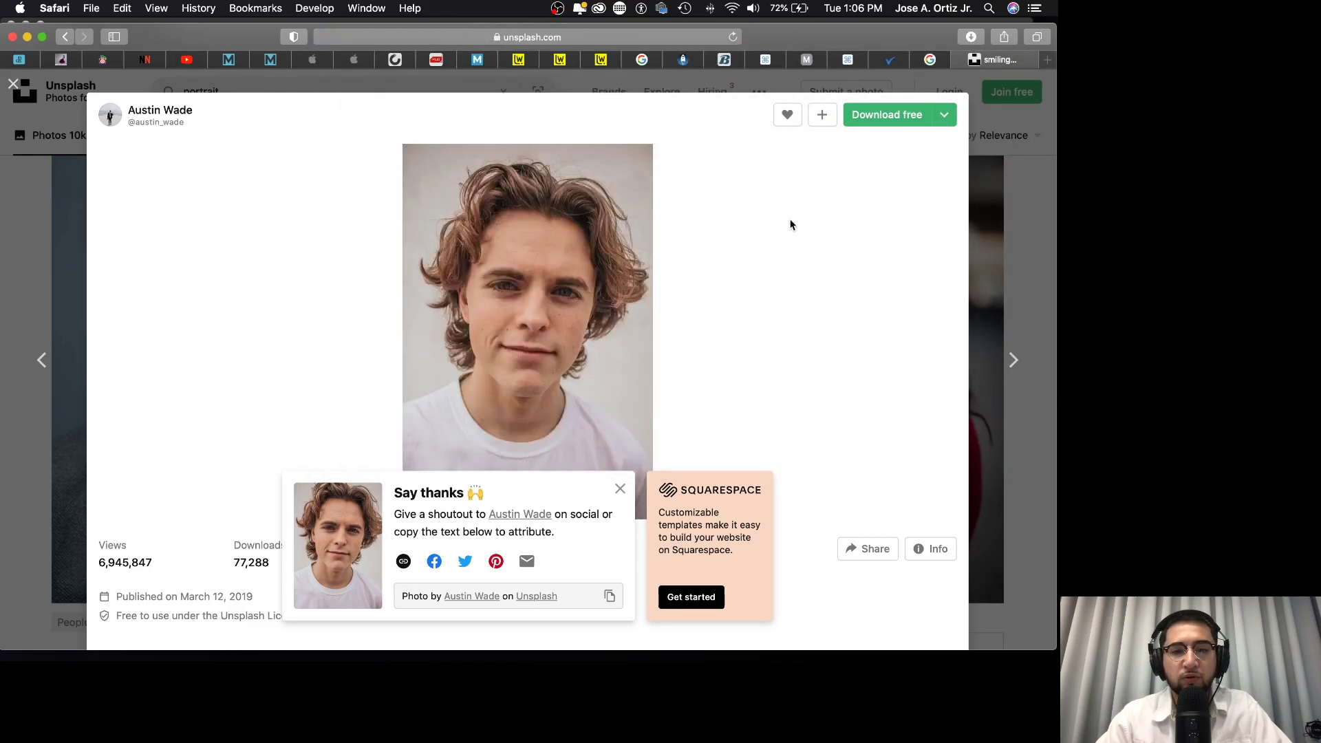
left_click(620, 491)
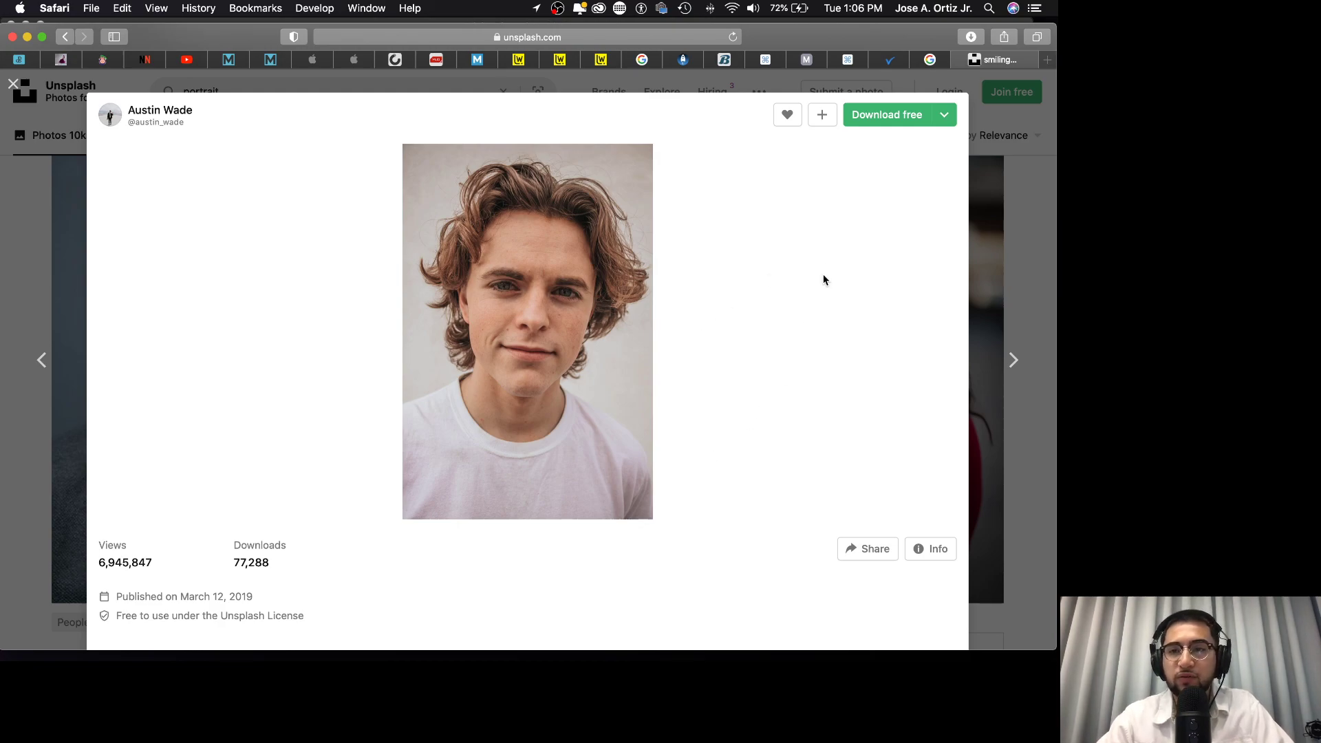
mouse_move(640, 651)
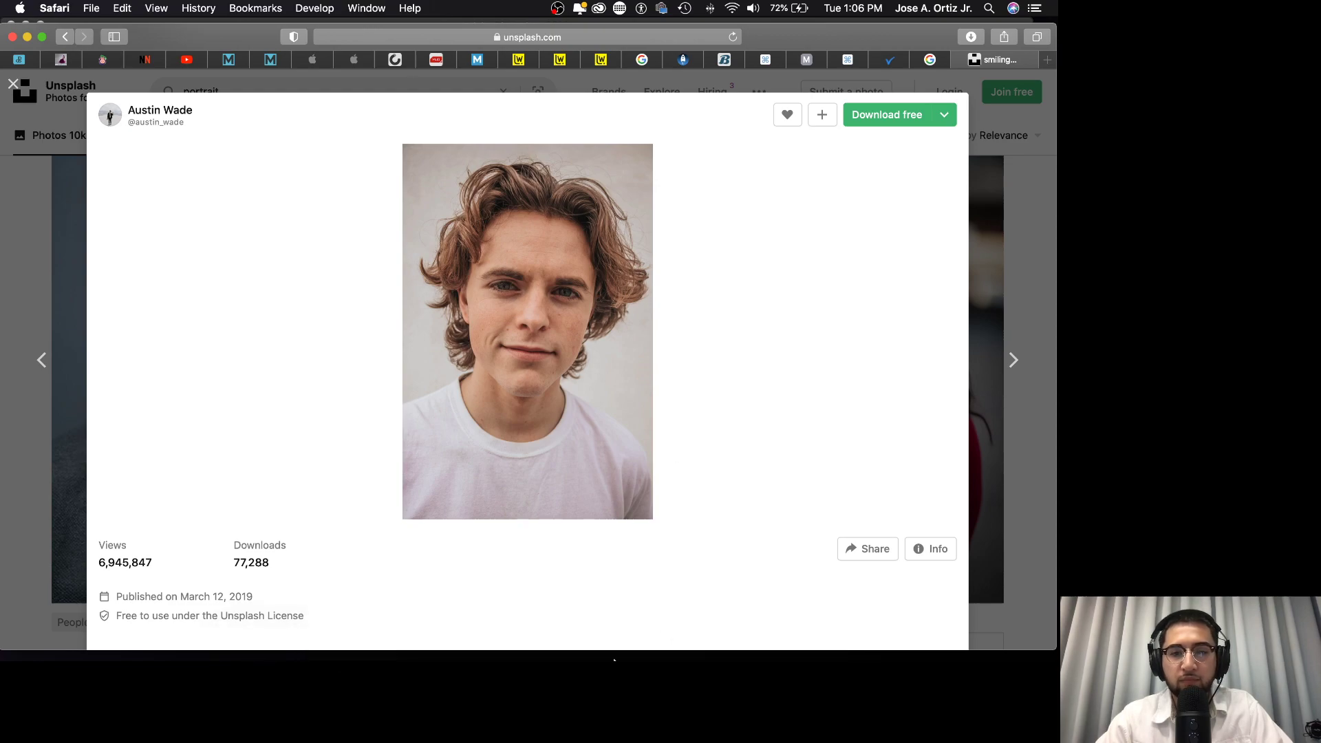
left_click(440, 646)
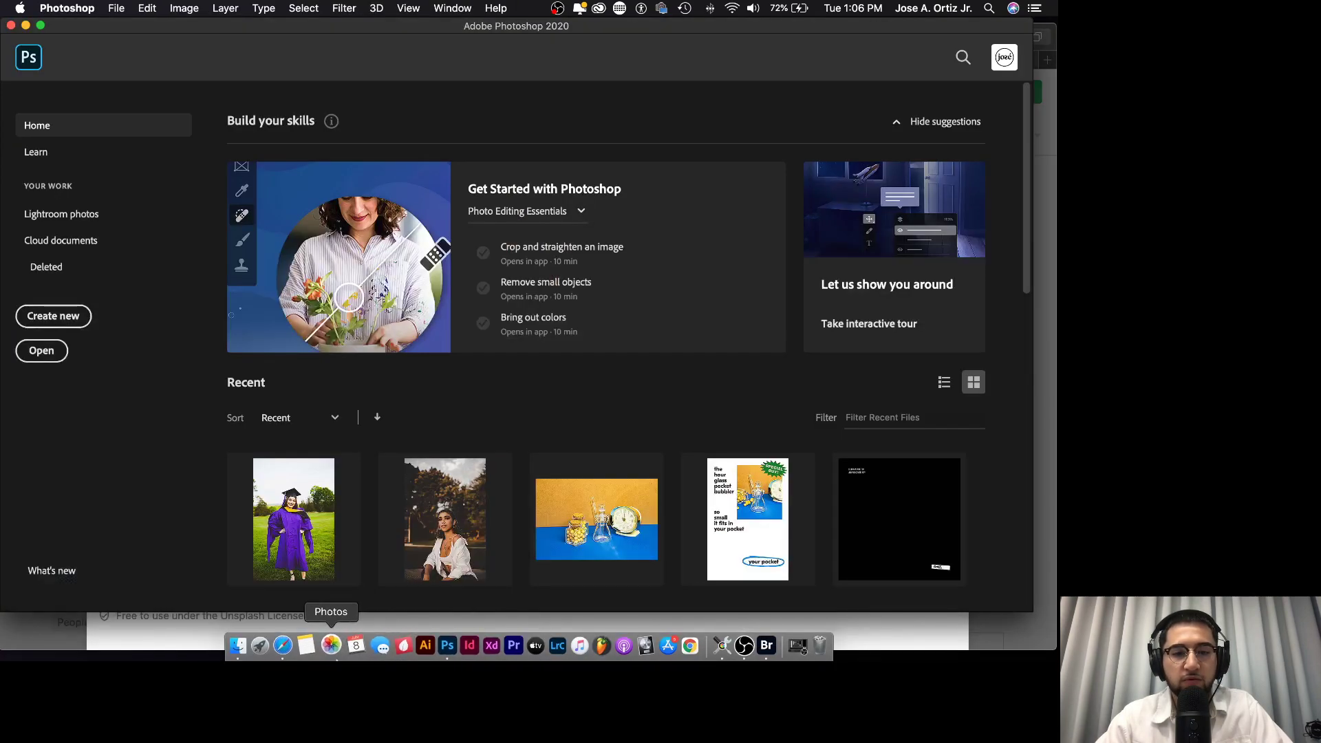
left_click(288, 646)
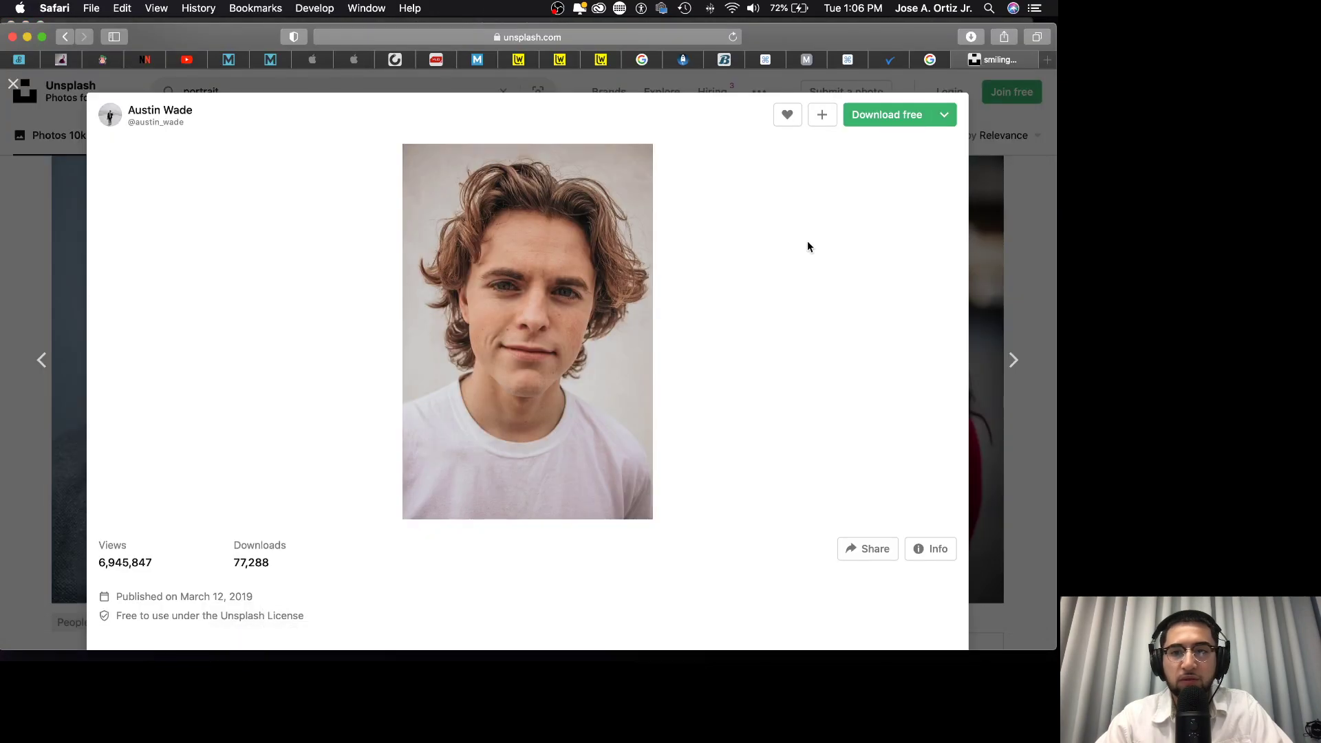
- Locate the newly downloaded Unsplash portrait JPG in the Downloads folder and open it with Adobe Photoshop 2020
left_click(976, 37)
left_click(977, 95)
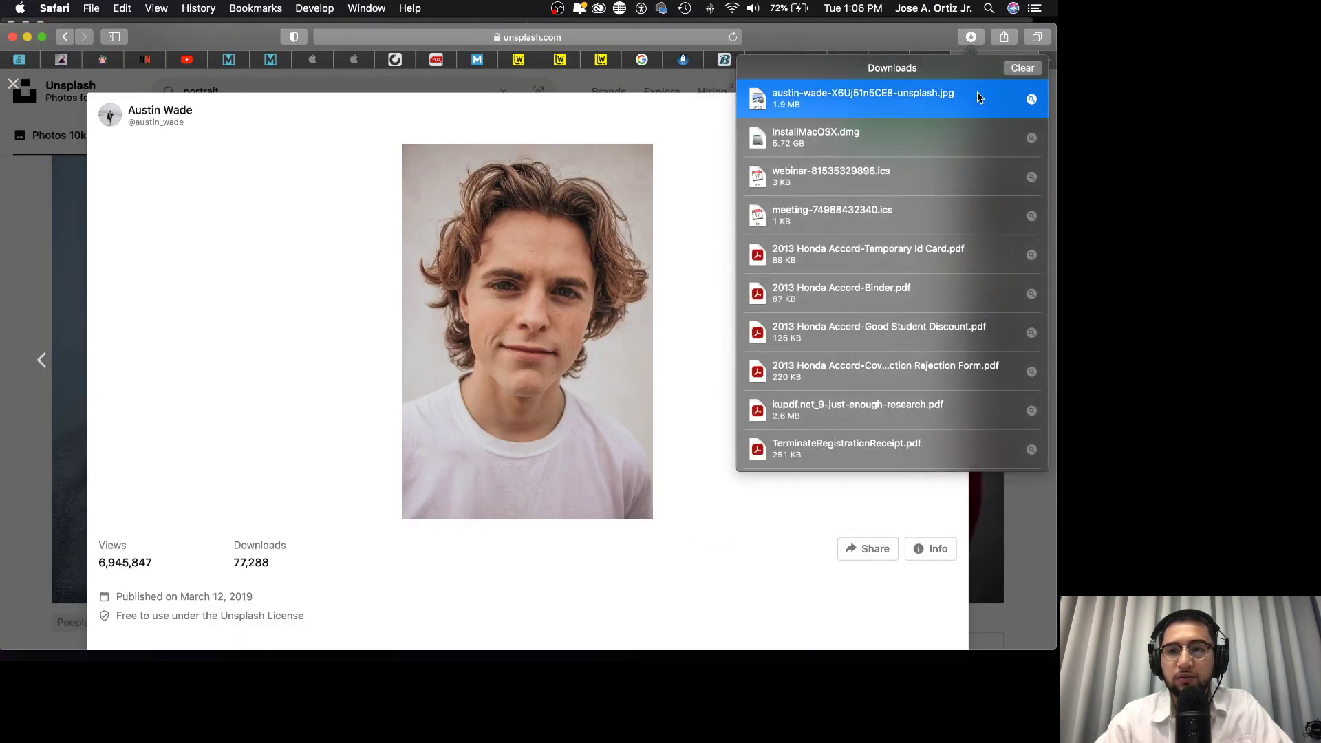
right_click(977, 95)
left_click(945, 114)
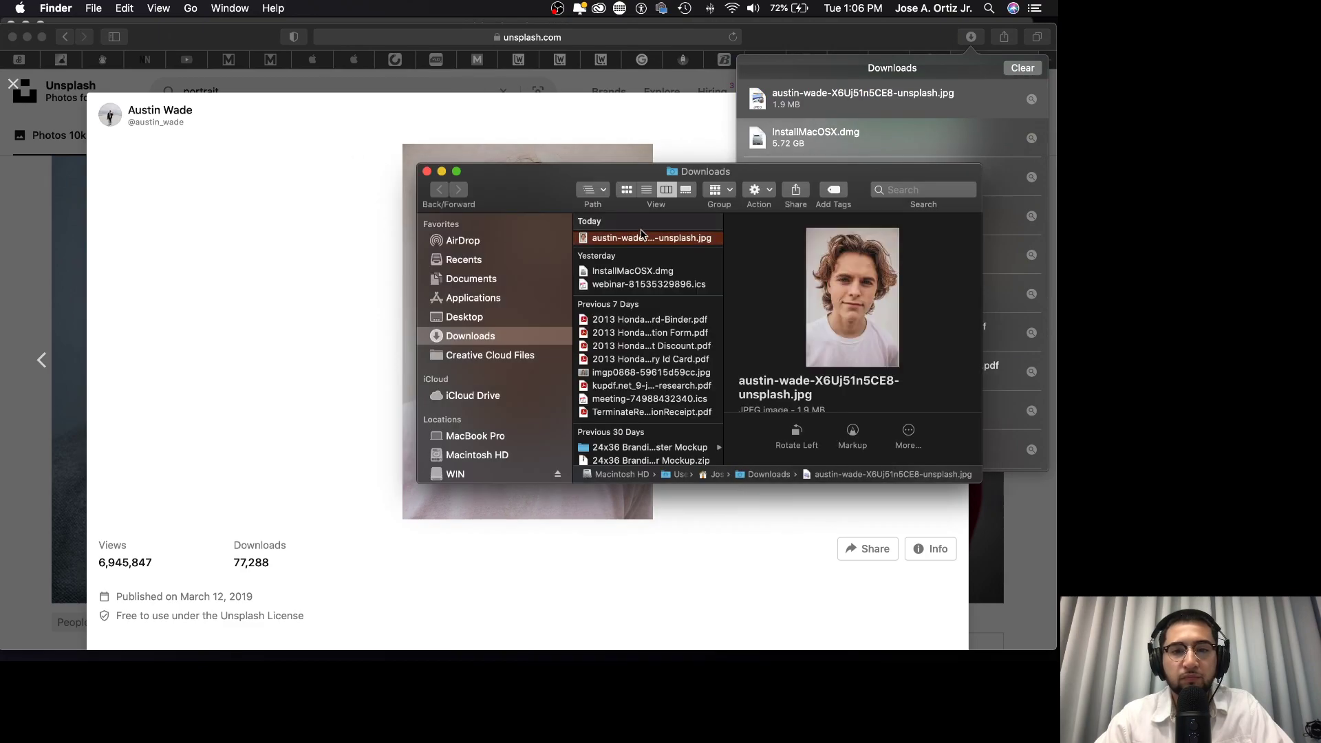
right_click(641, 235)
mouse_move(669, 258)
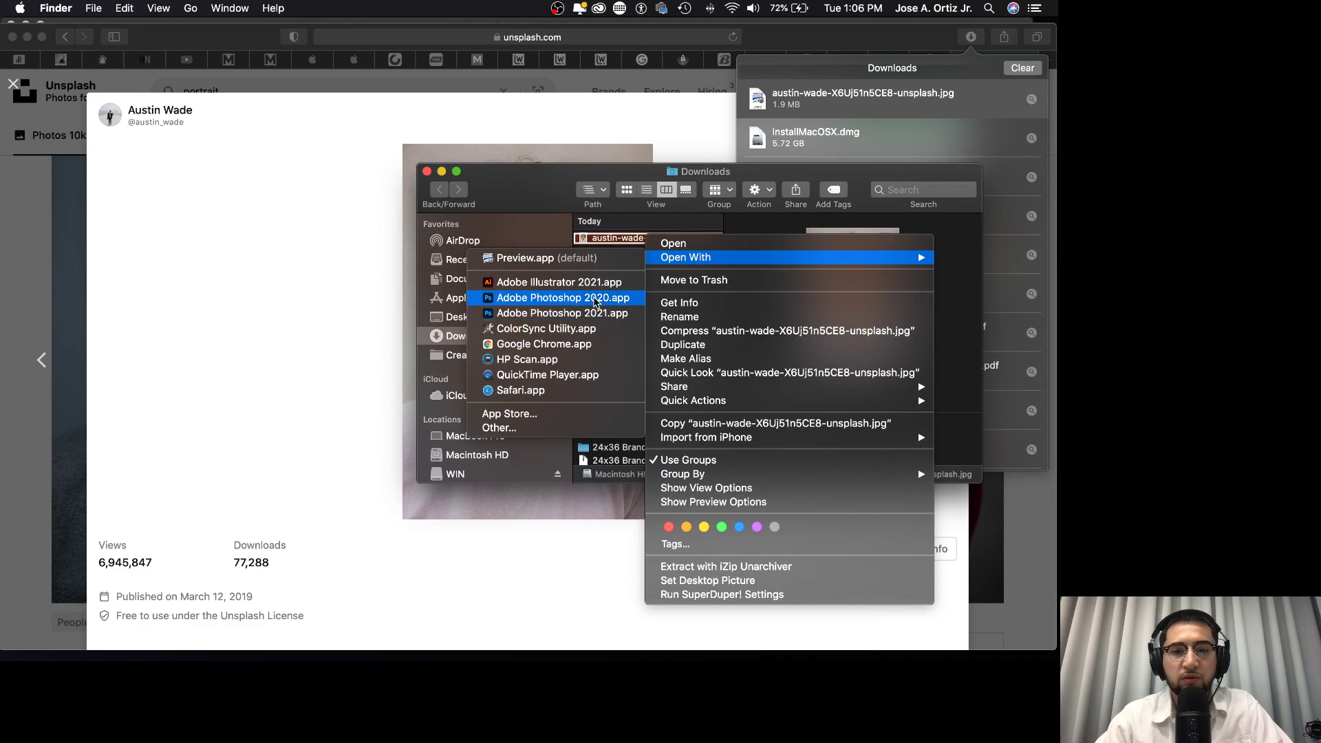
left_click(595, 303)
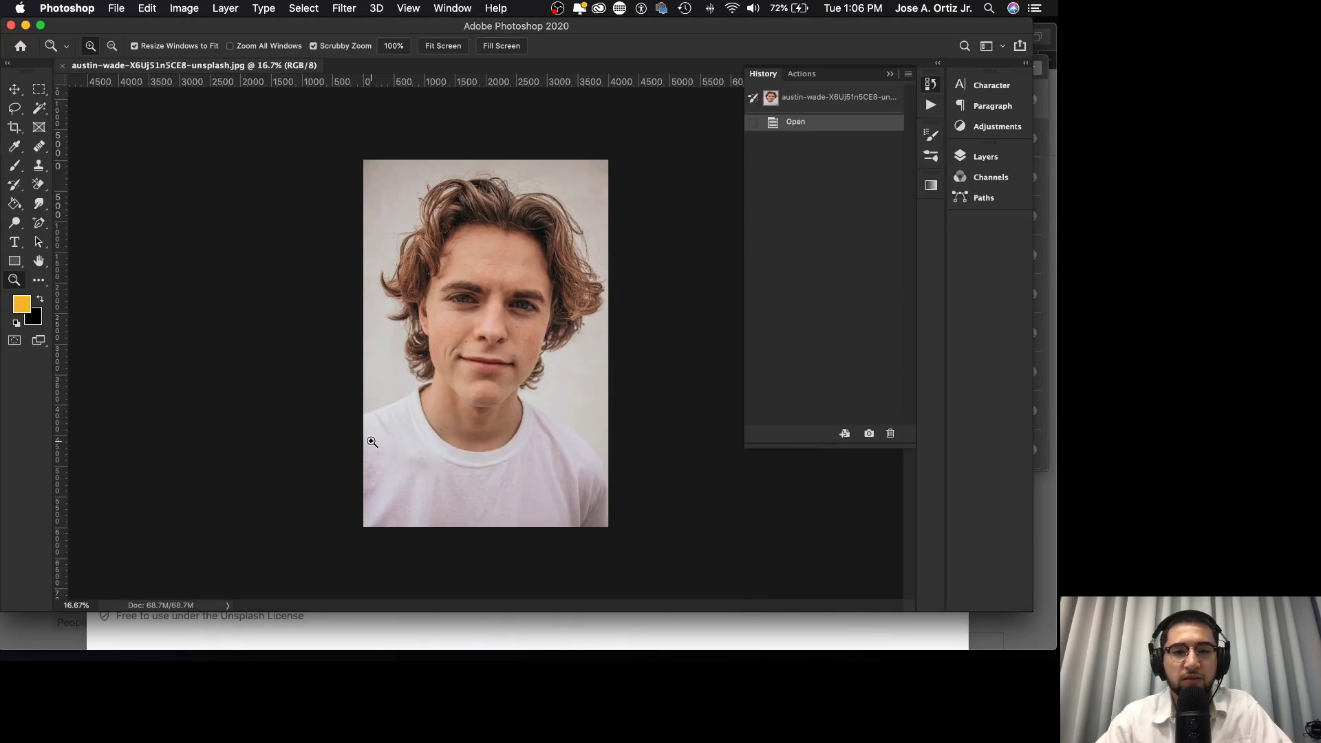
- Examine the portrait's skin closely on the cheeks, around the eyes and across the forehead
left_click_drag(480, 292, 605, 283)
scroll(463, 333, "down", 10)
scroll(463, 332, "left", 8)
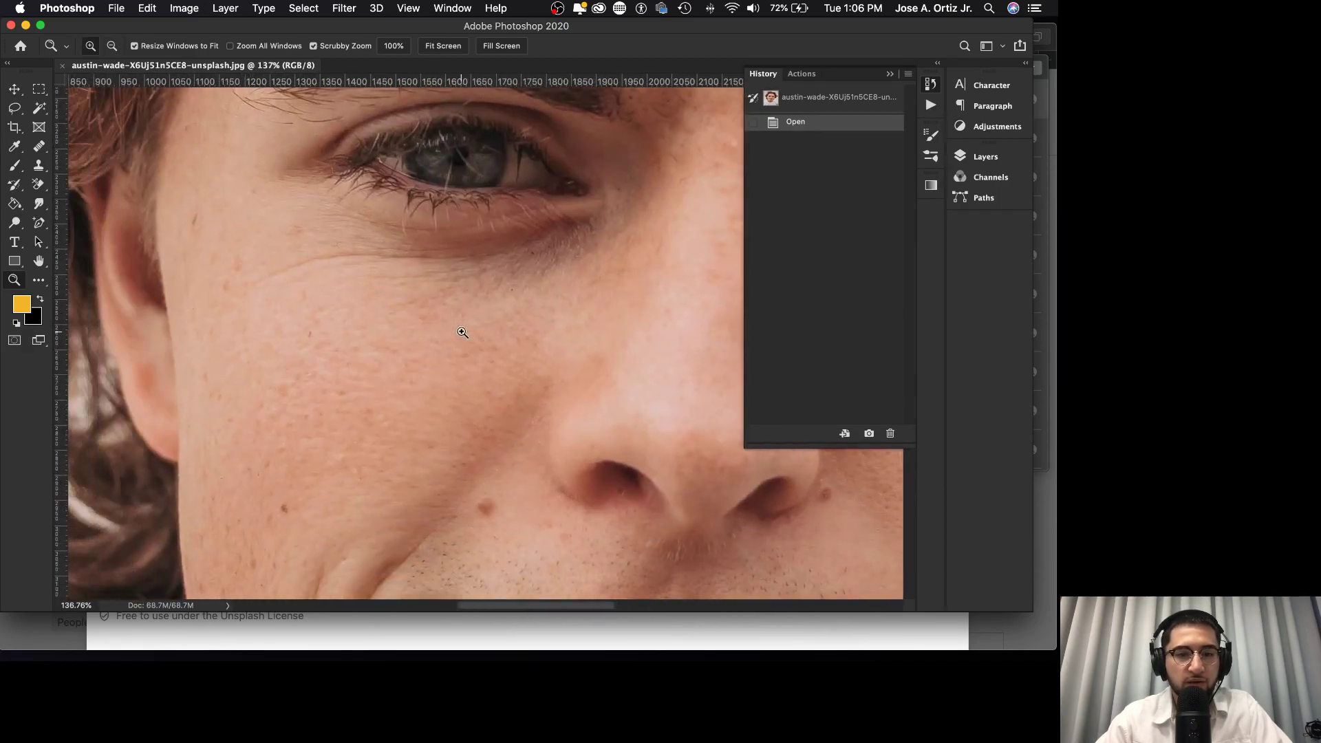
scroll(534, 310, "down", 2)
scroll(531, 303, "up", 10)
scroll(531, 303, "right", 6)
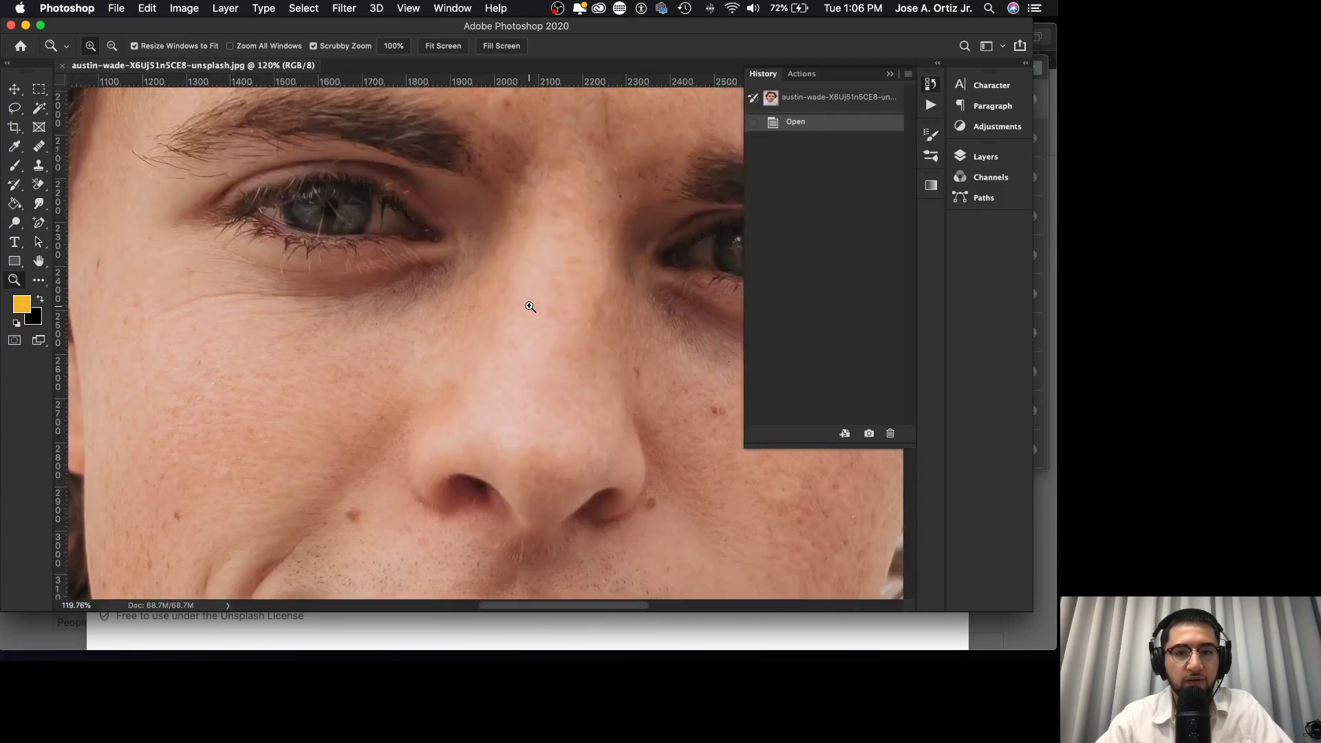
scroll(530, 307, "up", 5)
scroll(529, 306, "down", 10)
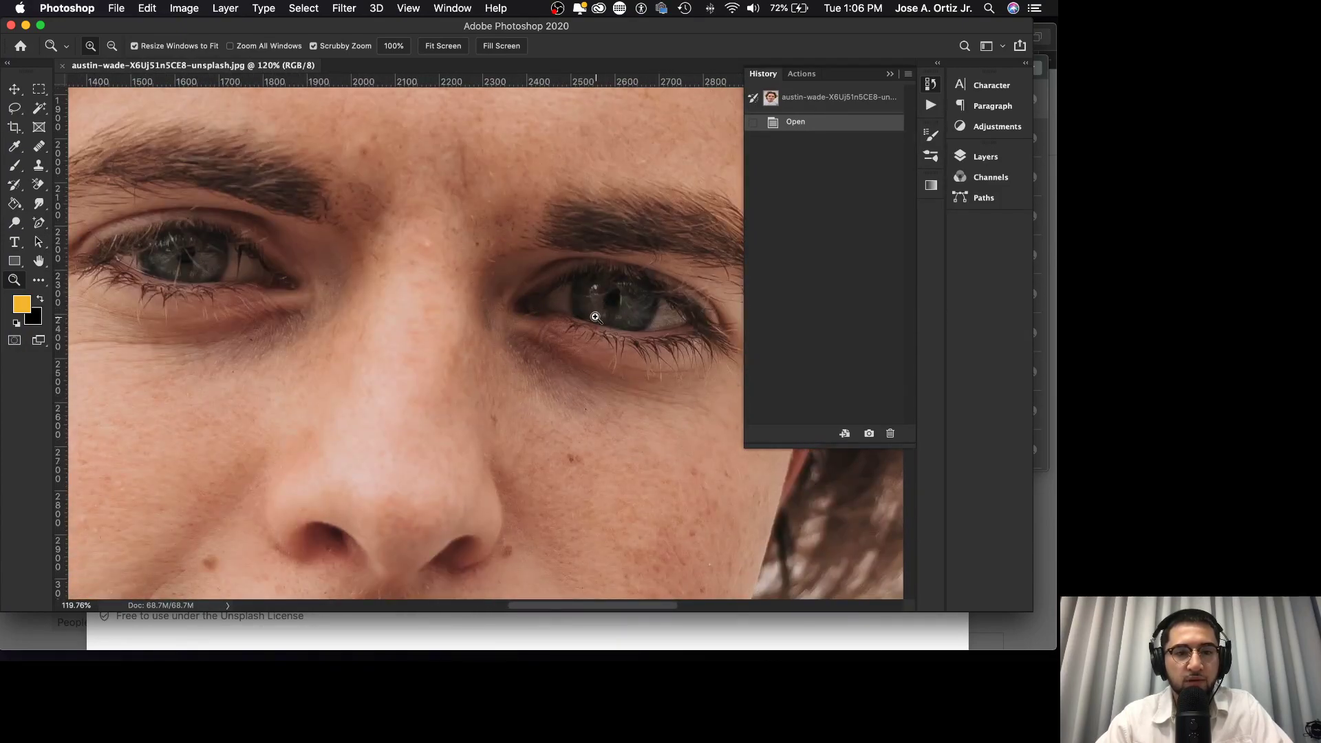
scroll(365, 282, "left", 5)
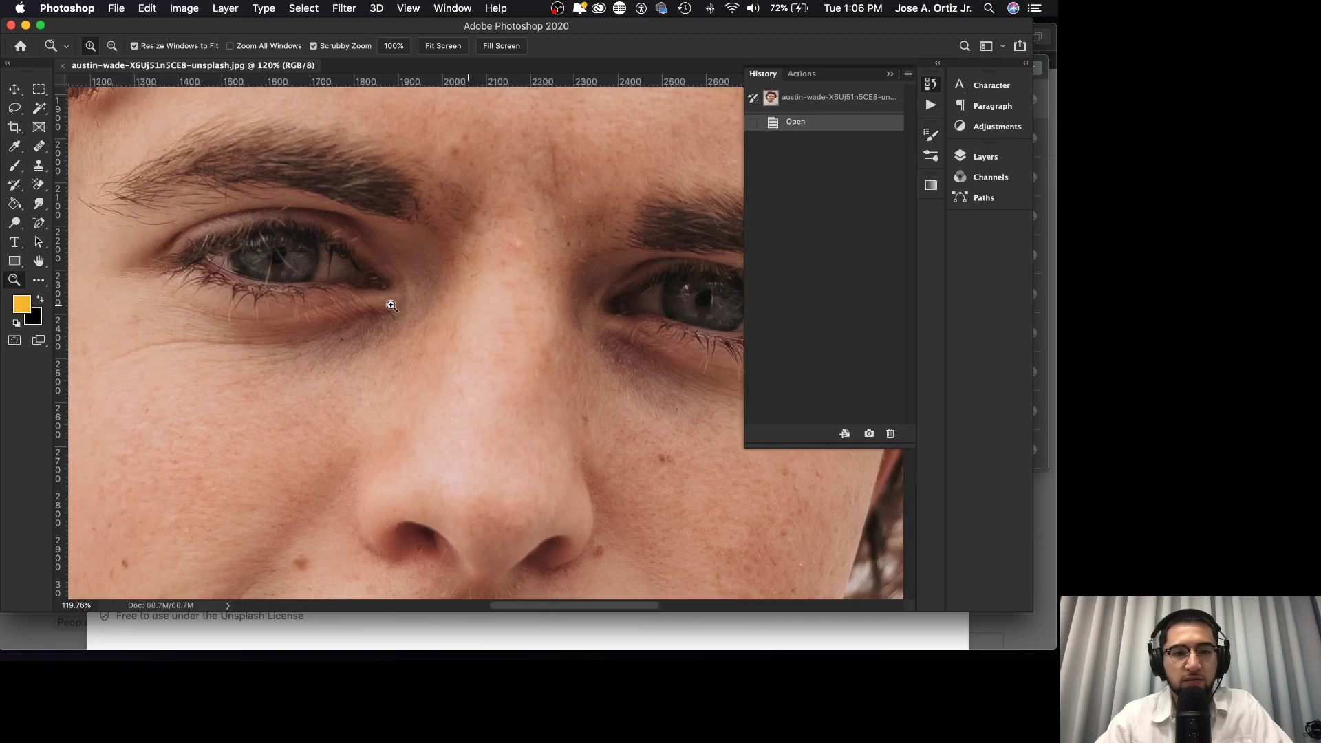
scroll(427, 282, "up", 6)
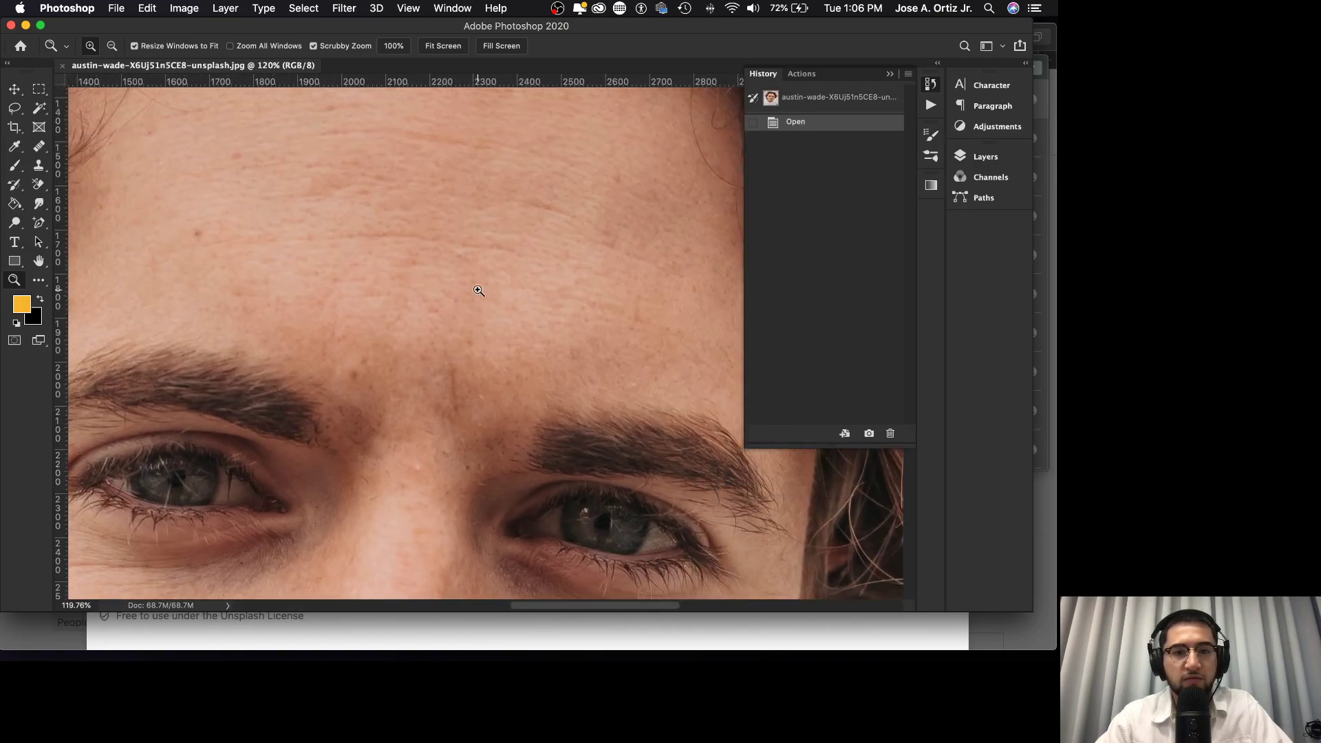
scroll(497, 254, "up", 5)
scroll(481, 265, "down", 4)
scroll(457, 275, "down", 6)
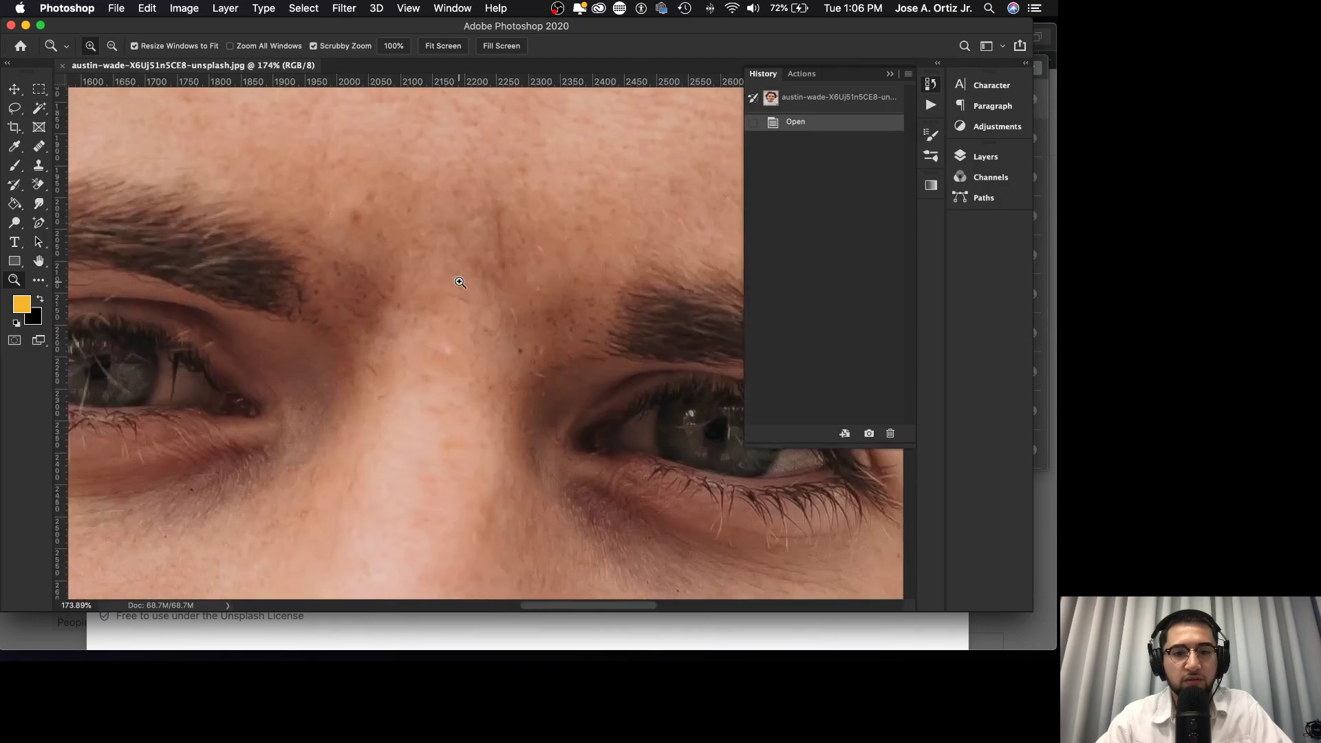
- Examine the skin around the nose, lips and chin, finishing with the whole face in view
scroll(344, 261, "down", 5)
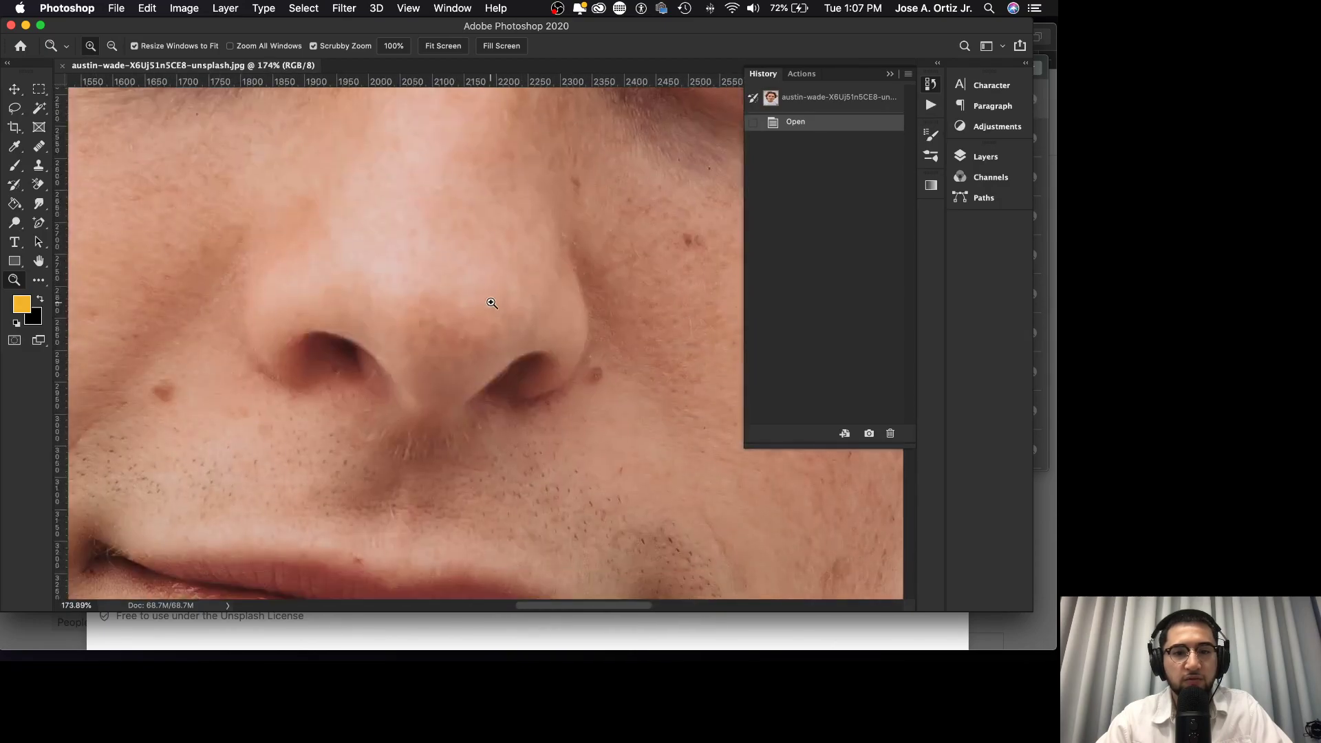
scroll(435, 288, "up", 2)
scroll(419, 254, "up", 2)
scroll(413, 309, "down", 4)
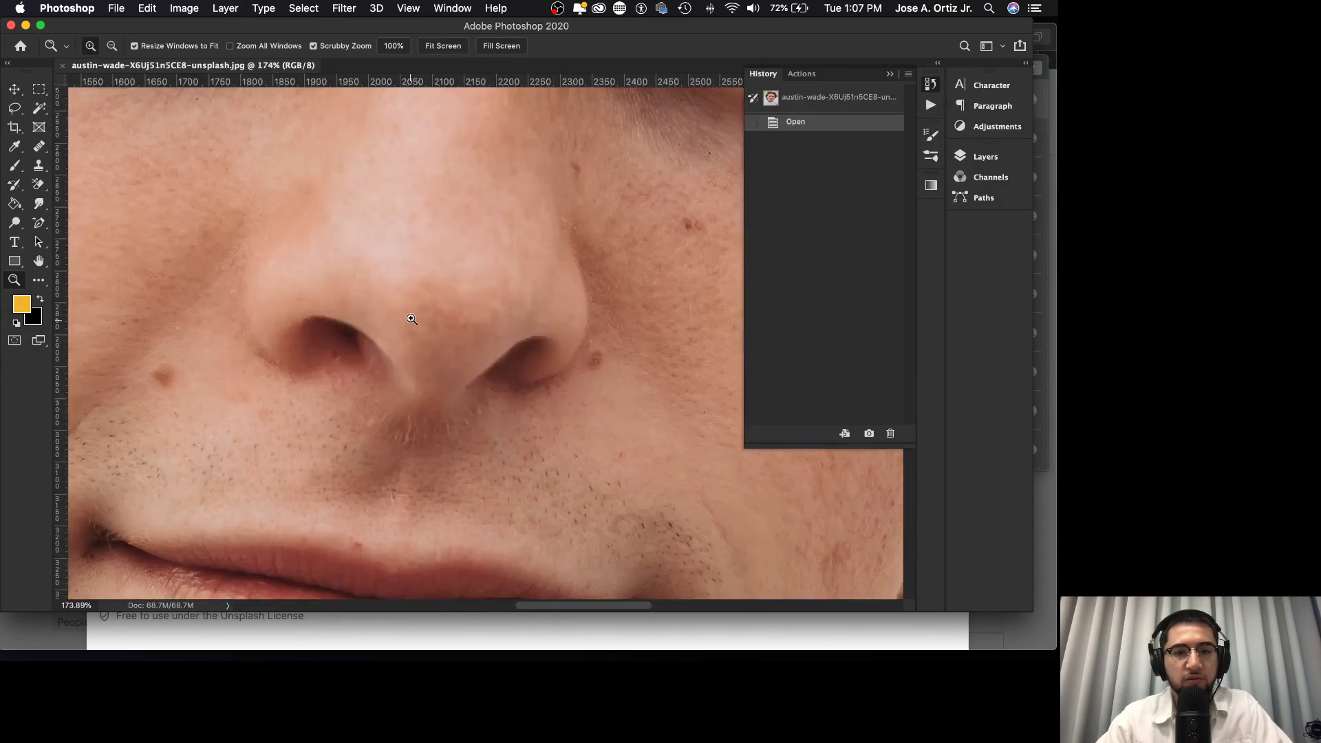
scroll(452, 378, "down", 3)
scroll(452, 379, "down", 2)
scroll(366, 334, "down", 4)
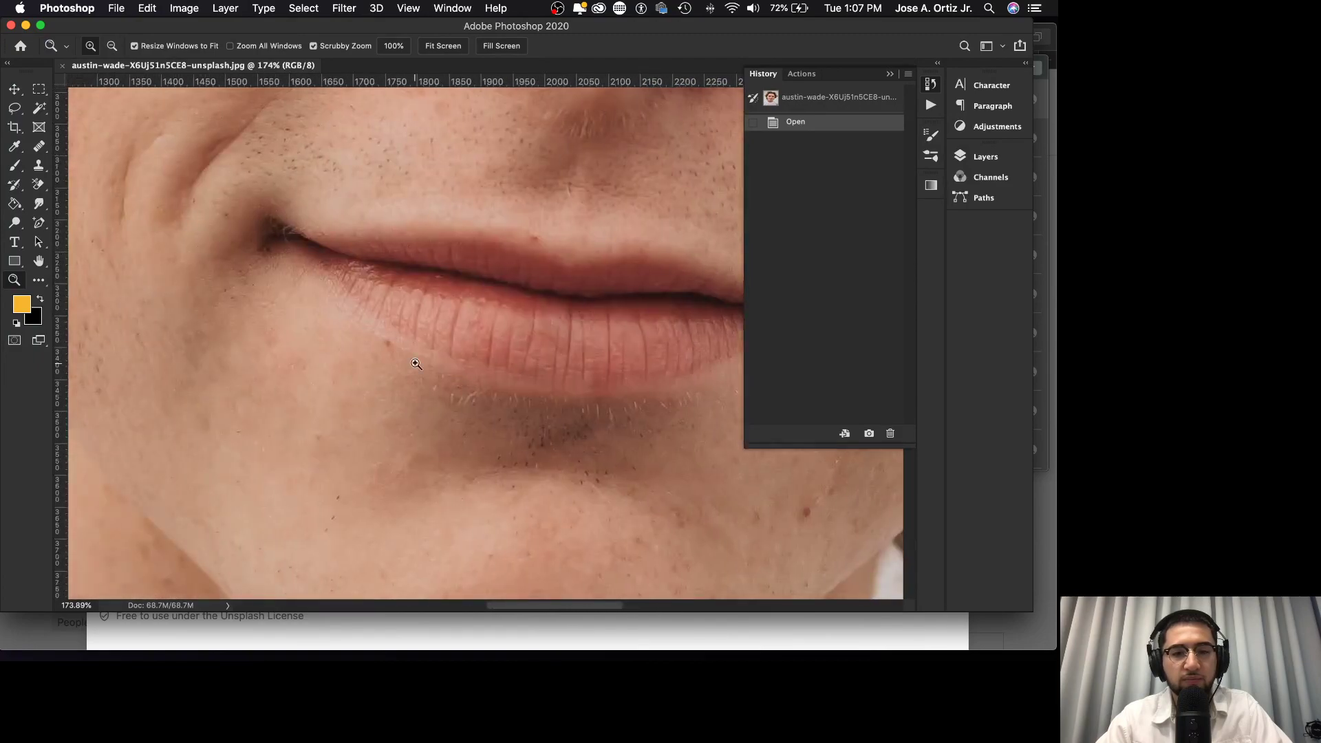
scroll(510, 393, "down", 5)
scroll(520, 396, "down", 5)
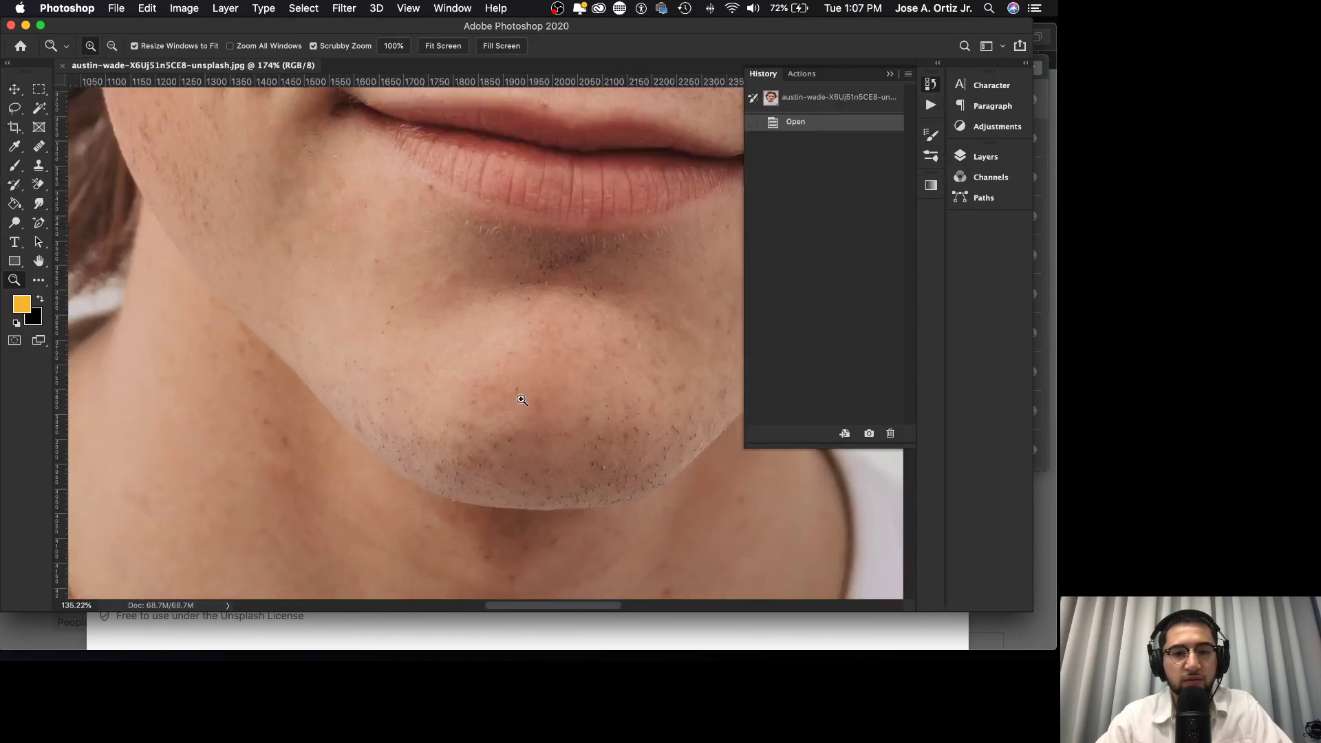
scroll(477, 407, "down", 6)
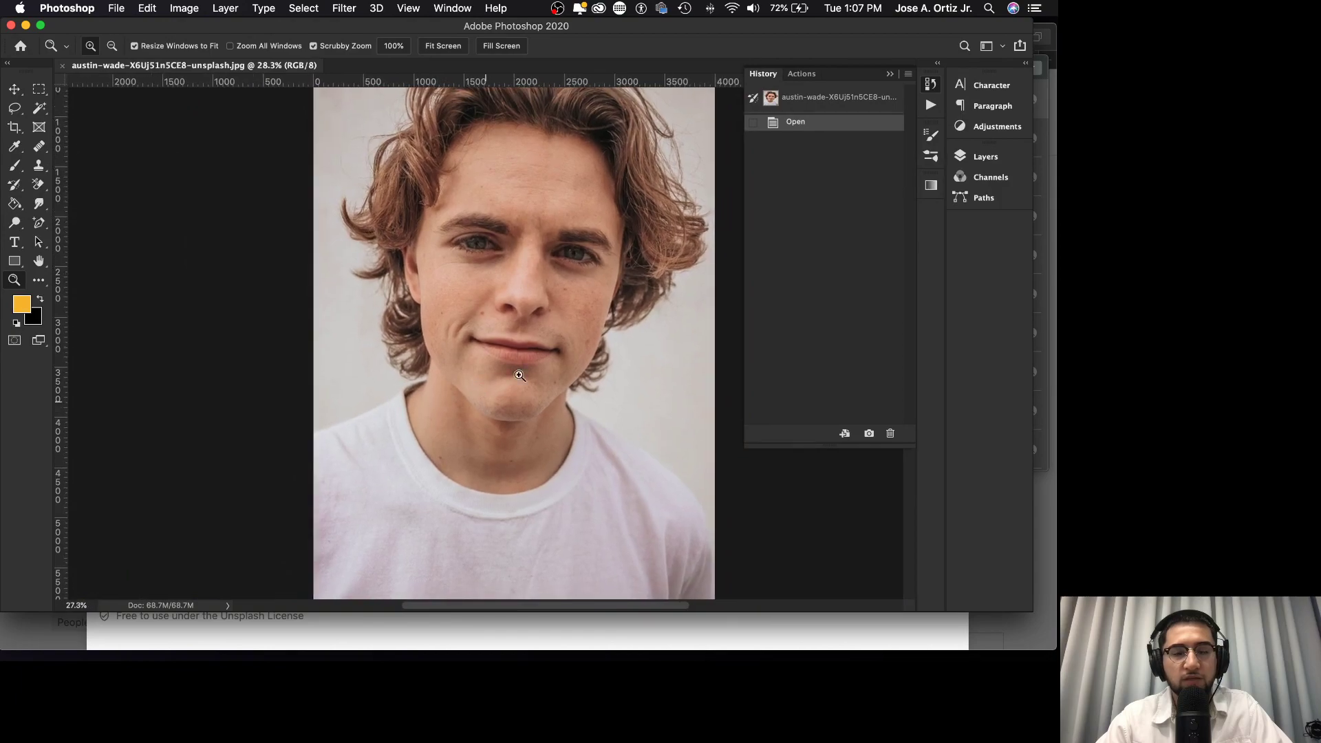
- Duplicate the Background layer twice, keeping only the lower copy visible and selected
left_click(930, 84)
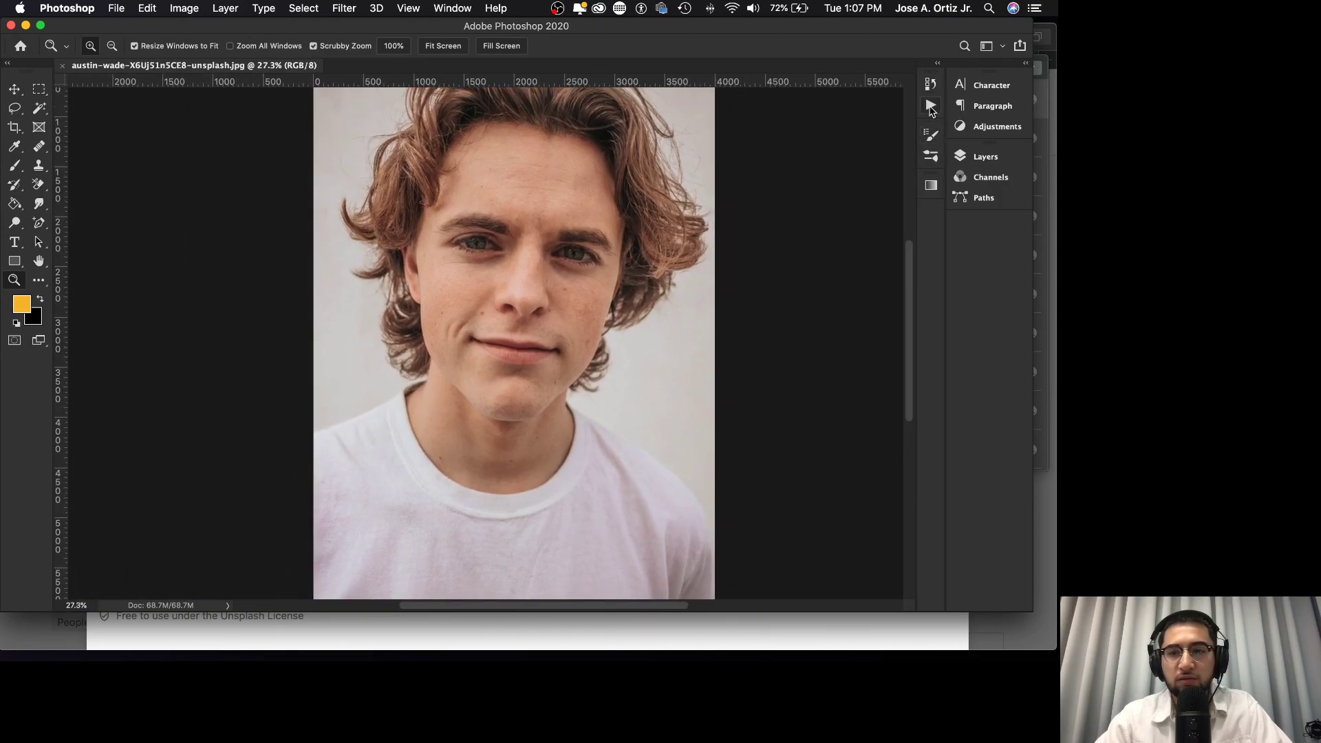
left_click(985, 157)
left_click_drag(853, 239, 866, 439)
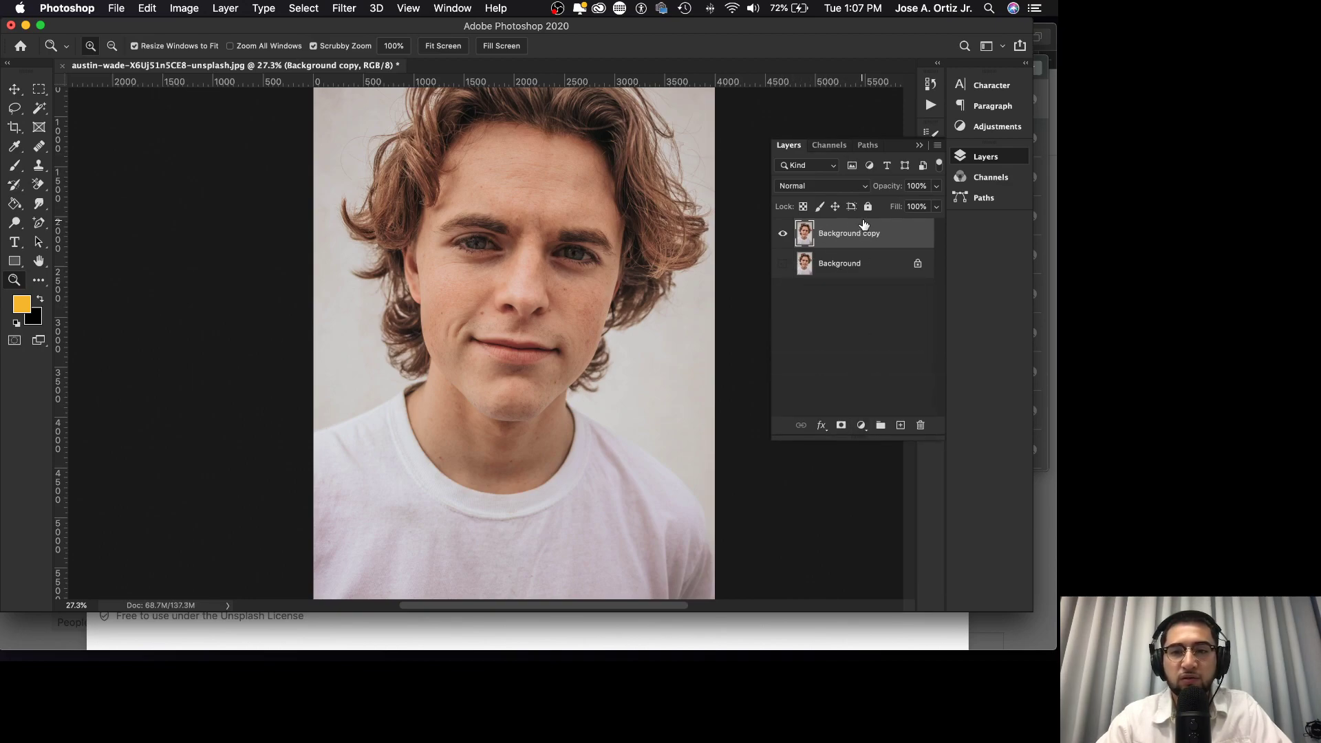
left_click_drag(865, 242, 900, 425)
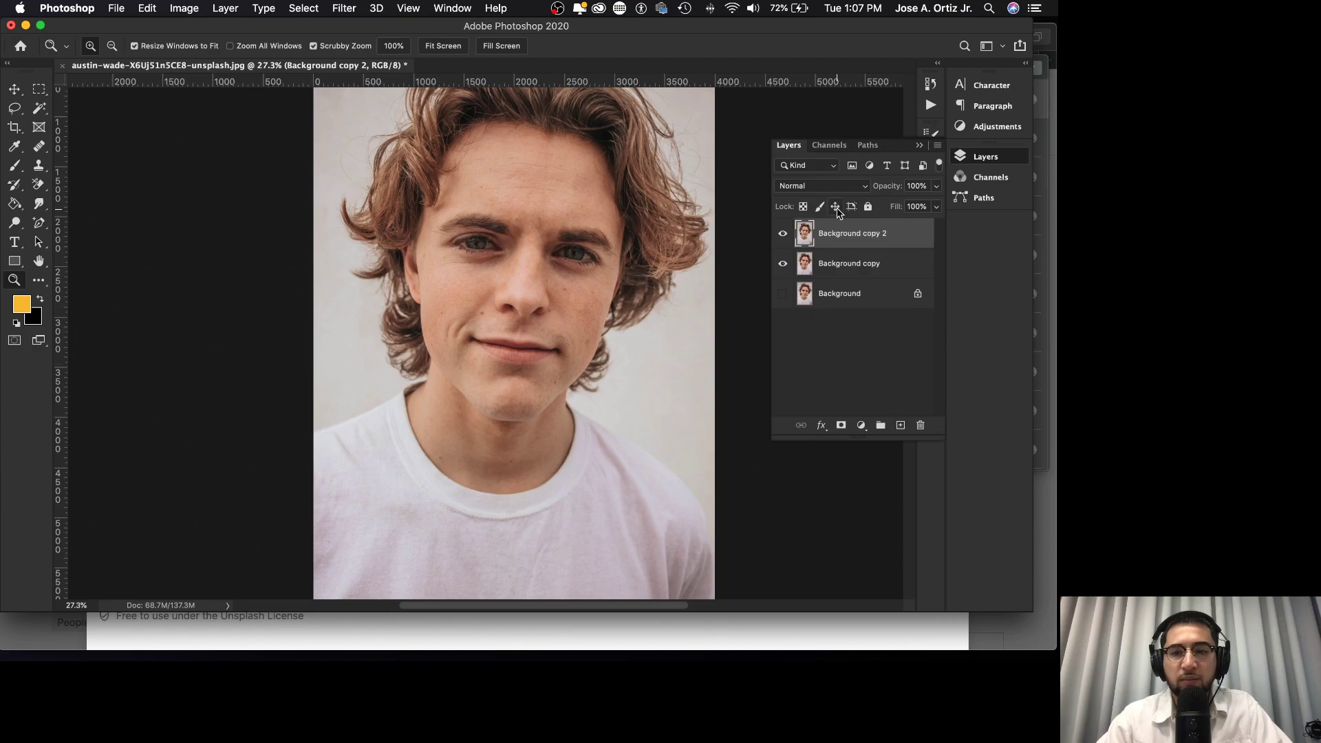
left_click(783, 233)
left_click(846, 271)
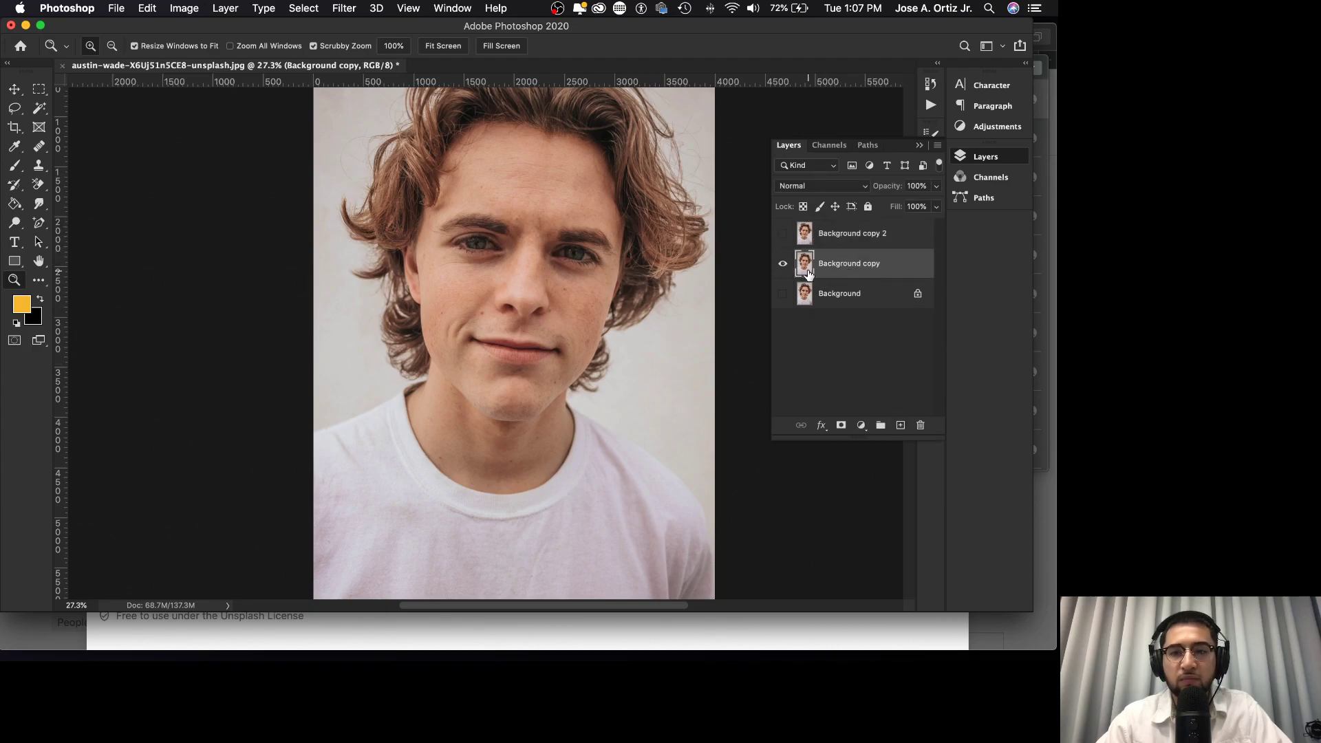
- Start a Gaussian Blur on the Background copy layer, with its preview framing the eye and cheek at 50%
left_click(337, 8)
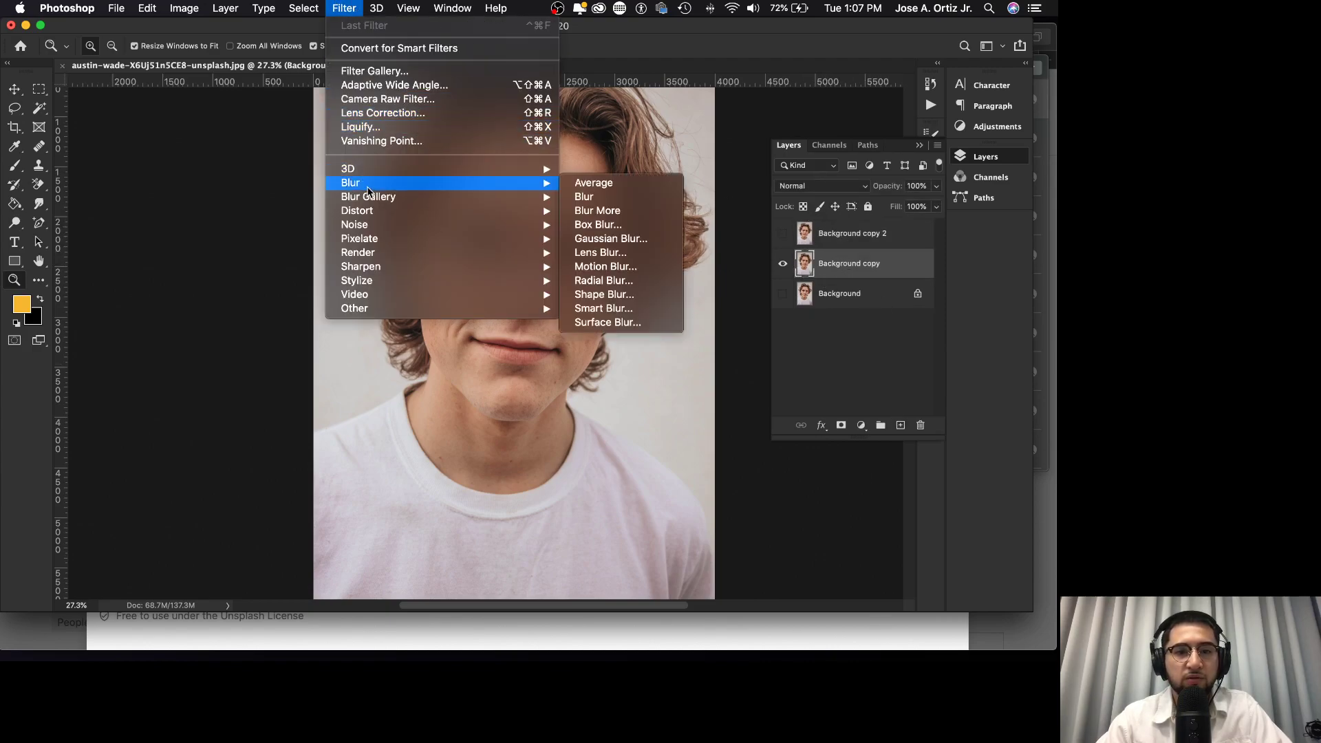
mouse_move(376, 185)
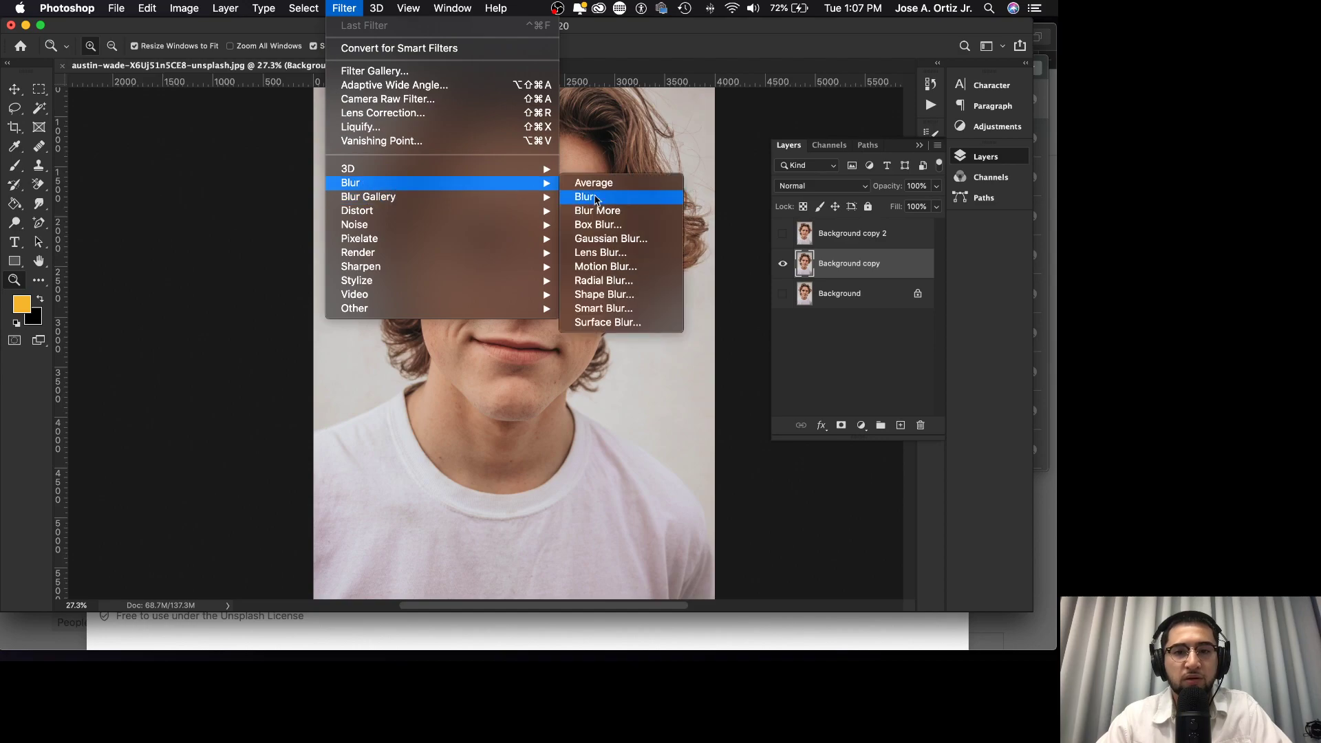
left_click(647, 242)
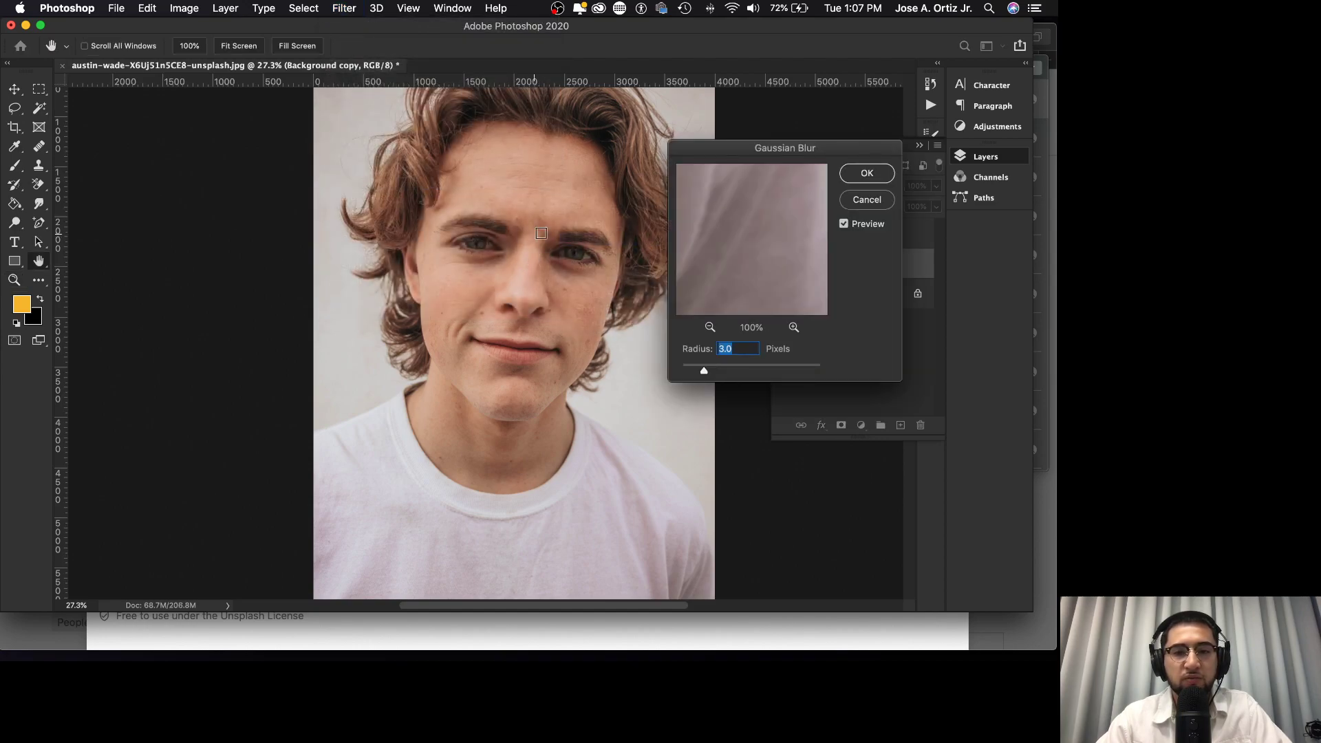
left_click_drag(765, 239, 751, 307)
left_click_drag(725, 246, 795, 287)
left_click(710, 326)
mouse_move(740, 254)
left_mouse_down()
mouse_move(773, 242)
mouse_move(780, 264)
mouse_move(743, 275)
mouse_move(823, 251)
mouse_move(773, 248)
mouse_move(782, 295)
mouse_move(708, 255)
mouse_move(777, 259)
mouse_move(744, 278)
left_mouse_up()
left_click(710, 327)
left_click(710, 327)
left_click(793, 328)
- Apply the Gaussian Blur to the Background copy layer with a radius of 7.0 pixels
mouse_move(707, 373)
left_mouse_down()
mouse_move(737, 372)
mouse_move(724, 374)
left_mouse_up()
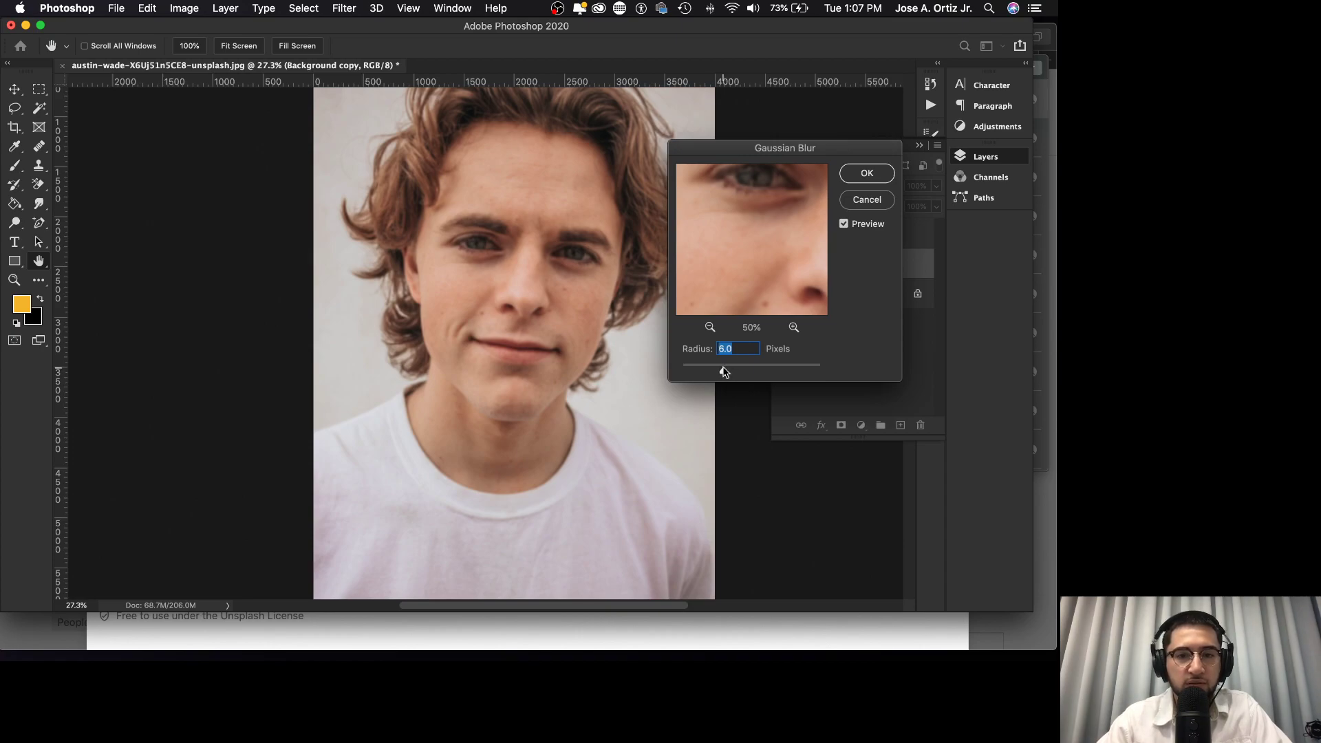
mouse_move(724, 372)
left_mouse_down()
mouse_move(779, 373)
mouse_move(717, 374)
mouse_move(735, 373)
left_mouse_up()
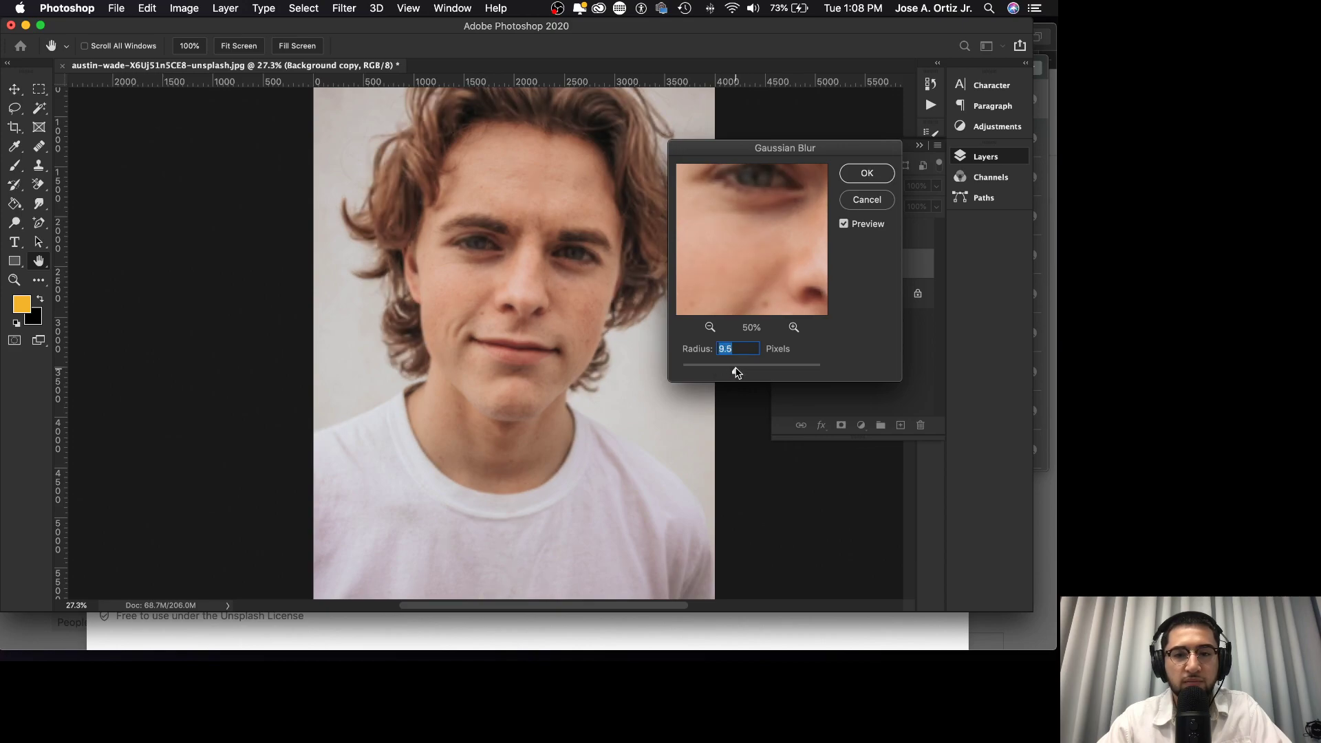
left_click_drag(733, 374, 730, 373)
mouse_move(769, 251)
left_mouse_down()
mouse_move(771, 292)
mouse_move(790, 260)
mouse_move(757, 235)
mouse_move(761, 264)
left_mouse_up()
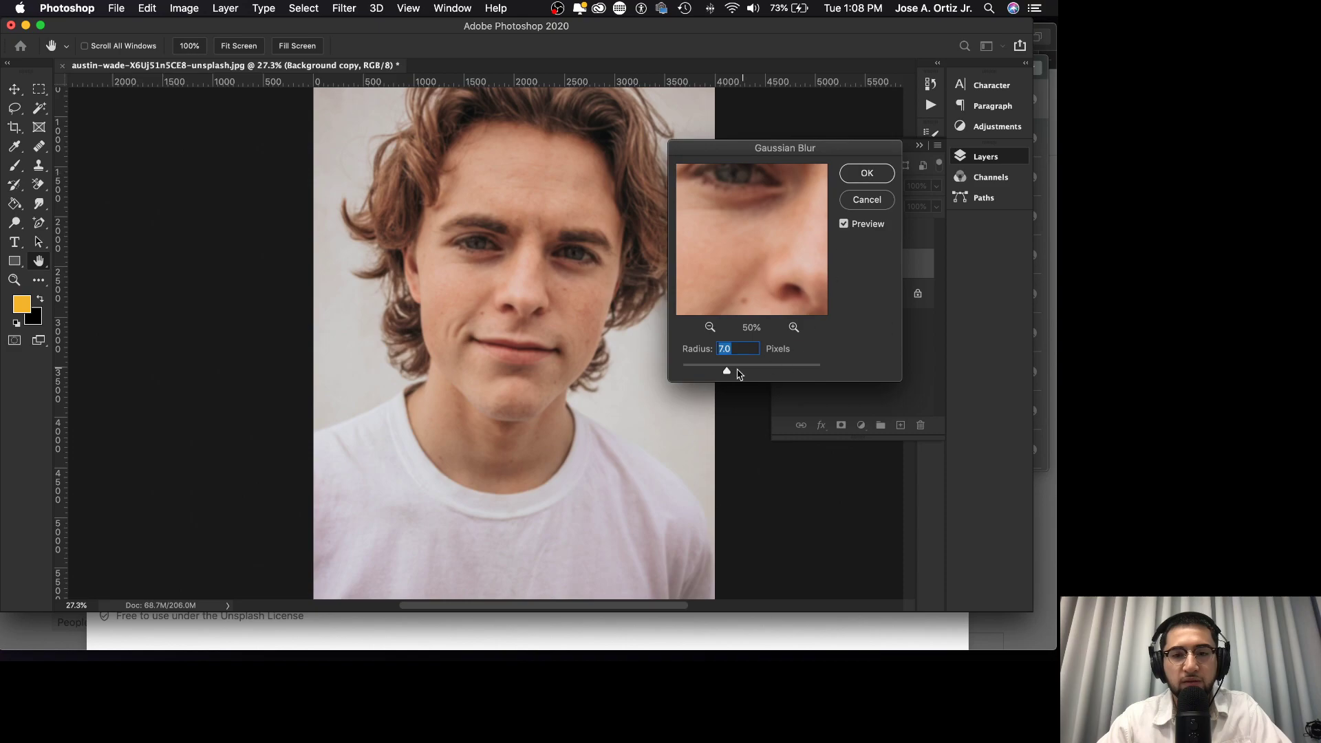
left_click_drag(728, 373, 725, 374)
left_click_drag(737, 252, 794, 279)
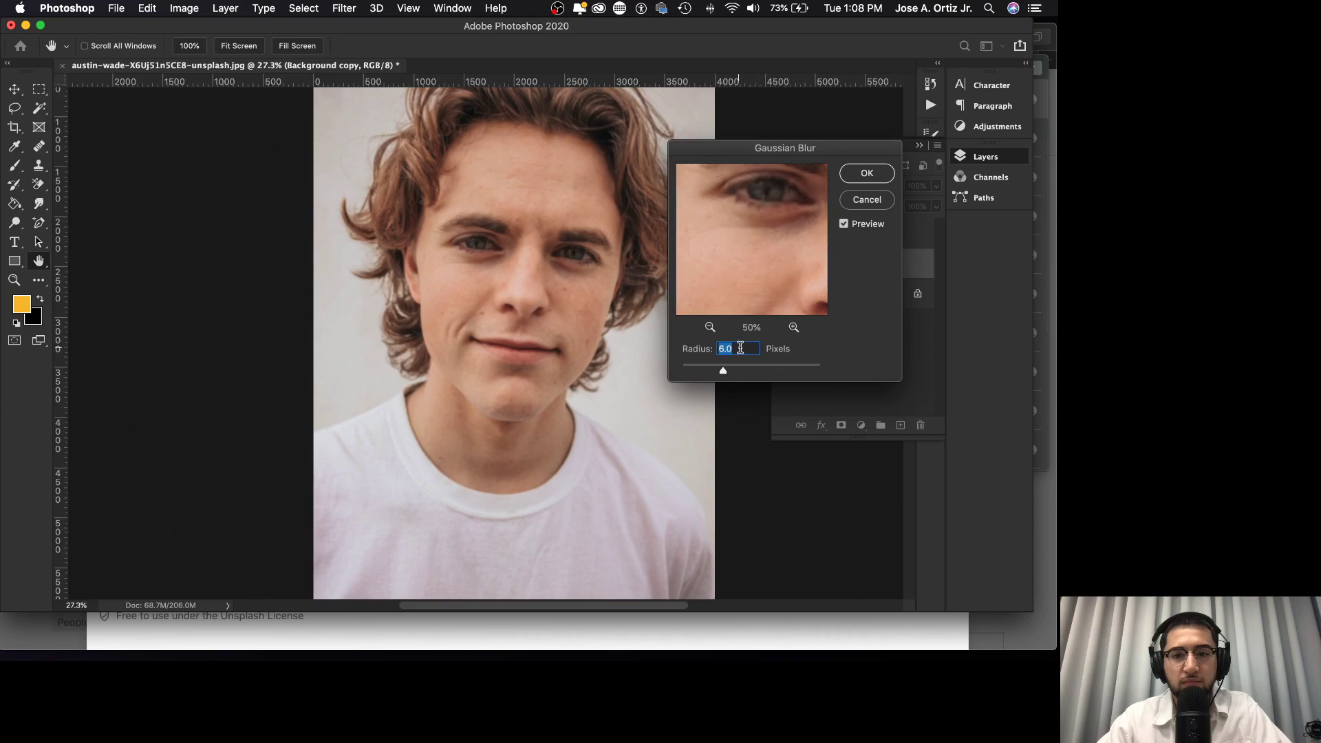
left_click_drag(723, 375, 729, 376)
left_click_drag(742, 278, 731, 260)
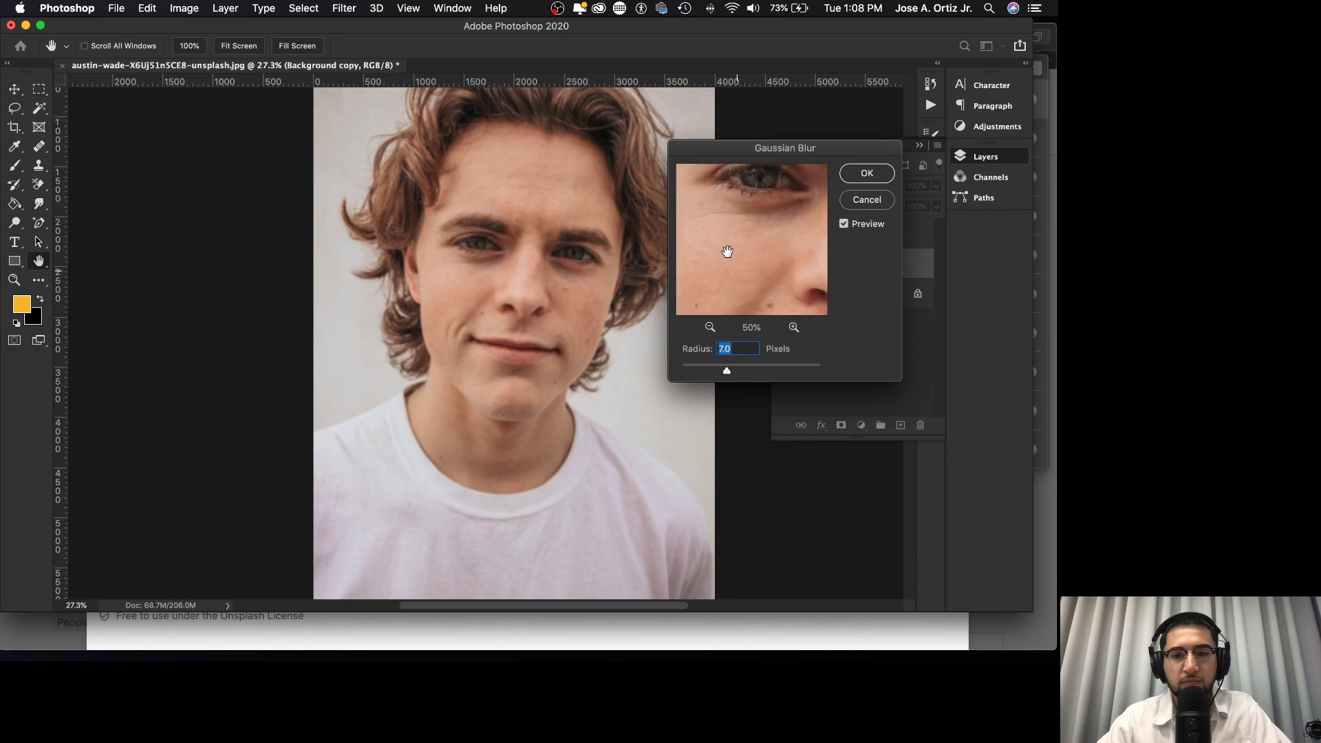
left_click(854, 179)
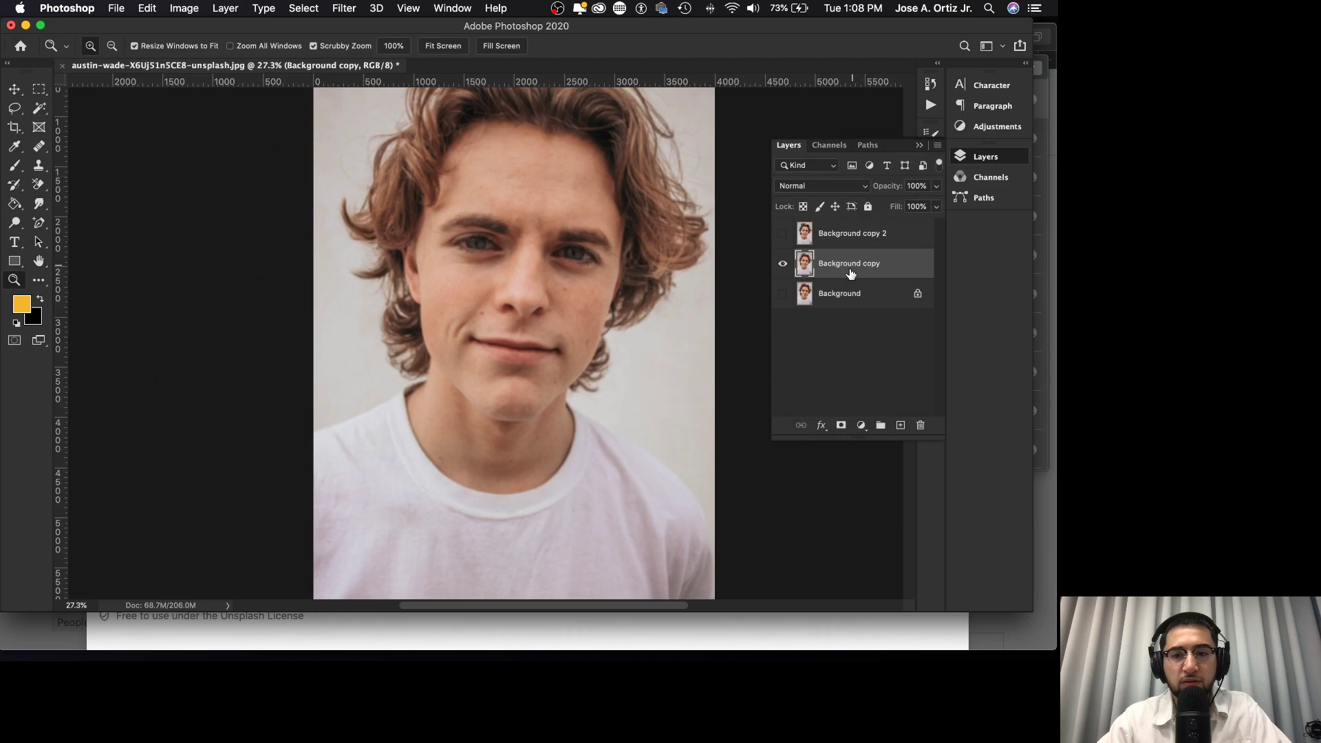
- Show and select the Background copy 2 layer, then open Apply Image for it
left_click(782, 233)
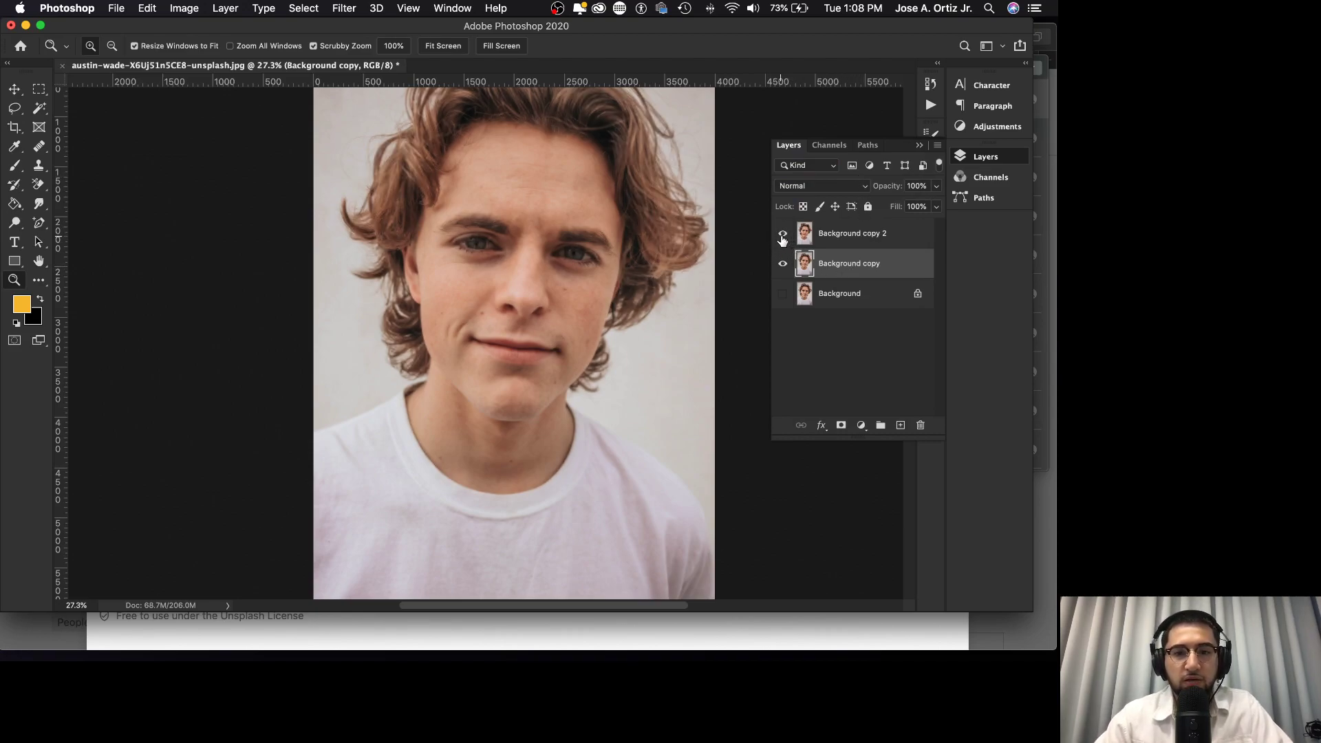
left_click(841, 244)
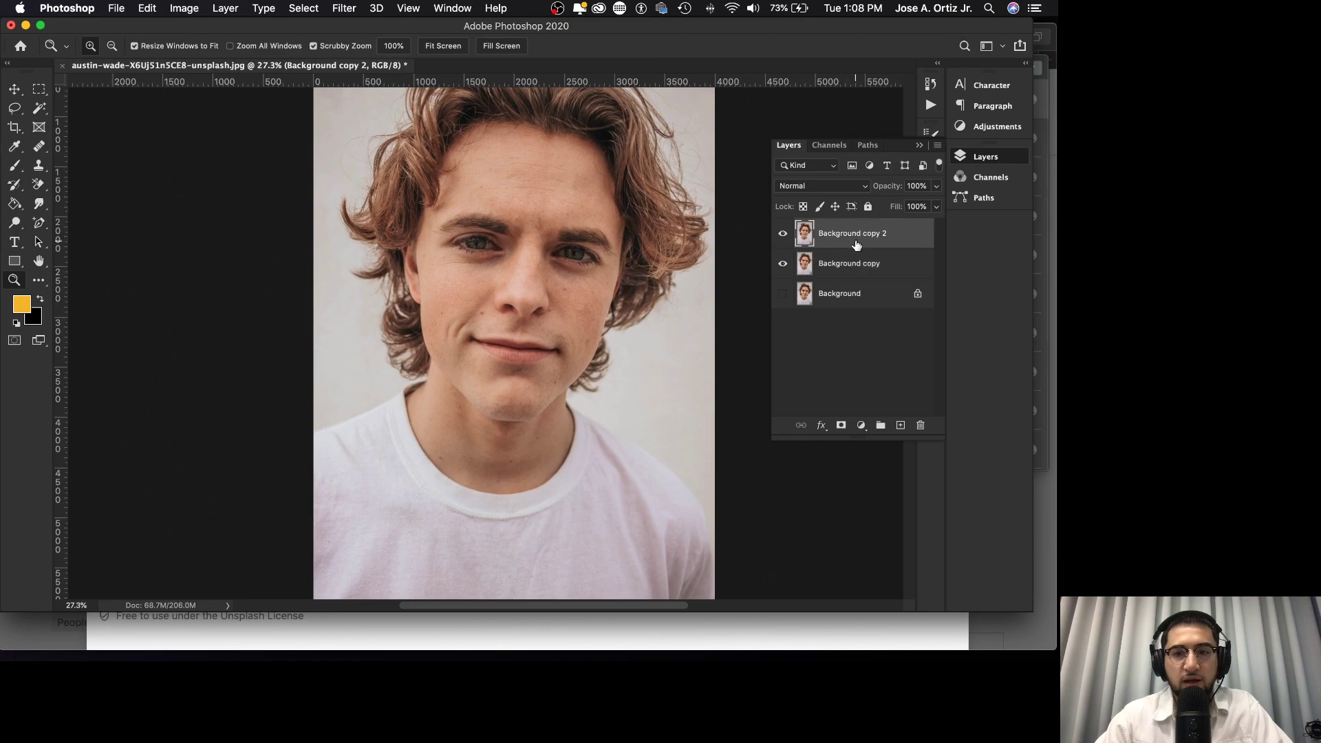
left_click(221, 5)
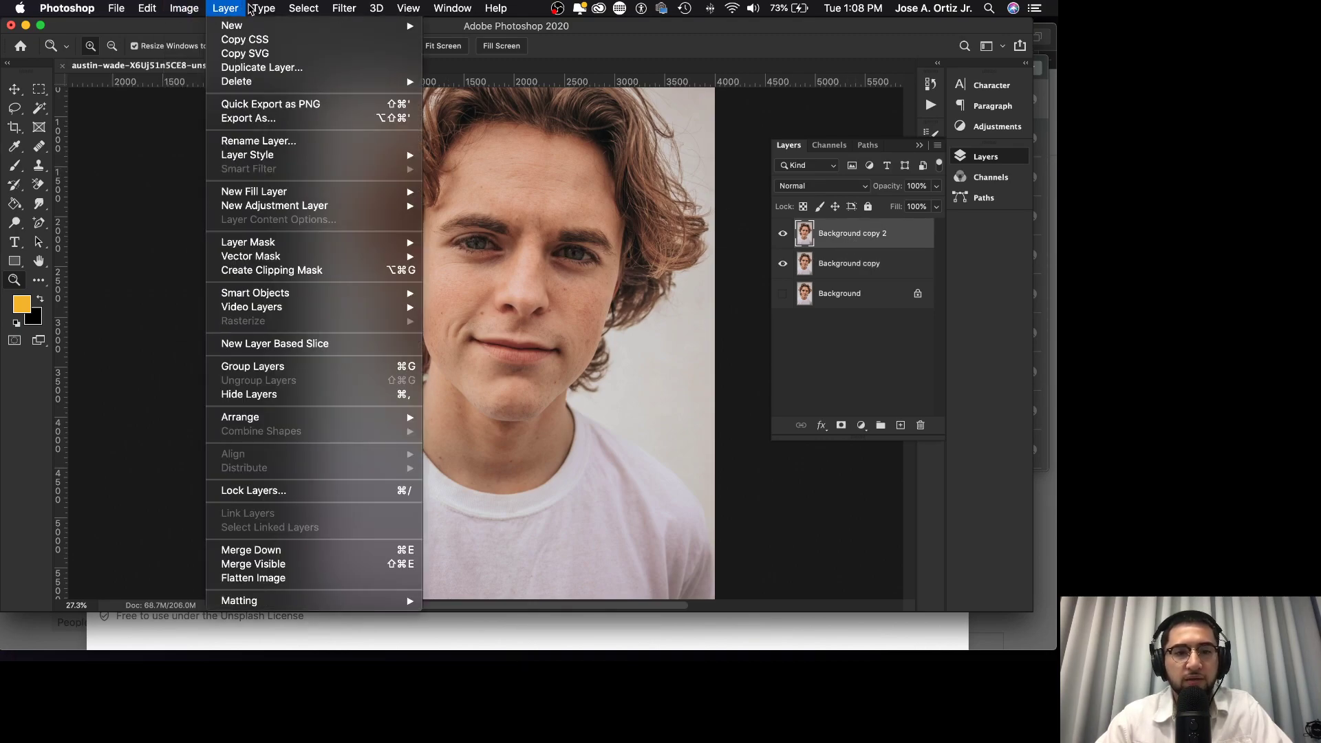
mouse_move(184, 8)
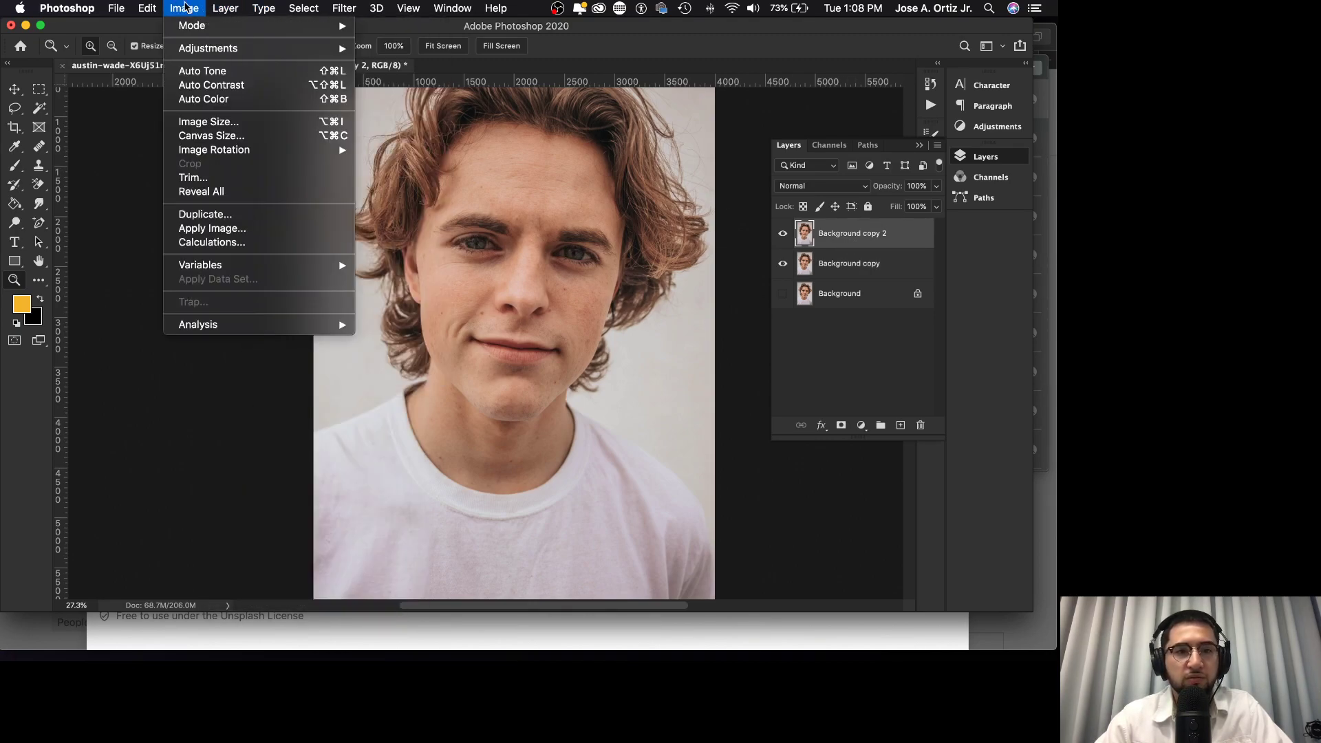
left_click(248, 231)
- Try Background copy 2 as the Apply Image source layer with the RGB channel
left_click(282, 107)
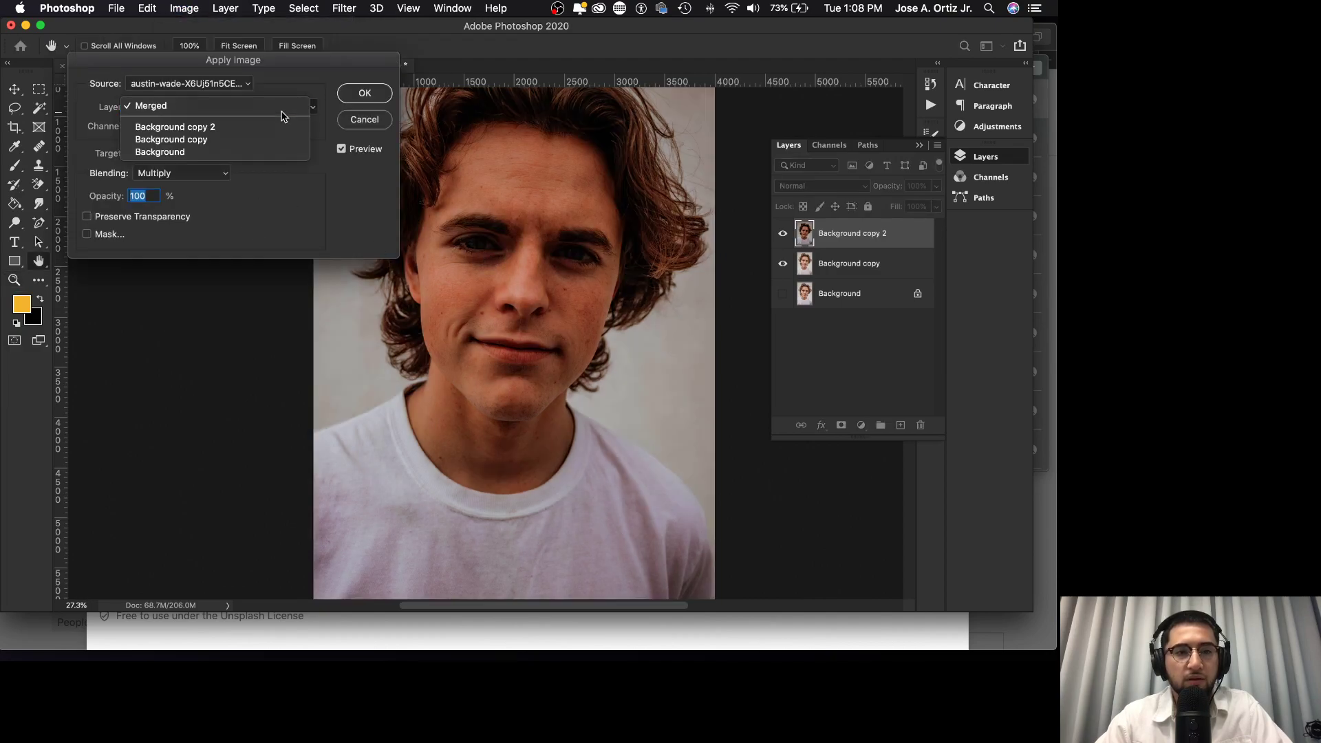
left_click(297, 95)
left_click(241, 83)
left_click(346, 75)
left_click(256, 108)
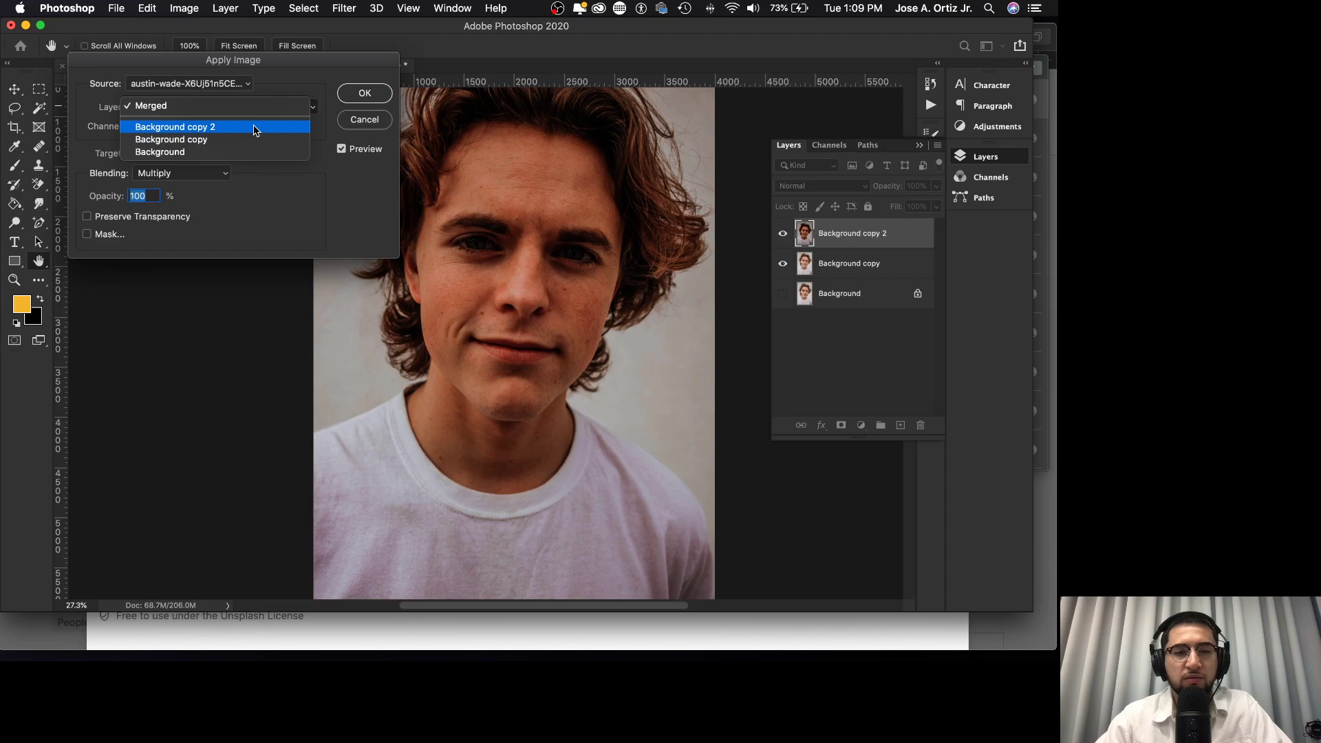
left_click(255, 128)
left_click(235, 127)
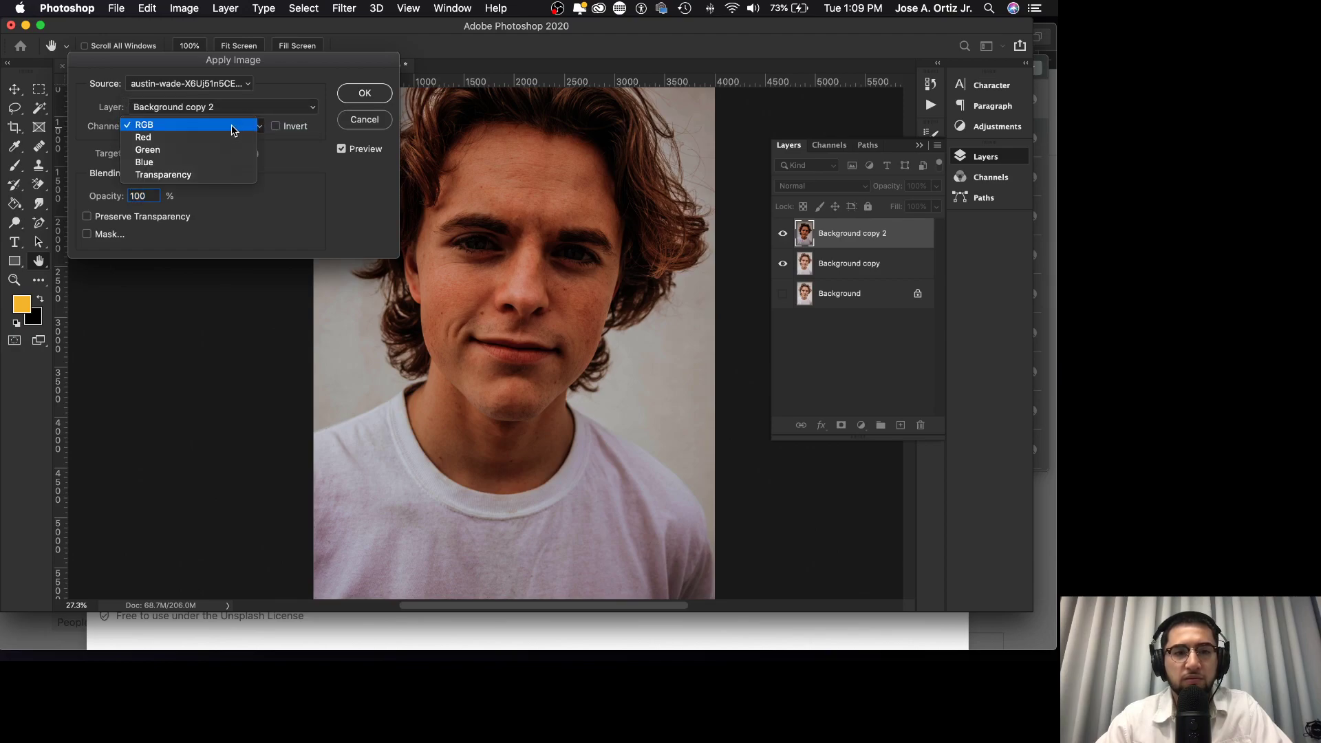
left_click(235, 127)
left_click(222, 108)
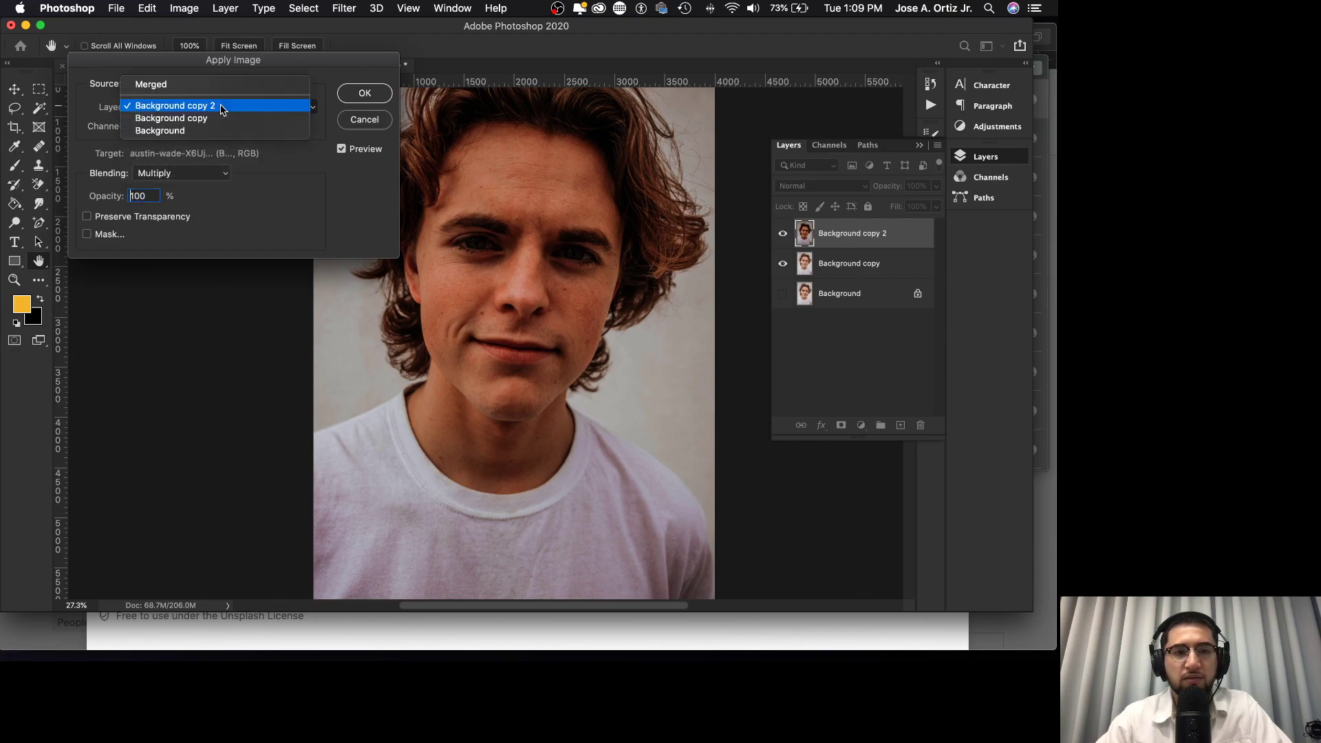
left_click(222, 108)
- Set the Apply Image blending to Subtract with Background copy as the source layer
left_click(220, 173)
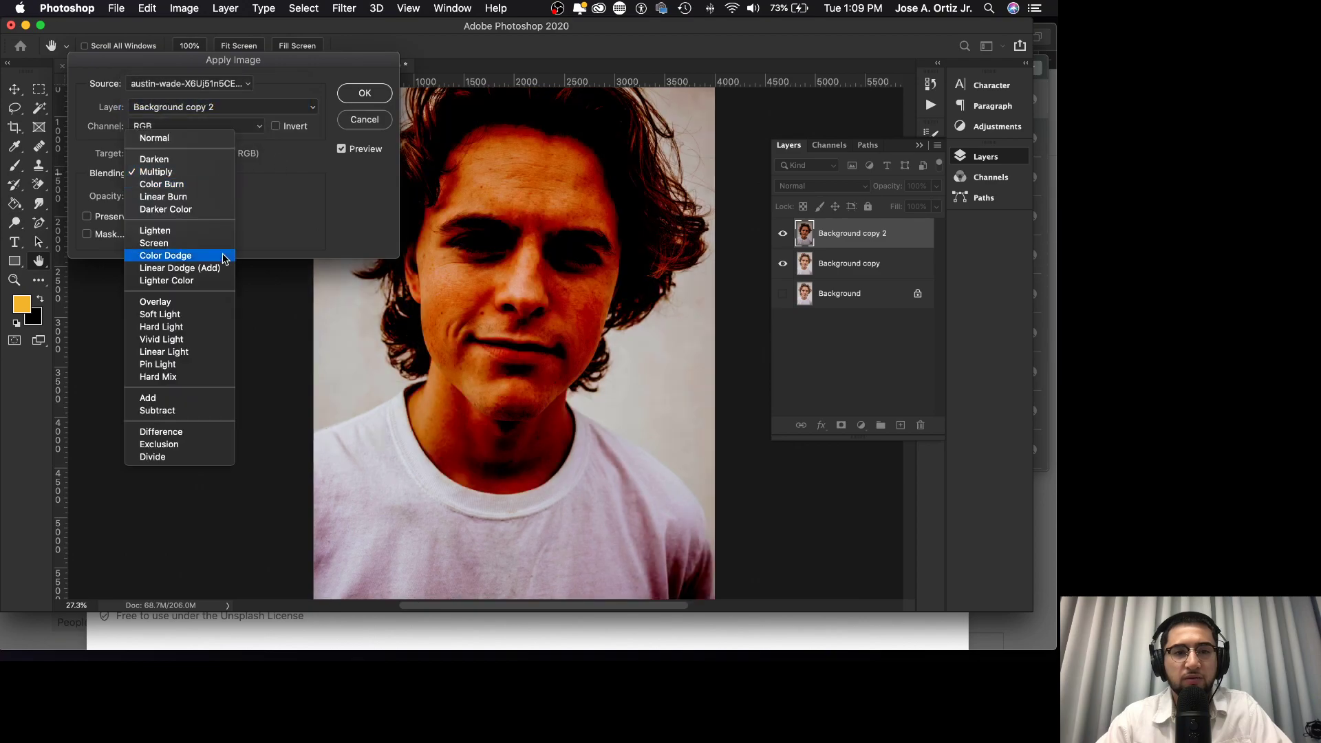
left_click(180, 410)
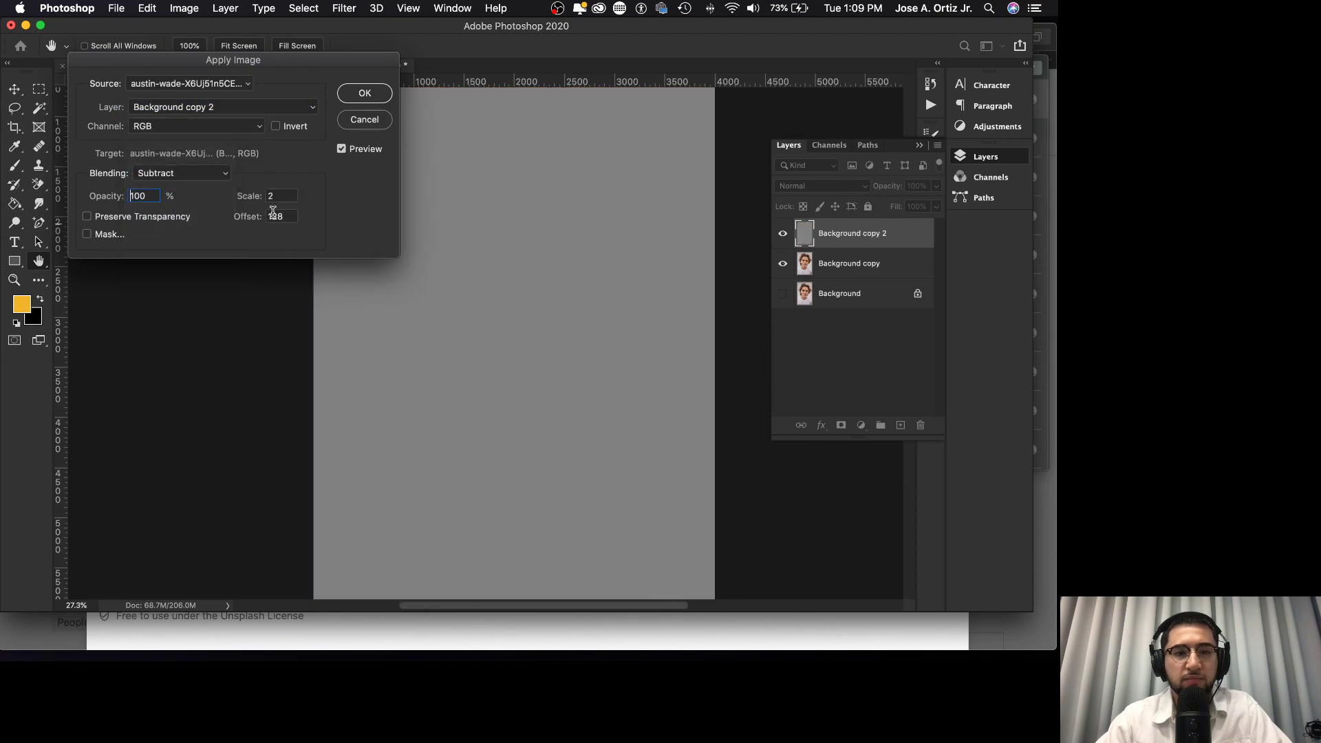
left_click(313, 111)
left_click(287, 121)
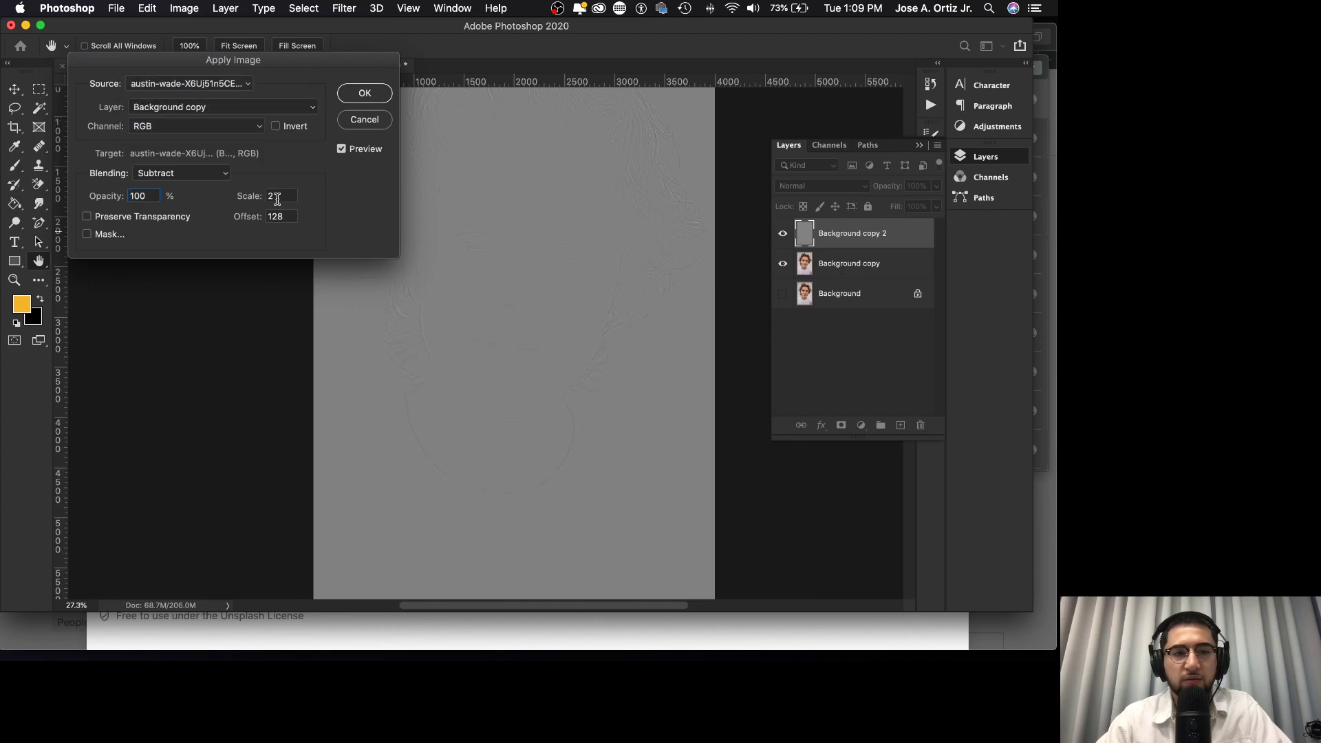
- Switch the Apply Image source layer back to Background copy 2
left_click(255, 117)
left_click(267, 106)
left_click(279, 110)
left_click(287, 97)
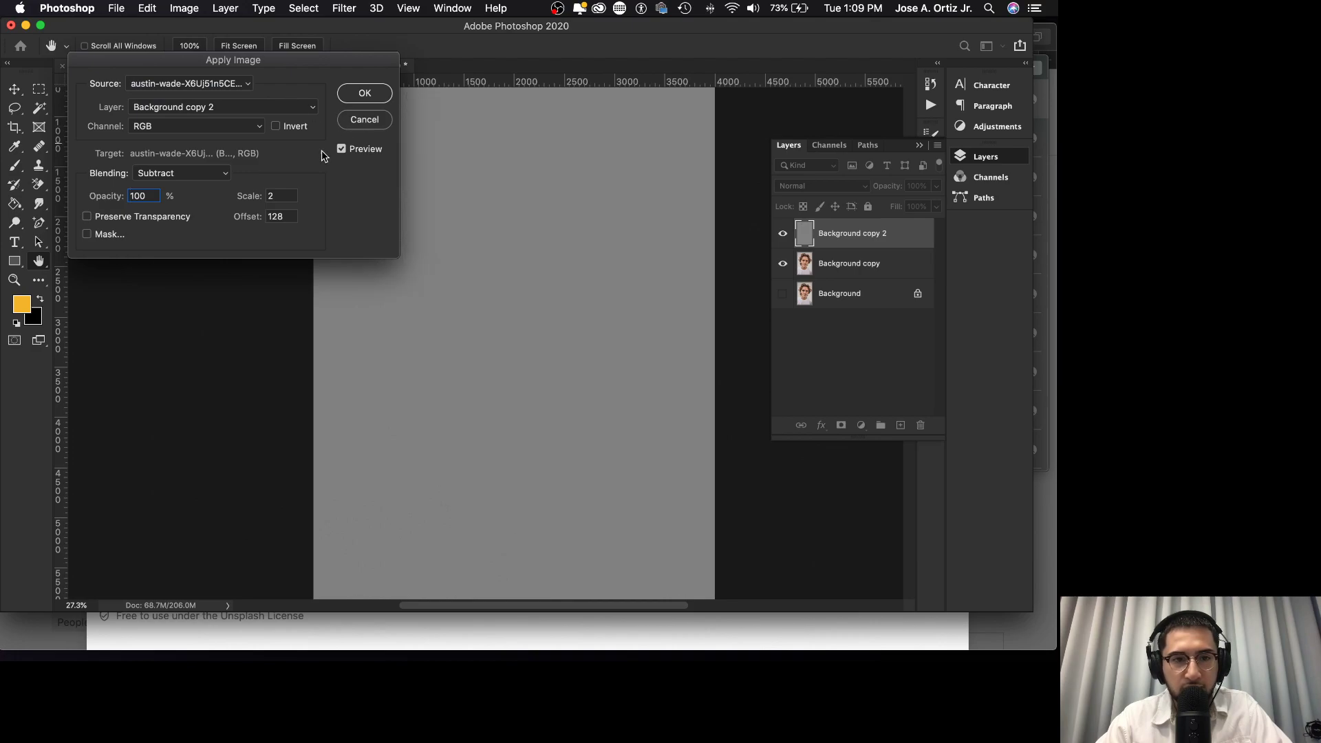
- Apply the subtraction with Background copy as the source layer, scale 2 and offset 128
left_click(235, 108)
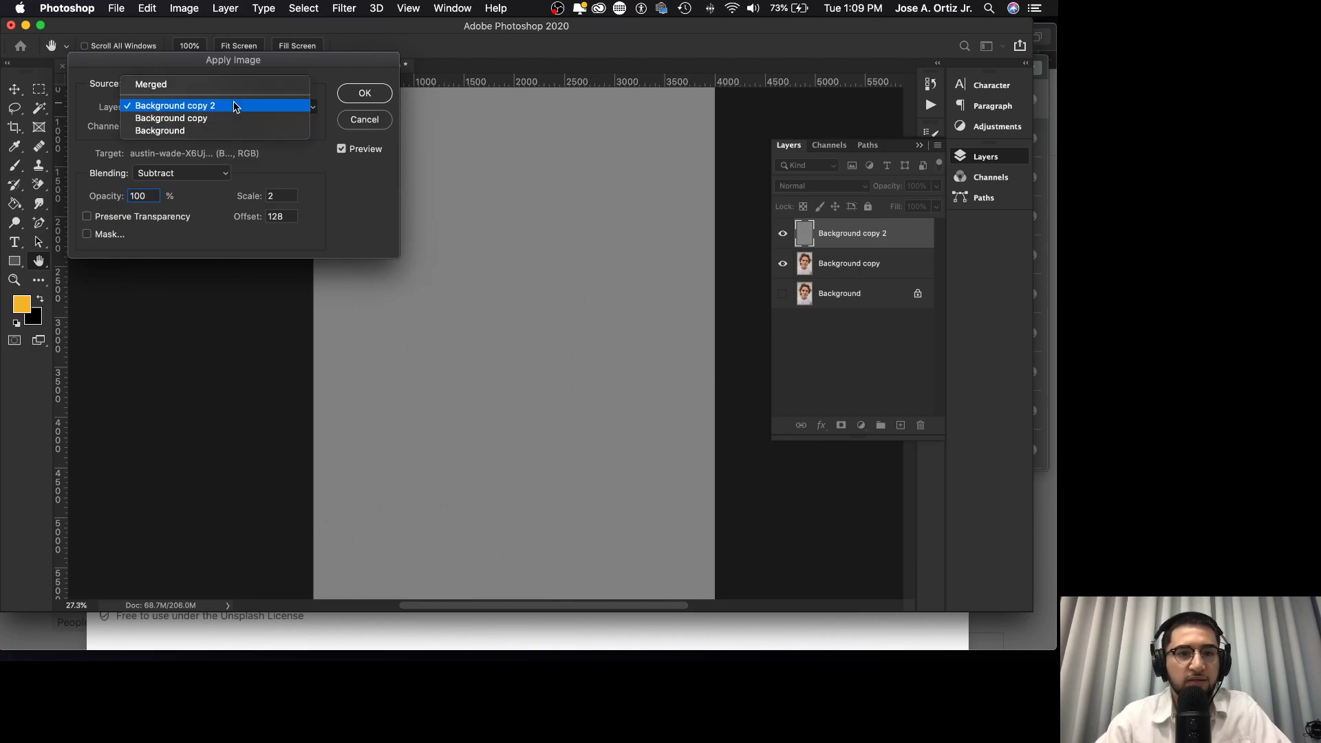
left_click(227, 118)
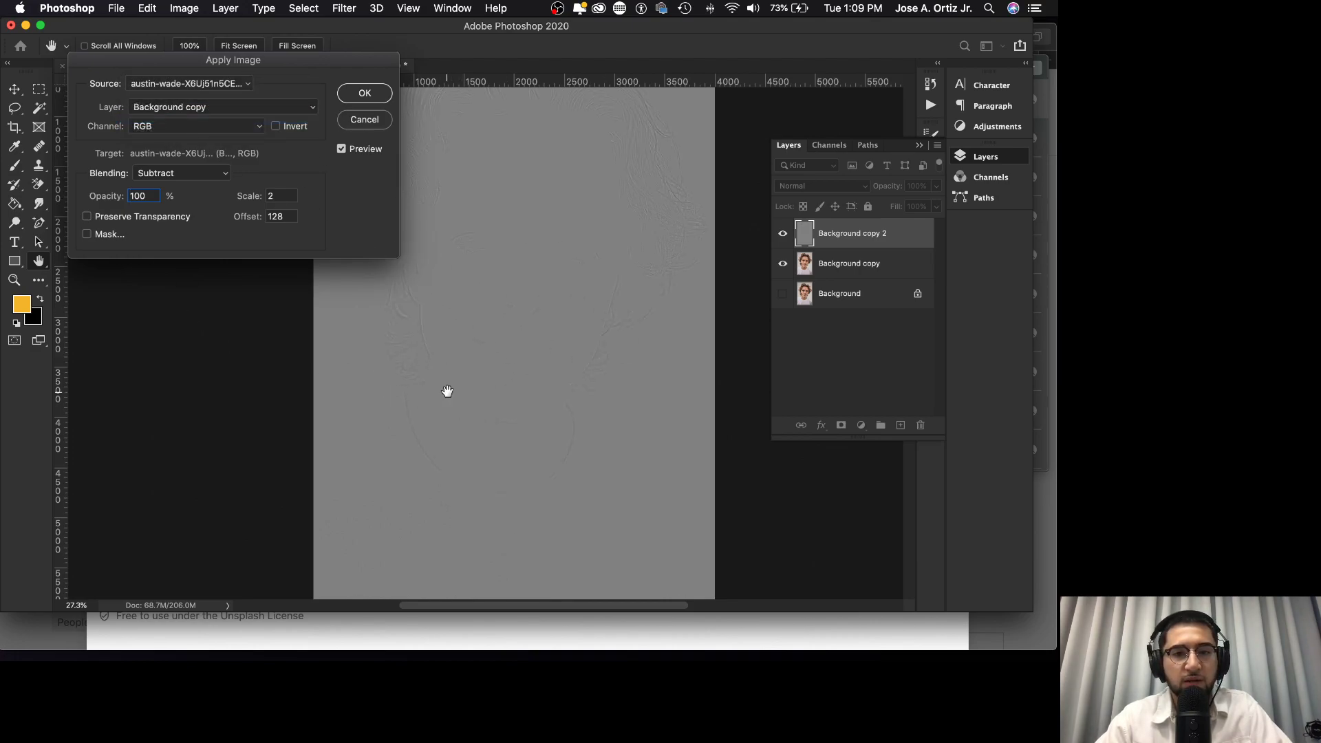
left_click(282, 196)
left_click(291, 214)
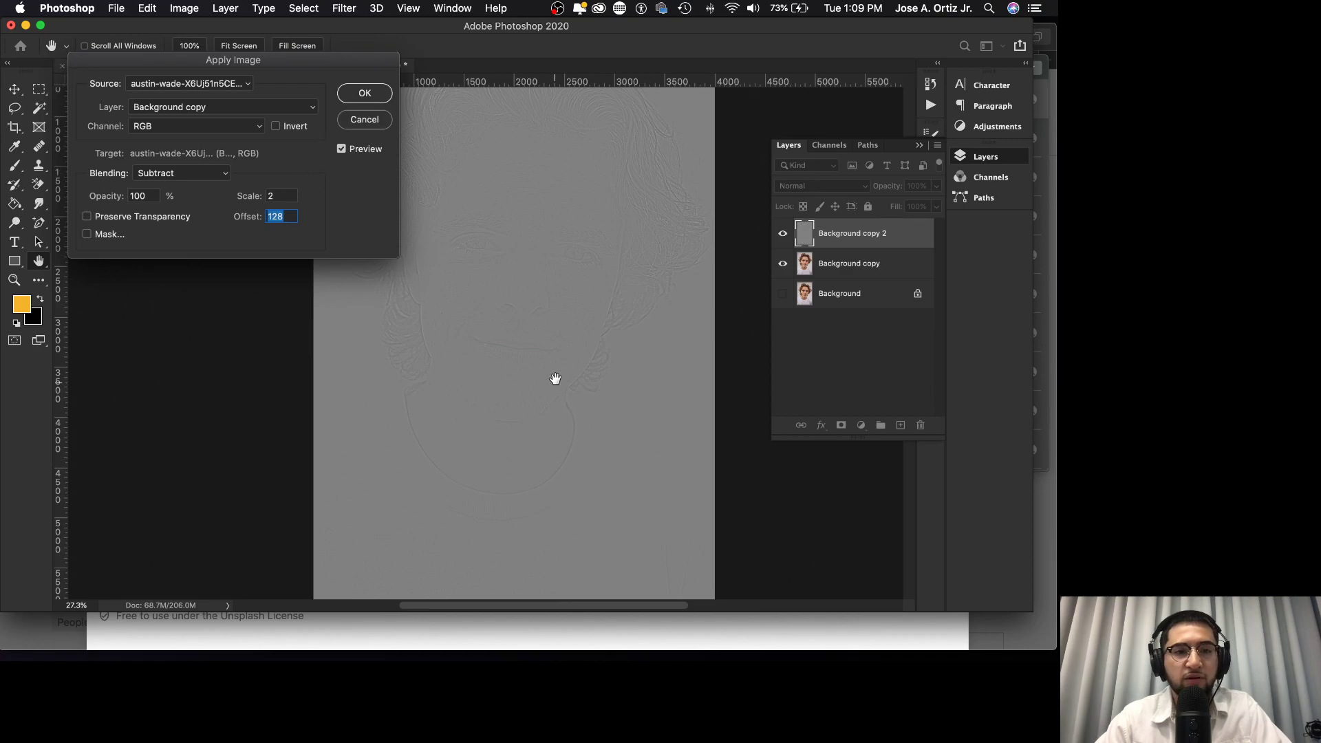
left_click(363, 94)
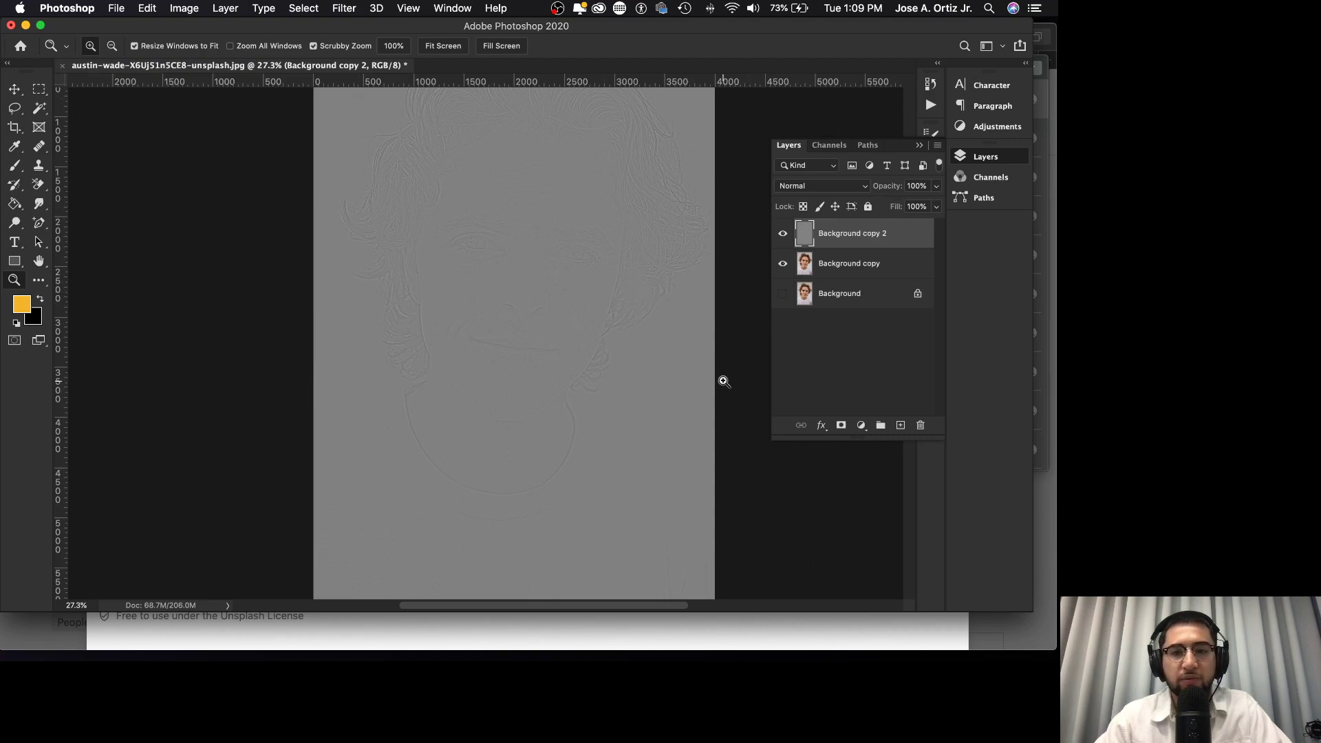
- Set Background copy 2's blend mode to Linear Light and compare the portrait with that layer hidden and shown
left_click(813, 188)
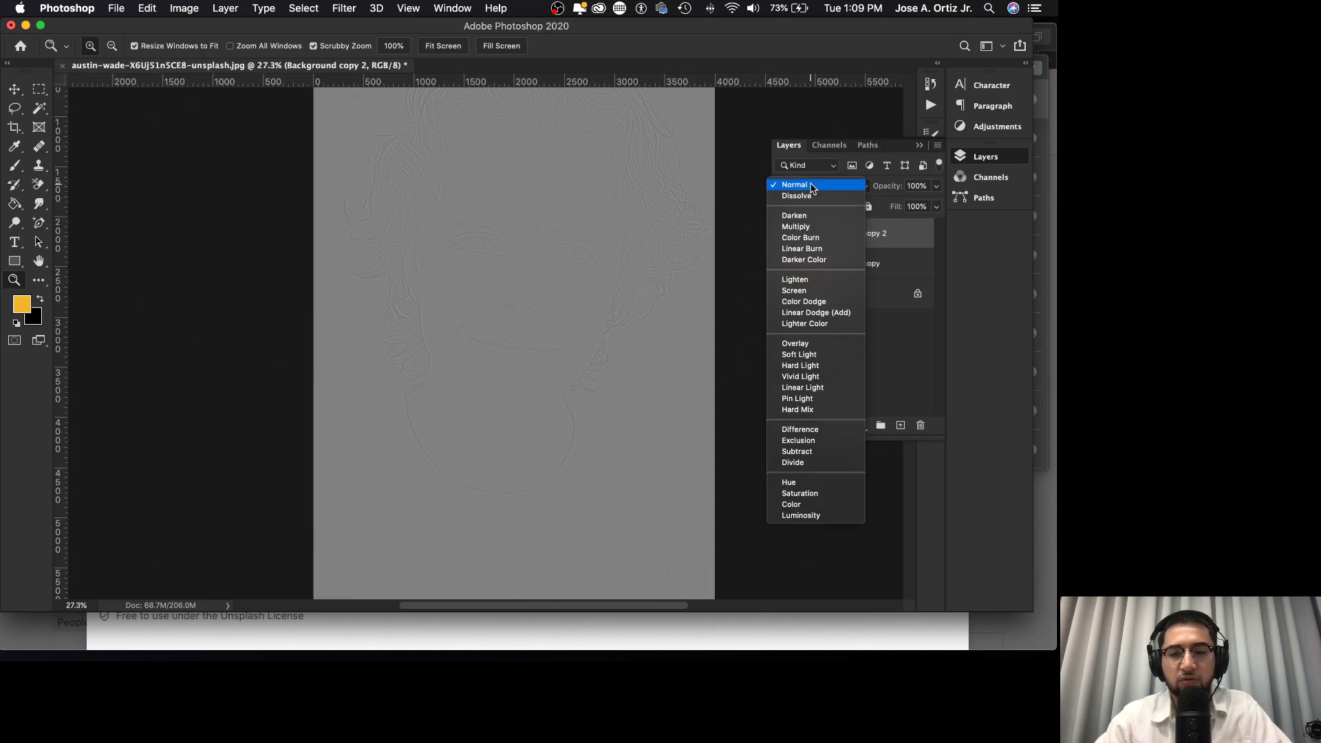
left_click(816, 389)
left_click(783, 235)
left_click(783, 235)
left_click(783, 235)
left_click(783, 235)
- Compare the eye and eyebrow area close up with Background copy 2 hidden and shown
left_click_drag(484, 270, 591, 262)
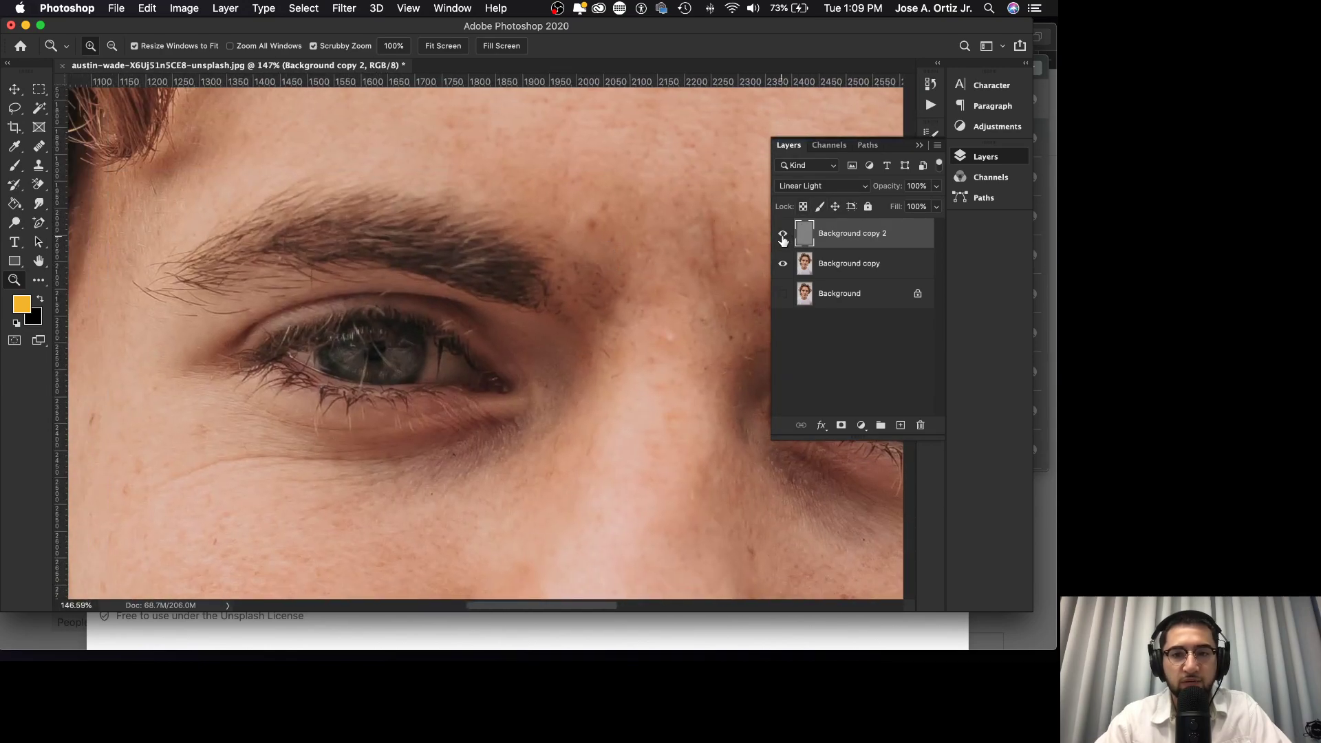
left_click(783, 235)
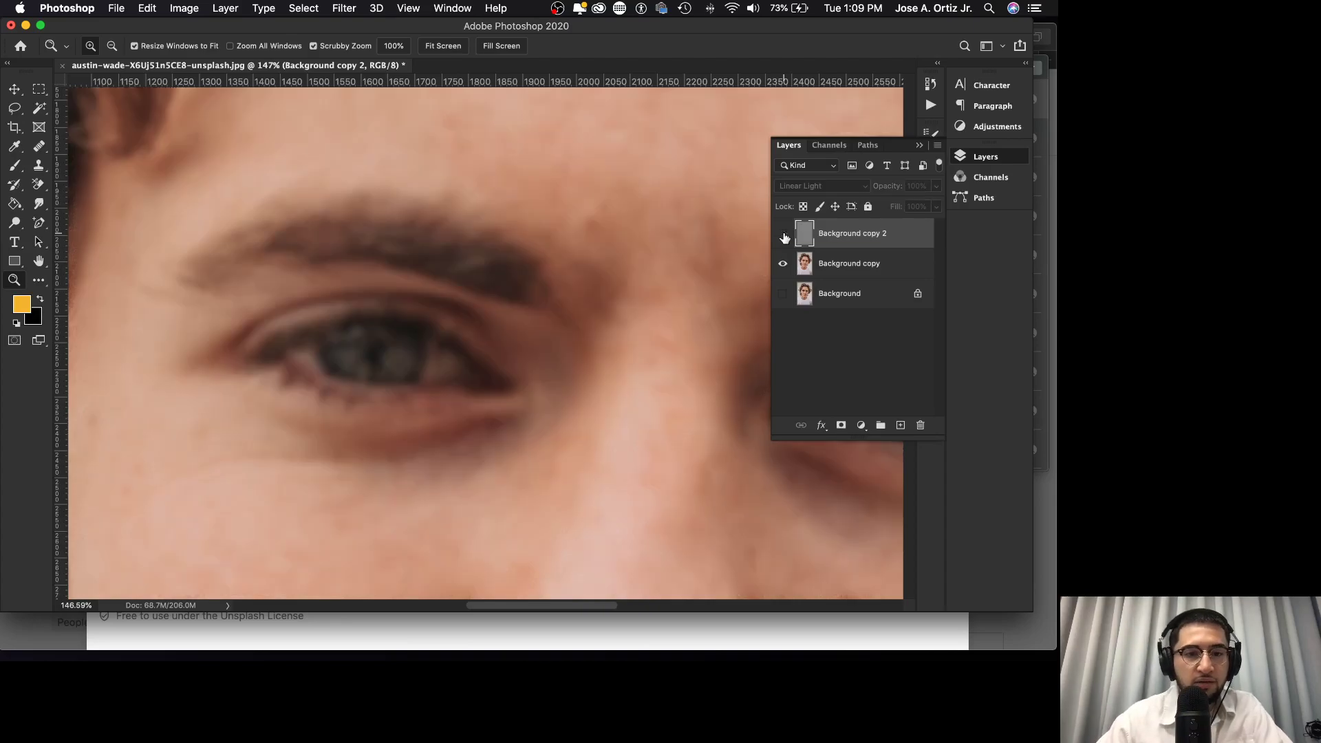
left_click(783, 235)
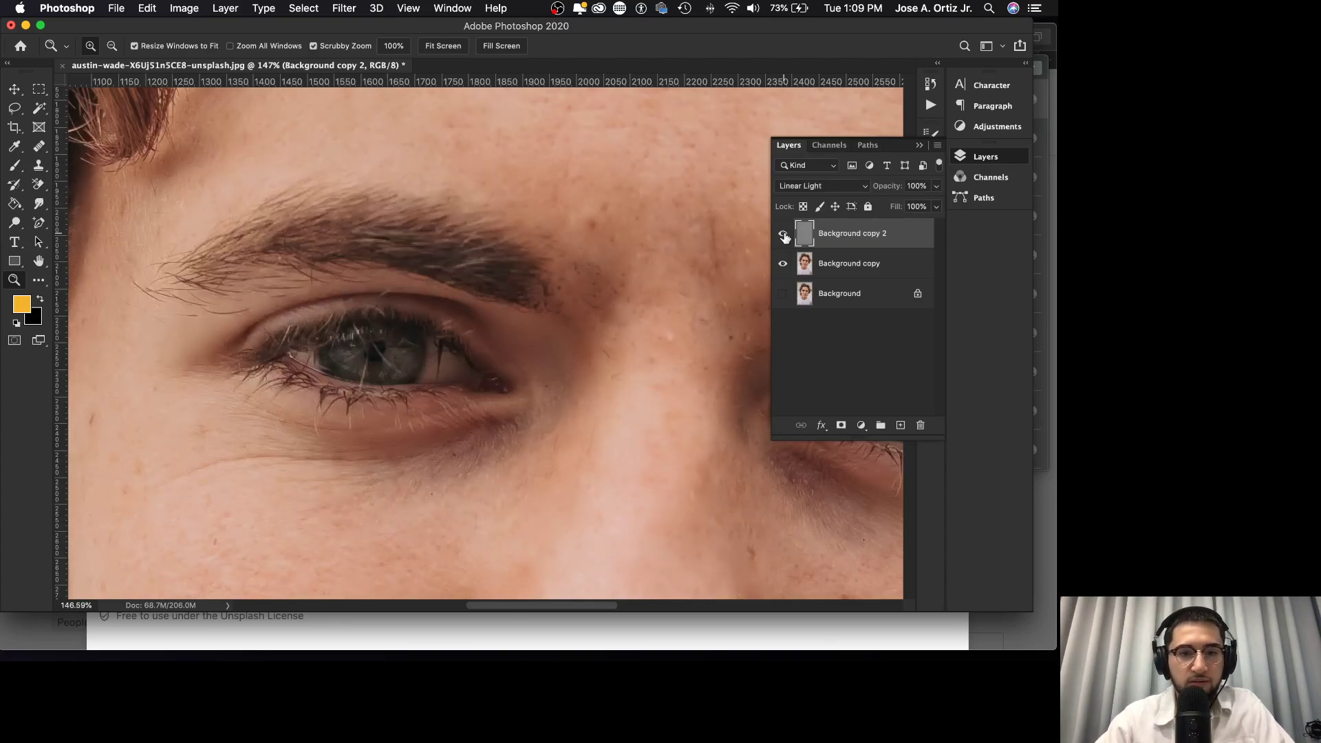
left_click(783, 235)
left_click(783, 235)
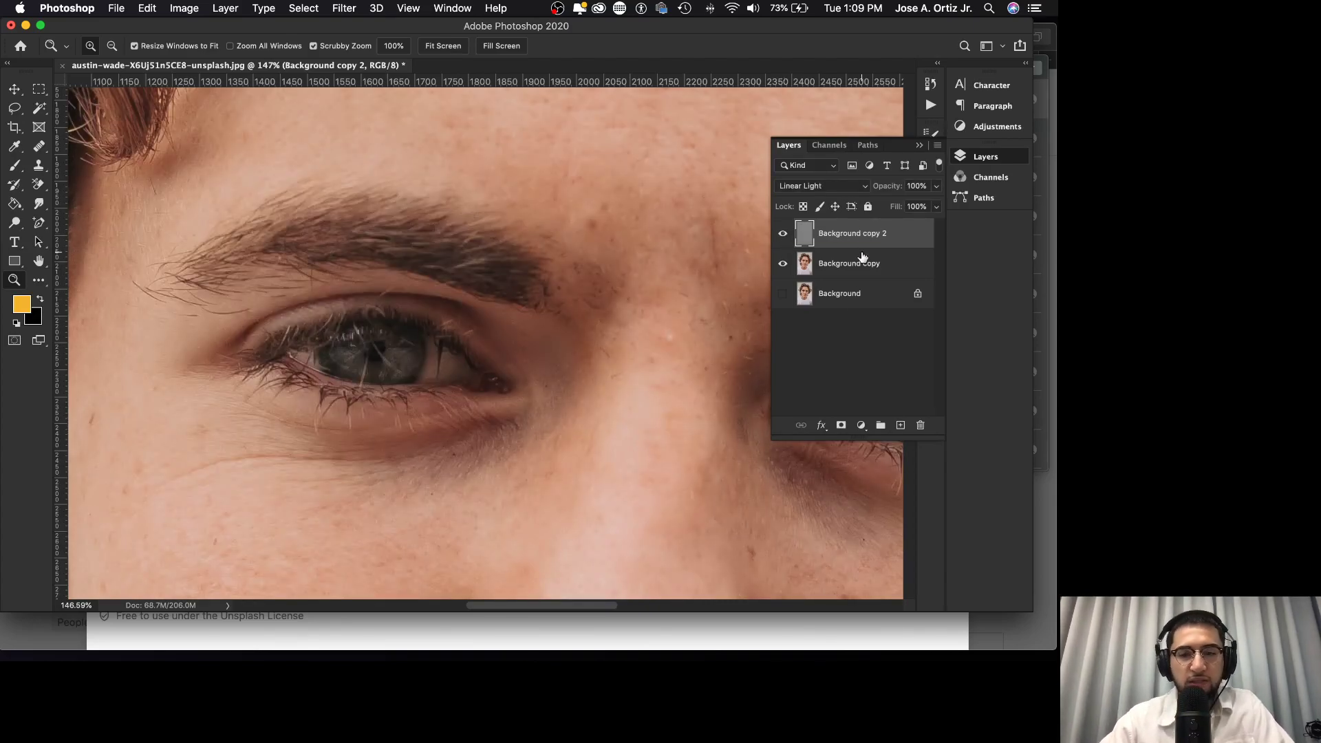
- Unlock the original Background layer and move it above Background copy 2
left_click_drag(831, 303, 831, 225)
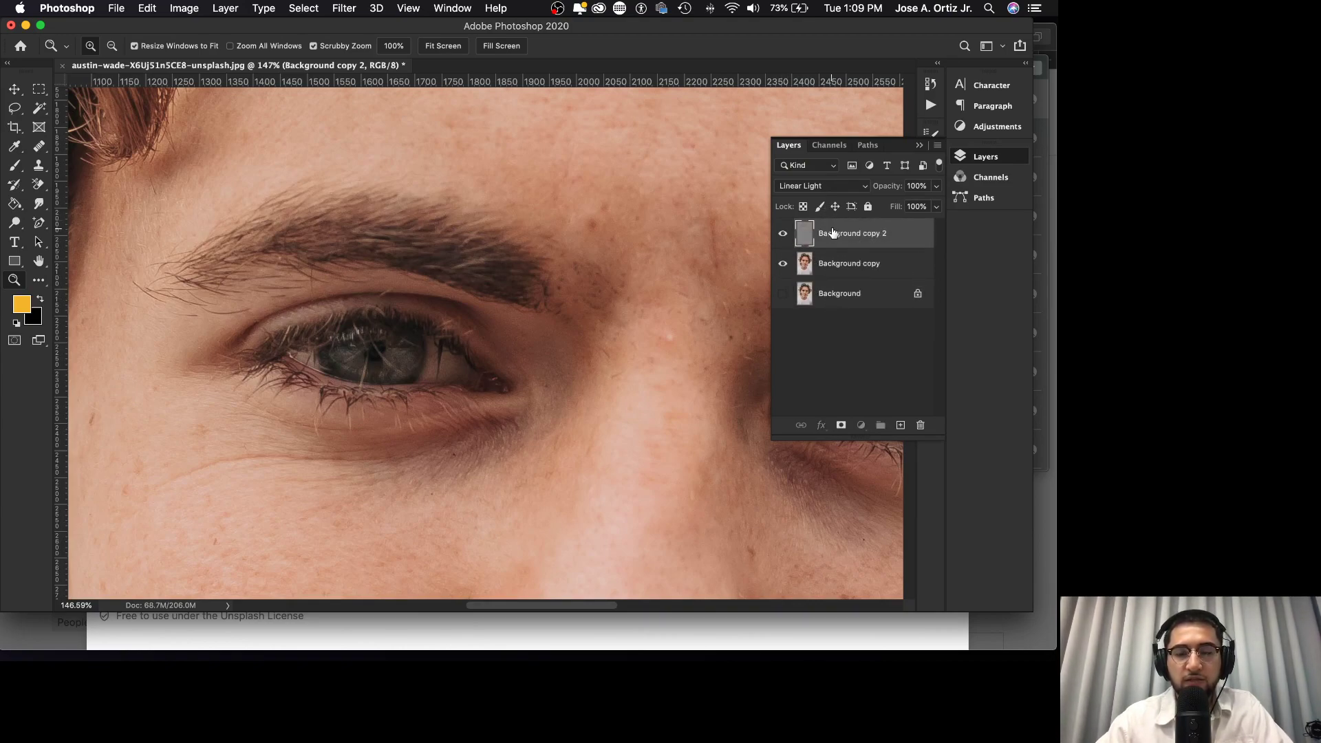
left_click(915, 302)
left_click(917, 295)
left_click_drag(869, 307, 858, 224)
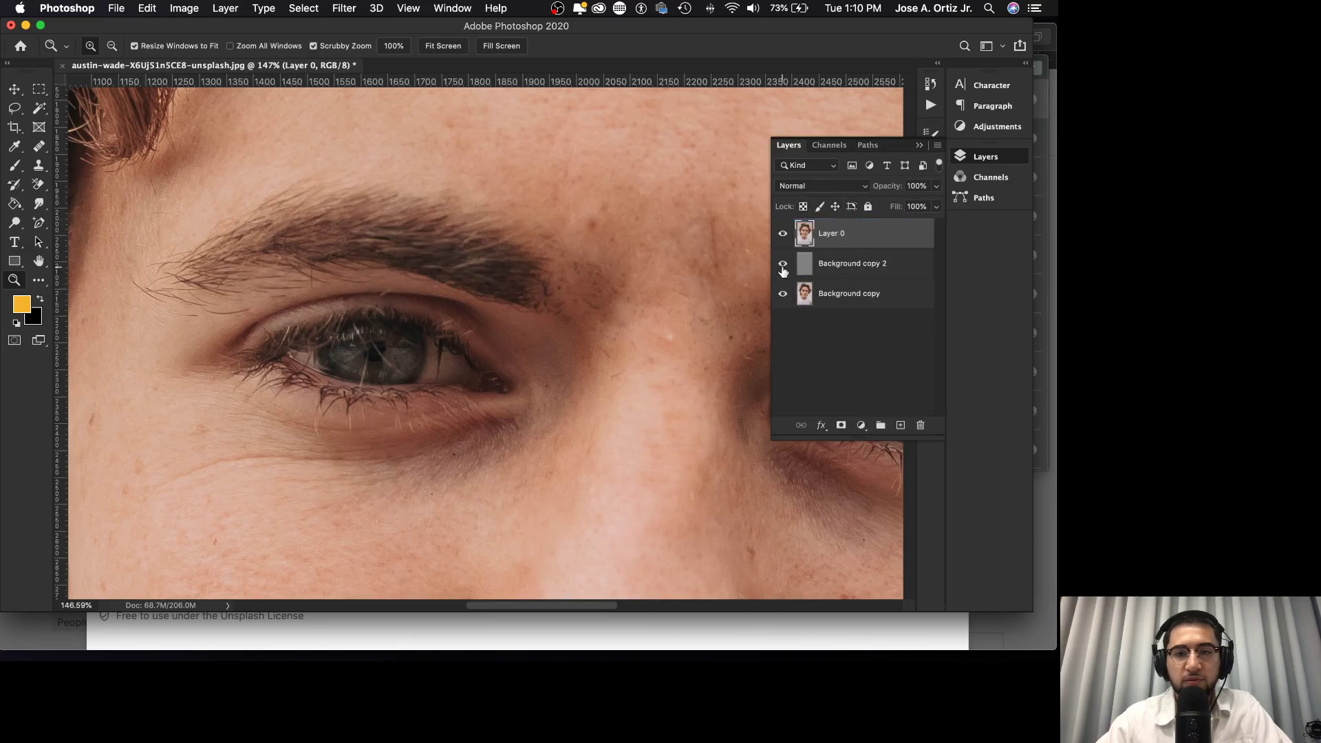
- Compare Layer 0 with the two layers beneath it by hiding and showing them, leaving all three visible
left_click(787, 235)
left_click(788, 235)
left_click(788, 235)
left_click(788, 235)
left_click(784, 235)
left_click(784, 235)
left_click_drag(783, 263, 784, 295)
left_click(784, 235)
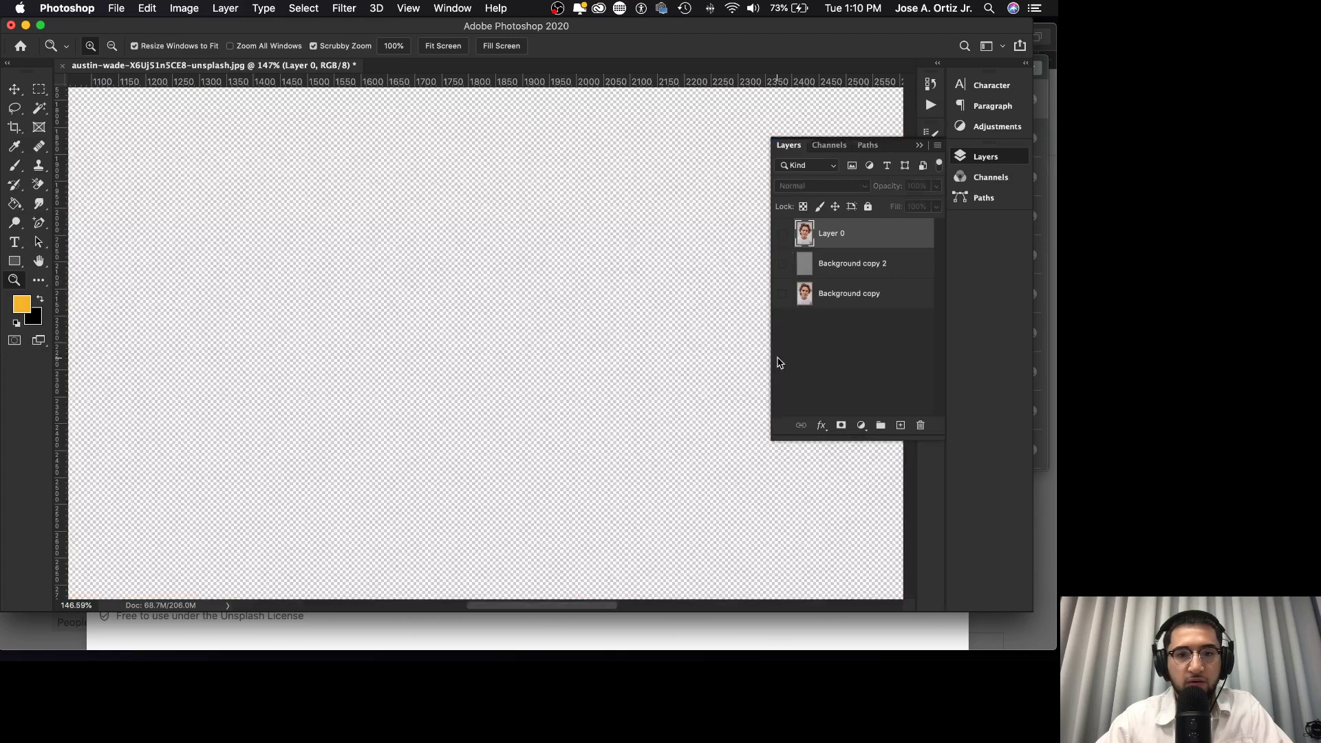
left_click(783, 234)
left_click_drag(791, 303, 775, 275)
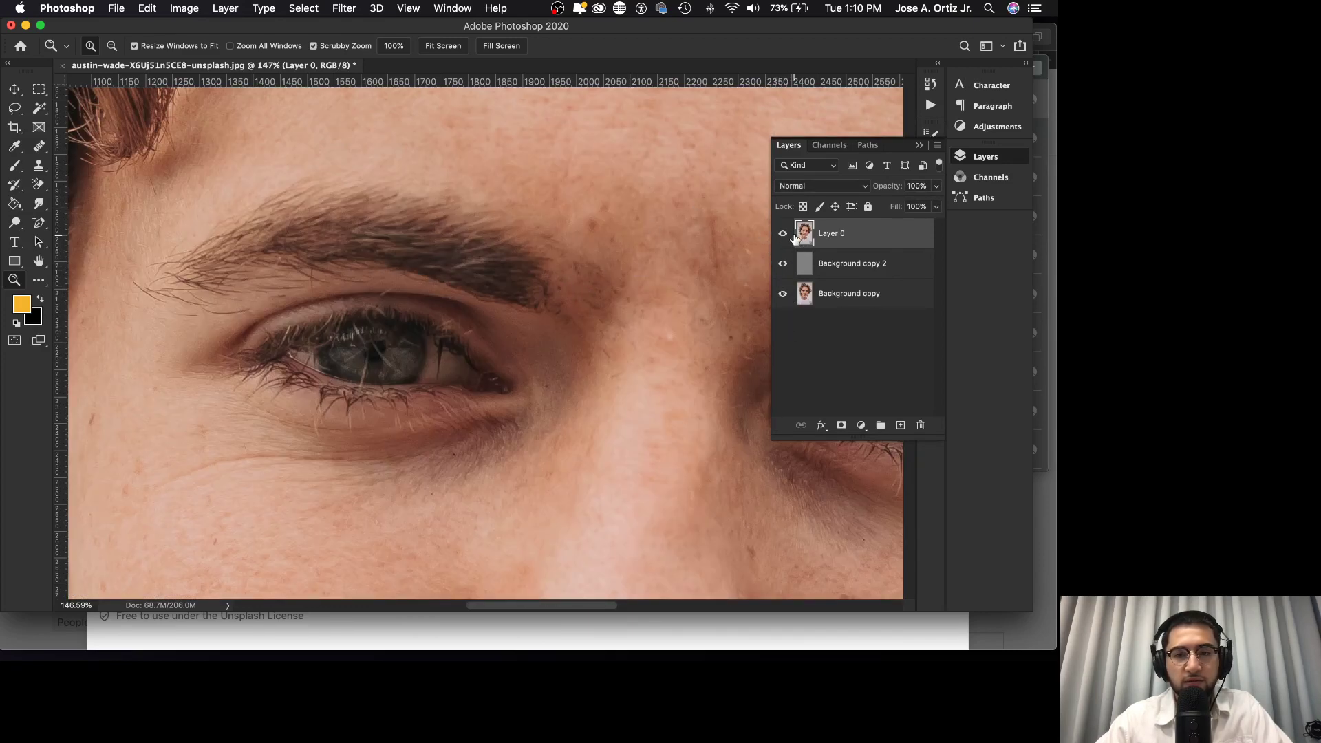
- Hide Layer 0 and move it below Background copy in the layer stack
left_click(783, 235)
left_click(450, 375, "alt")
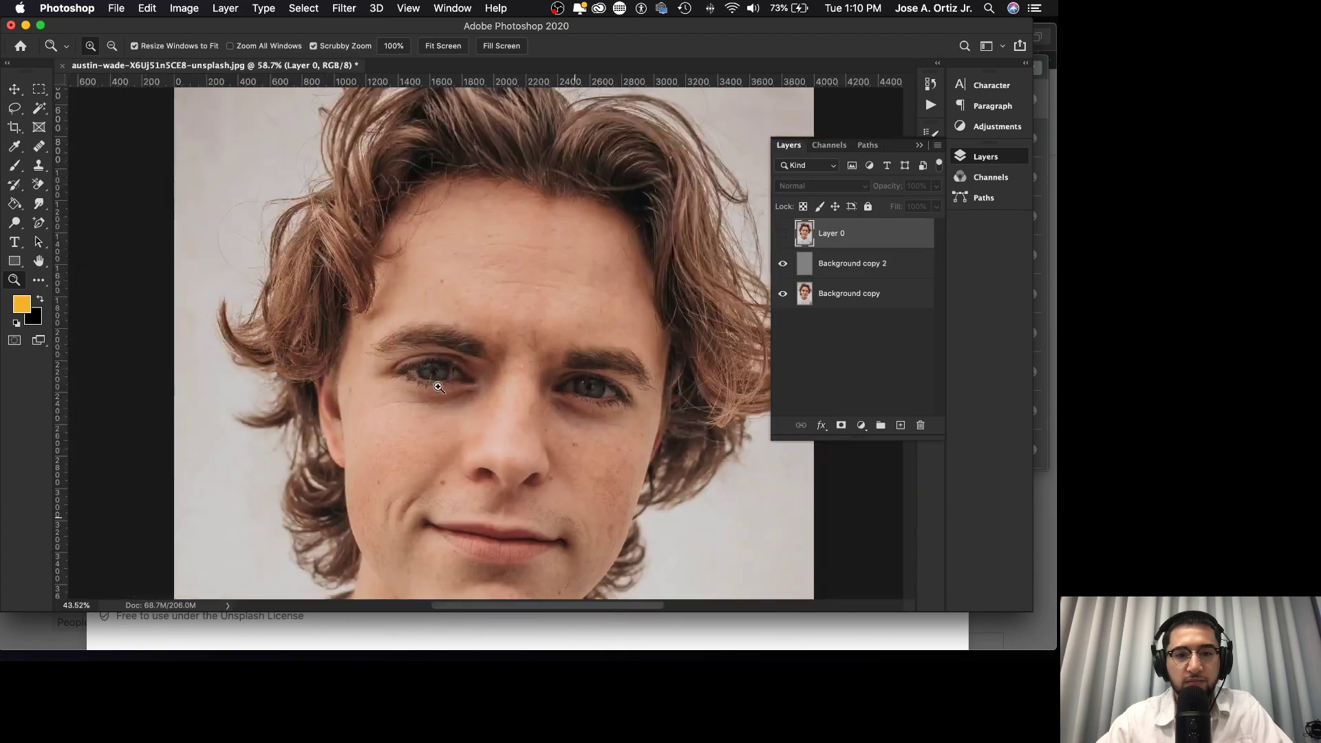
left_click_drag(857, 235, 857, 306)
- Select the Background copy layer with the eyes and nose framed close up
left_click_drag(486, 275, 560, 271)
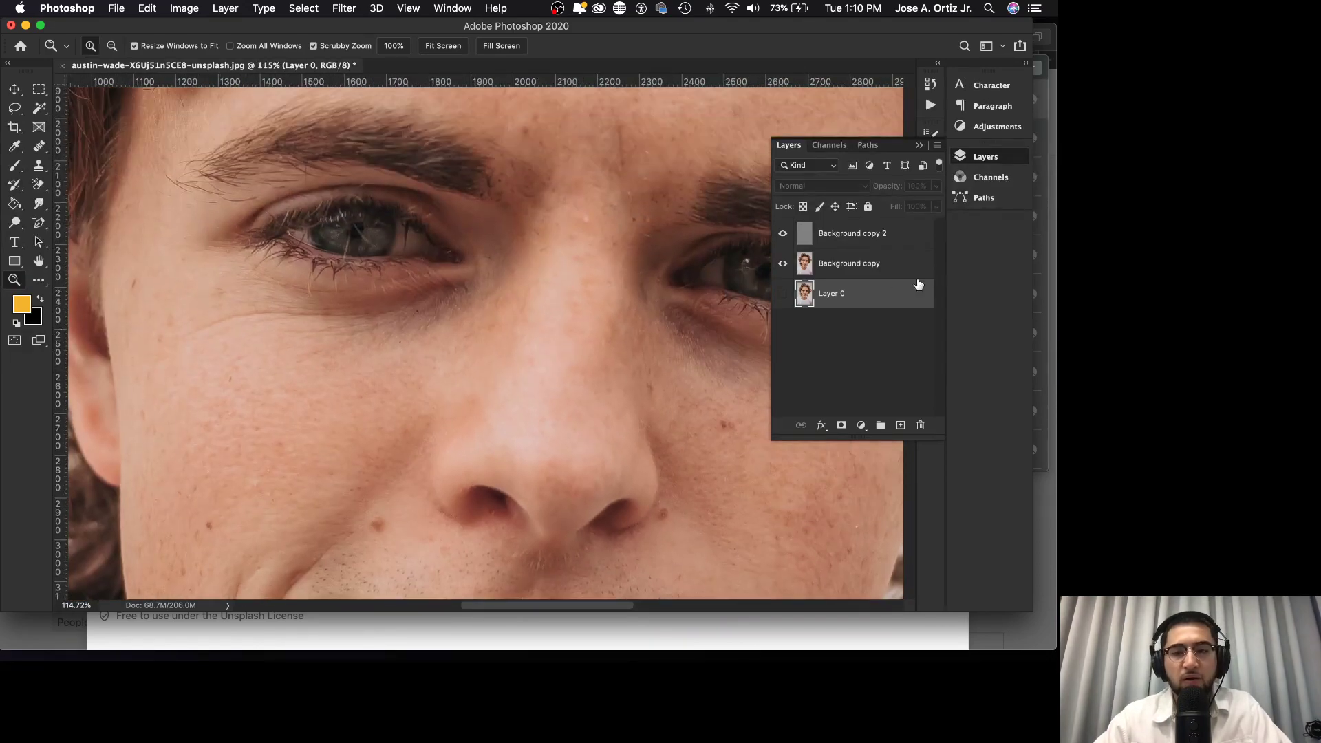
left_click(841, 235)
left_click(860, 267)
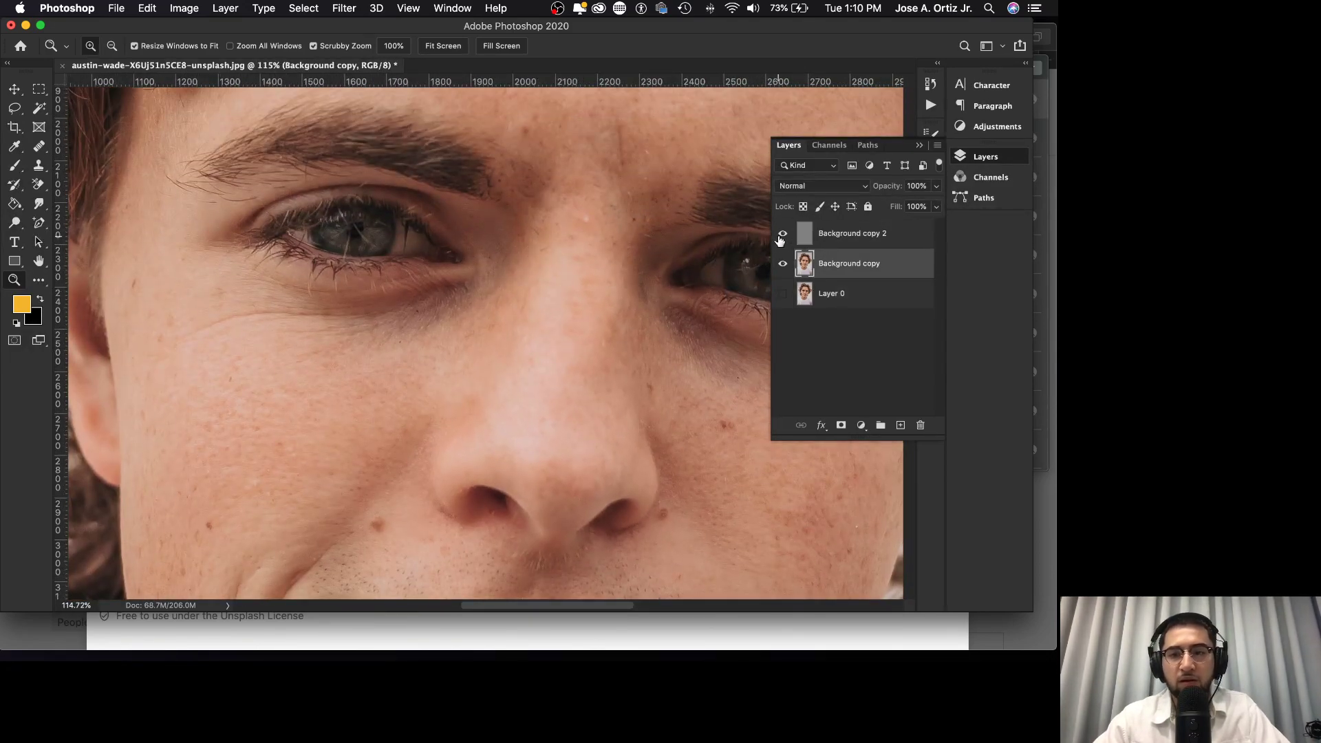
- Hide Background copy 2 and examine the blurred Background copy across the forehead, nose and mouth
left_click(786, 236)
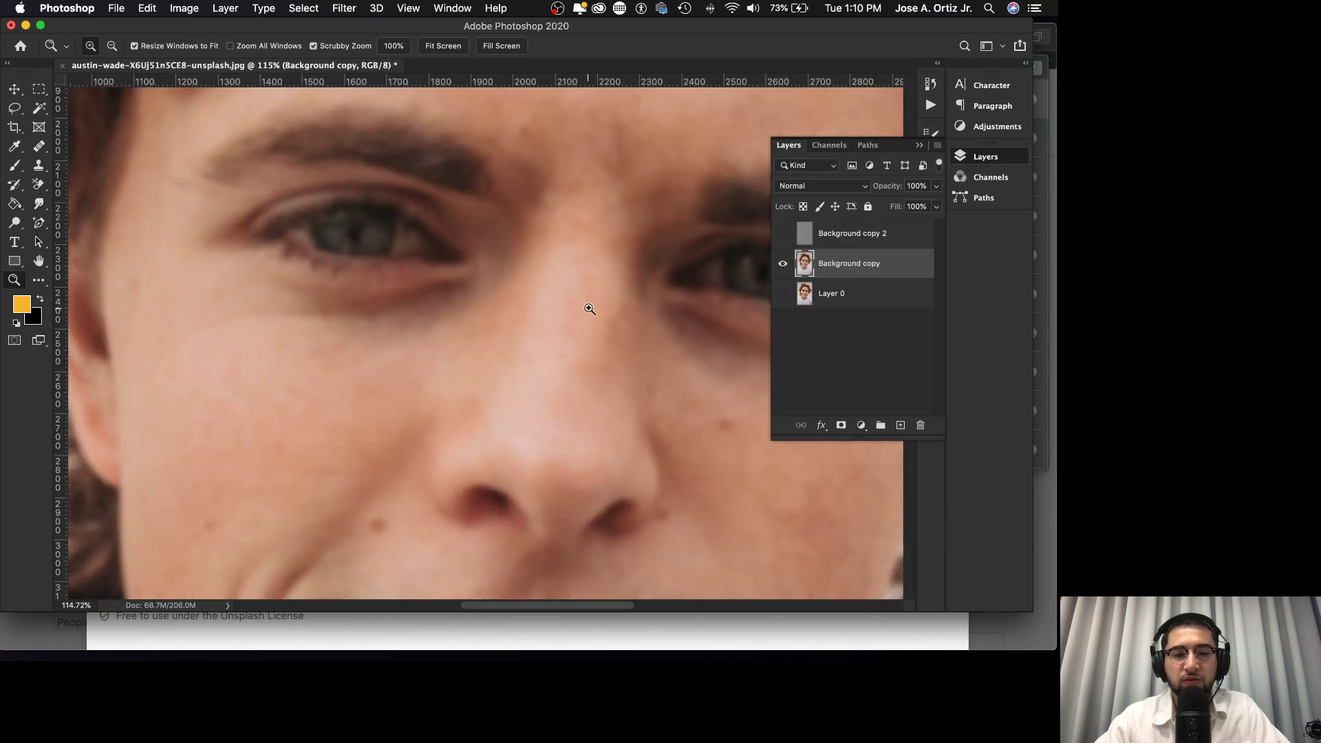
key("super+0")
mouse_move(607, 330)
left_mouse_down()
mouse_move(638, 324)
mouse_move(607, 347)
left_mouse_up()
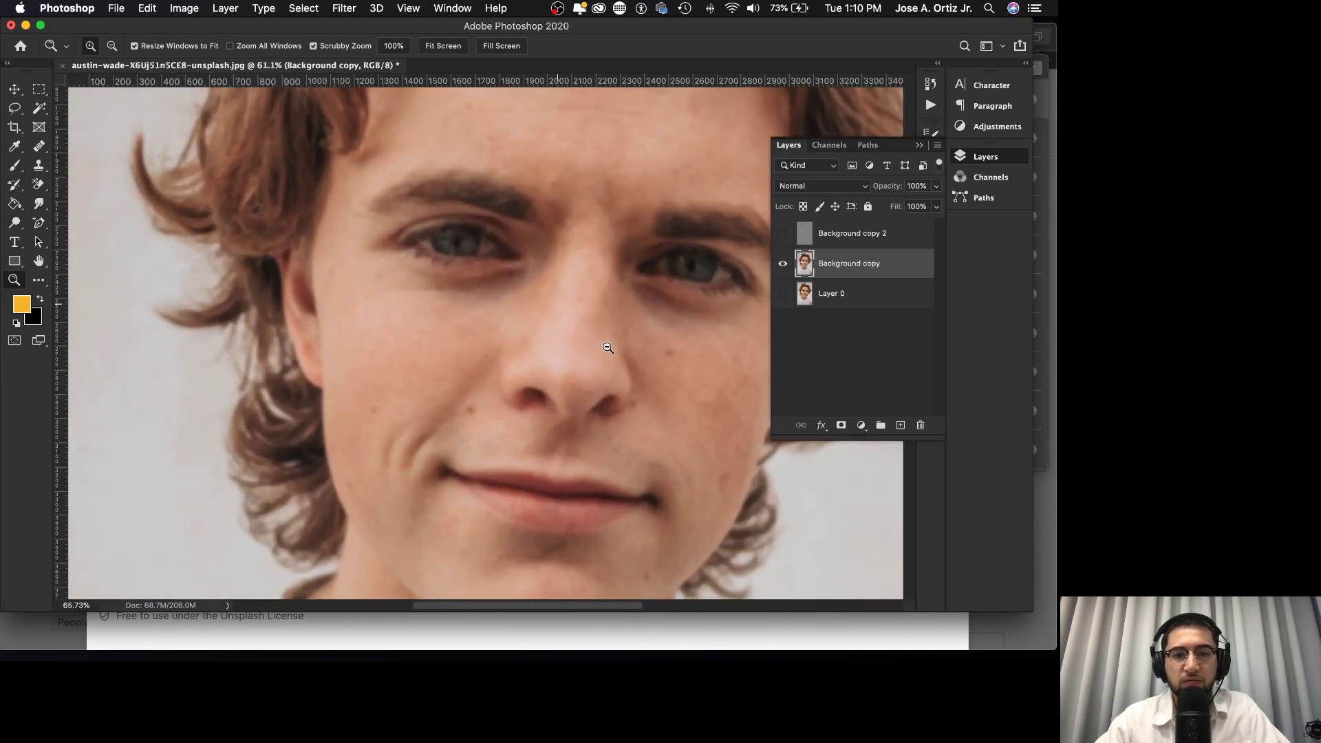
left_click(784, 236)
left_click_drag(565, 440, 490, 448)
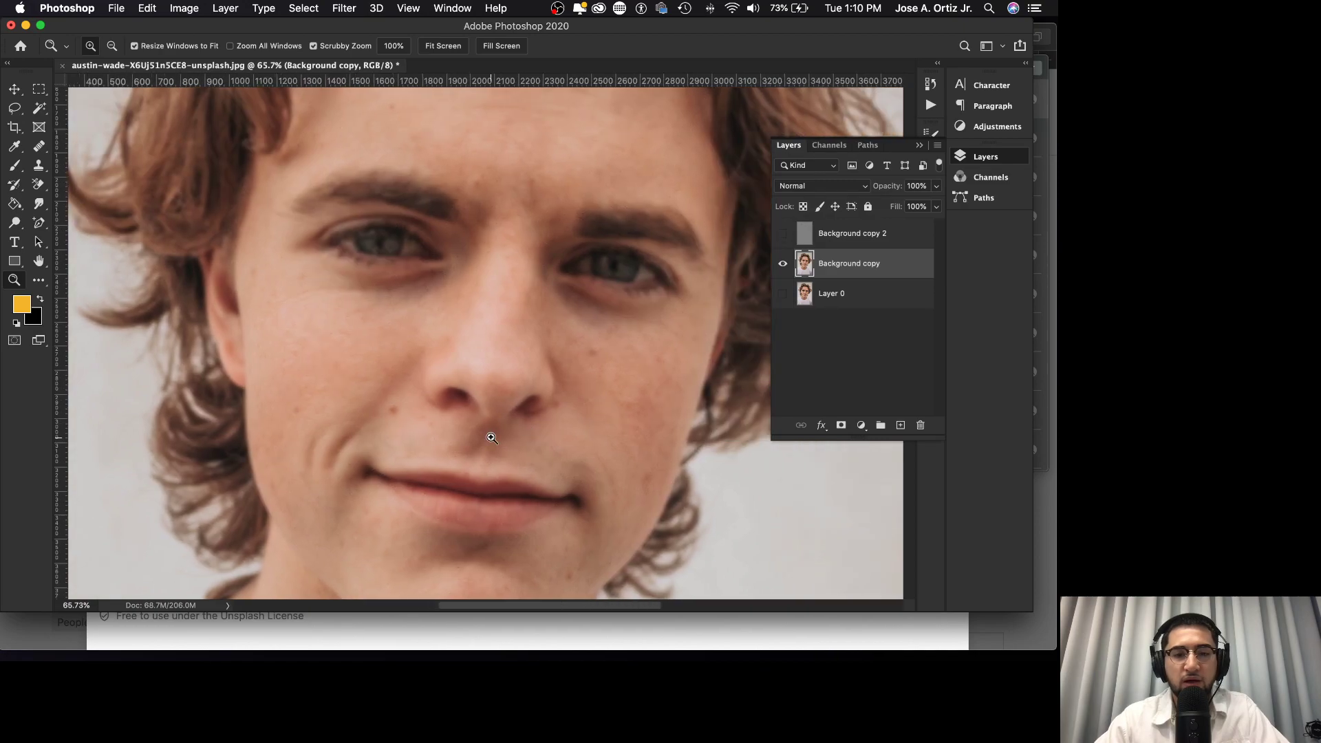
scroll(491, 430, "down", 3)
scroll(493, 416, "up", 6)
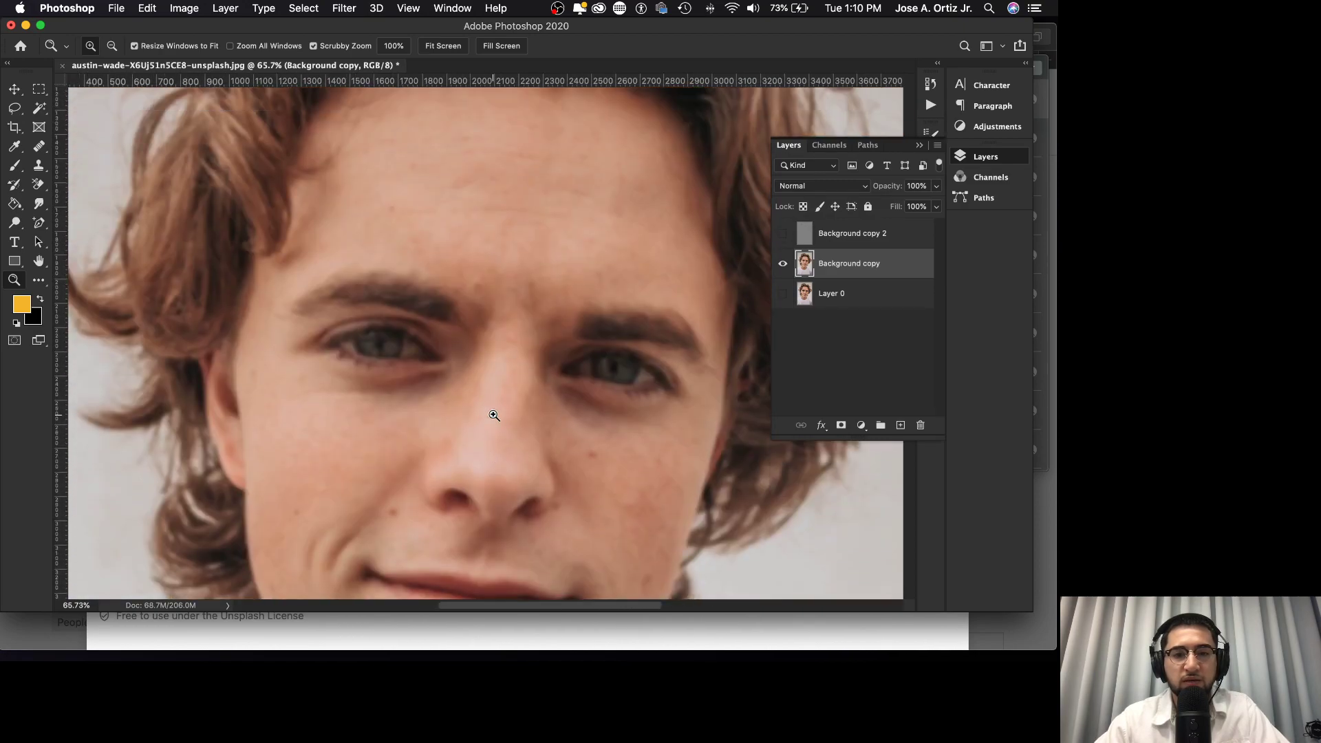
scroll(494, 416, "down", 4)
- Show Background copy 2 again and examine the skin tones and texture from the forehead to the chin
left_click(783, 234)
scroll(668, 226, "up", 2)
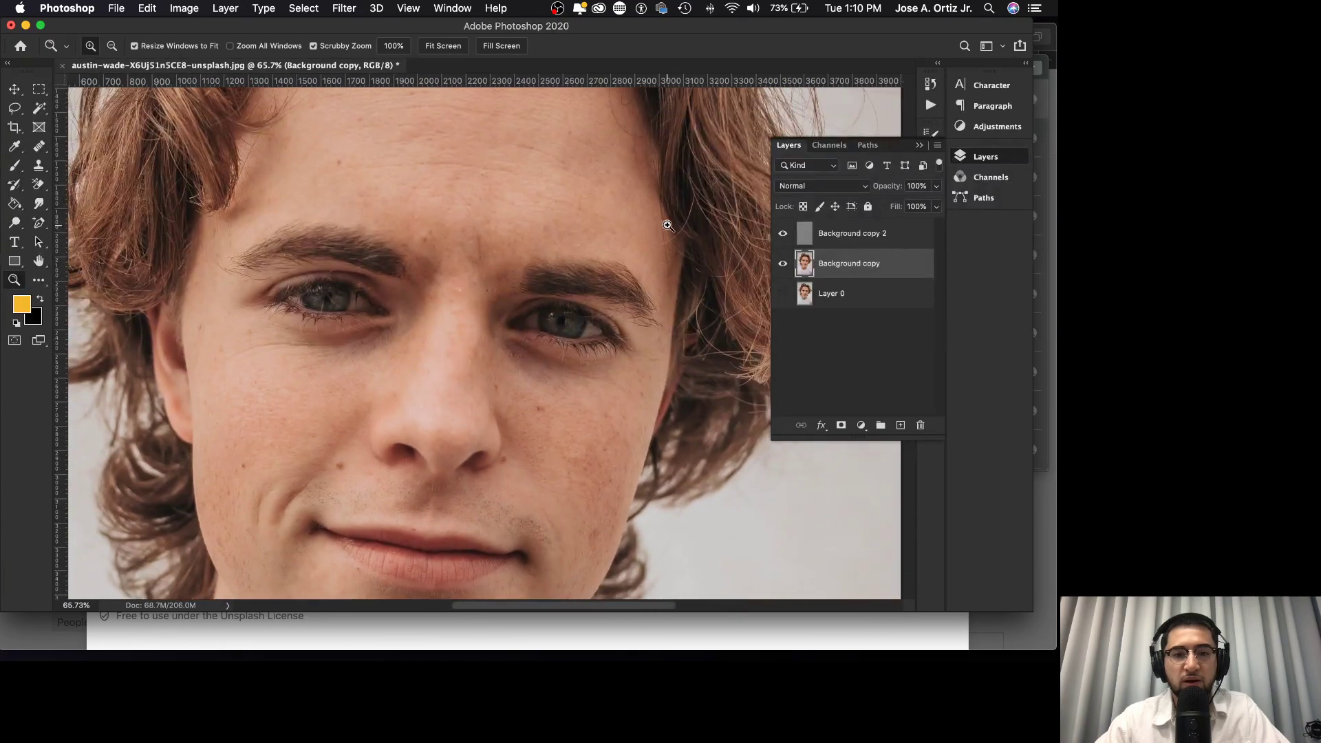
scroll(644, 303, "down", 3)
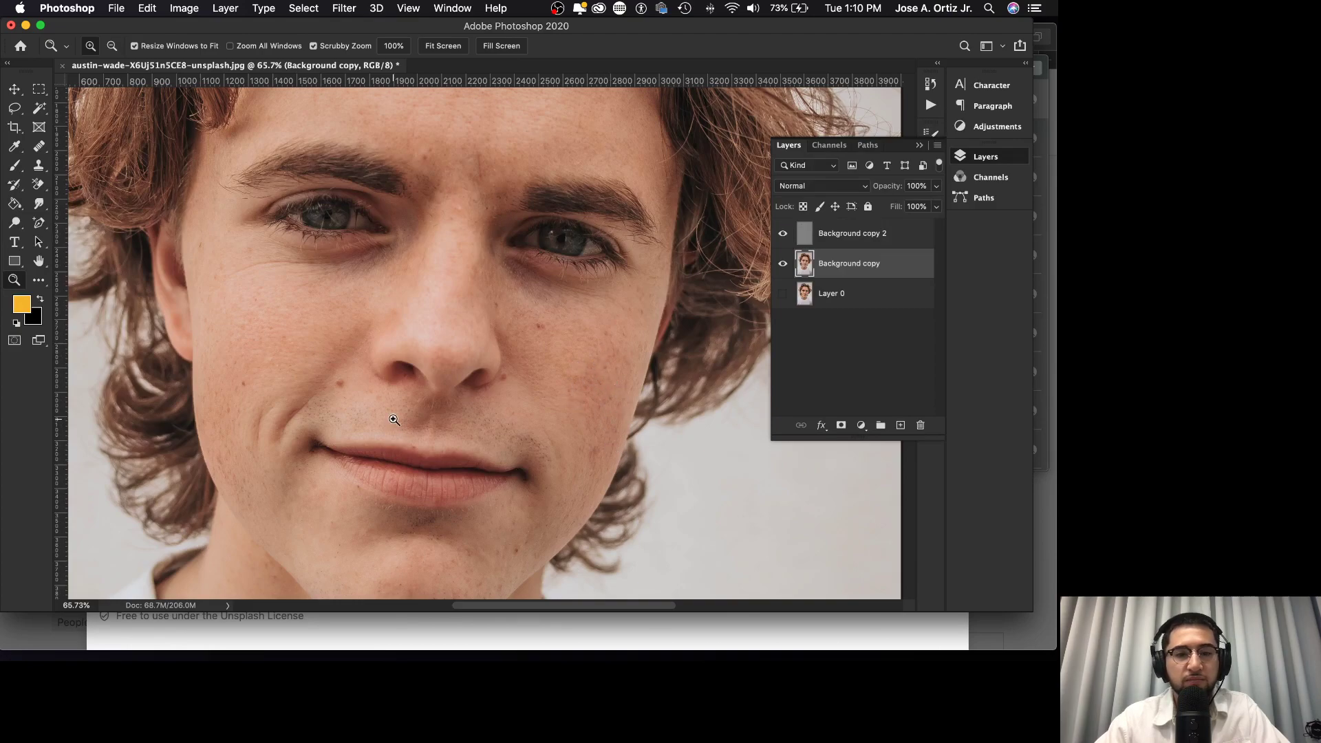
scroll(318, 337, "down", 2)
scroll(319, 337, "up", 3)
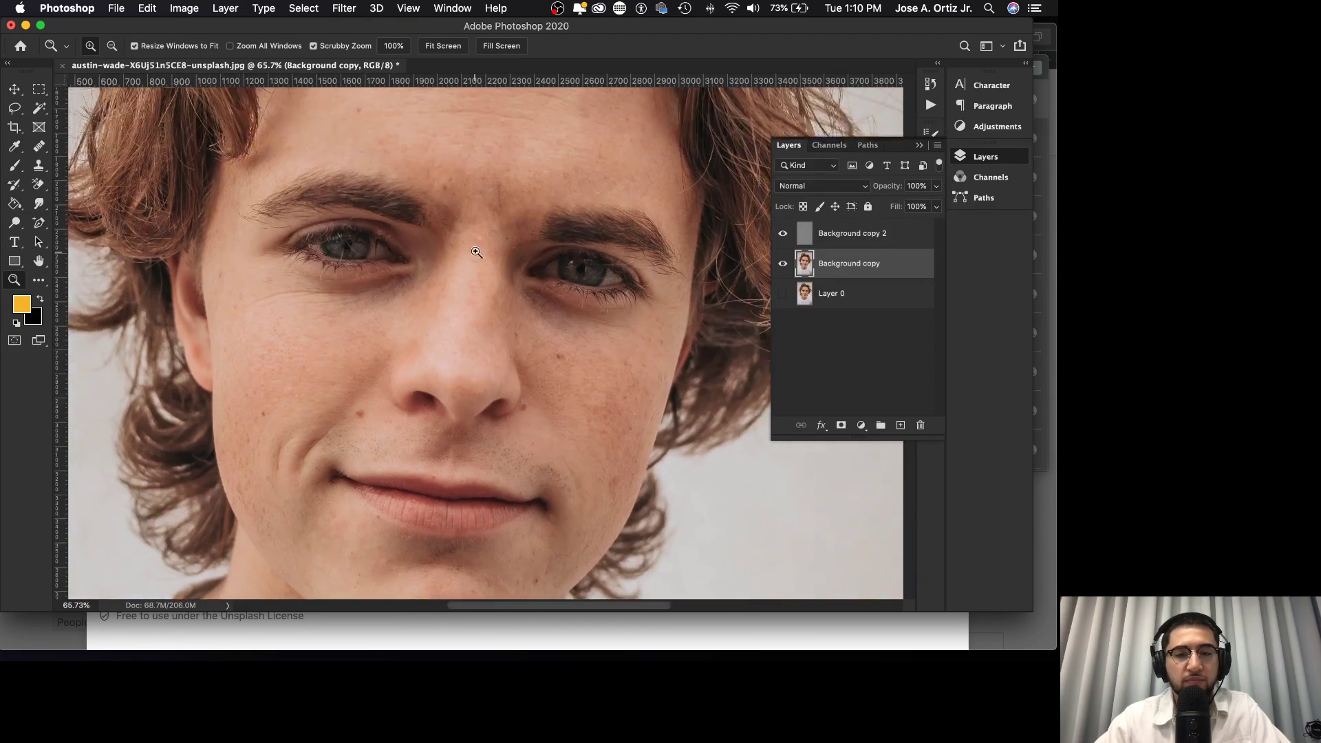
- Examine the combined layers from the hairline to the chin, both close up and across the whole portrait
scroll(492, 213, "up", 2)
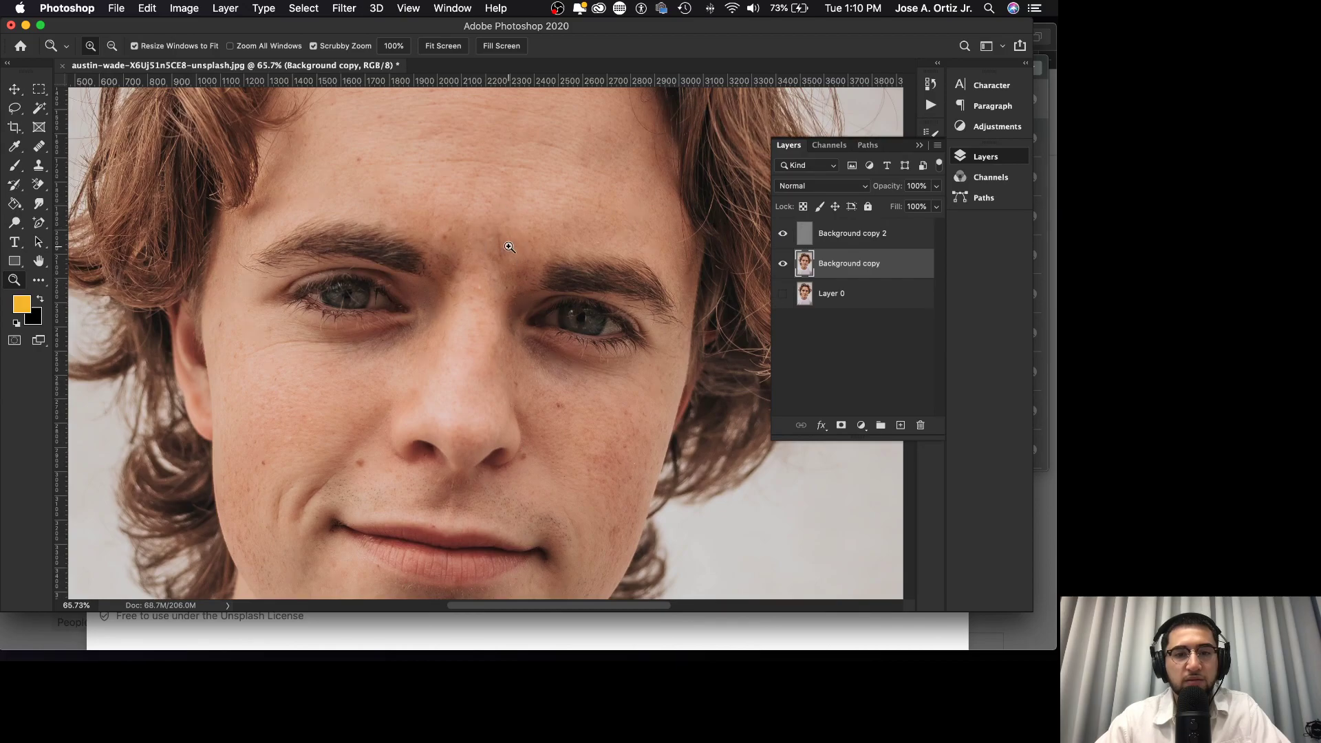
scroll(498, 265, "up", 5)
scroll(499, 265, "right", 3)
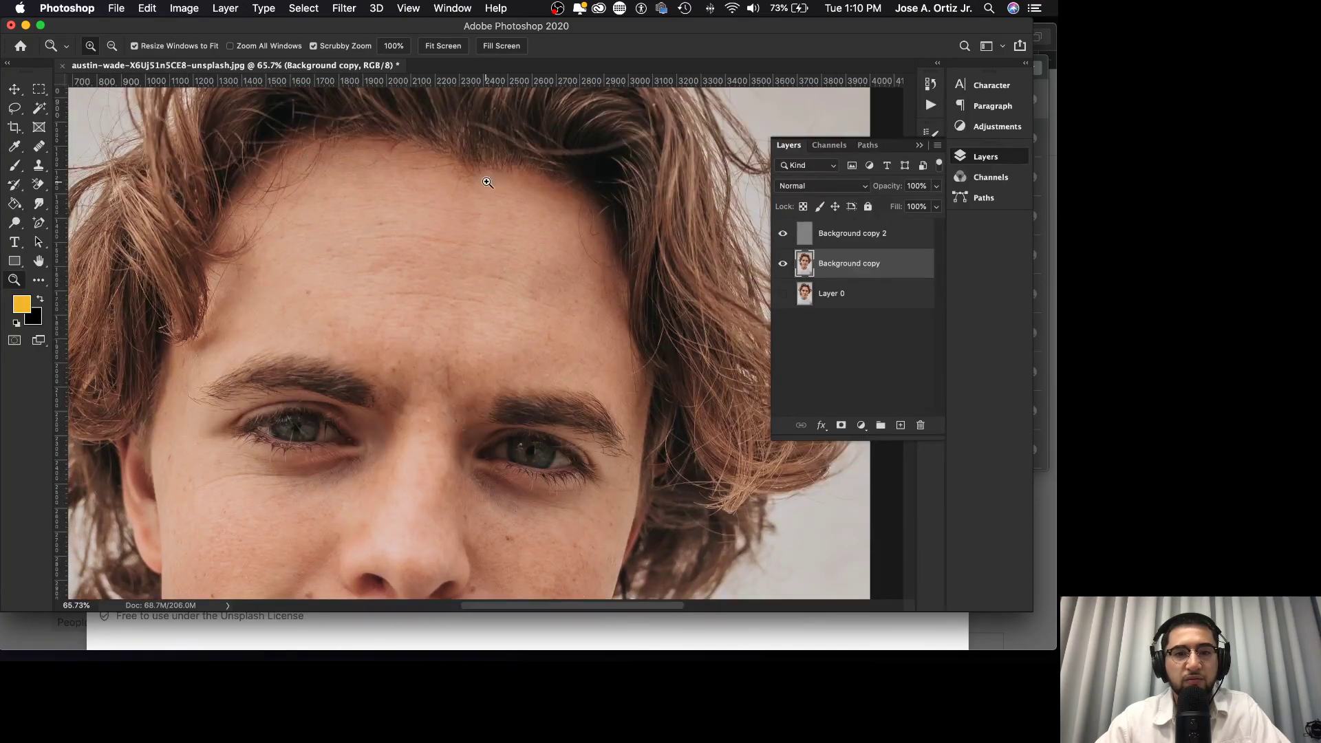
scroll(481, 267, "down", 5)
scroll(296, 379, "down", 4)
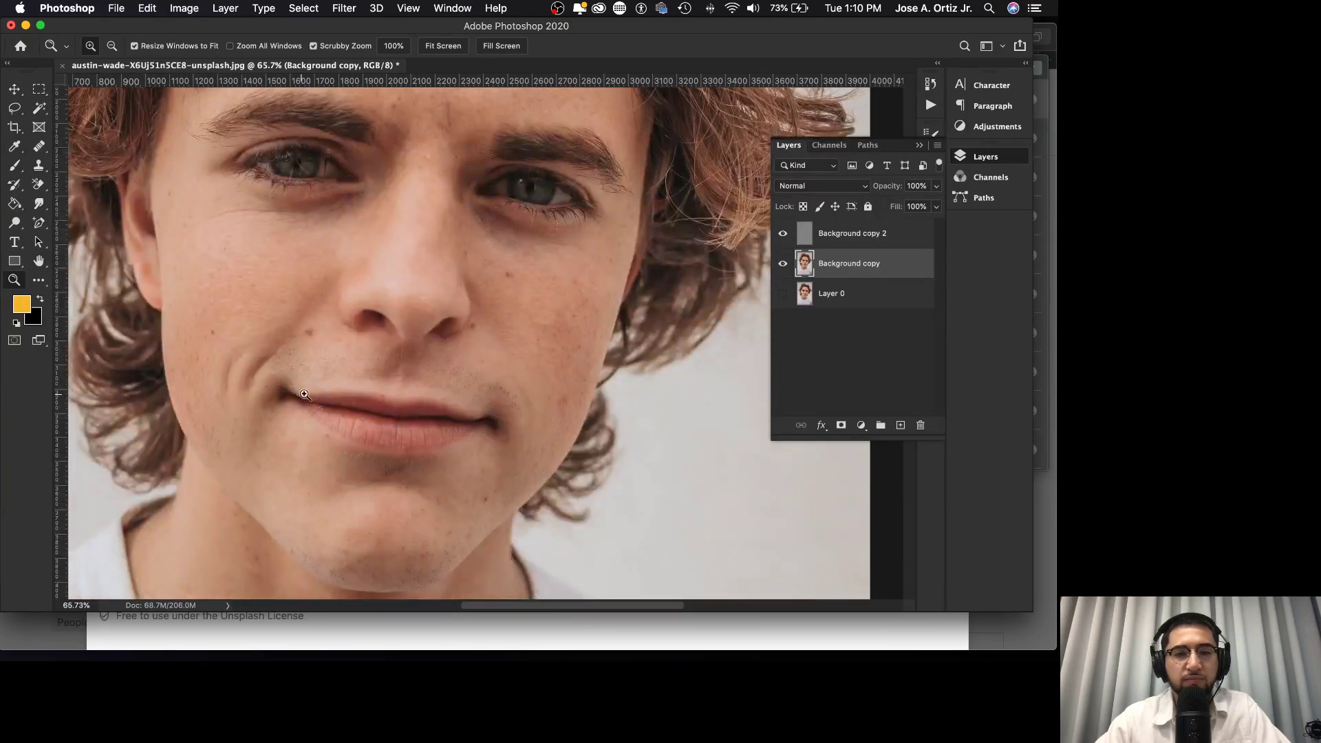
key("super+0")
left_click_drag(342, 349, 363, 306)
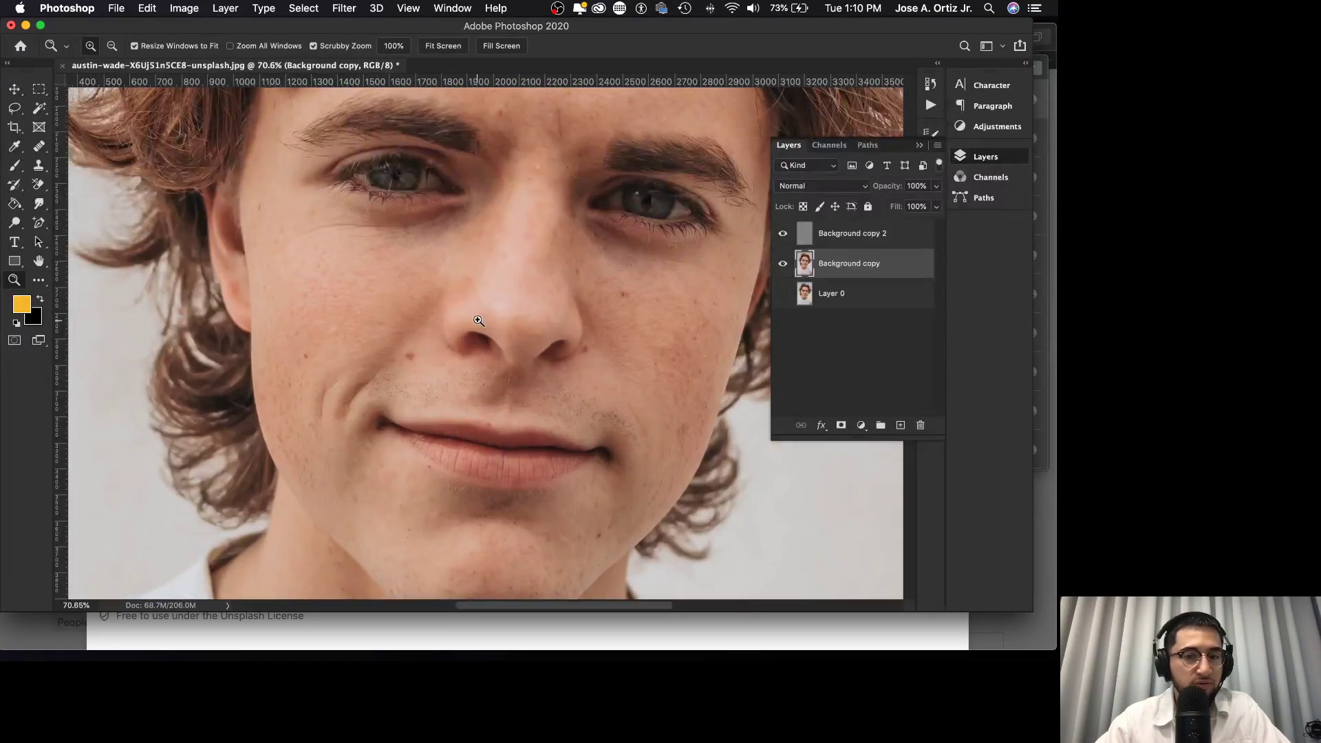
left_click_drag(478, 321, 411, 318)
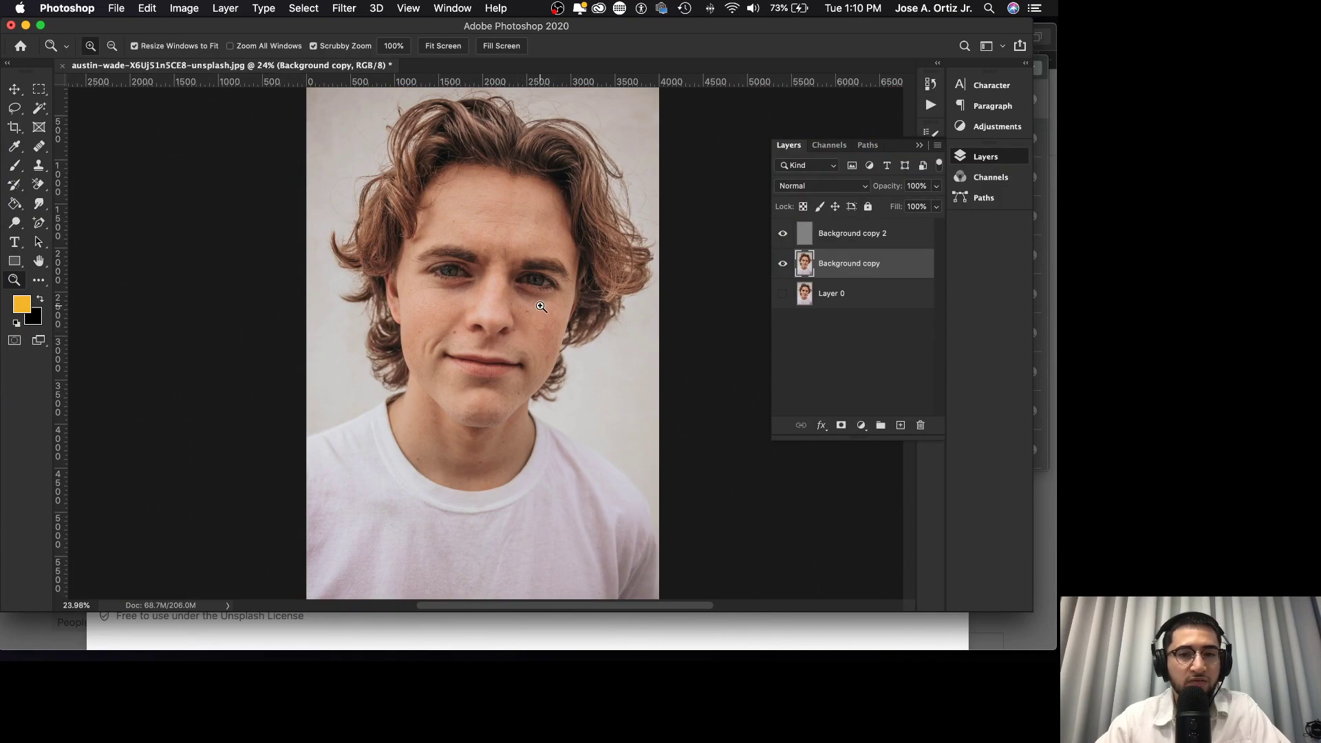
left_click_drag(532, 292, 561, 285)
scroll(516, 275, "up", 5)
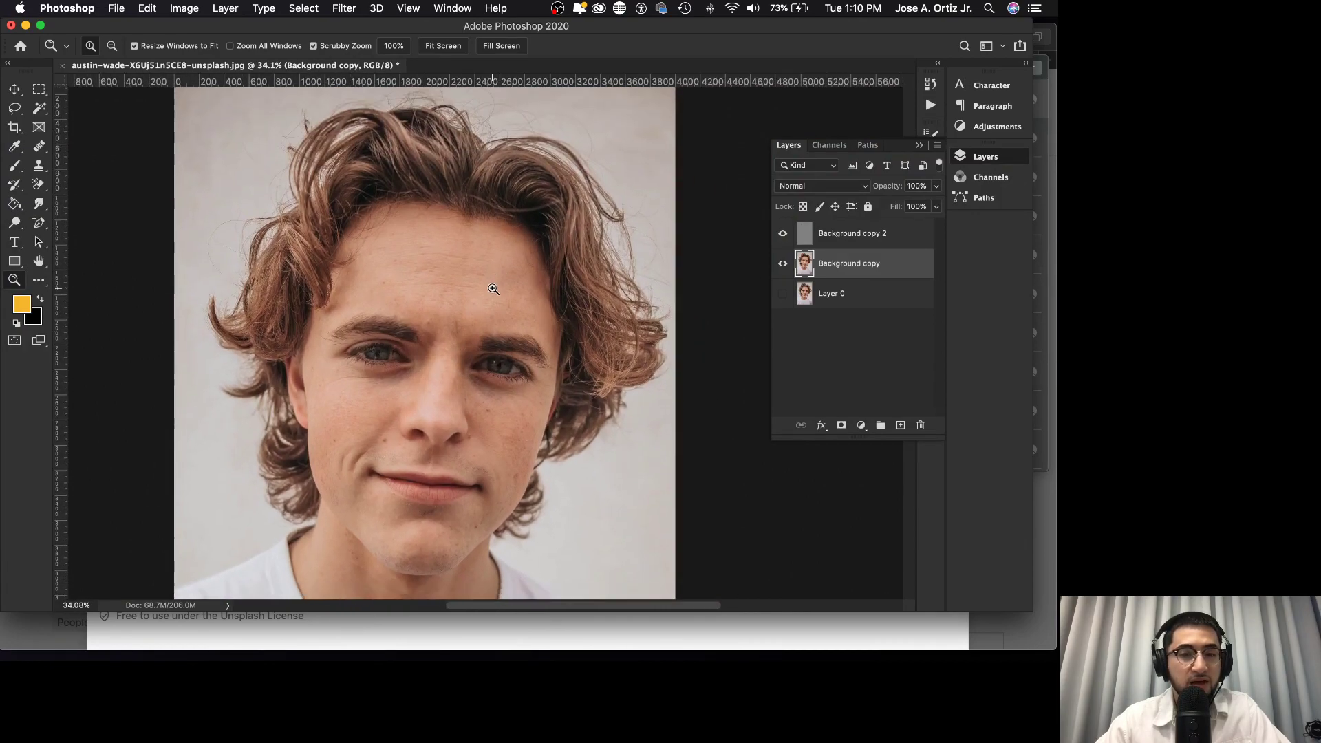
left_click_drag(402, 324, 487, 315)
scroll(436, 314, "down", 5)
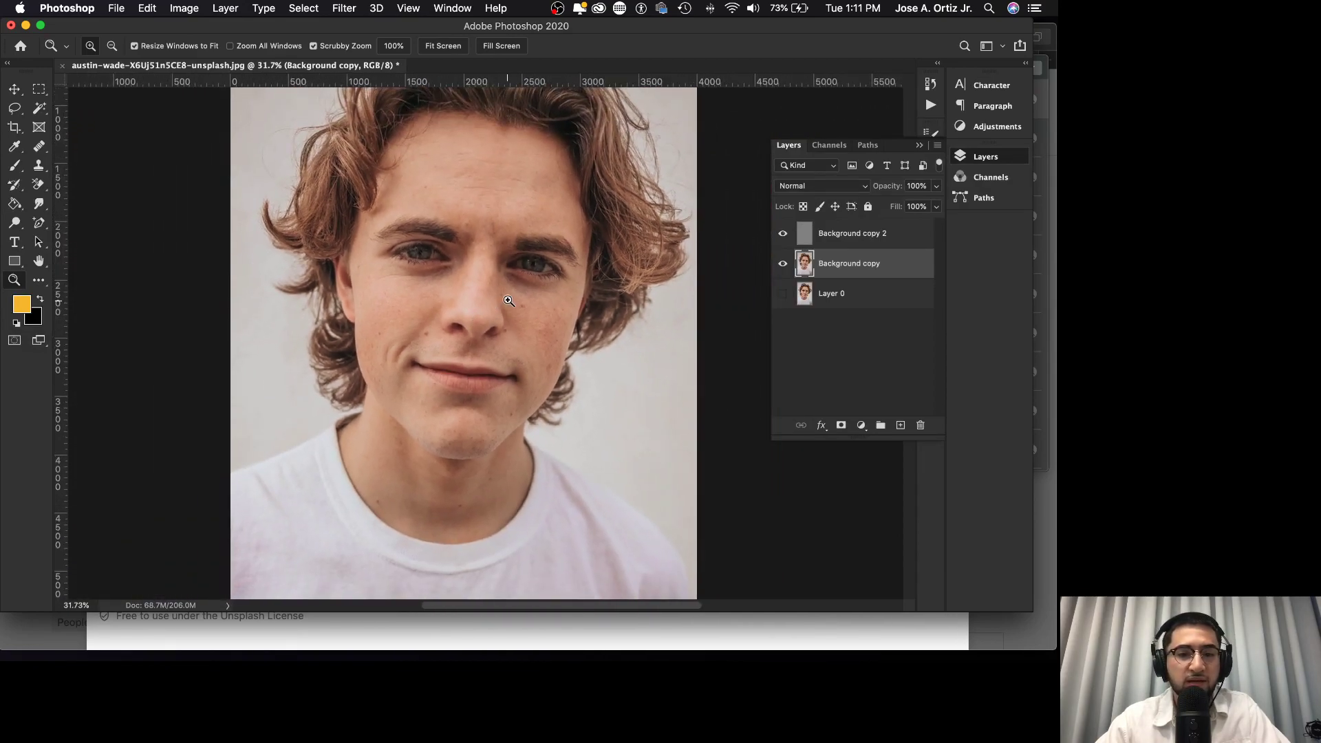
- Examine the nose and both cheeks close up for redness, spots and uneven skin tone
scroll(509, 301, "up", 3)
scroll(509, 301, "right", 1)
left_click_drag(407, 386, 475, 349)
key("super+0")
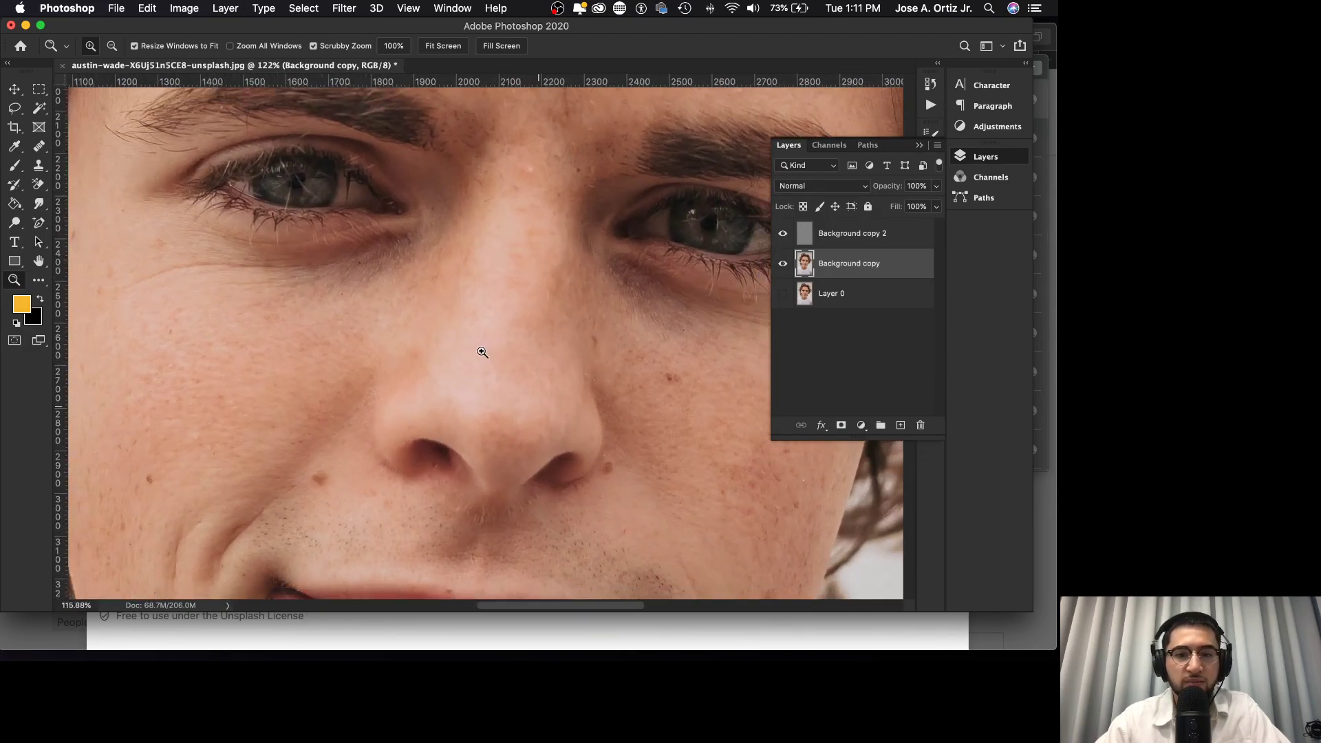
left_click_drag(438, 360, 467, 342)
scroll(468, 343, "up", 3)
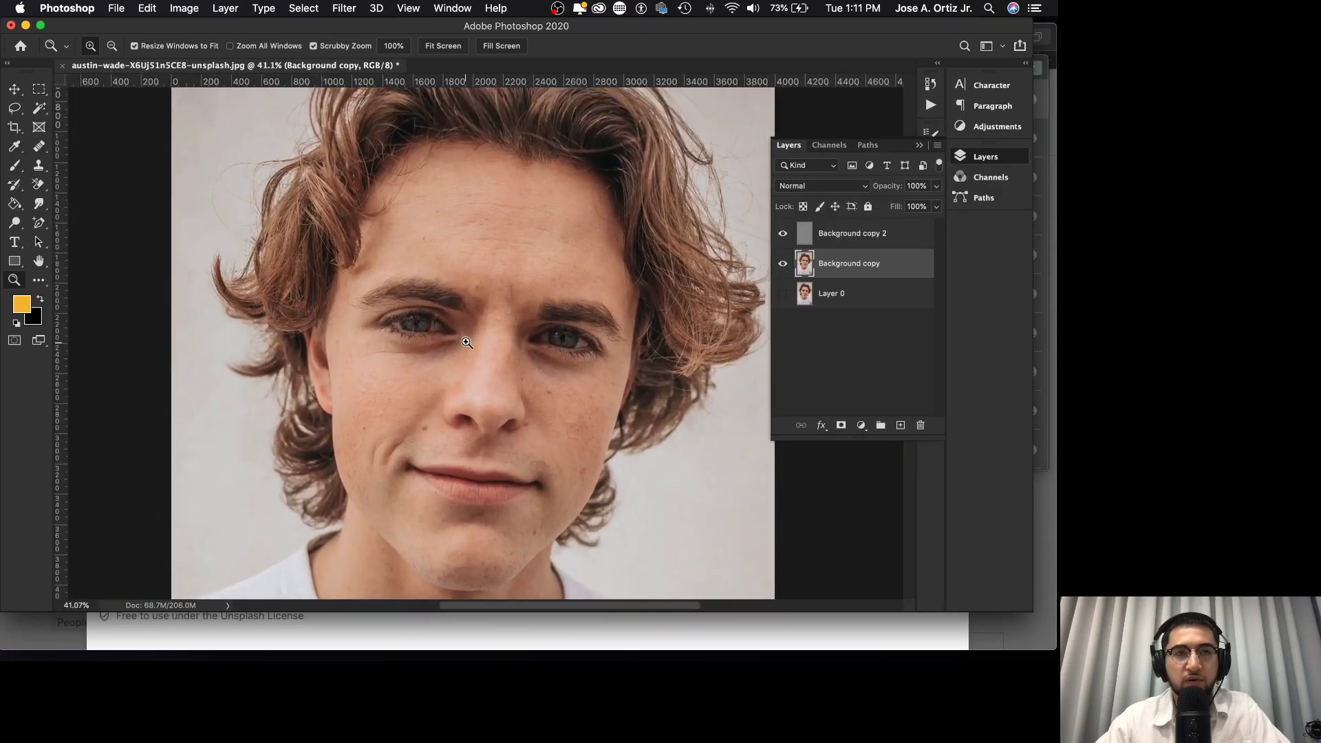
scroll(467, 342, "down", 2)
left_click_drag(384, 396, 442, 383)
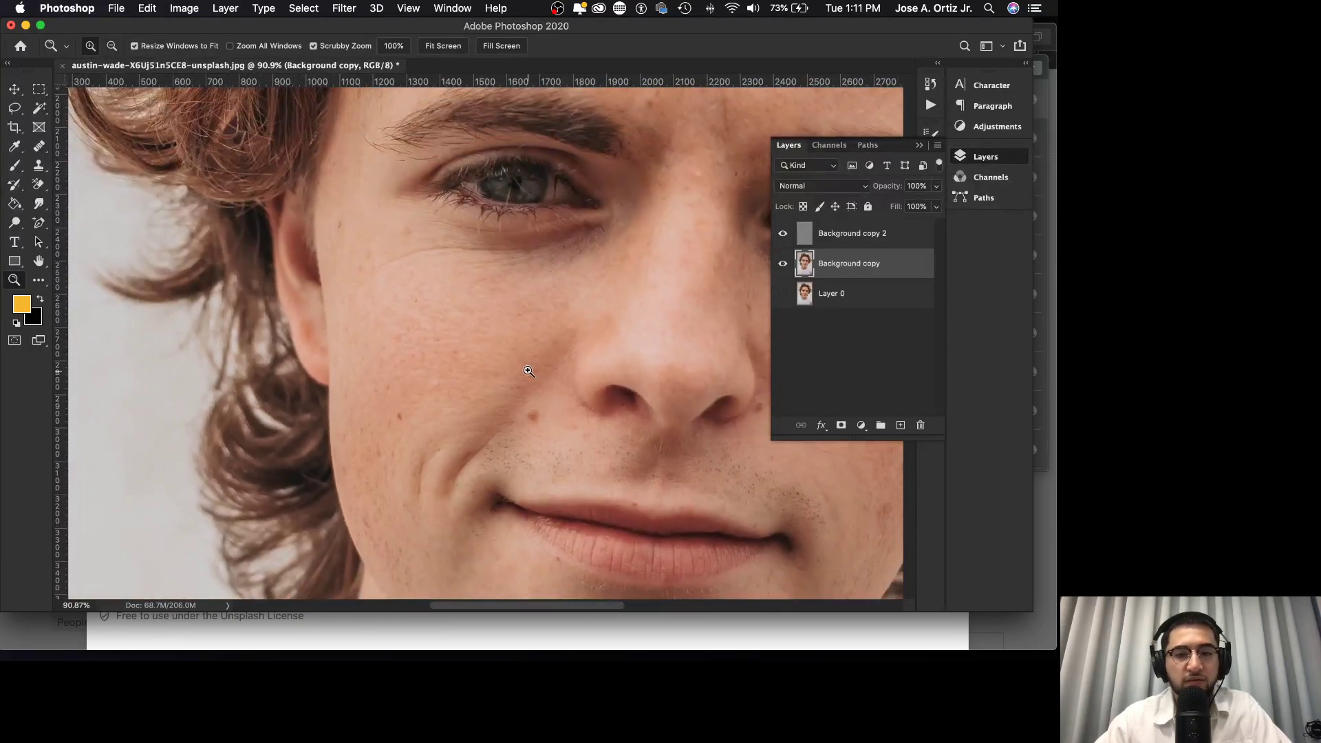
scroll(520, 405, "right", 5)
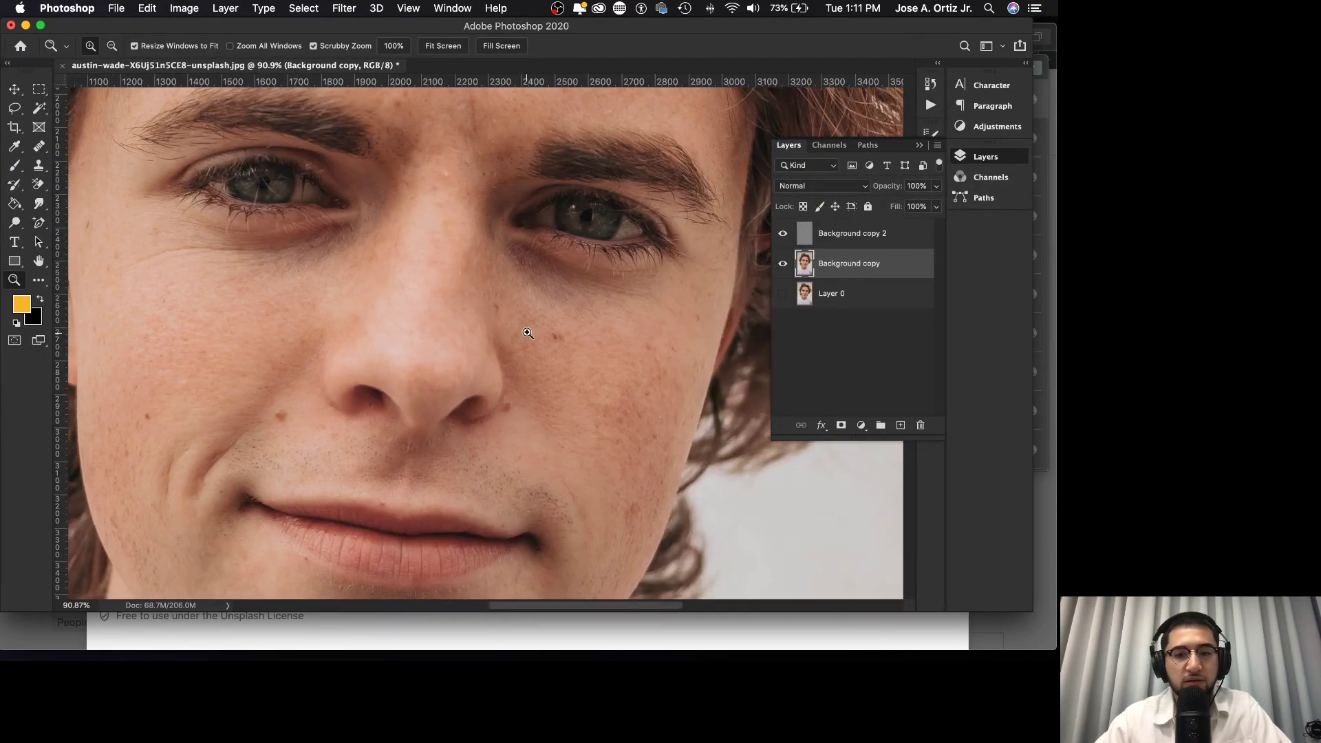
scroll(583, 443, "down", 1)
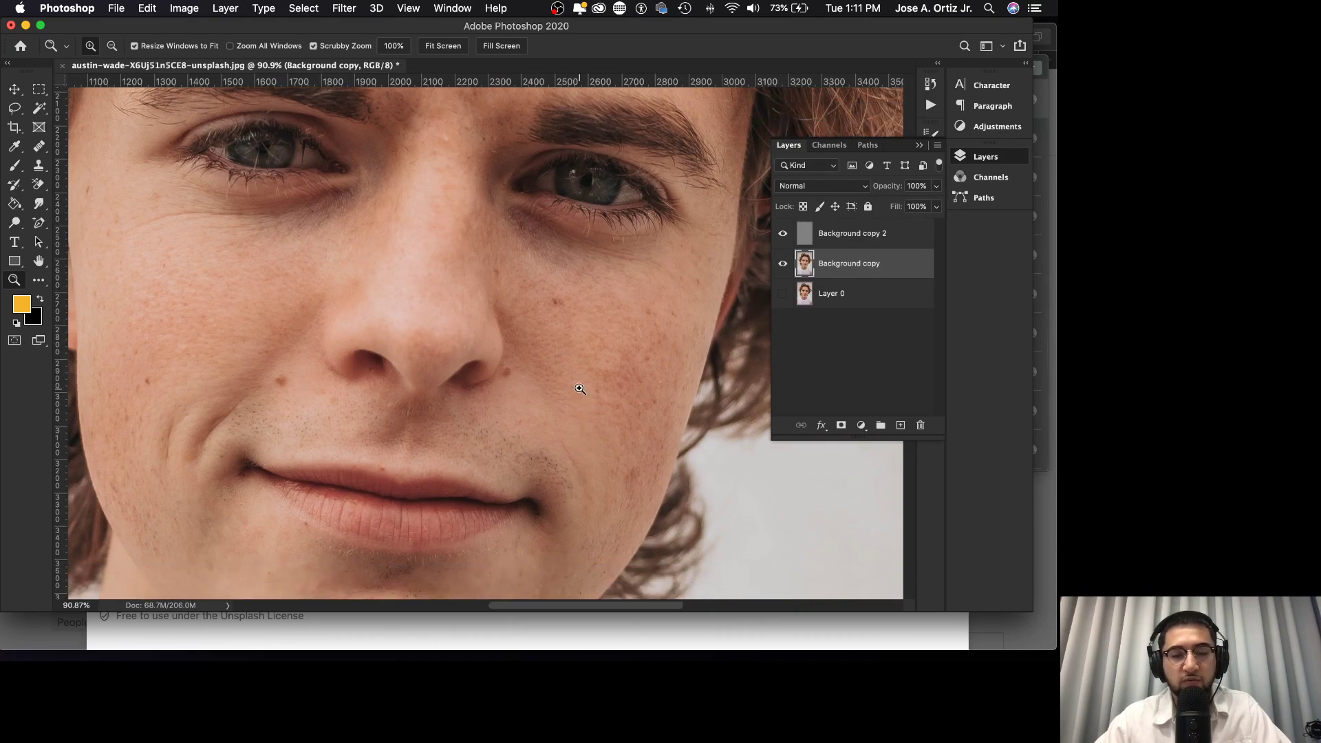
scroll(593, 391, "down", 2)
scroll(560, 383, "down", 3)
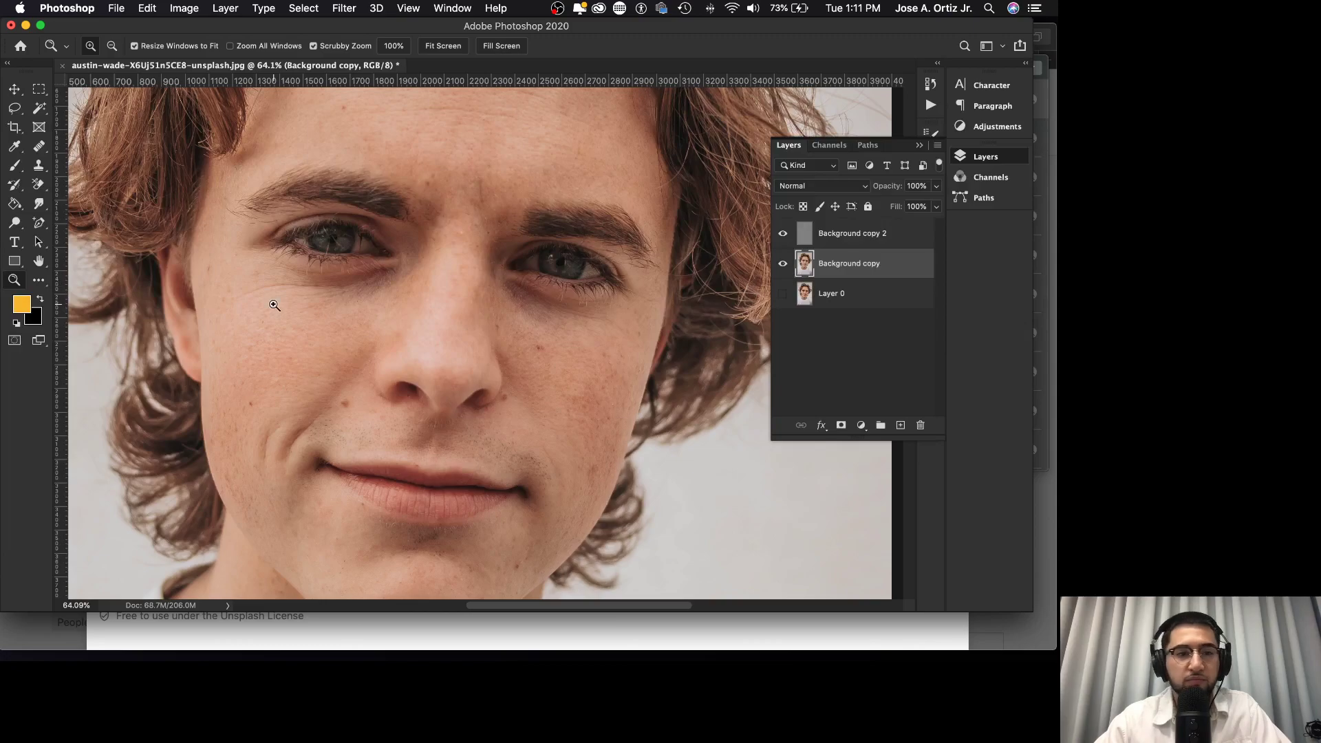
- Hide Background copy 2 and set the Healing Brush to Normal mode, sampling the current layer
left_click(781, 235)
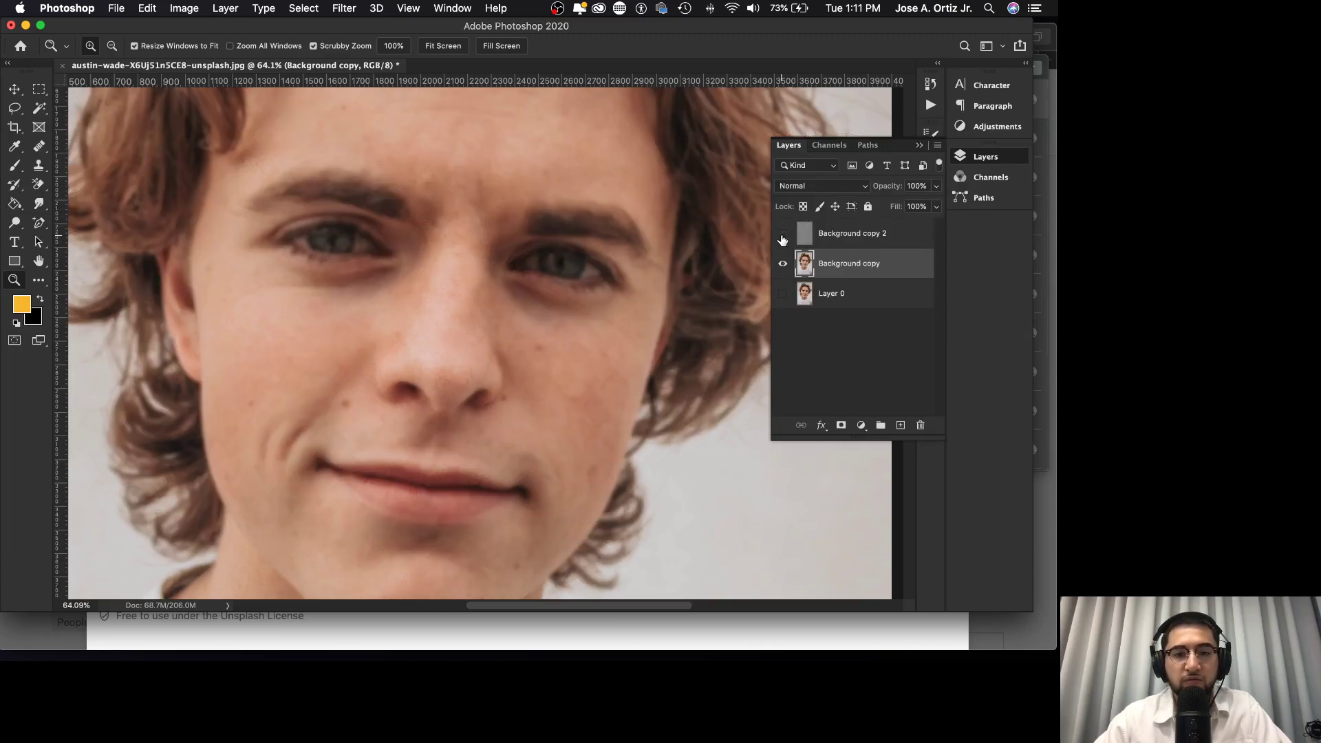
left_click_drag(38, 147, 96, 160)
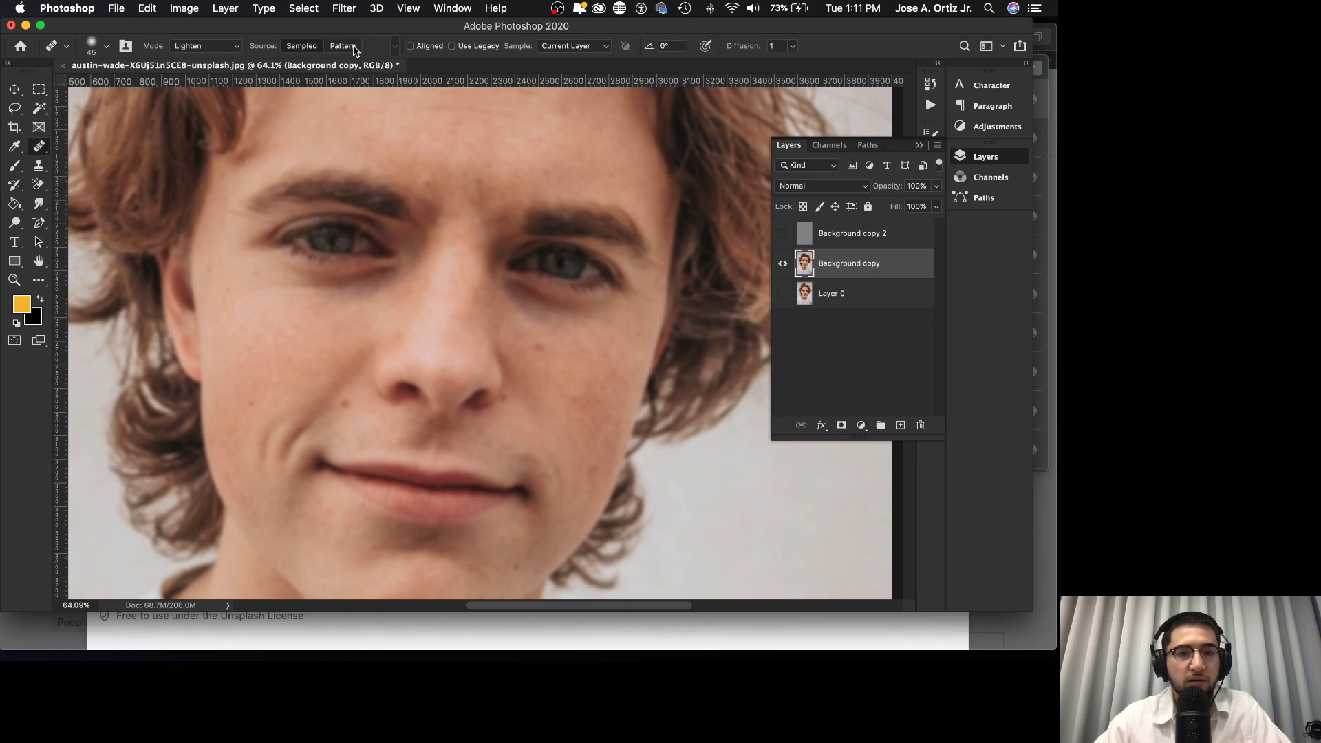
left_click(592, 46)
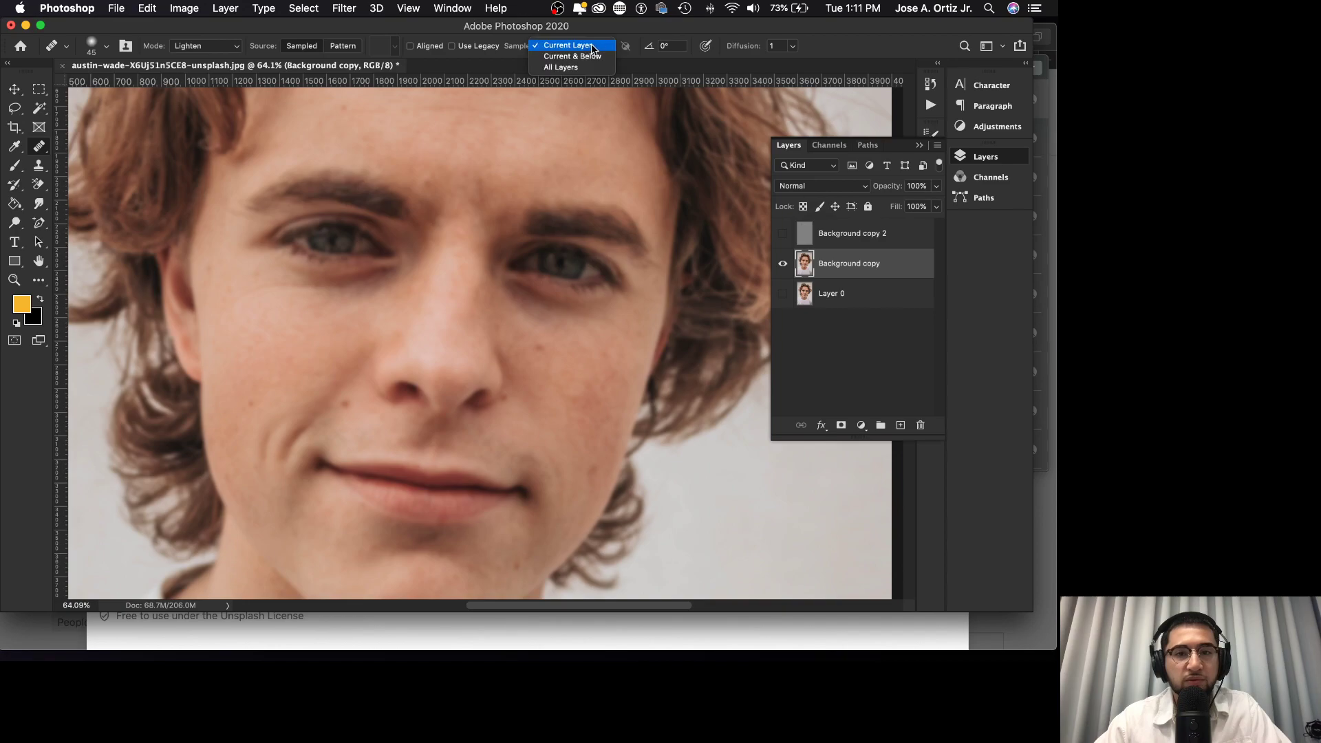
left_click(590, 45)
left_click(194, 45)
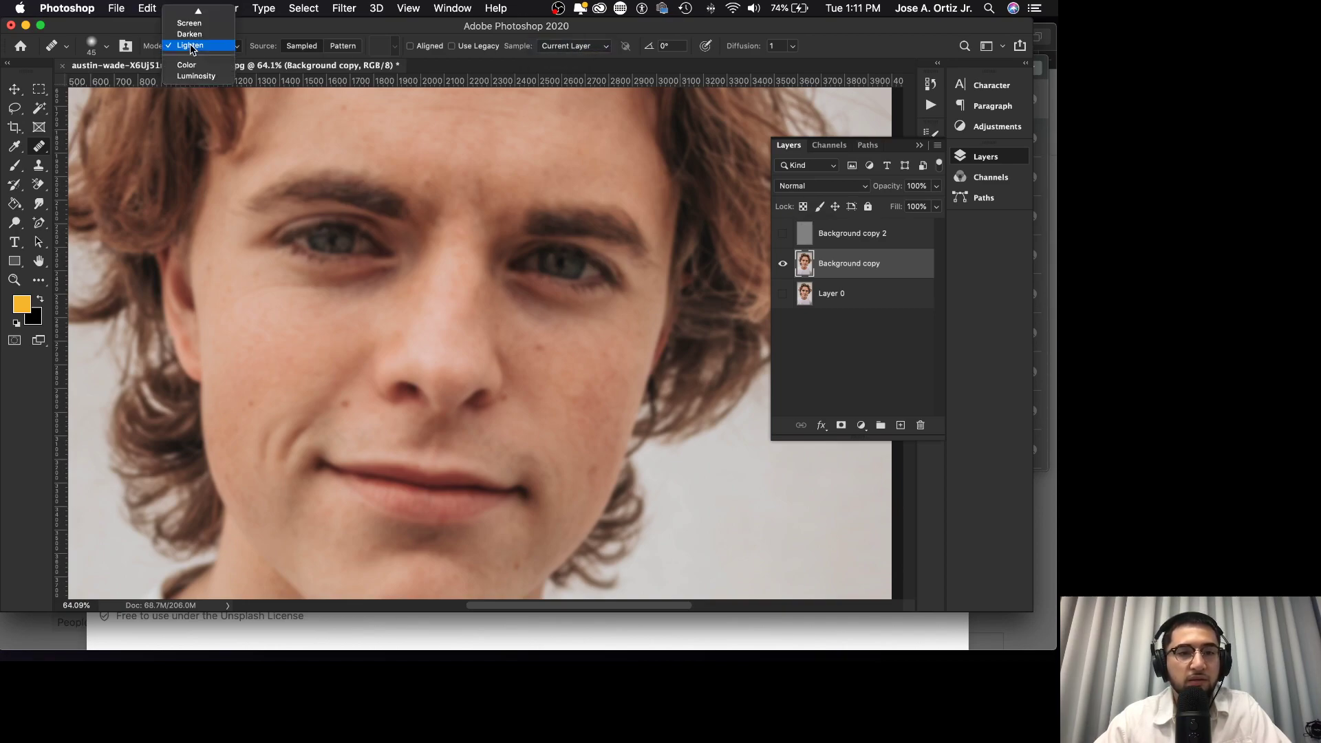
left_click(205, 14)
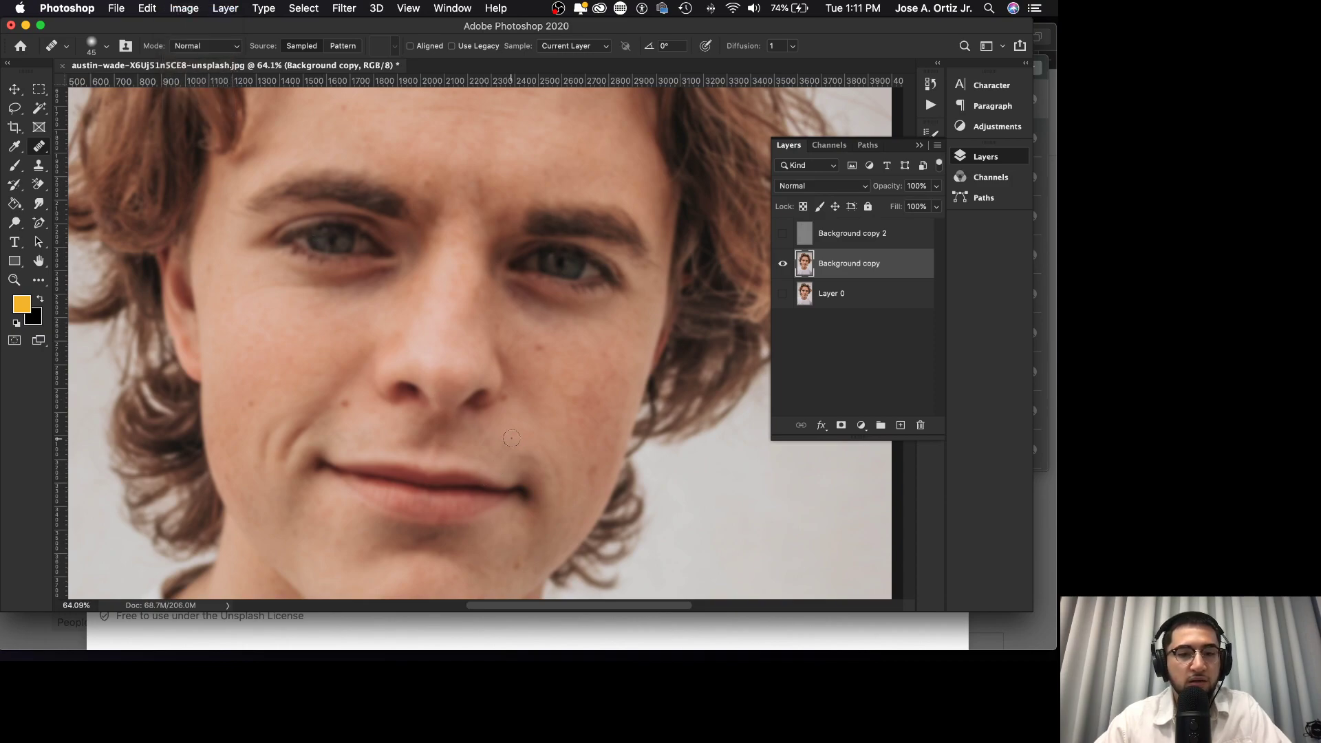
- Try healing the reddish cheek with a 137 px Healing Brush sampled near the mouth corner, and undo the stroke
left_click_drag(508, 436, 542, 411)
mouse_move(514, 465)
left_mouse_down()
mouse_move(515, 551)
mouse_move(498, 227)
left_mouse_up()
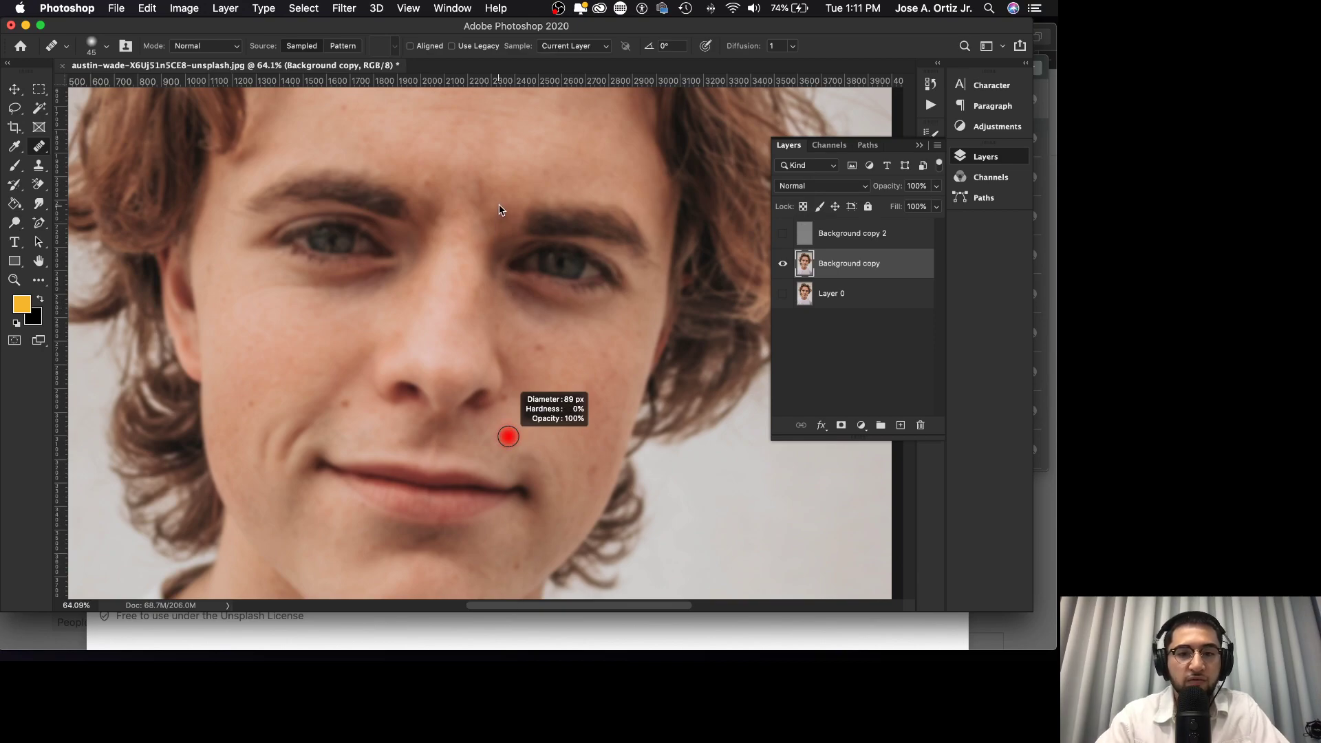
left_click_drag(503, 162, 503, 152)
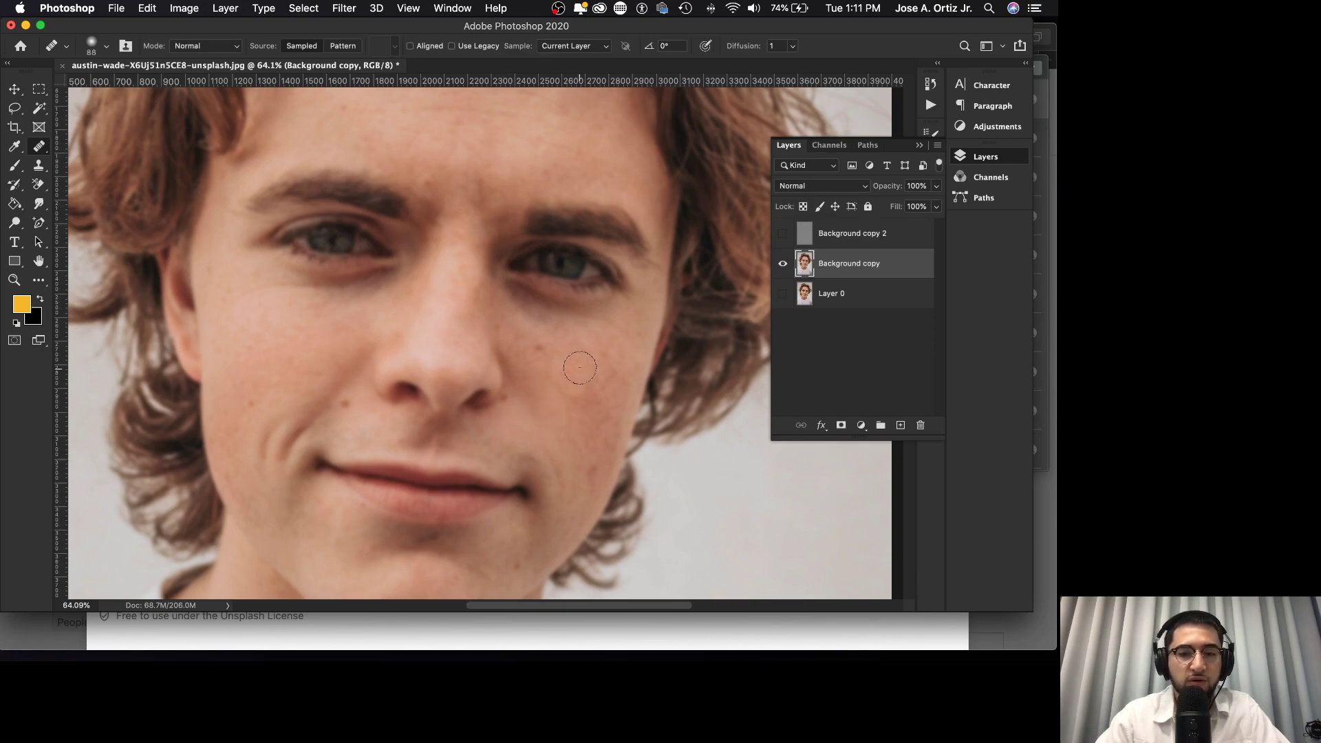
mouse_move(582, 364)
left_mouse_down()
mouse_move(556, 366)
mouse_move(590, 365)
left_mouse_up()
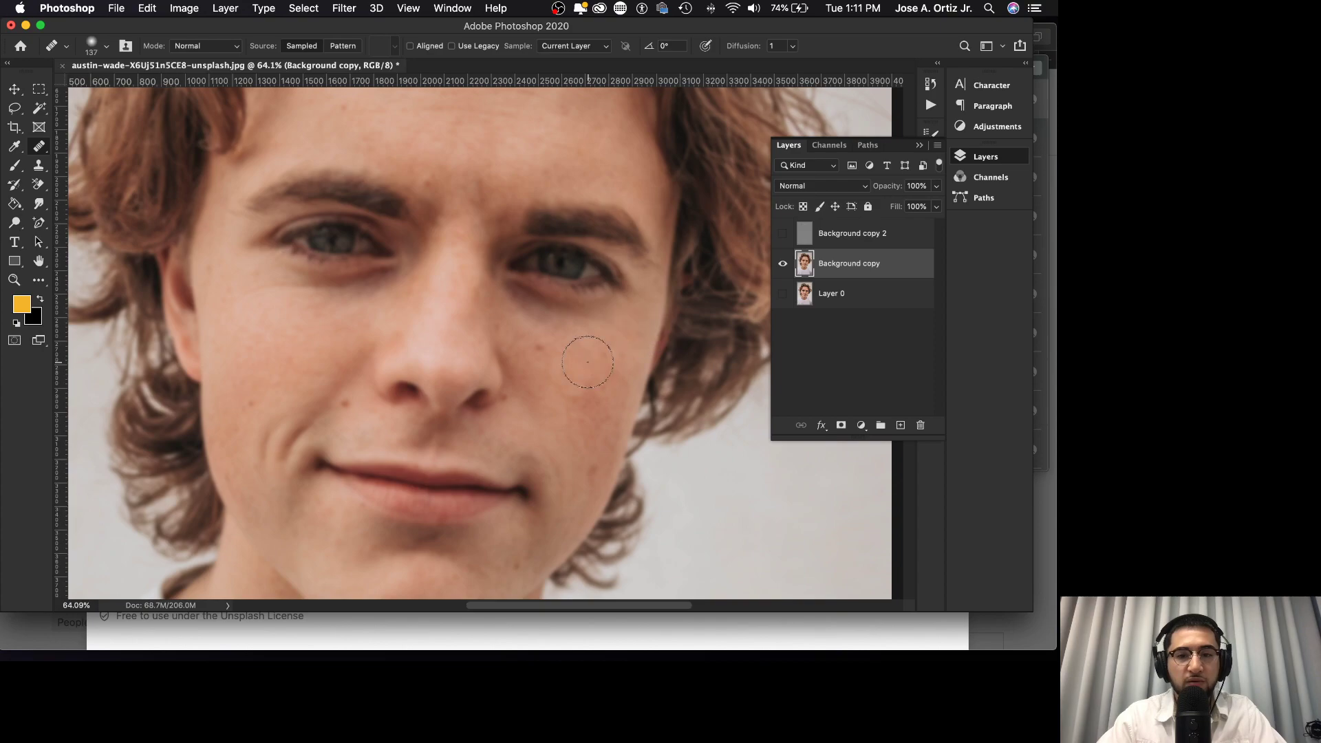
left_click(536, 431, "alt")
mouse_move(583, 389)
left_mouse_down()
mouse_move(582, 418)
mouse_move(585, 377)
mouse_move(583, 438)
mouse_move(536, 458)
mouse_move(574, 462)
mouse_move(529, 479)
mouse_move(404, 468)
left_mouse_up()
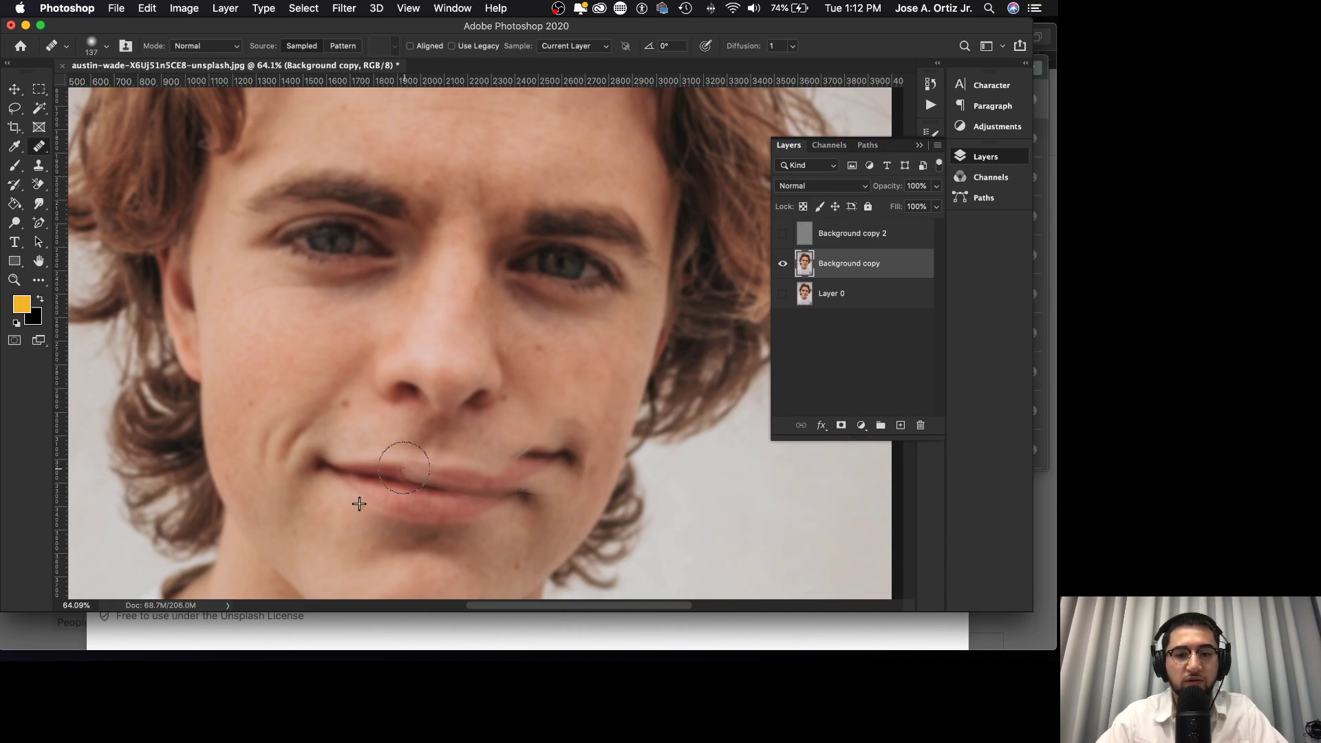
key("super+z")
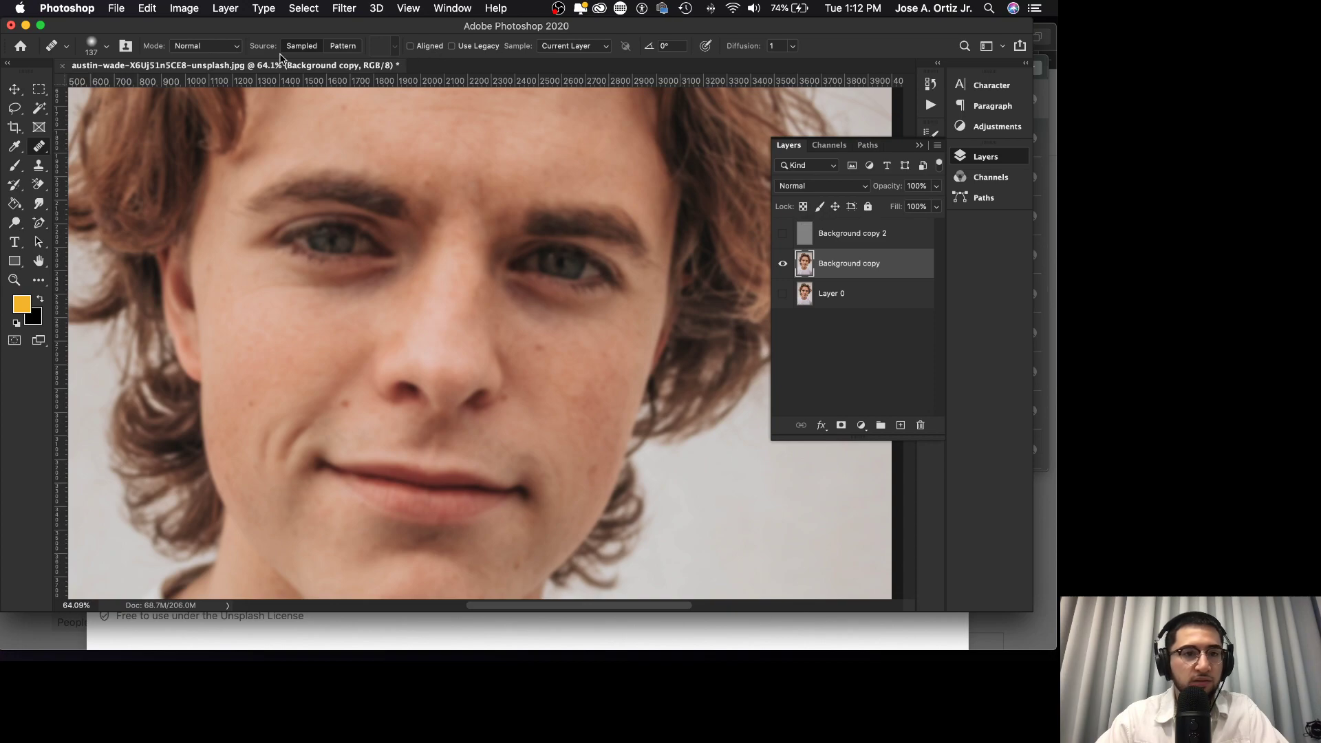
- Heal the reddish patch on the cheek of Background copy with a 45 px Healing Brush and Aligned sampling
left_click(411, 46)
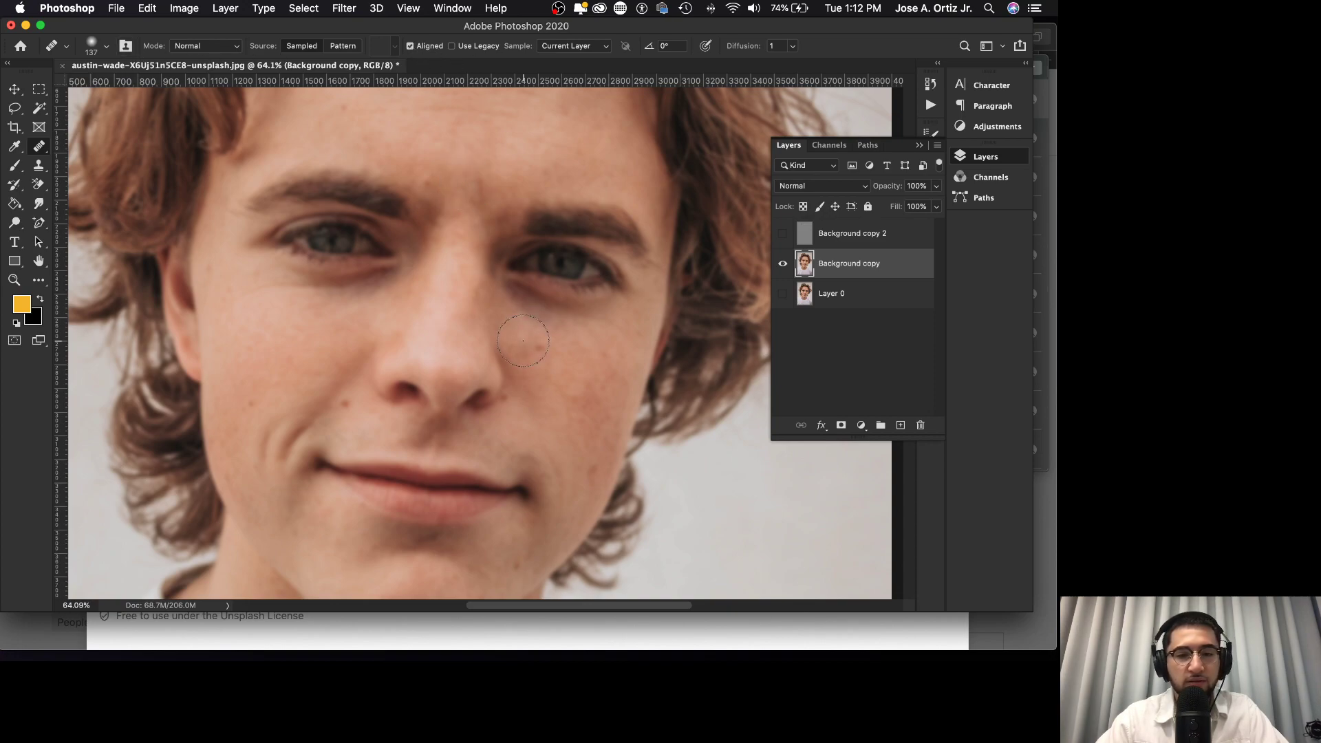
key("bracketleft")
key("bracketleft")
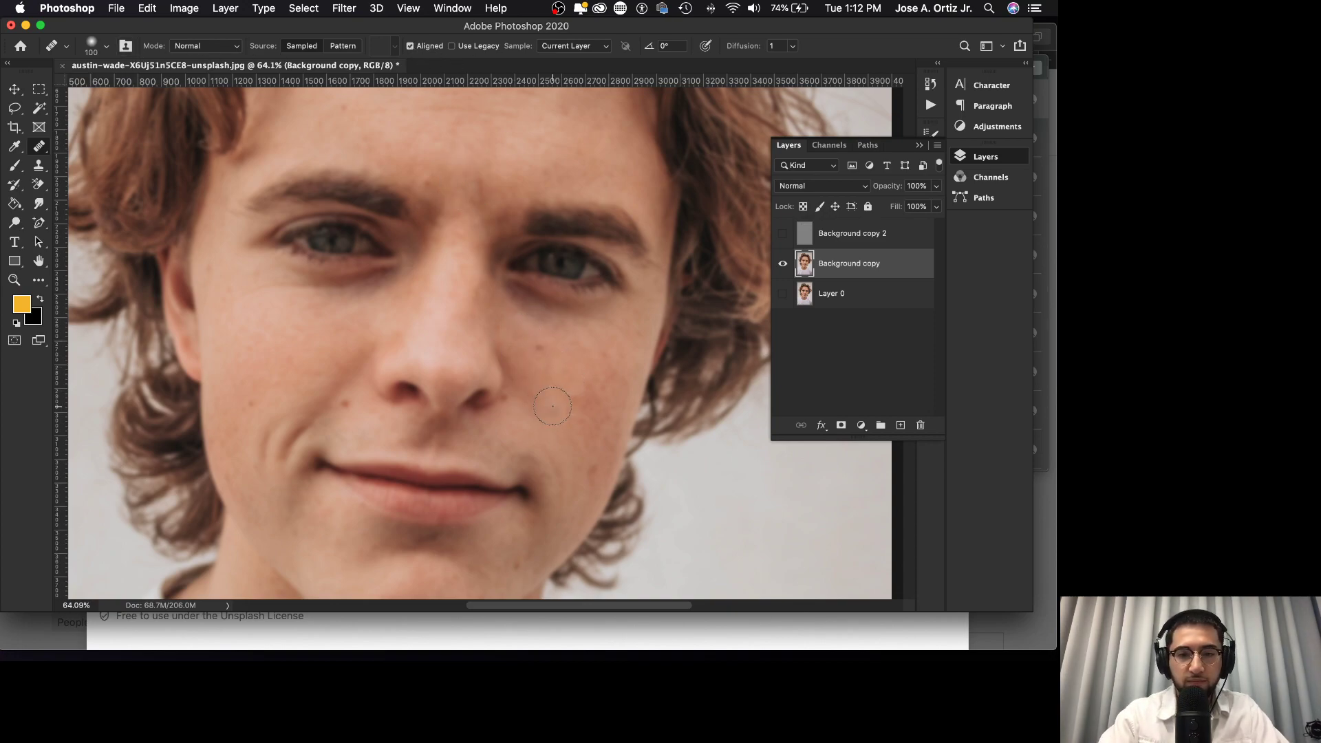
key("bracketleft")
key("bracketleft")
key("bracketleft")
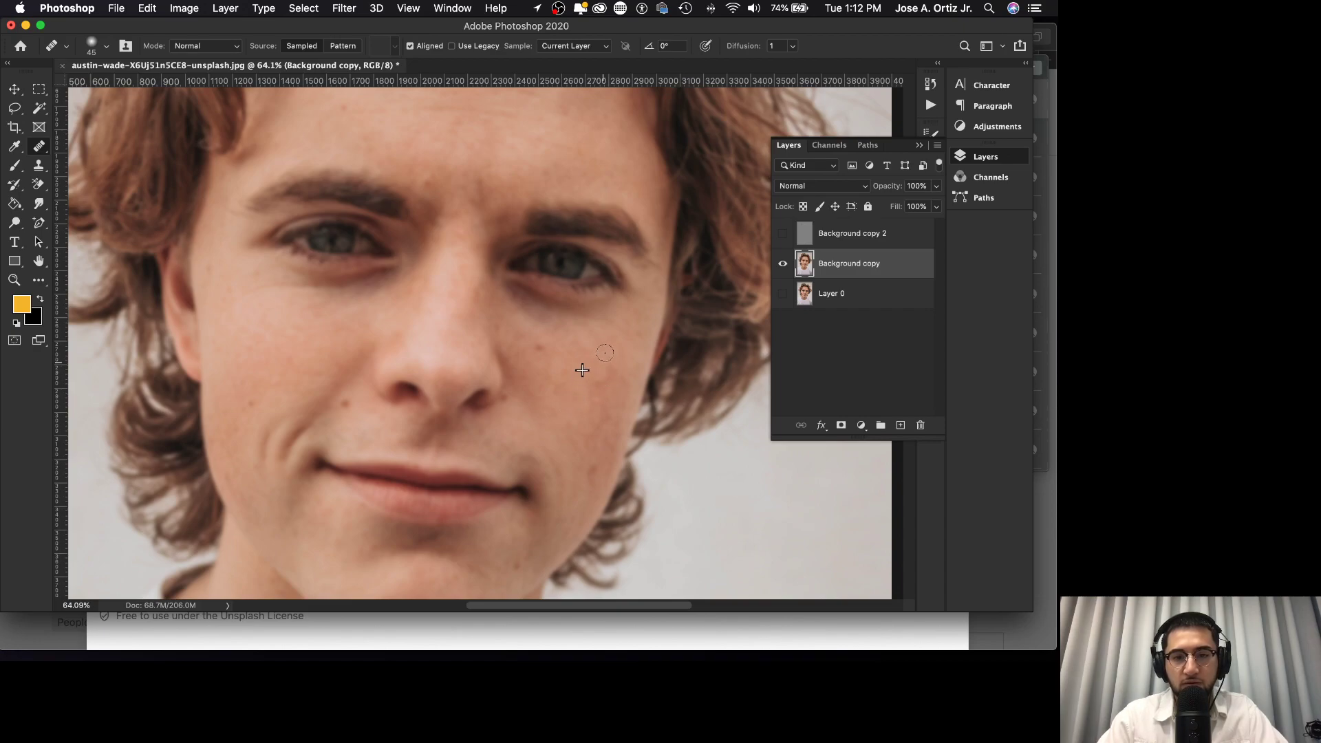
- Compare the face before and after healing by switching between the Make Layer, Layer Order and Healing Brush history states
left_click(929, 134)
left_click(931, 86)
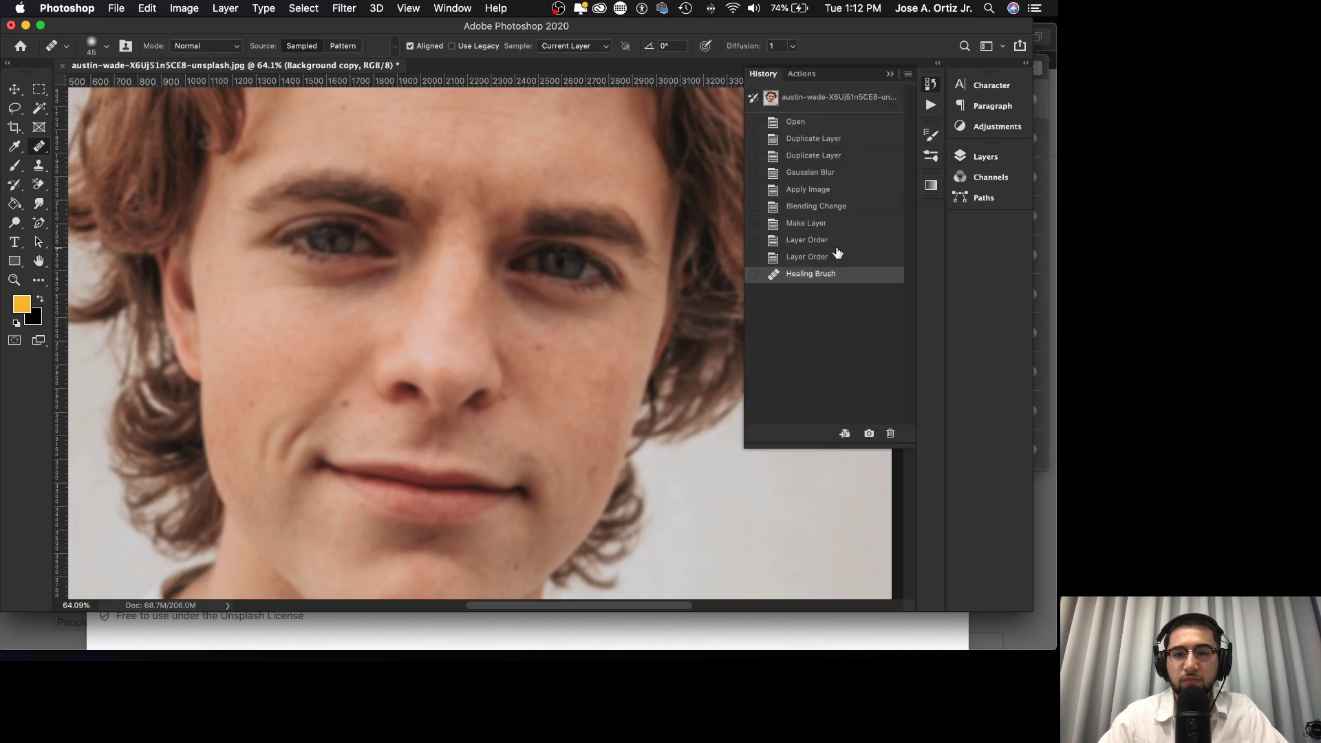
left_click(819, 223)
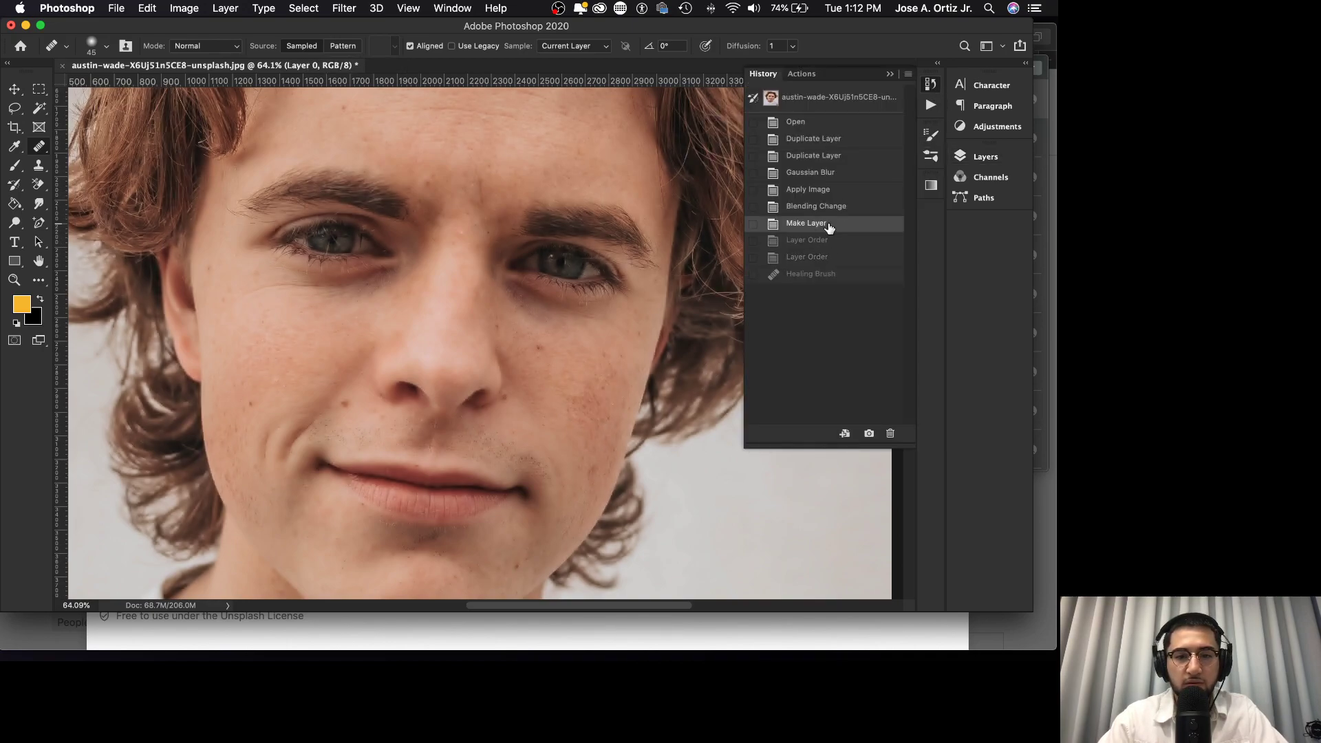
left_click(832, 242)
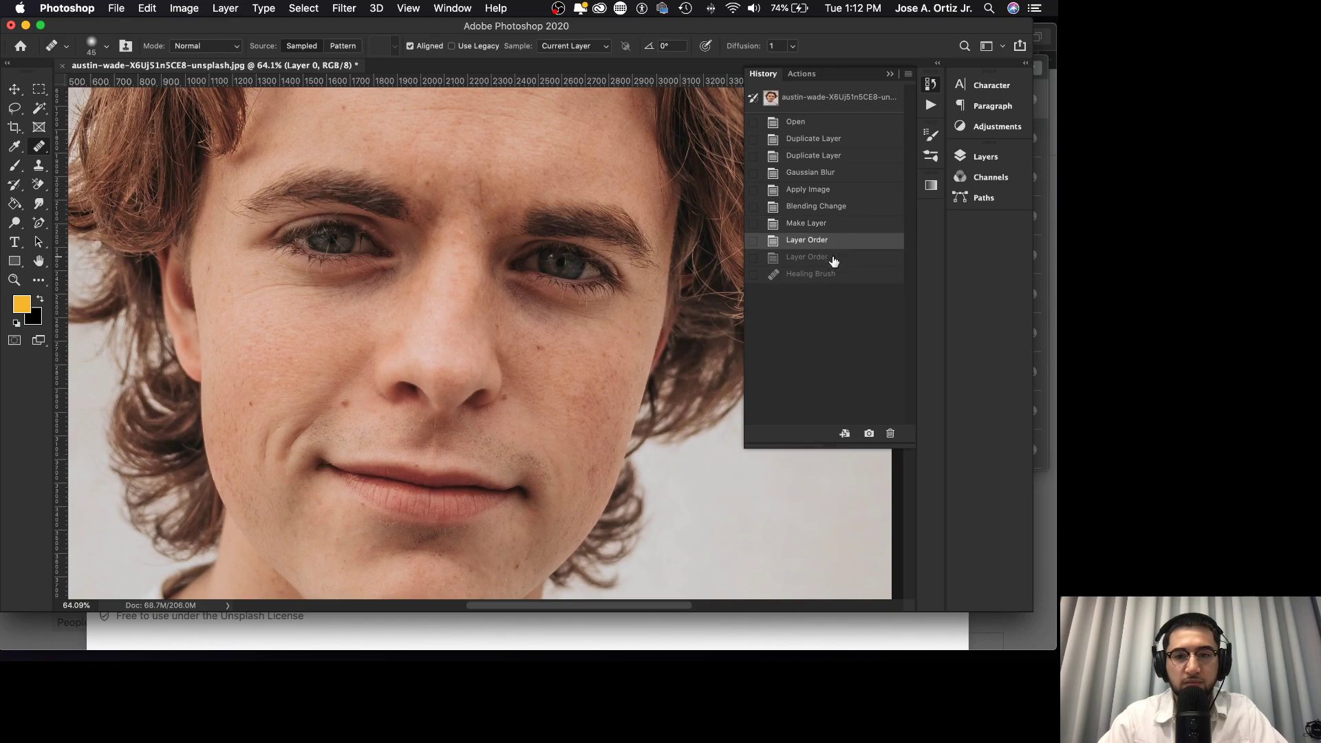
left_click(833, 258)
left_click(832, 275)
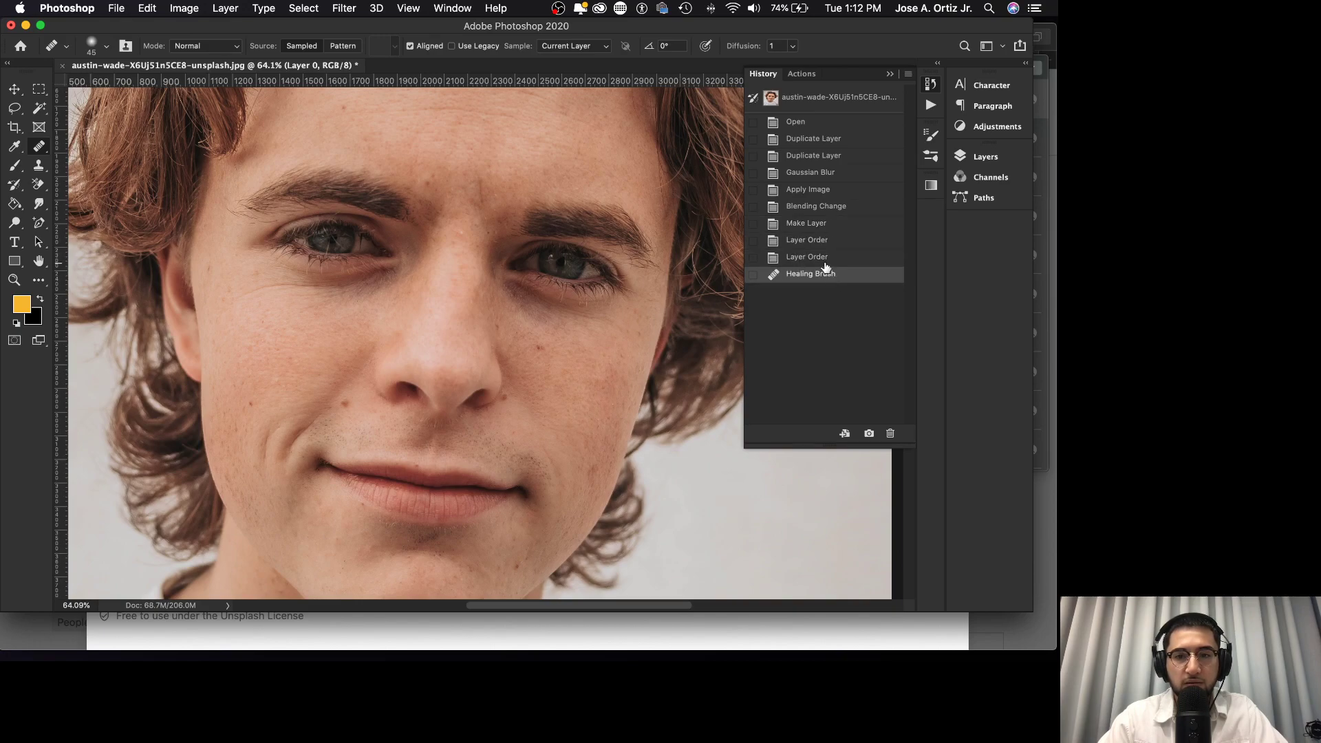
left_click(828, 260)
left_click(832, 275)
left_click(833, 259)
left_click(832, 274)
- Compare the whole face before and after healing by switching between the last Layer Order and Healing Brush history states
key("z")
scroll(619, 339, "down", 5)
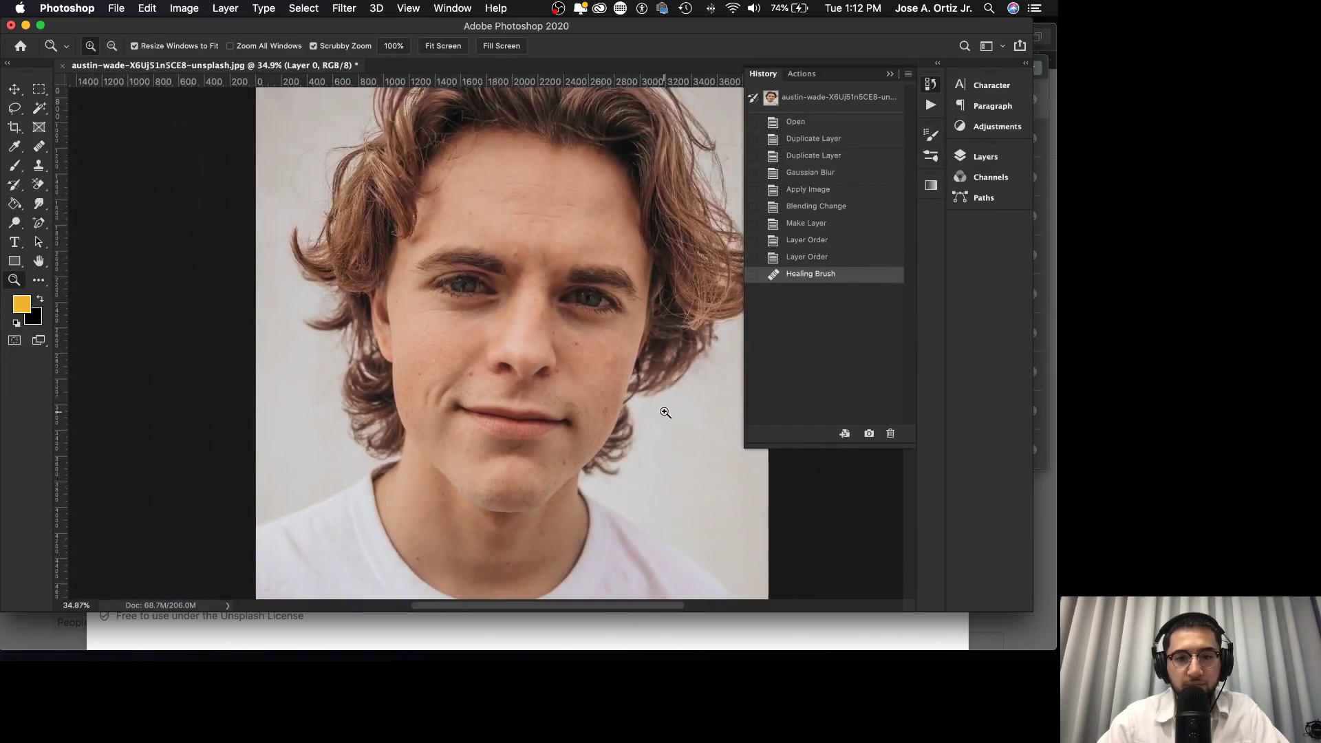
scroll(643, 403, "down", 3)
scroll(581, 365, "up", 3)
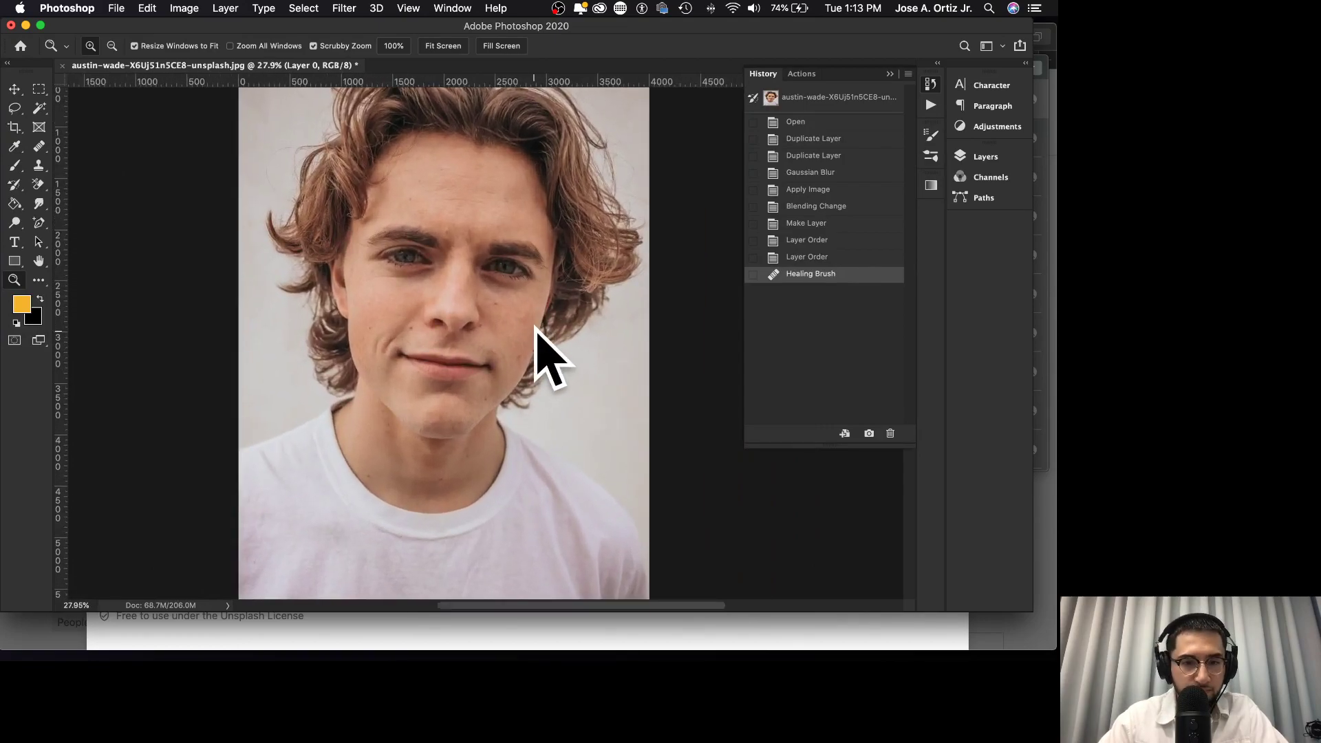
scroll(551, 337, "up", 3)
scroll(577, 321, "down", 4)
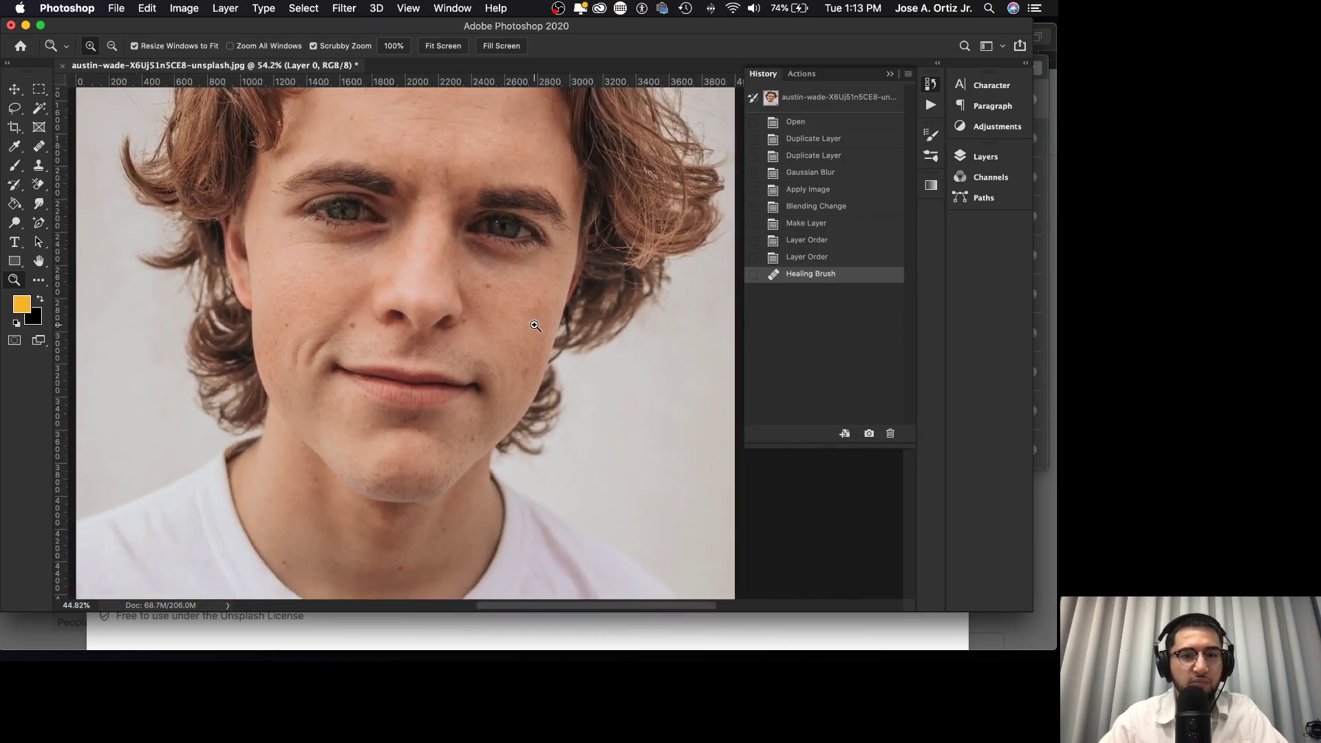
scroll(544, 321, "up", 3)
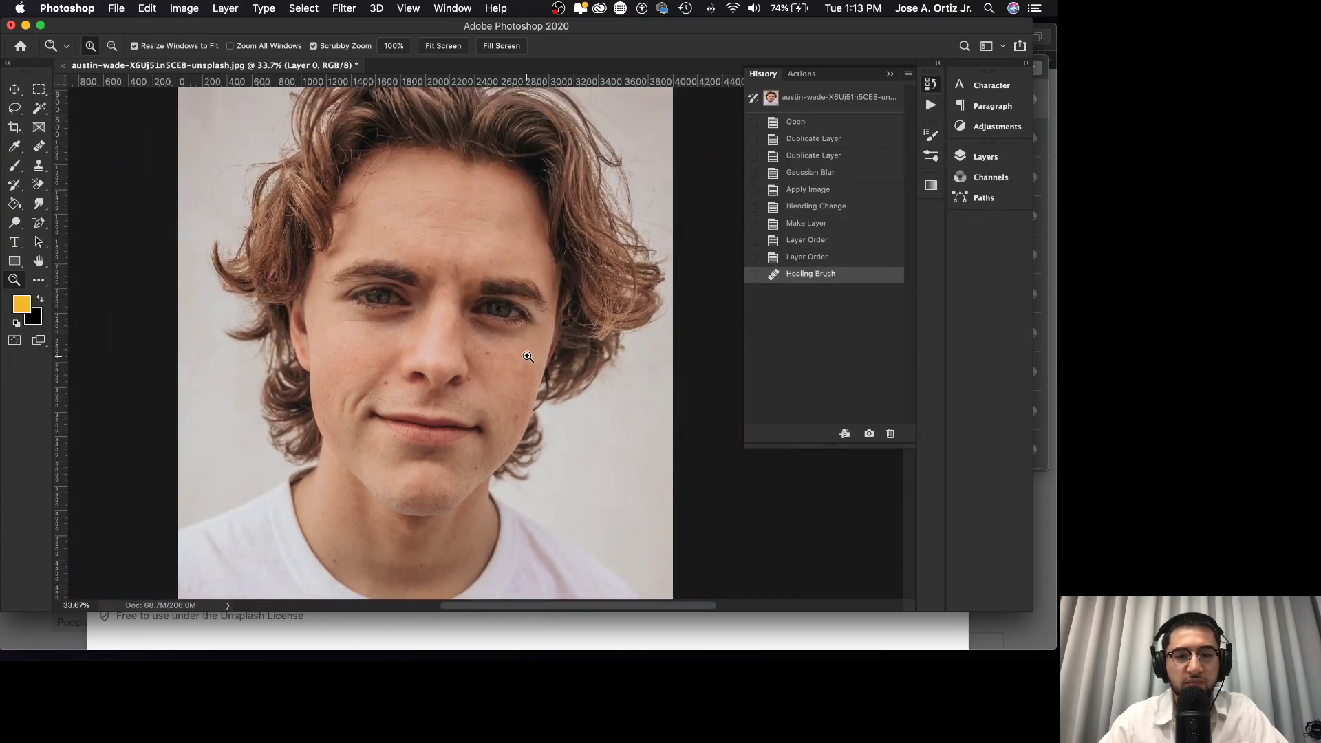
scroll(520, 364, "down", 1)
left_click(826, 264)
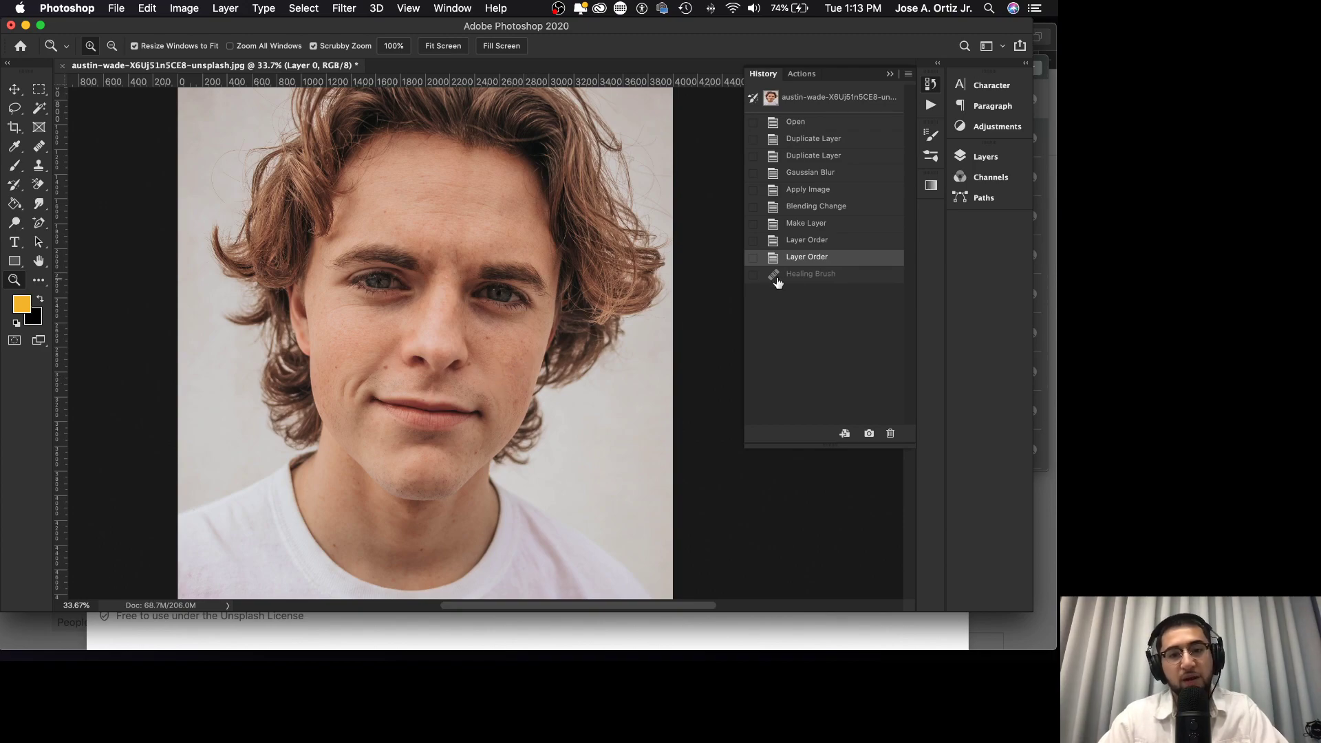
left_click(817, 275)
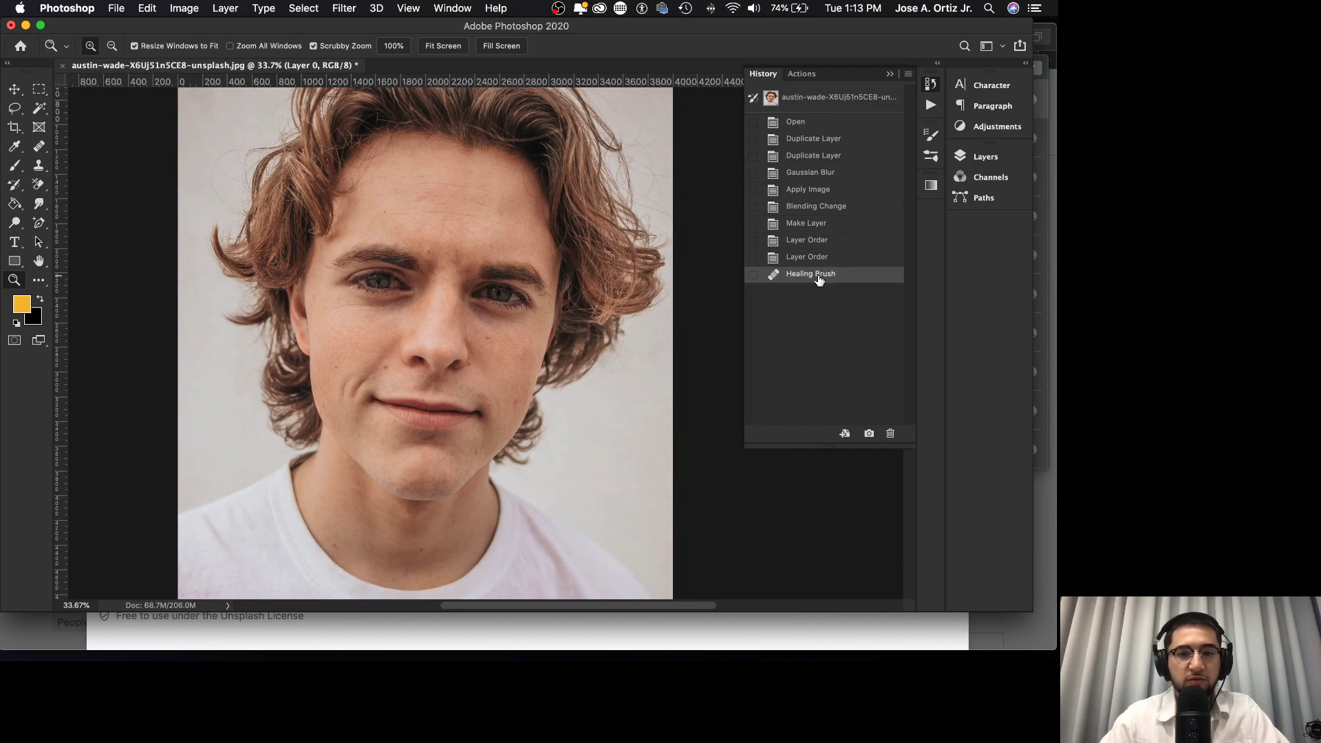
left_click(826, 261)
left_click(824, 276)
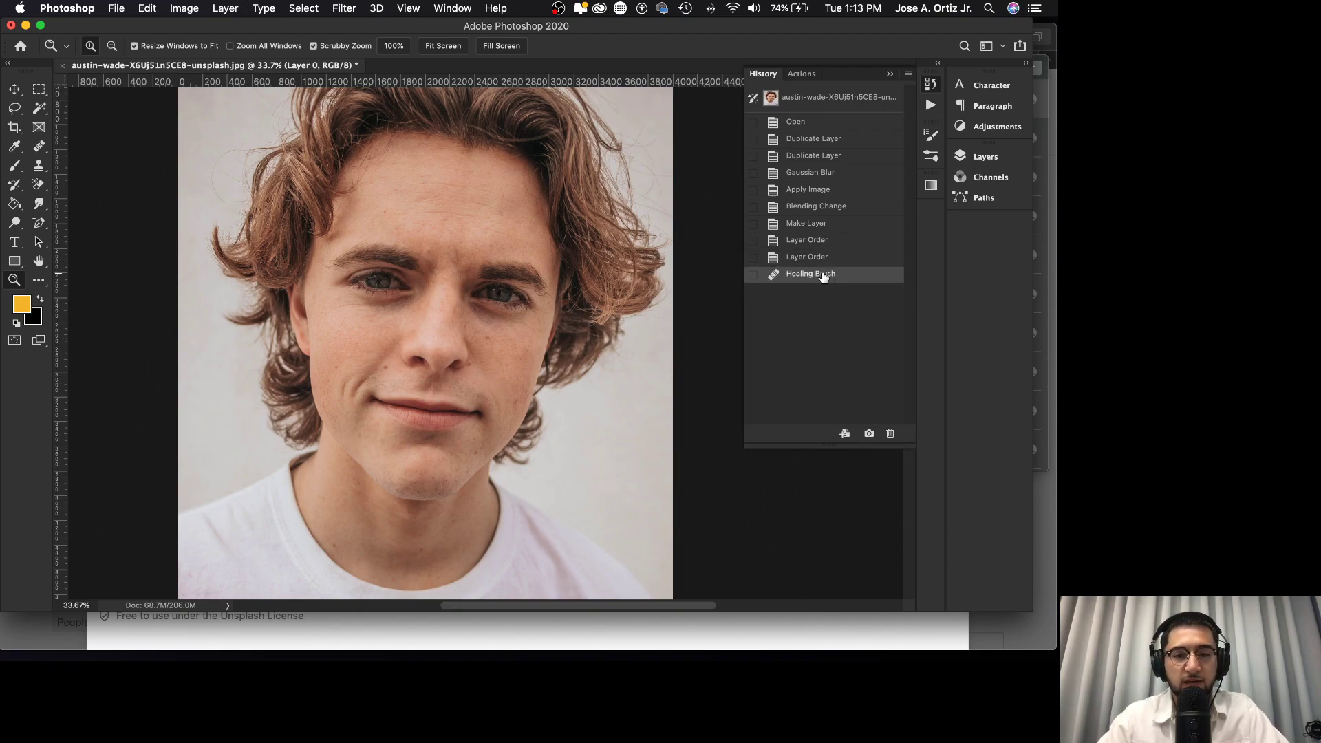
left_click(812, 258)
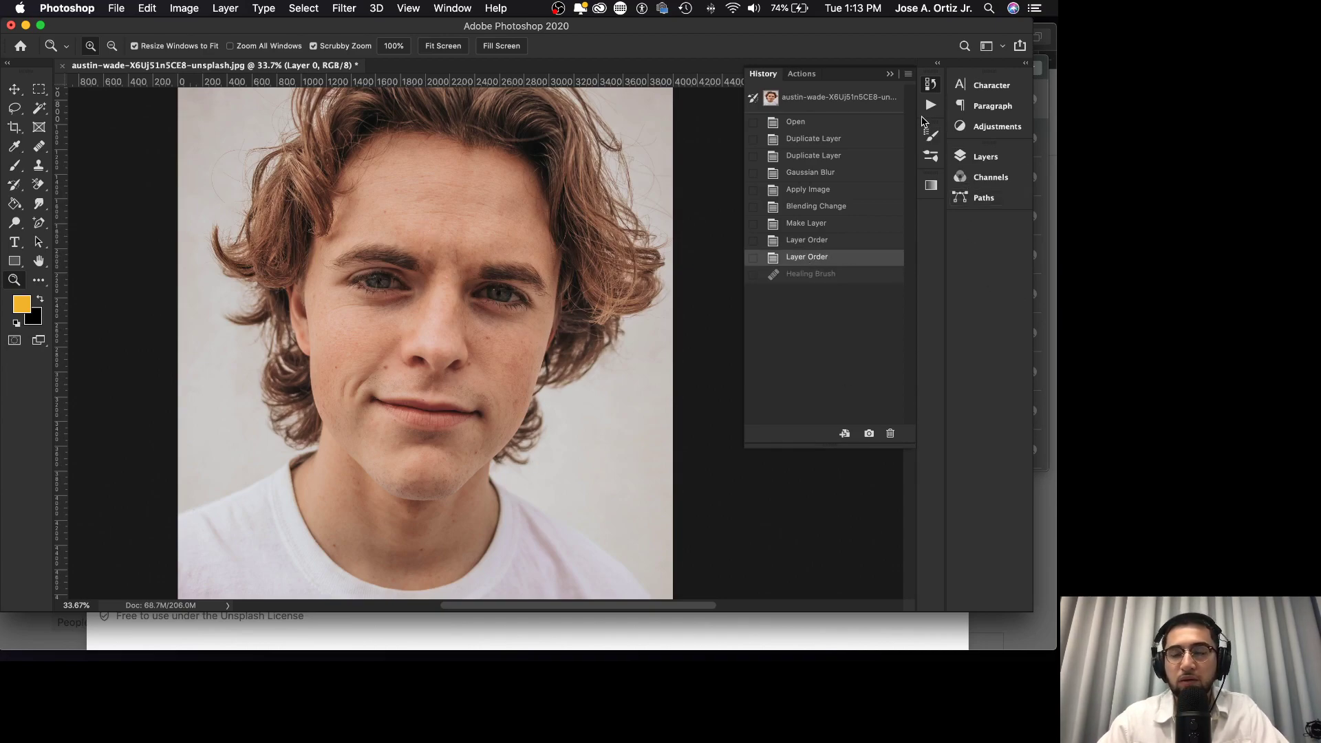
- Open a second window of the same portrait and arrange both windows side by side as 2-up Vertical
left_click(452, 7)
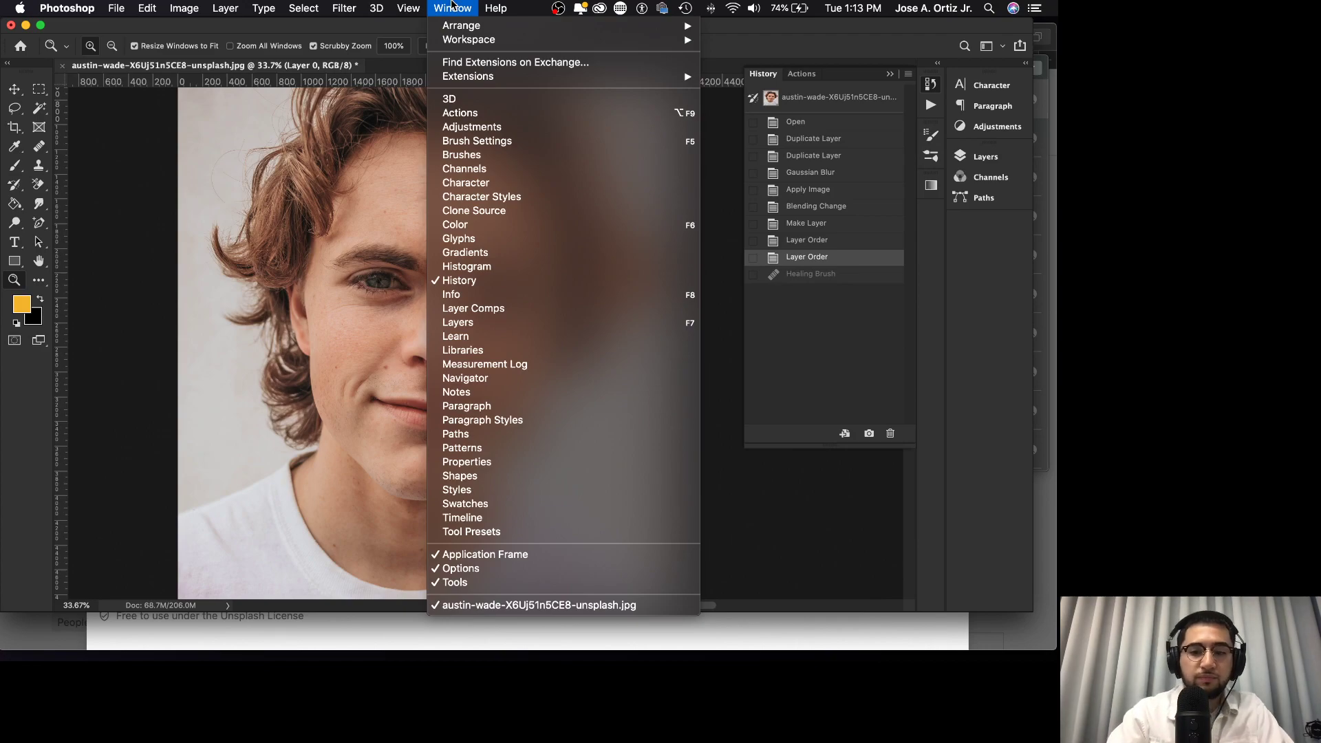
key("XF86MonBrightnessUp")
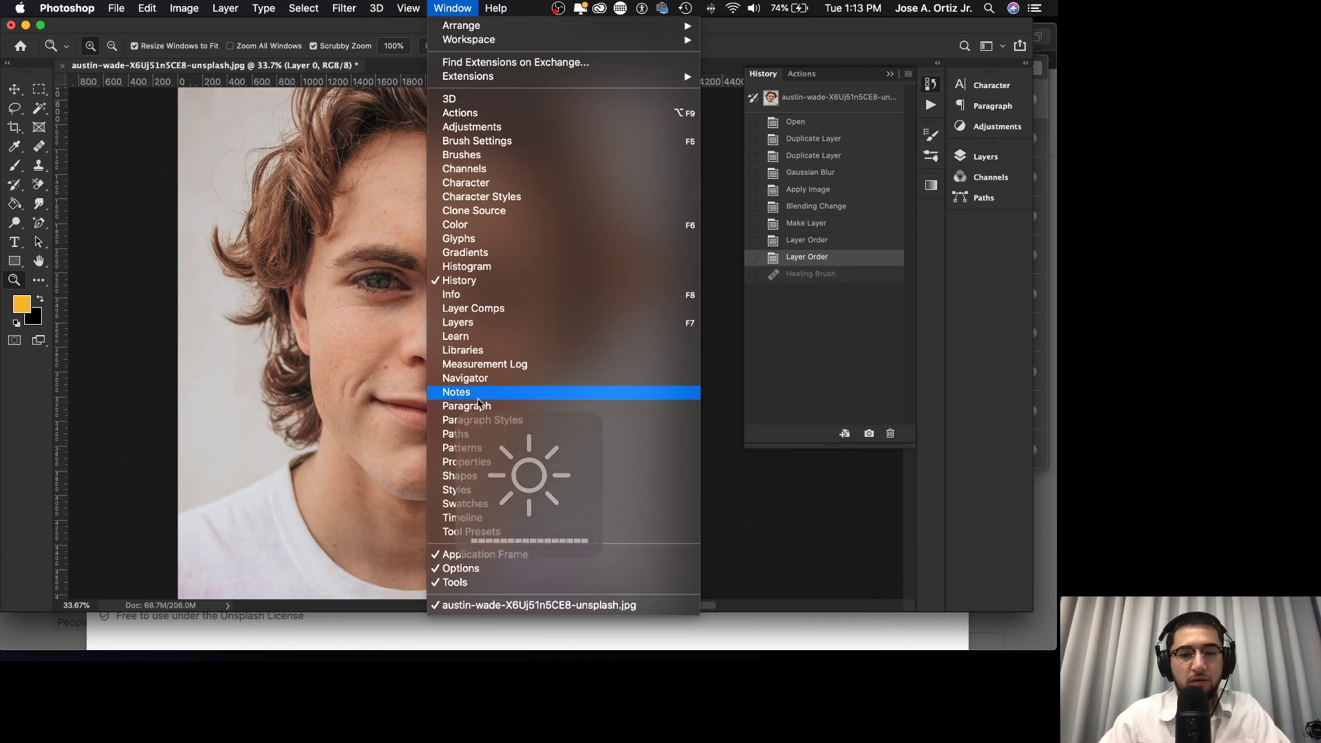
mouse_move(537, 25)
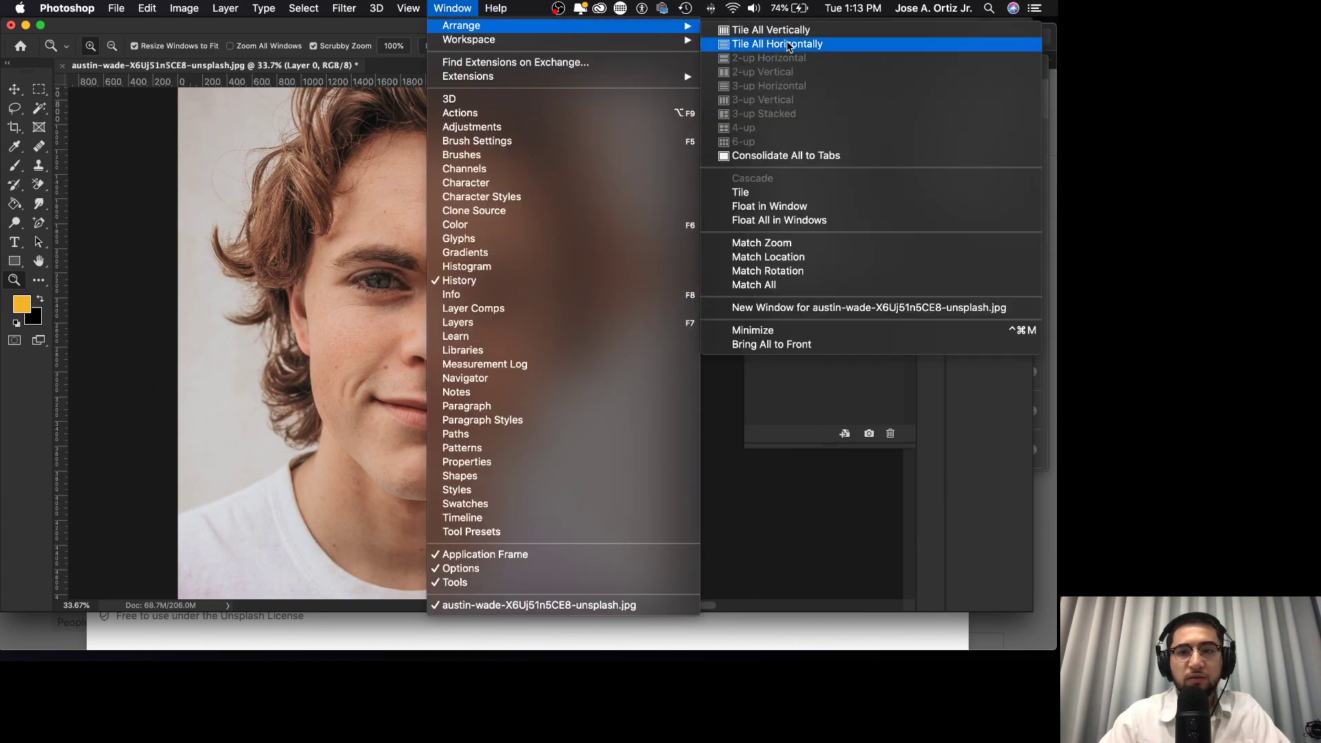
left_click(860, 308)
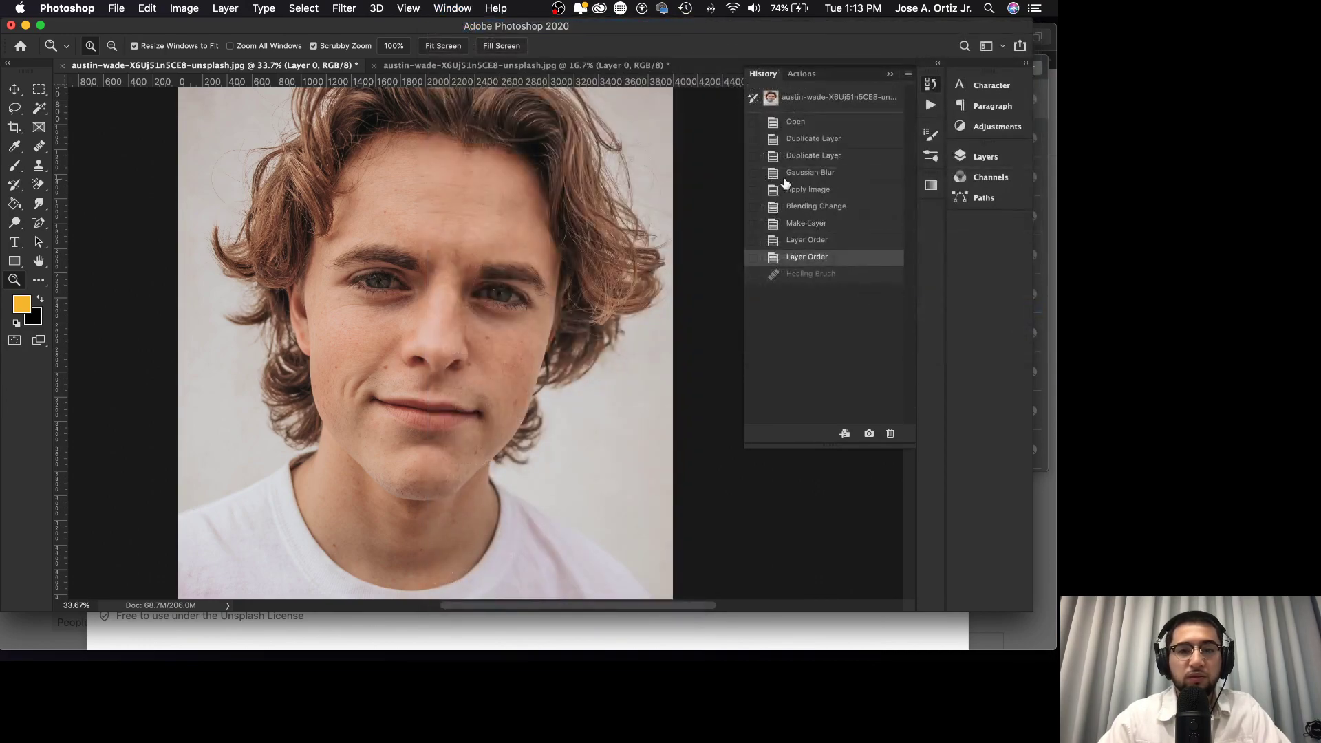
left_click(408, 9)
mouse_move(695, 31)
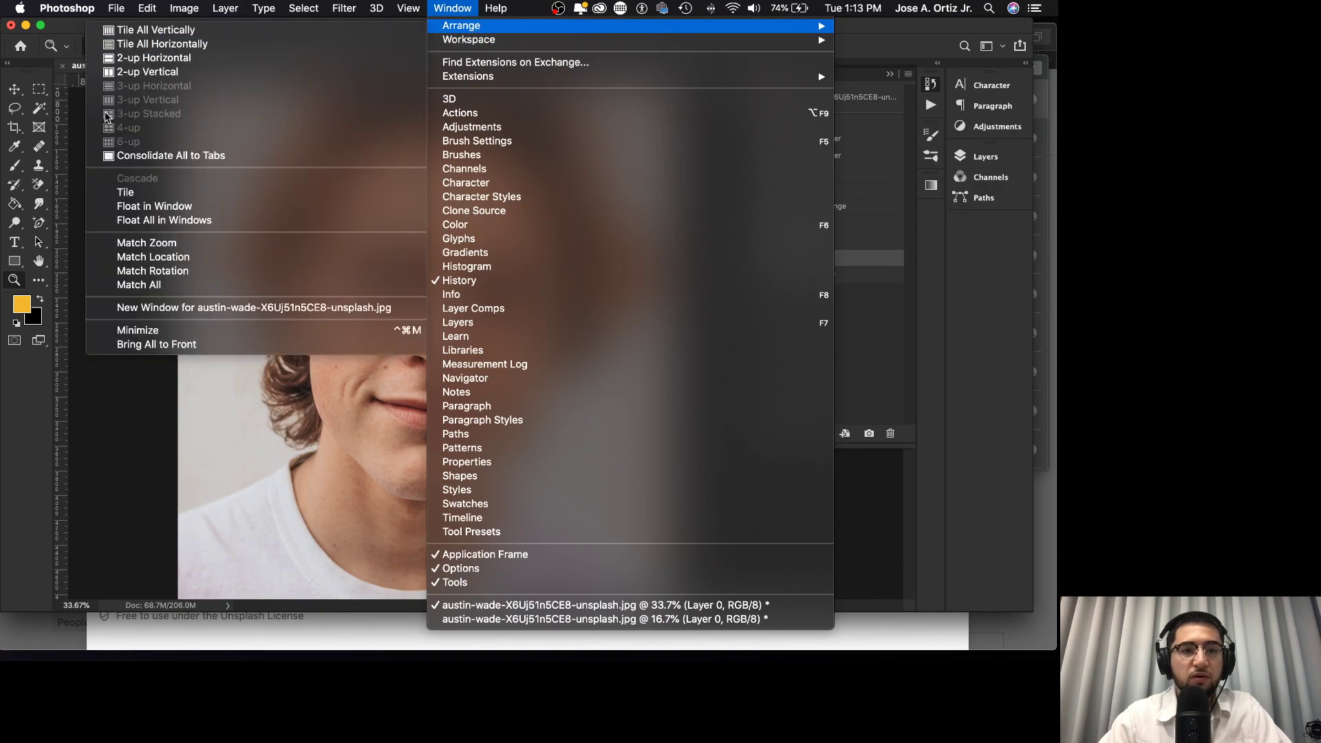
left_click(159, 72)
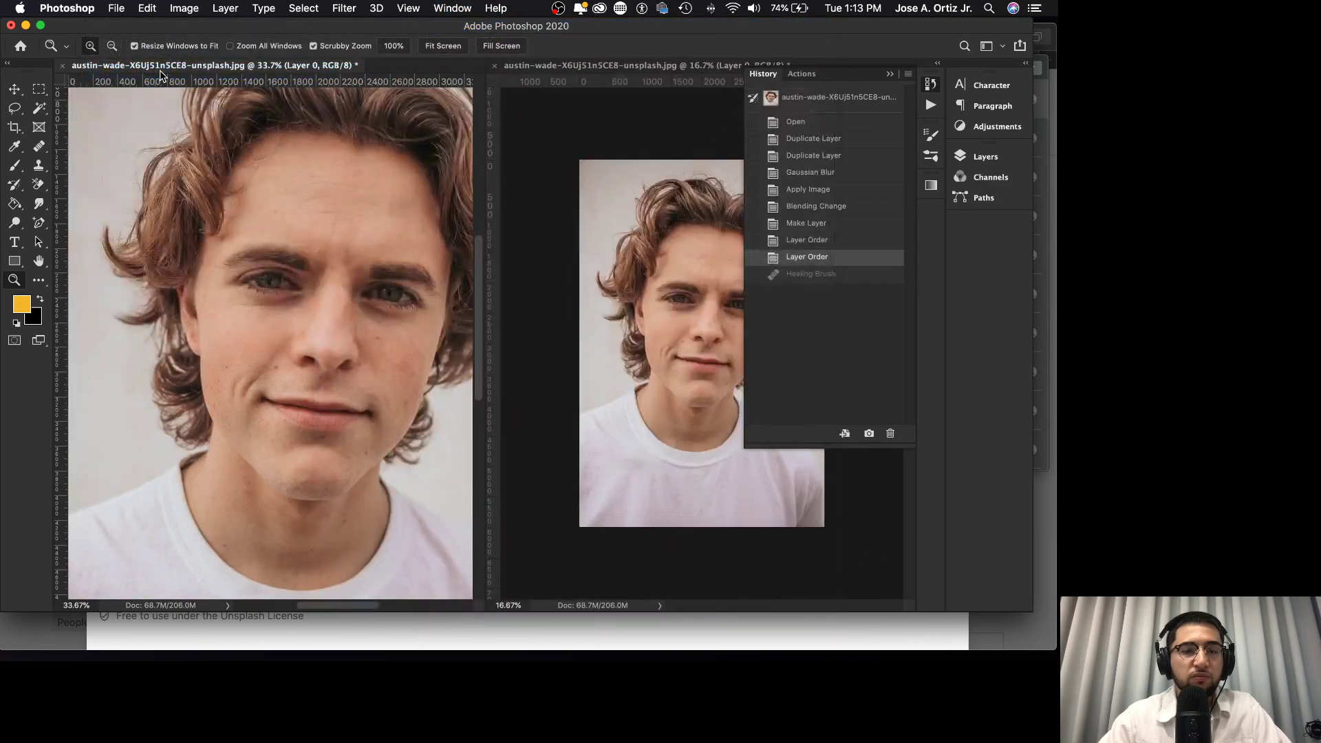
- Compare the cheek close up and at face scale across both windows, alternating between the last Layer Order and Healing Brush history states
left_click(688, 320)
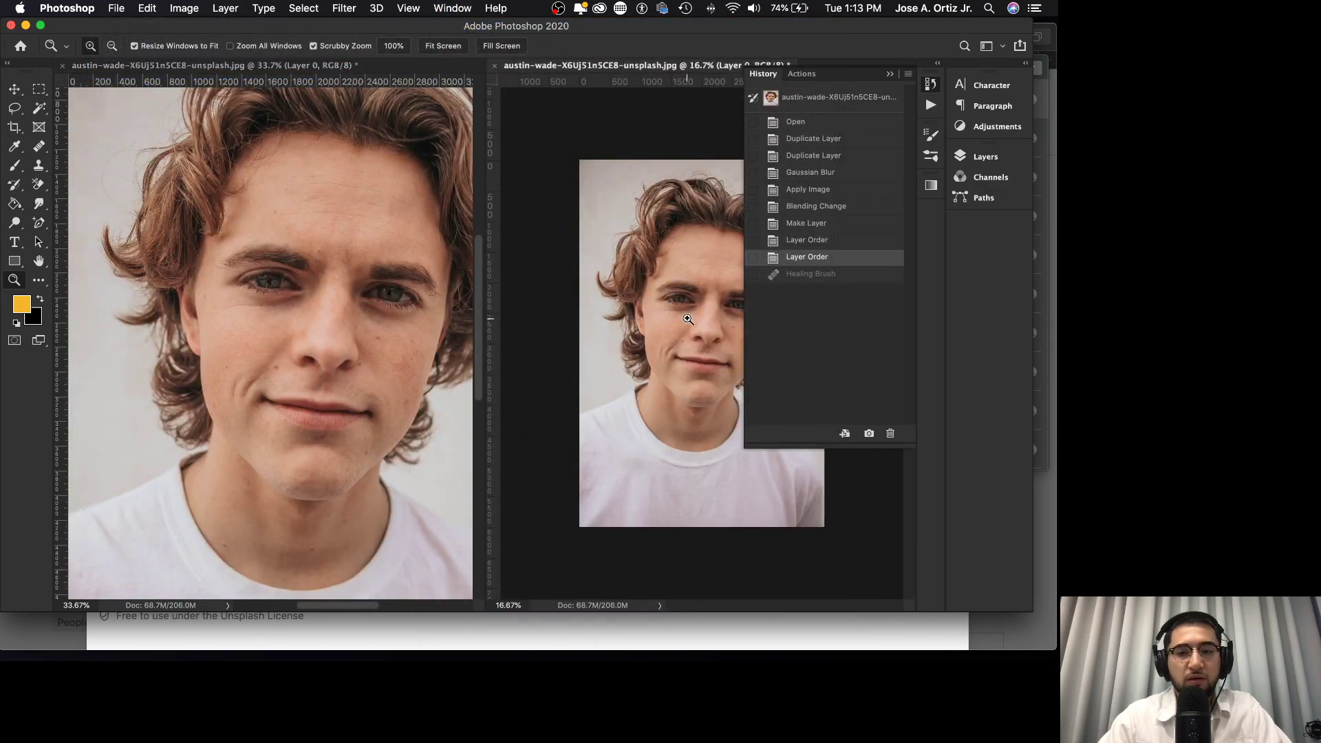
left_click_drag(691, 323, 616, 316)
scroll(651, 328, "right", 1)
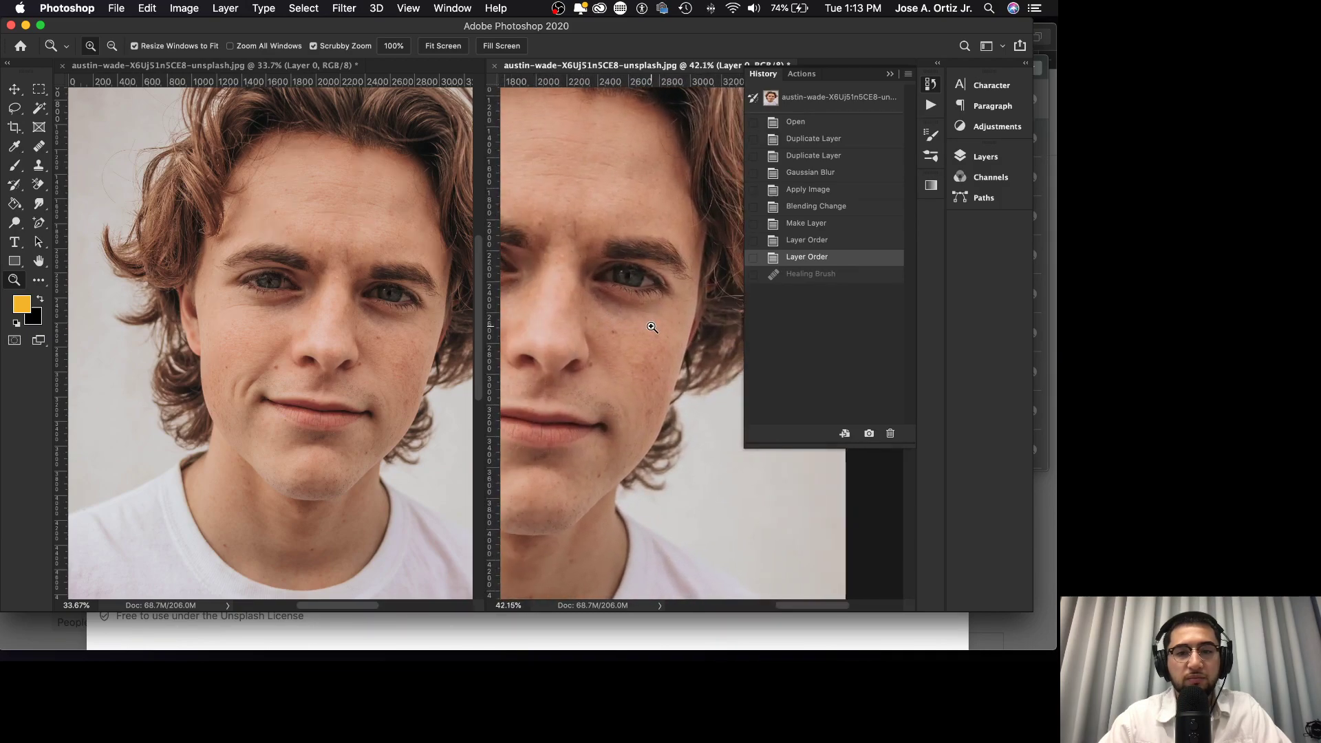
left_click(321, 352)
left_click_drag(354, 352, 362, 399)
scroll(362, 400, "down", 2)
scroll(362, 399, "right", 2)
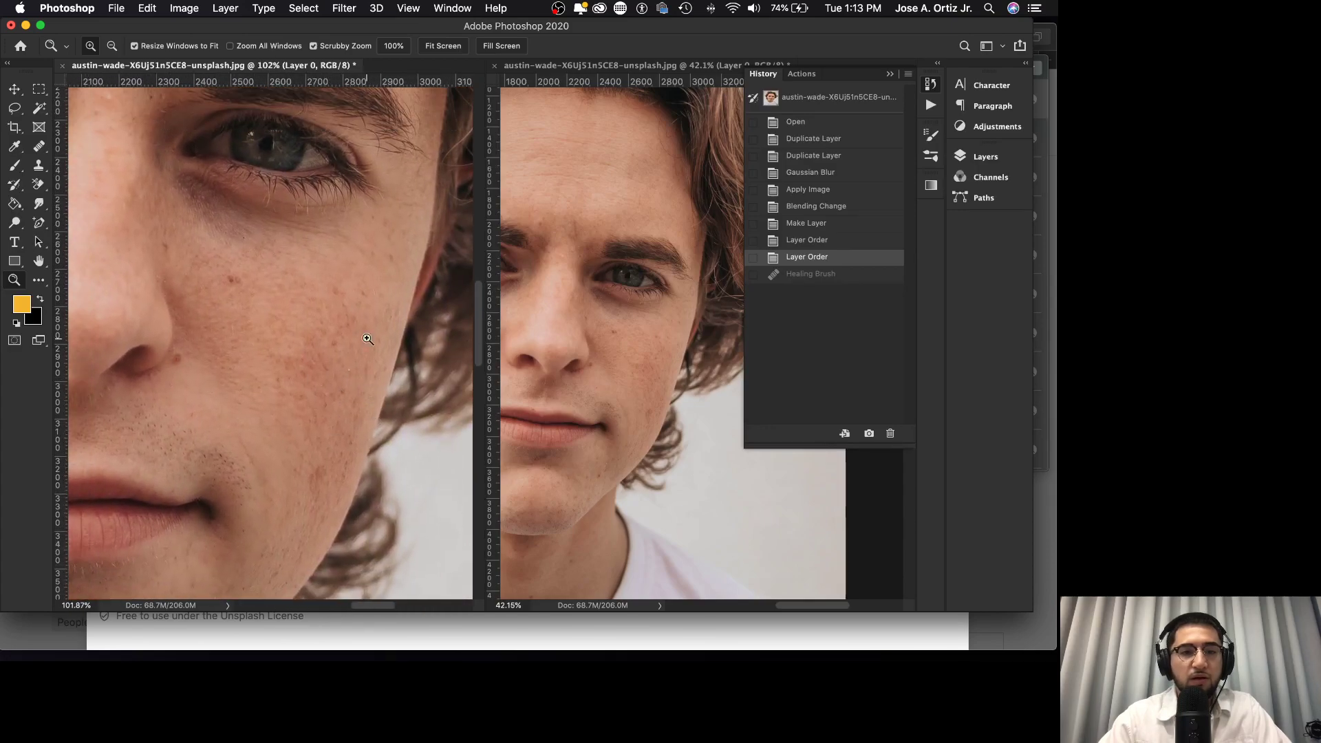
left_click(831, 275)
left_click(830, 260)
left_click(826, 274)
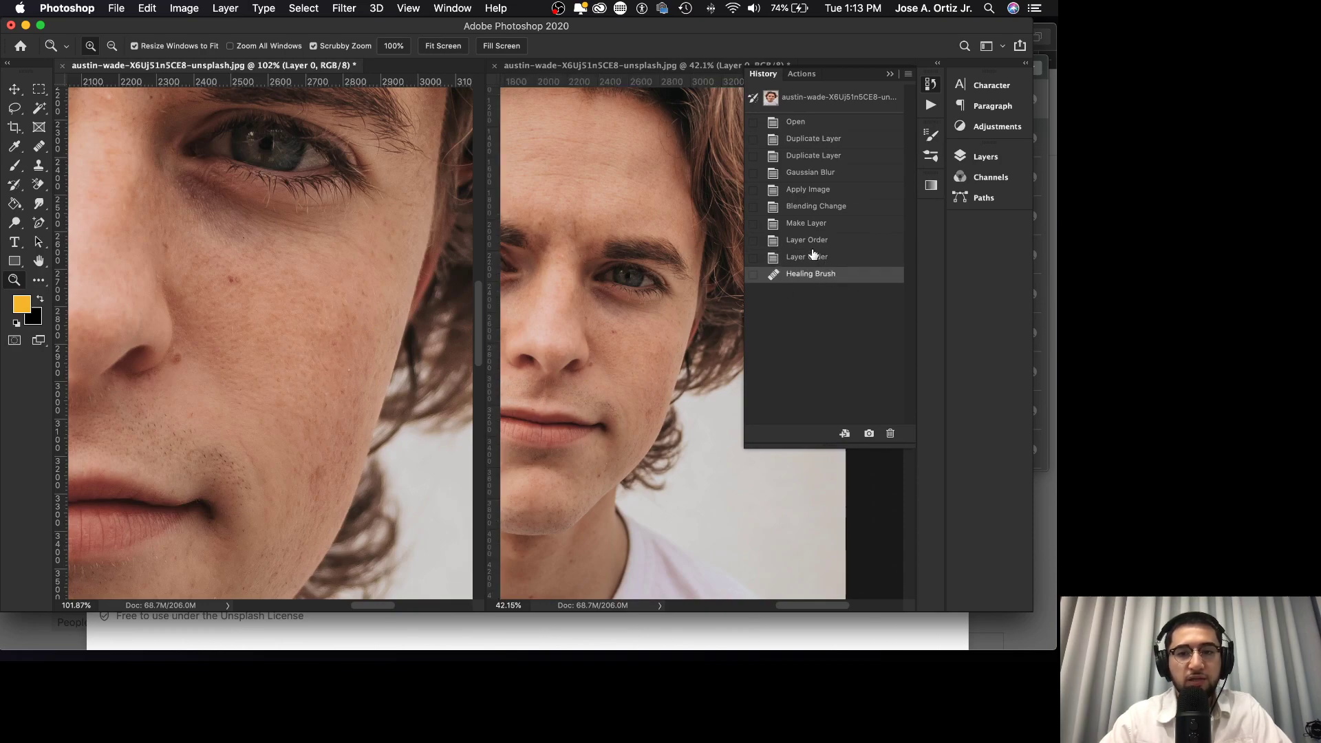
left_click(813, 258)
left_click(821, 275)
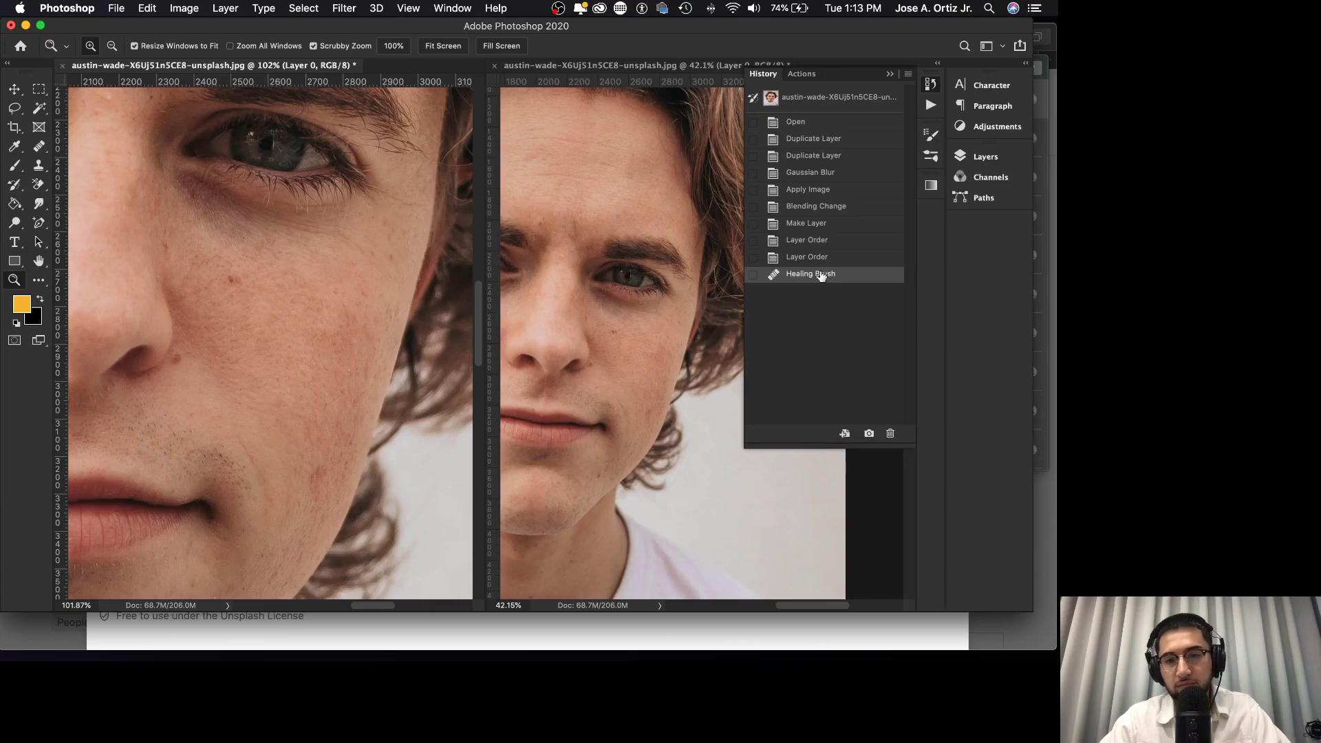
left_click(819, 258)
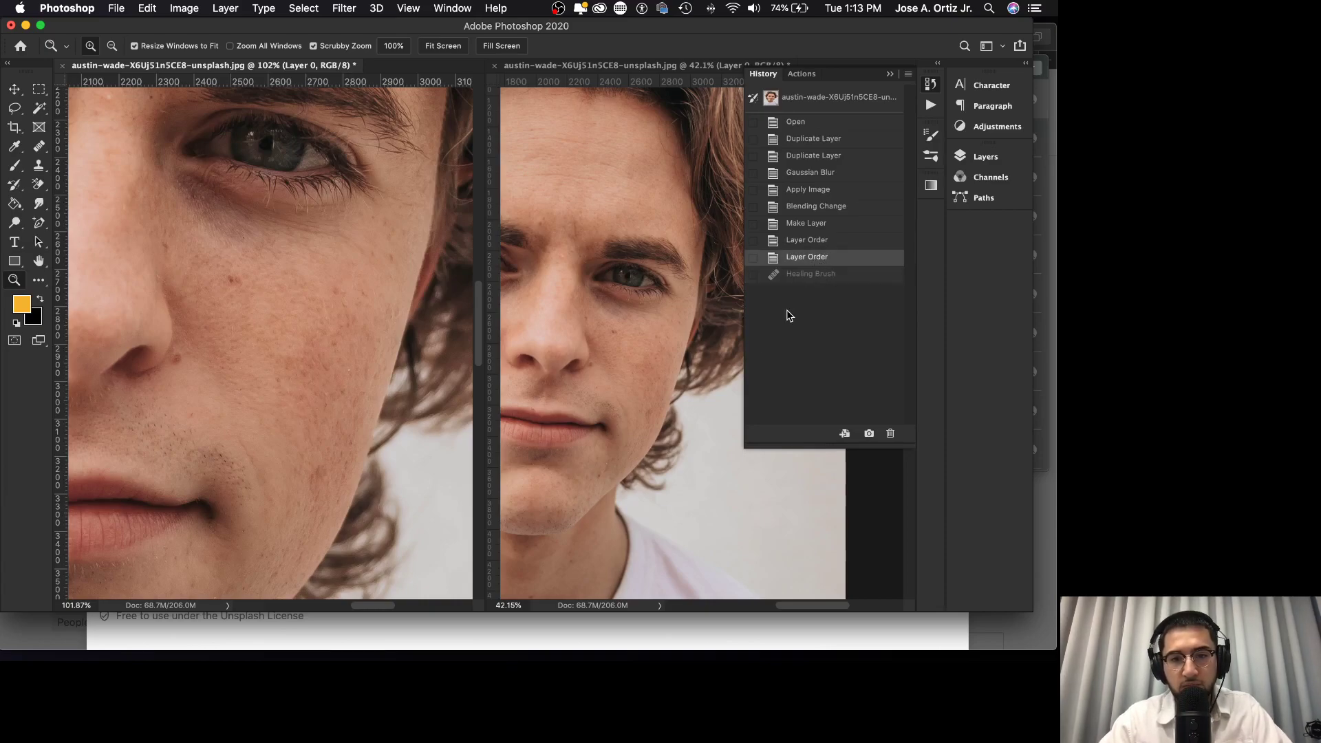
left_click(840, 275)
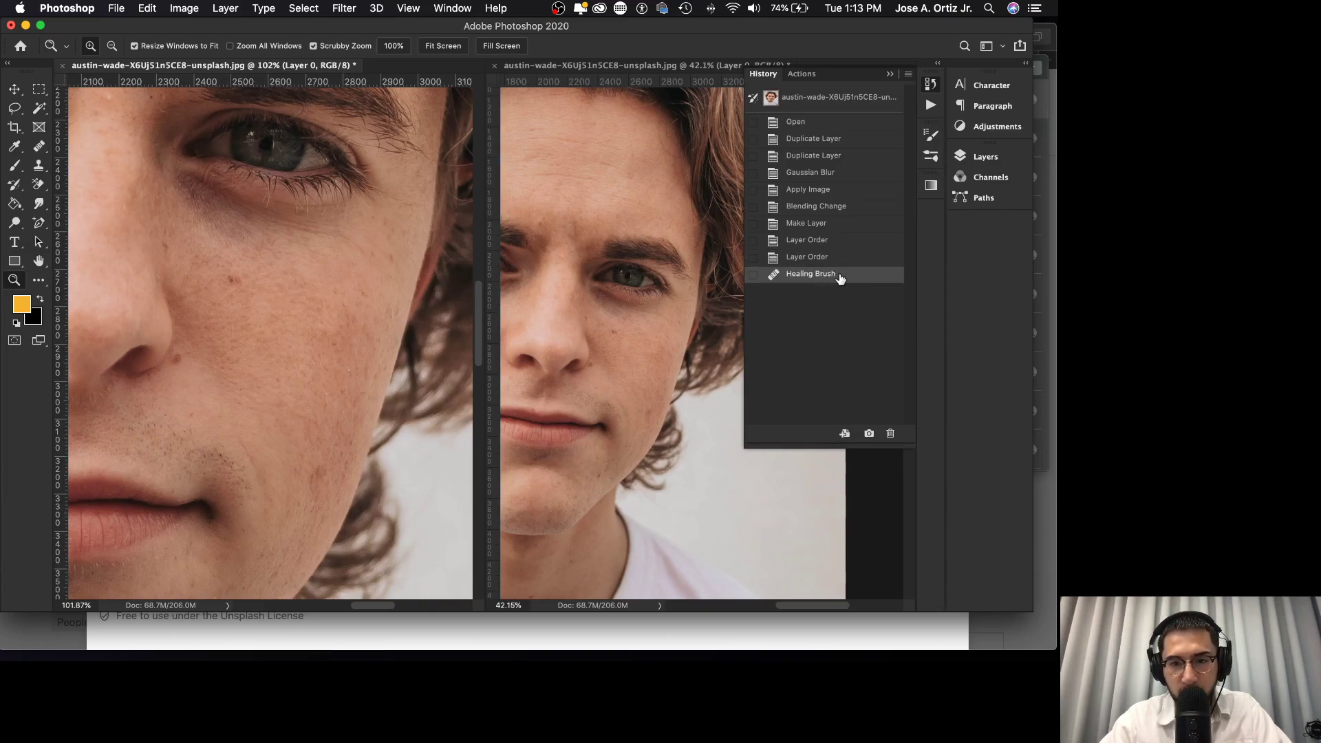
left_click(836, 259)
left_click(834, 274)
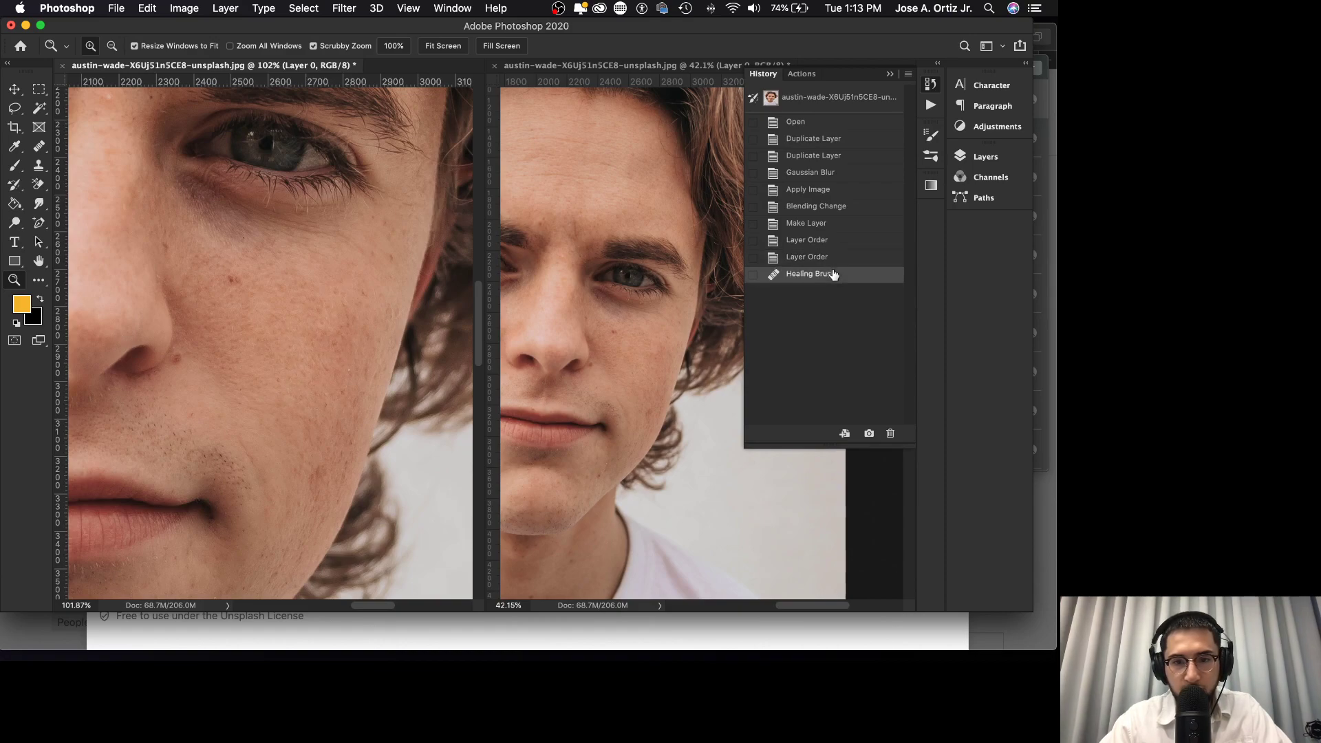
left_click(834, 258)
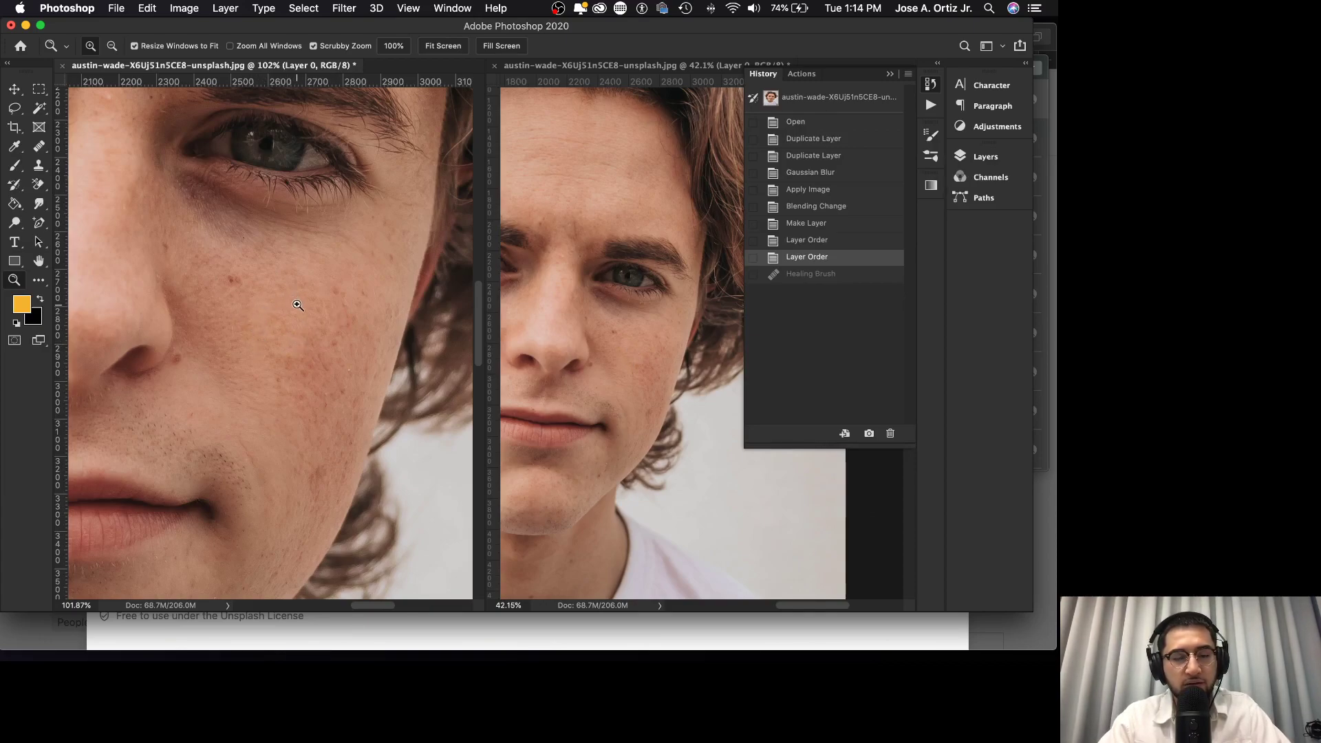
left_click(832, 277)
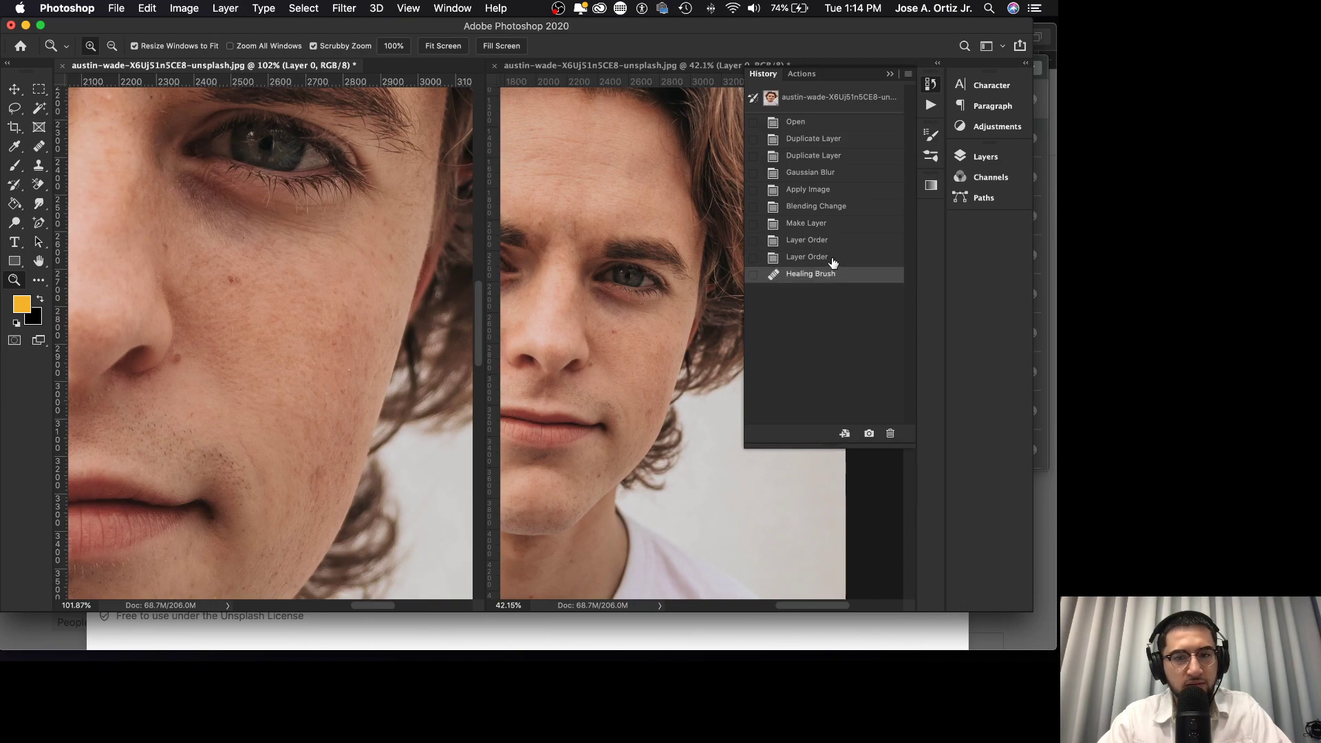
left_click(822, 259)
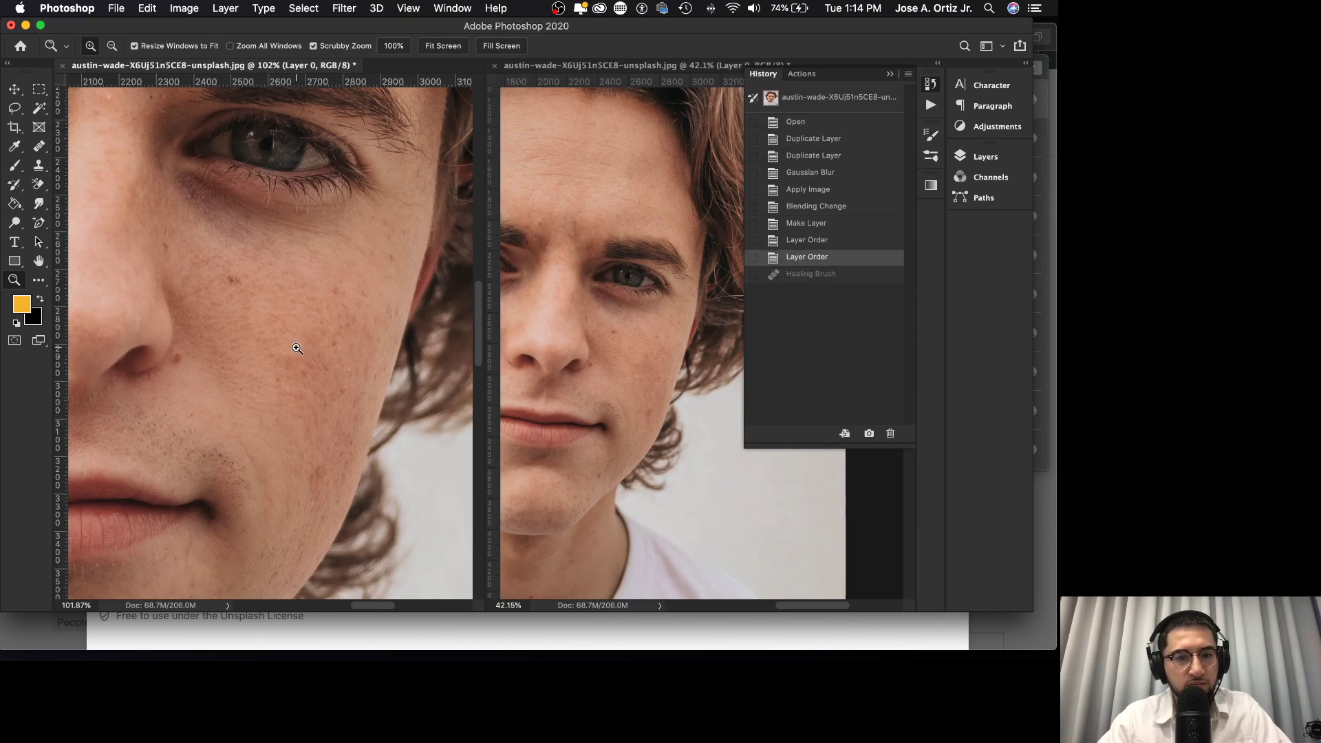
left_click(802, 276)
left_click(802, 265)
left_click(836, 275)
left_click(833, 259)
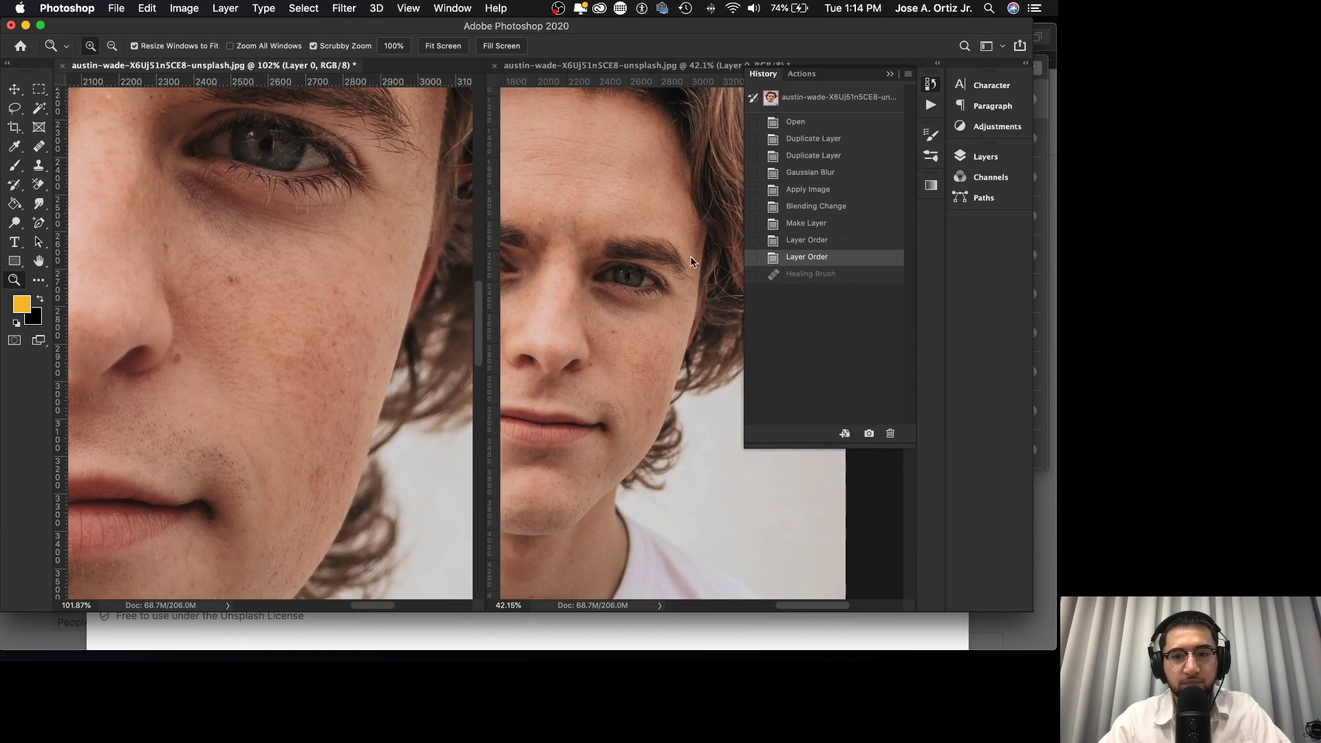
left_click(790, 274)
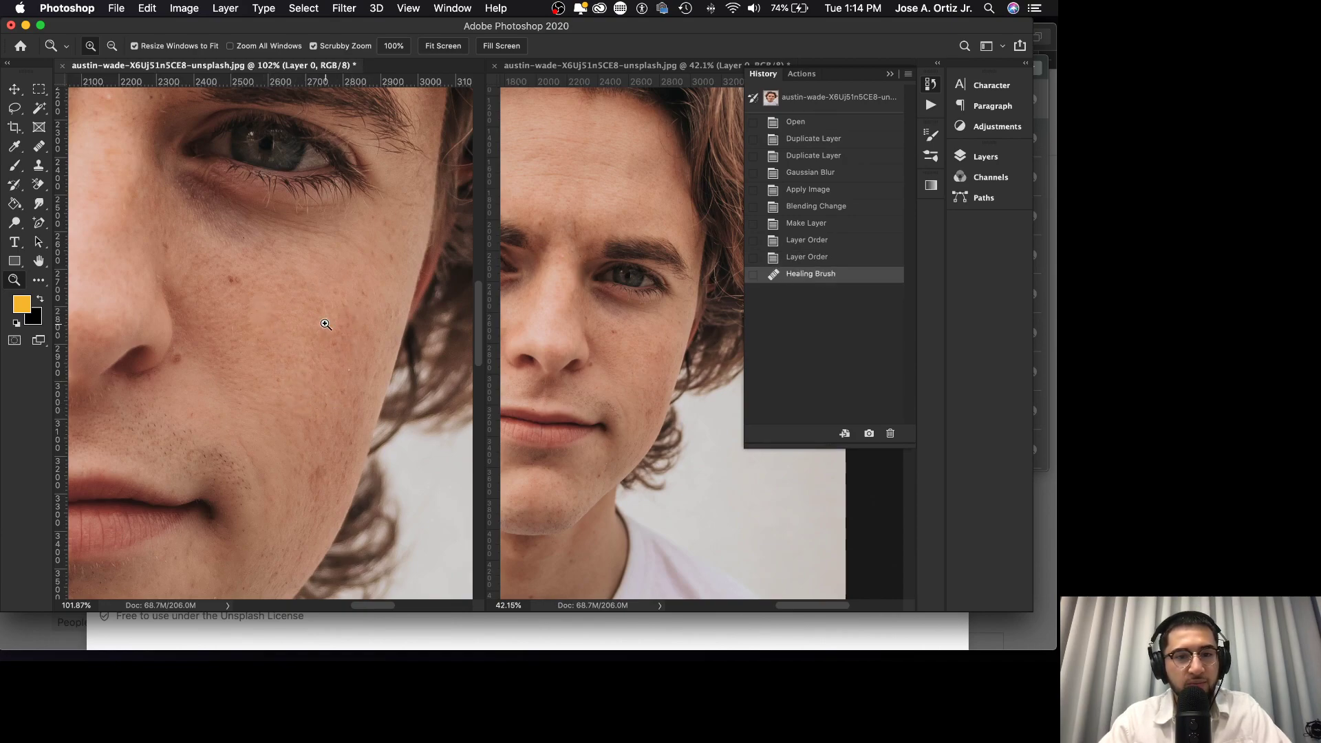
left_click(820, 257)
left_click(822, 274)
left_click(823, 258)
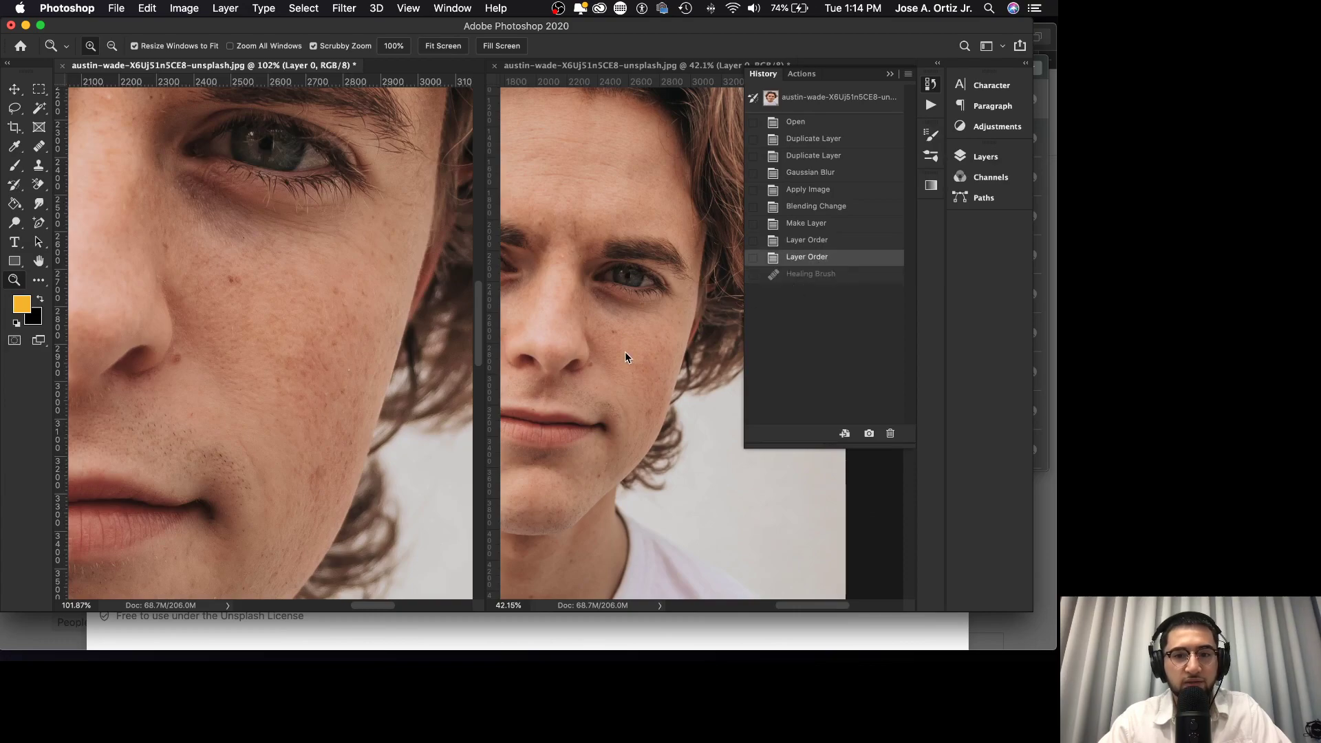
left_click(819, 276)
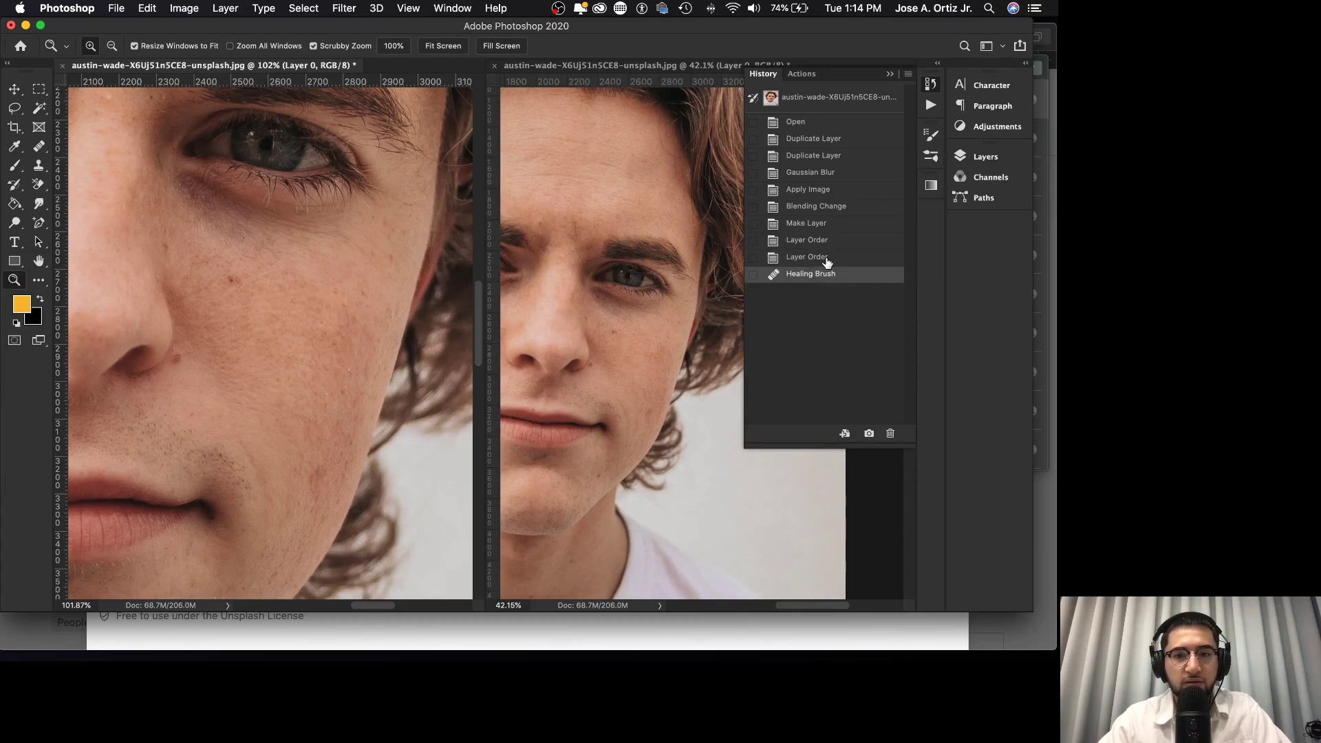
left_click(827, 259)
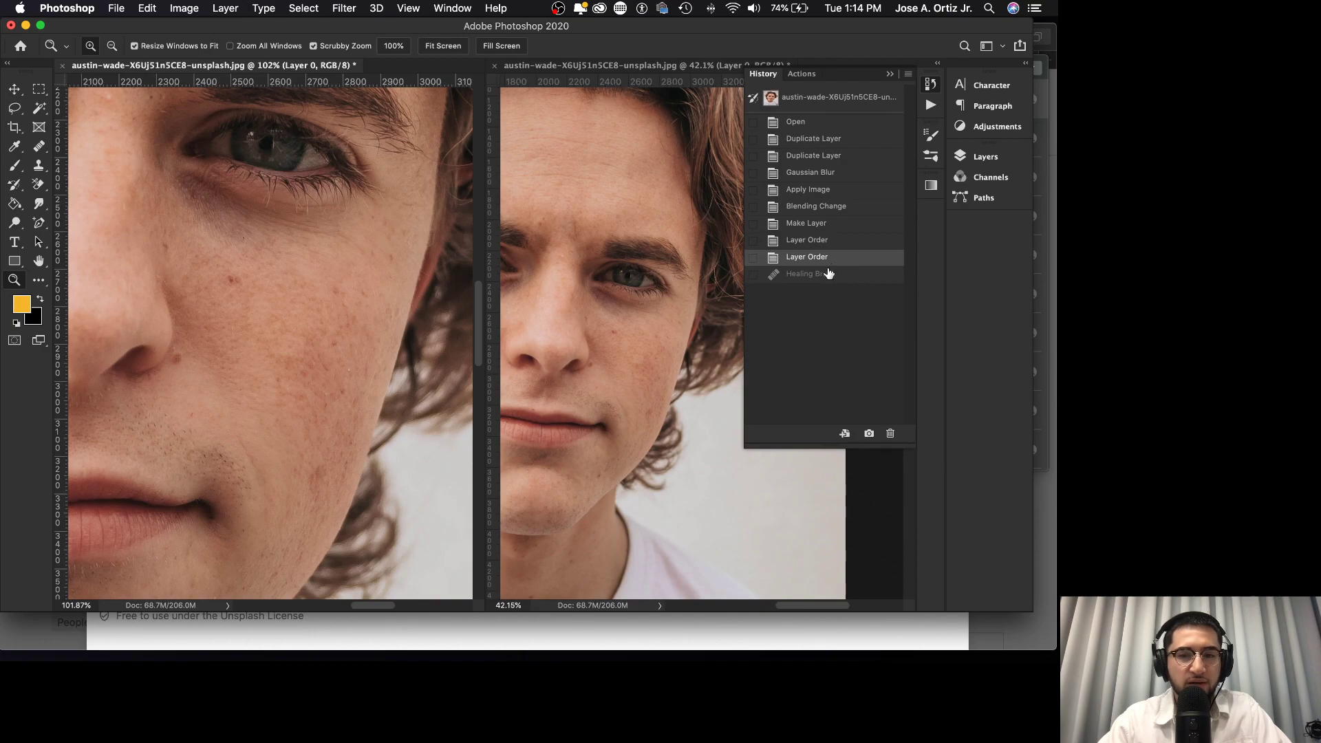
left_click(829, 274)
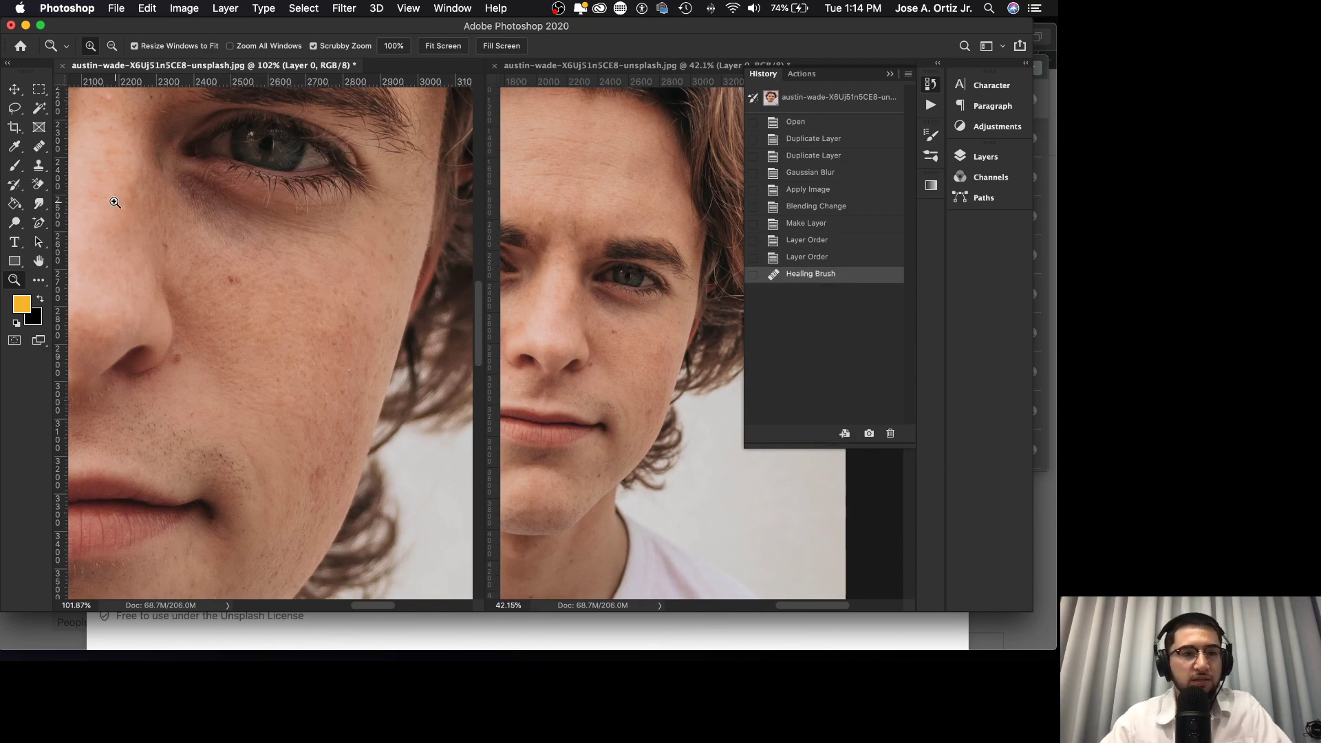
- Try healing a spot near the outer edge of the cheek with the 45 px Healing Brush, and undo the stroke
left_click(38, 147)
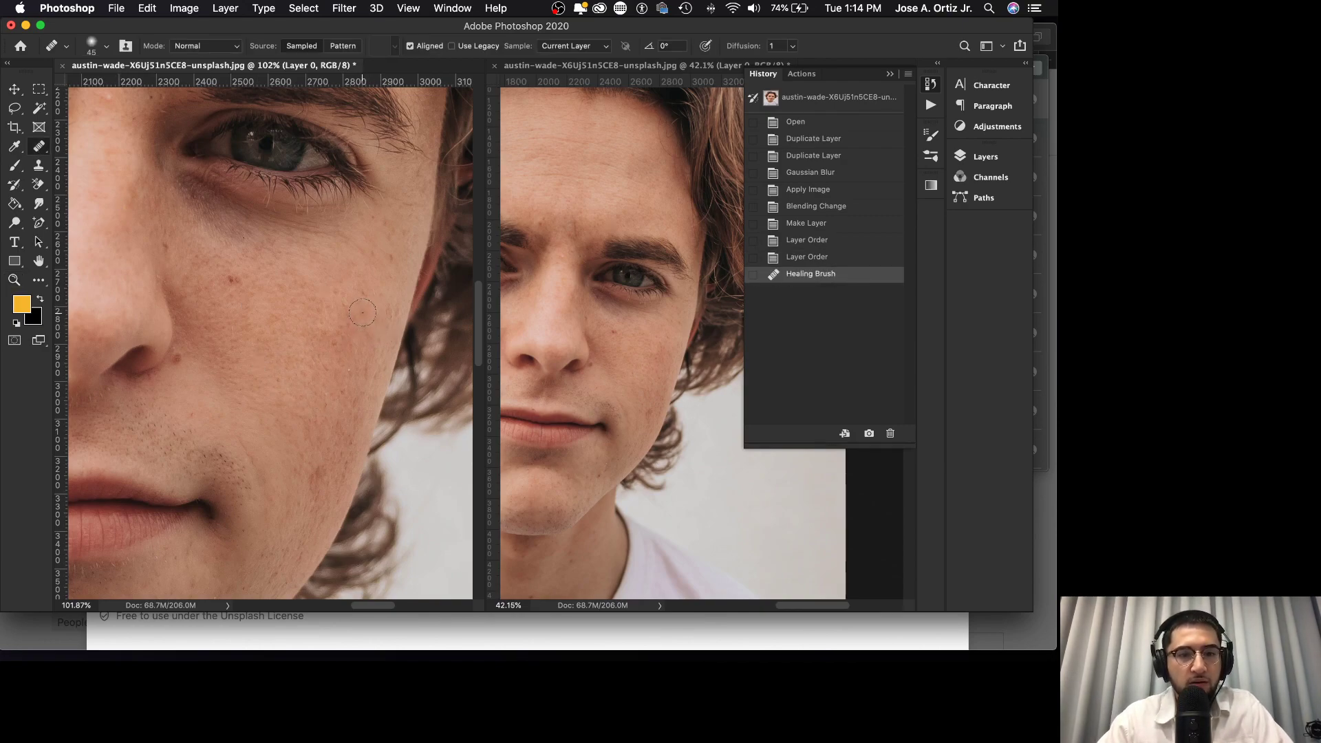
left_click(366, 310, "super")
left_click_drag(366, 311, 345, 319)
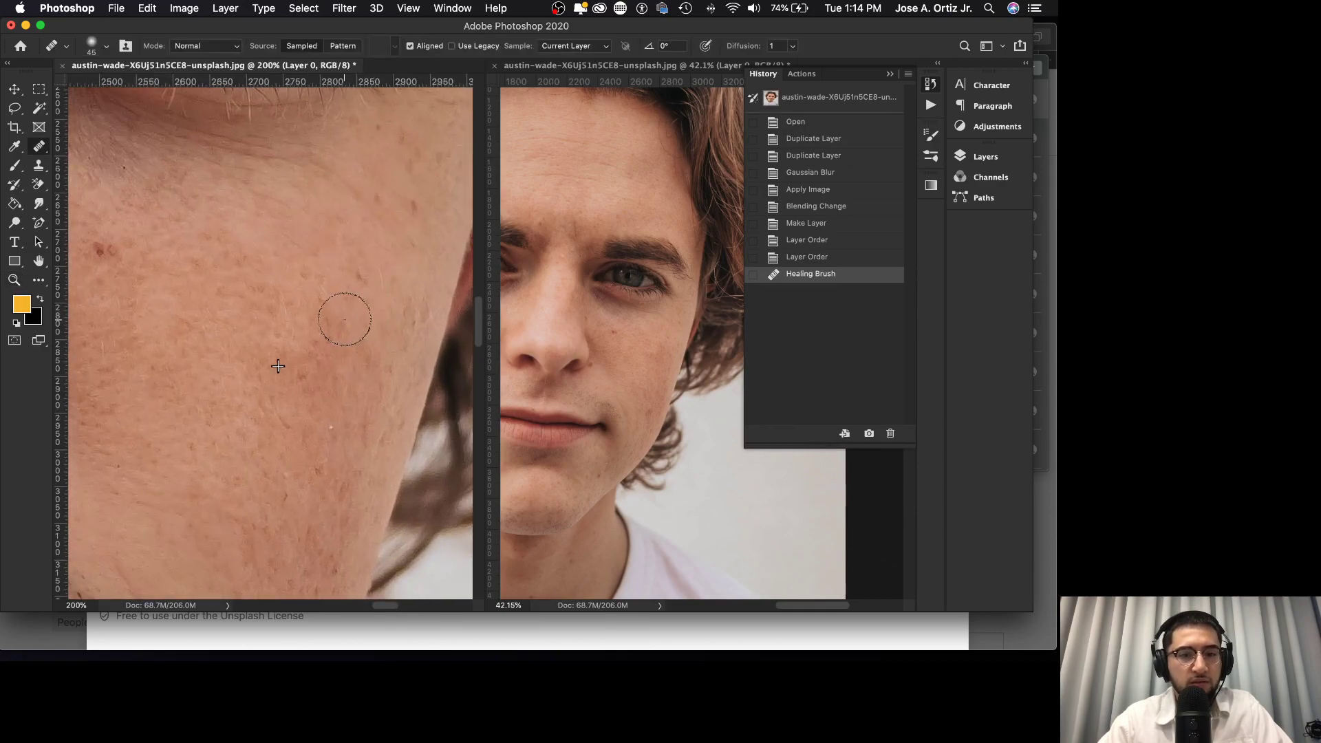
left_click(368, 303)
key("super+z")
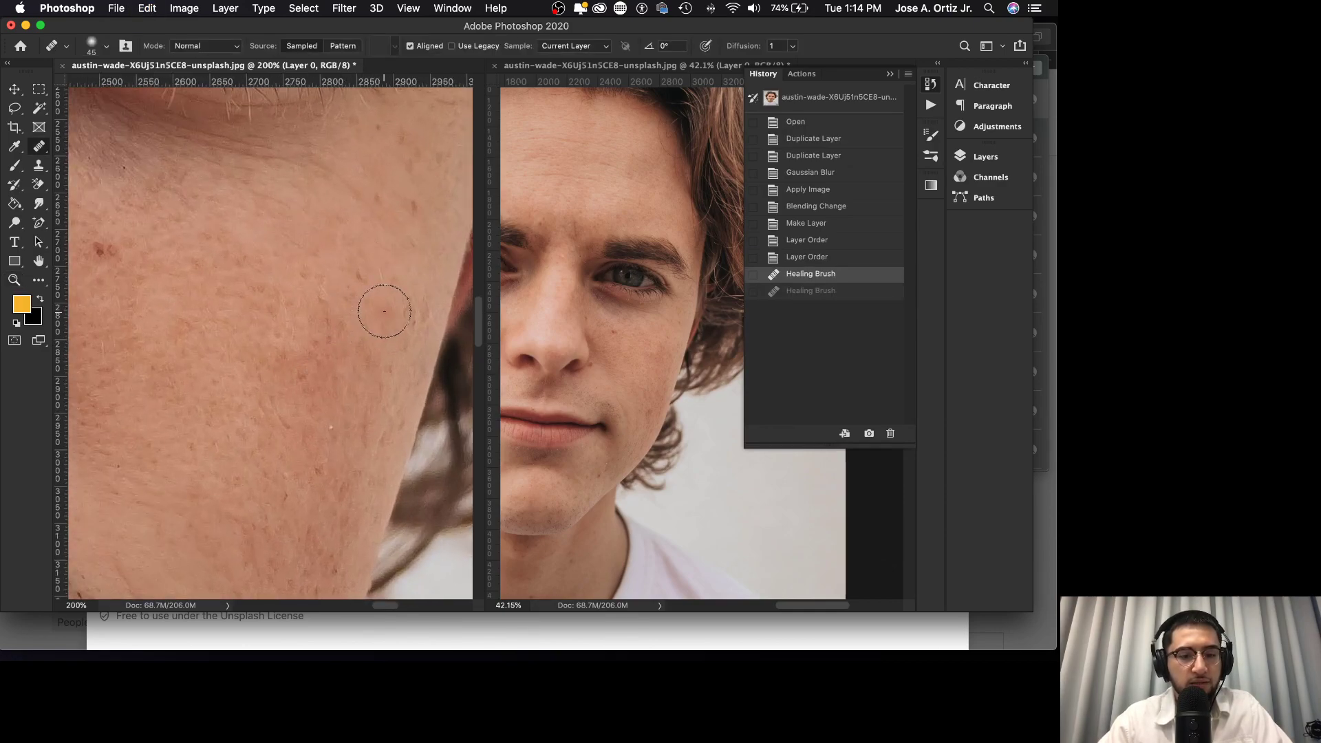
key("z")
left_click_drag(389, 301, 346, 322)
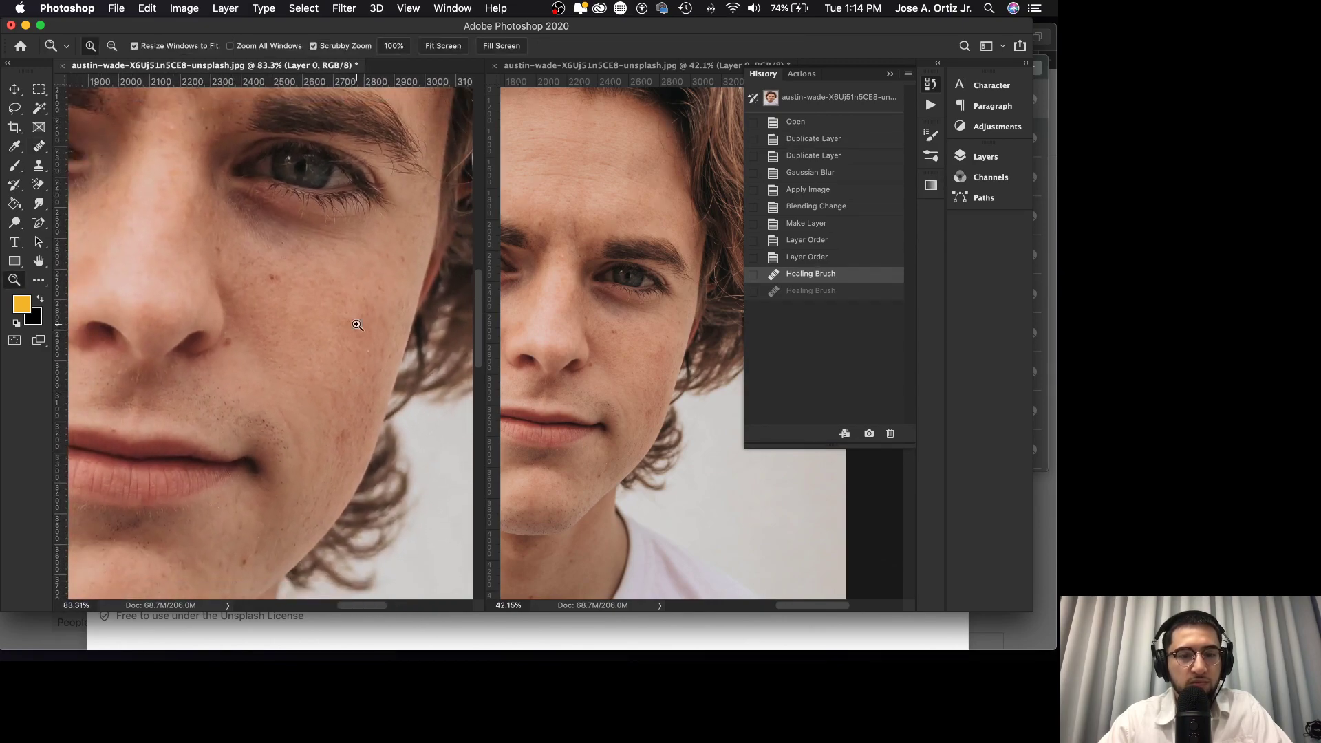
- Compare the cheek across the last Layer Order state and the two Healing Brush history states
key("j")
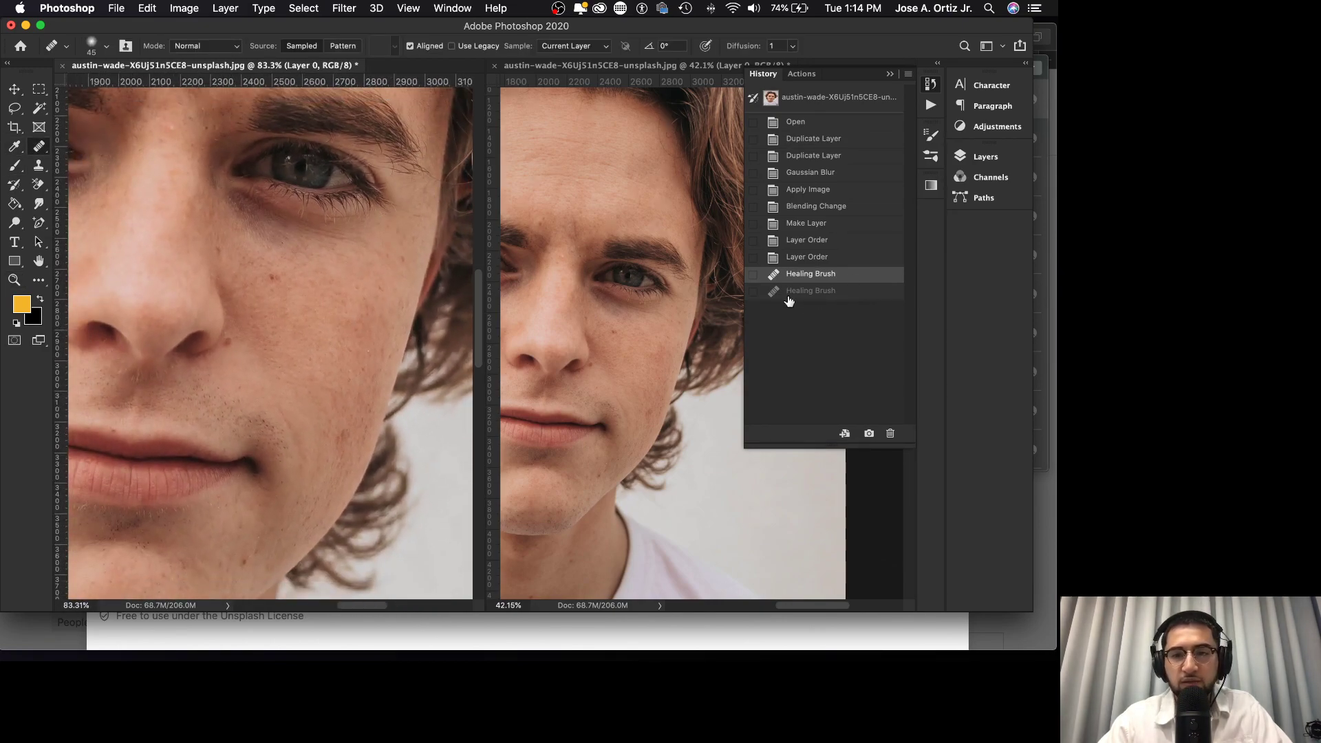
left_click(815, 258)
left_click(812, 273)
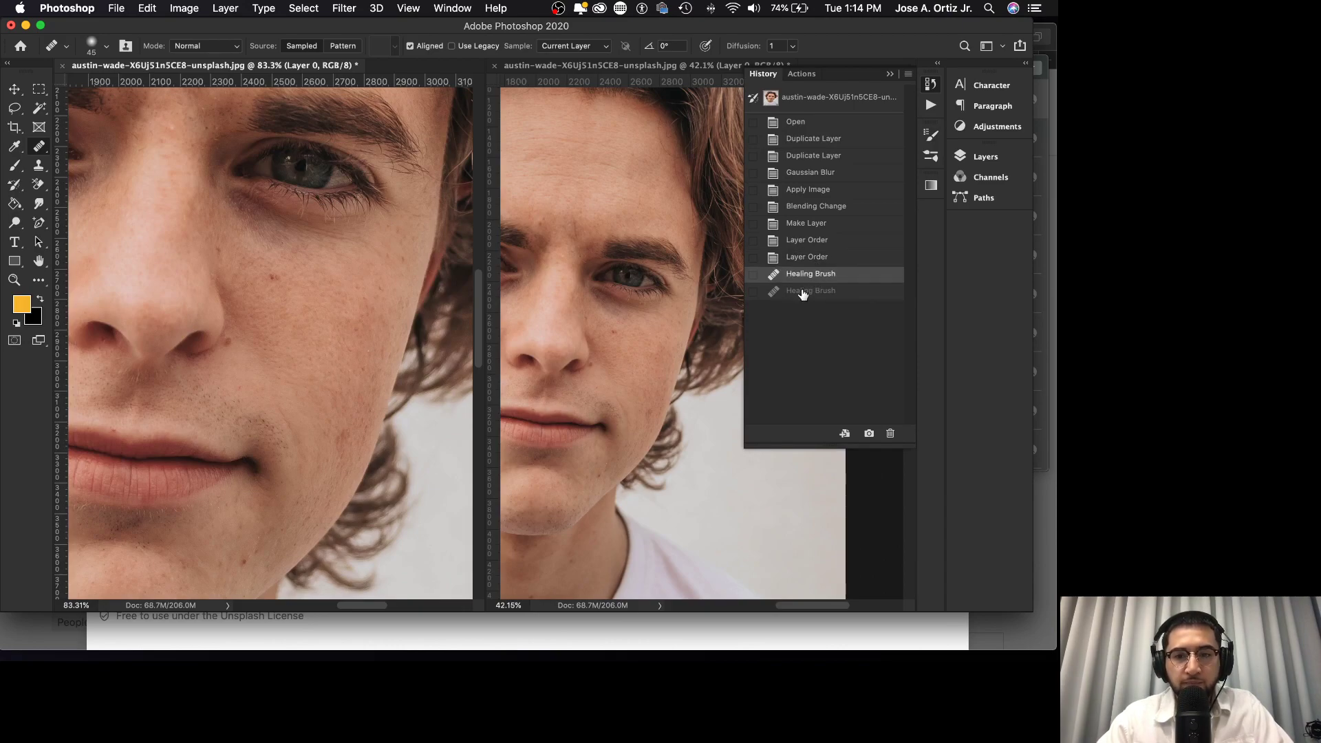
left_click(803, 291)
left_click(815, 275)
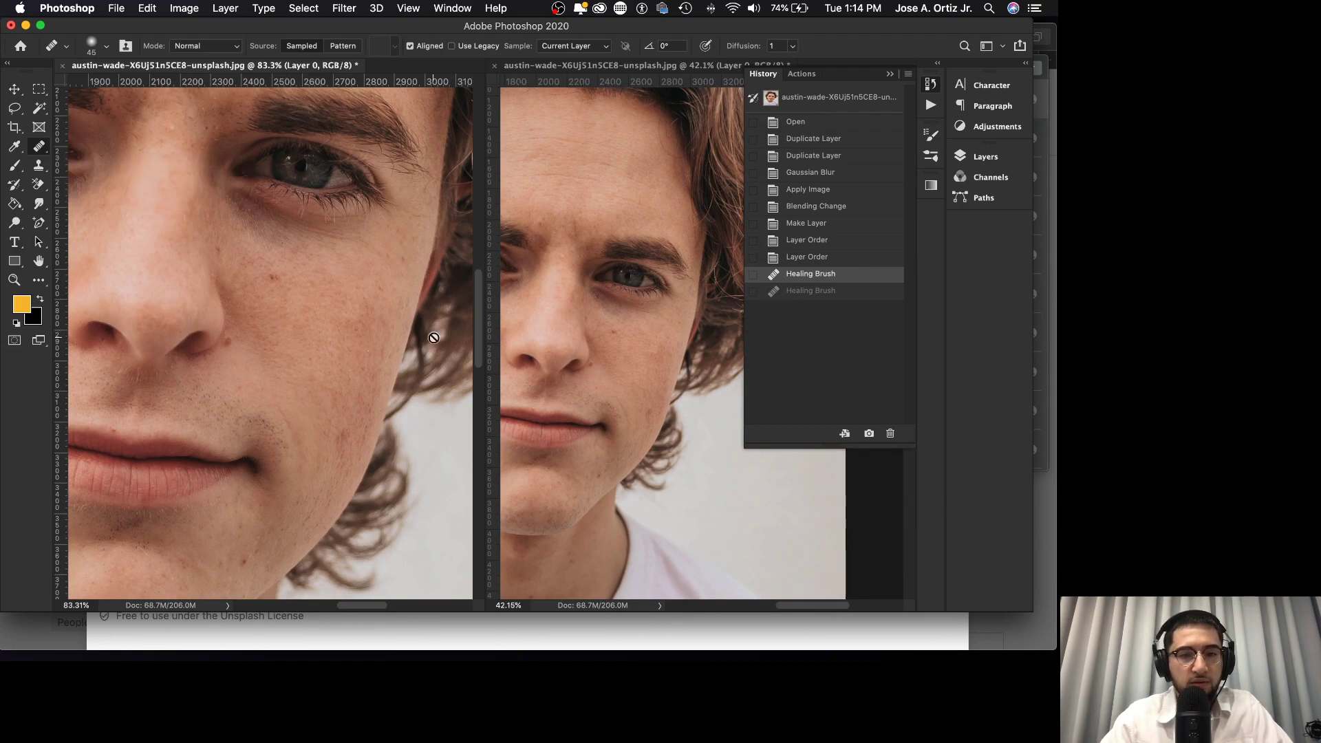
- Make the Background copy layer the target for healing instead of the hidden Layer 0
left_click(389, 307)
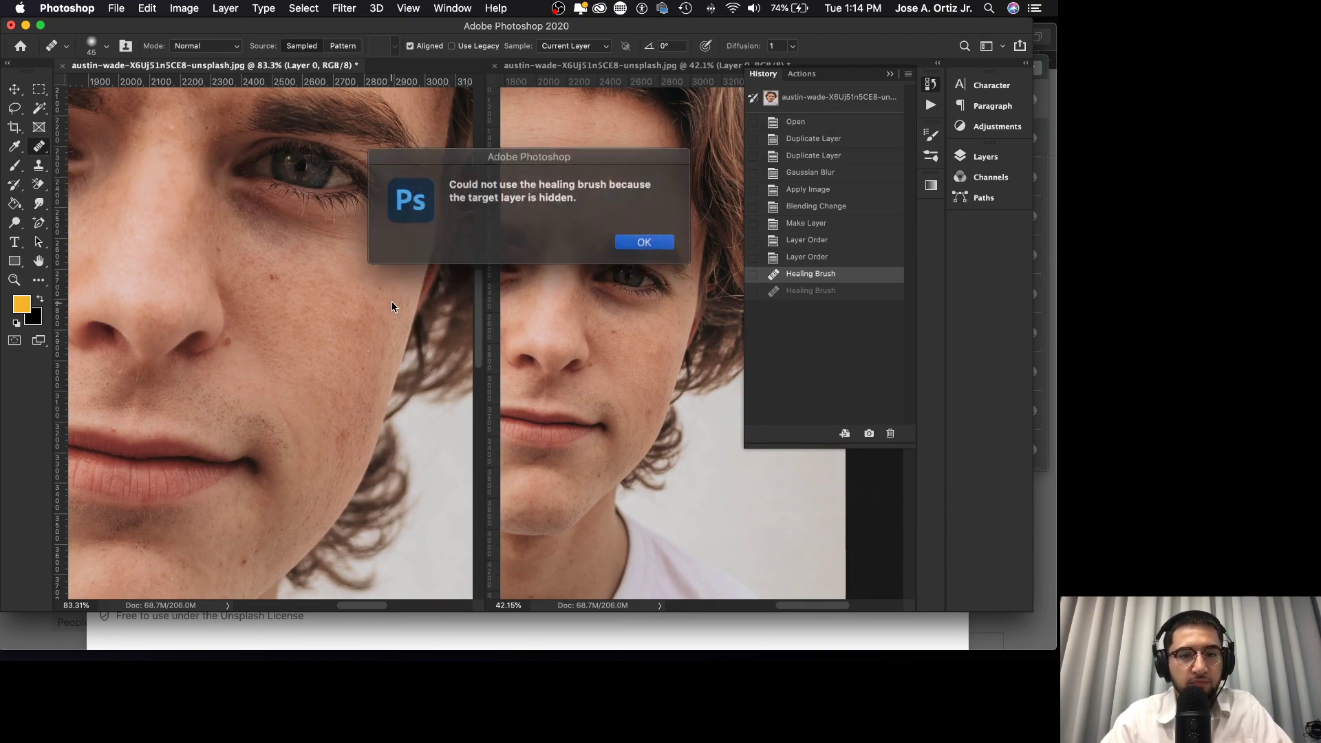
left_click(640, 241)
left_click(984, 157)
left_click(859, 264)
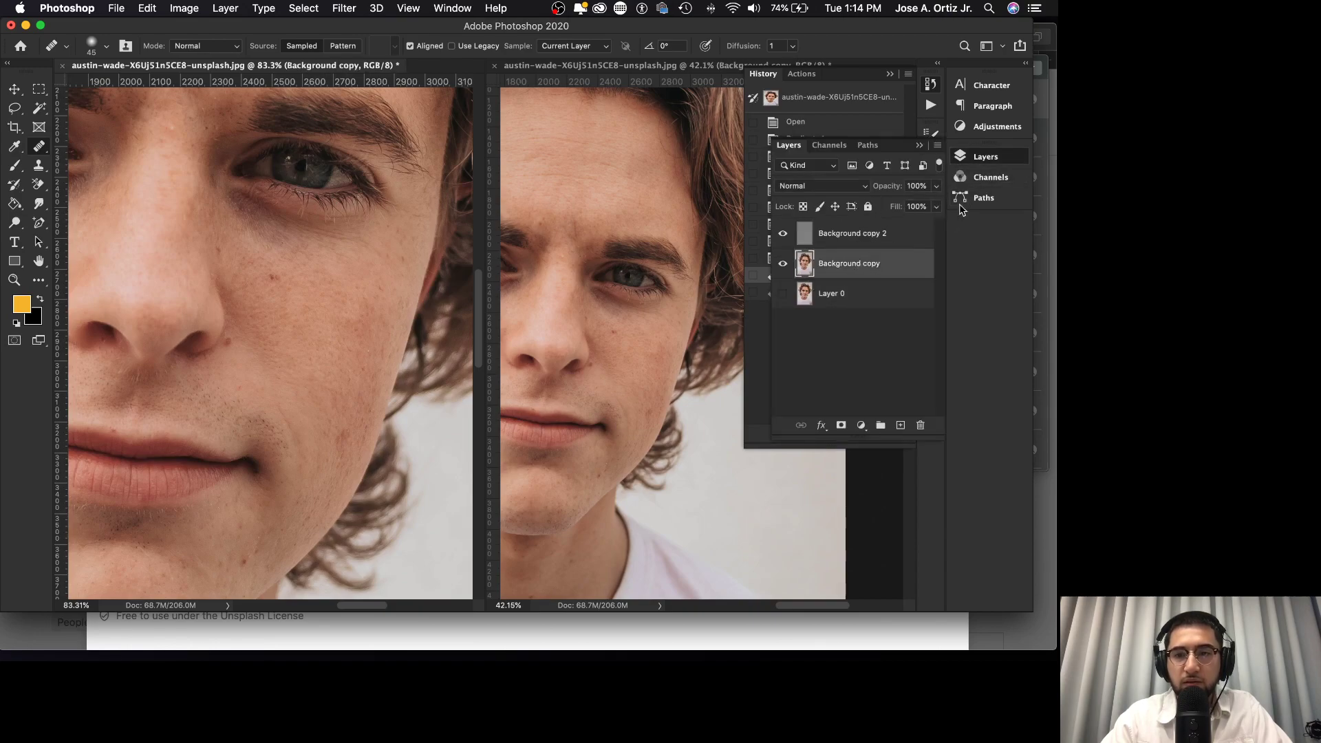
left_click(920, 145)
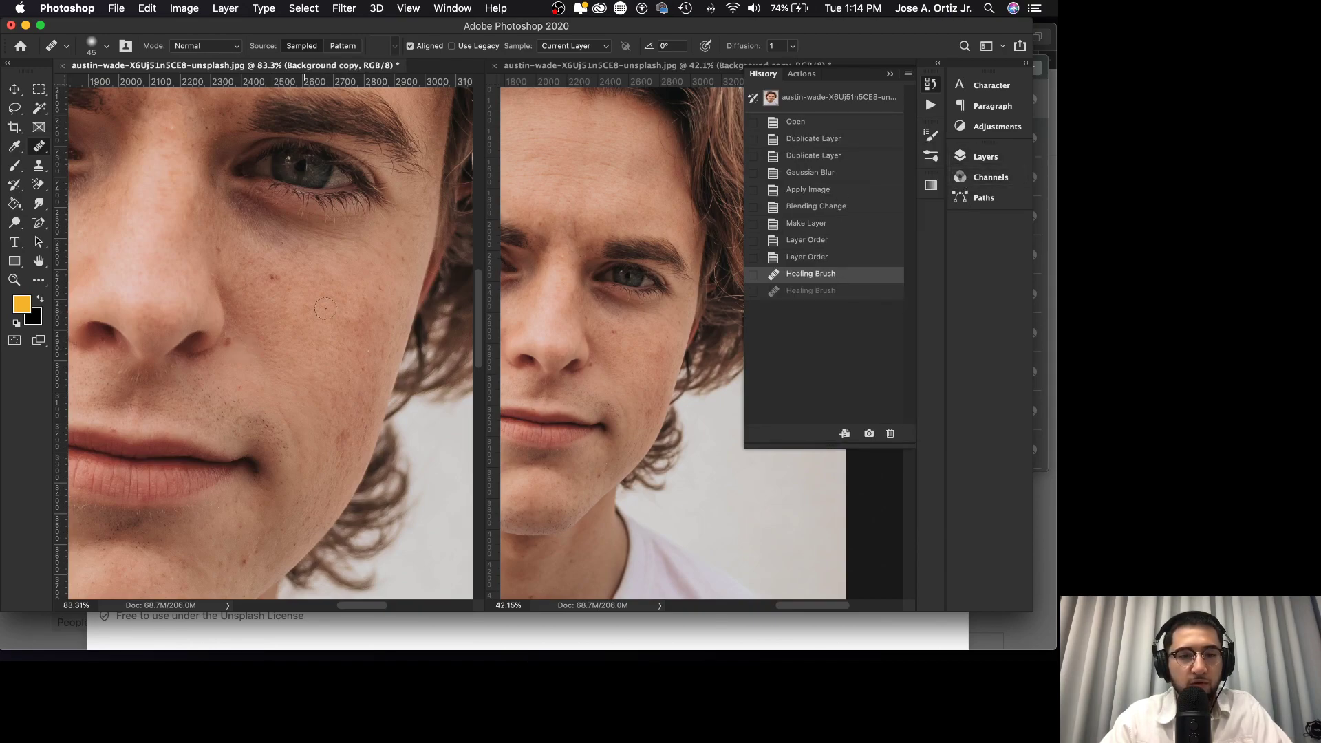
- Heal the uneven tone on the outer cheek with two 45 px Healing Brush strokes, sampling skin near the cheek's edge
left_click(384, 298, "alt")
left_click_drag(372, 303, 358, 324)
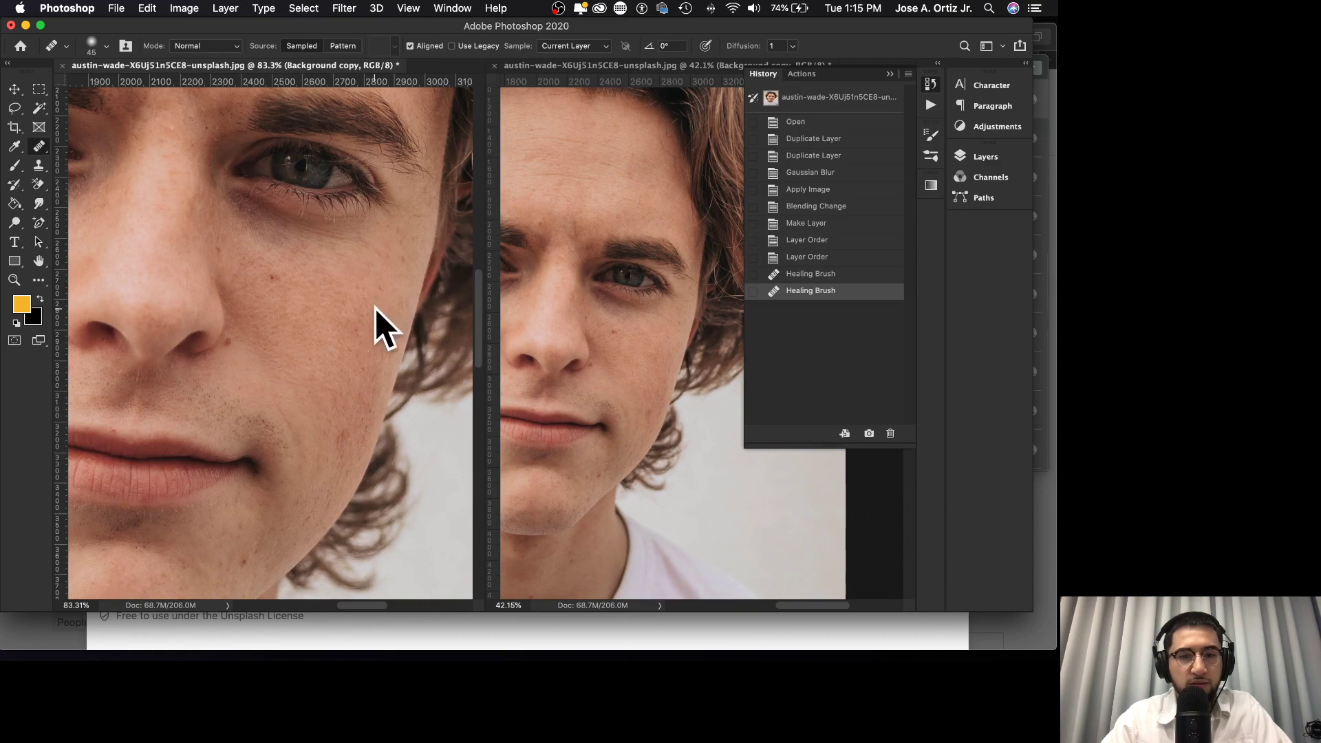
mouse_move(356, 326)
left_mouse_down()
mouse_move(374, 316)
mouse_move(350, 331)
left_mouse_up()
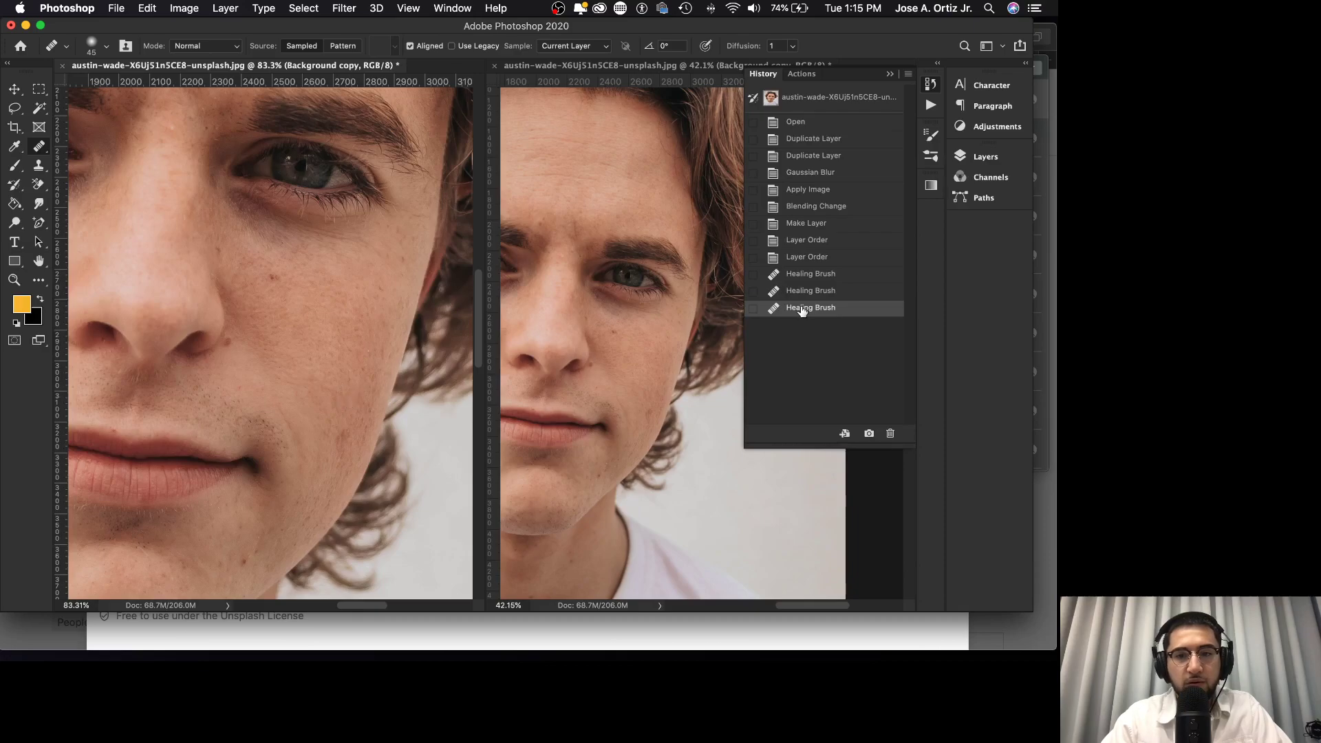
- Examine the effect of the healing on the cheek by repeatedly switching between the last Layer Order state and the three Healing Brush states
left_click(834, 259)
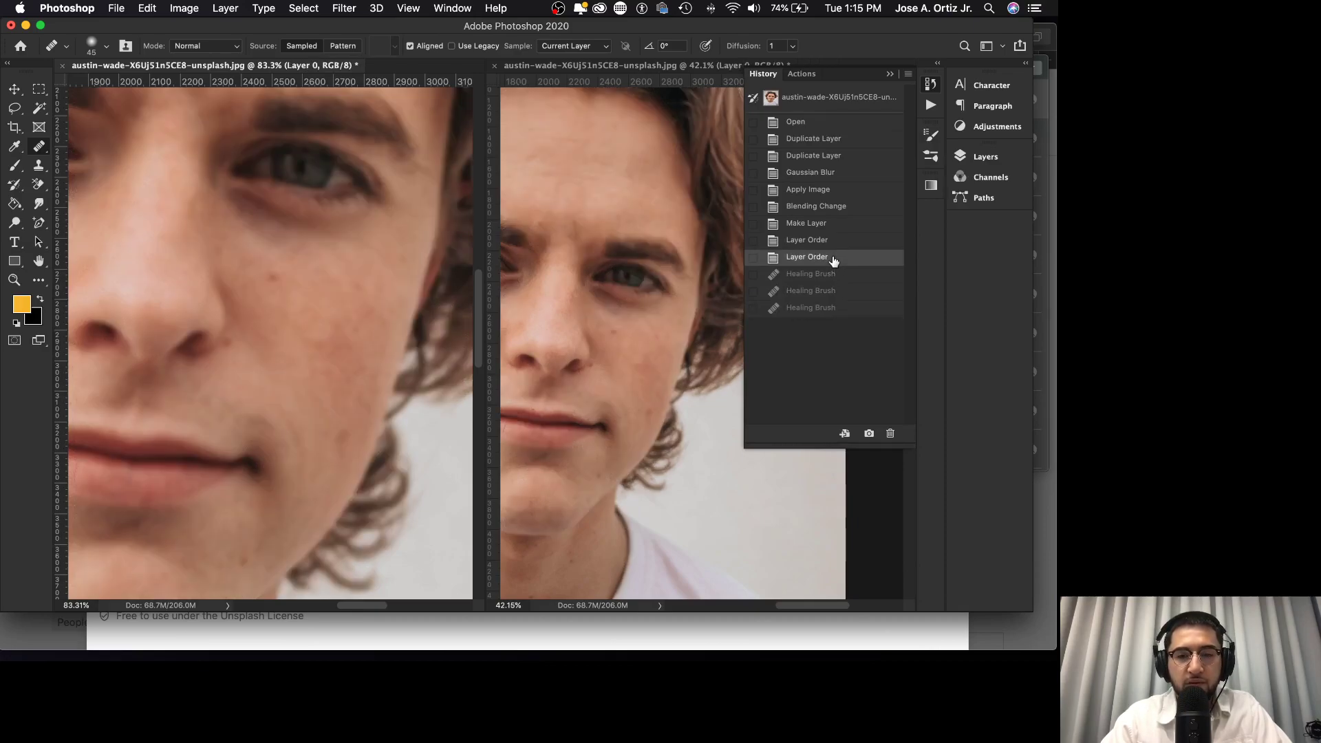
left_click(826, 275)
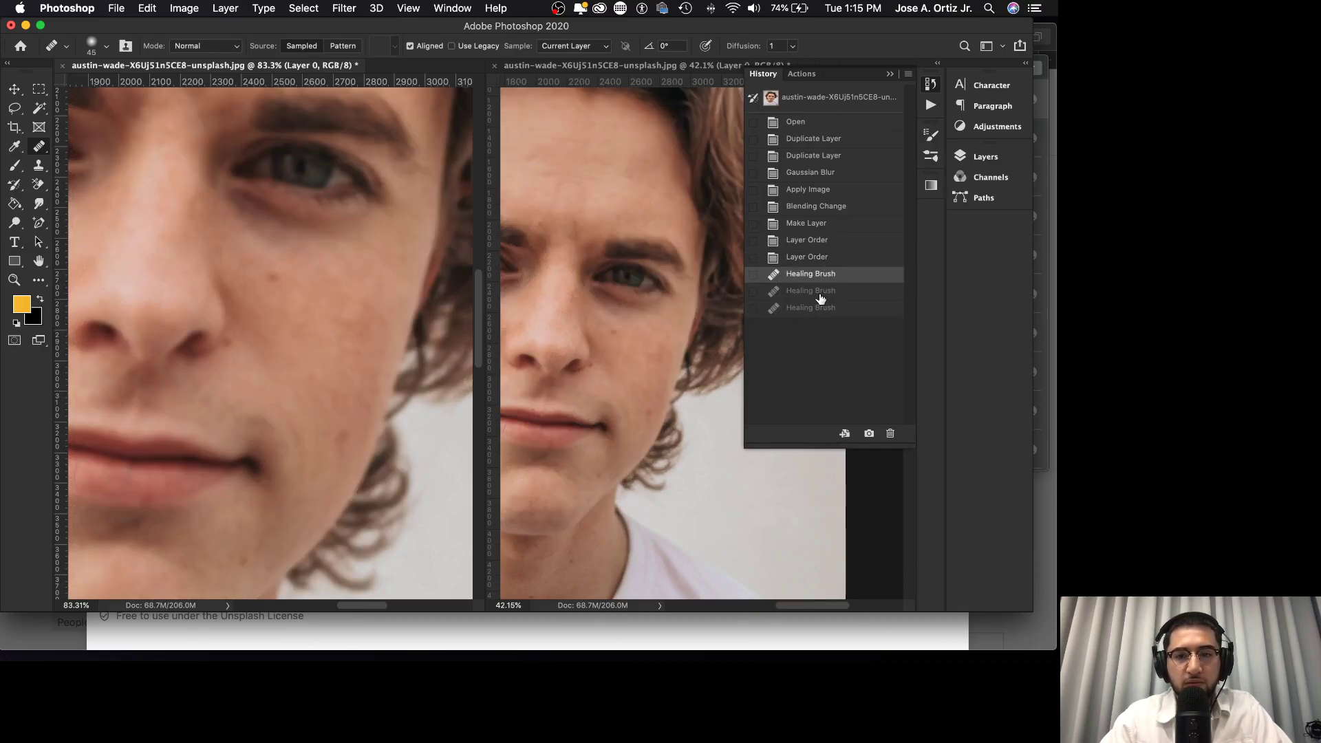
left_click(821, 293)
left_click(823, 275)
left_click(824, 259)
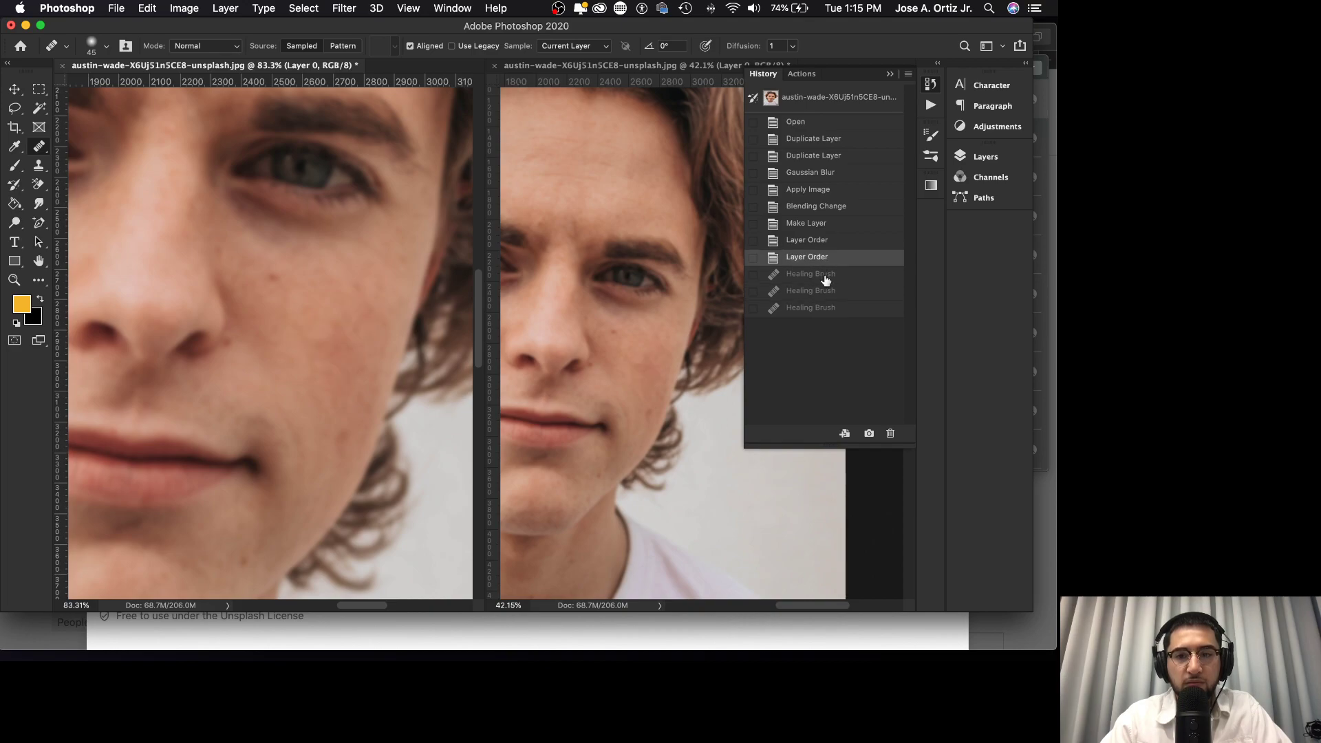
left_click(824, 307)
left_click(819, 289)
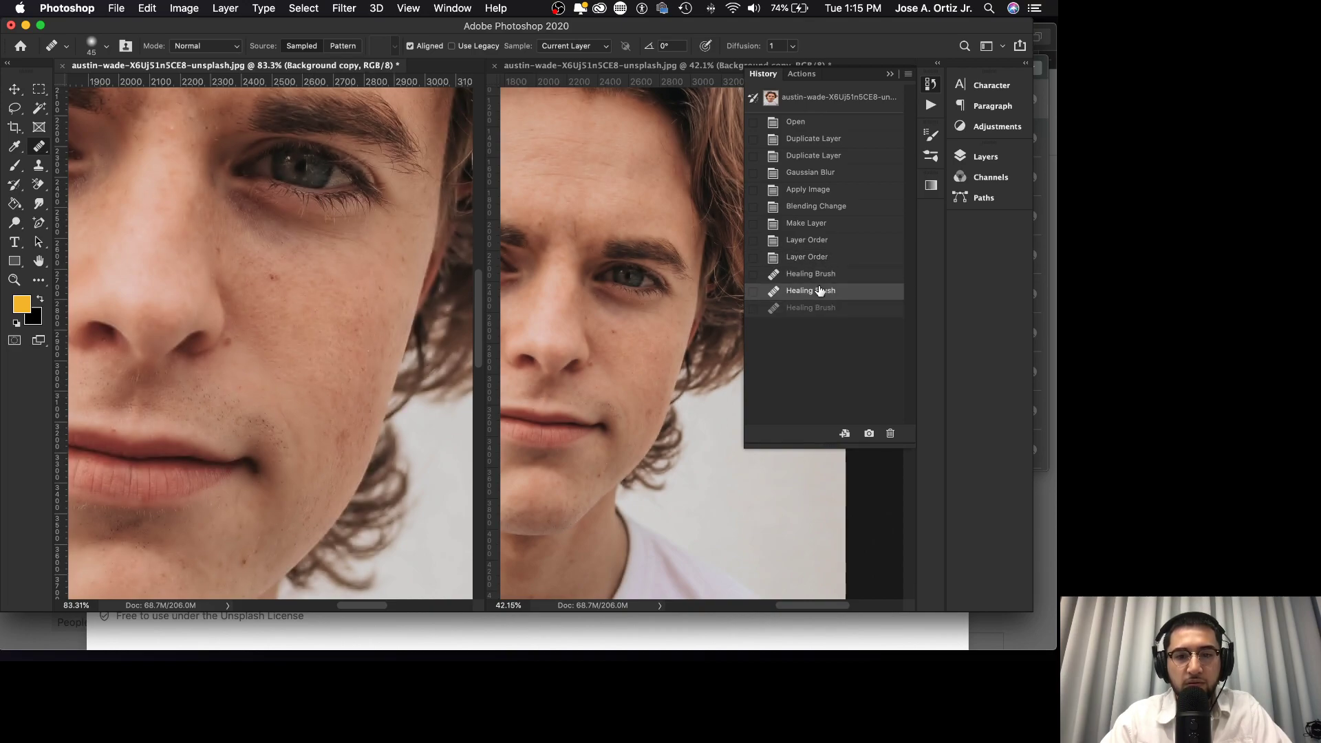
left_click(821, 274)
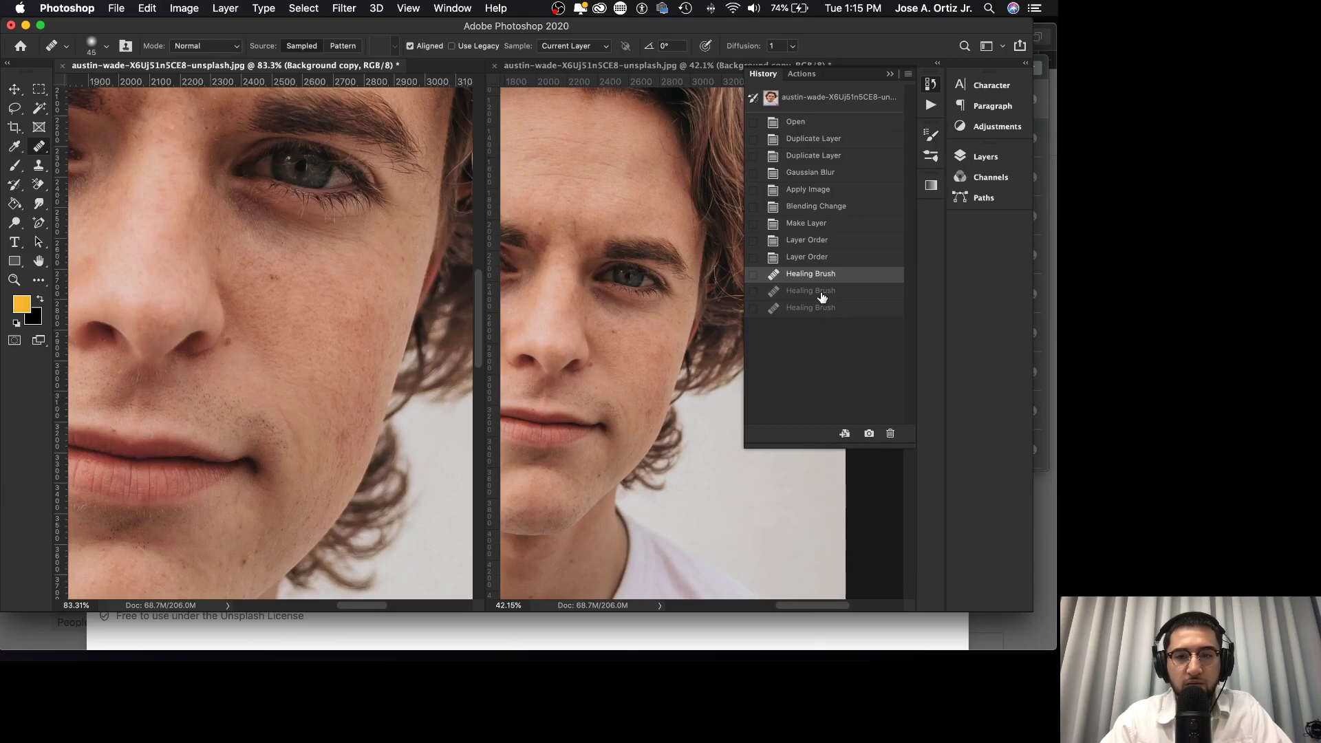
left_click(829, 291)
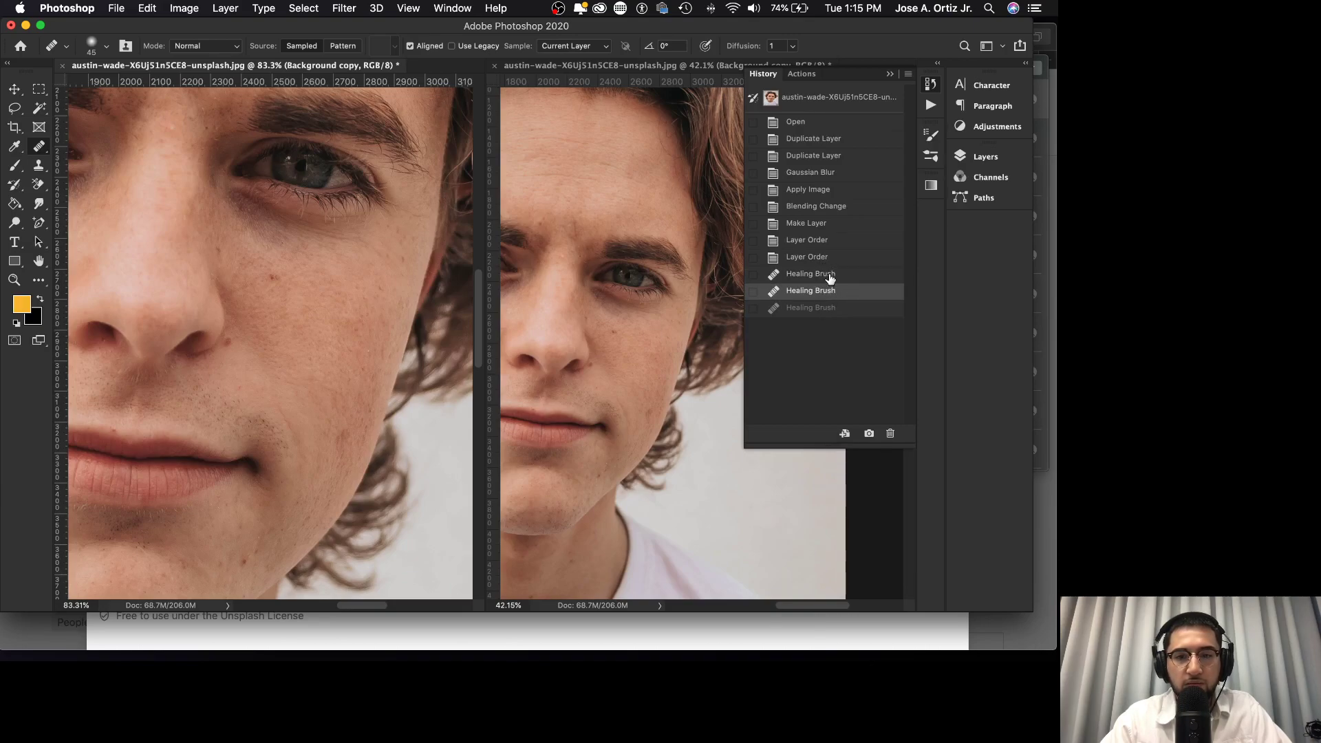
left_click(830, 275)
left_click(830, 263)
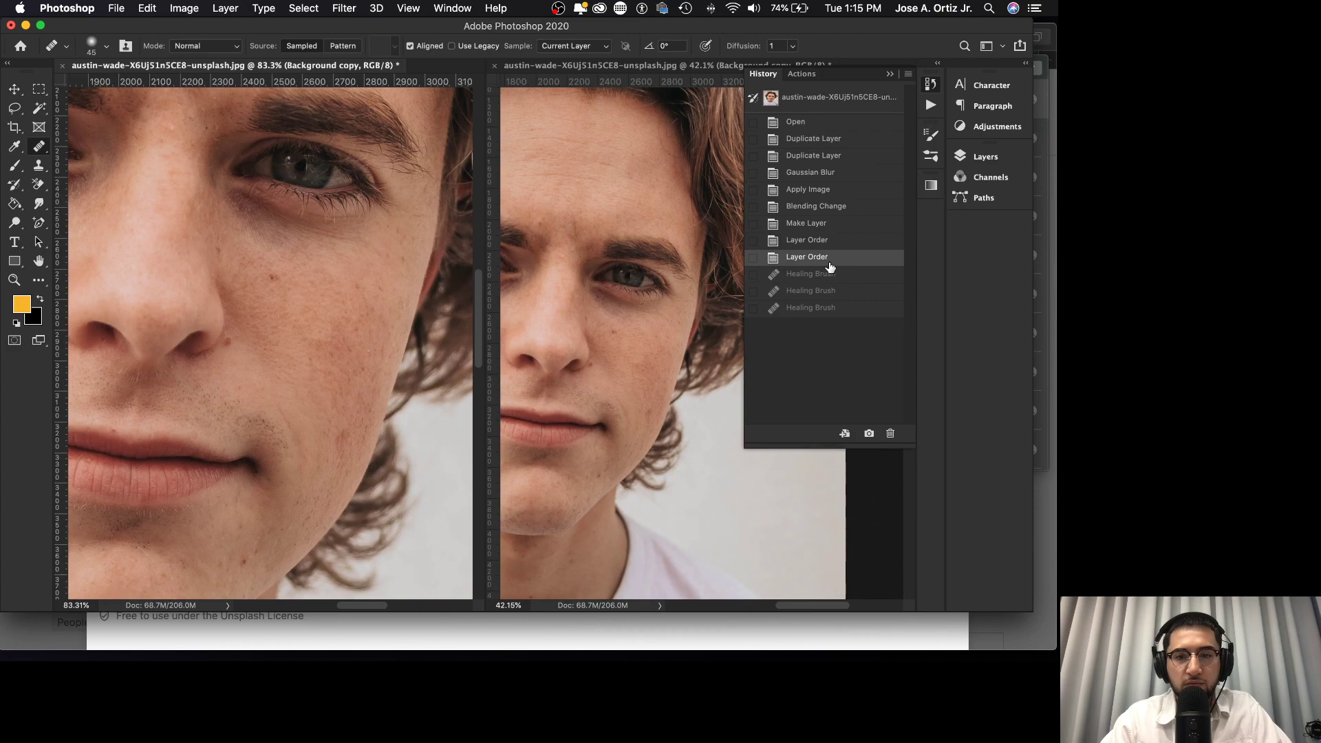
left_click(825, 311)
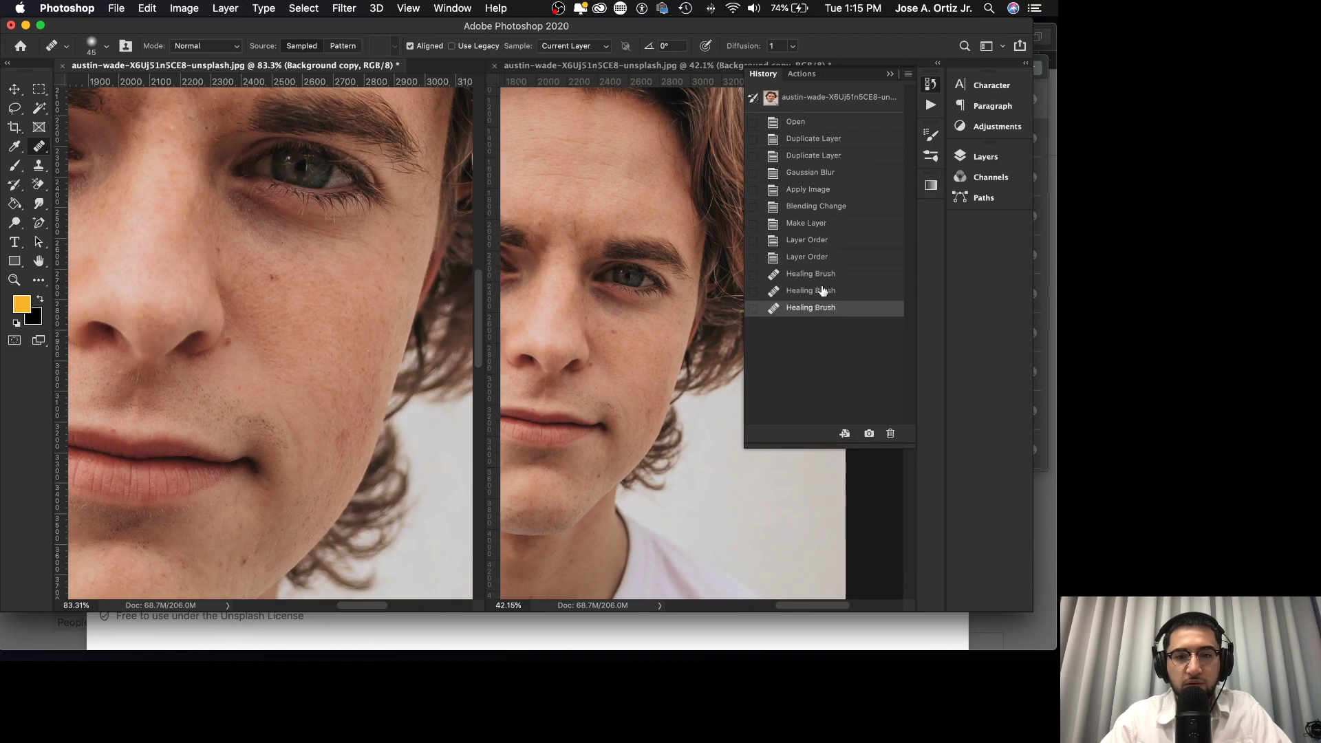
left_click(827, 259)
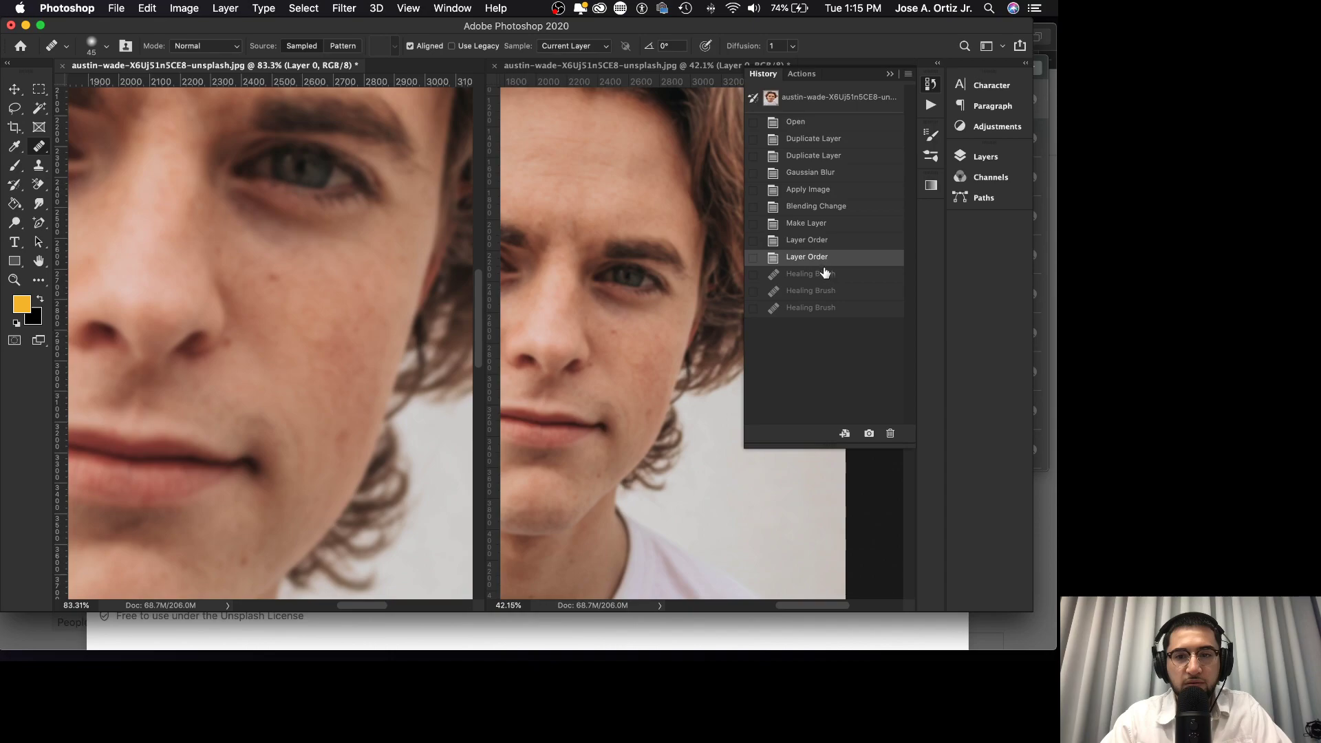
left_click(823, 273)
left_click(824, 260)
left_click(823, 310)
left_click(823, 259)
left_click(825, 307)
left_click(822, 275)
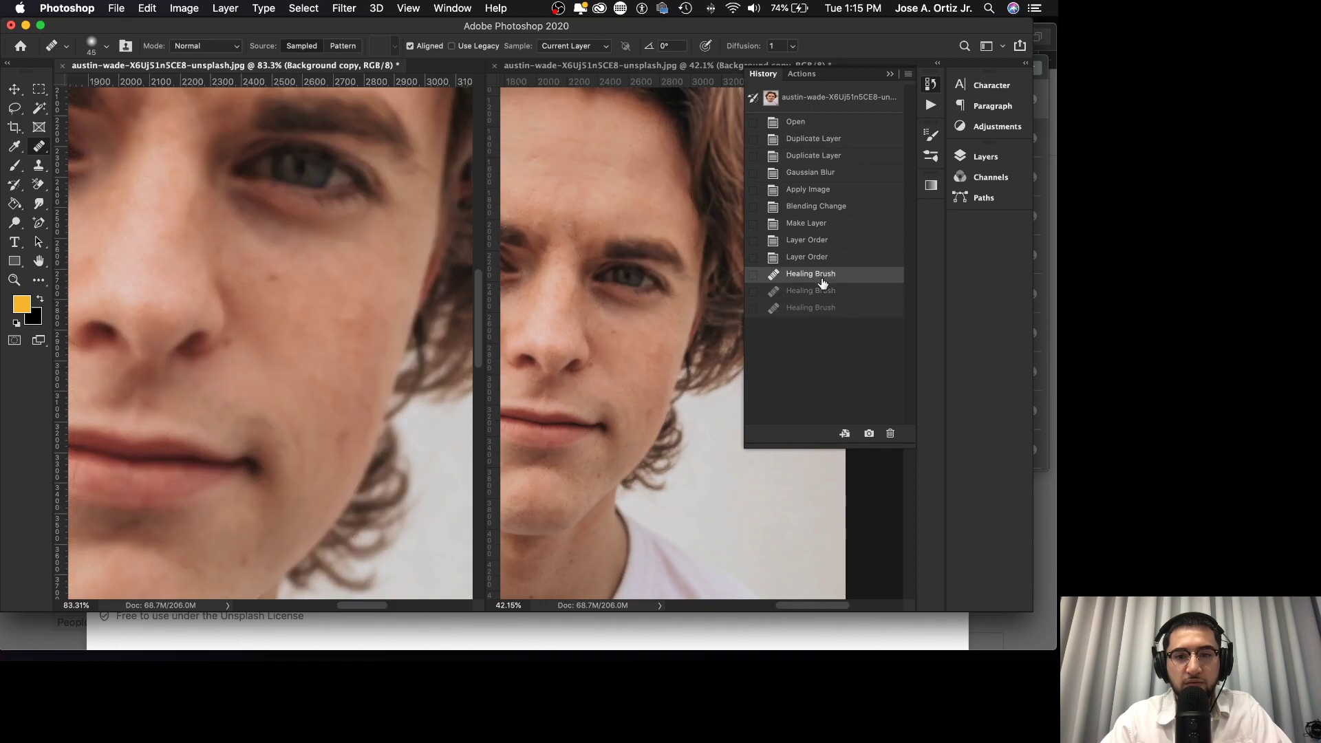
left_click(823, 308)
left_click(820, 259)
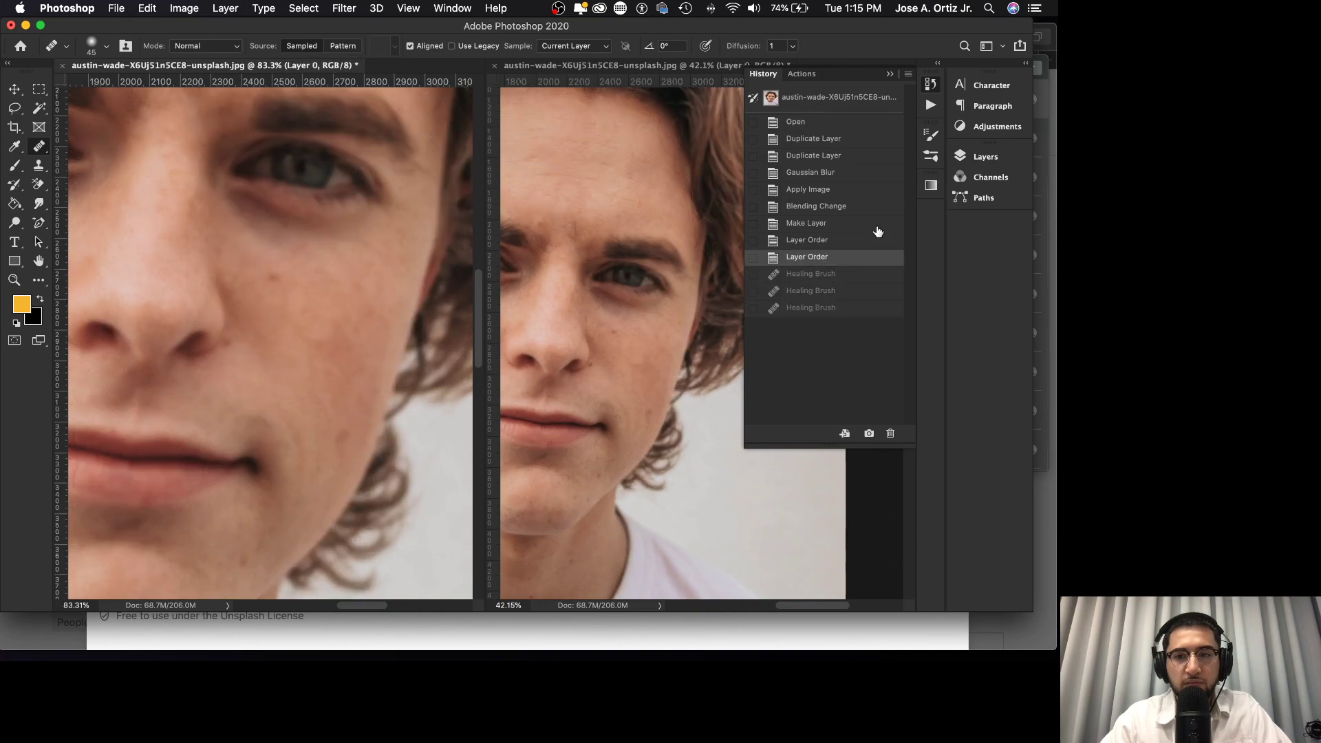
- Turn the visibility of the Background copy 2 texture layer back on
left_click(975, 158)
left_click(783, 238)
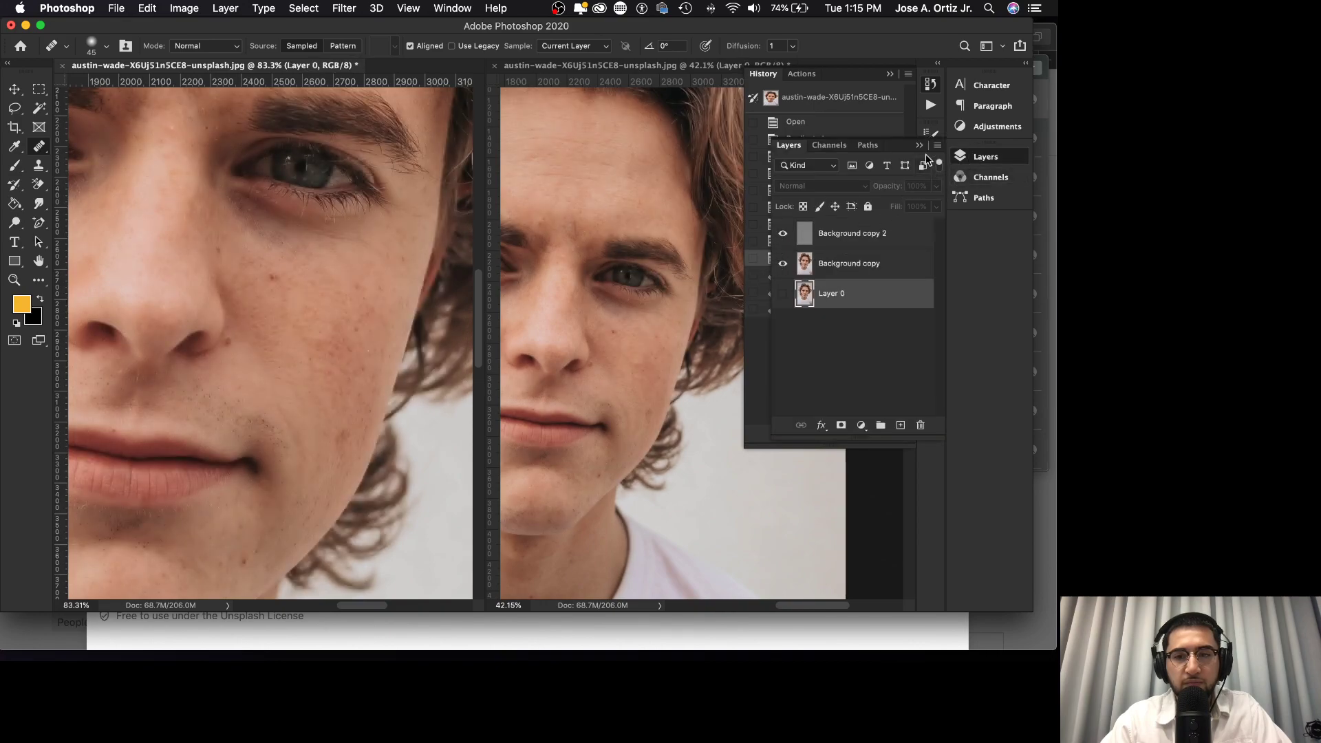
left_click(920, 146)
- Compare the textured cheek before and after healing, alternating between the last Layer Order and final Healing Brush states
left_click(817, 309)
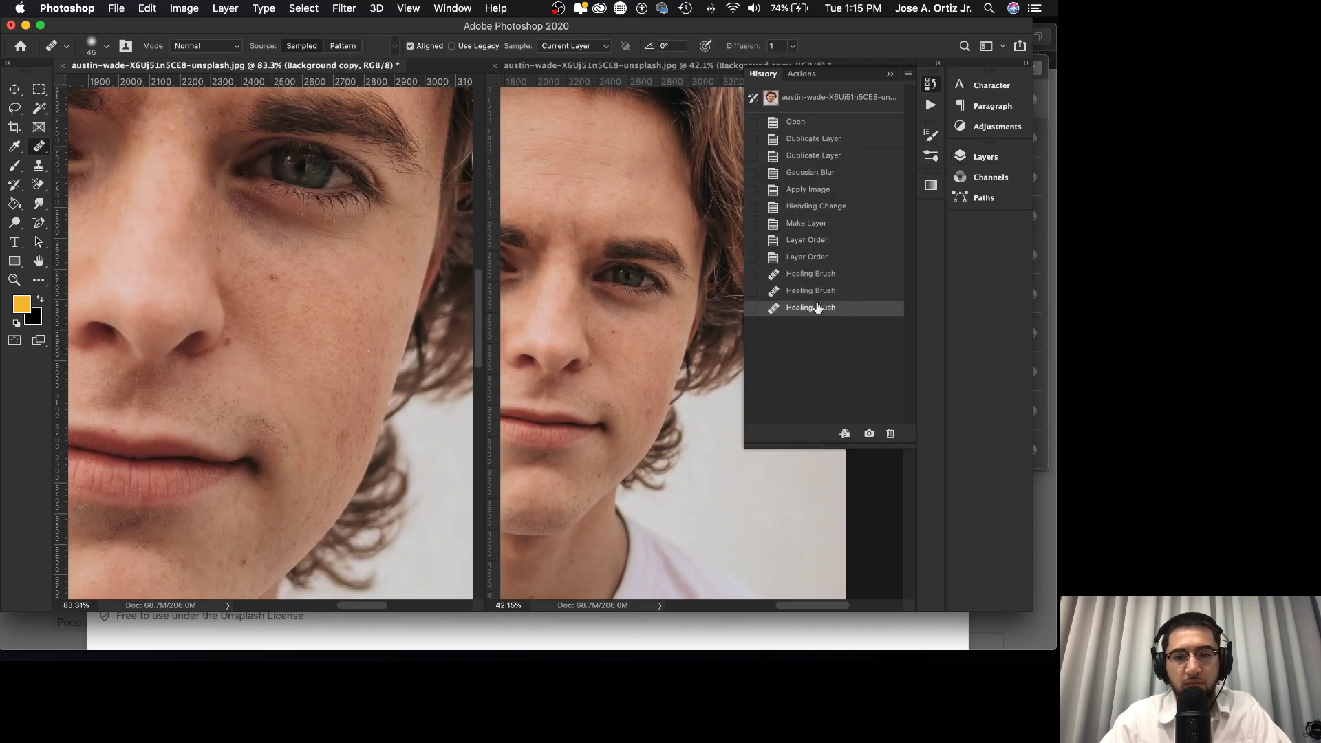
left_click(805, 258)
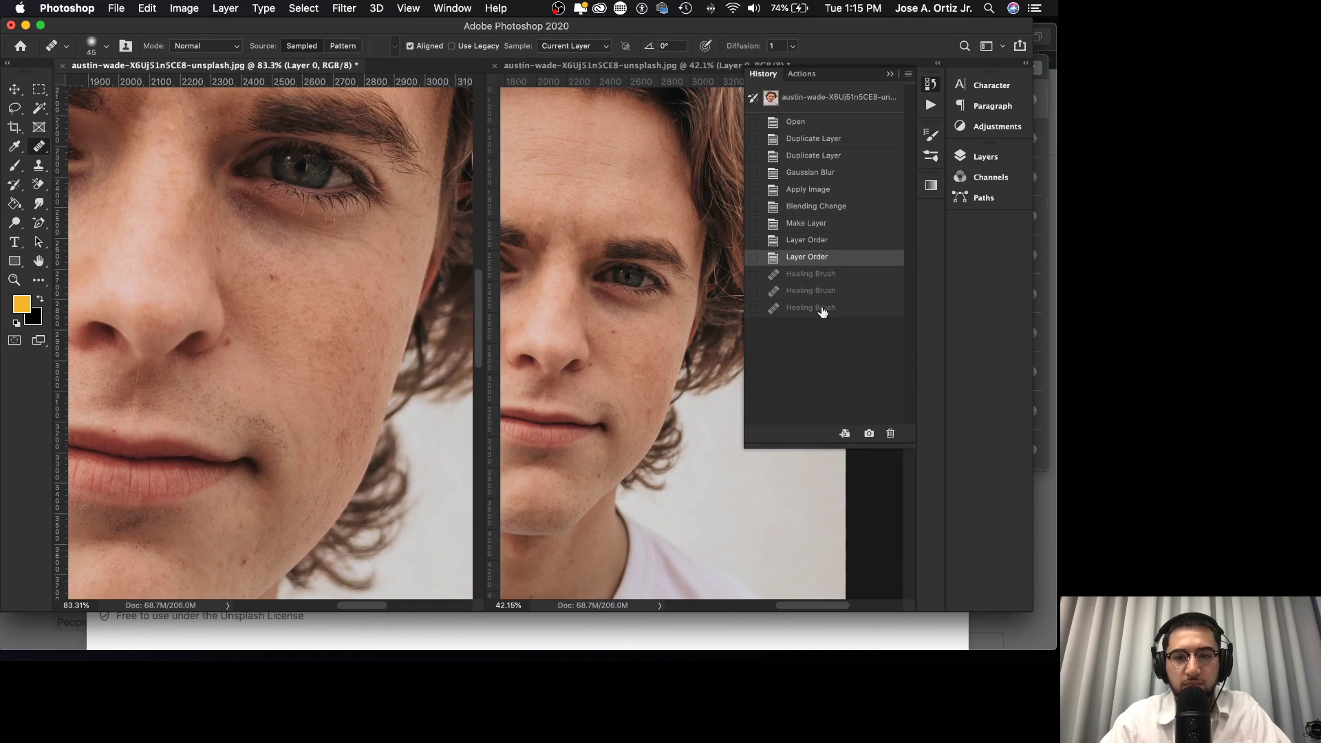
left_click(823, 310)
left_click(819, 258)
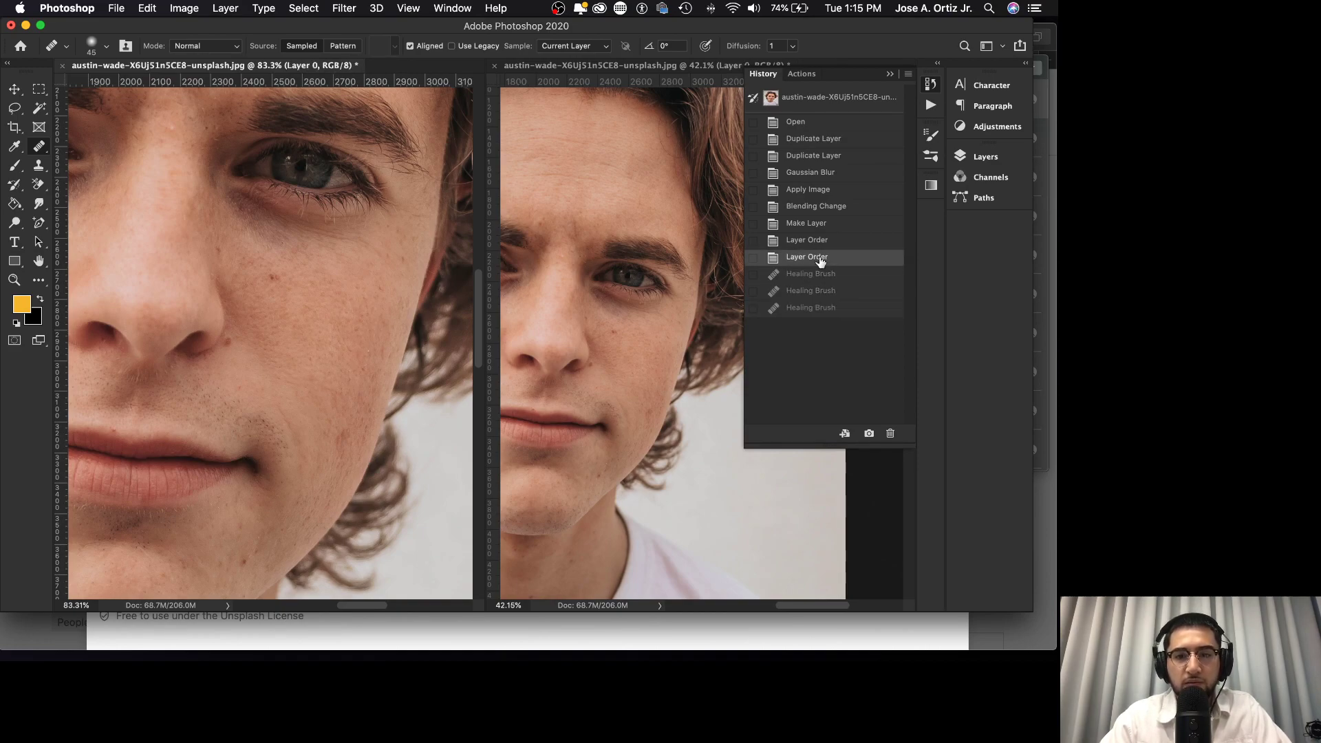
left_click(828, 308)
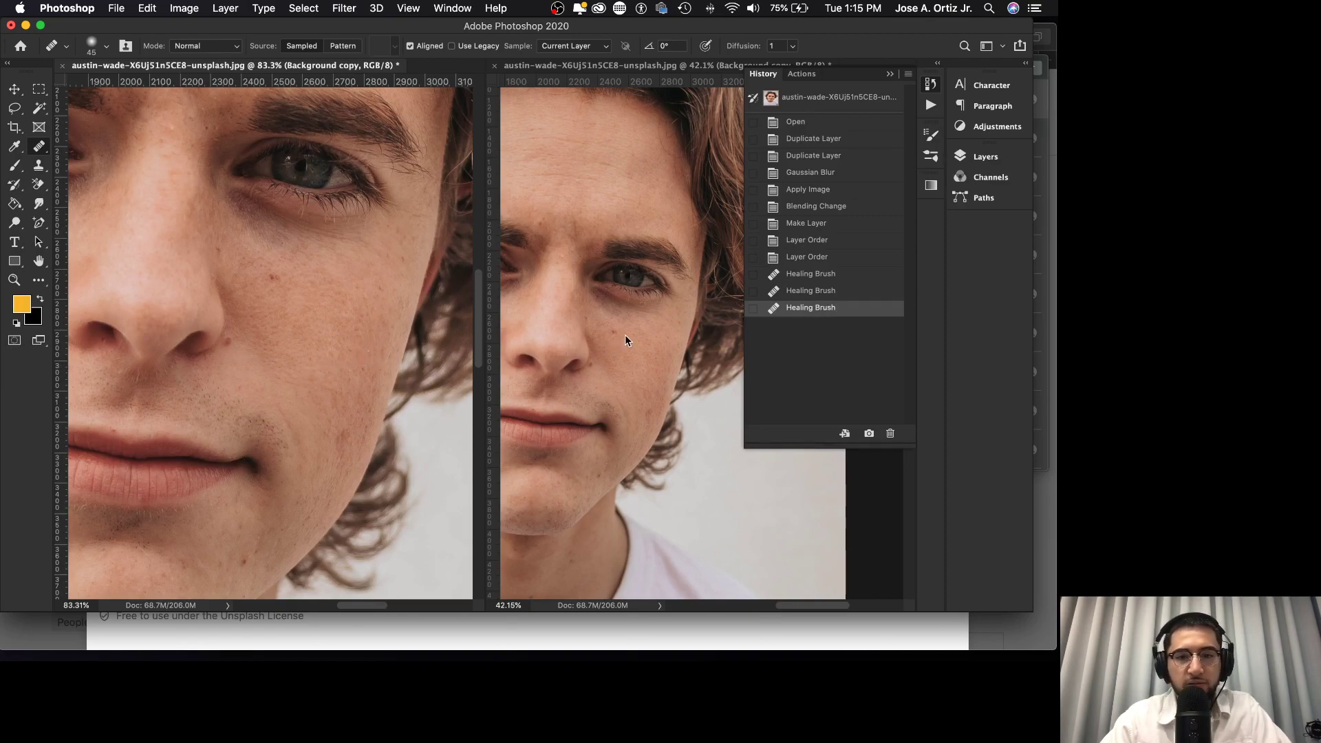
- Show the whole head in the second window at about 25.9% and compare it before and after healing using the history states
key("z")
left_click_drag(631, 333, 677, 340)
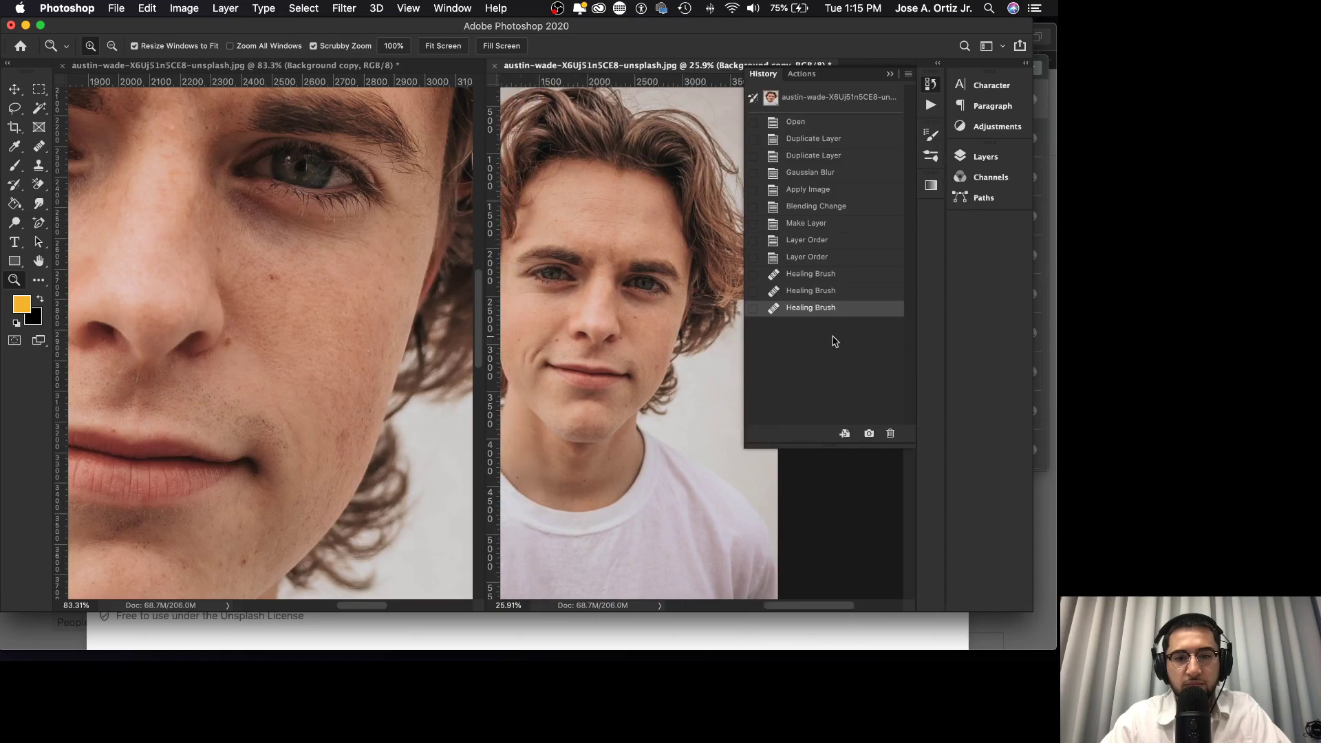
left_click(826, 265)
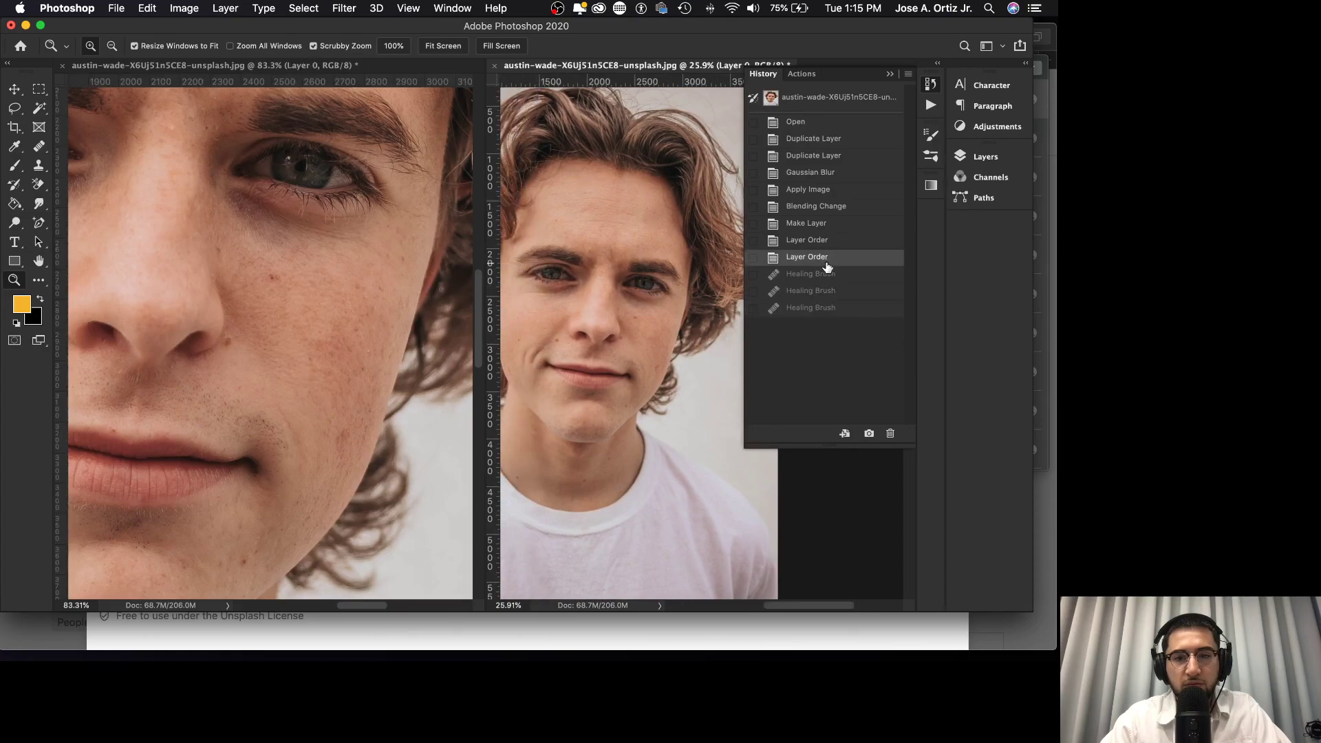
left_click(831, 311)
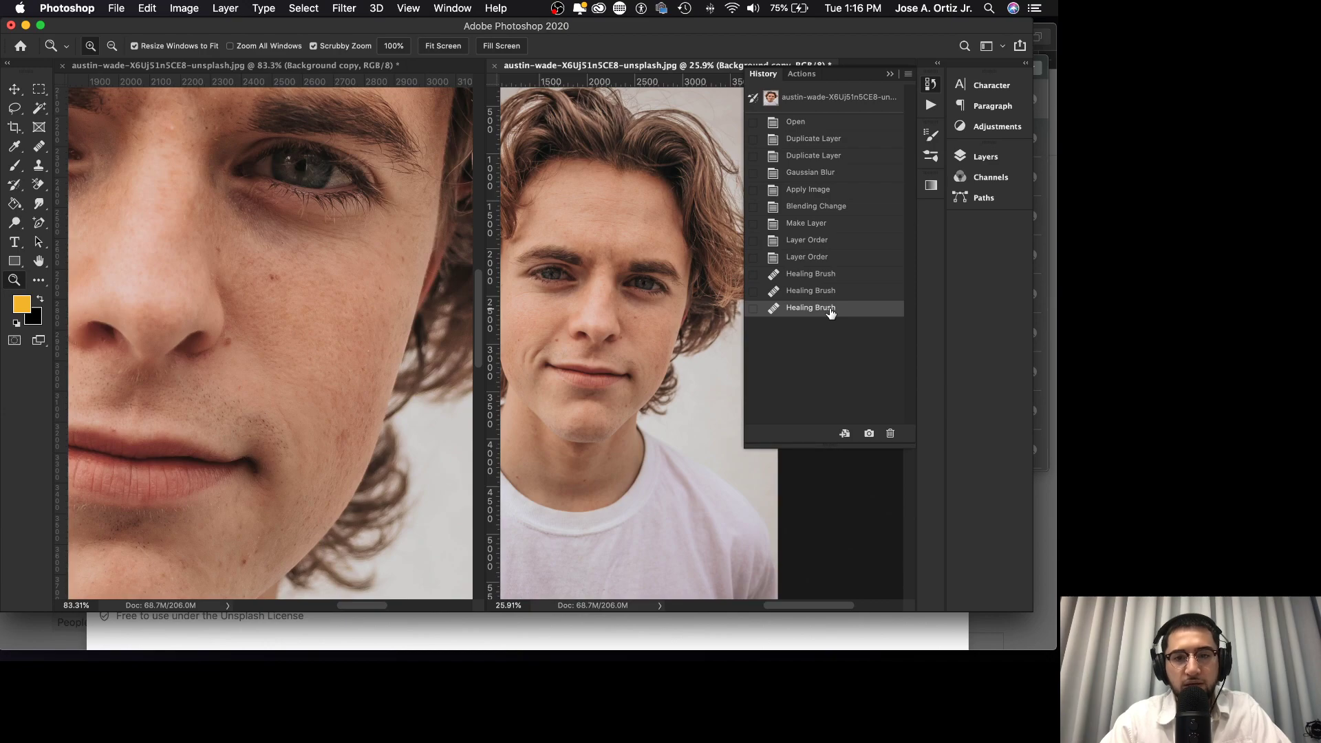
left_click(827, 258)
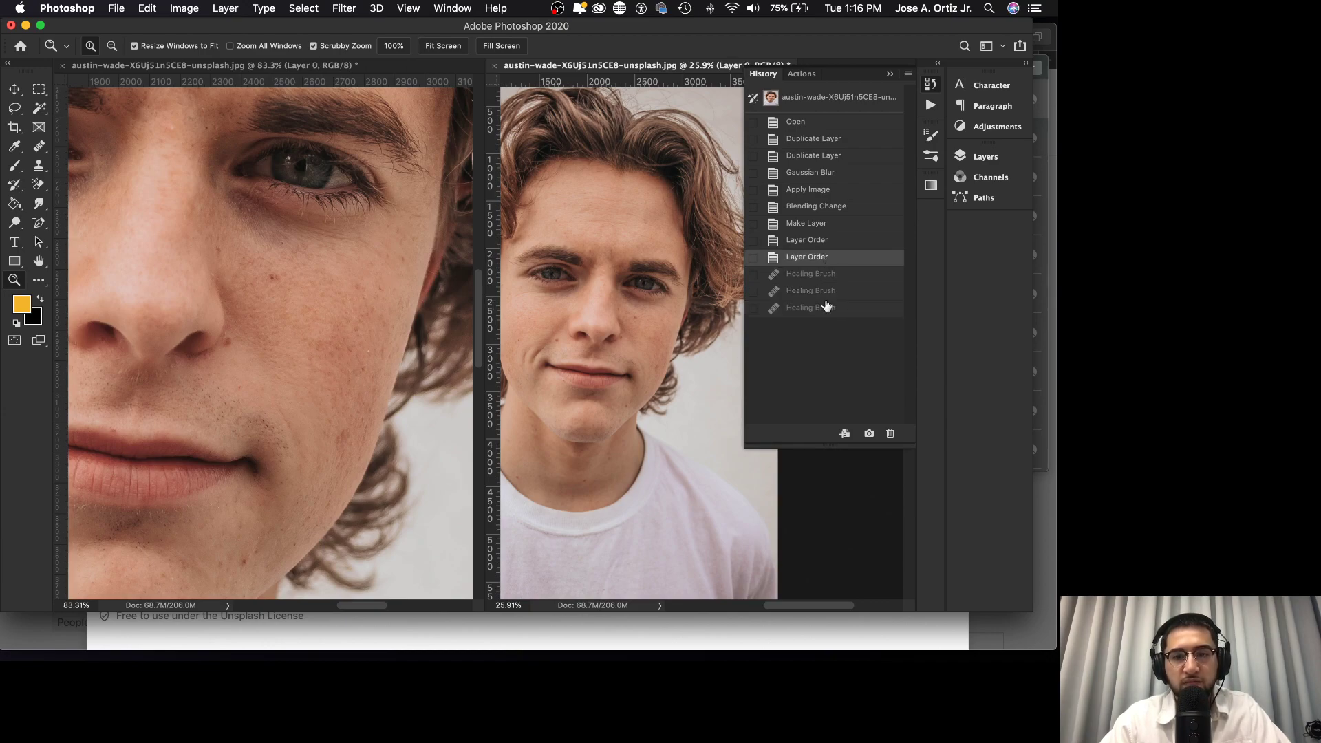
left_click(828, 310)
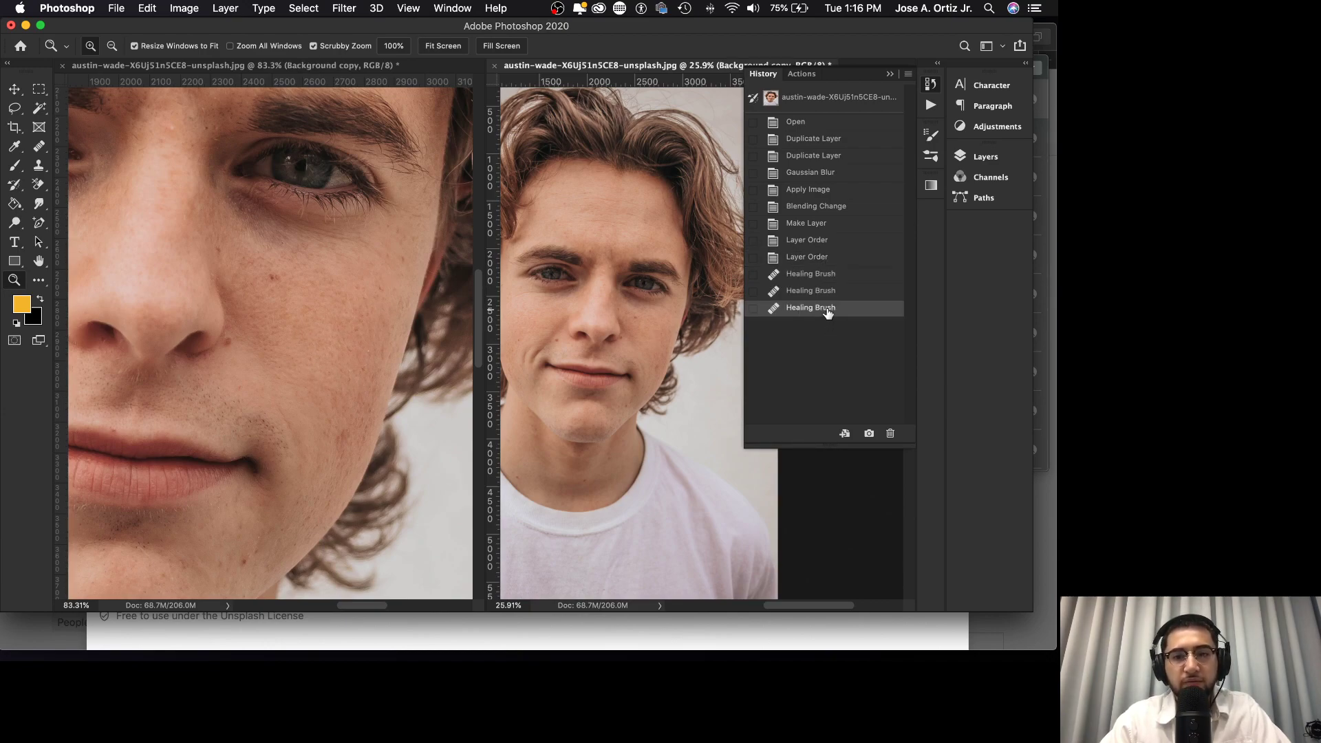
scroll(686, 355, "left", 5)
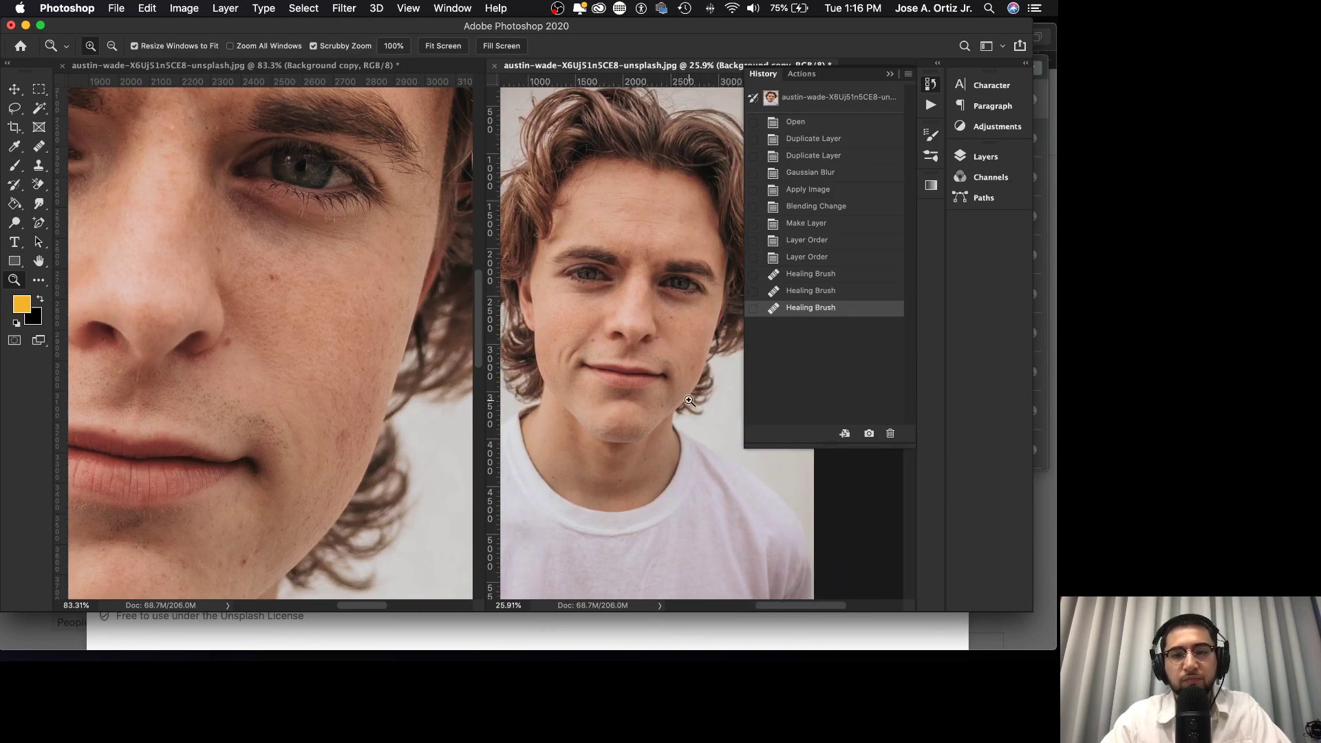
scroll(737, 409, "right", 3)
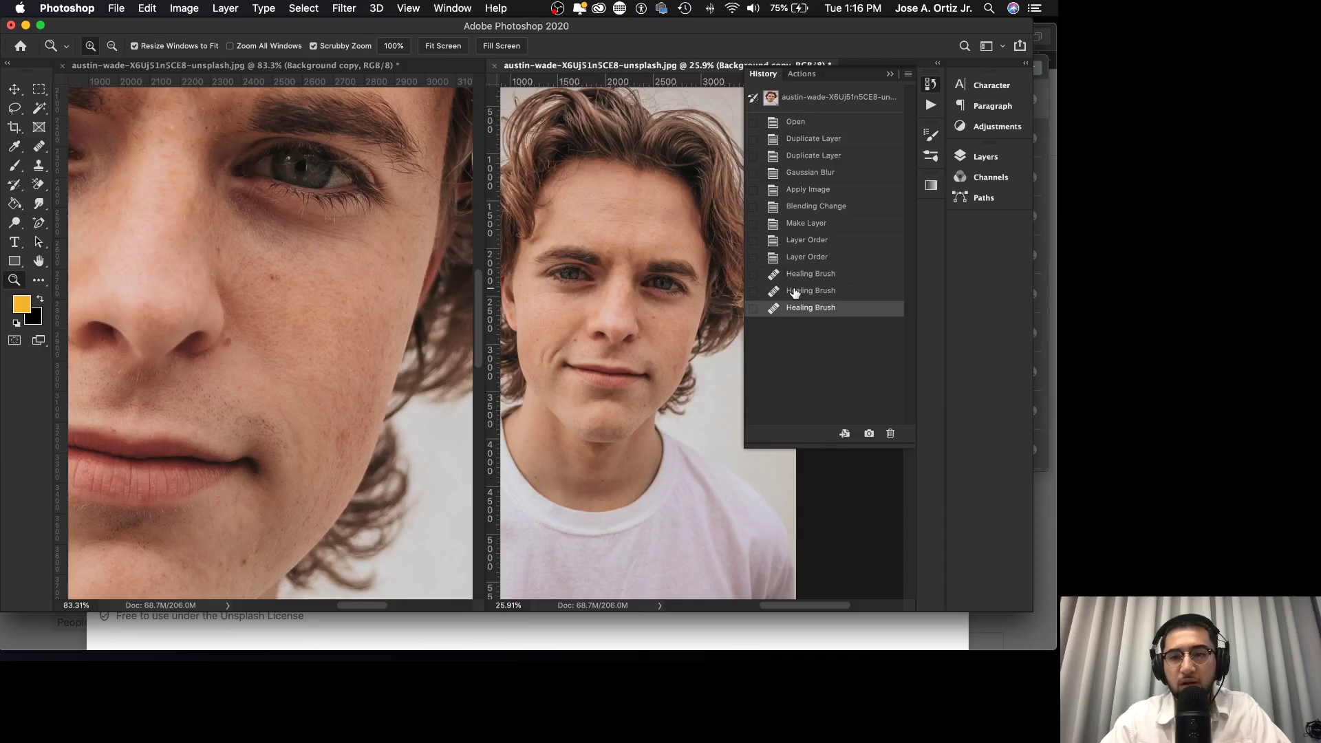
- Pick the Healing Brush in the close-up window and toggle the visibility of the Background copy 2 texture layer
left_click(344, 441)
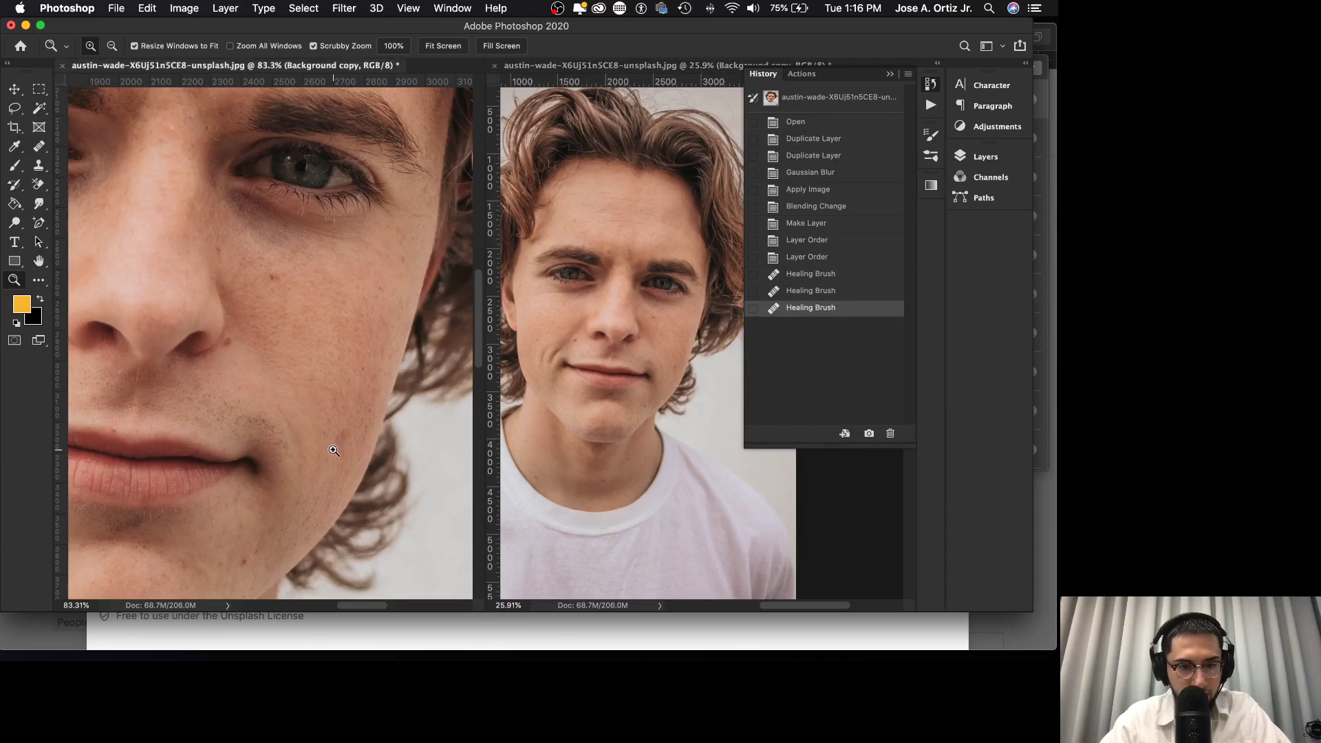
left_click(41, 149)
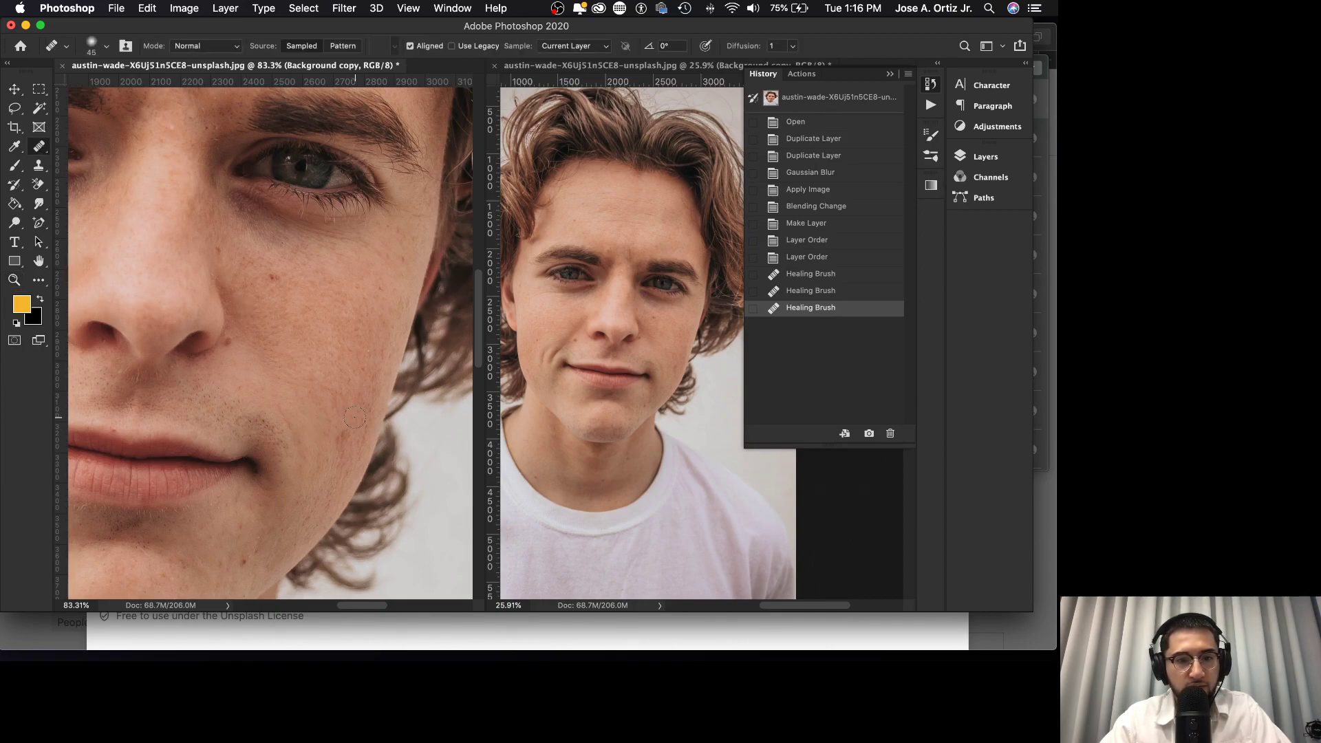
left_click(981, 154)
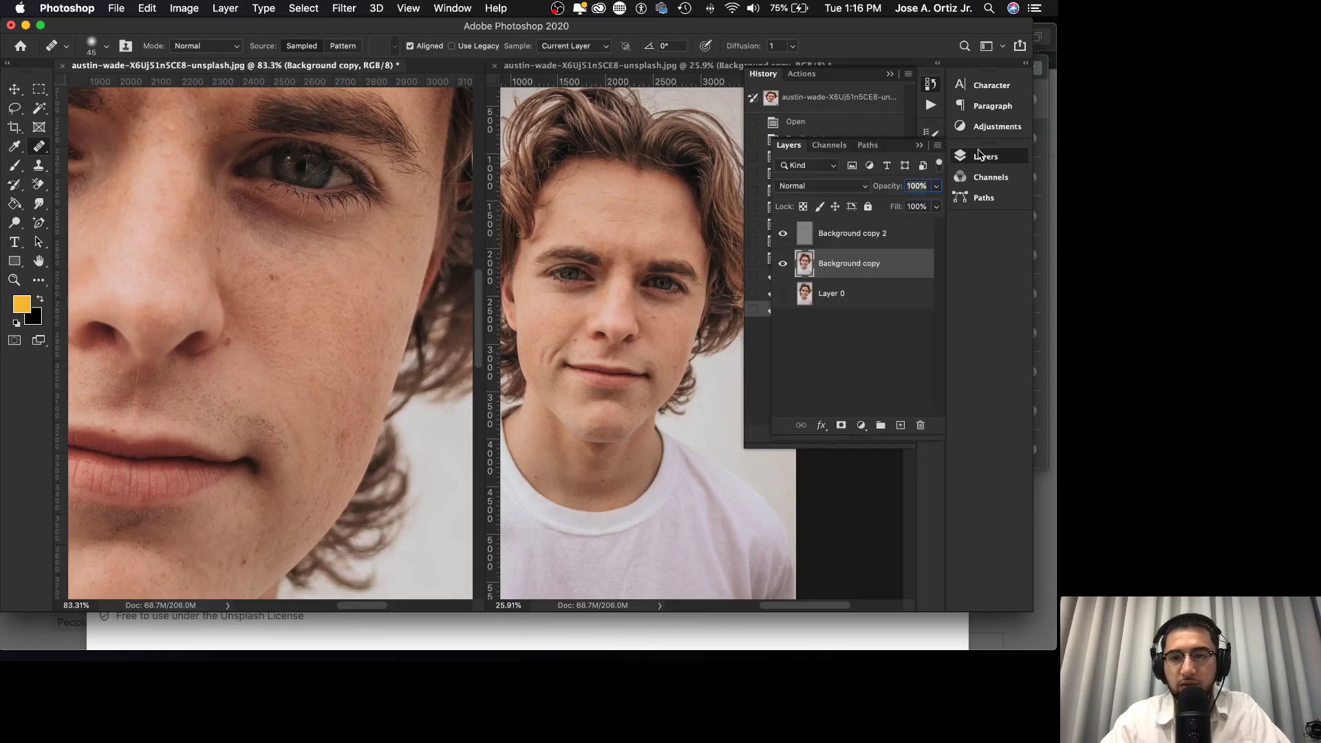
left_click(784, 237)
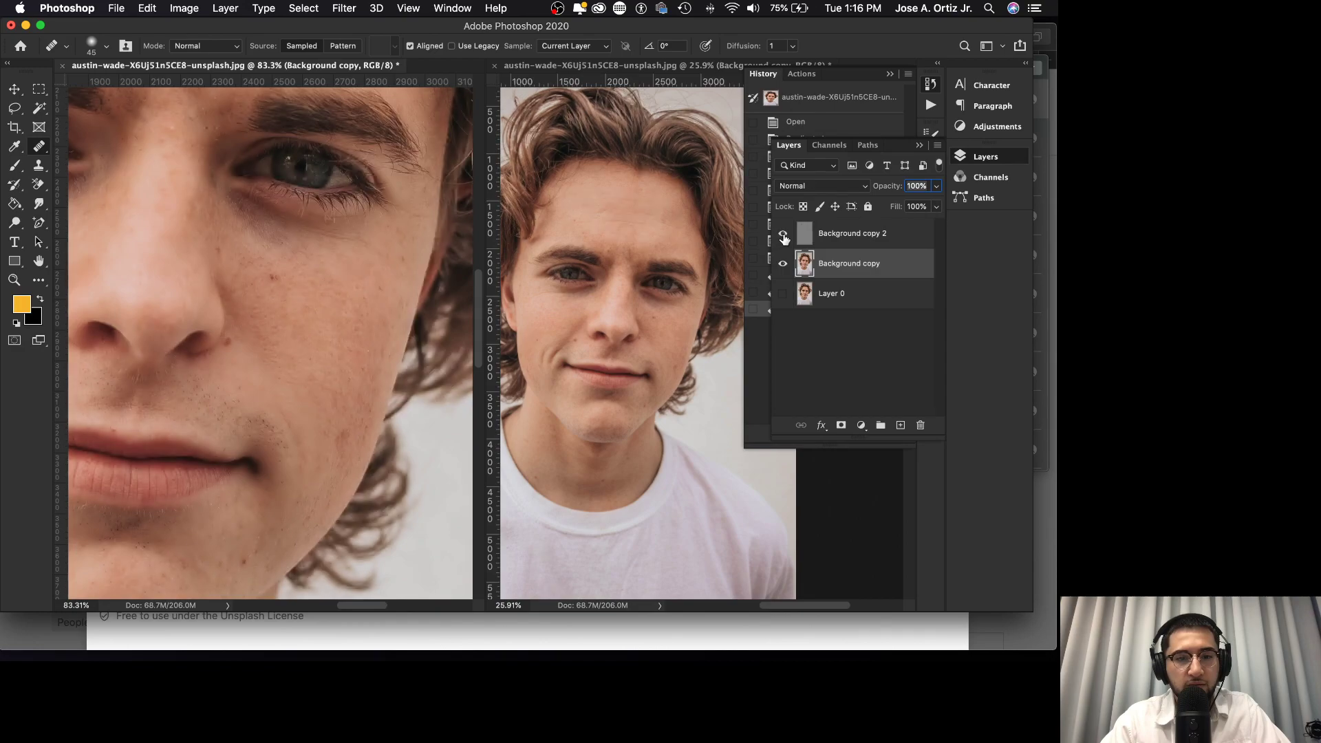
- Heal the uneven tone on the lower cheek beside the mouth corner with the Healing Brush on the Background copy layer
left_click(349, 435, "alt")
left_click(339, 441)
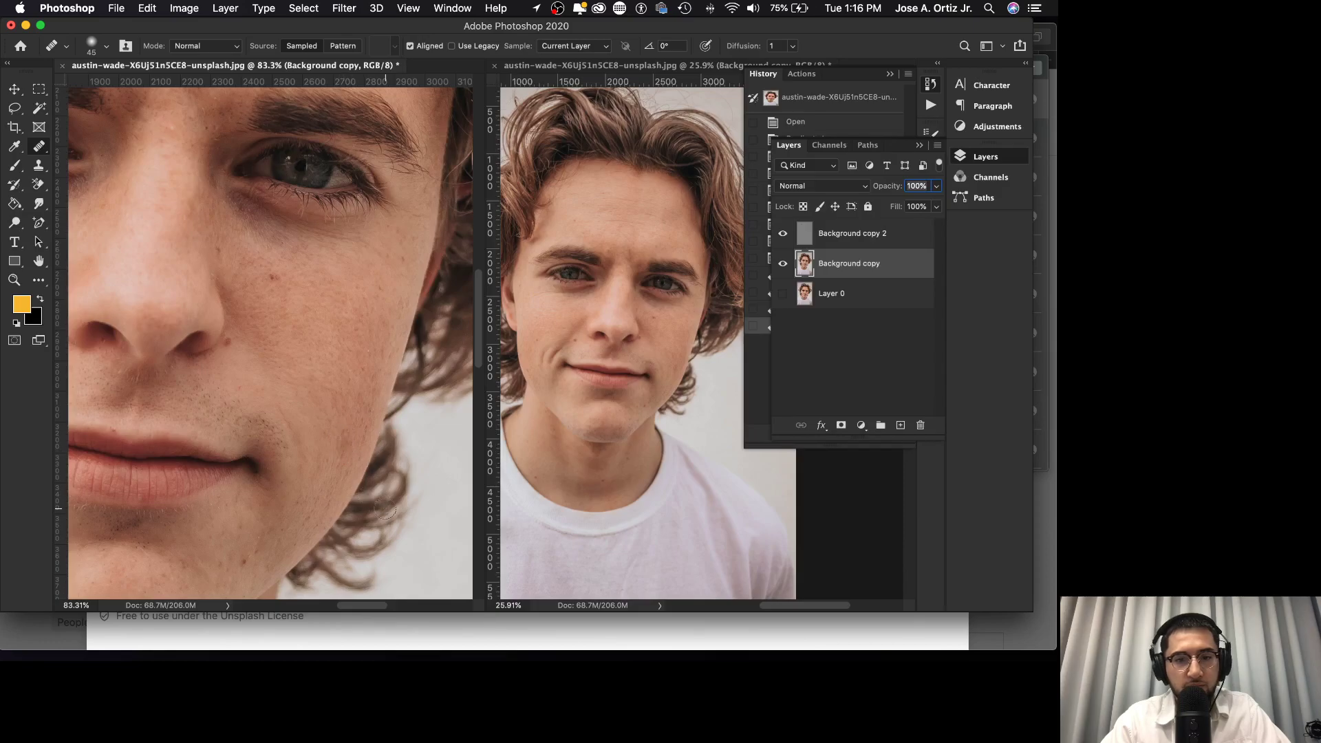
left_click(333, 437)
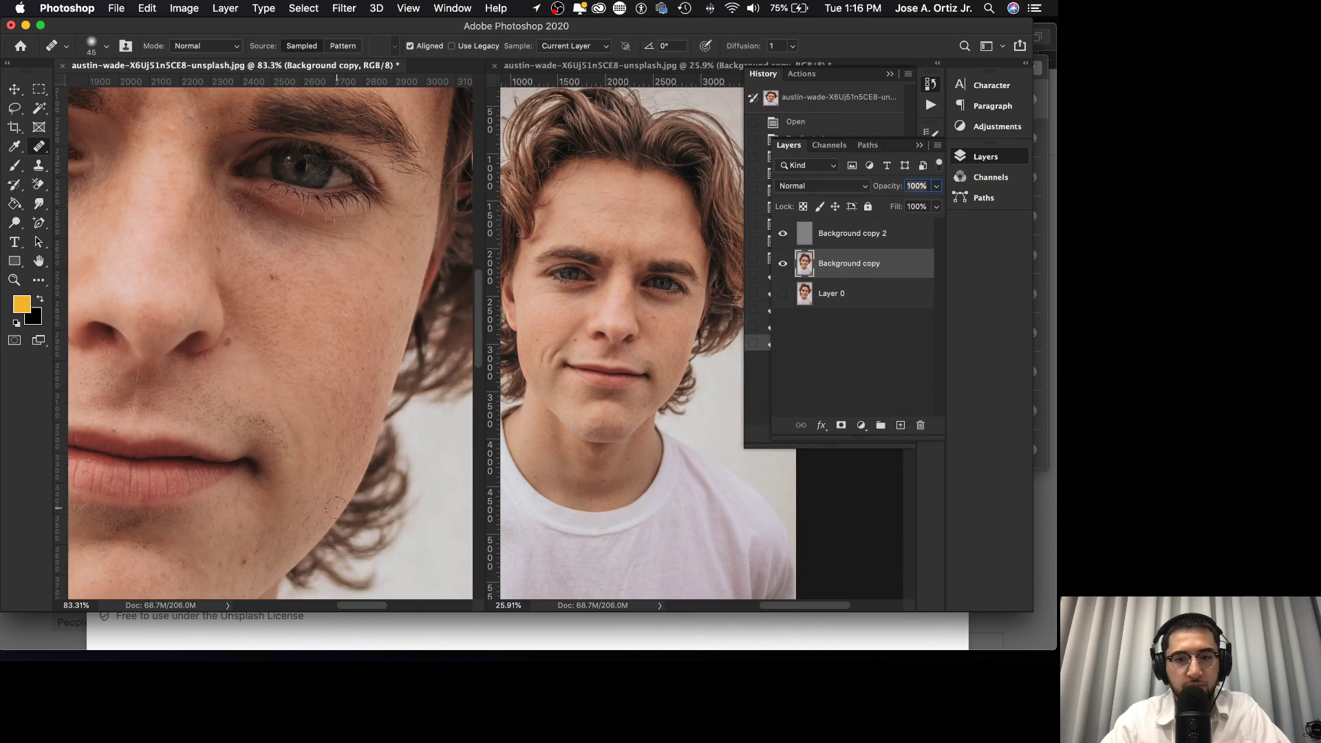
- Collapse the layer list and compare the lower cheek before and after healing, alternating between the last Layer Order and final Healing Brush states
left_click(920, 145)
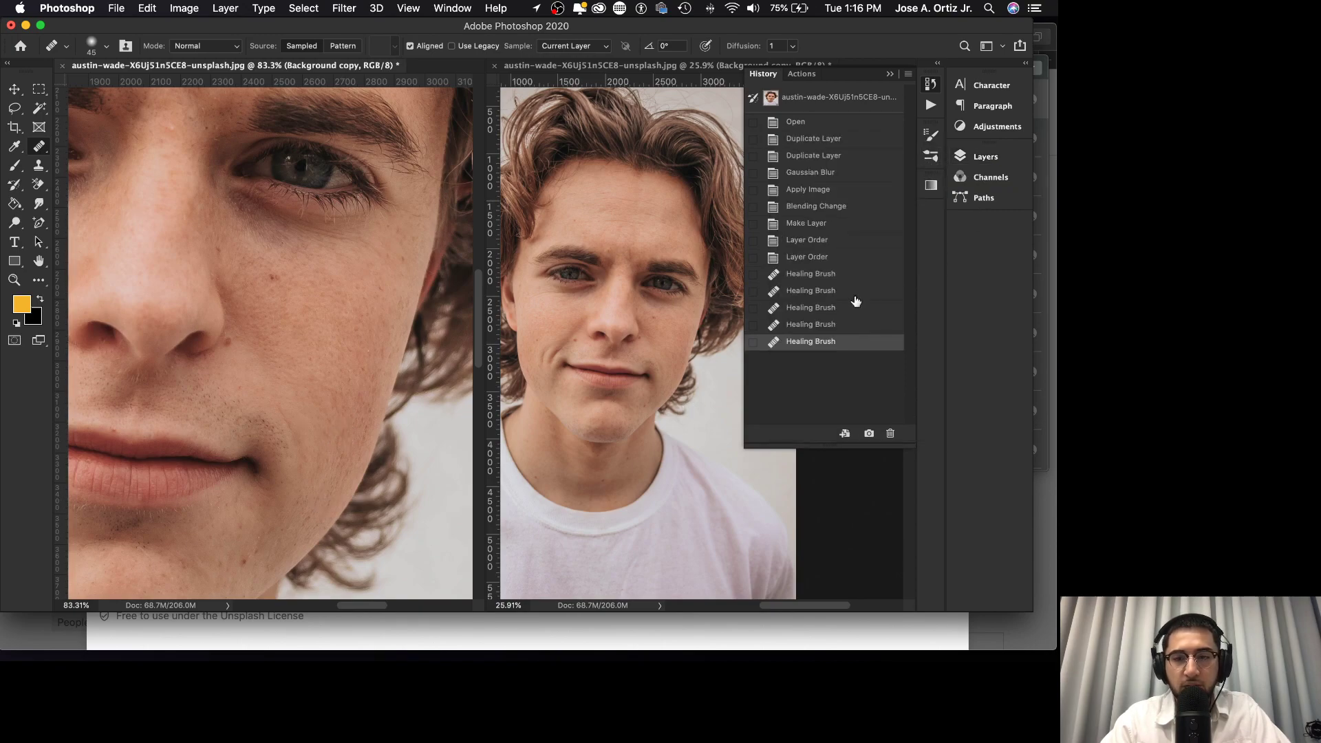
left_click(816, 265)
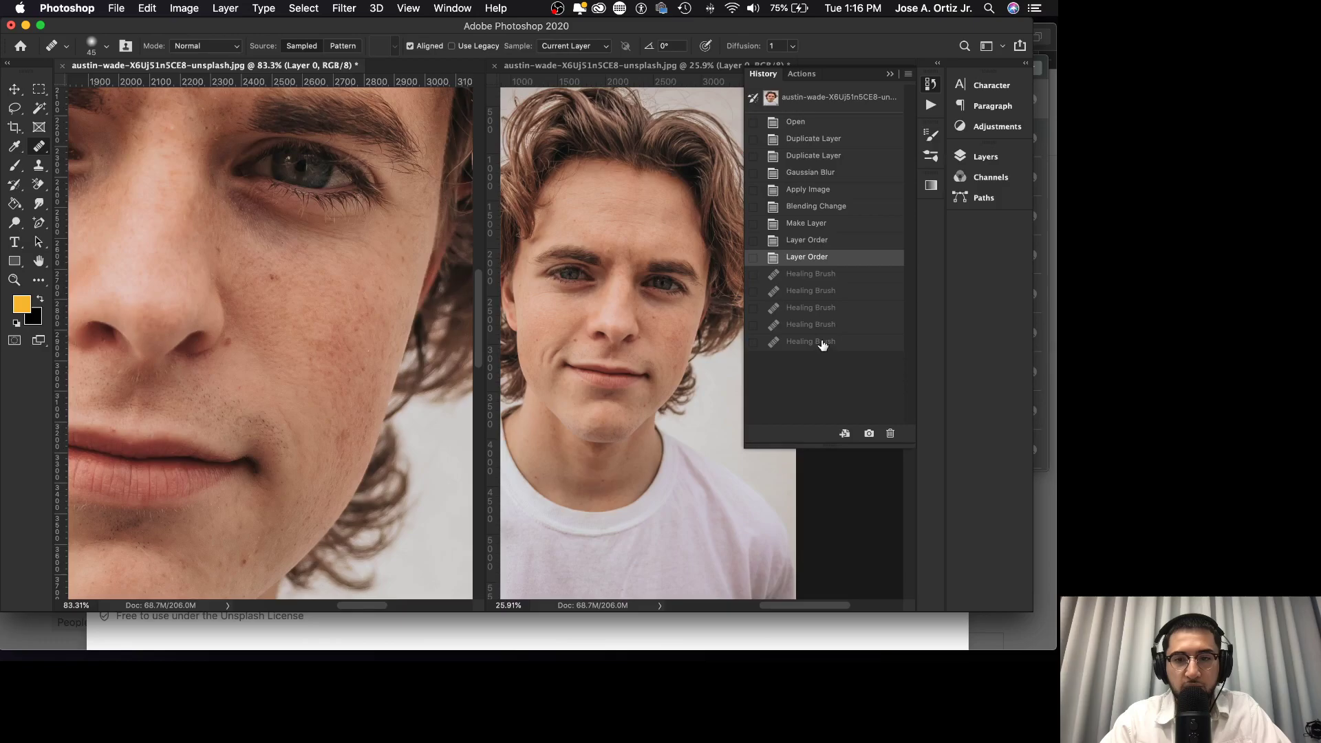
left_click(823, 343)
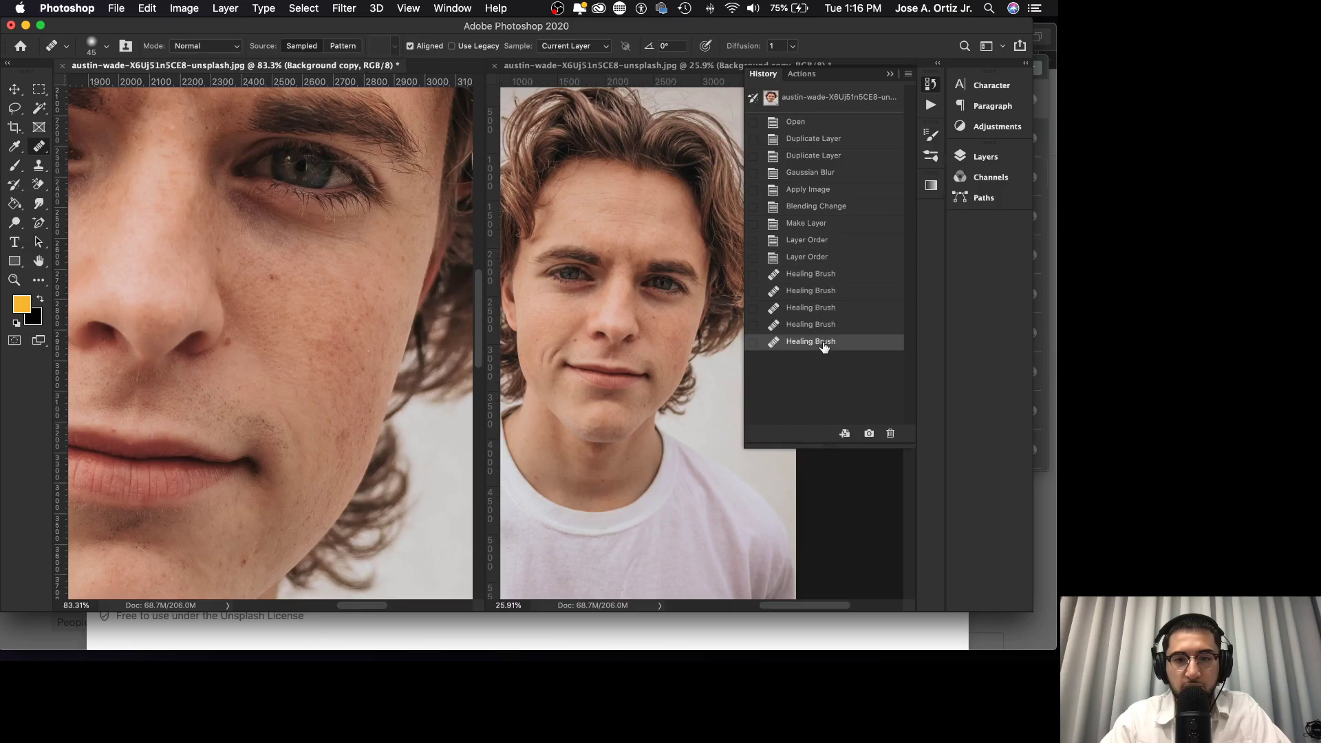
left_click(816, 261)
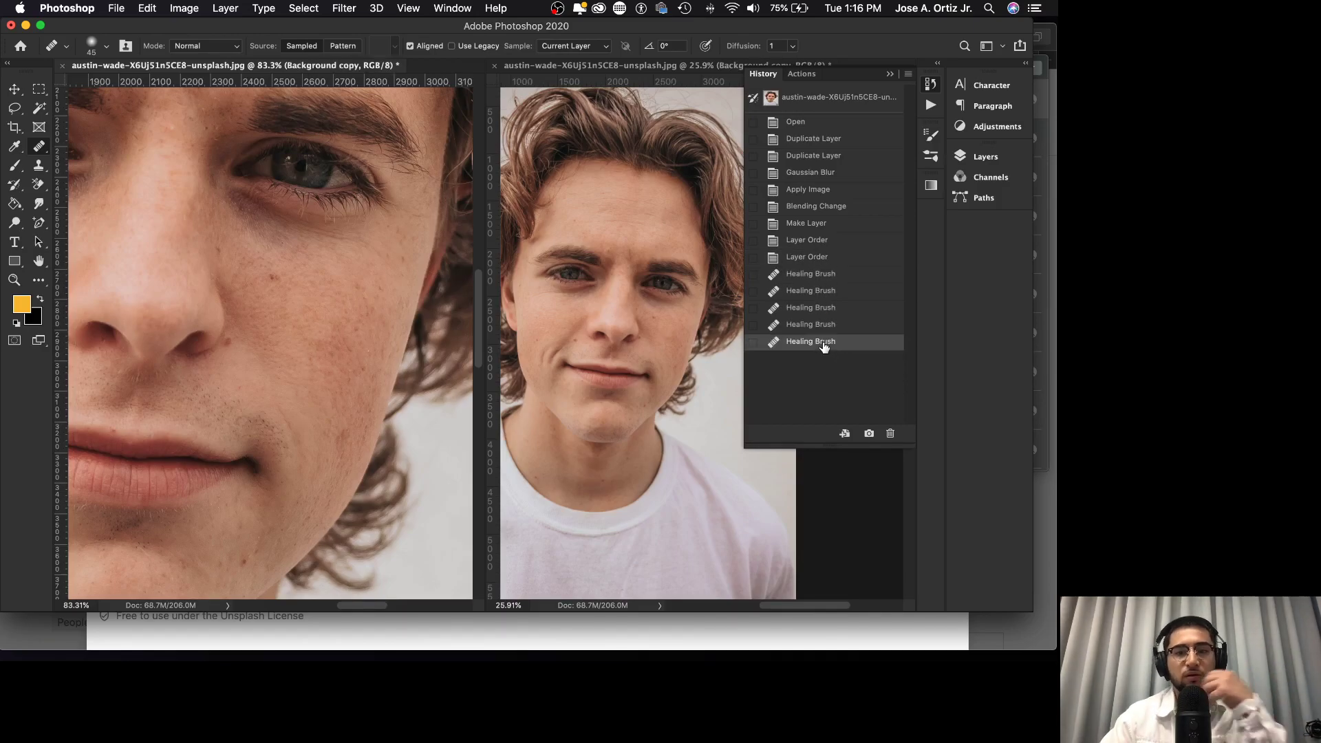
left_click(823, 343)
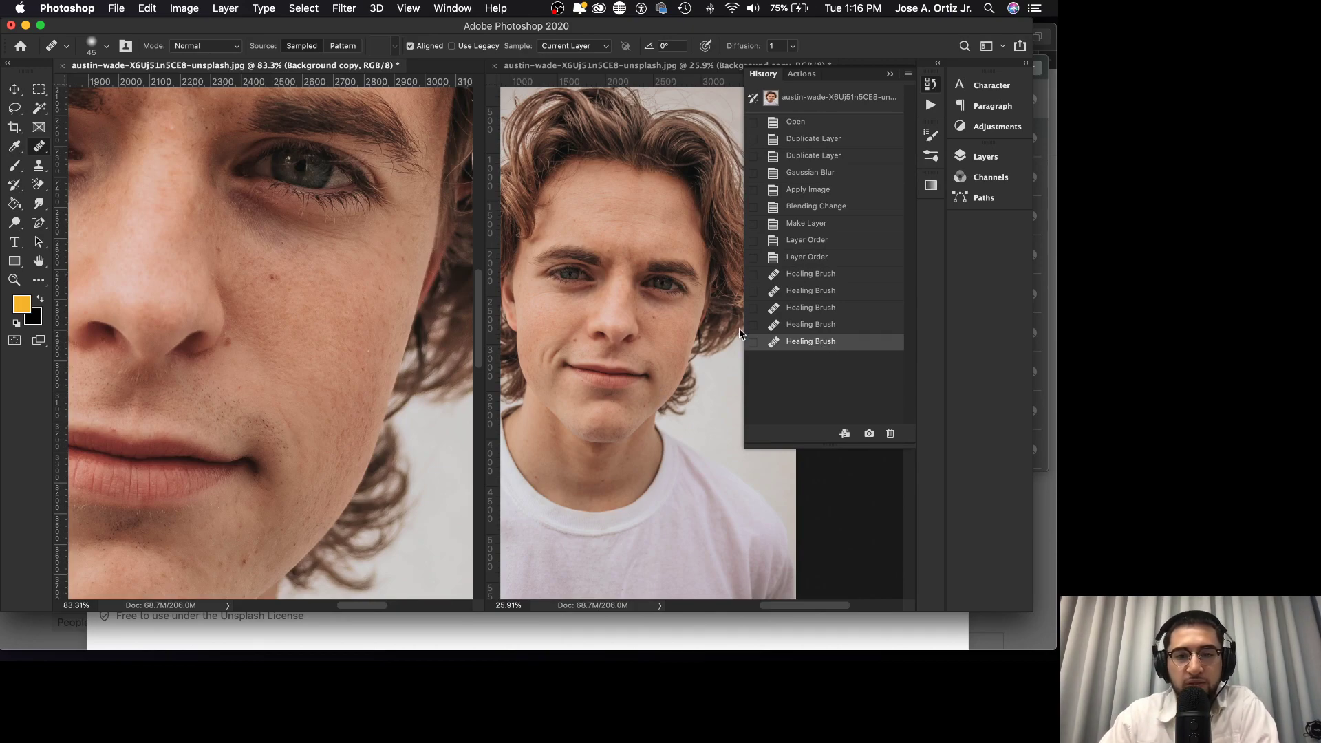
left_click(811, 259)
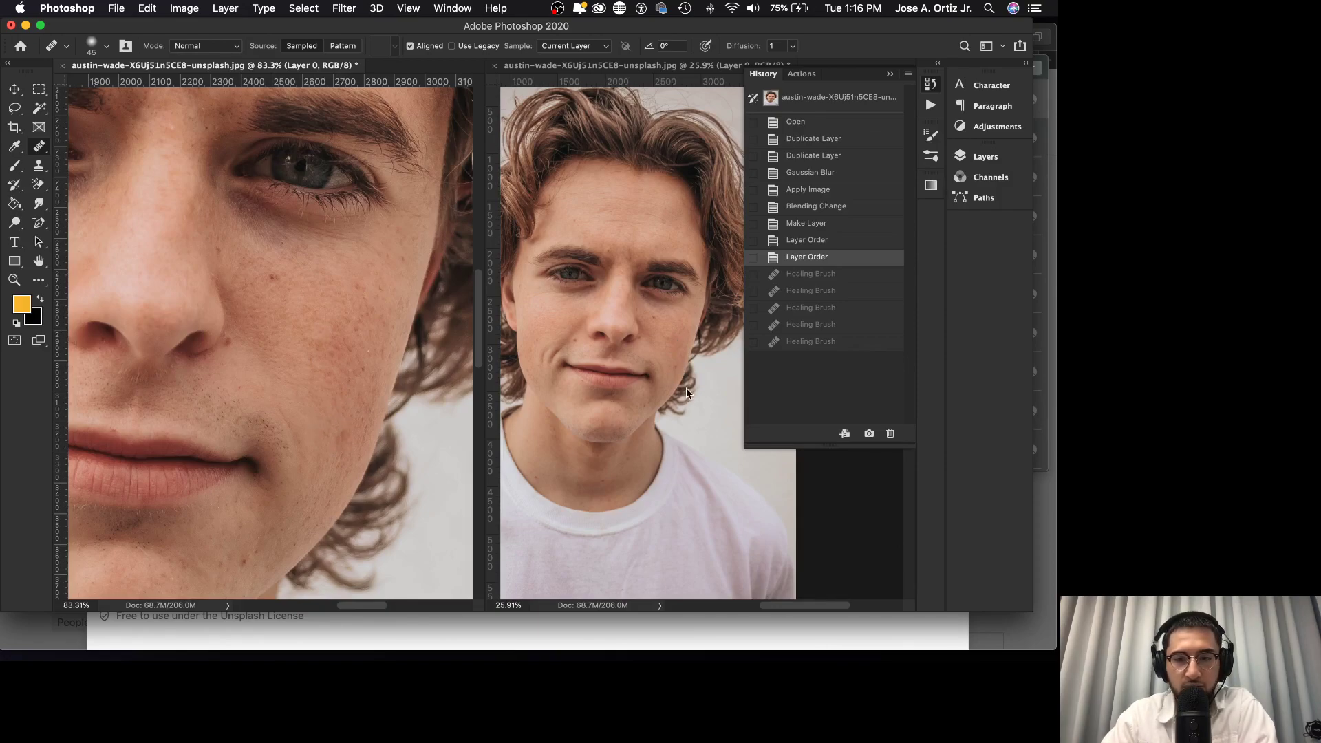
left_click(819, 343)
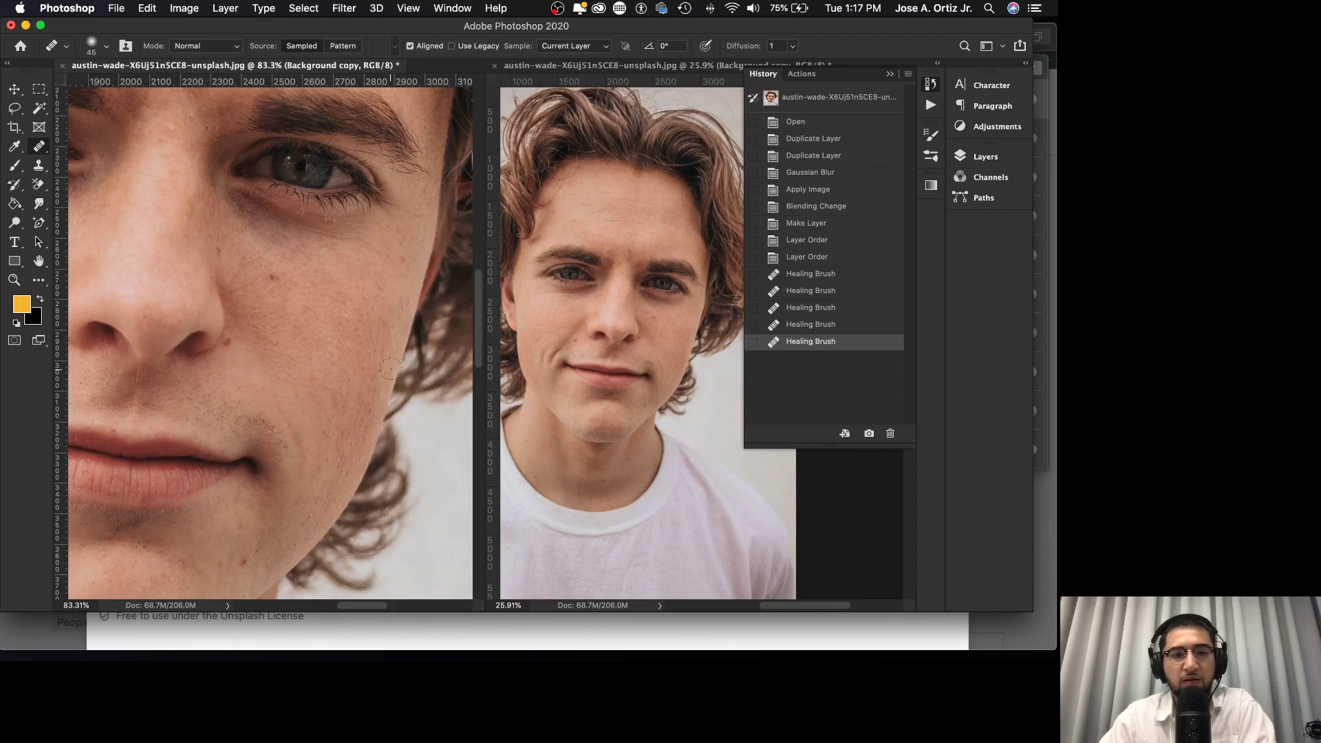
- Heal the reddish spot on the cheek beside the nose with the Healing Brush, working at about 103% zoom in the close-up window
scroll(371, 341, "left", 3)
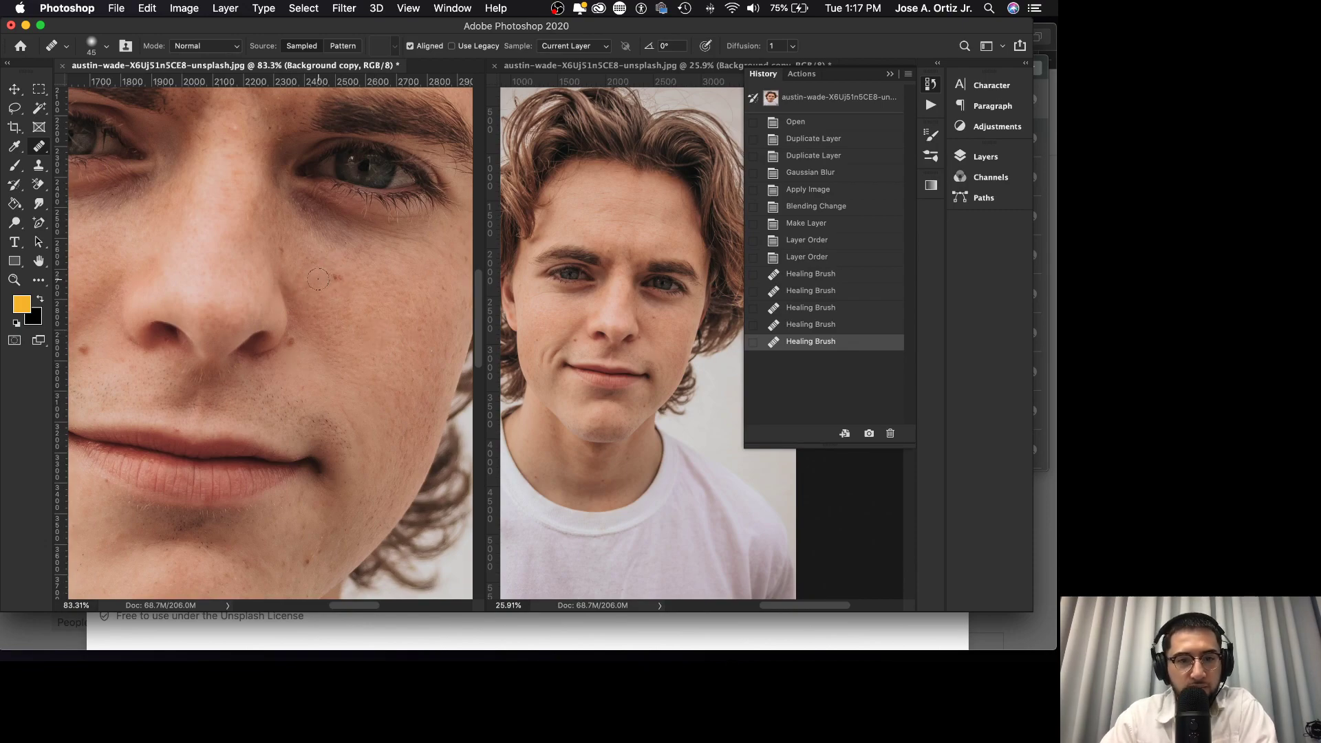
key("z")
left_click_drag(333, 276, 431, 276)
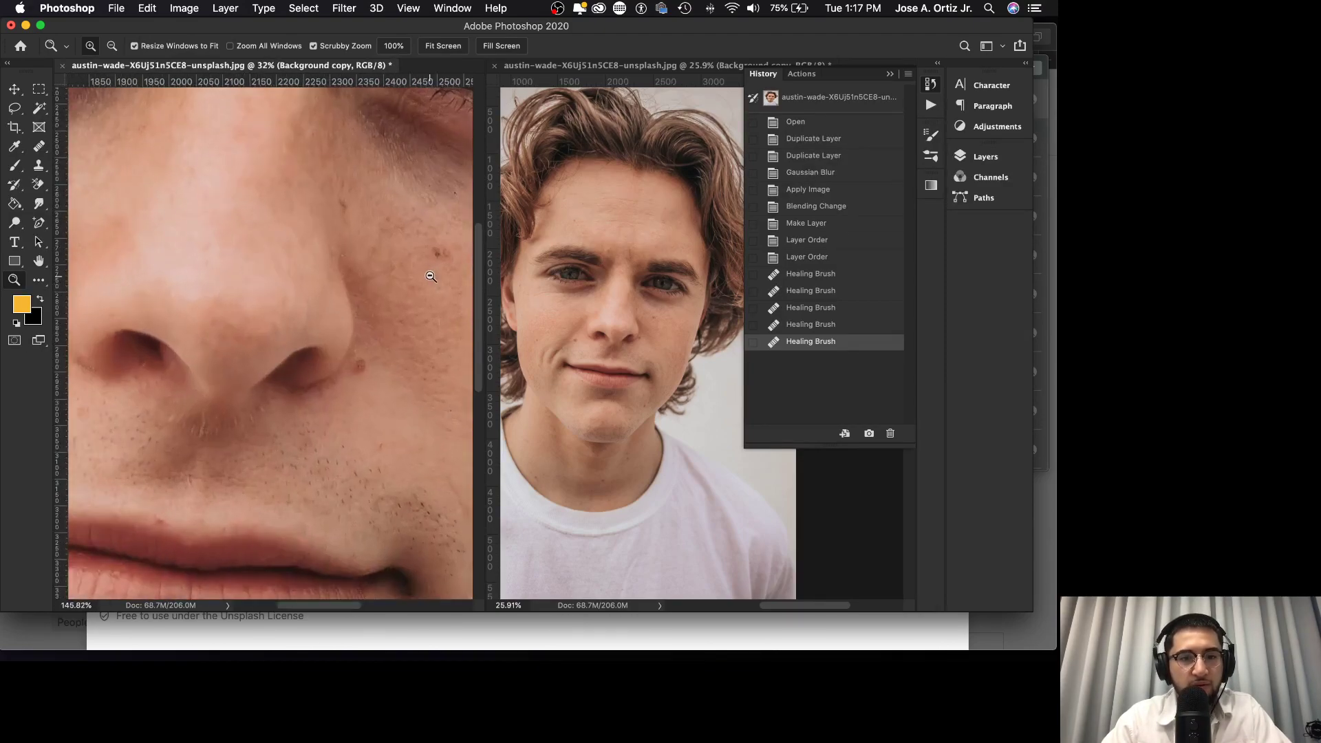
scroll(429, 273, "right", 5)
mouse_move(347, 259)
left_mouse_down()
mouse_move(436, 243)
mouse_move(342, 257)
left_mouse_up()
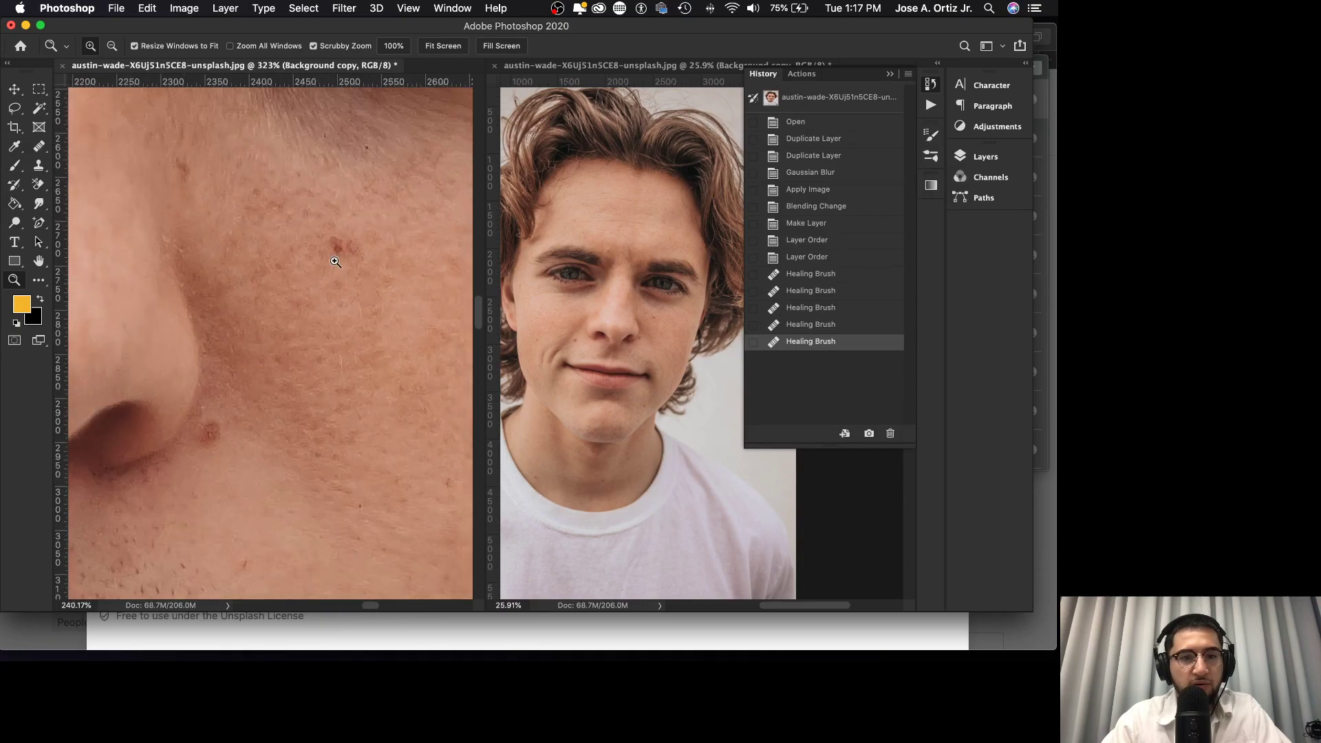
scroll(343, 257, "down", 8)
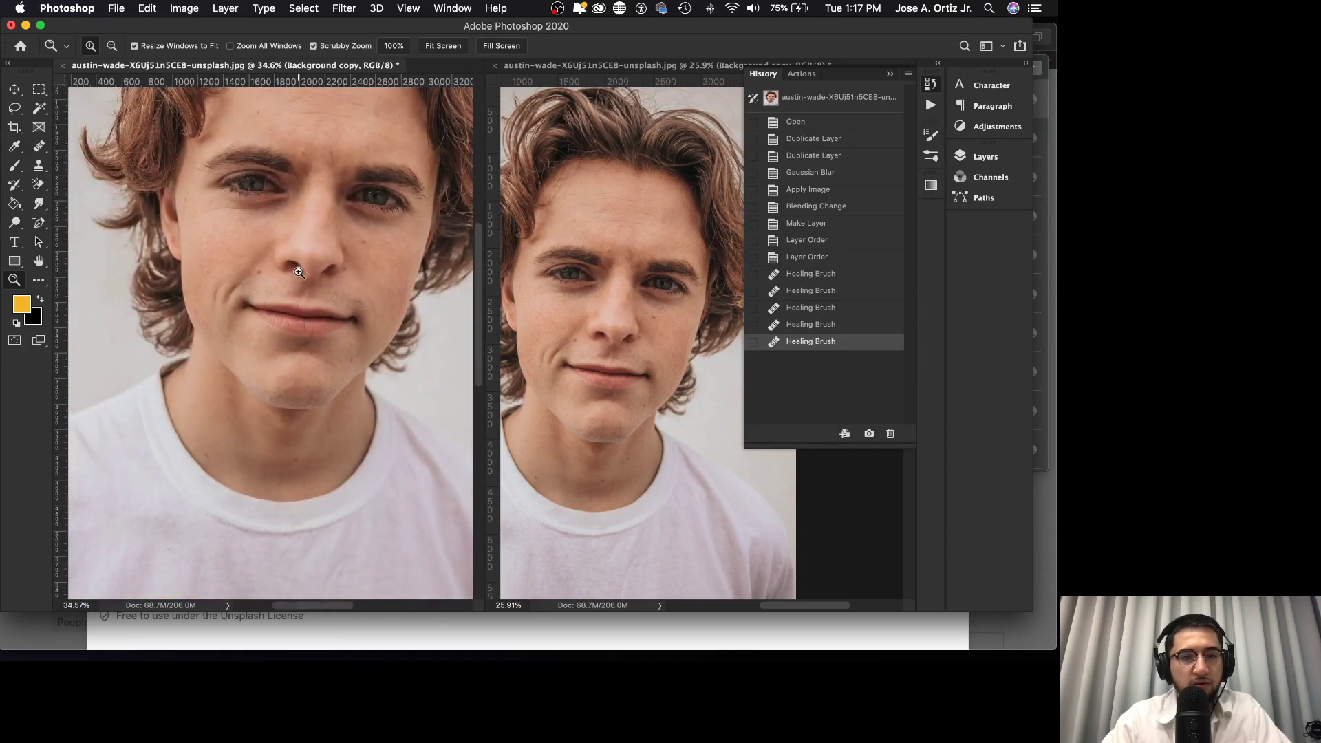
scroll(299, 273, "up", 4)
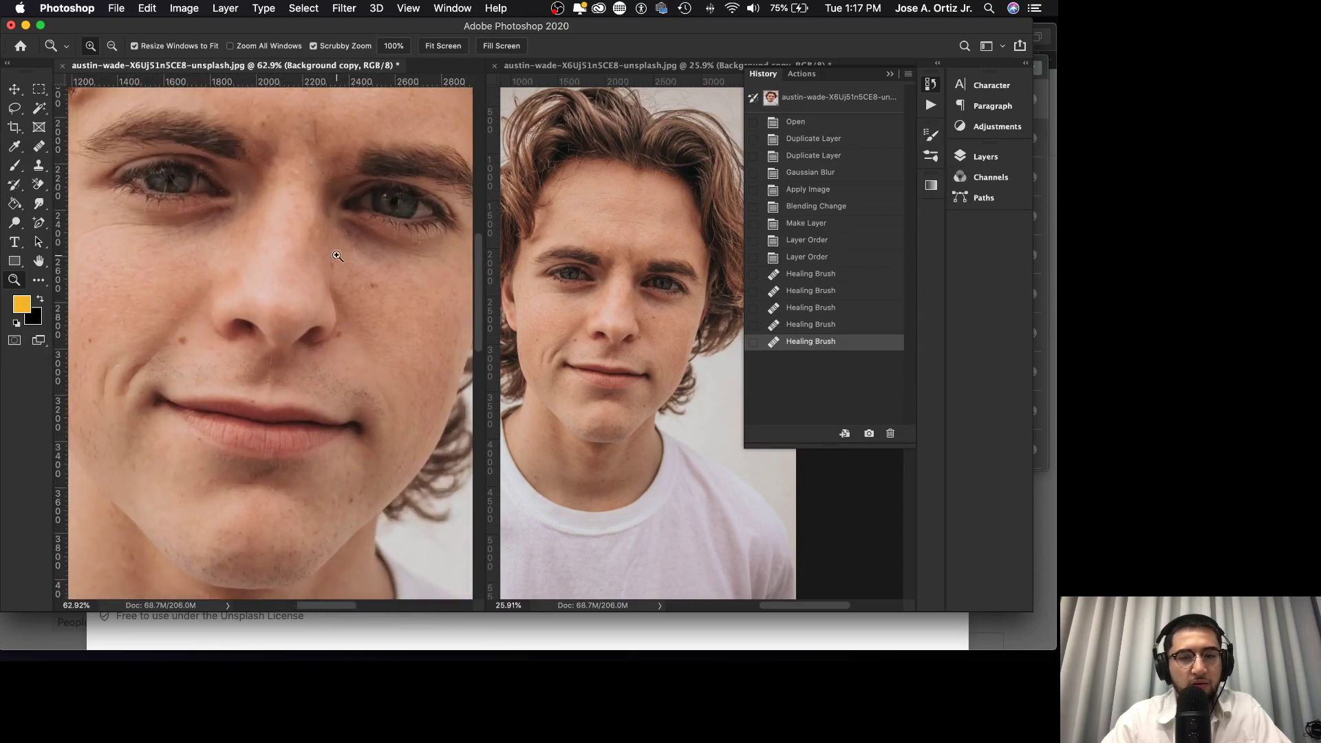
scroll(332, 257, "up", 3)
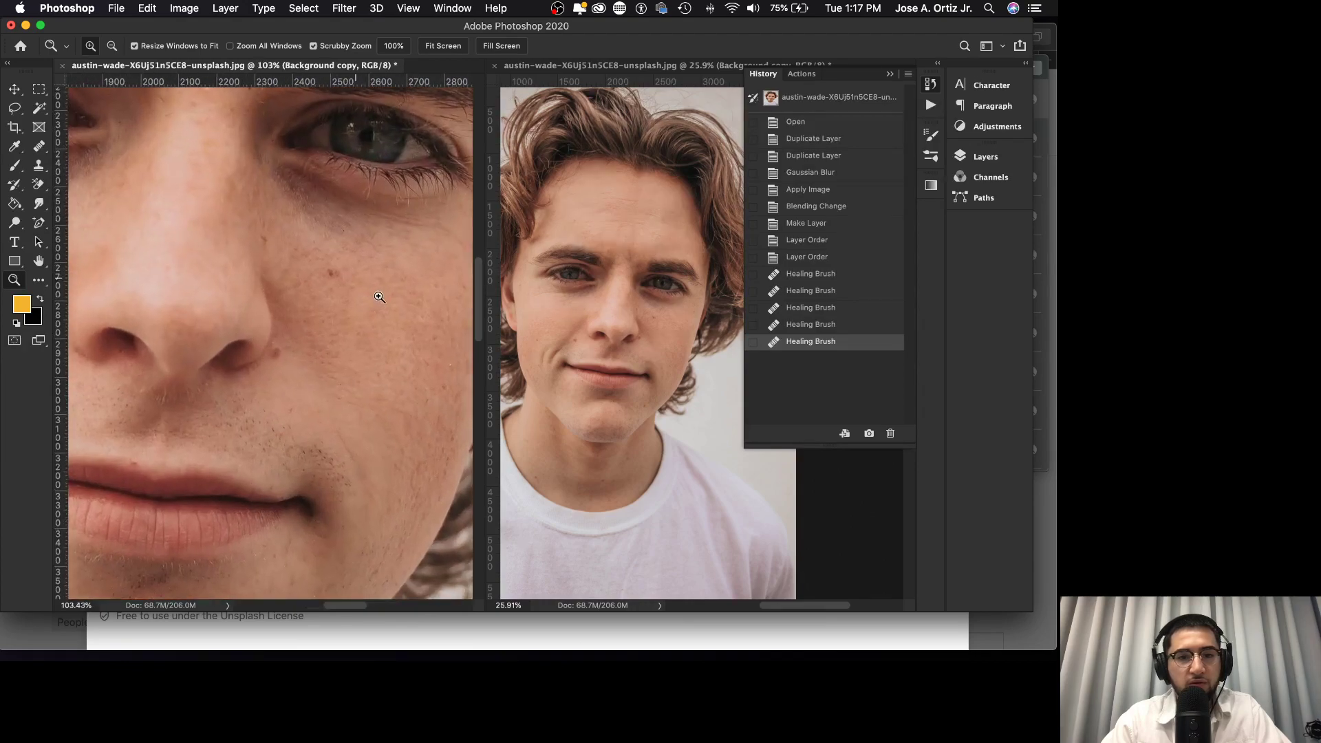
left_click(39, 146)
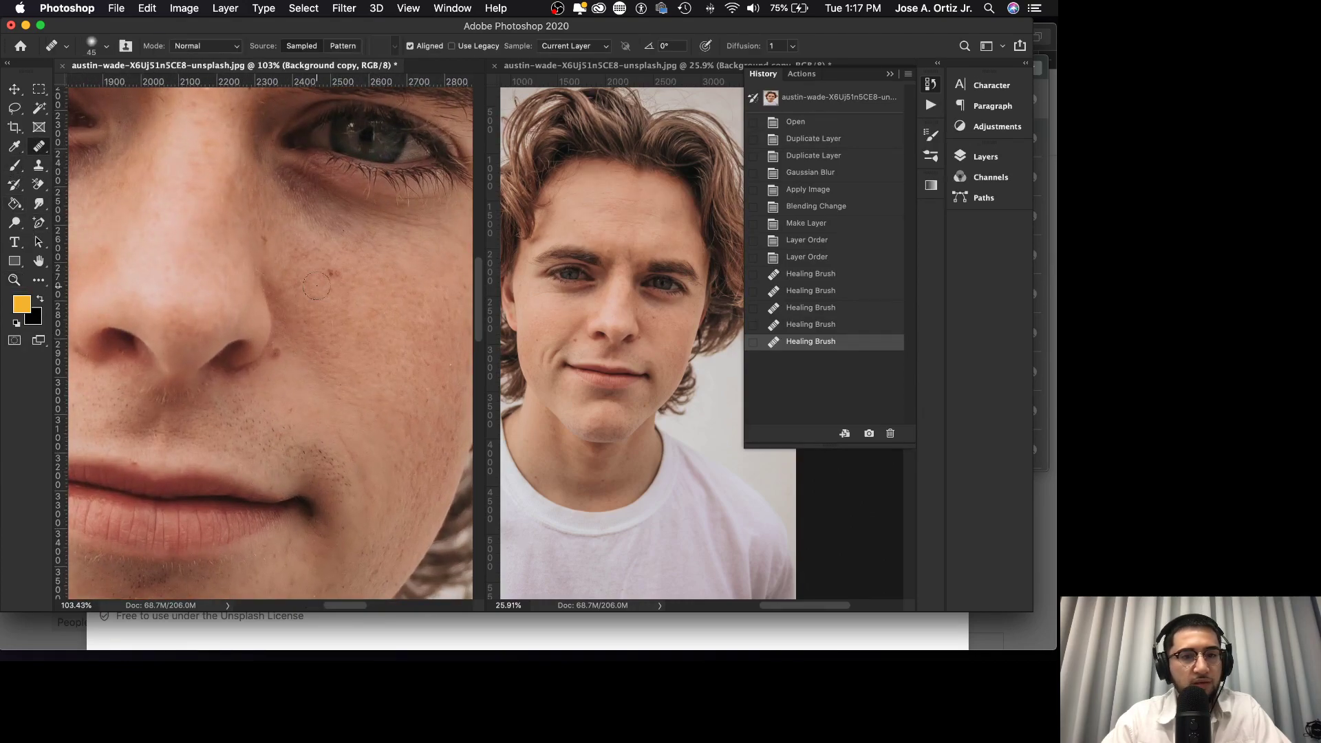
left_click(358, 295)
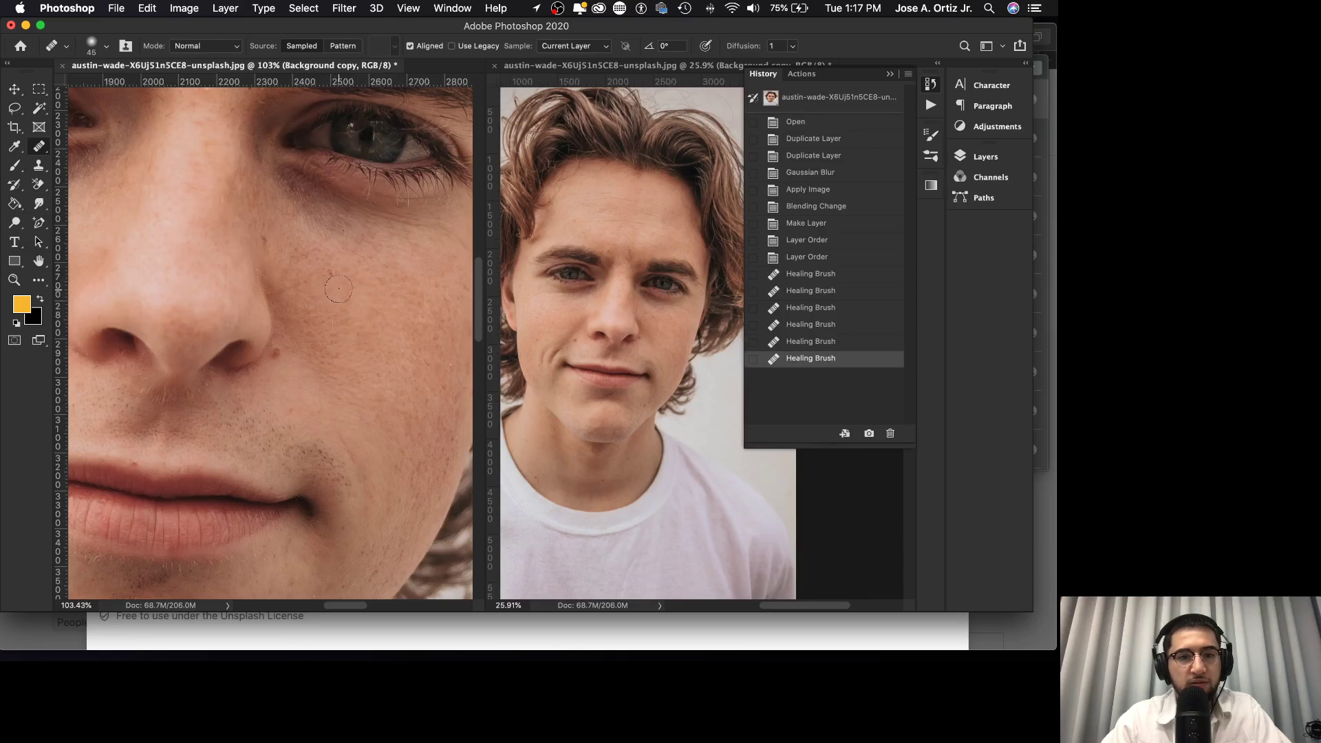
left_click(351, 296)
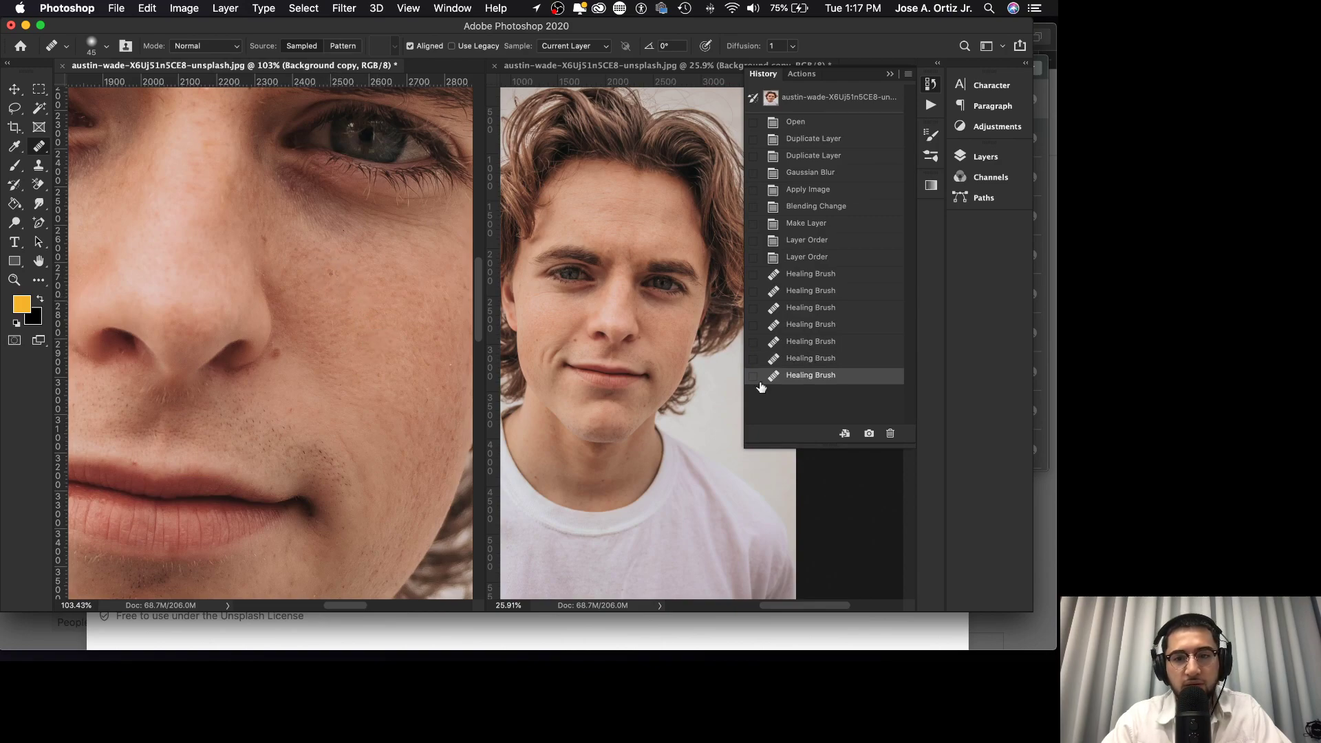
- Compare the healed cheek spot with the unhealed skin using the last Layer Order state, ending on the newest Healing Brush state
left_click(822, 260)
left_click(818, 376)
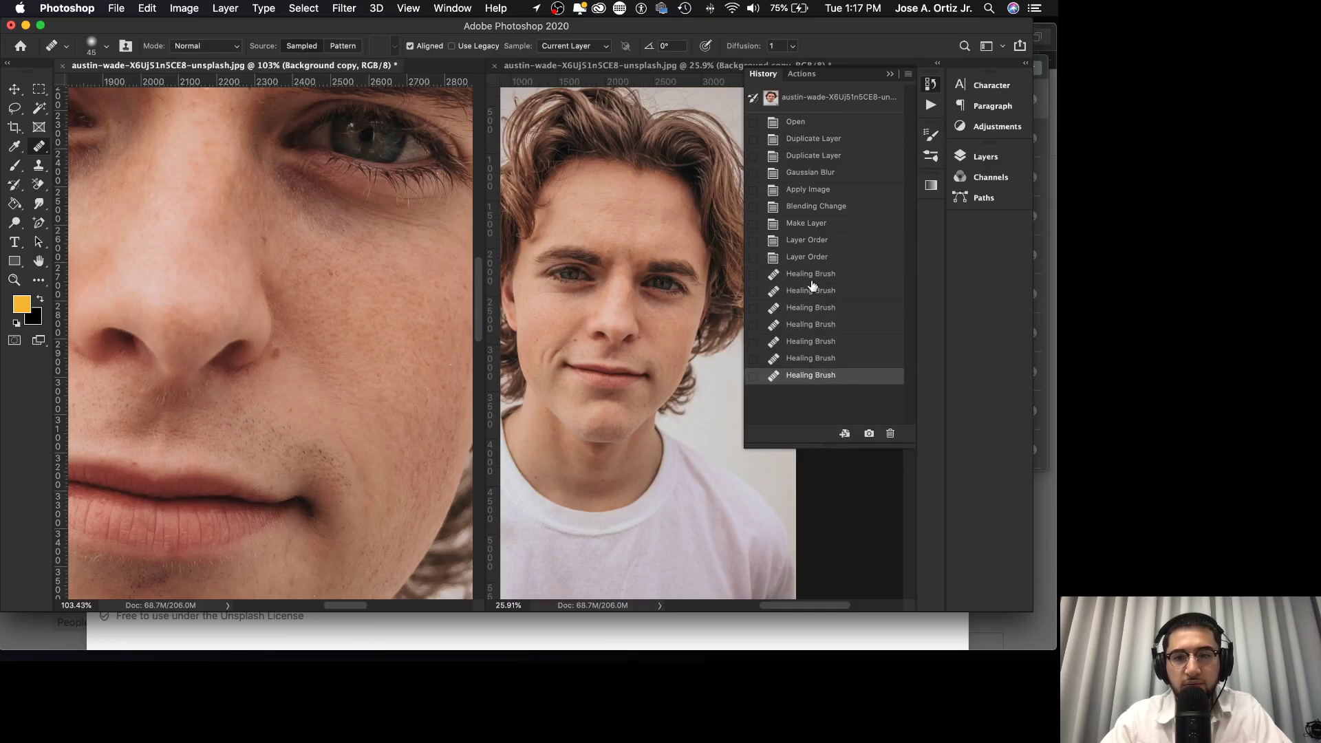
left_click(821, 259)
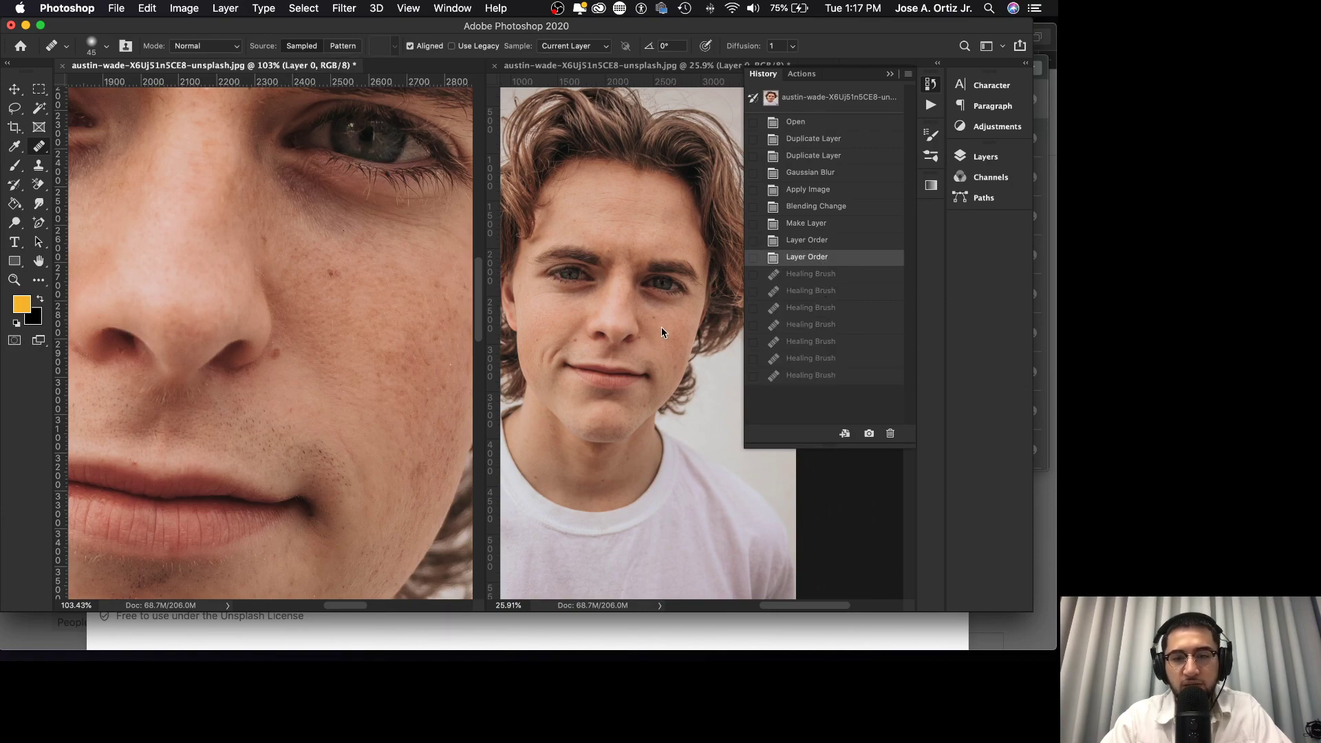
left_click(803, 378)
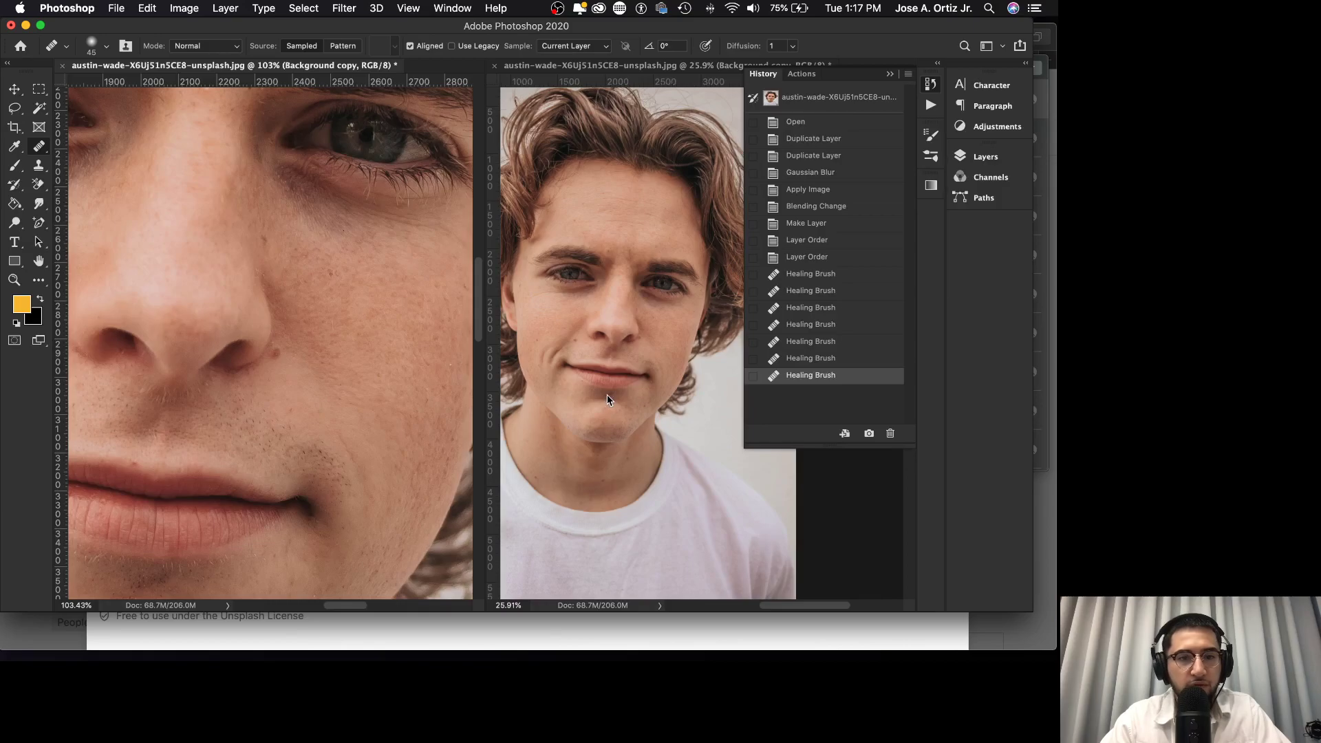
- Sample clean skin, heal the remaining redness around the cheek spot, and check it against the last Layer Order state
left_click(353, 281, "alt")
left_click_drag(329, 274, 352, 281)
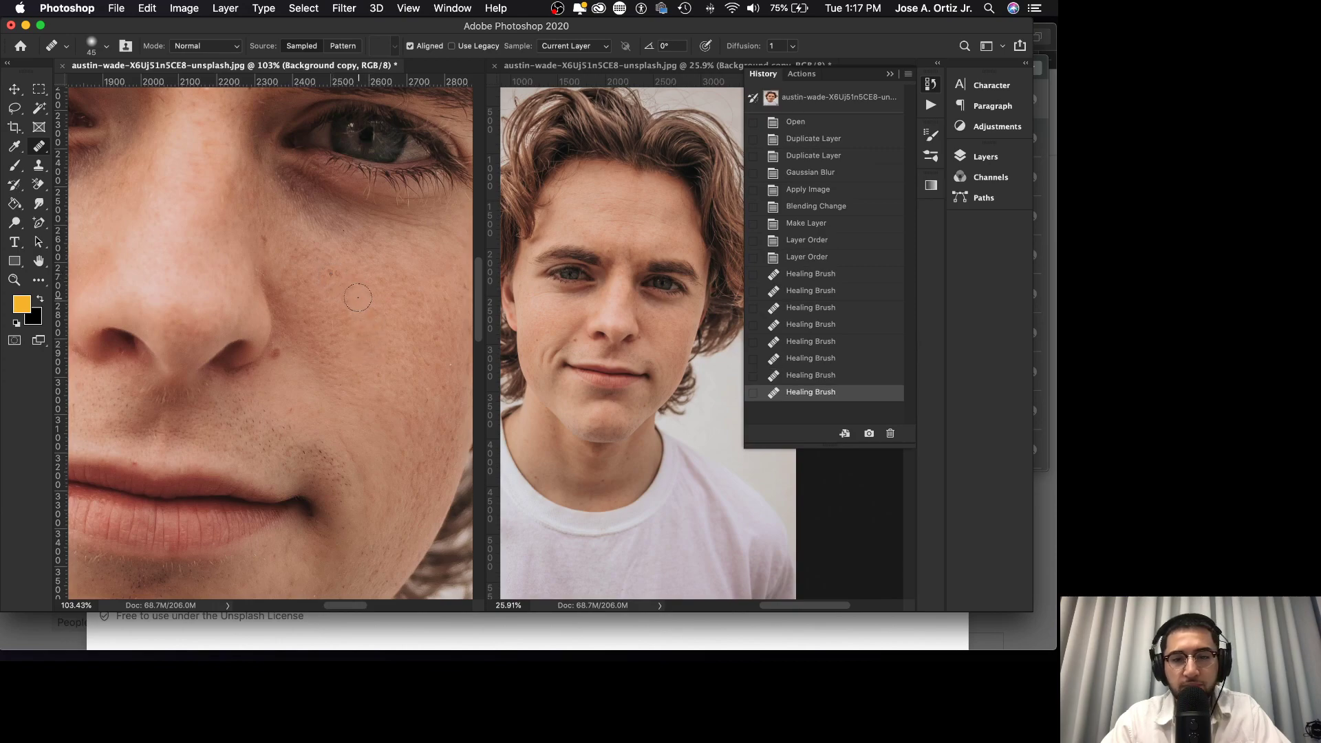
scroll(386, 288, "left", 5)
scroll(387, 287, "right", 5)
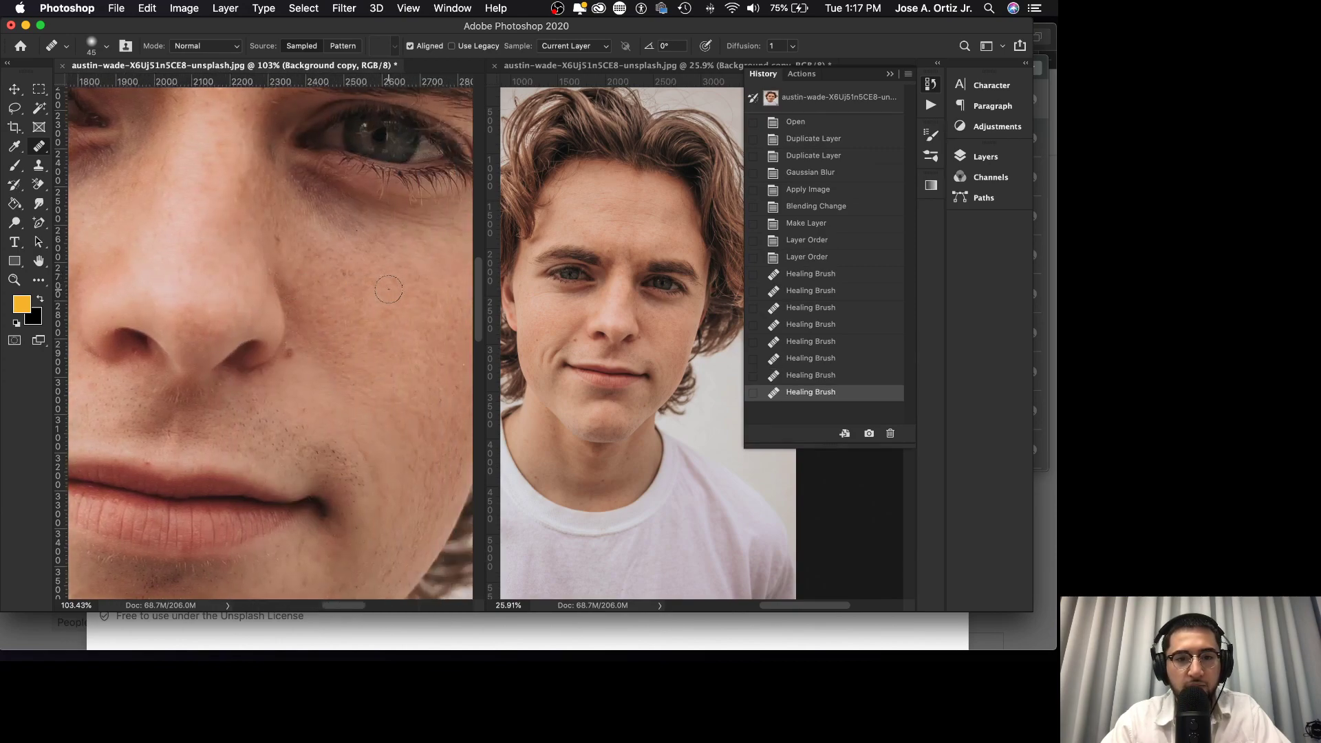
left_click_drag(343, 269, 342, 269)
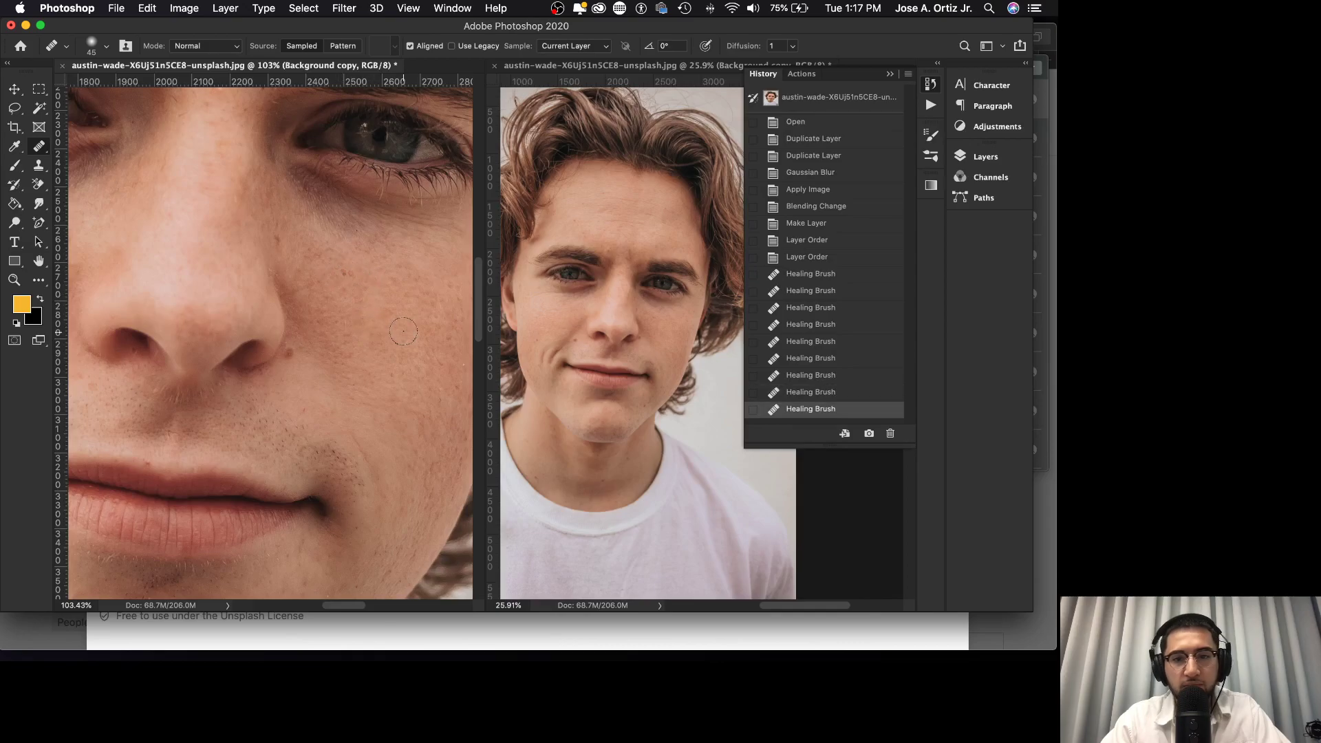
left_click(821, 259)
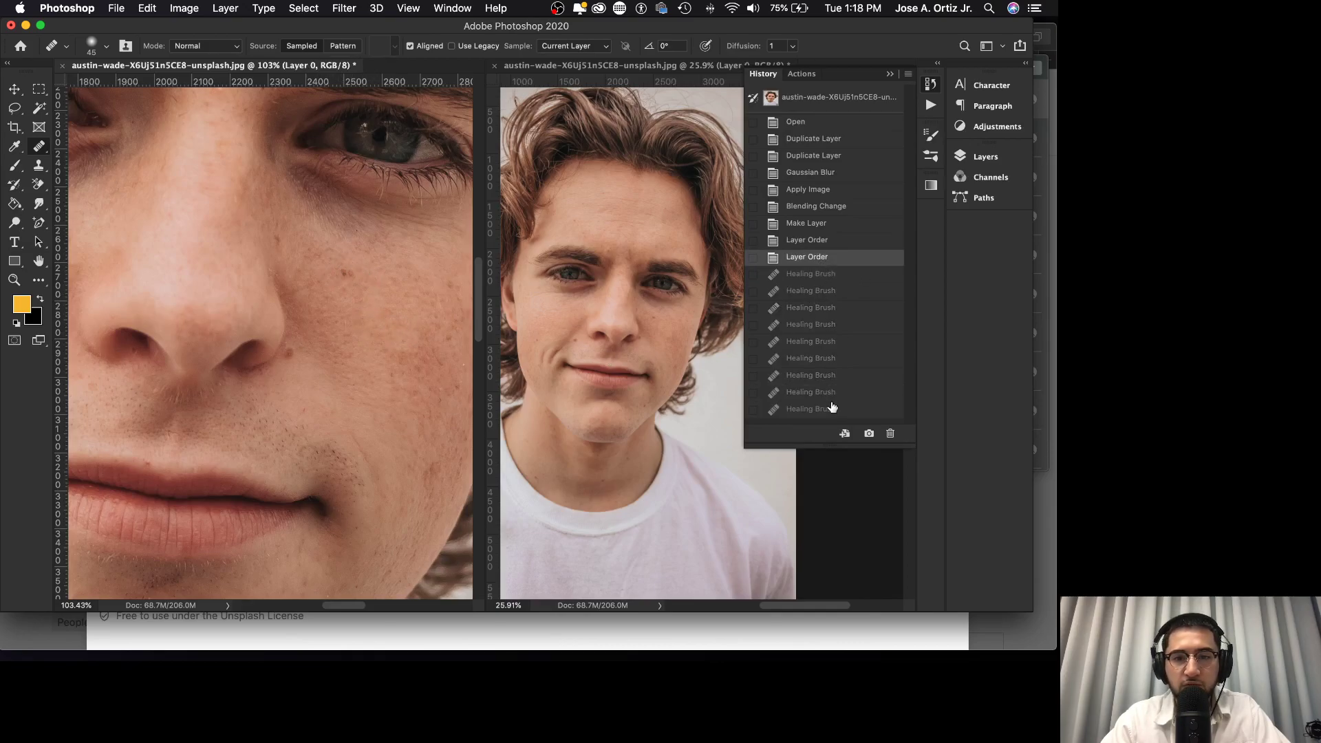
left_click(828, 410)
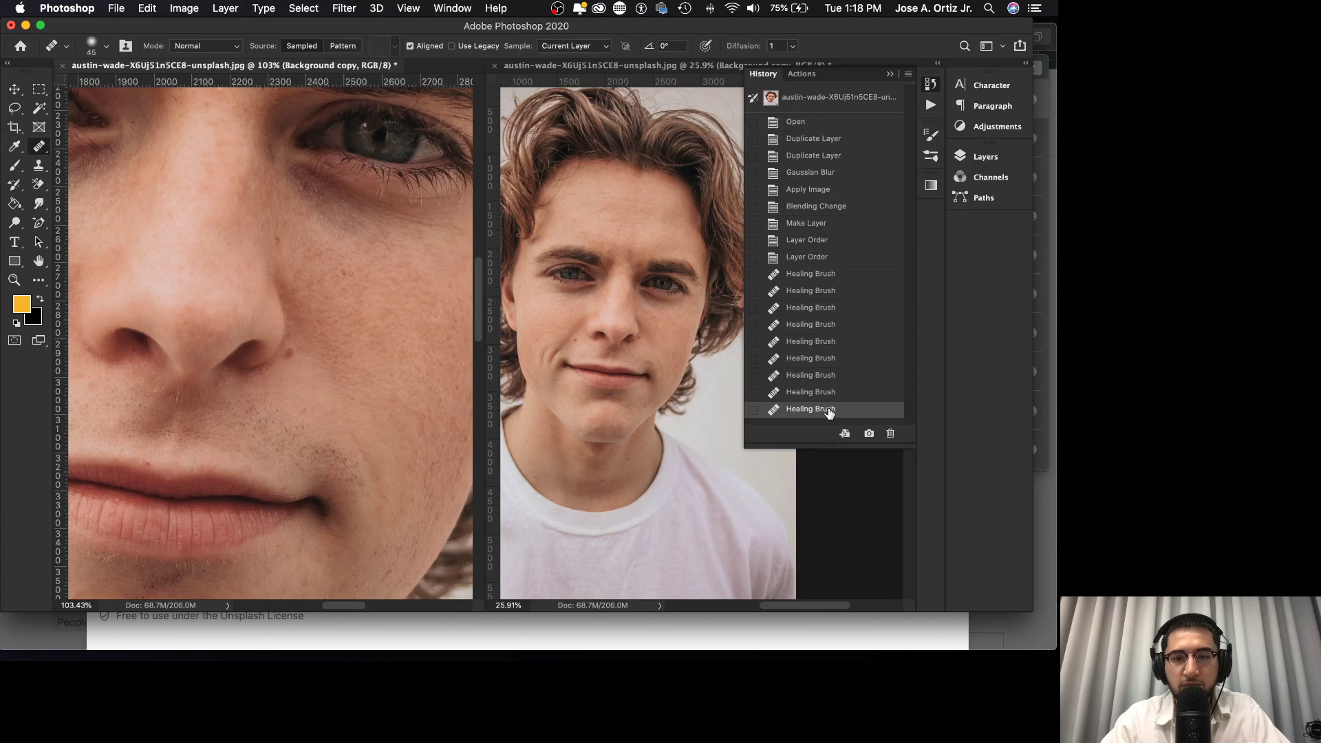
- Touch up the skin around the cheek spot below the eye with more healing strokes and compare it with the pre-healing state
scroll(322, 299, "right", 2)
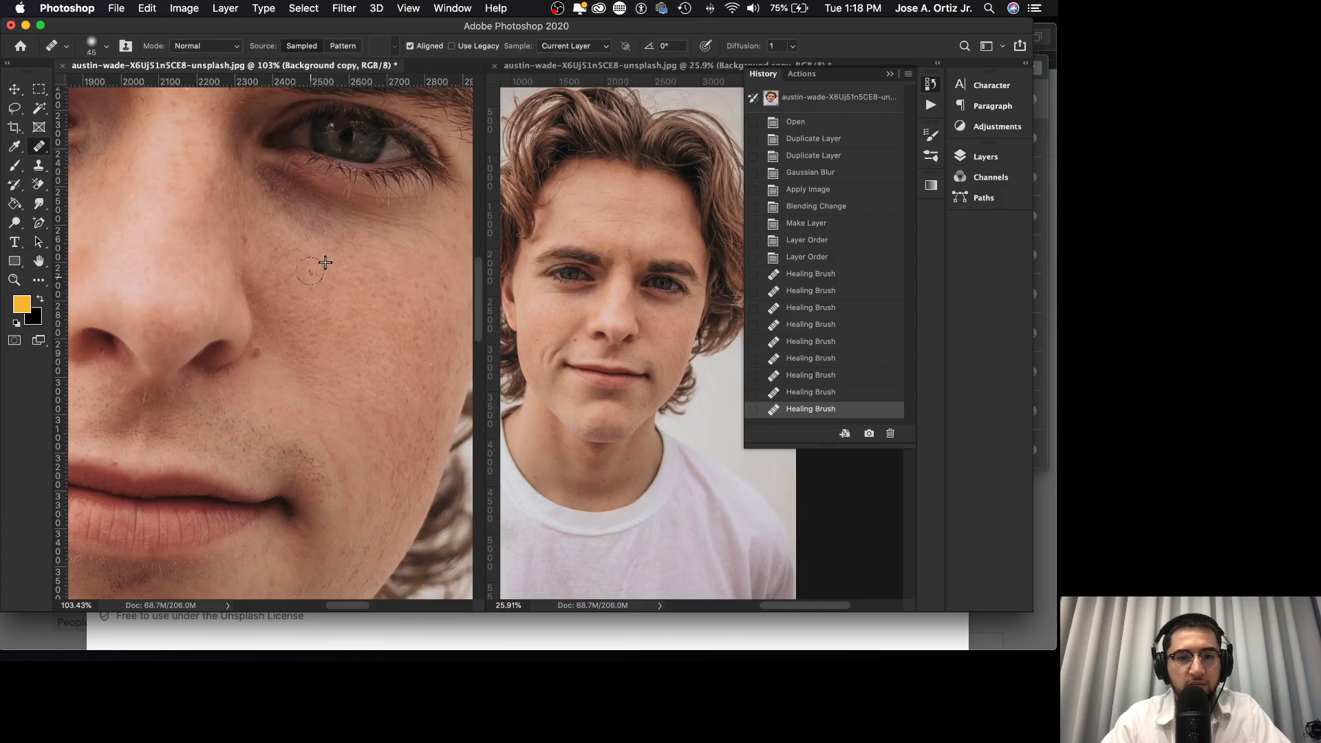
left_click(326, 269)
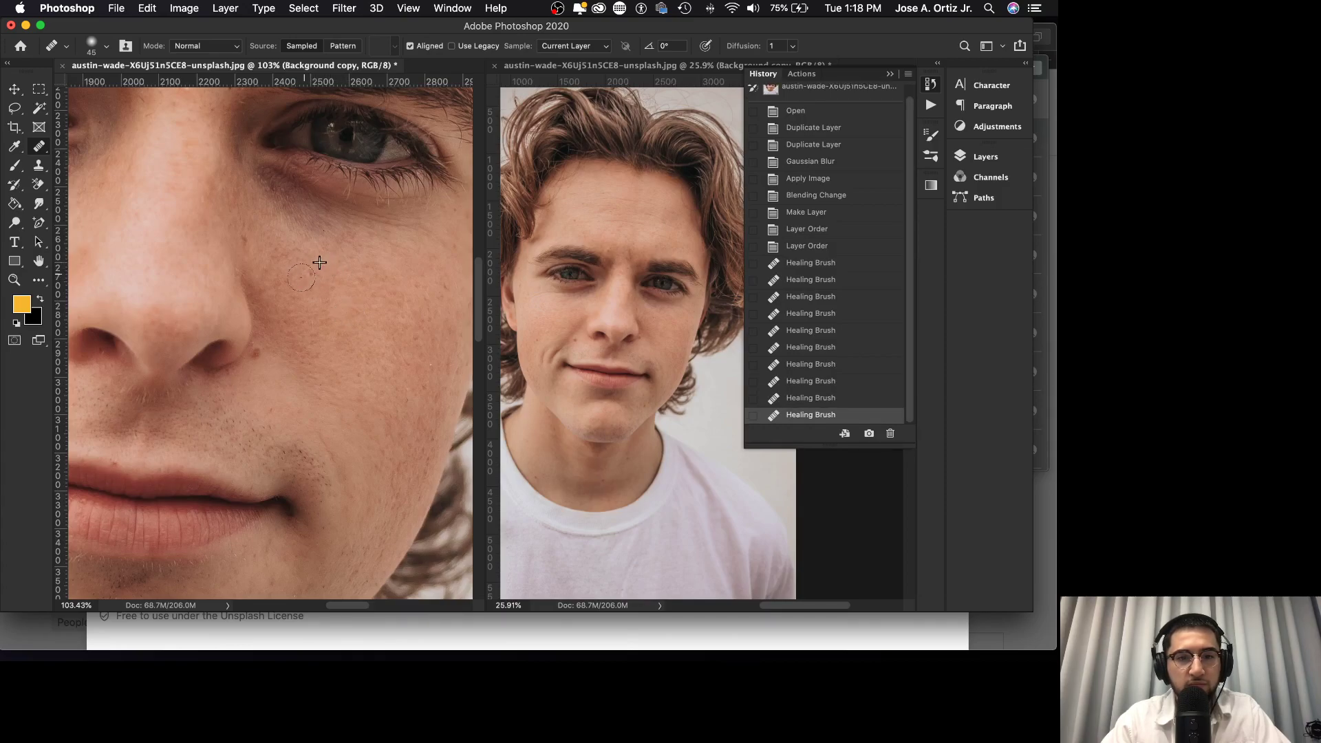
left_click(450, 377)
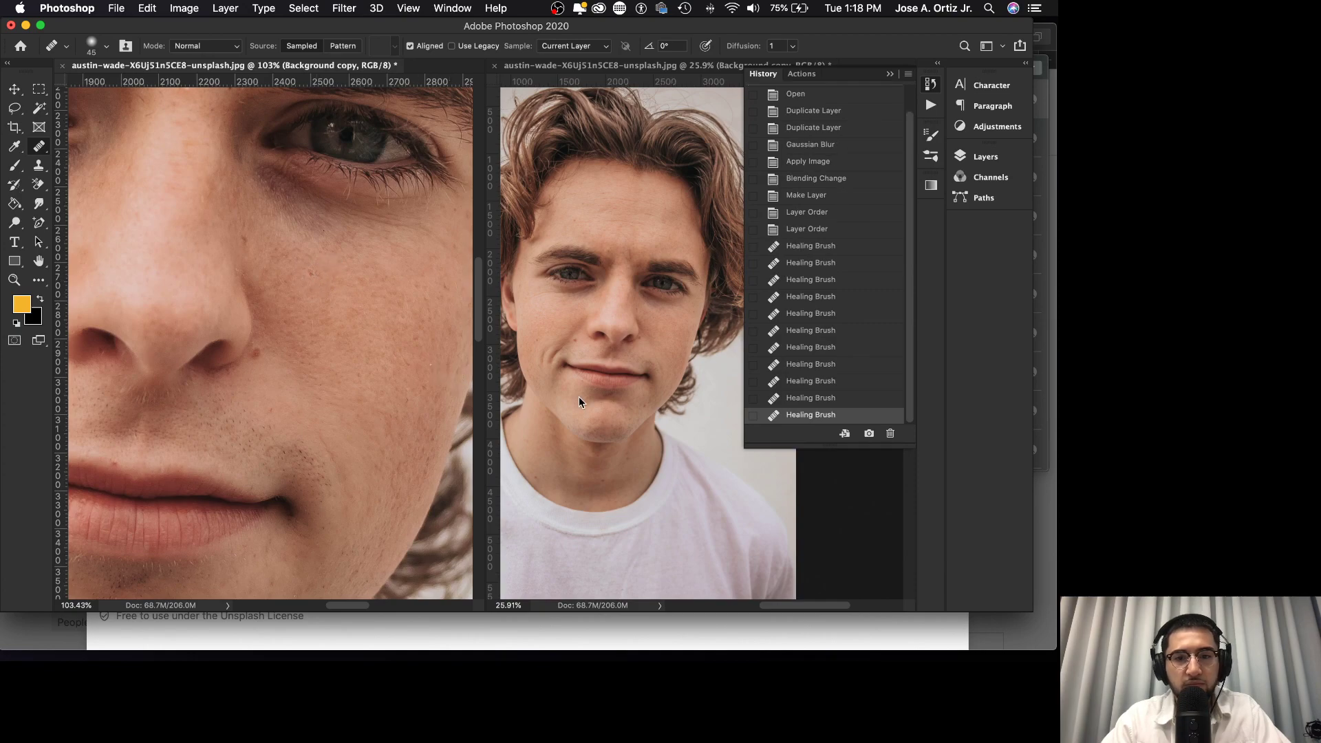
left_click(813, 229)
left_click(828, 415)
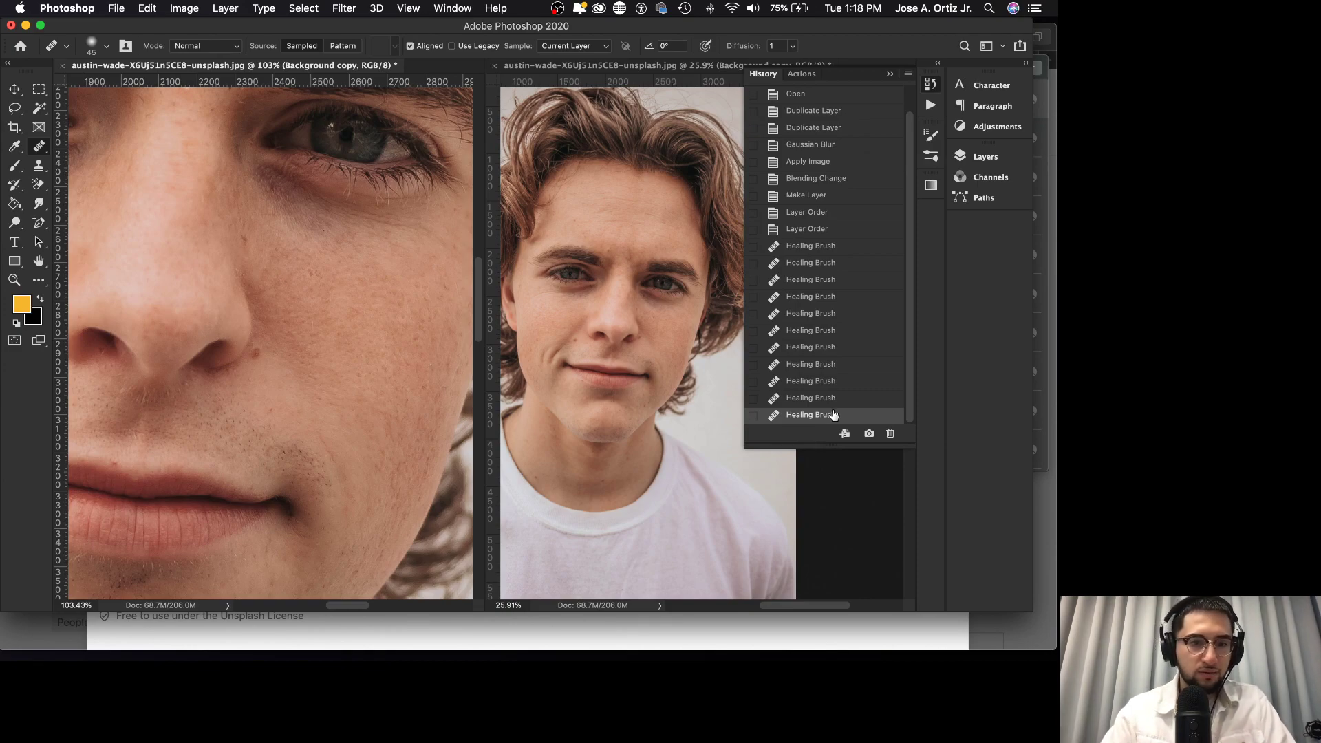
- Examine the skin tone across the nose, cheeks and area between the eyebrows at several zoom levels in the close-up window
scroll(394, 296, "left", 3)
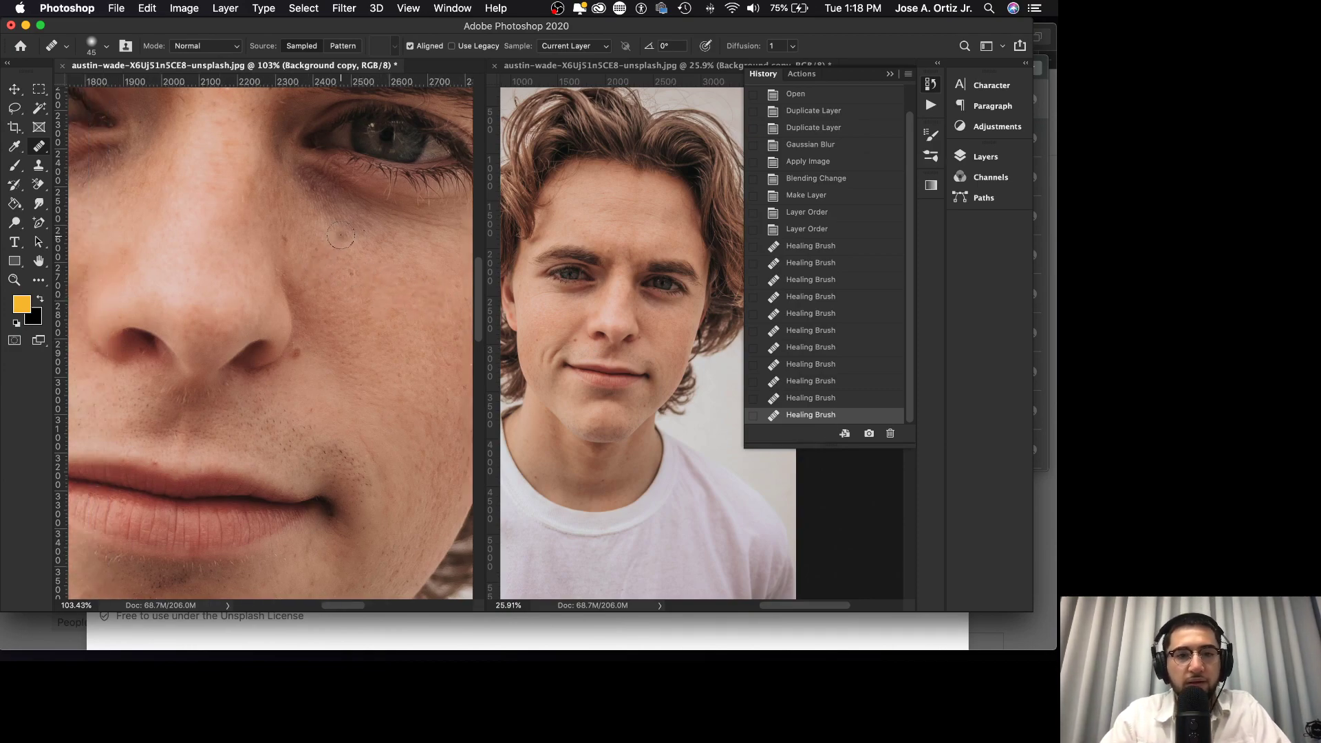
scroll(339, 234, "down", 2)
scroll(340, 236, "up", 4)
scroll(340, 236, "left", 3)
scroll(341, 236, "up", 1)
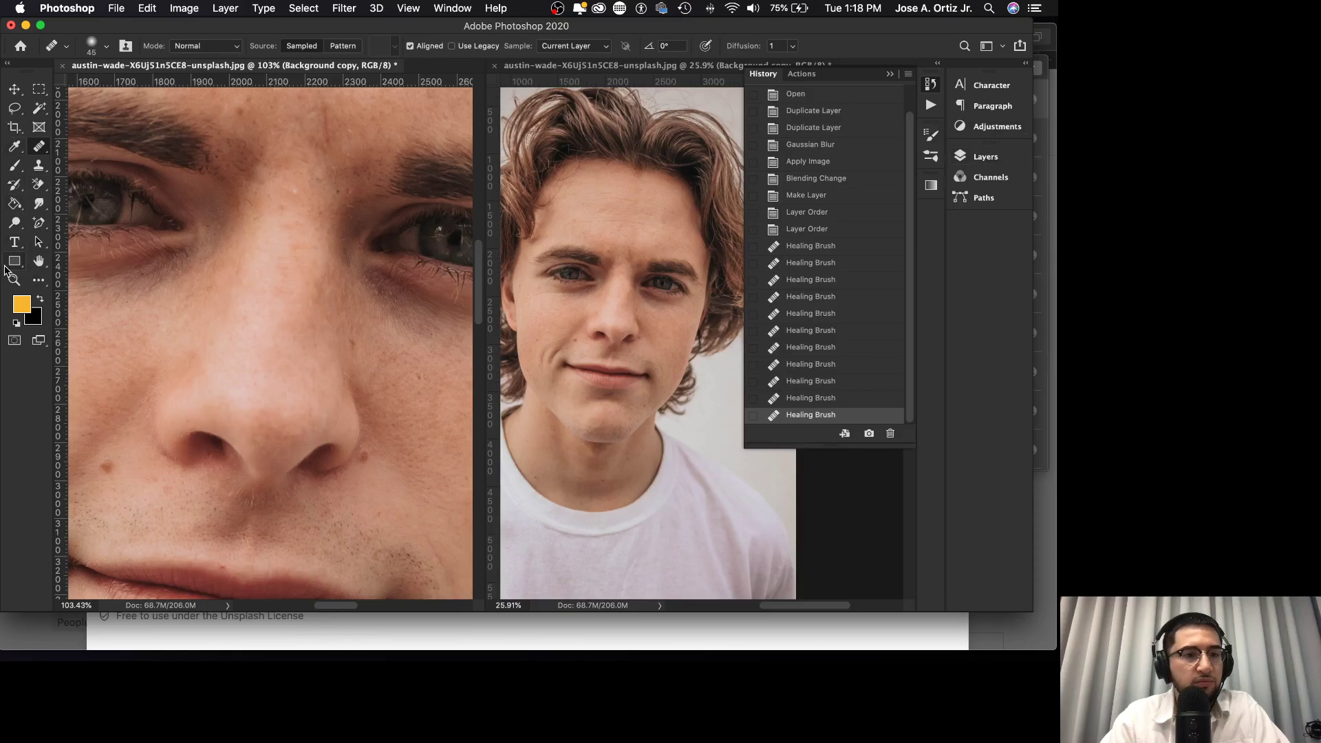
left_click(14, 280)
mouse_move(279, 247)
left_mouse_down()
mouse_move(241, 252)
mouse_move(294, 254)
left_mouse_up()
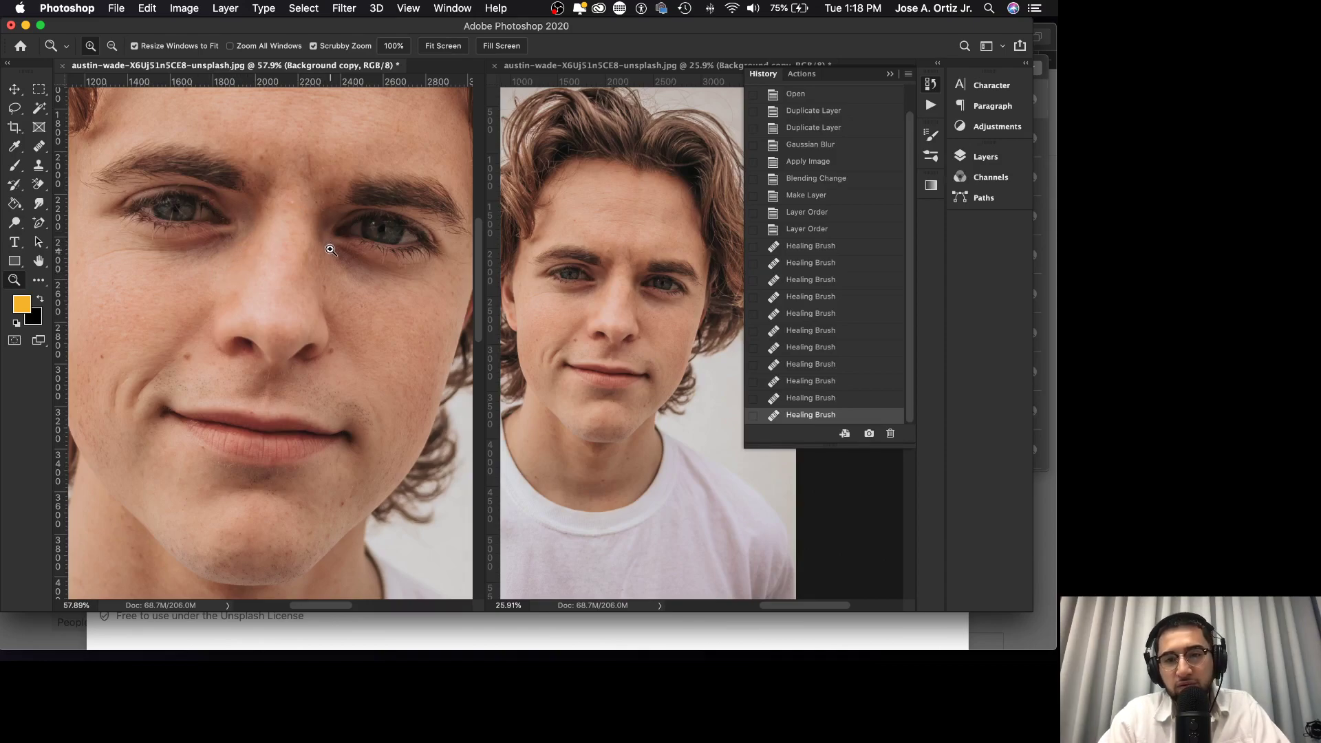
left_click(300, 237)
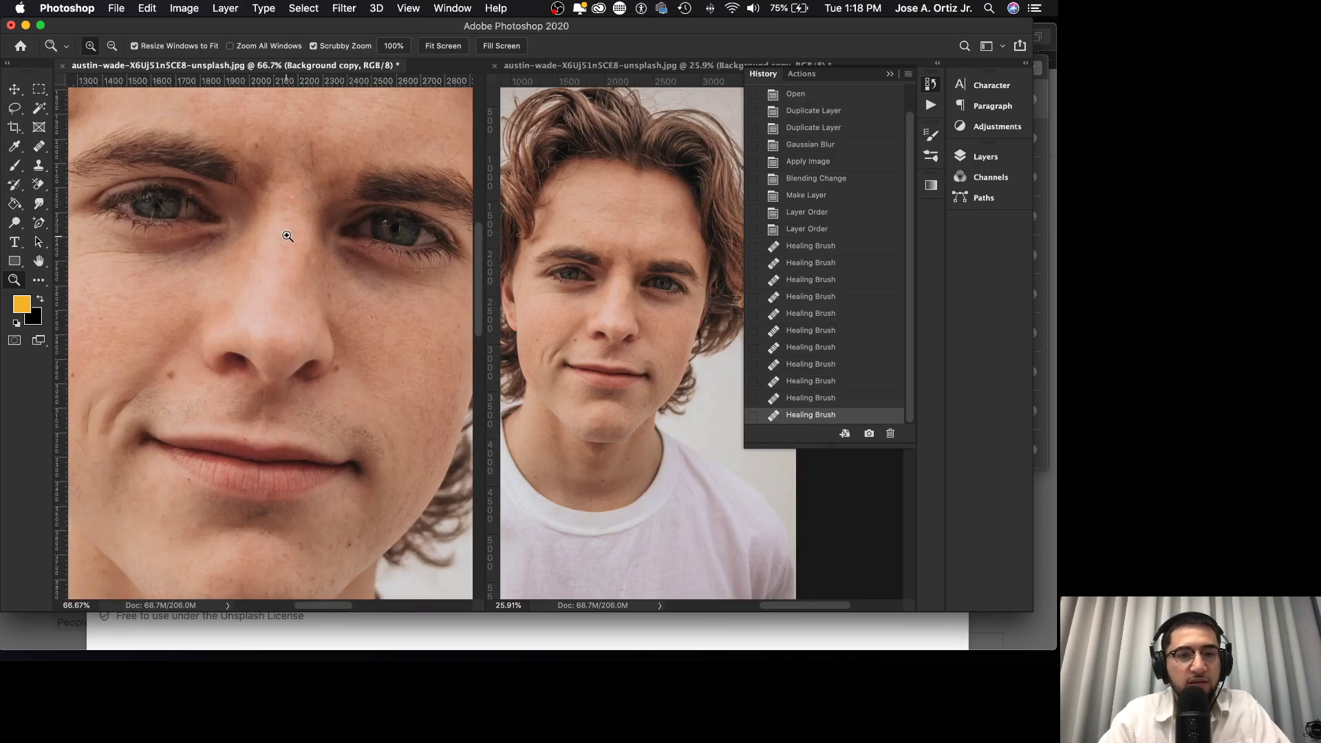
scroll(289, 228, "up", 1)
scroll(292, 228, "down", 4)
scroll(295, 227, "up", 3)
scroll(295, 227, "up", 4)
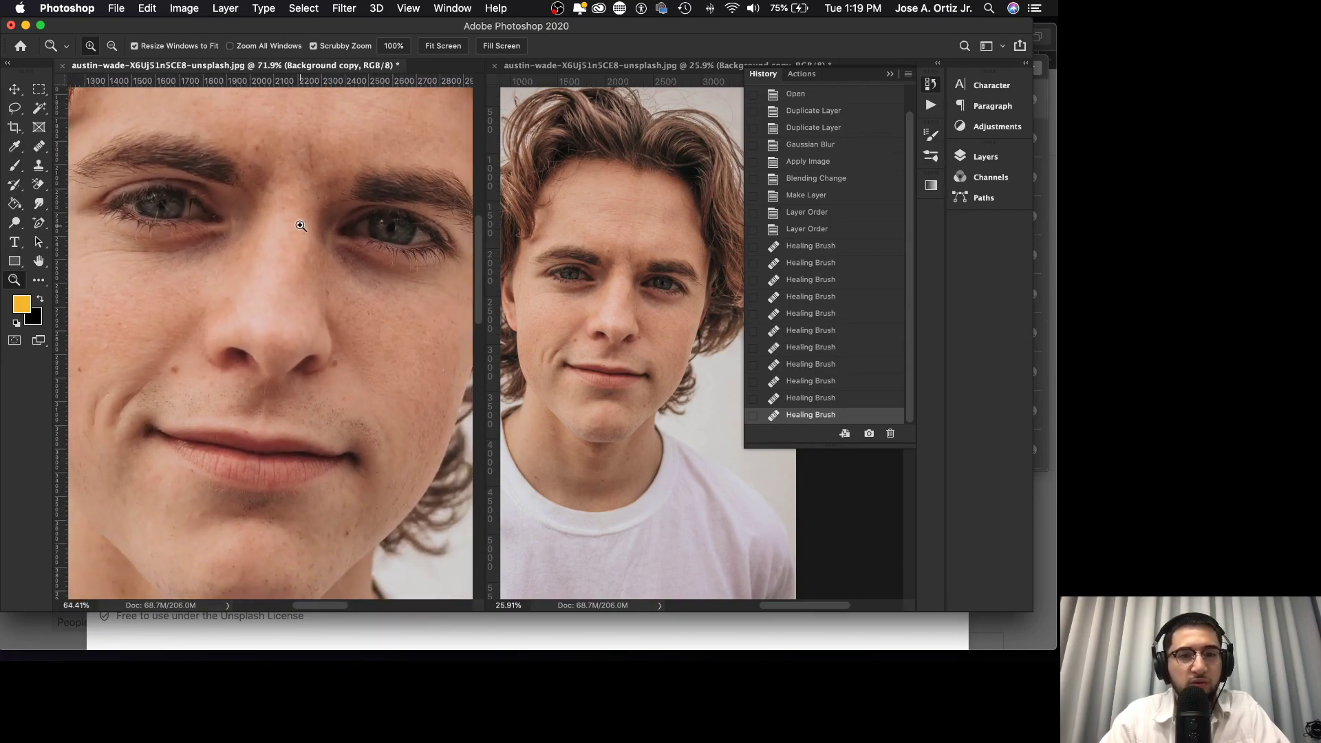
- Examine the darker skin under the eye beside the nose at close zoom and enlarge the face in the reference window
scroll(310, 220, "up", 1)
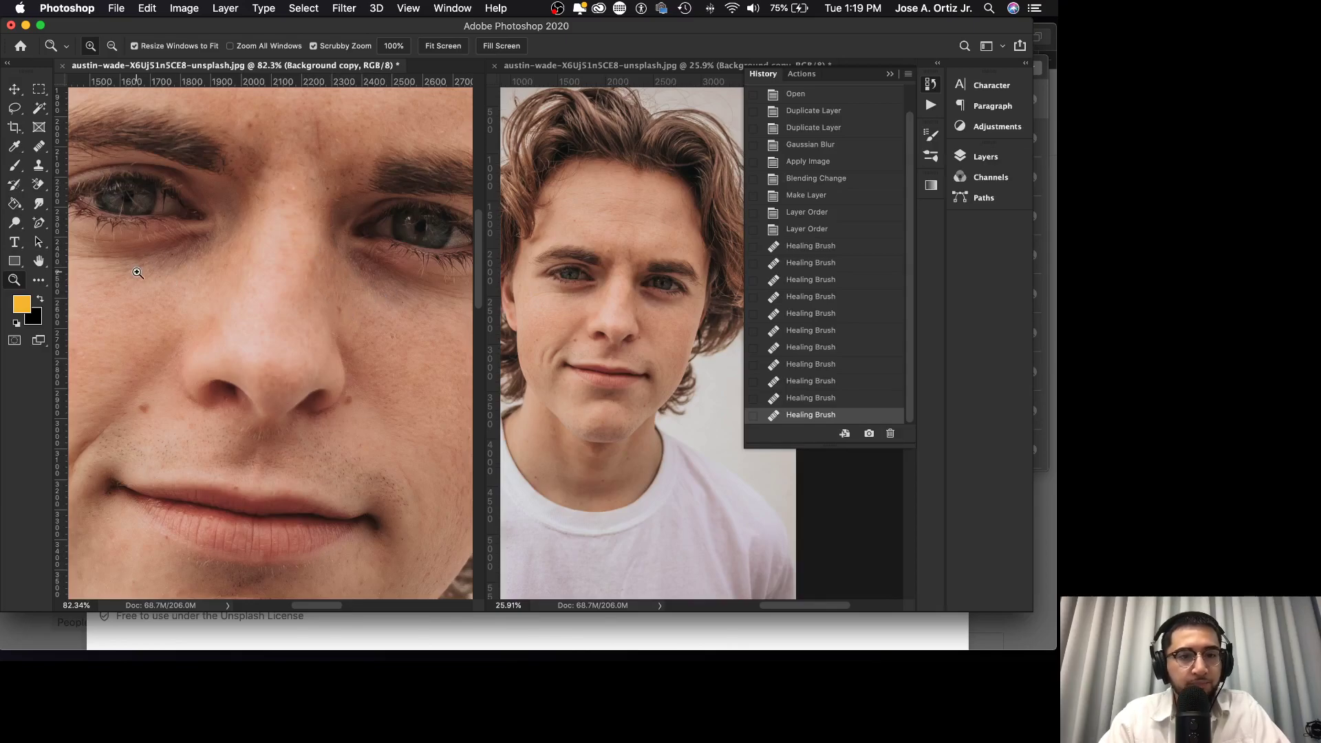
scroll(312, 258, "right", 3)
scroll(301, 266, "up", 5)
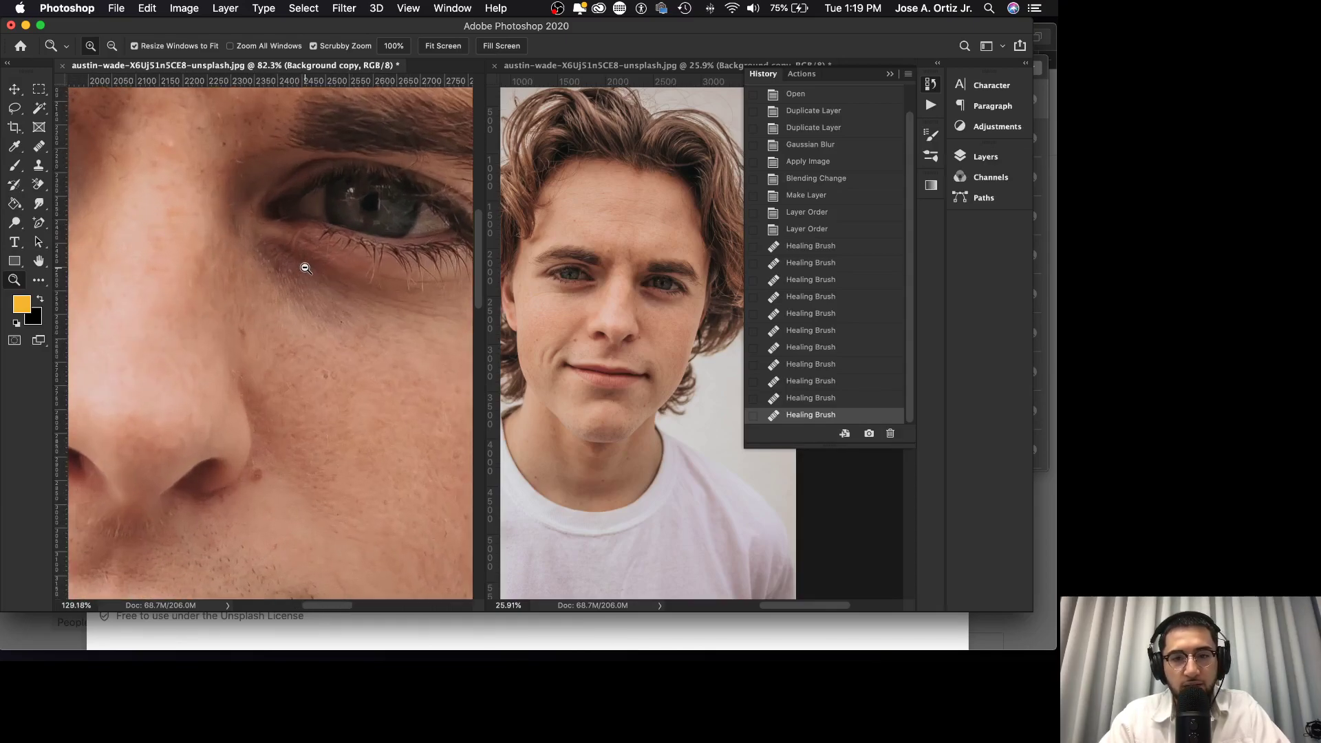
scroll(371, 289, "up", 8)
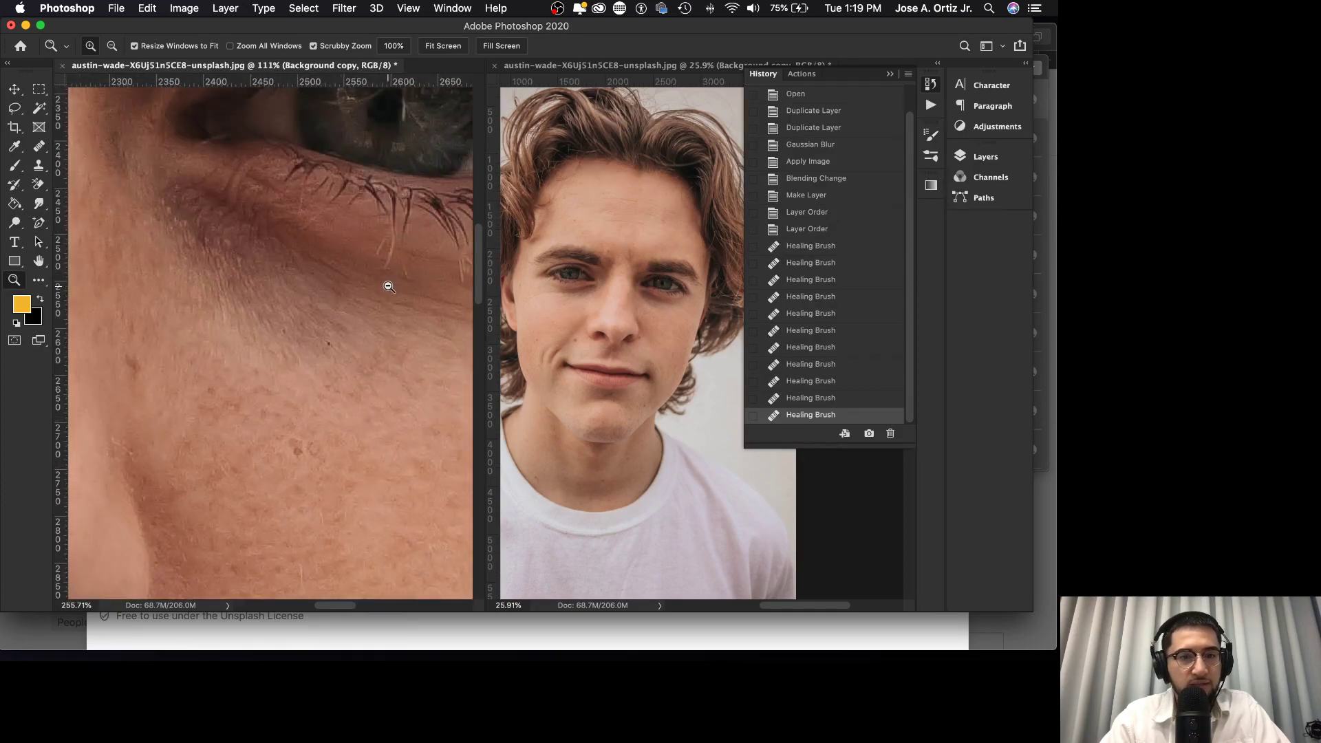
scroll(389, 286, "down", 8)
scroll(338, 287, "right", 1)
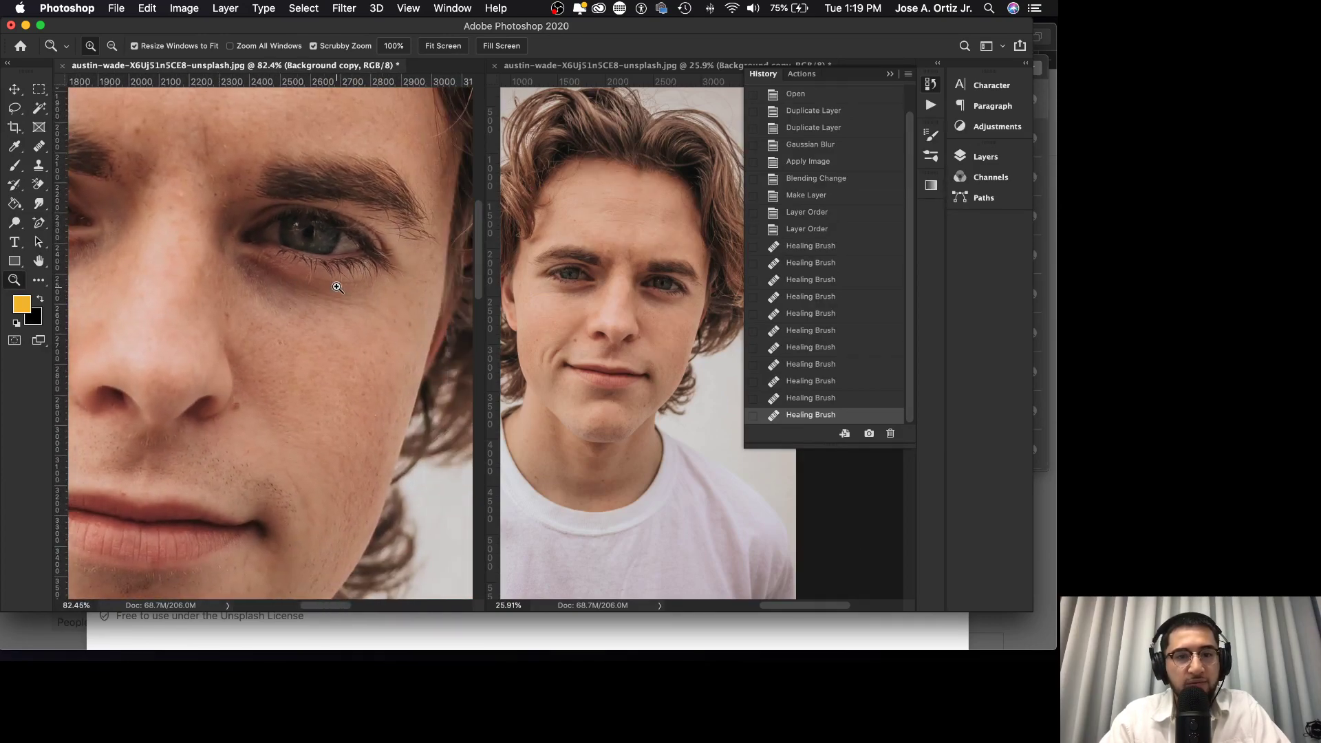
left_click_drag(217, 257, 256, 257)
scroll(256, 258, "up", 5)
scroll(254, 259, "right", 1)
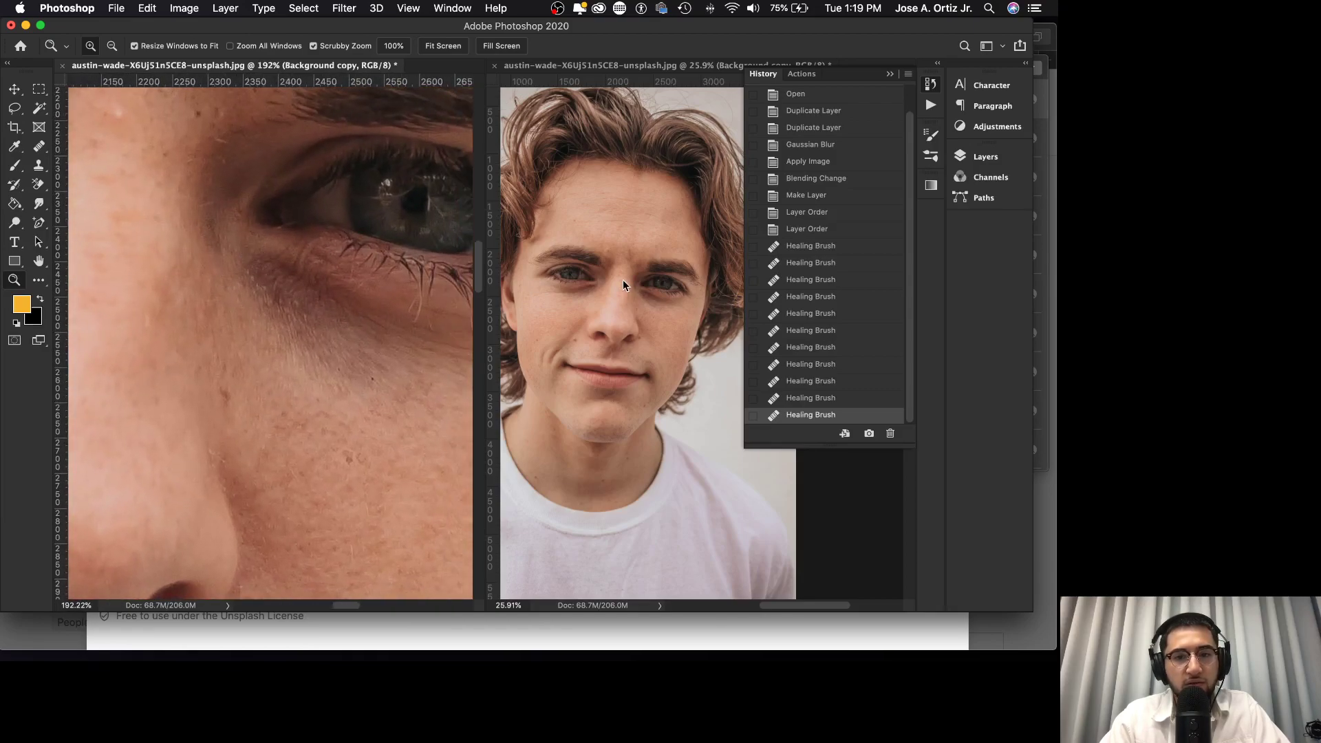
left_click_drag(630, 276, 652, 267)
scroll(258, 303, "right", 2)
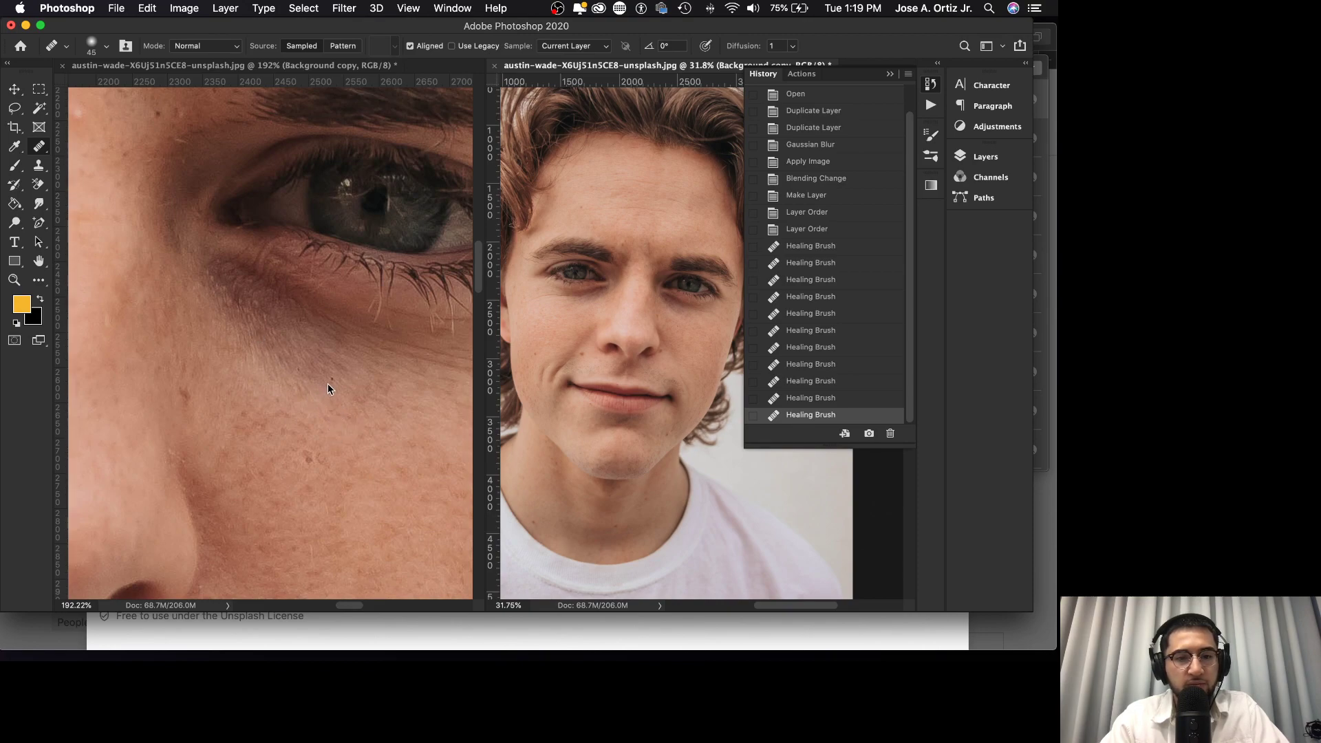
- Heal the dark under-eye area with short Healing Brush strokes from the upper cheek toward the inner eye corner
left_click(356, 402)
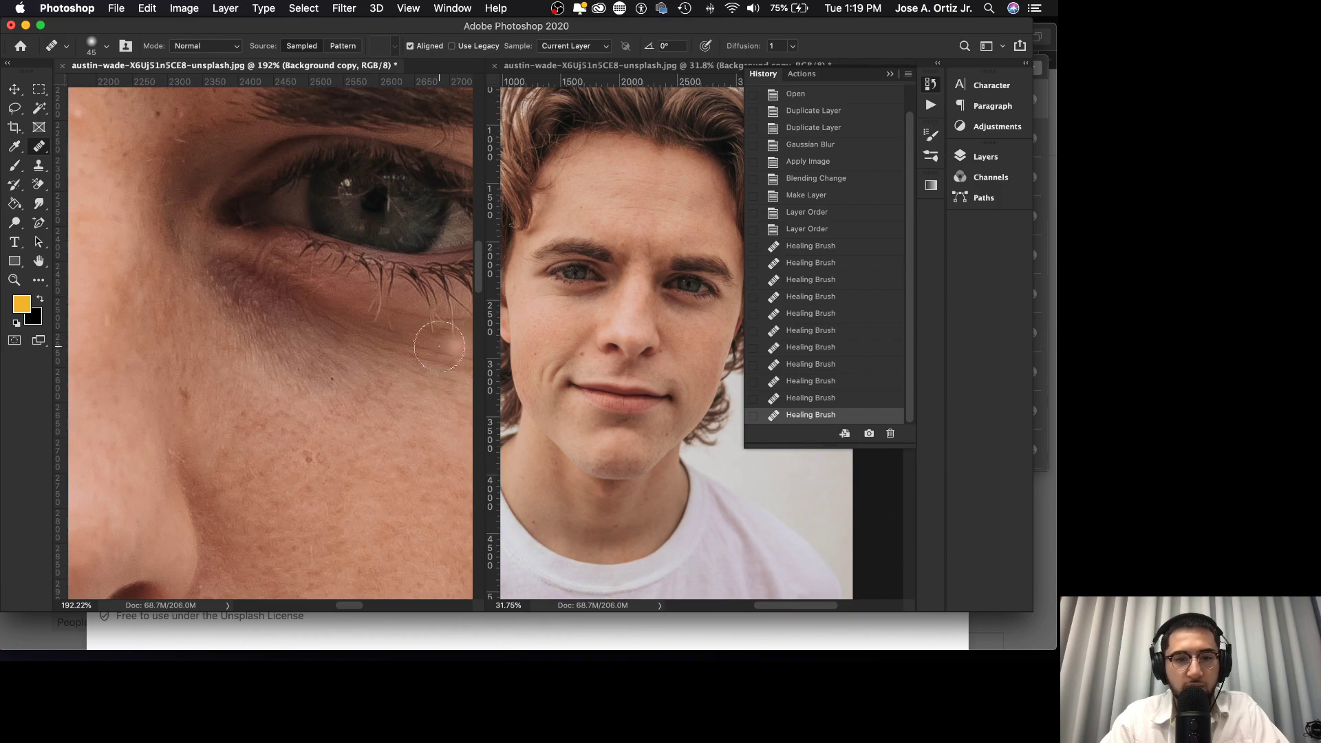
mouse_move(315, 388)
left_mouse_down()
mouse_move(291, 383)
mouse_move(315, 386)
mouse_move(301, 364)
left_mouse_up()
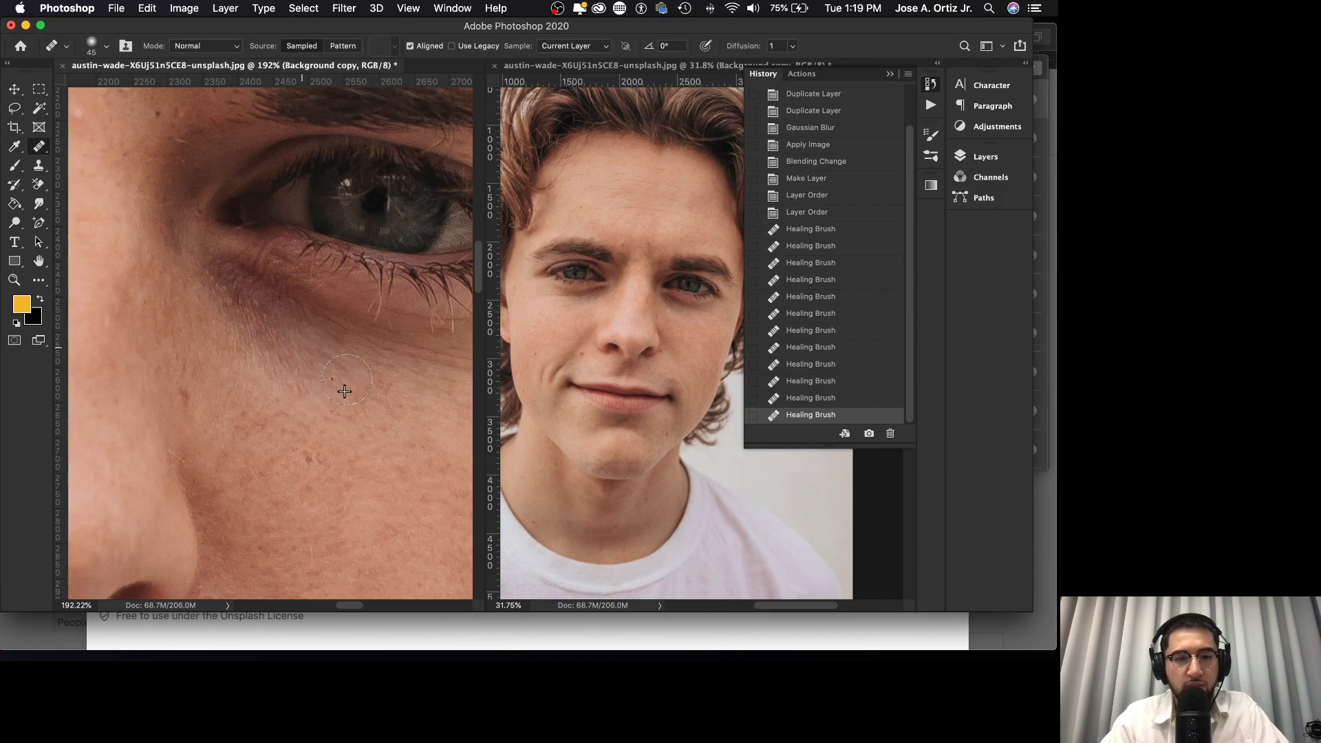
left_click(314, 365)
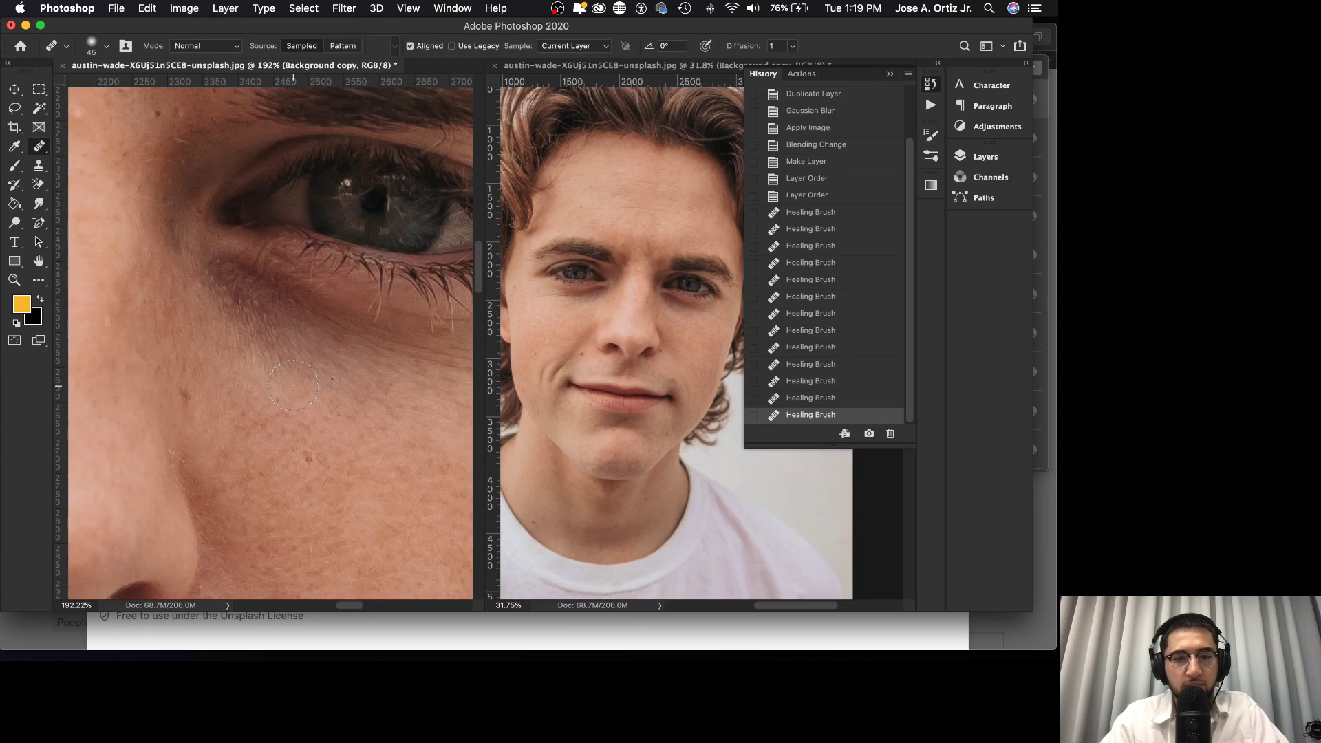
left_click(278, 356)
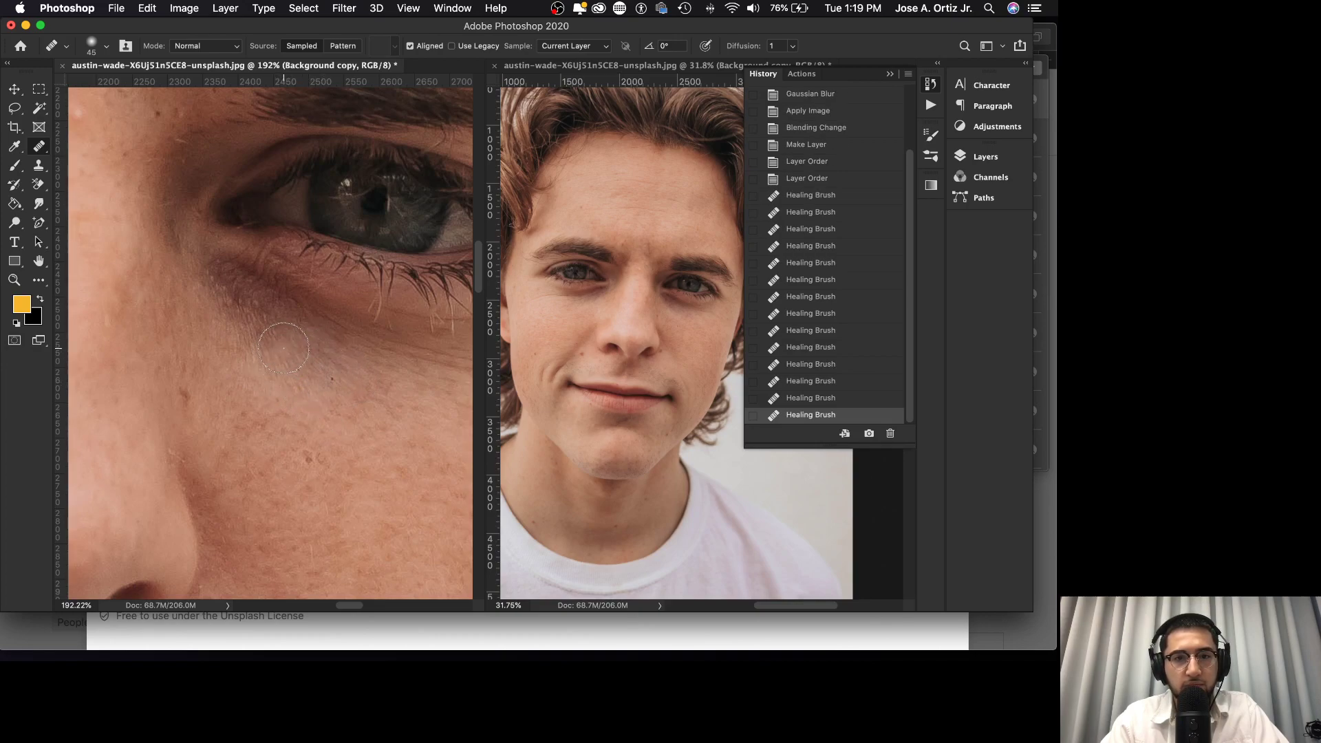
left_click(260, 338)
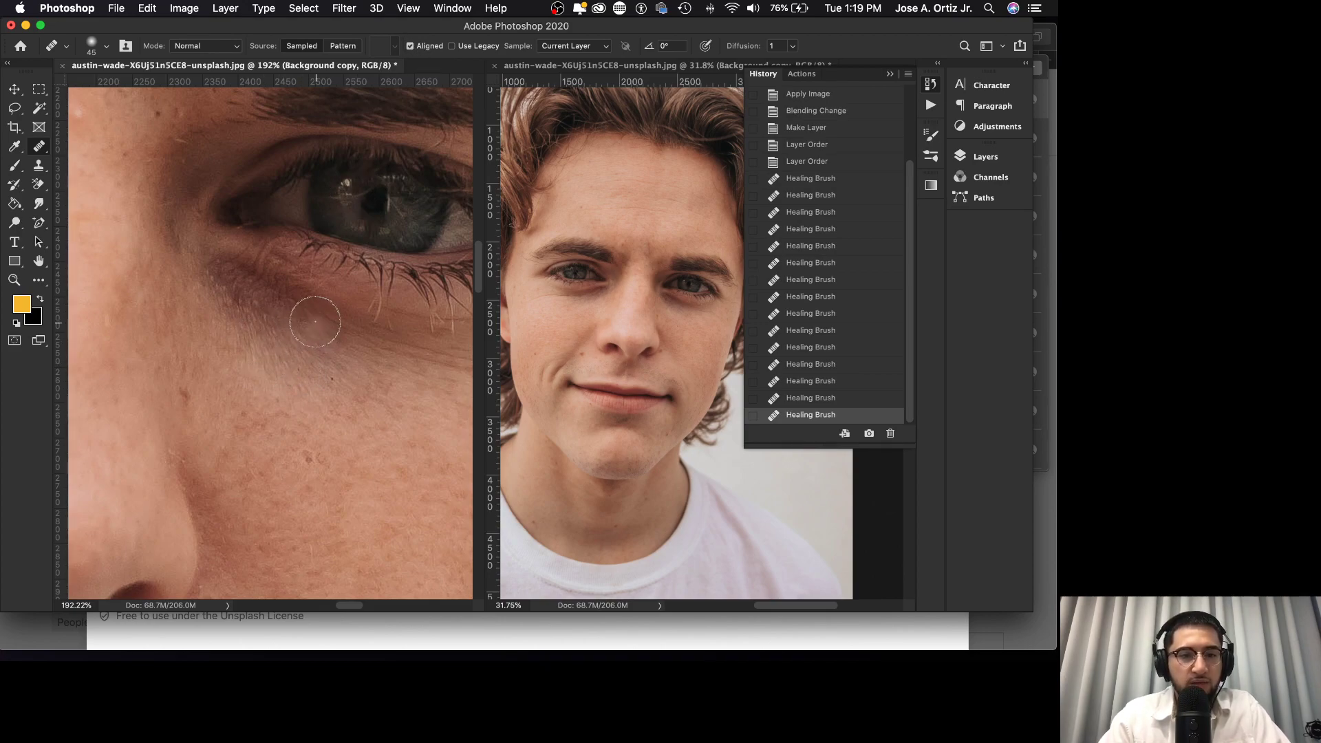
left_click(272, 341)
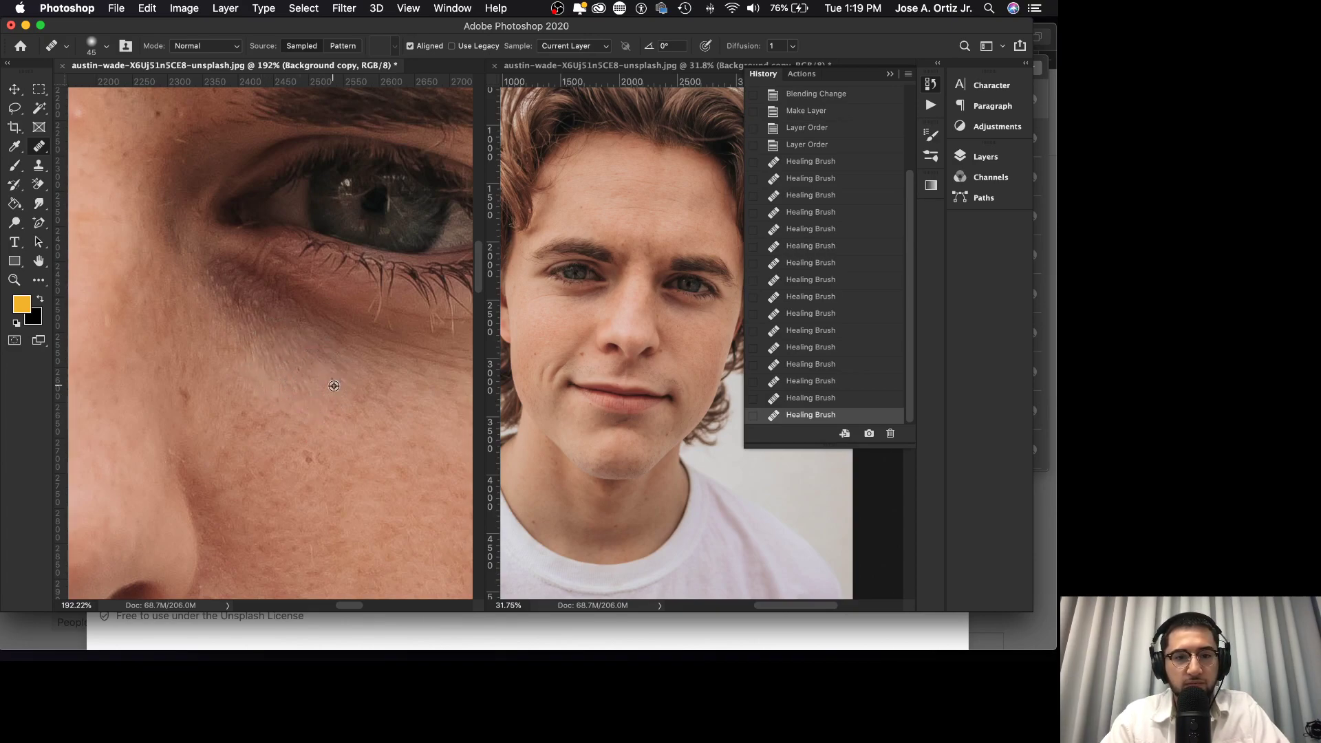
- Sample clean cheek skin below the eye and heal more of the under-eye shadow from two source points
left_click(333, 441, "alt")
mouse_move(367, 403)
left_mouse_down()
mouse_move(314, 351)
mouse_move(355, 387)
left_mouse_up()
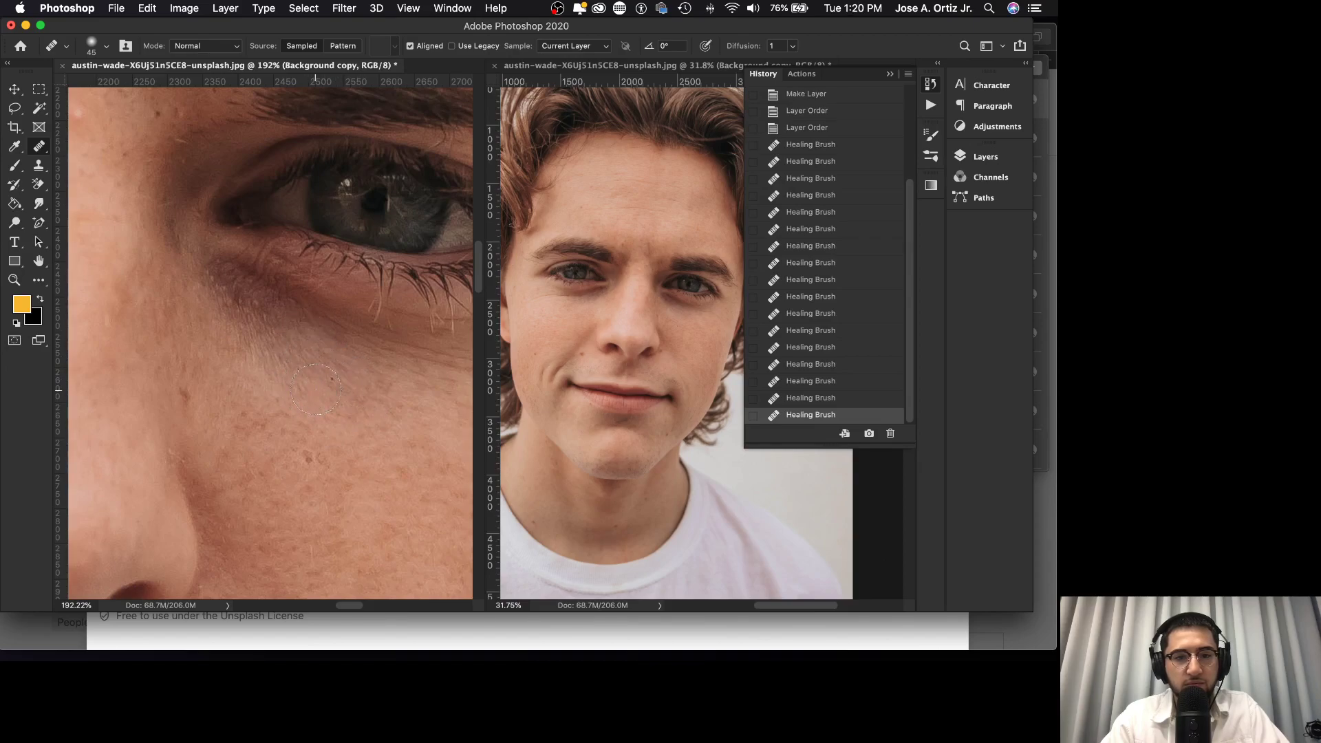
left_click(319, 384)
left_click(282, 382)
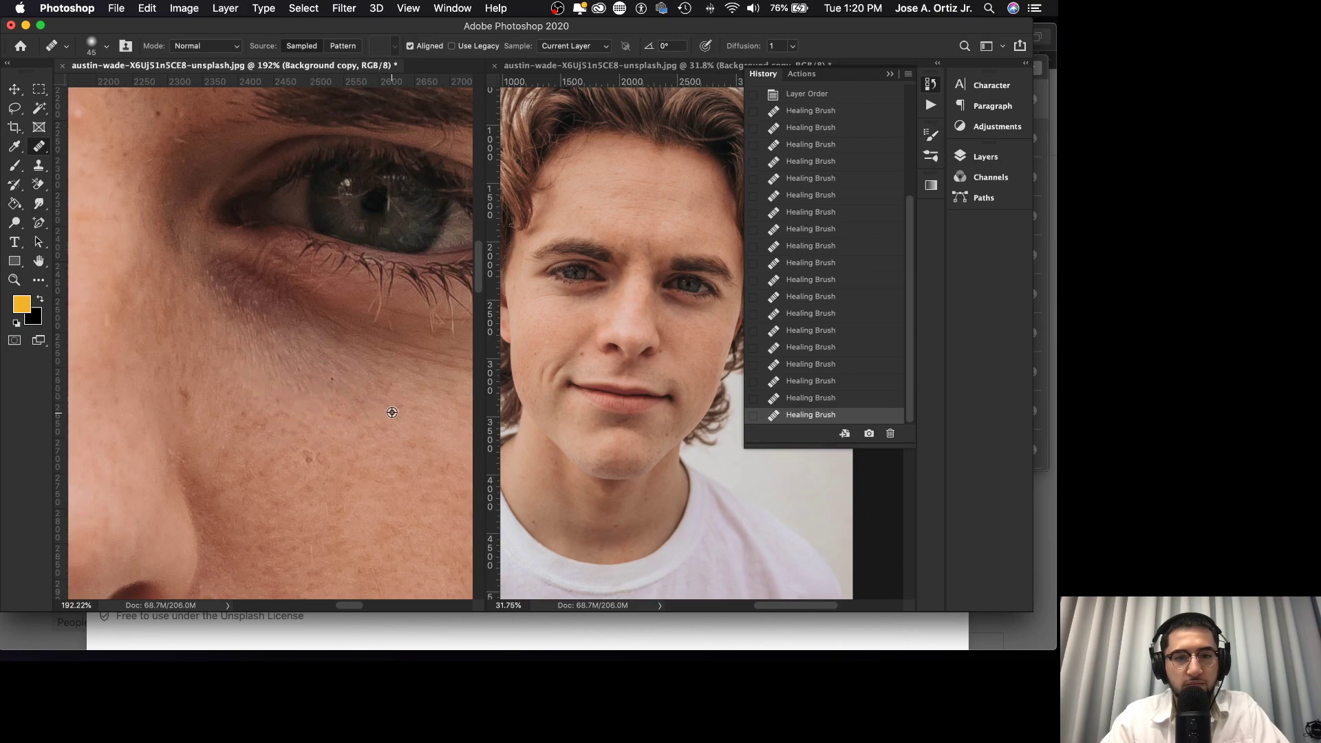
left_click(303, 333)
left_click(358, 442, "alt")
left_click_drag(371, 407, 309, 358)
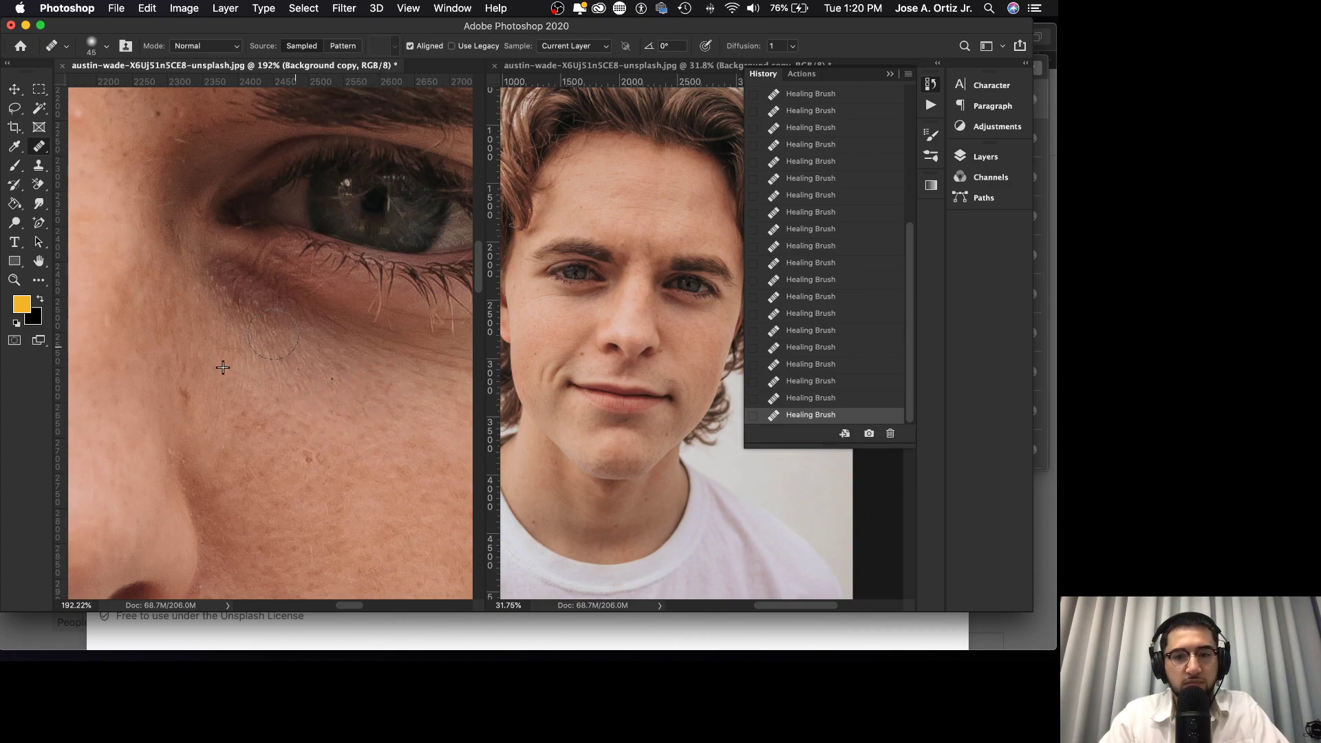
- Compare the under-eye skin with and without the last healing stroke, ending with the stroke restored
key("super+z")
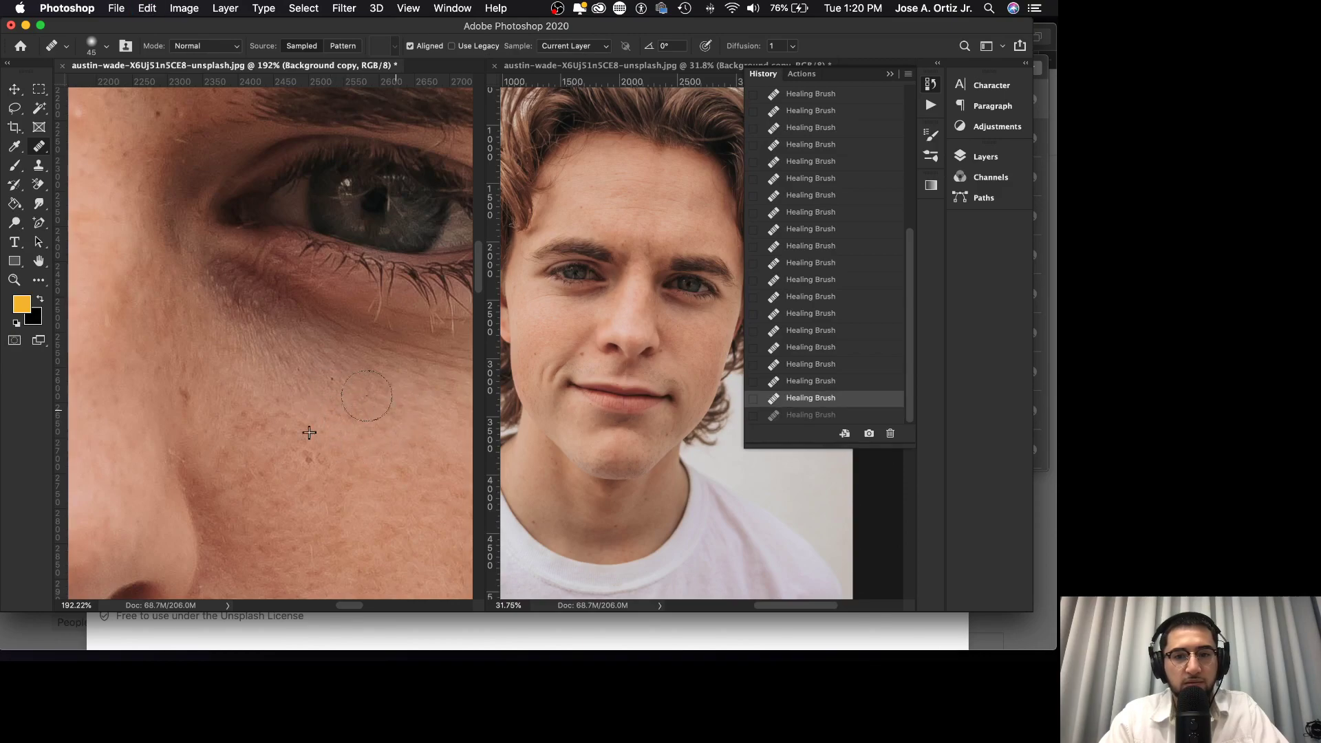
key("super+shift+z")
key("super+z")
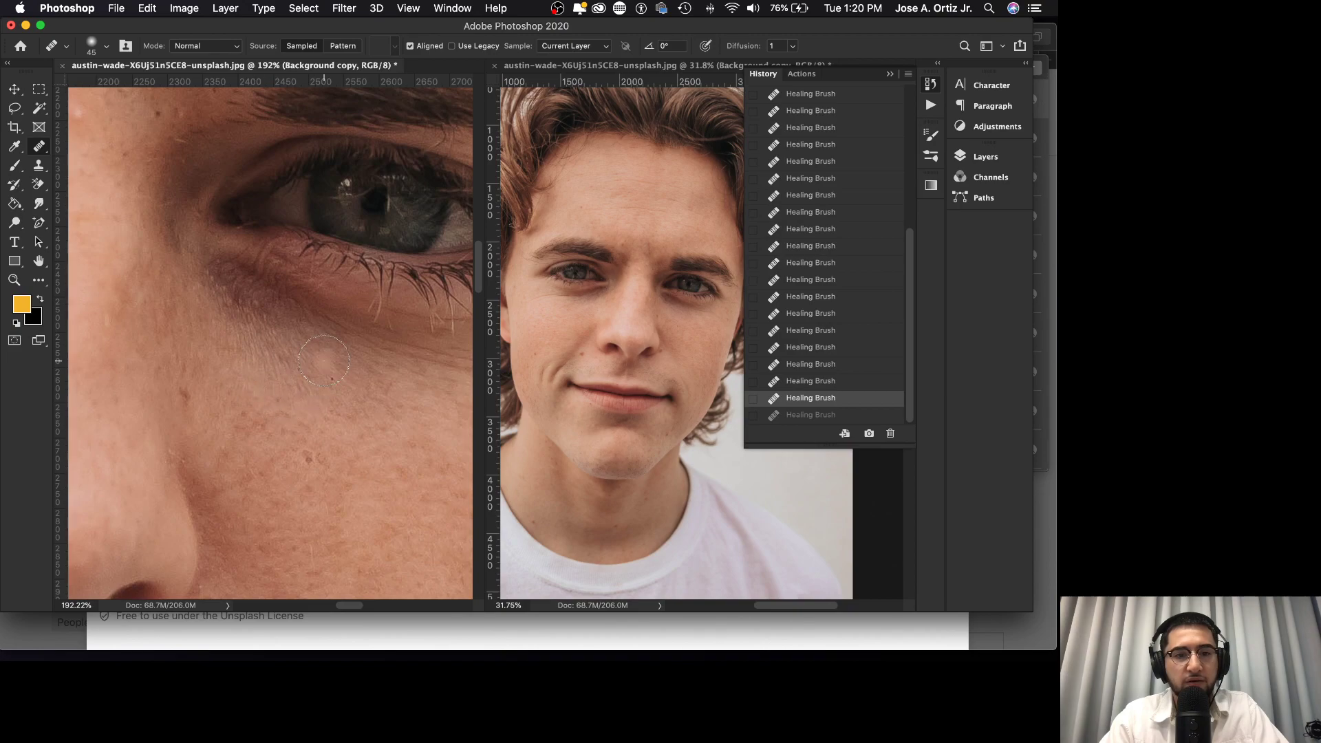
key("super+shift+z")
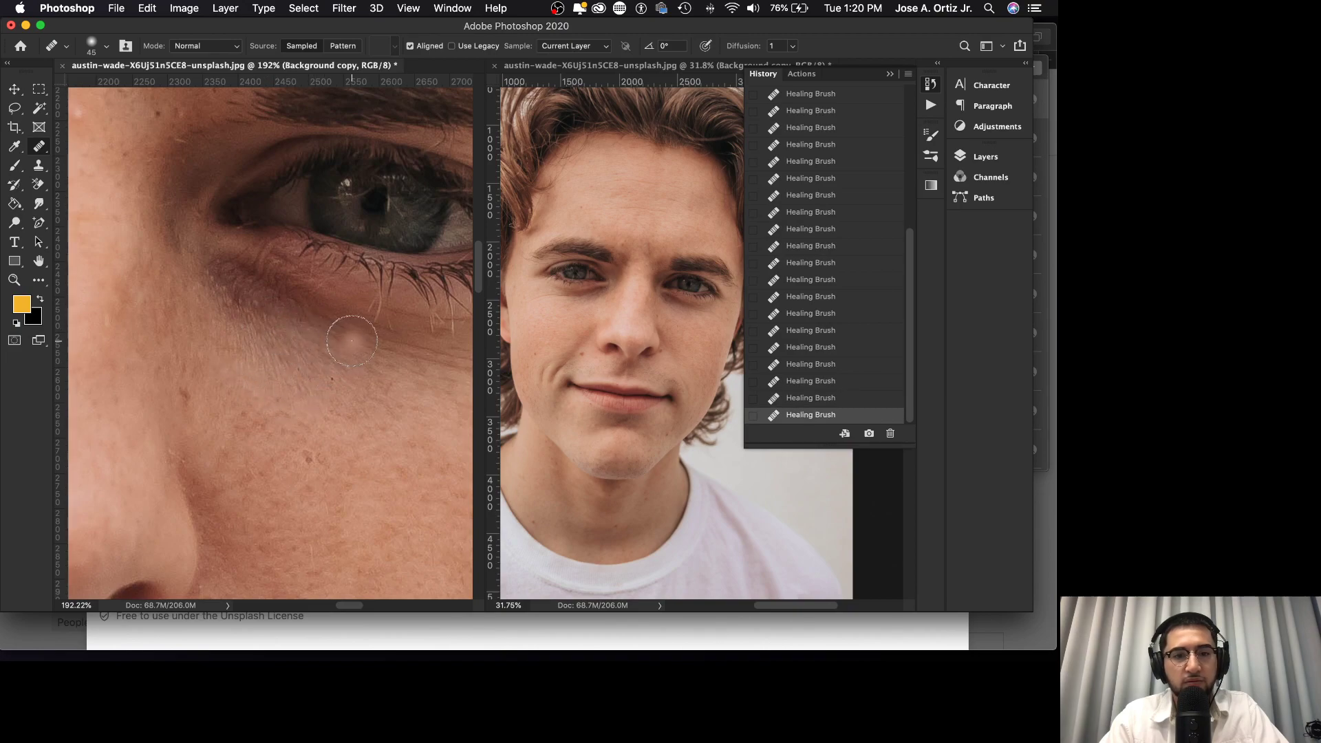
- Blend the under-eye skin with more healing strokes from fresh cheek samples, undoing the stroke on the small dark spot
left_click(278, 314)
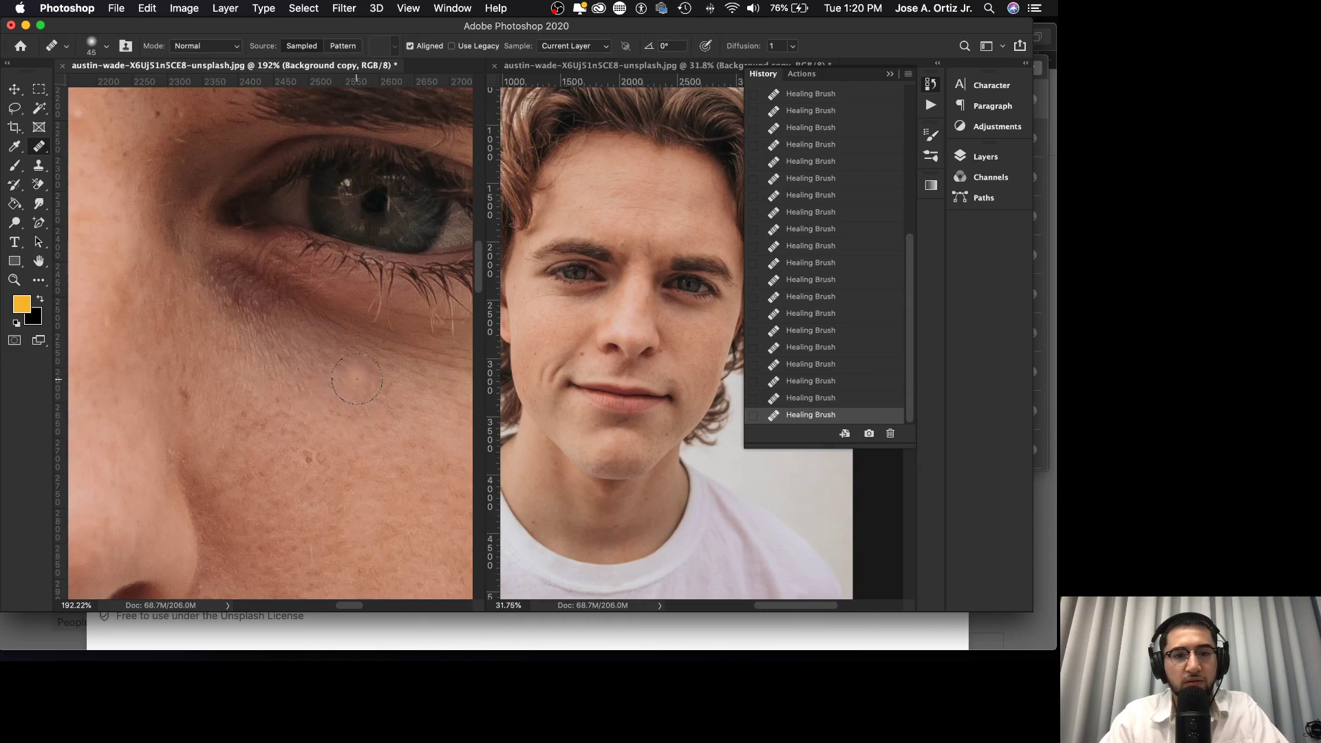
left_click(326, 373)
key("super+z")
left_click(333, 413, "alt")
left_click(277, 356)
left_click(393, 376, "alt")
mouse_move(372, 346)
left_mouse_down()
mouse_move(337, 356)
mouse_move(399, 366)
left_mouse_up()
left_click(426, 370, "alt")
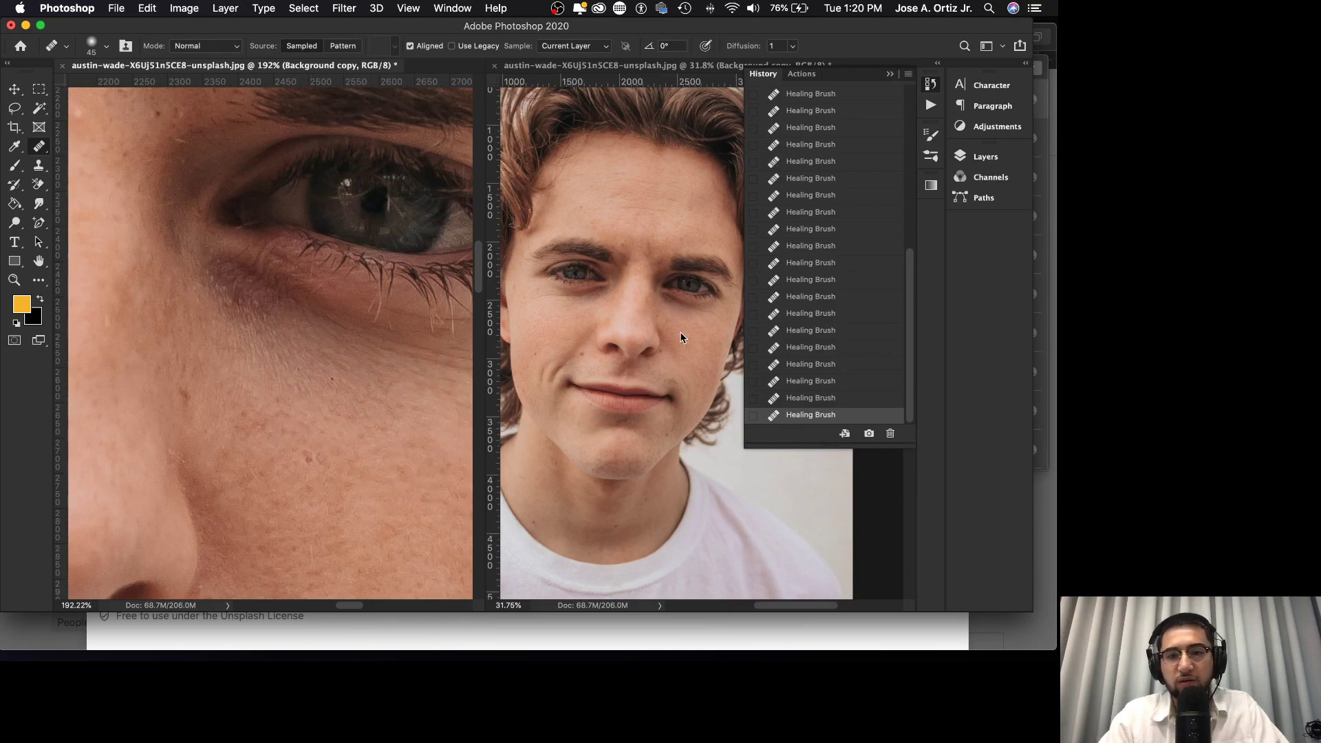
- Compare an earlier Healing Brush history state with the newest one to check the under-eye retouching
scroll(826, 228, "up", 1)
left_click(820, 209)
scroll(830, 305, "down", 1)
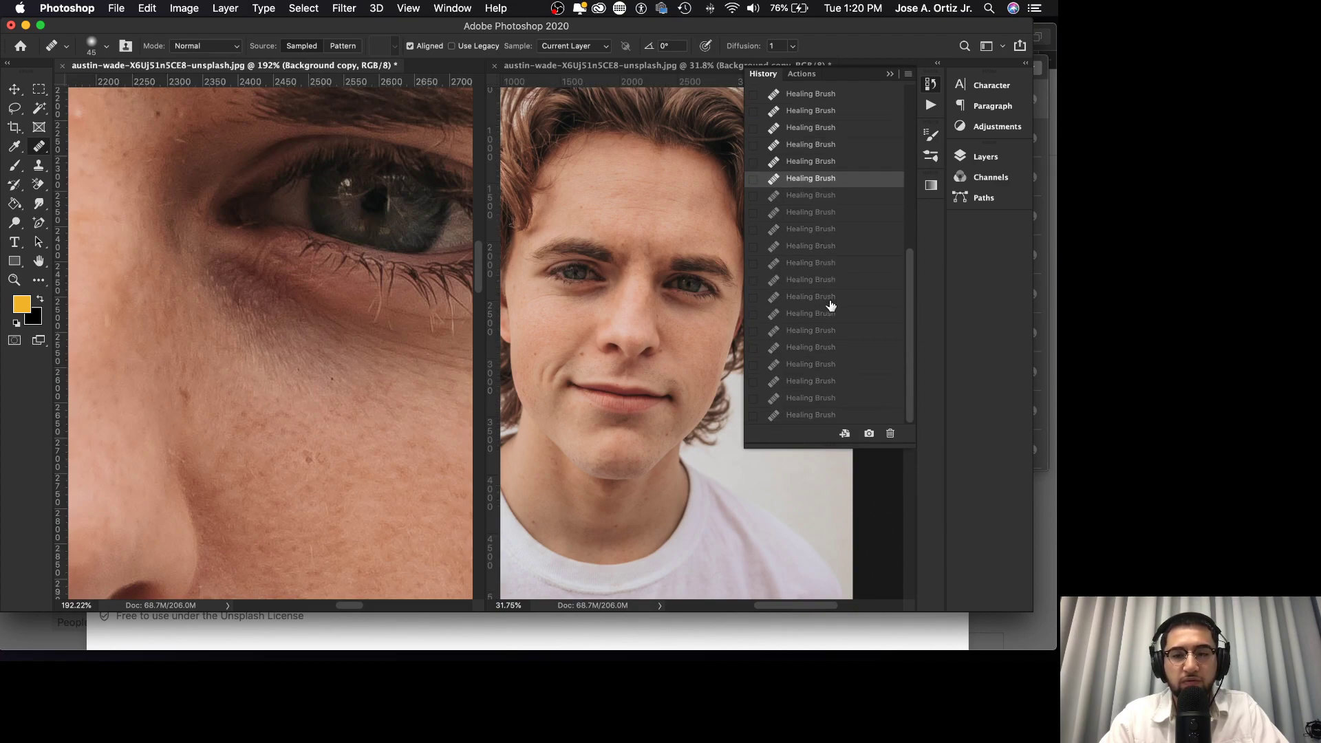
left_click(818, 416)
- Step back through the recent Healing Brush strokes to review the under-eye area before its retouching
scroll(851, 168, "up", 1)
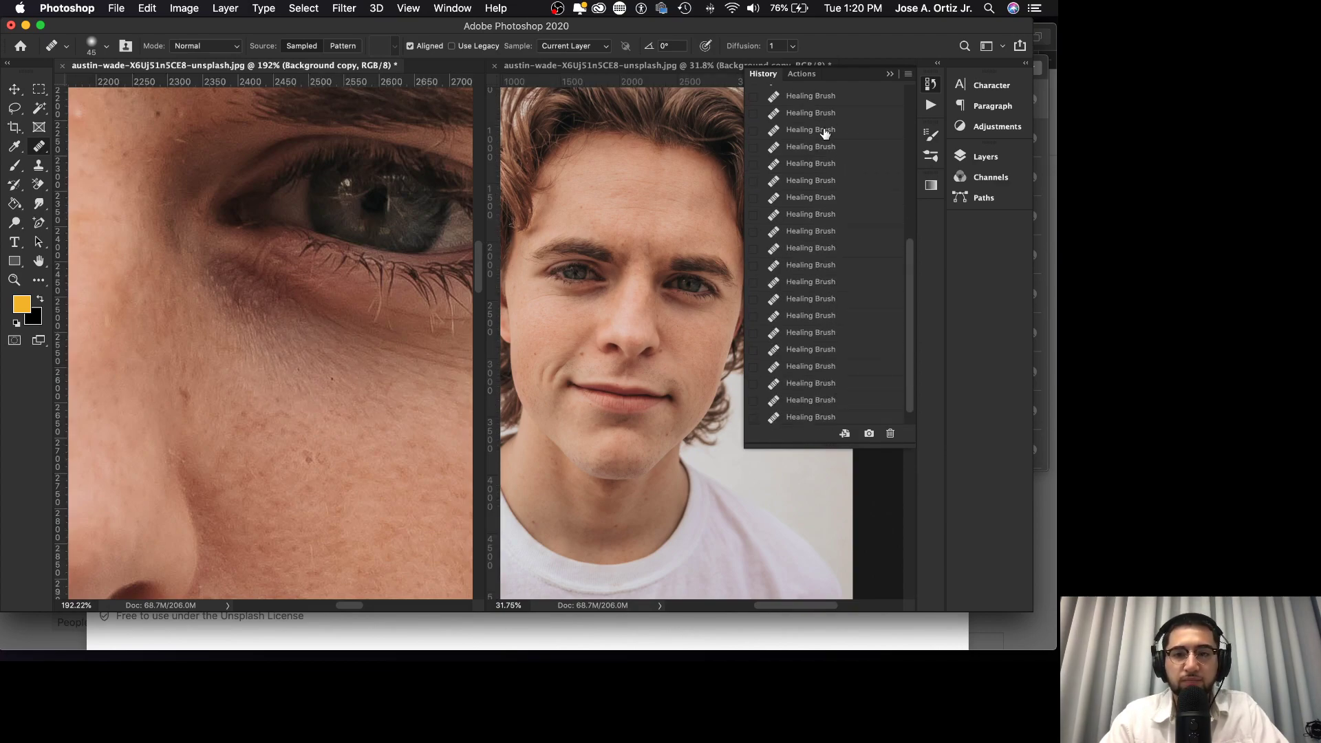
key("super+z")
key("super+z")
key("super+z")
key("super+z")
key("super+z")
key("super+z")
key("super+z")
key("super+z")
key("super+z")
key("super+z")
key("super+z")
key("super+z")
key("super+z")
key("super+z")
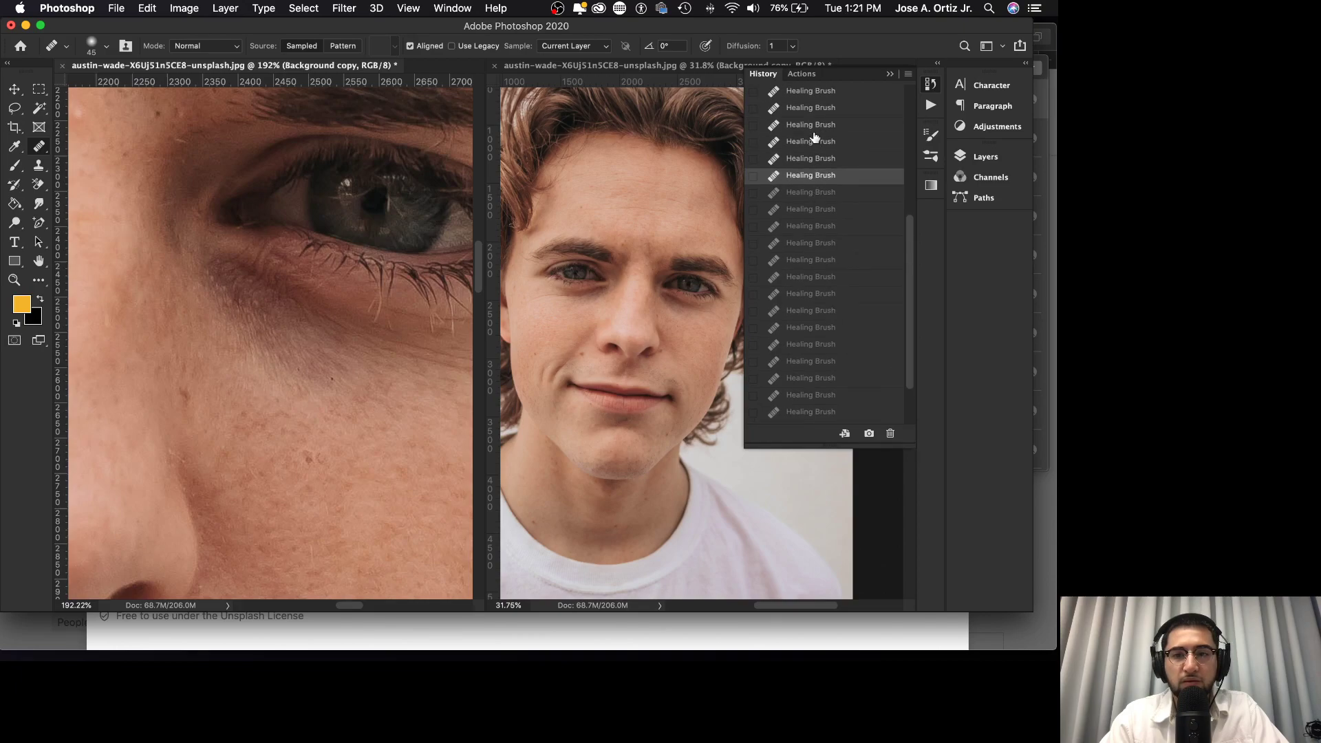
- Compare several neighbouring early Healing Brush states and return to the newest history state
left_click(816, 126)
left_click(822, 158)
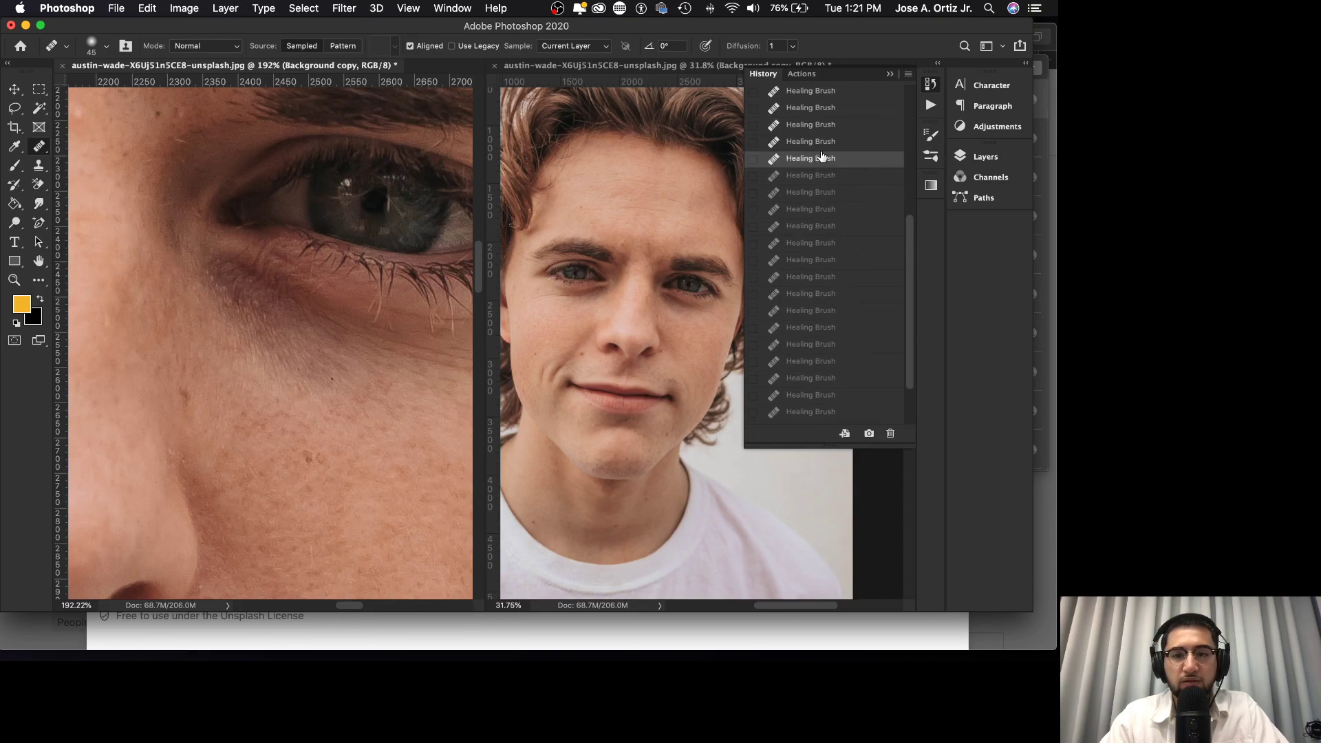
left_click(826, 175)
left_click(839, 194)
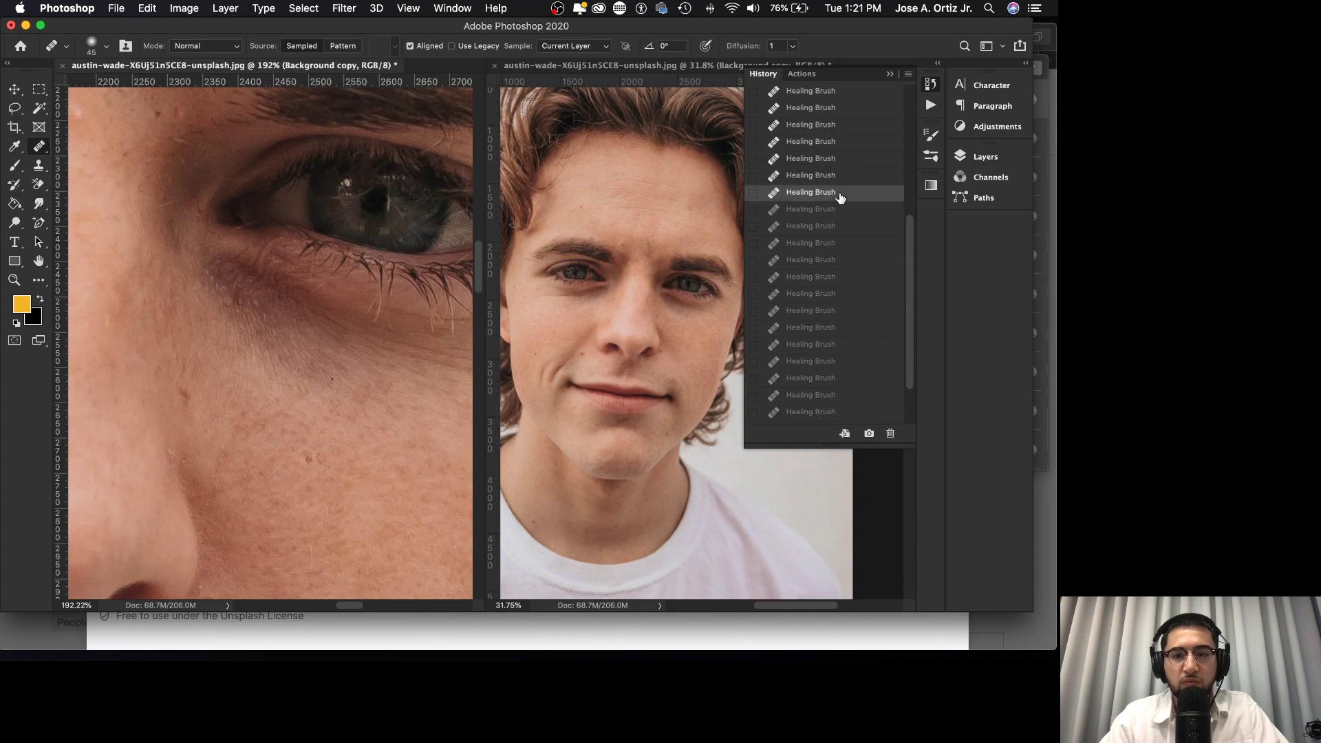
left_click(833, 165)
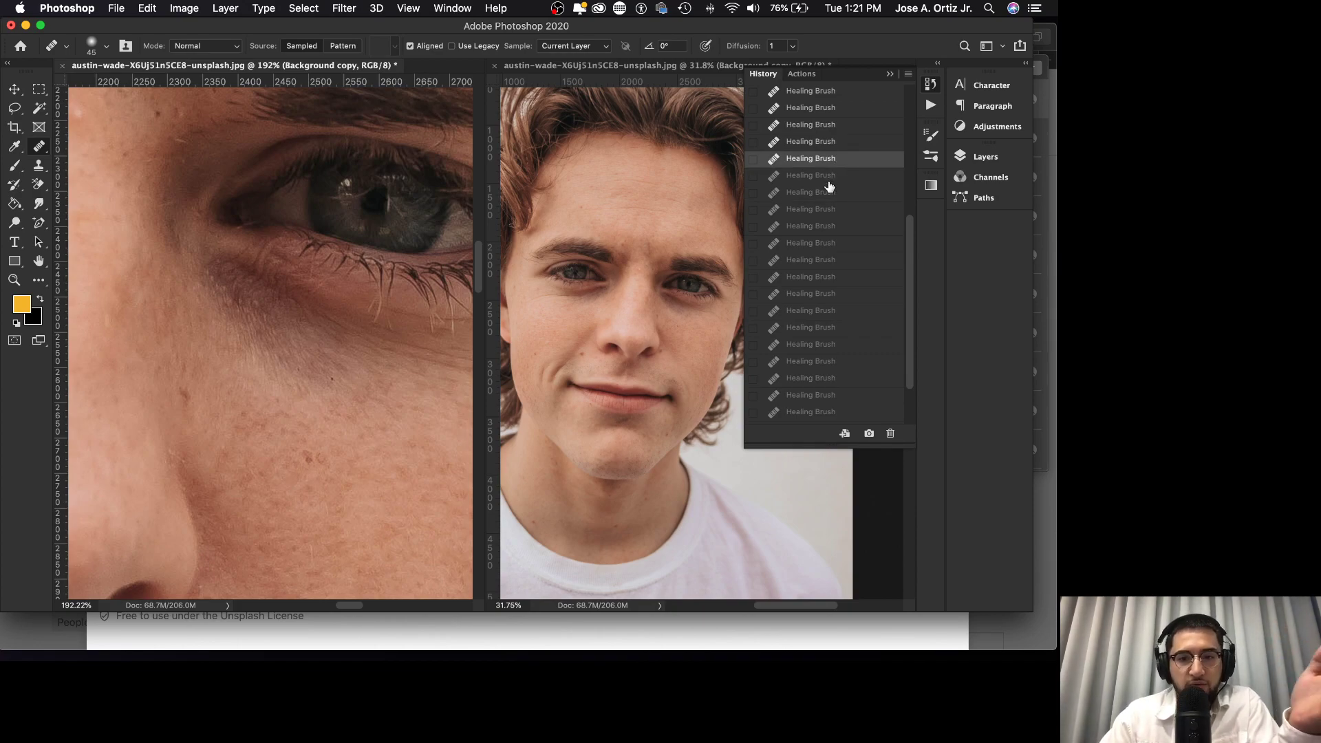
scroll(817, 327, "down", 1)
scroll(817, 327, "down", 2)
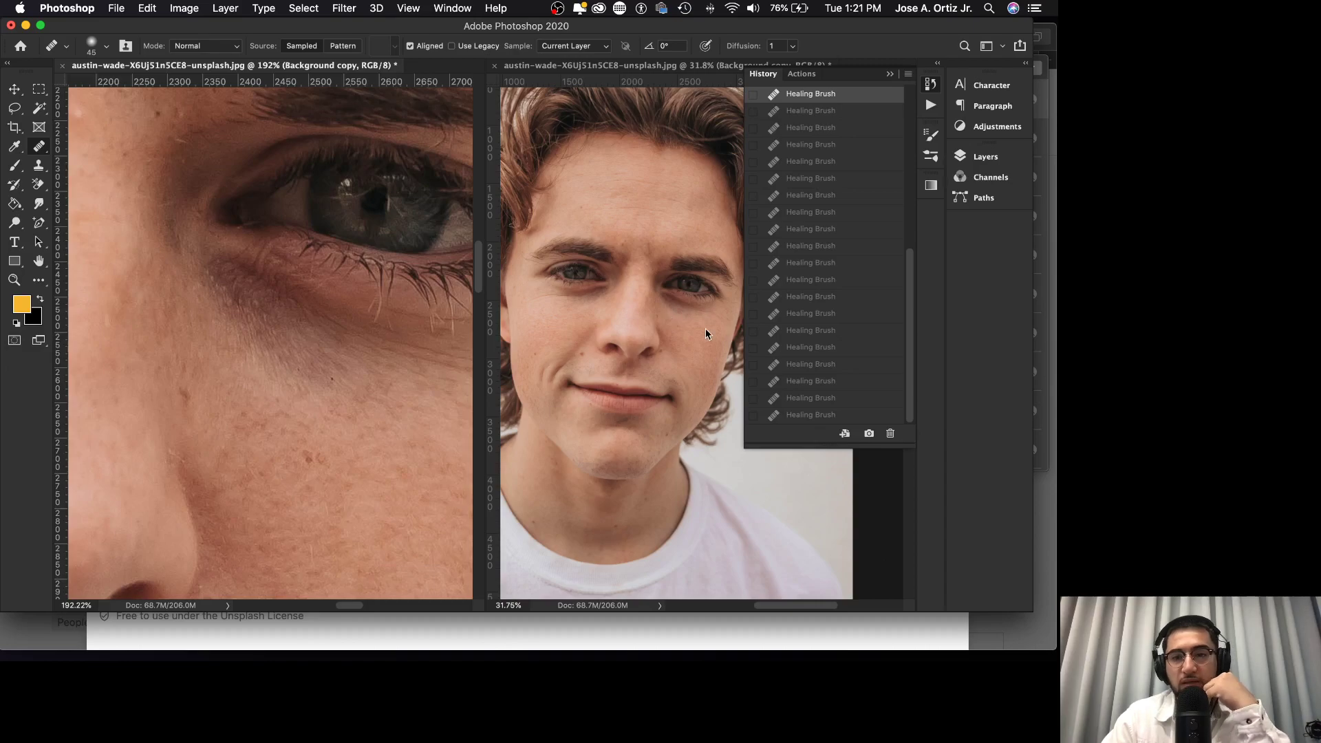
left_click(819, 415)
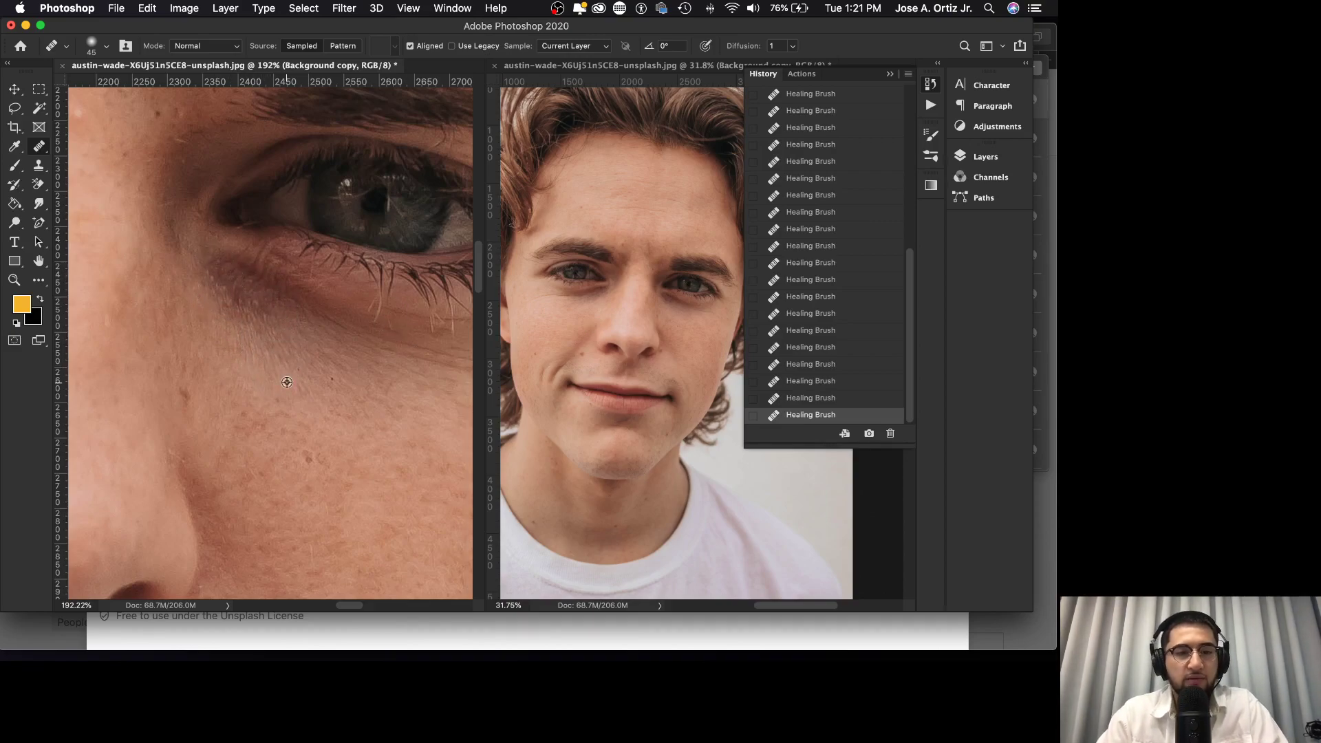
- Heal the dark skin below the inner eye corner and extend the retouching along the under-eye crease
left_click(242, 318)
left_click(222, 296)
mouse_move(242, 303)
left_mouse_down()
mouse_move(216, 274)
mouse_move(330, 326)
left_mouse_up()
- Try long healing strokes from the inner eye corner along the lower eyelid, undoing each one
mouse_move(226, 282)
left_mouse_down()
mouse_move(305, 333)
mouse_move(208, 277)
mouse_move(285, 332)
mouse_move(206, 264)
mouse_move(304, 311)
mouse_move(243, 285)
mouse_move(231, 257)
mouse_move(351, 300)
left_mouse_up()
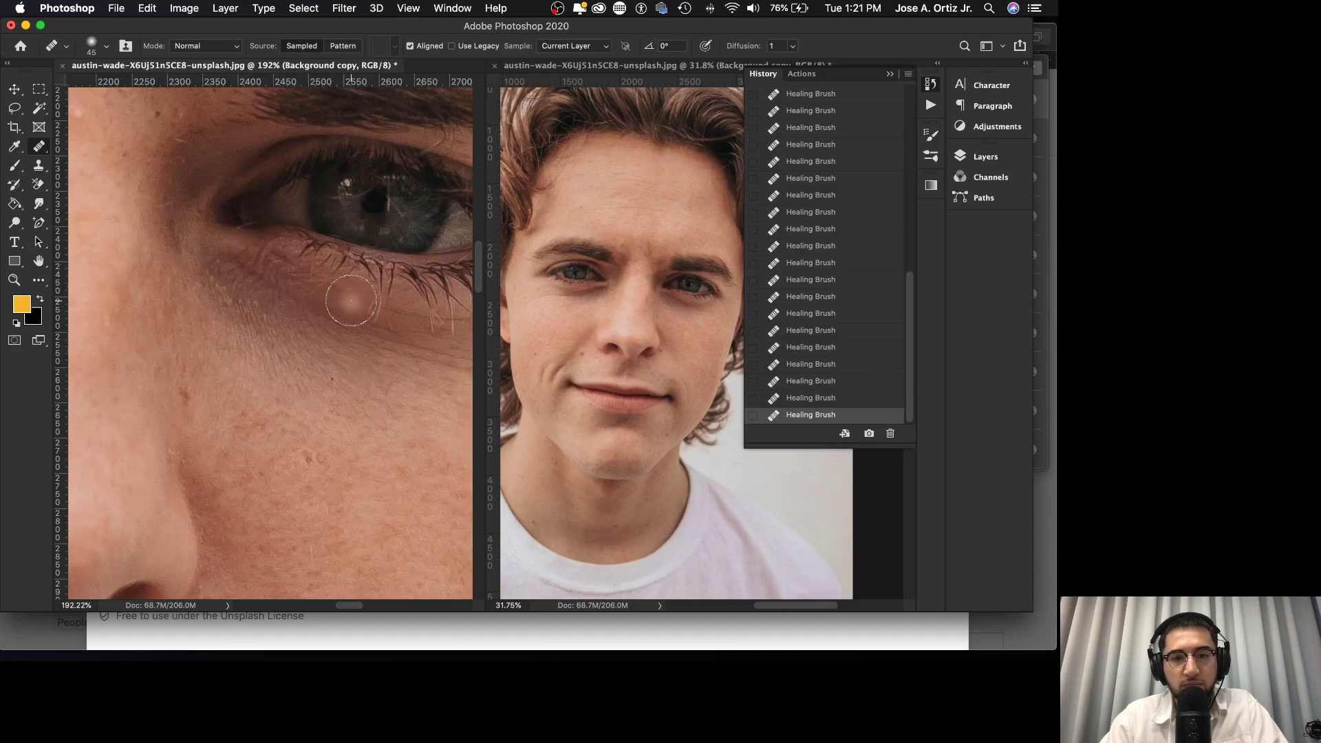
key("super+z")
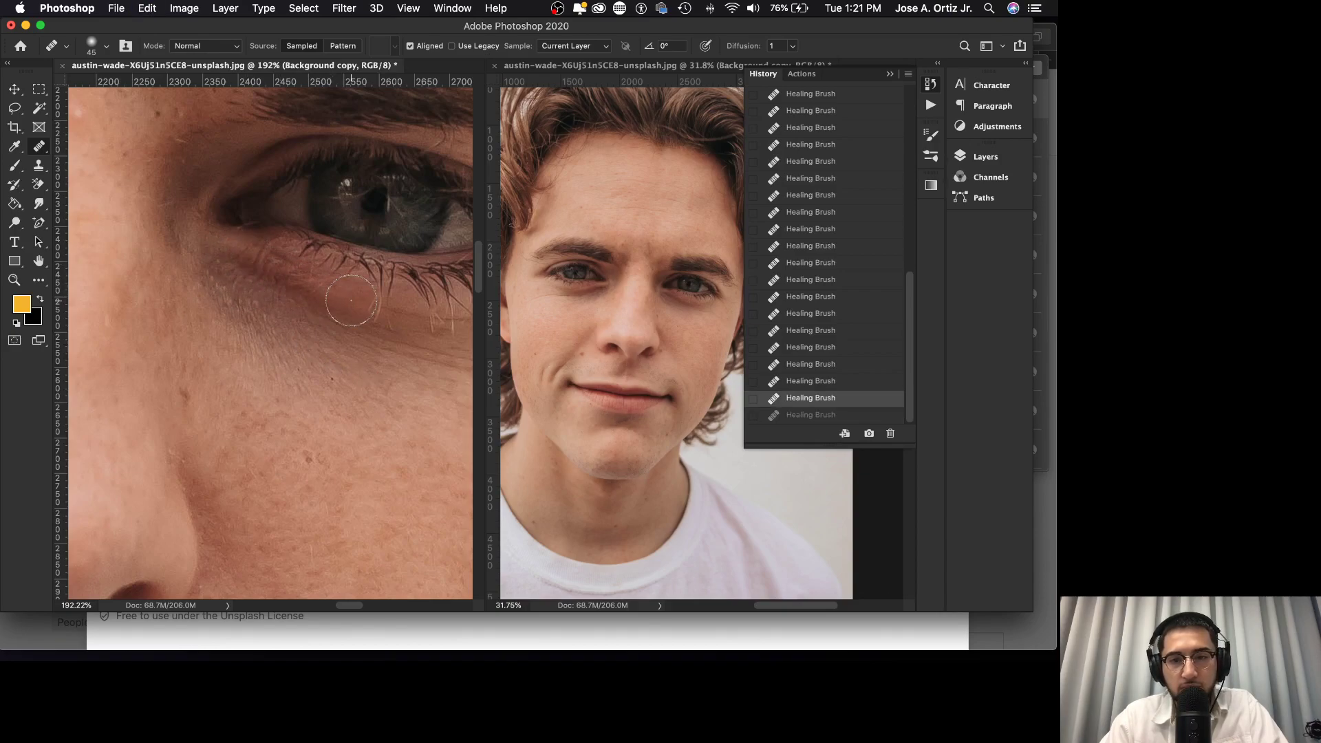
left_click_drag(221, 259, 344, 309)
key("super+z")
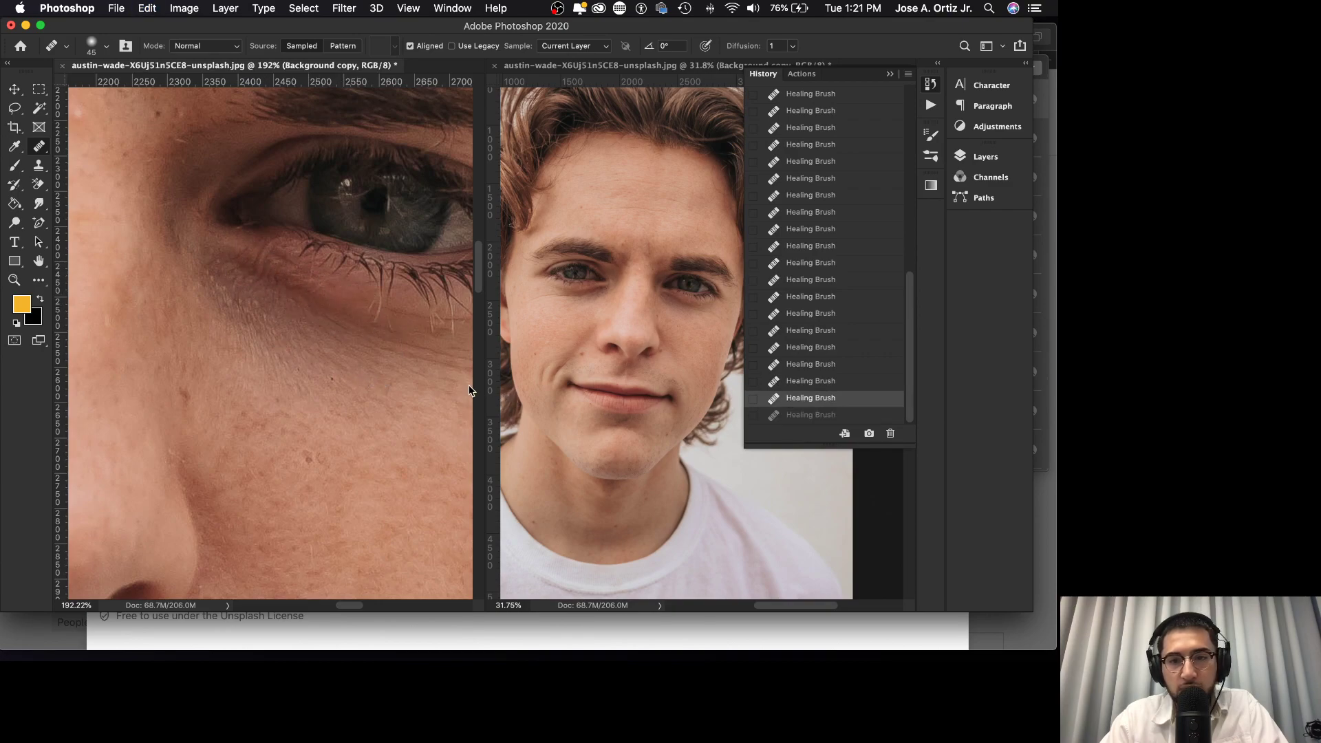
- Heal the shadow in long strokes from the inner eye corner along the skin beneath the lower lashes
left_click_drag(207, 252, 344, 296)
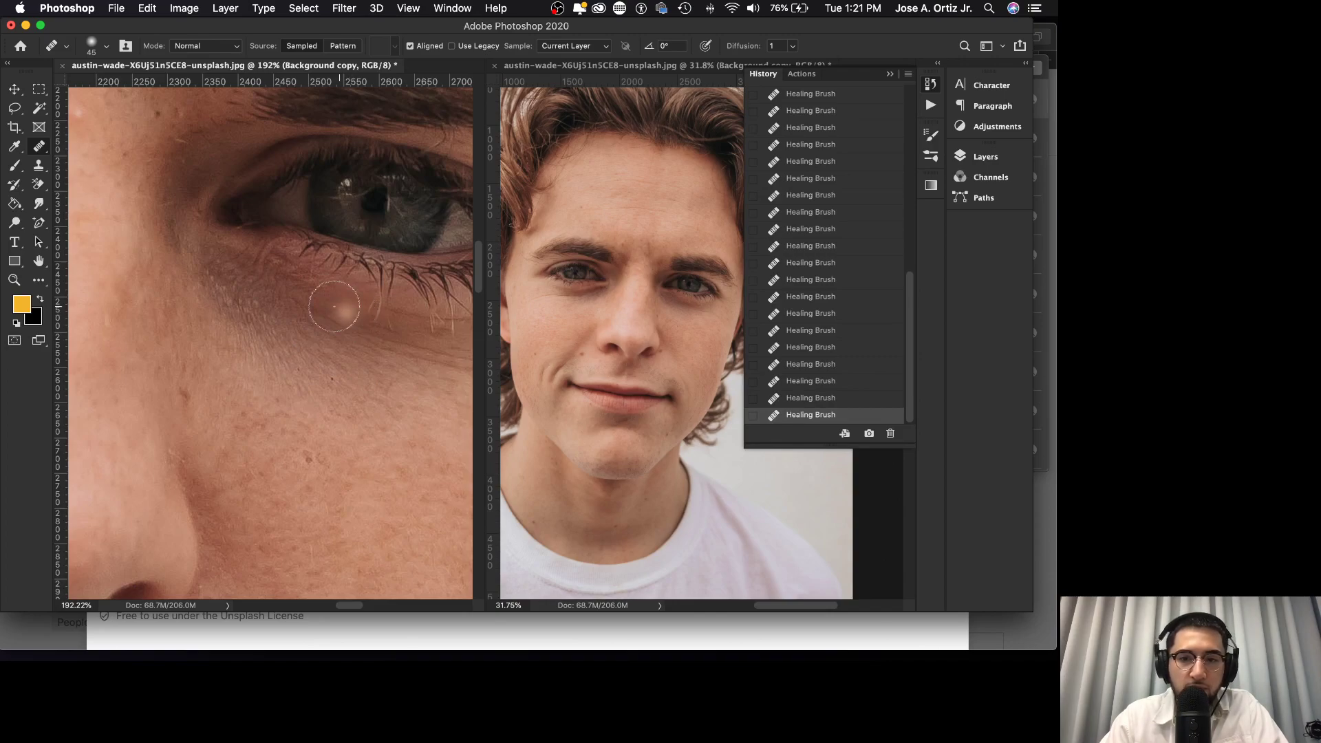
mouse_move(192, 250)
left_mouse_down()
mouse_move(297, 306)
mouse_move(410, 335)
left_mouse_up()
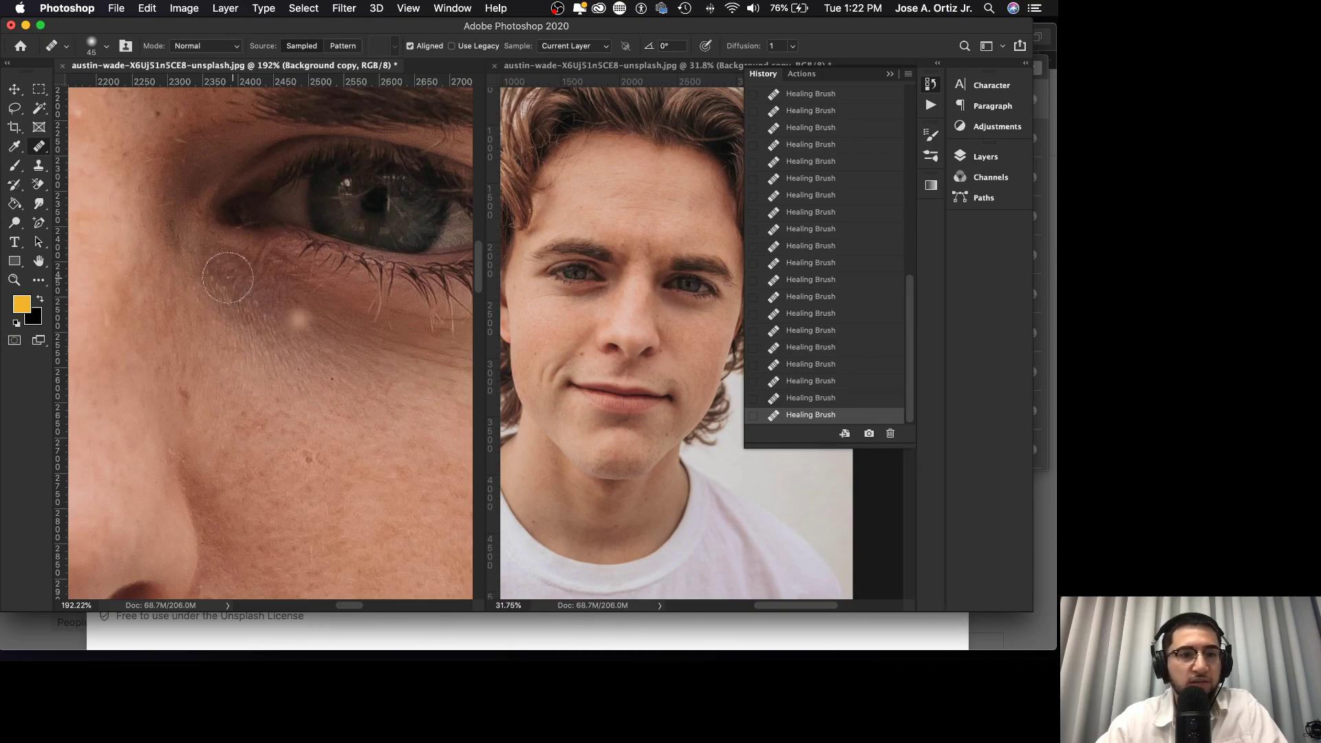
scroll(234, 283, "left", 1)
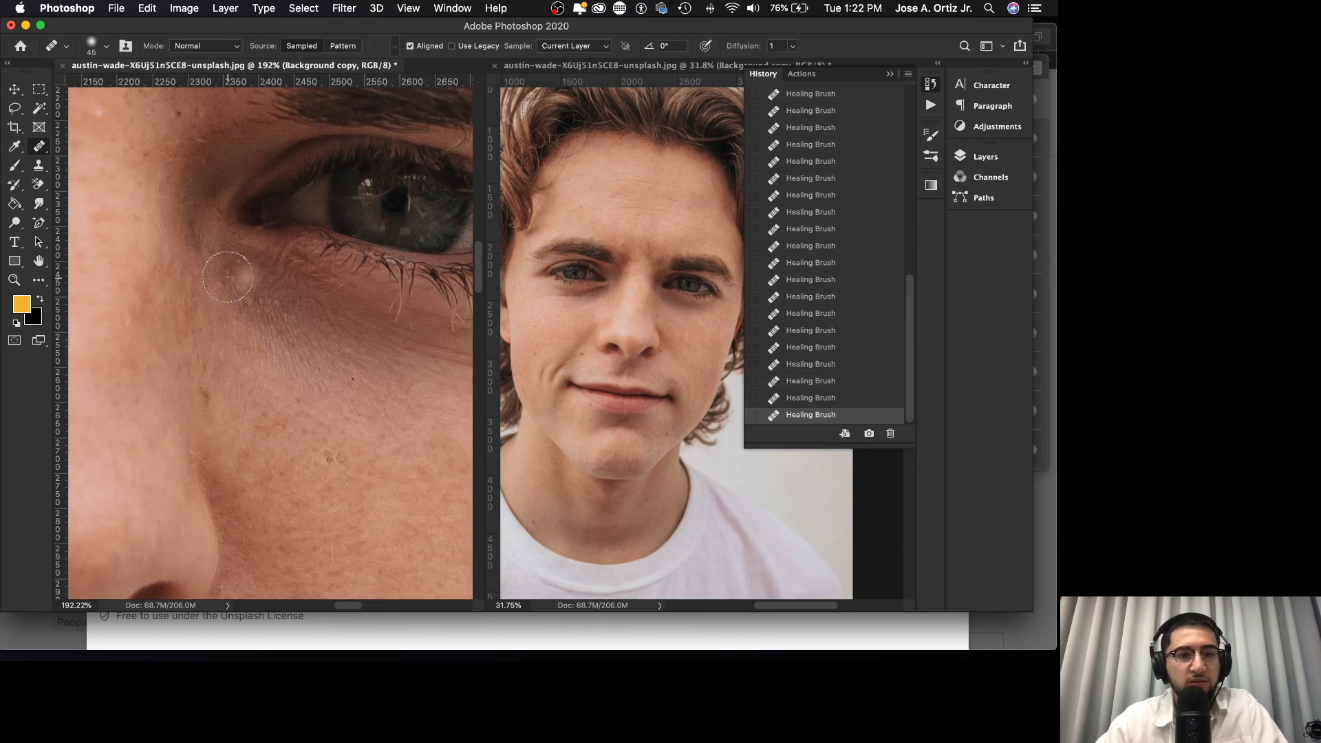
key("z")
left_click(183, 287)
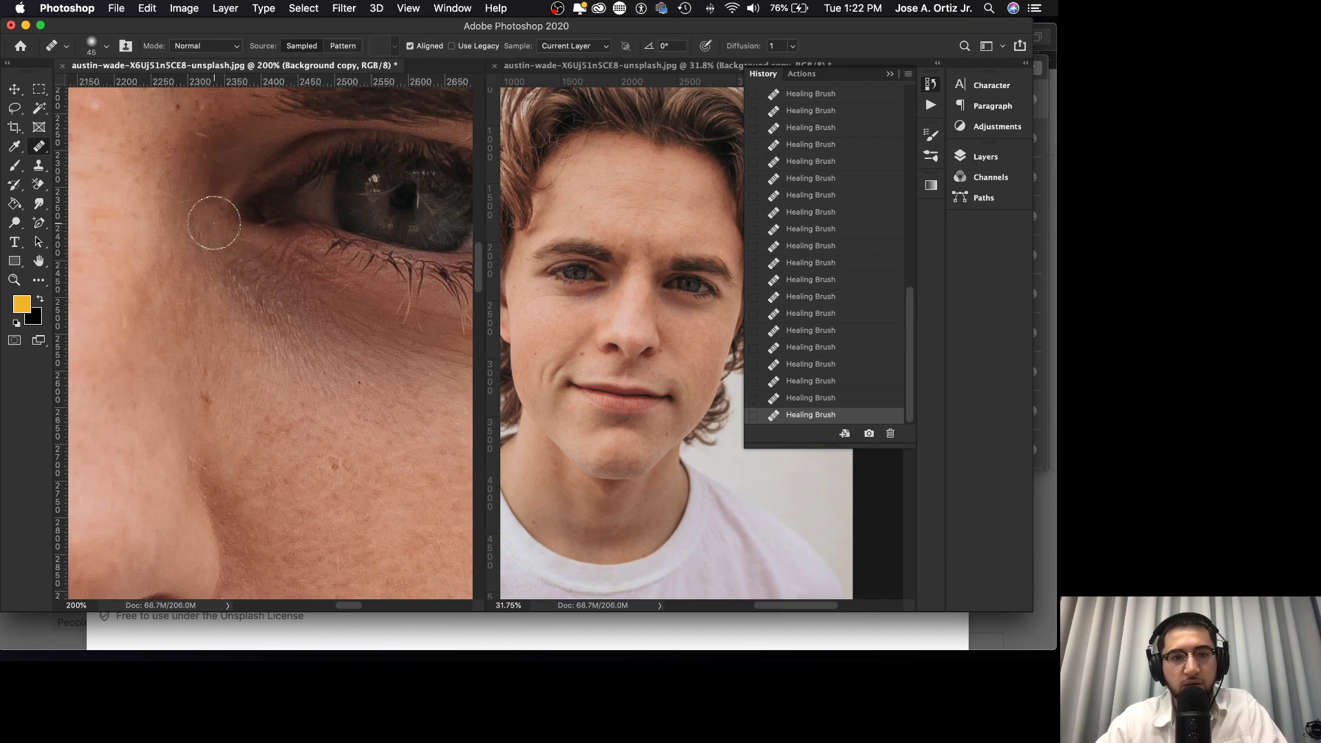
- Recheck the last healing stroke, then heal the dark skin between the nose bridge and inner upper eyelid, undoing and retrying strokes
key("super+z")
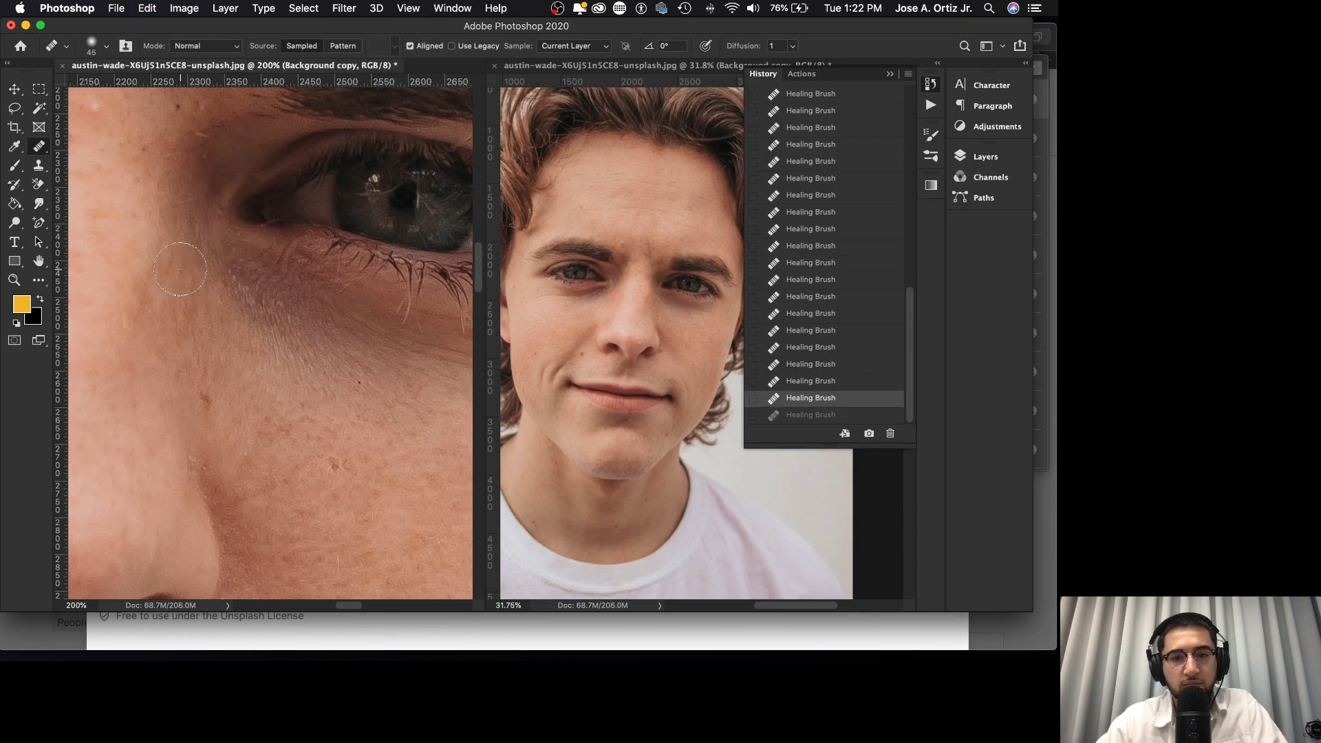
key("shift+super+z")
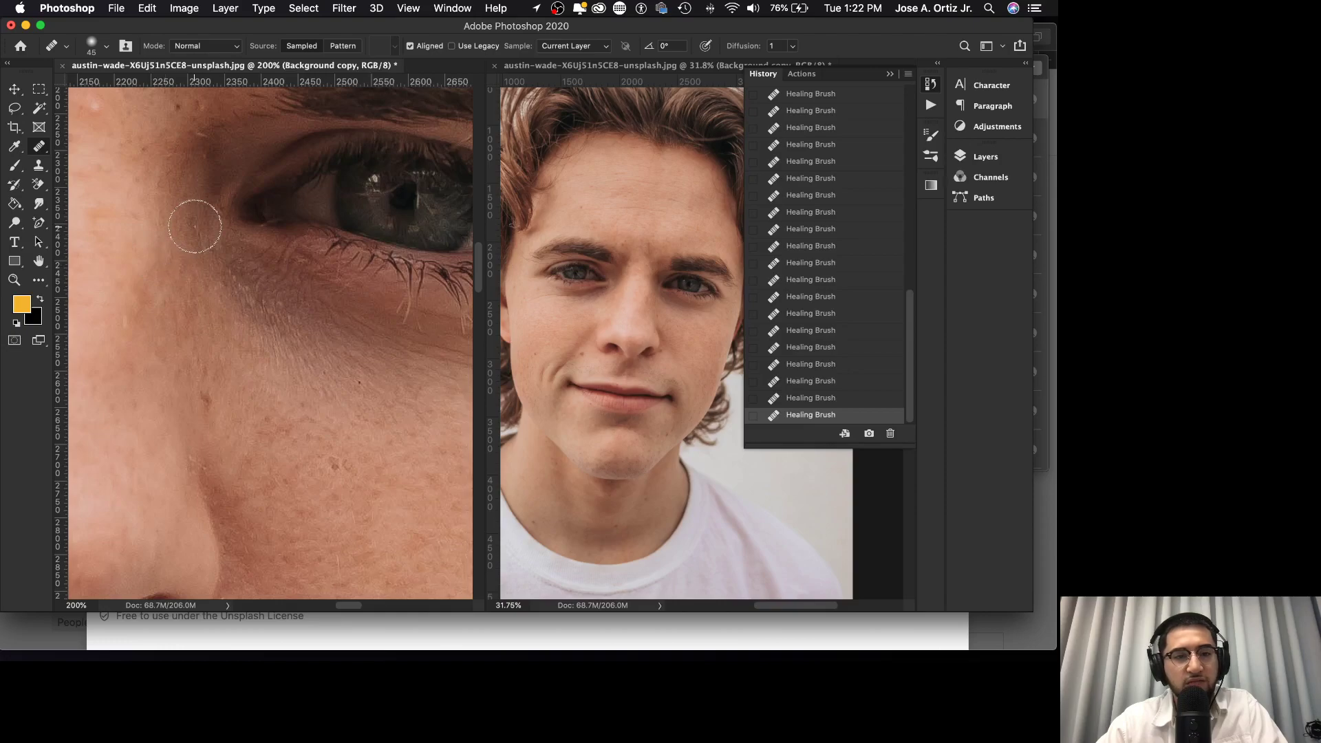
left_click(148, 246, "alt")
left_click_drag(158, 223, 207, 157)
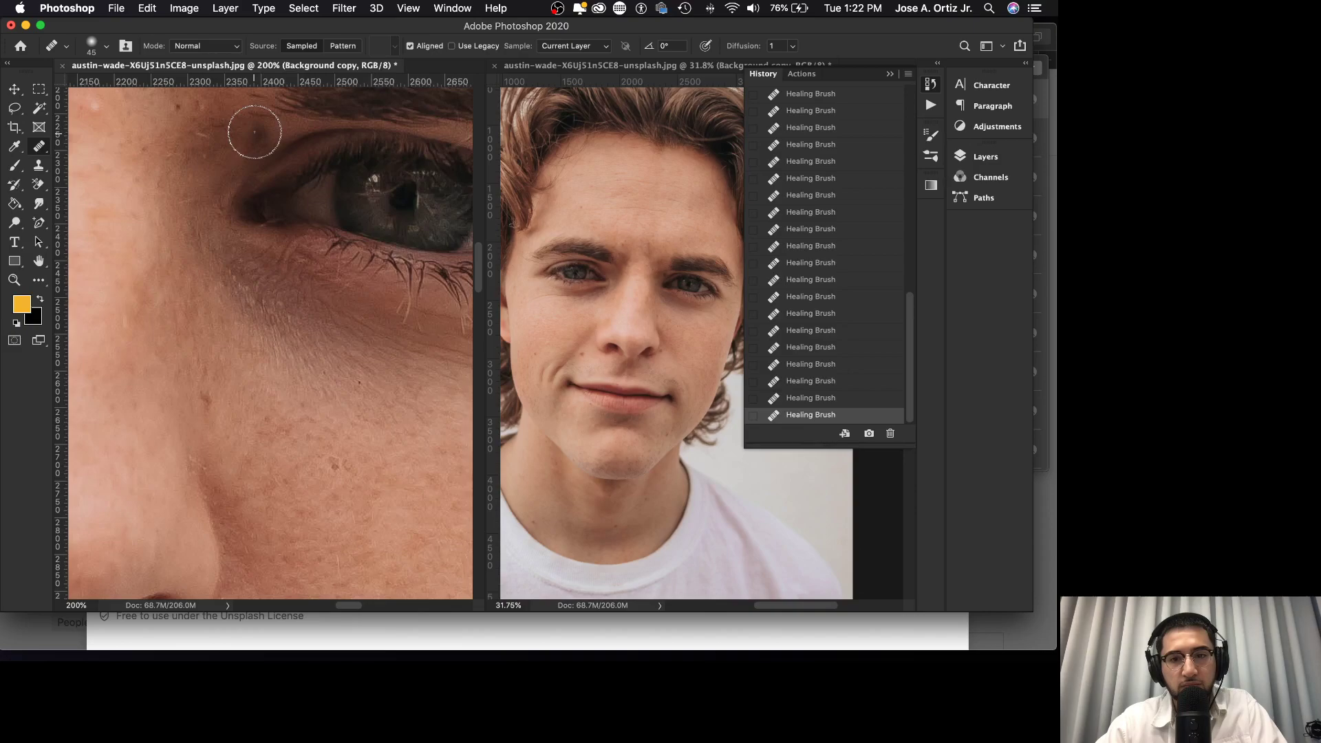
key("super+z")
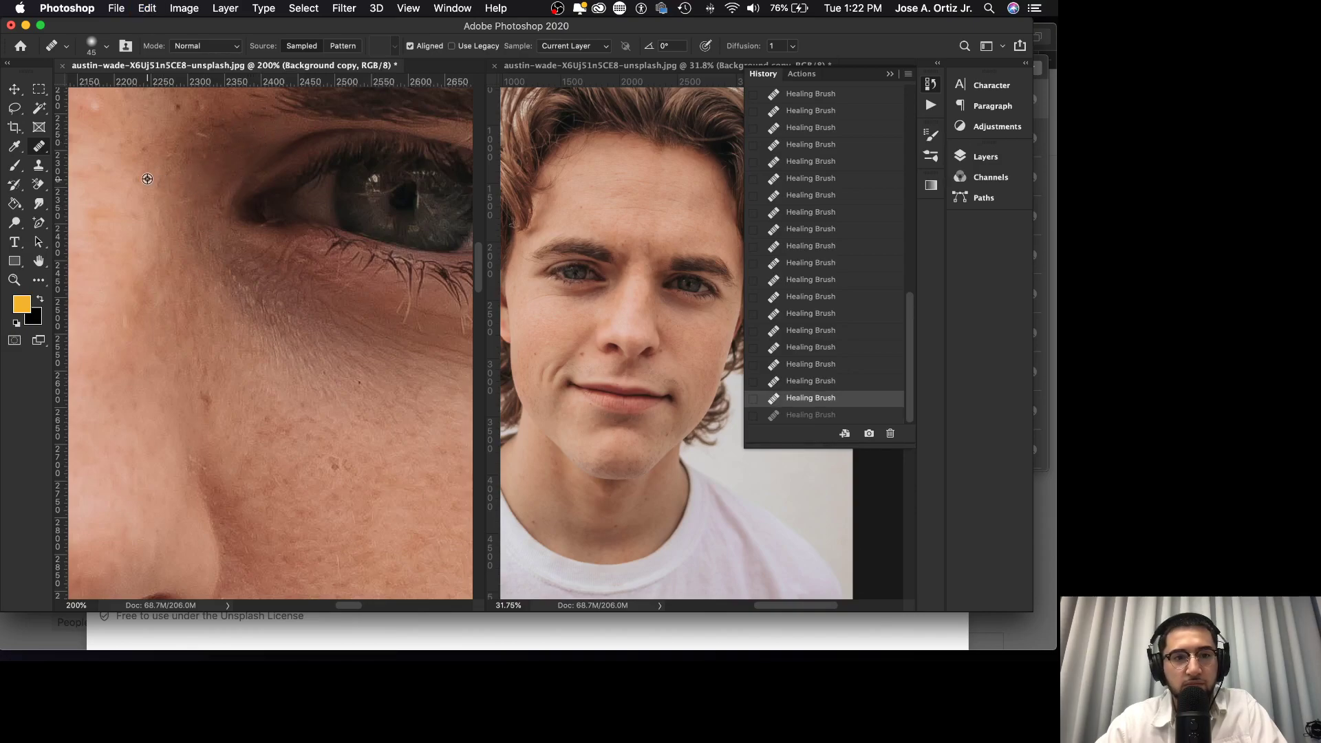
left_click(233, 136)
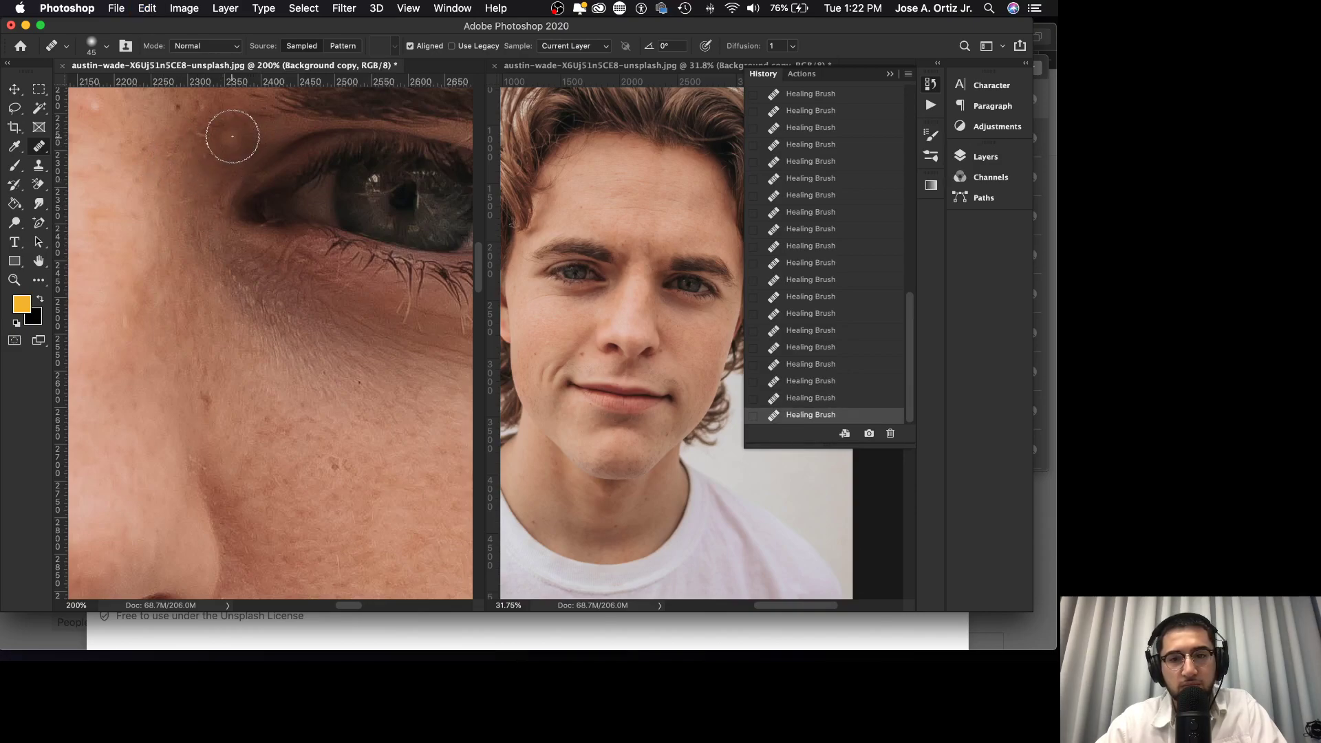
key("super+z")
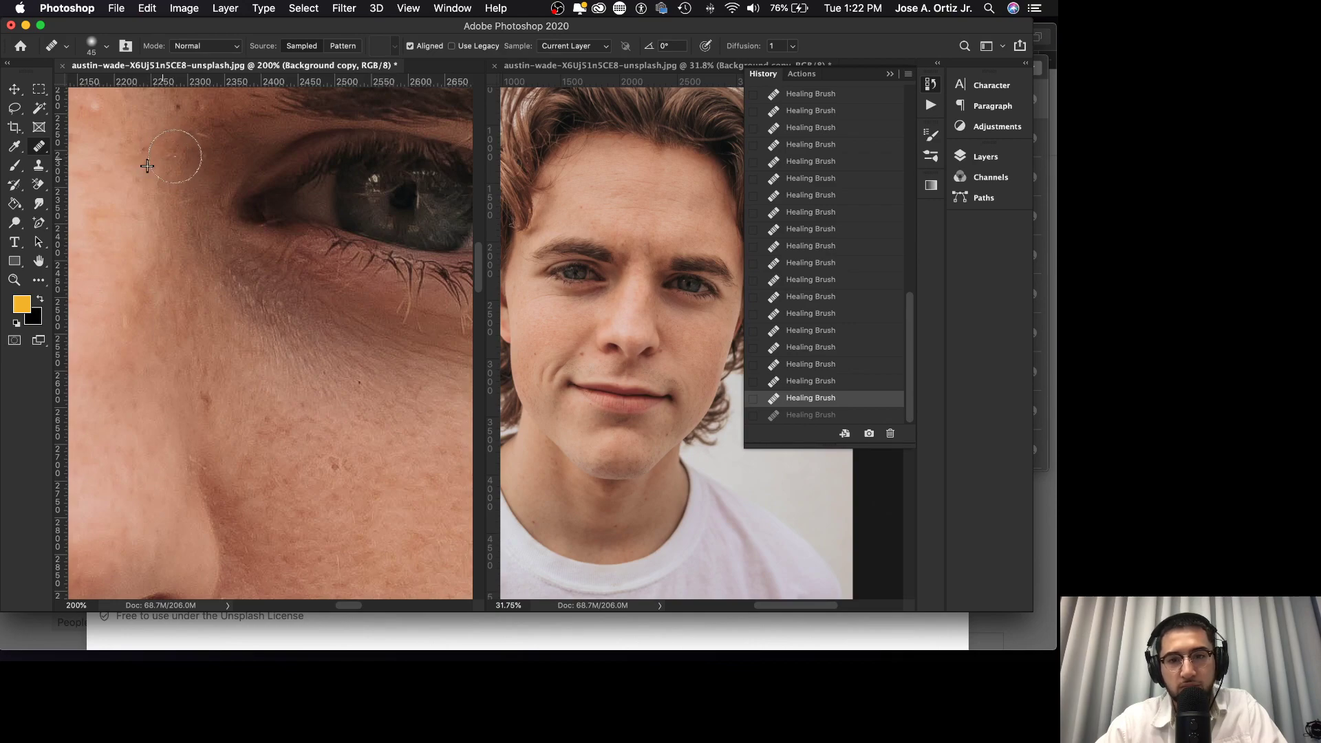
left_click(228, 140)
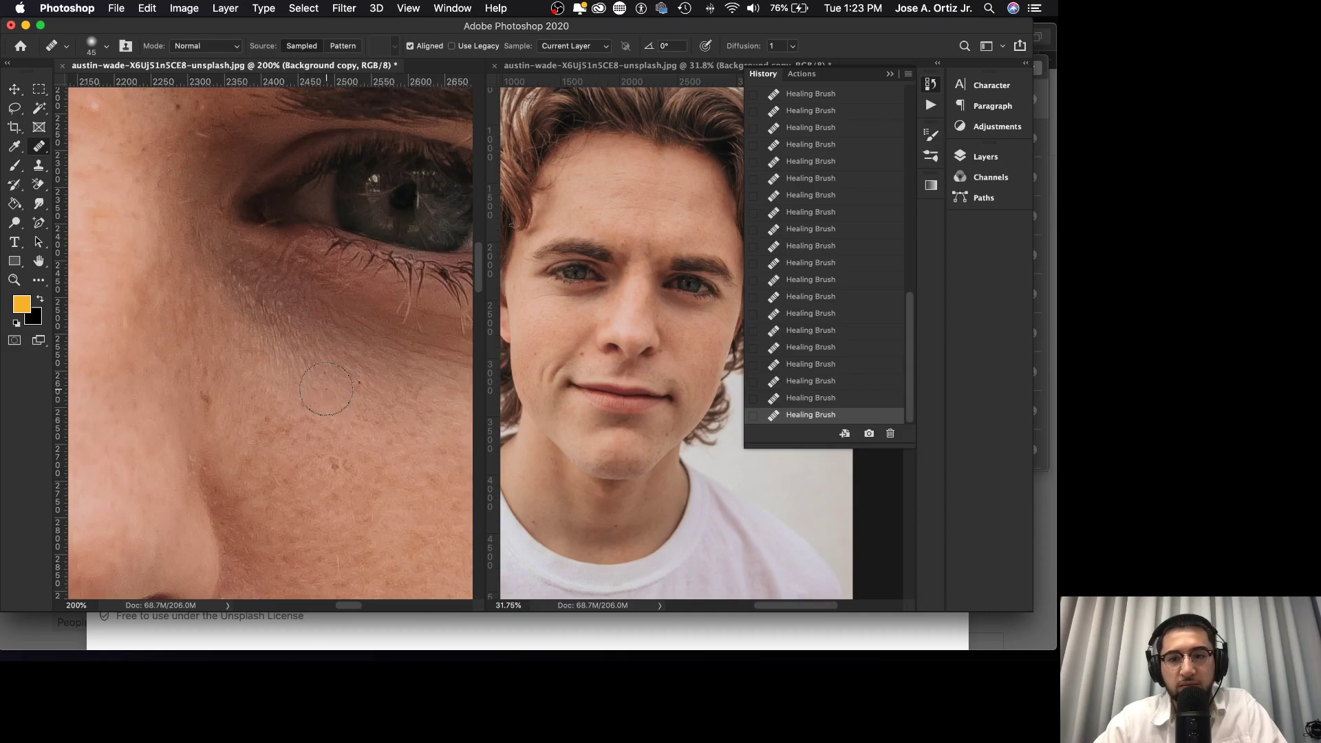
- Heal the skin between the nose bridge and the inner end of the eyebrow from a sample taken just above
scroll(313, 368, "up", 5)
scroll(313, 368, "left", 3)
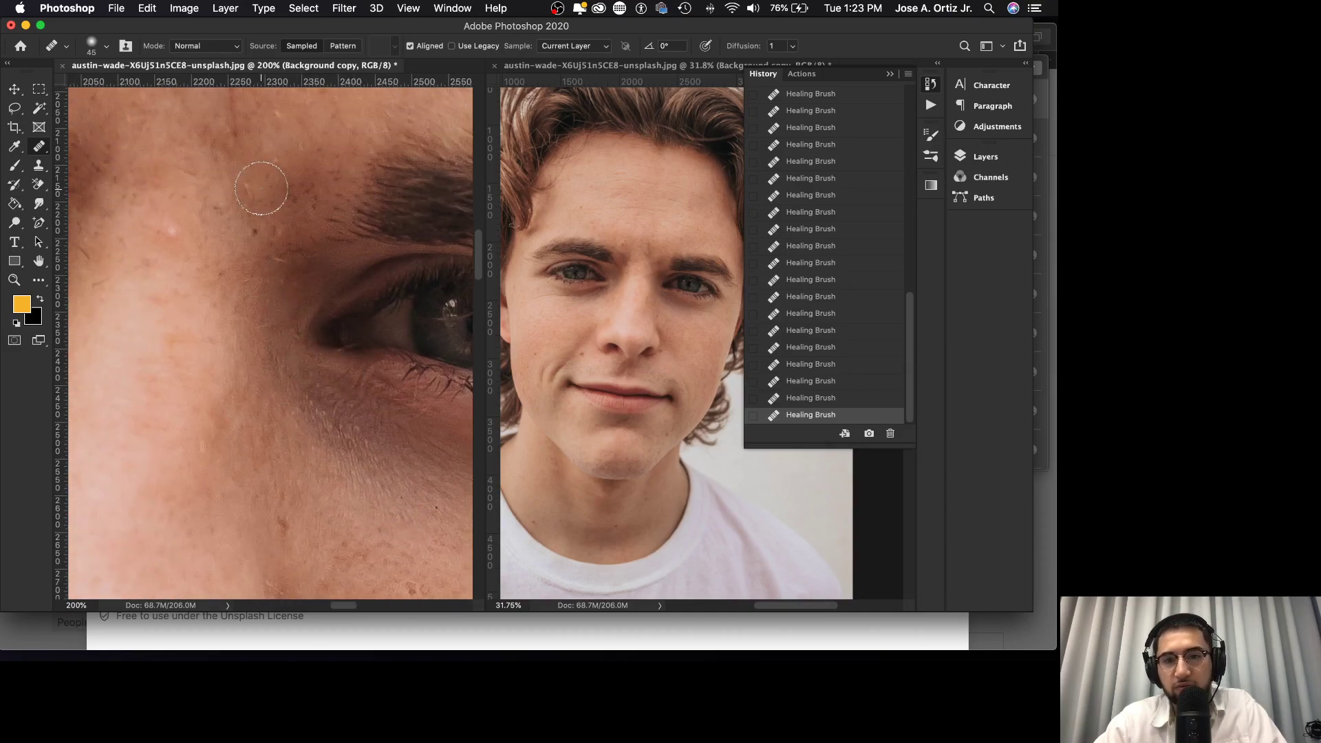
scroll(260, 195, "up", 1)
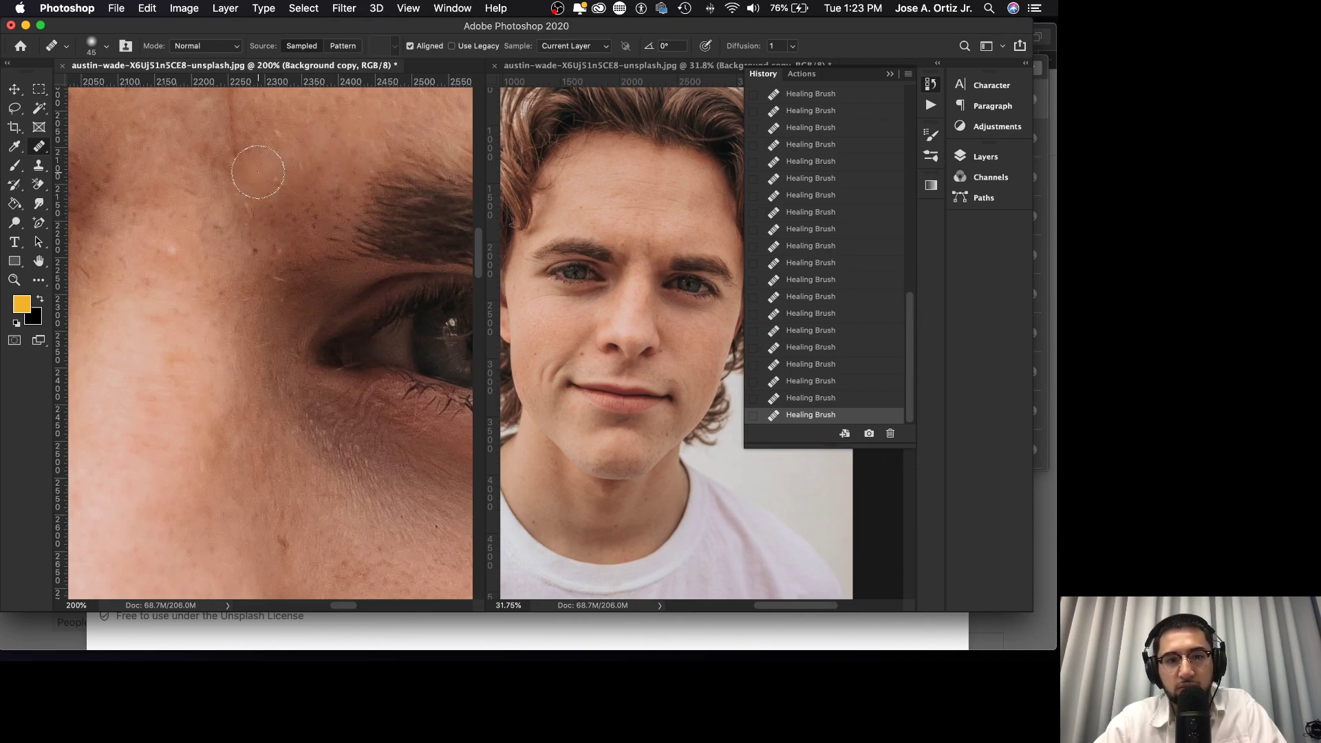
left_click(261, 138, "alt")
mouse_move(226, 199)
left_mouse_down()
mouse_move(280, 216)
mouse_move(261, 189)
mouse_move(320, 177)
left_mouse_up()
left_click(282, 194)
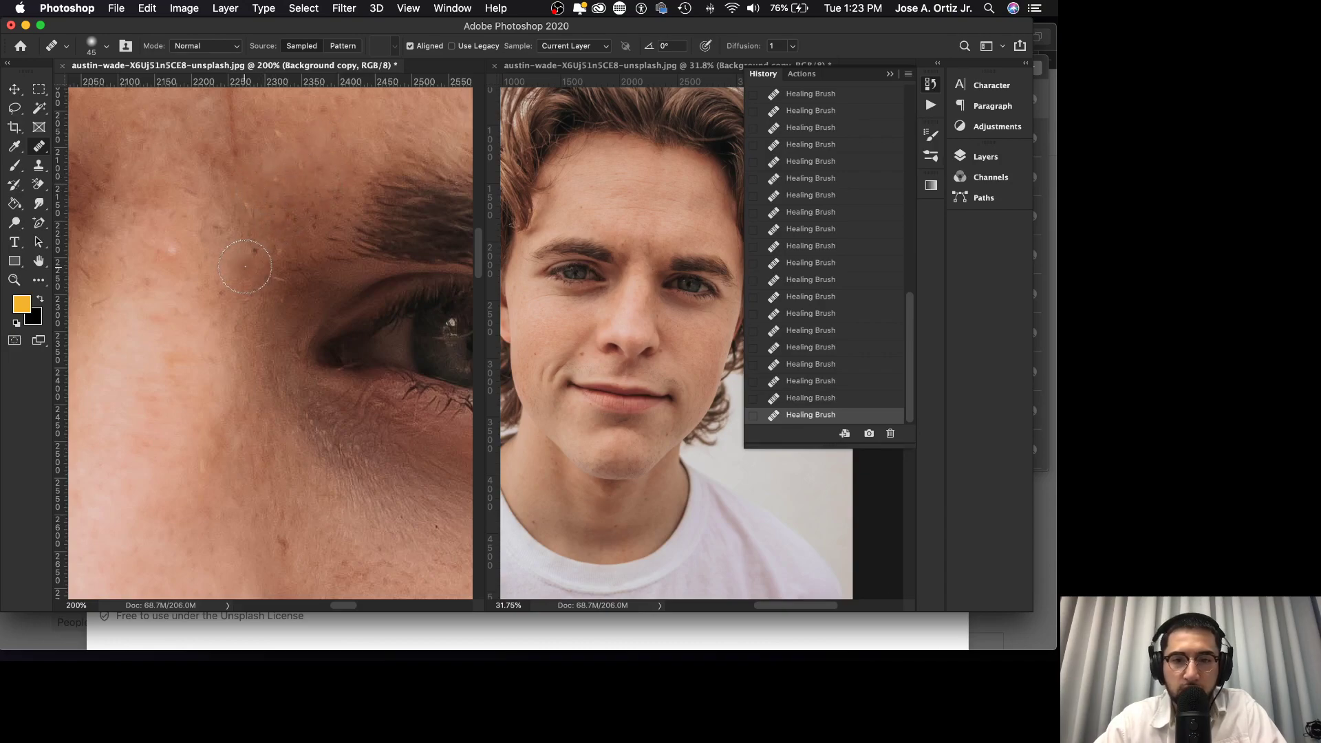
- Zoom out to about 110% around the eye and step back through recent Healing Brush states to compare the under-eye shadow
scroll(249, 271, "right", 1)
scroll(229, 274, "right", 1)
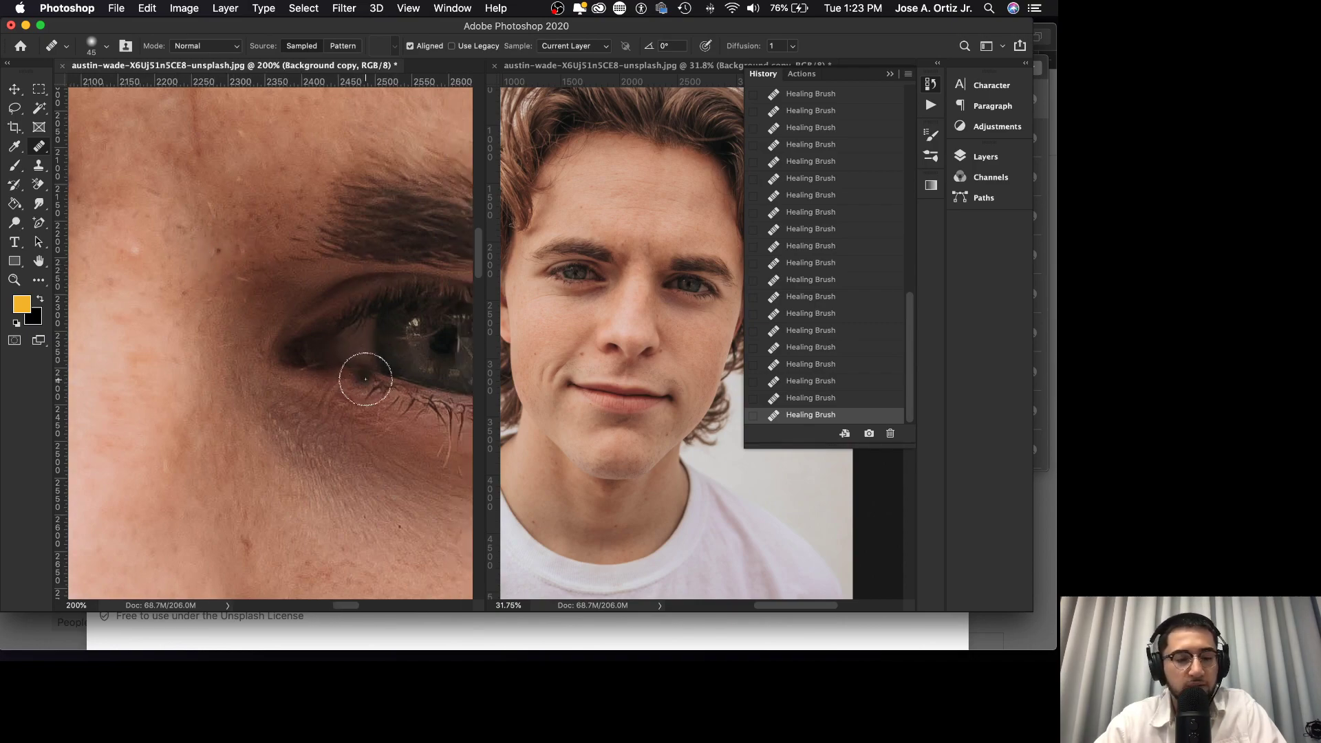
key("z")
left_click_drag(378, 397, 336, 403)
scroll(337, 403, "right", 5)
scroll(351, 399, "down", 4)
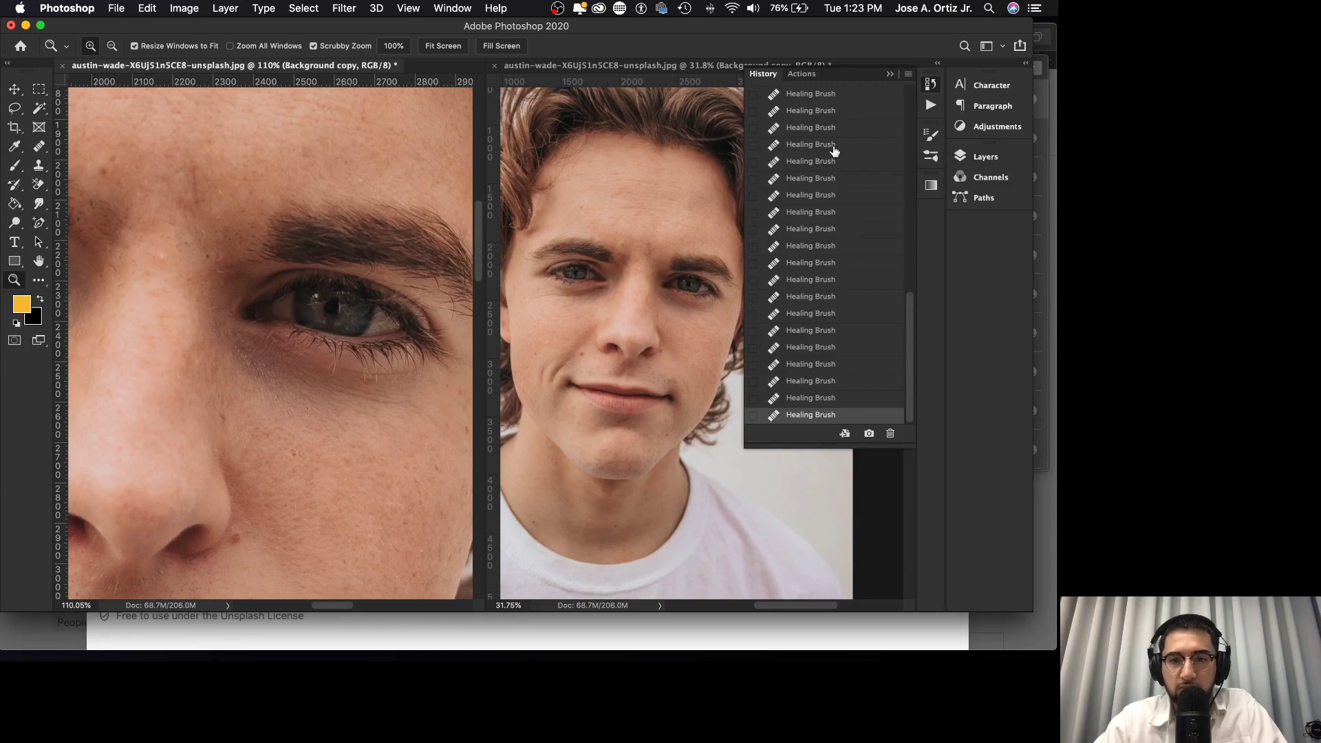
left_click(812, 144)
scroll(819, 134, "up", 3)
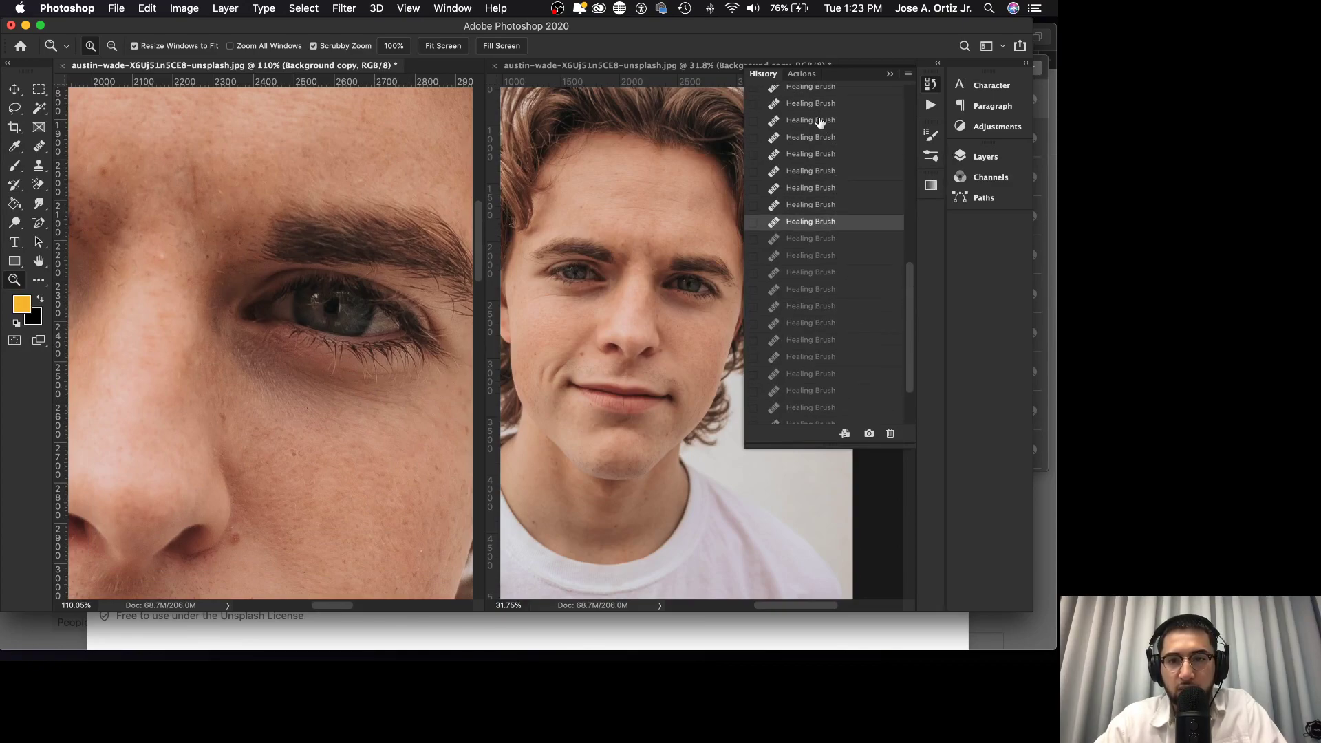
left_click(818, 105)
scroll(824, 122, "up", 2)
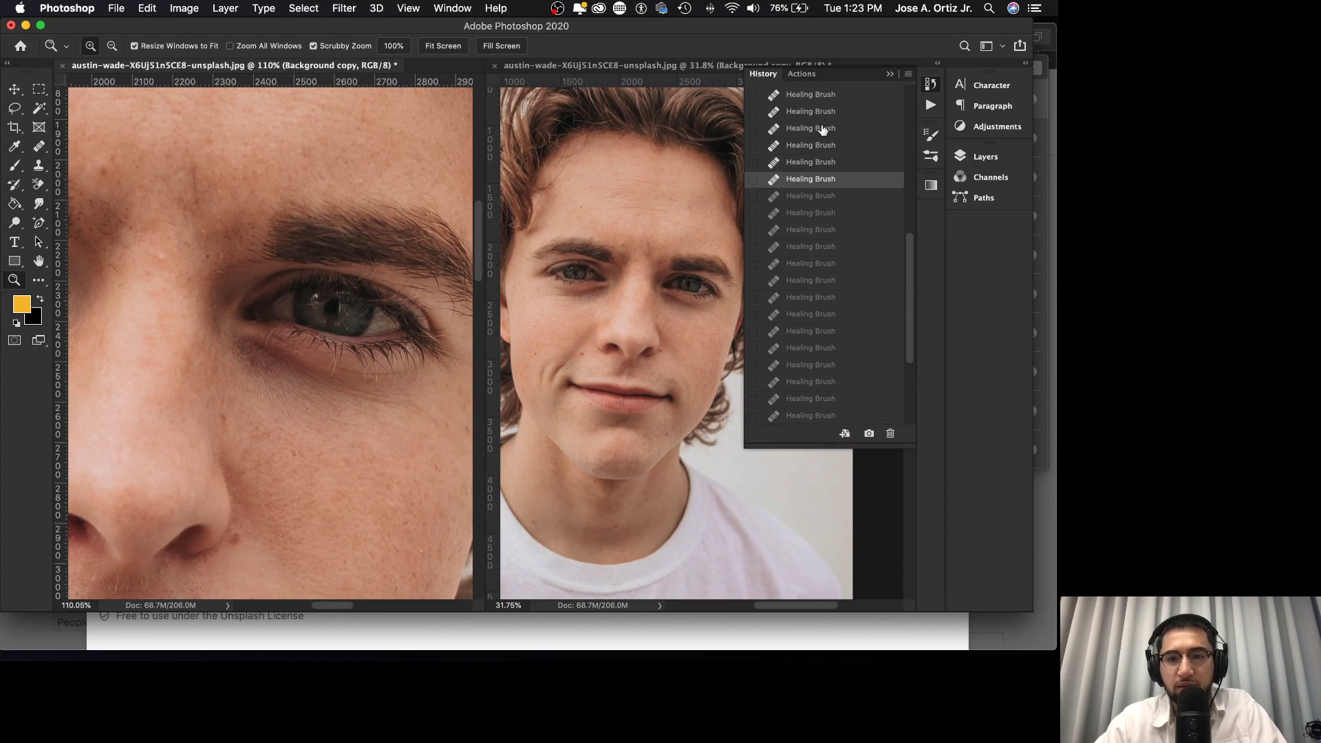
left_click(822, 129)
scroll(819, 128, "up", 2)
left_click(817, 123)
left_click(821, 151)
left_click(819, 120)
left_click(823, 157)
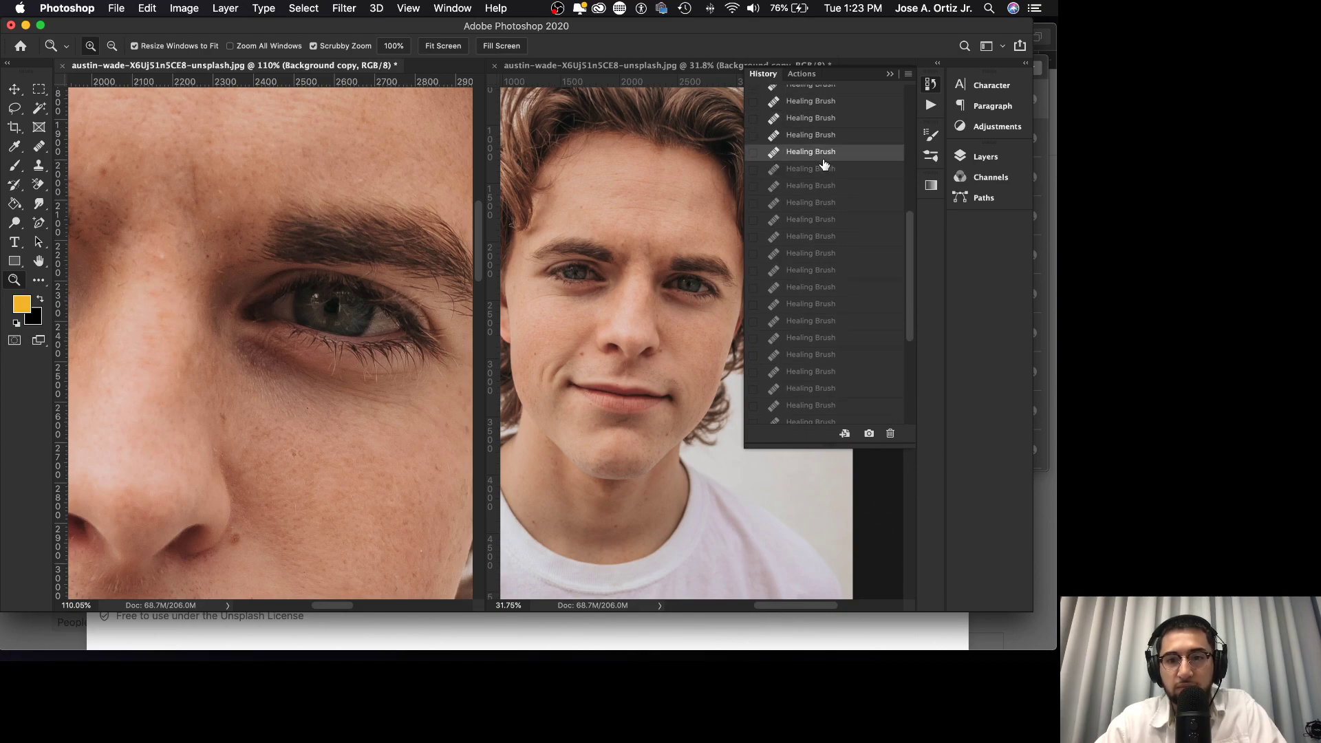
- Step further back through the older Healing Brush states to review the under-eye area before most of the retouching
scroll(823, 169, "up", 2)
left_click(827, 125)
scroll(827, 126, "up", 3)
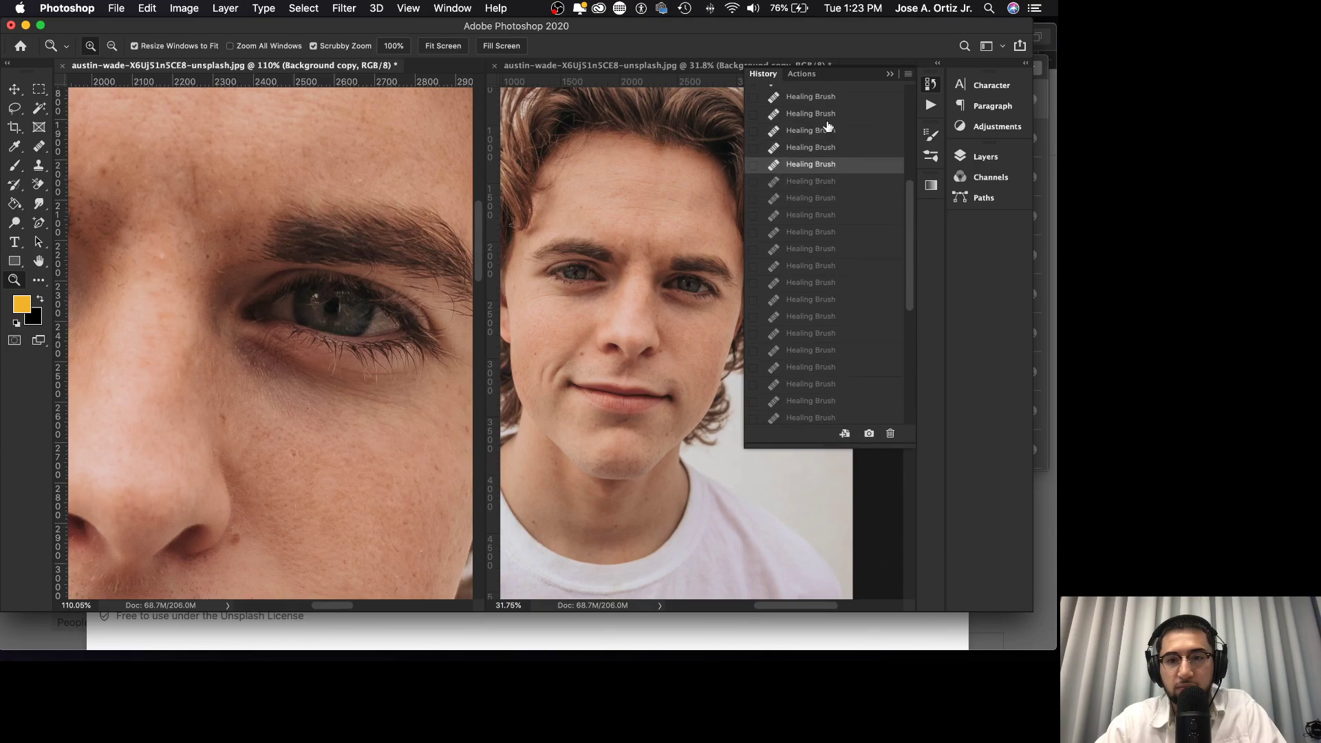
left_click(825, 136)
left_click(825, 119)
scroll(830, 138, "up", 5)
left_click(827, 157)
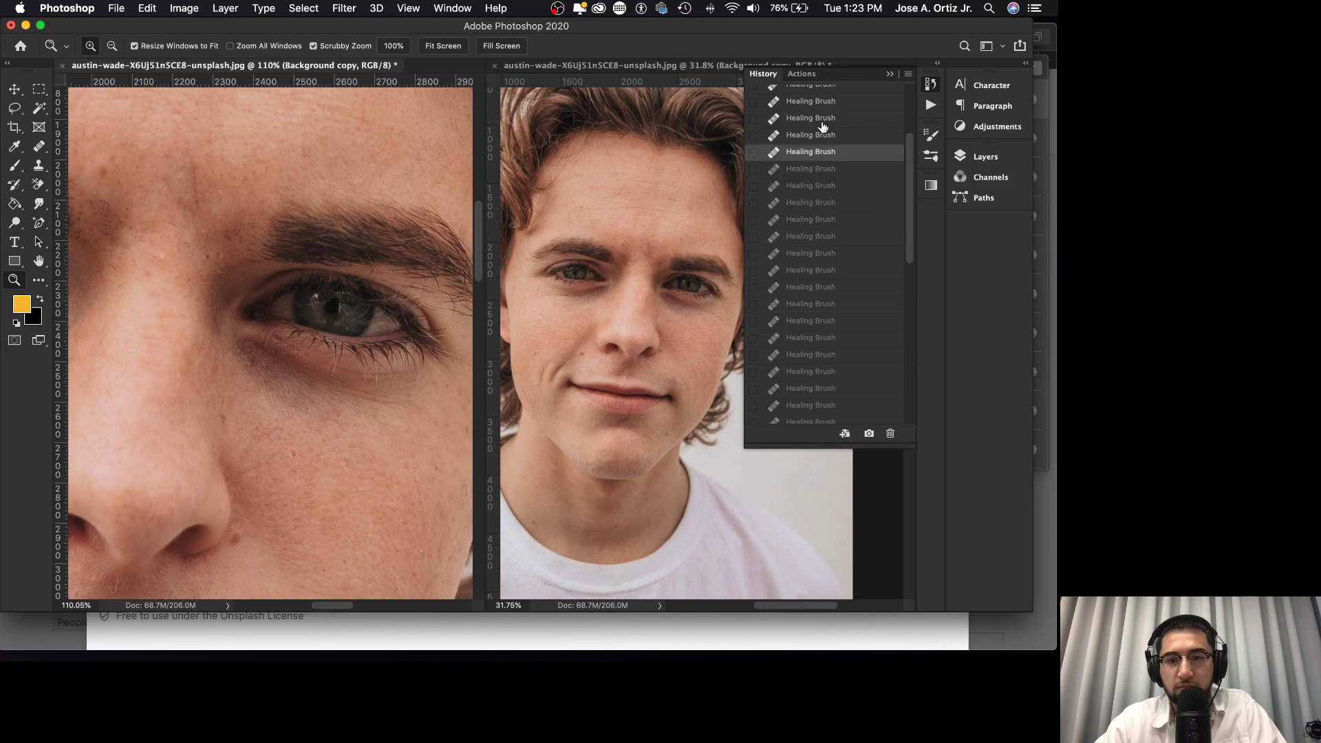
left_click(824, 134)
scroll(824, 135, "up", 2)
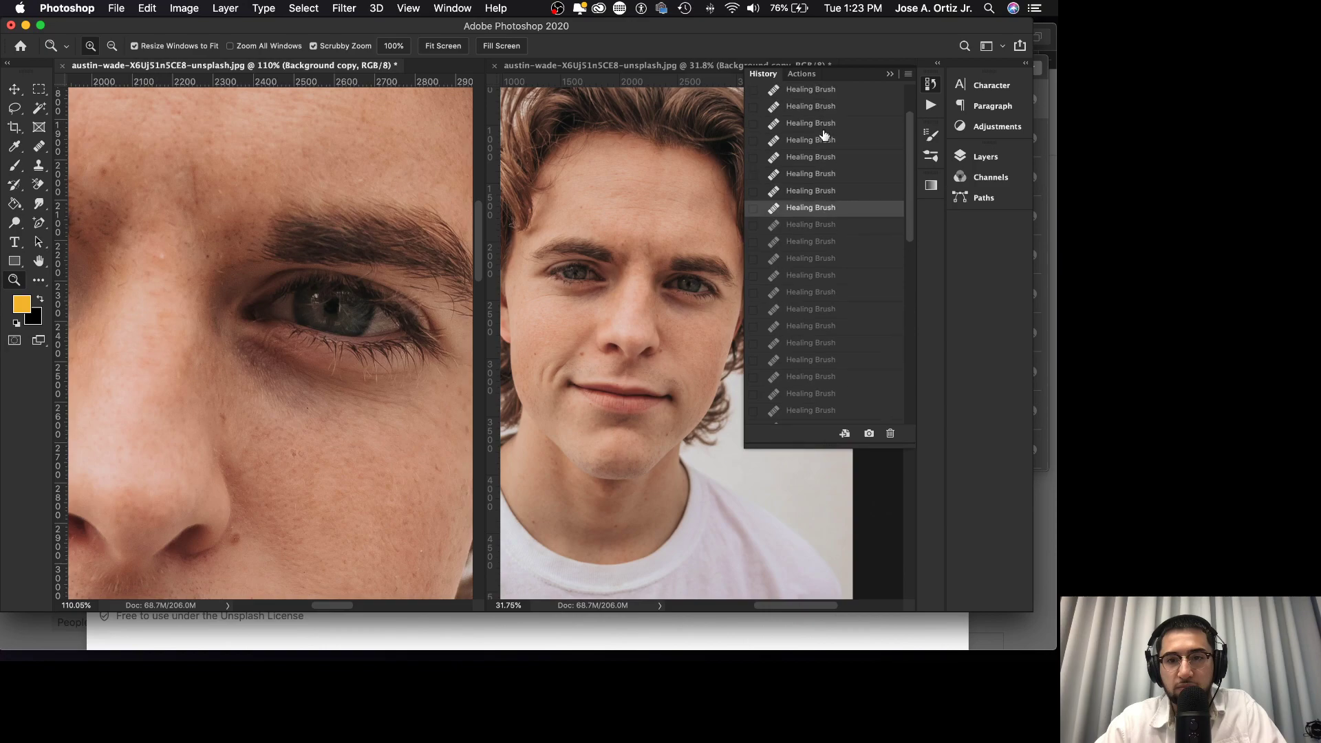
- Alternate between neighbouring early Healing Brush states to compare the skin beneath the inner eye corner
left_click(822, 174)
left_click(823, 190)
left_click(824, 206)
left_click(826, 225)
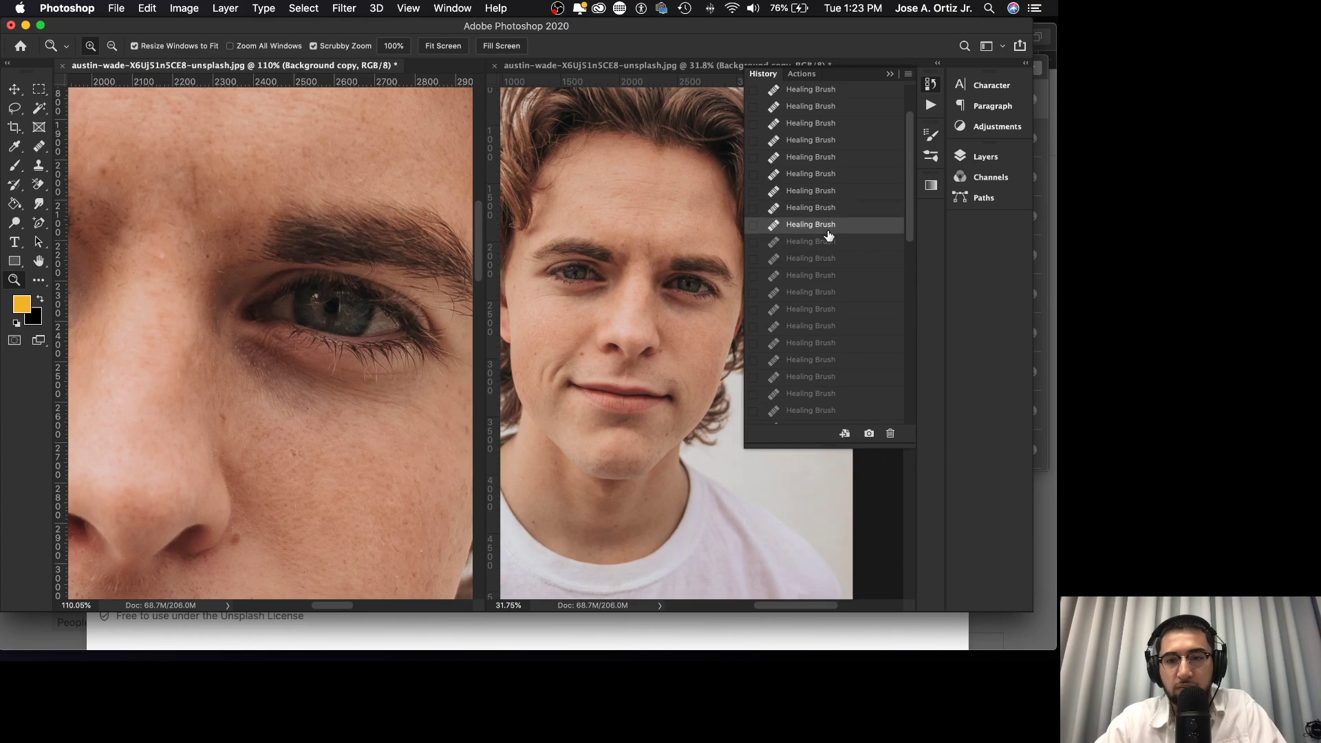
left_click(828, 242)
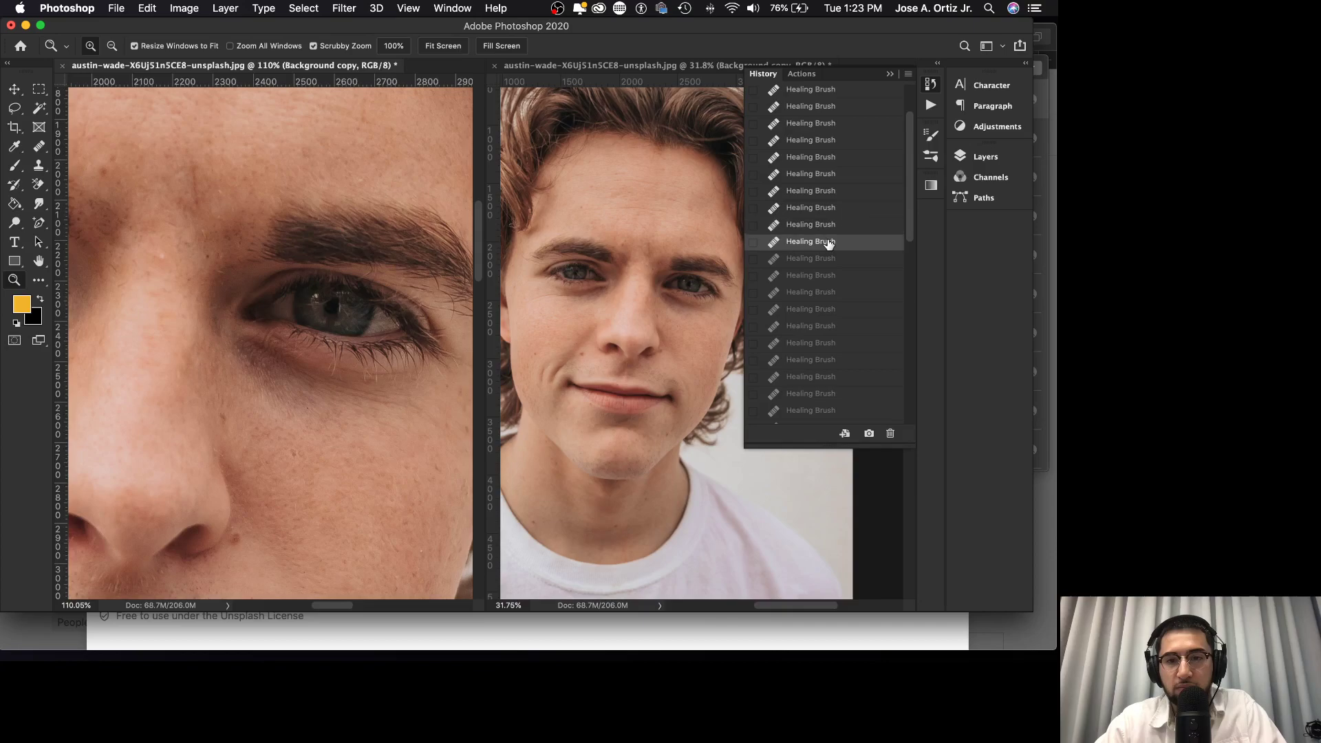
left_click(825, 225)
left_click(830, 242)
left_click(824, 225)
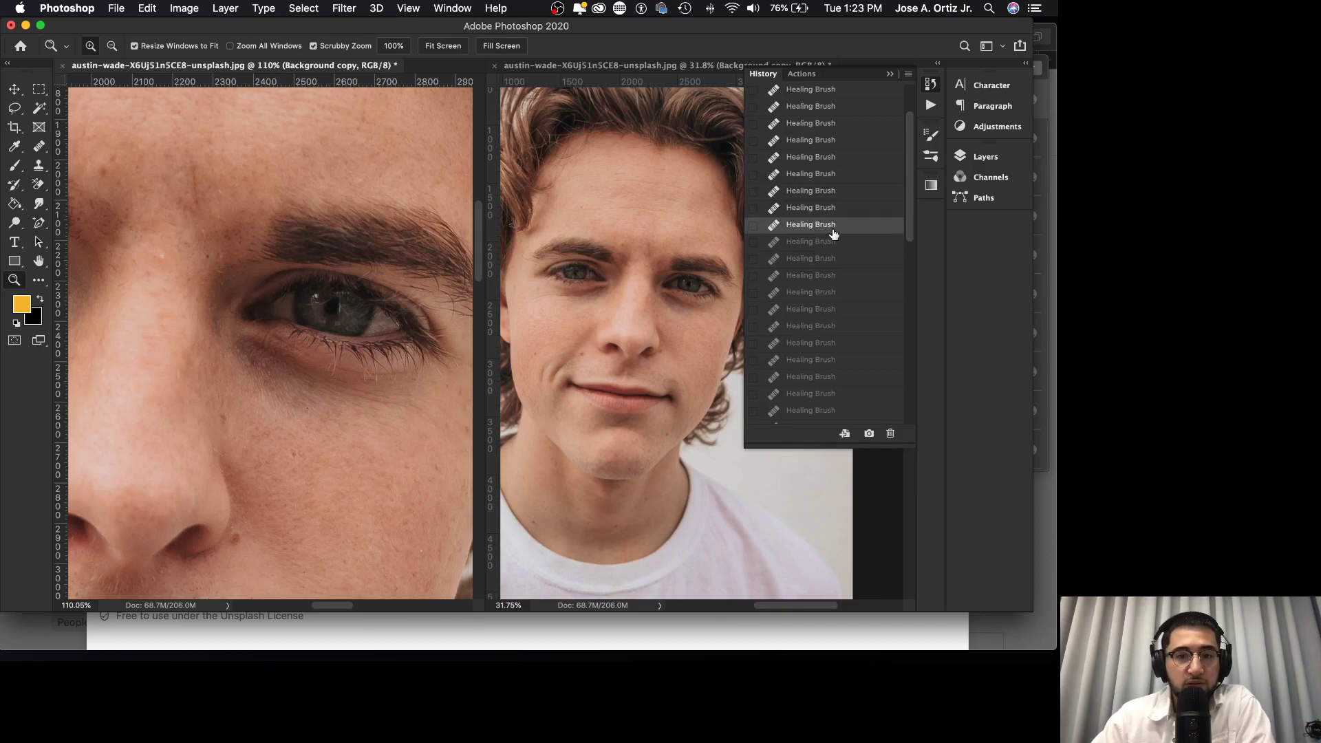
- Restore the newest Healing Brush history state and view the eye and cheek with all retouching applied
scroll(836, 230, "down", 5)
scroll(849, 345, "up", 5)
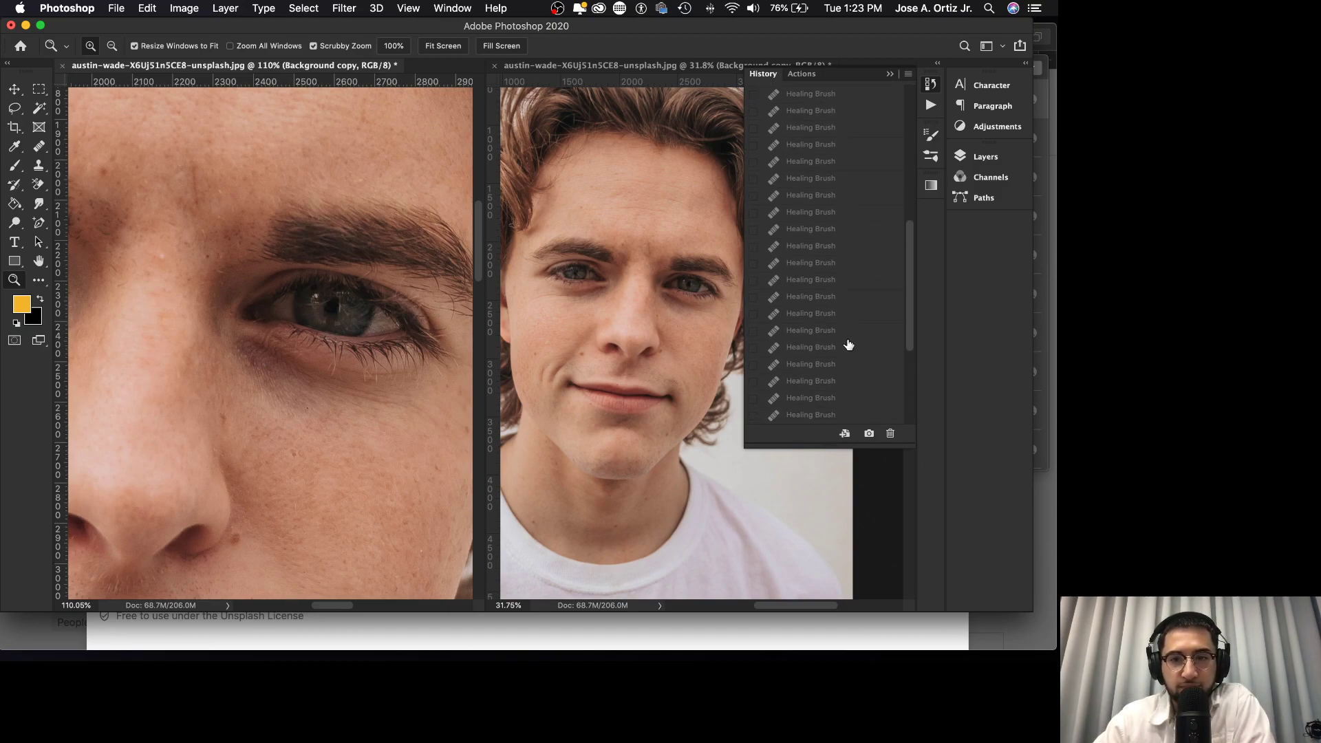
scroll(849, 345, "down", 5)
scroll(808, 428, "down", 4)
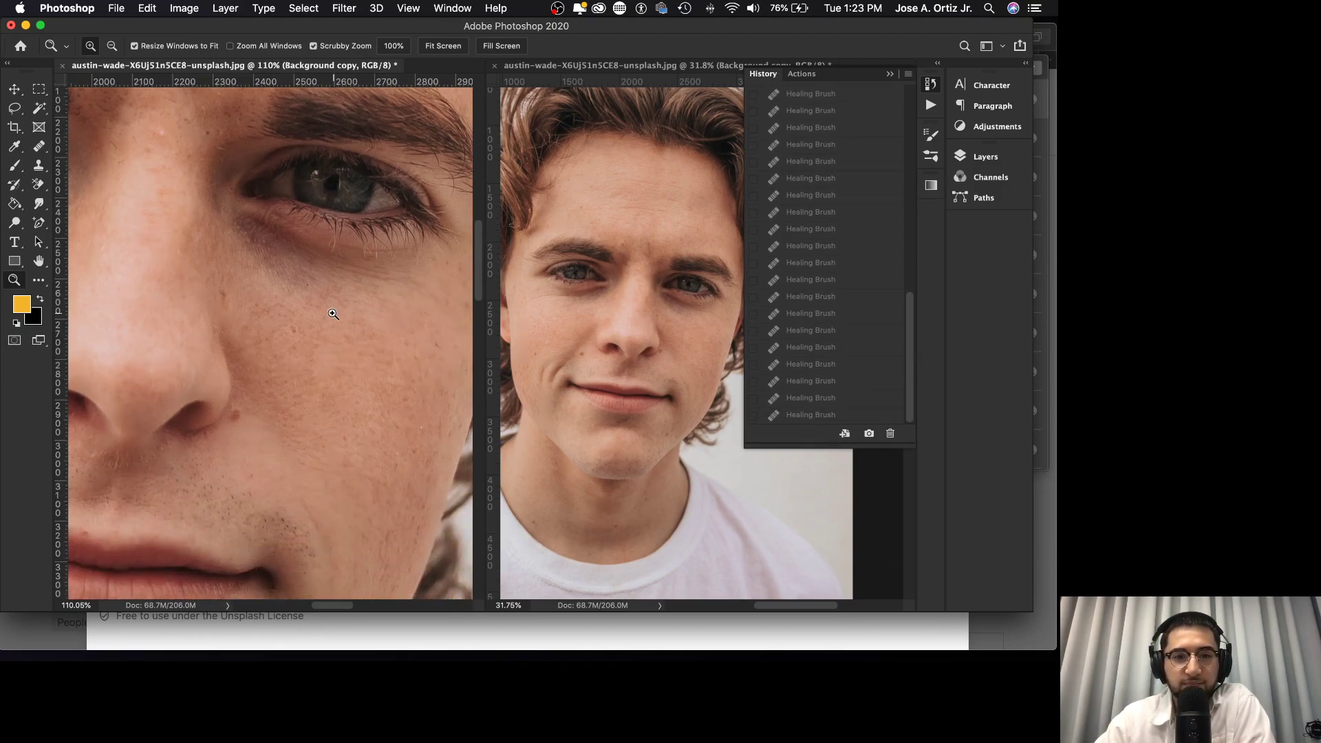
scroll(332, 315, "up", 2)
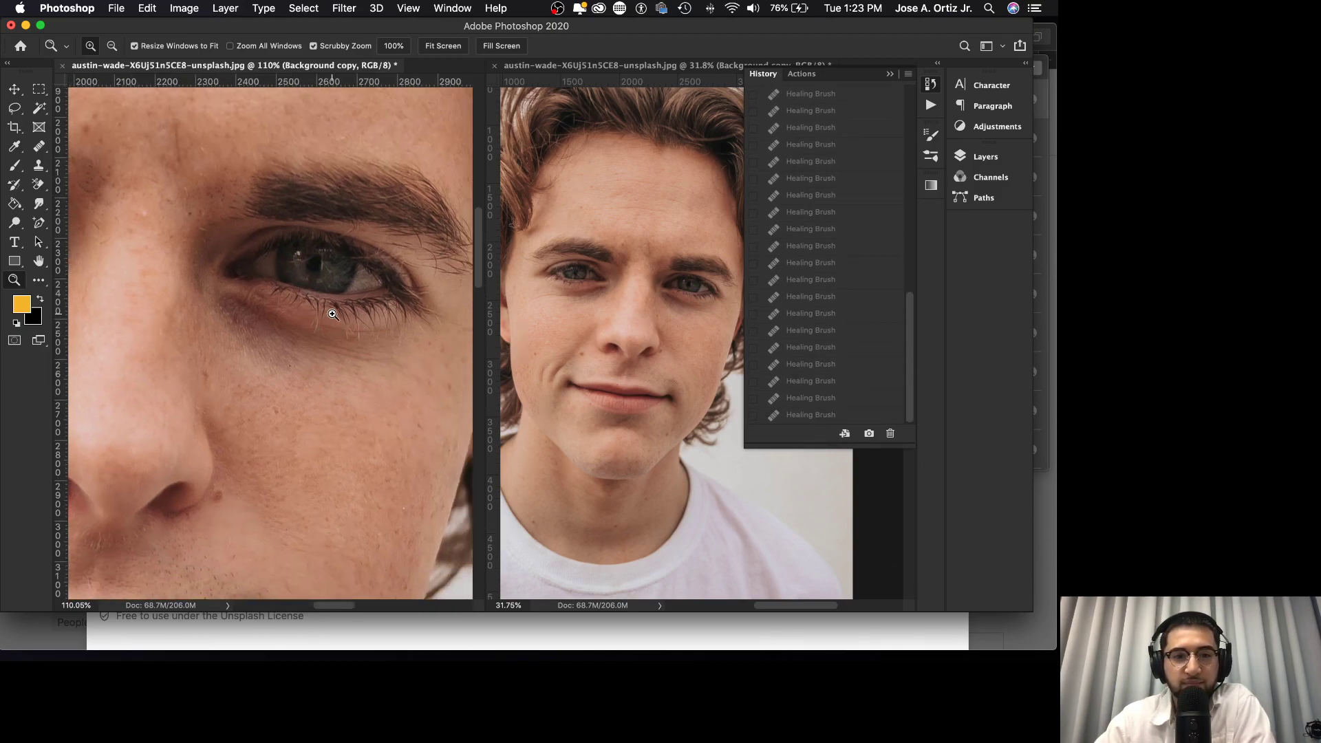
left_click(820, 415)
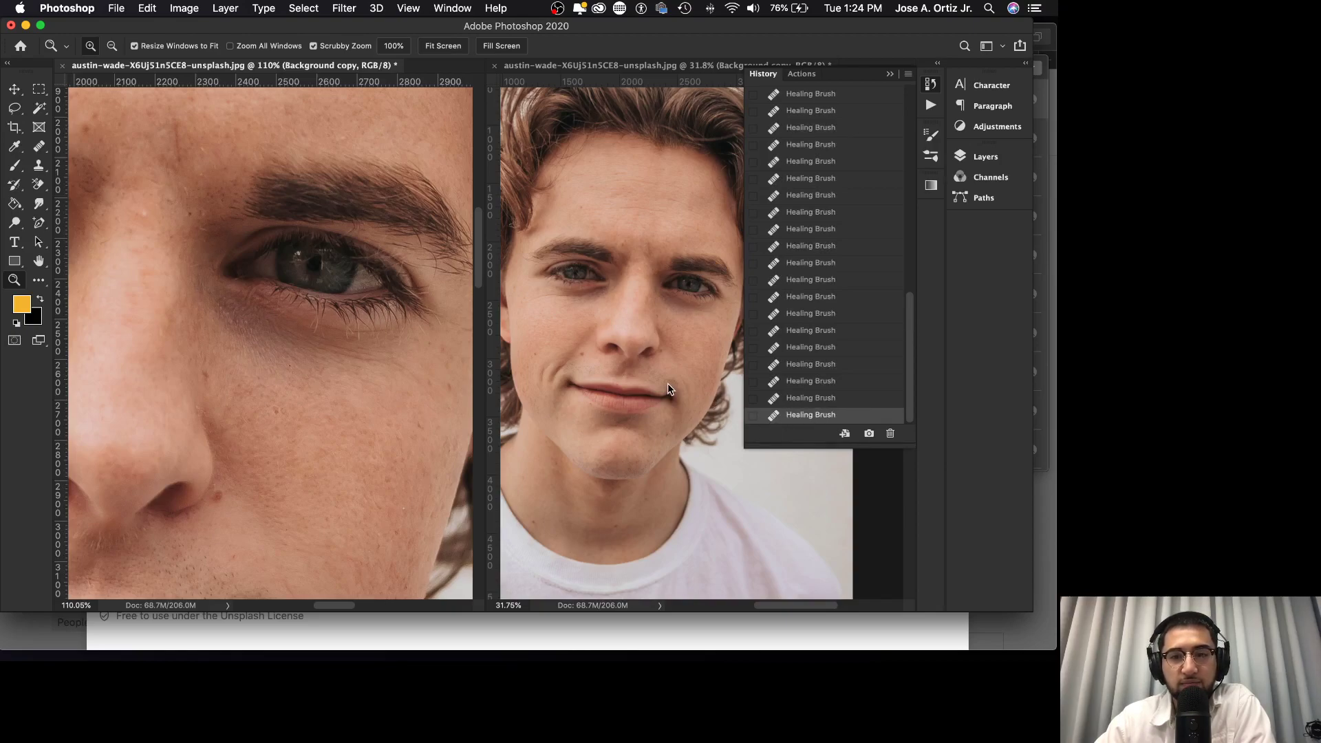
- Zoom out both document views to show the whole portrait, at about 20% and 24%
scroll(669, 390, "right", 2)
mouse_move(681, 330)
left_mouse_down()
mouse_move(648, 329)
mouse_move(664, 345)
left_mouse_up()
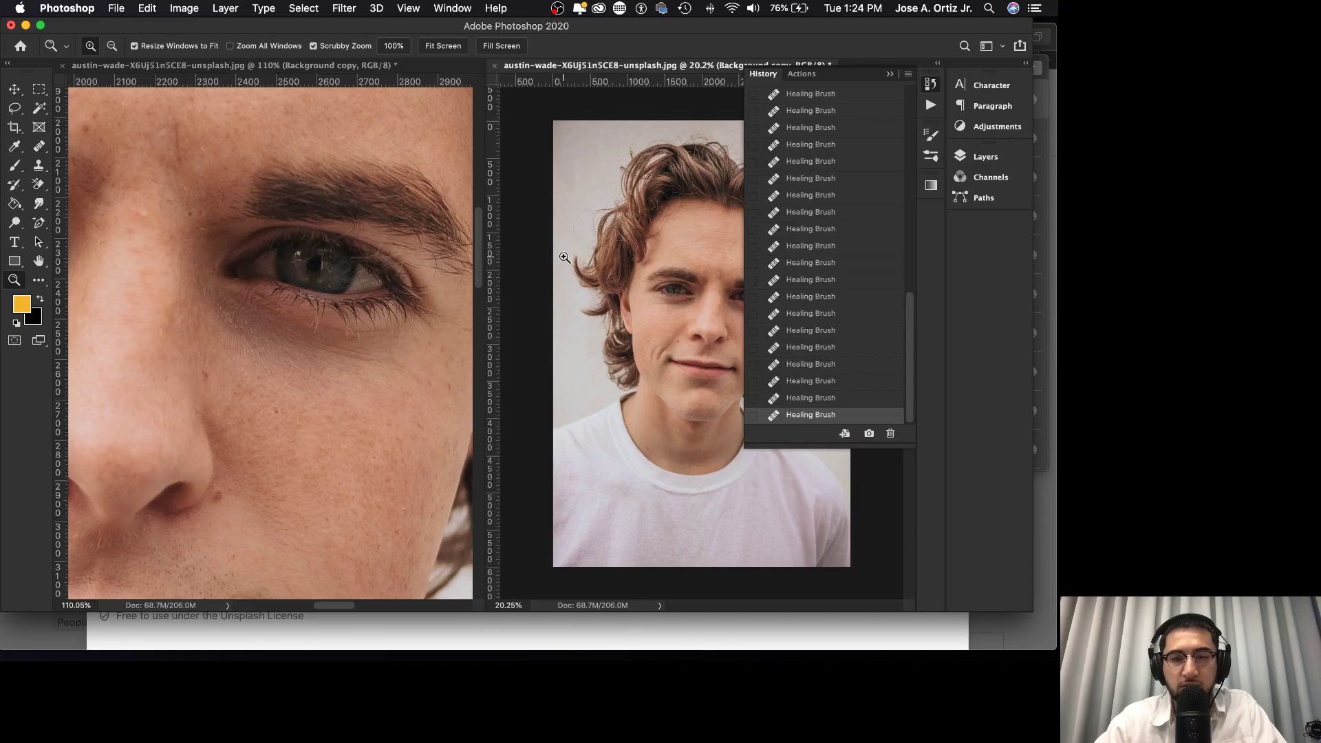
left_click_drag(298, 262, 233, 289)
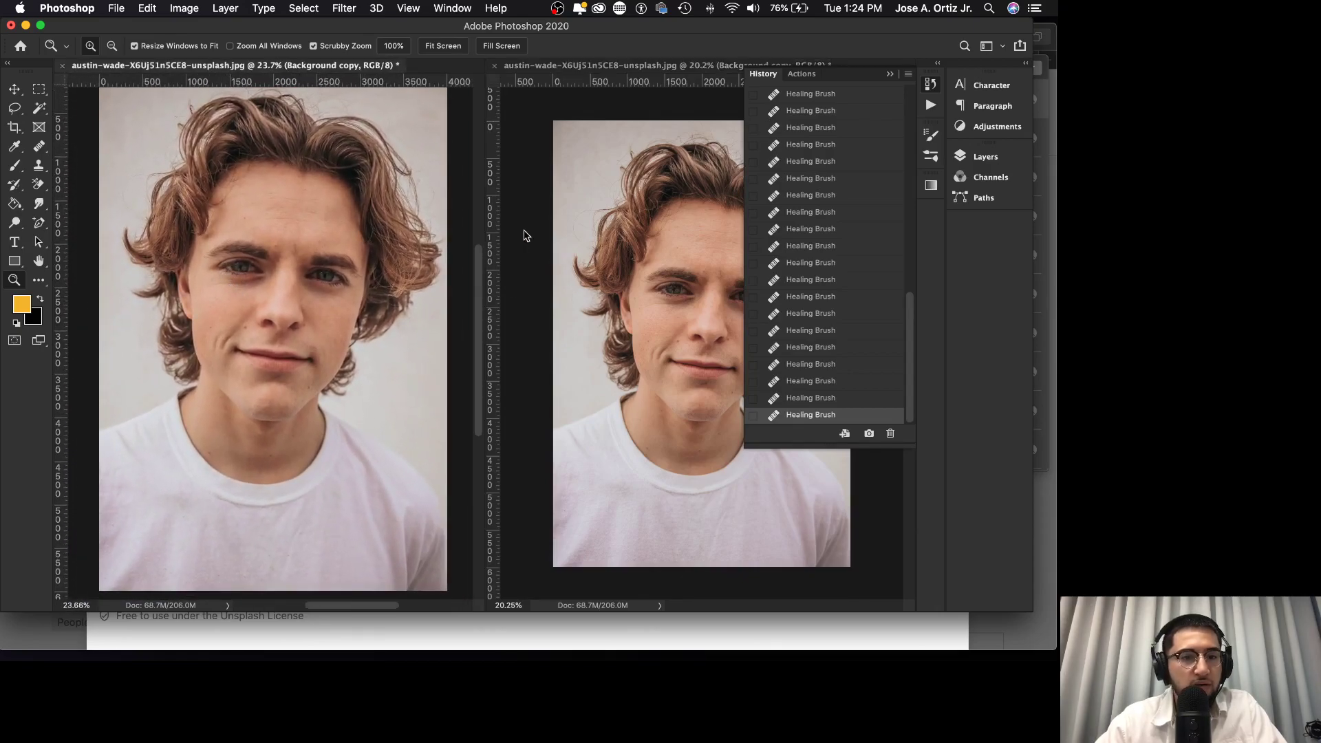
- Step back through the Healing Brush history states to compare the retouching on the whole portrait
scroll(818, 265, "up", 3)
left_click(824, 159)
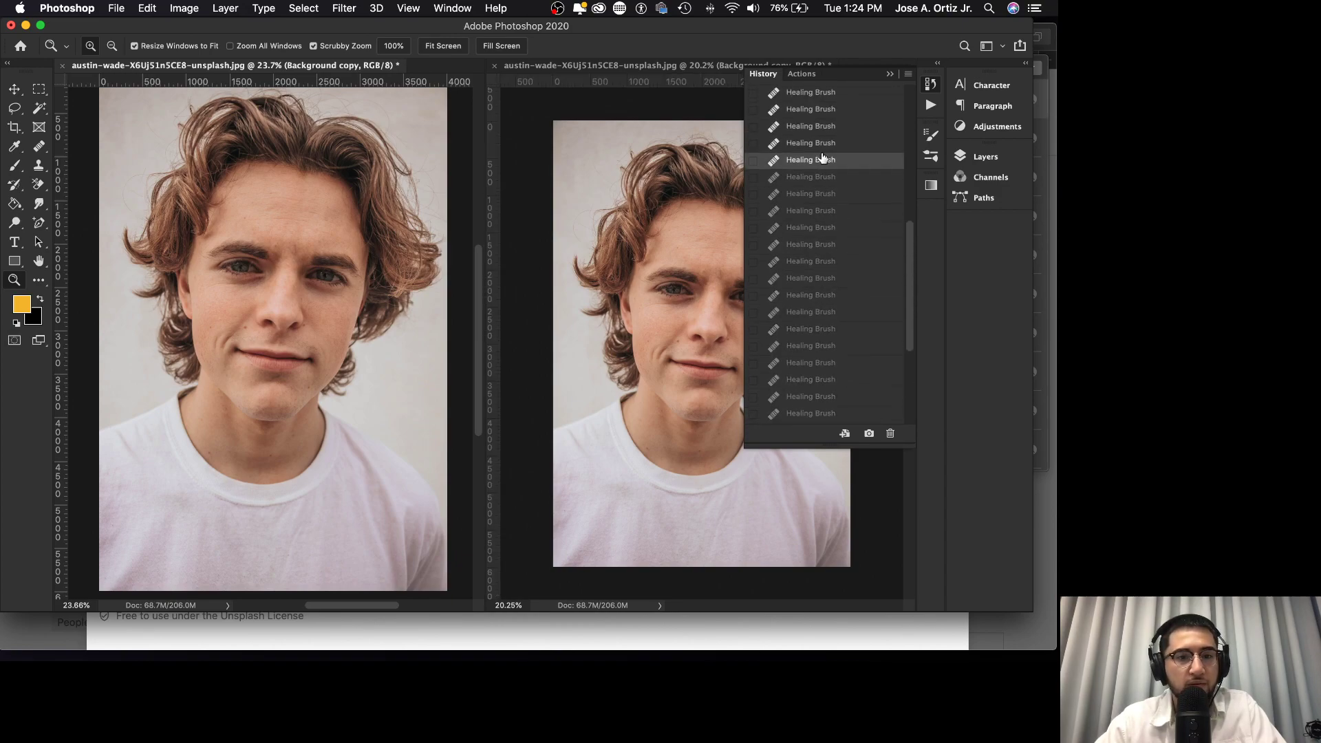
left_click(843, 144)
scroll(841, 141, "up", 1)
left_click(835, 134)
left_click(831, 169)
scroll(832, 170, "up", 2)
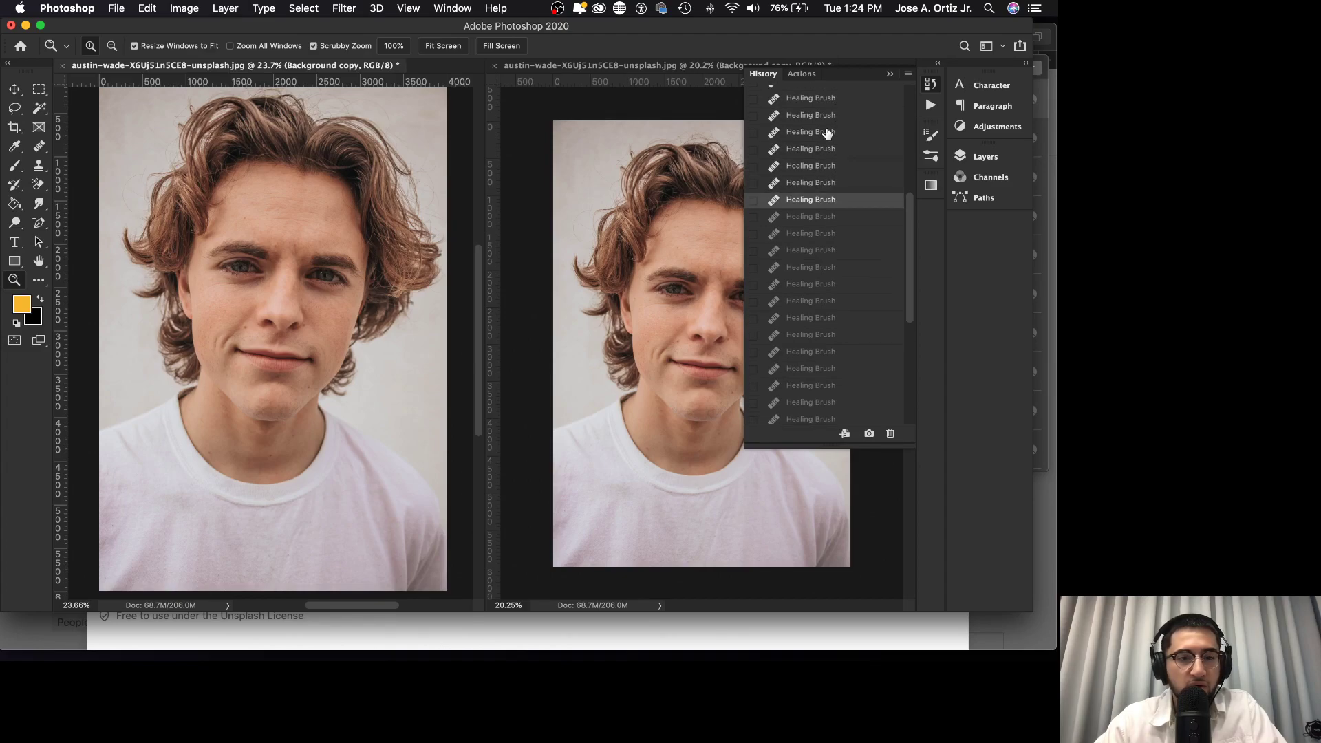
left_click(828, 134)
left_click(832, 171)
scroll(831, 184, "up", 2)
left_click(820, 140)
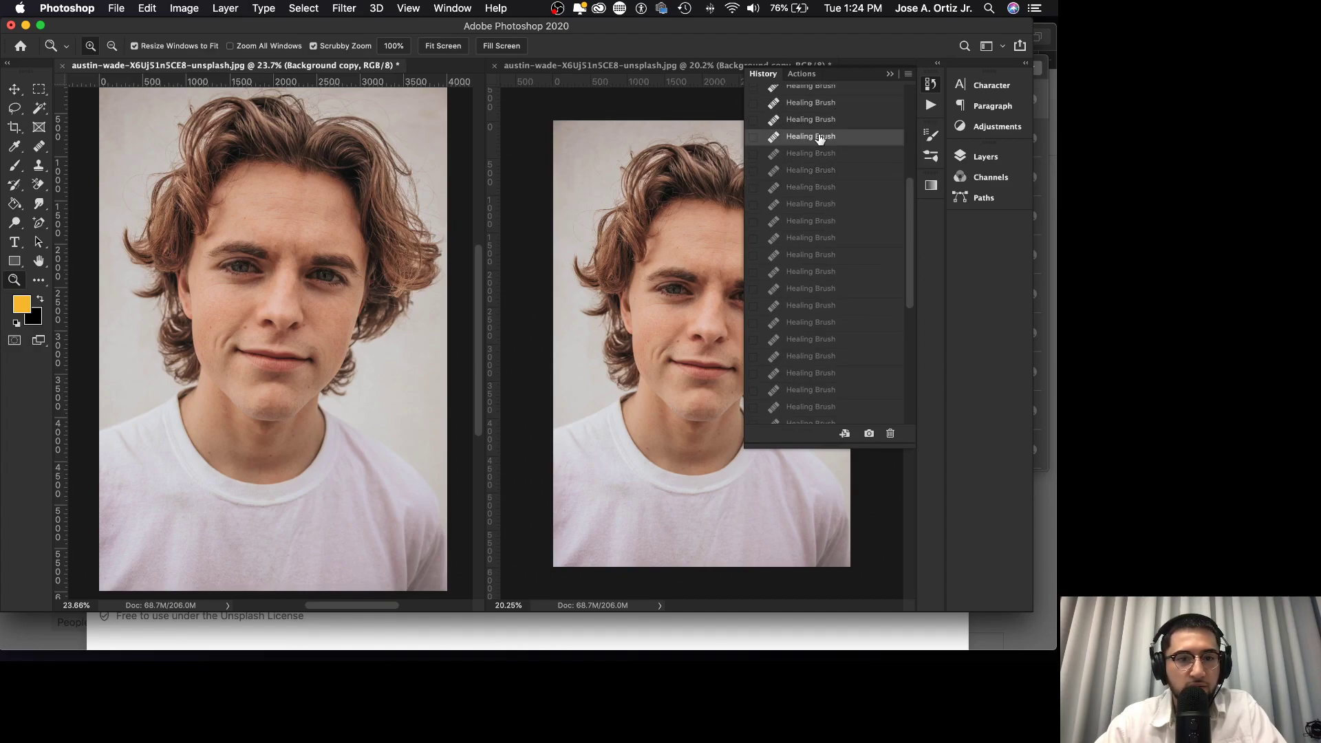
- Alternate between earlier Healing Brush history states to compare the retouching across the whole face
scroll(821, 140, "up", 3)
left_click(822, 125)
scroll(826, 163, "up", 3)
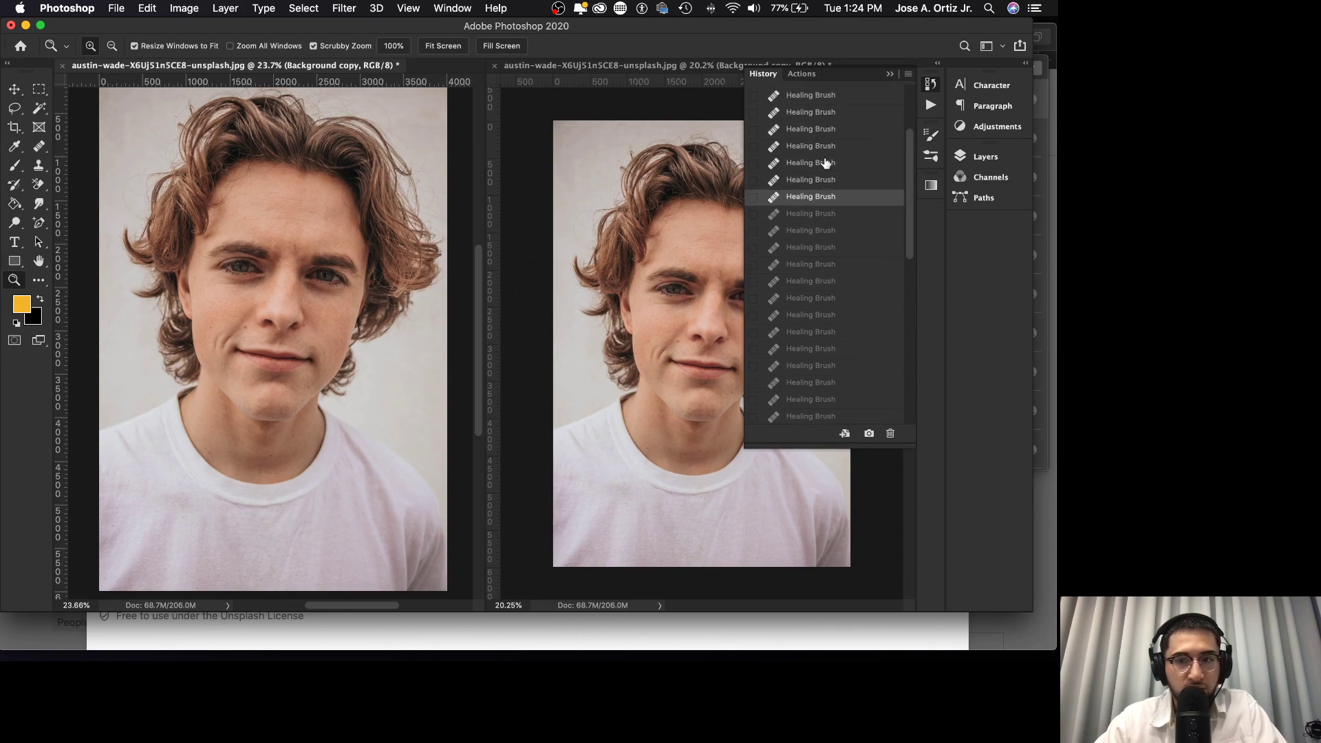
left_click(826, 141)
left_click(826, 167)
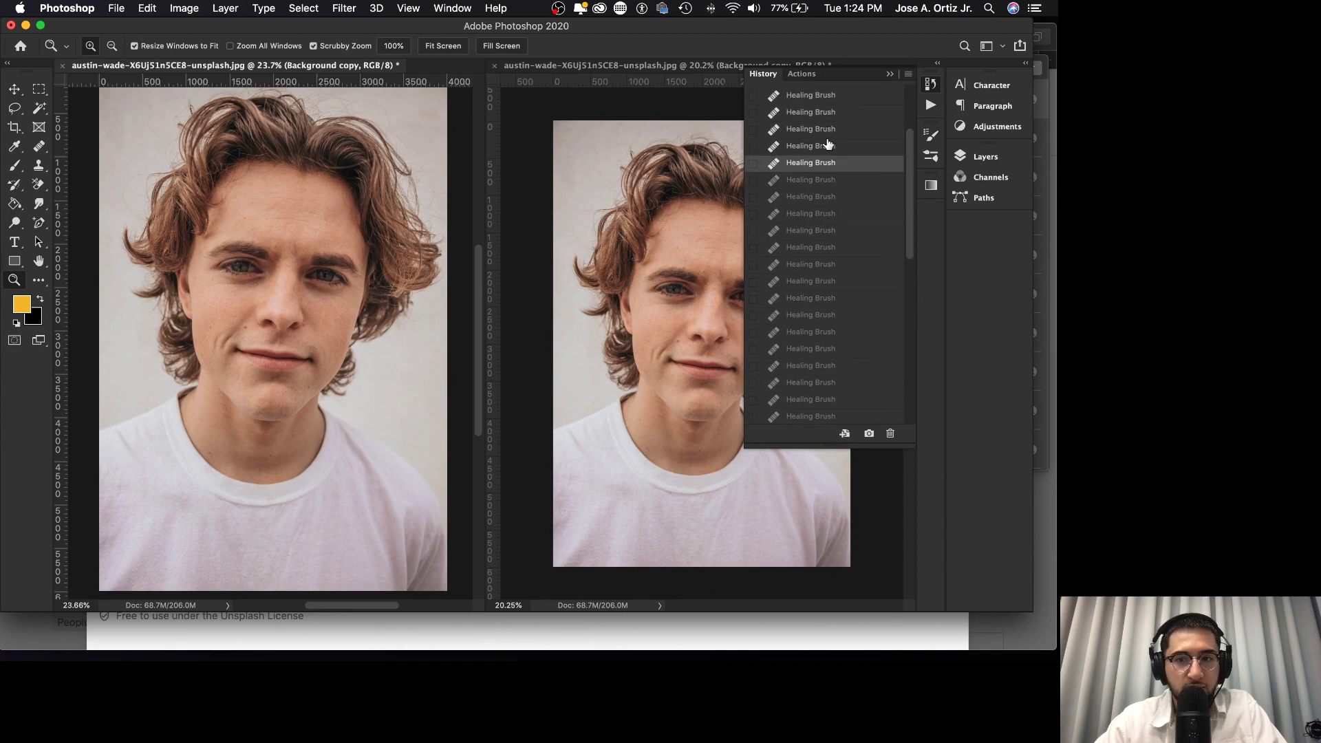
left_click(832, 126)
left_click(831, 163)
left_click(833, 180)
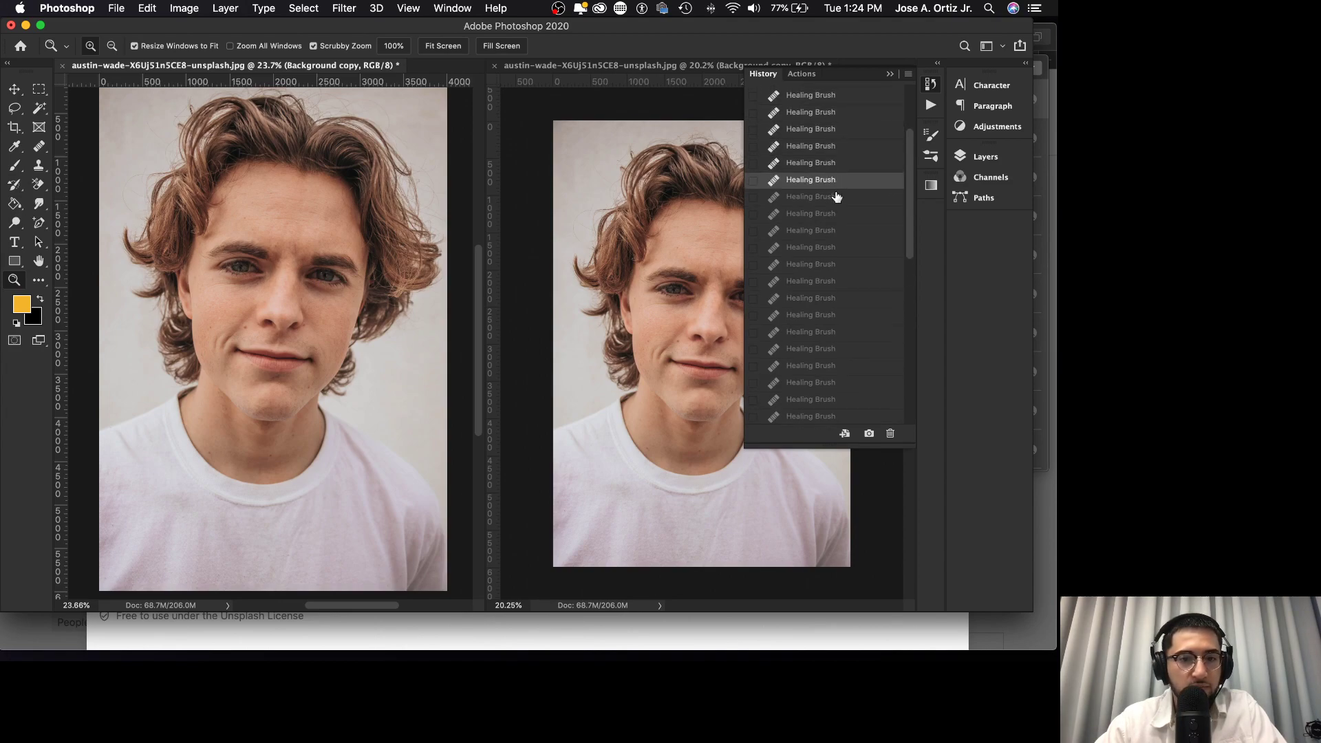
left_click(836, 197)
left_click(834, 180)
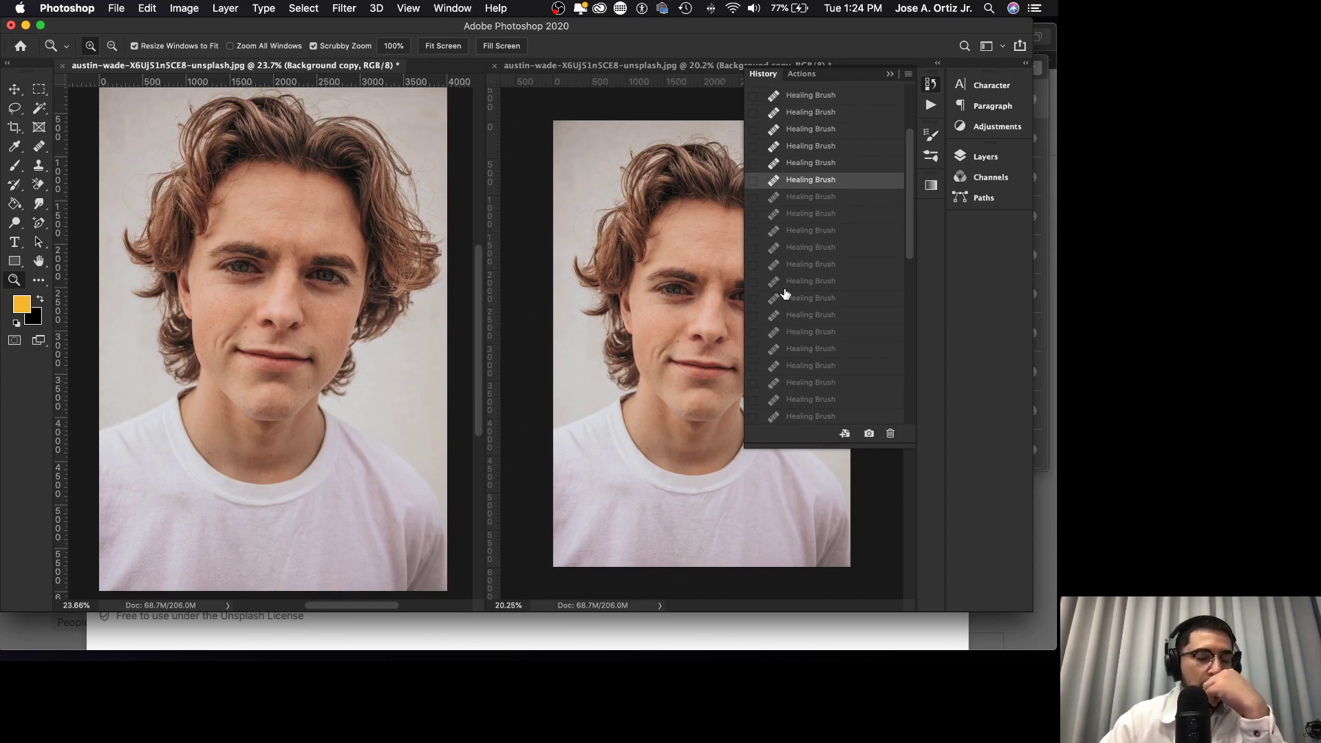
- Restore the newest Healing Brush history state with the whole portrait in view
scroll(789, 298, "down", 5)
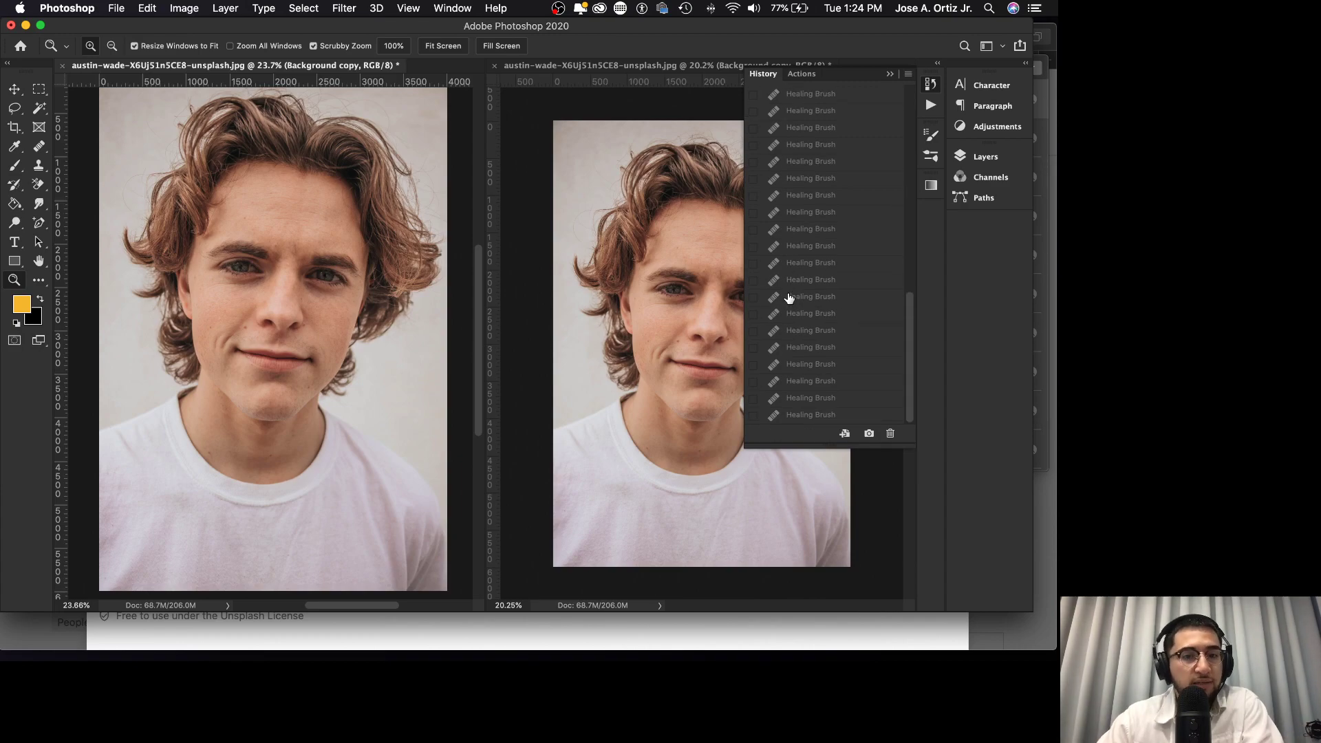
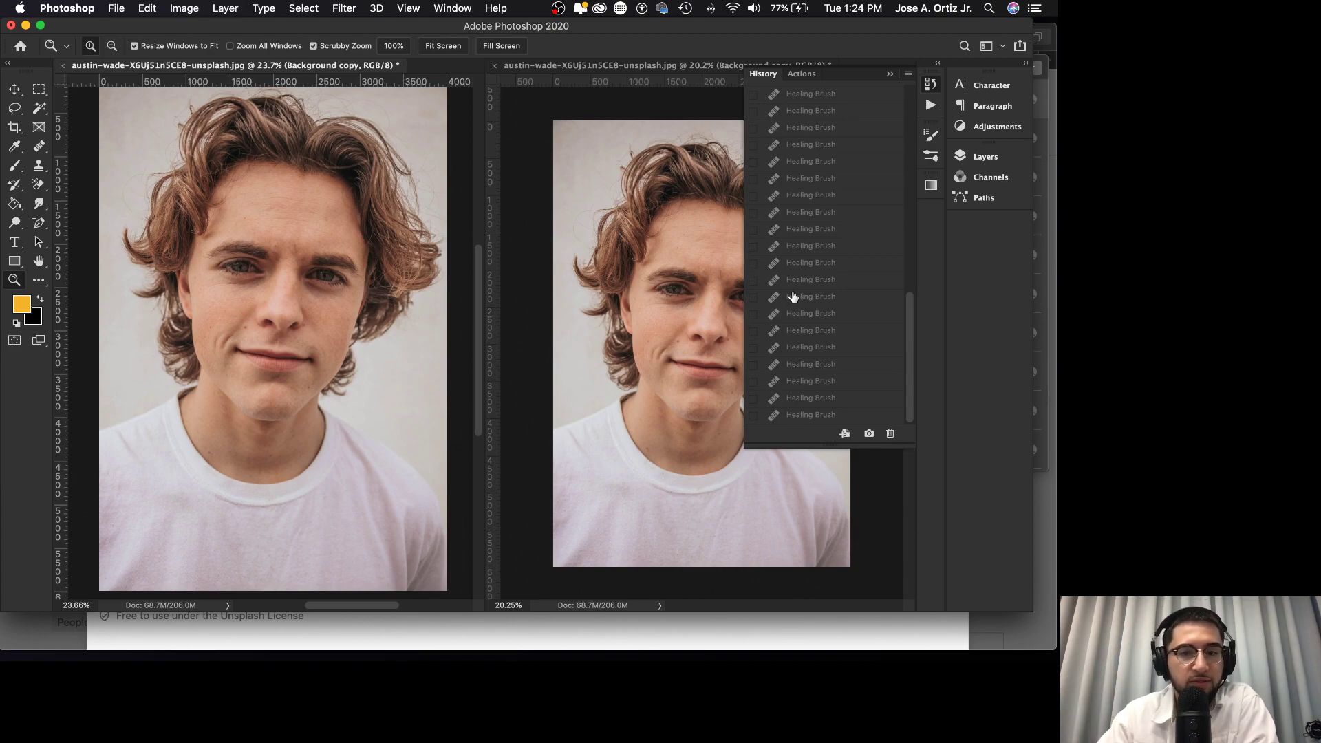
left_click(821, 415)
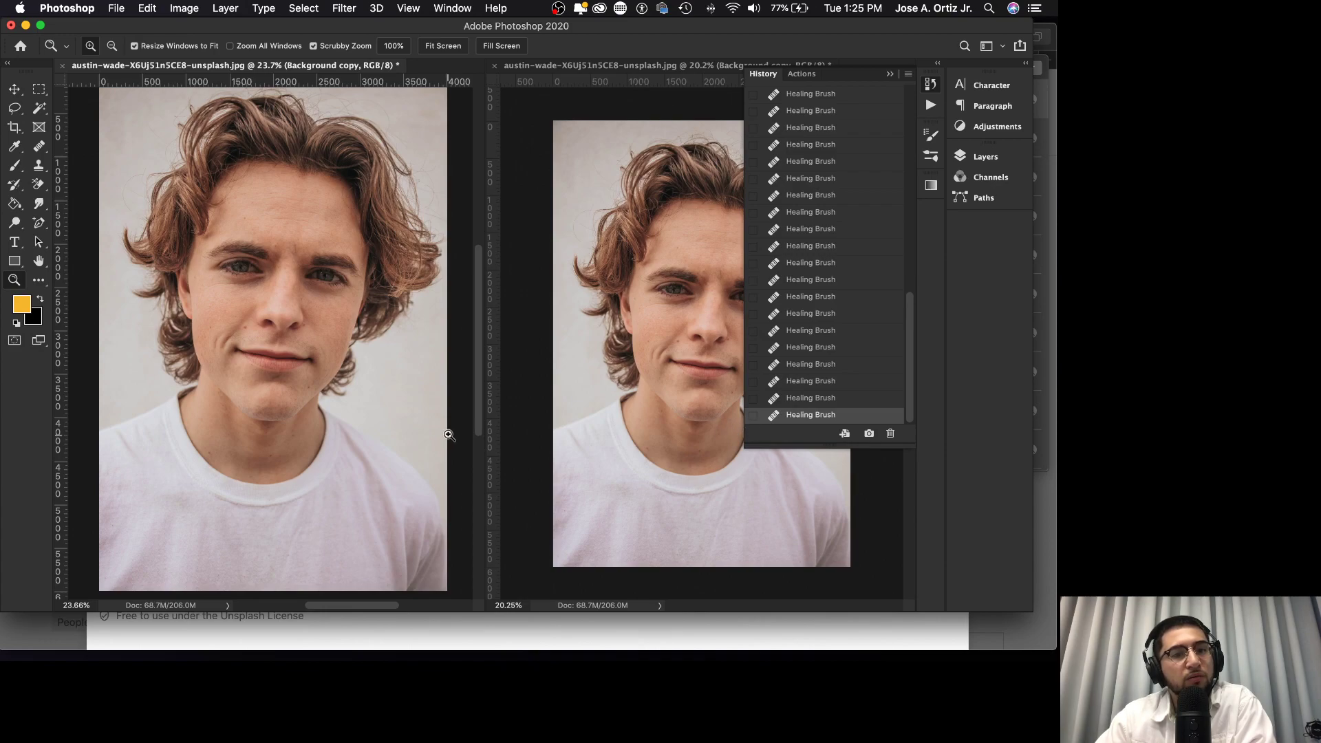
scroll(396, 415, "left", 3)
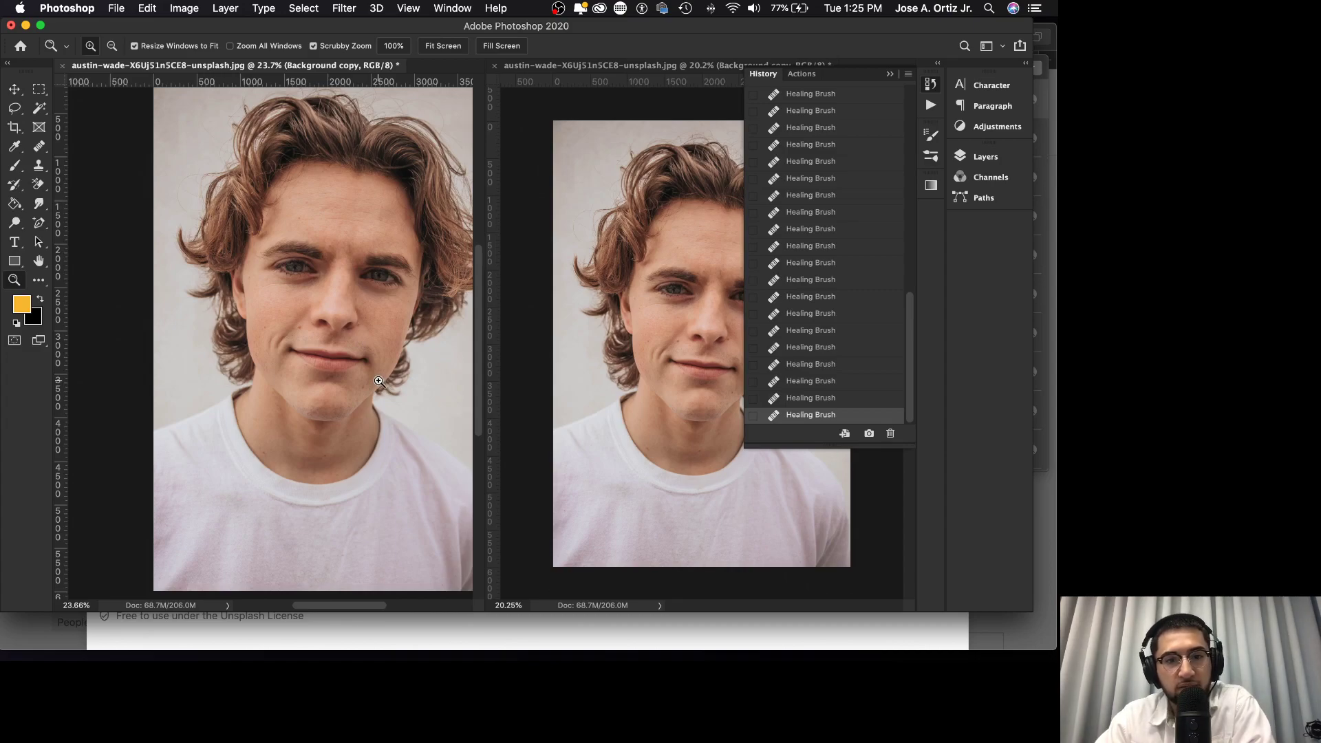
- Examine the retouched skin up close on the nose, around the eyes, and over the forehead, cheeks, mouth, chin and jawline
left_click_drag(285, 281, 354, 324)
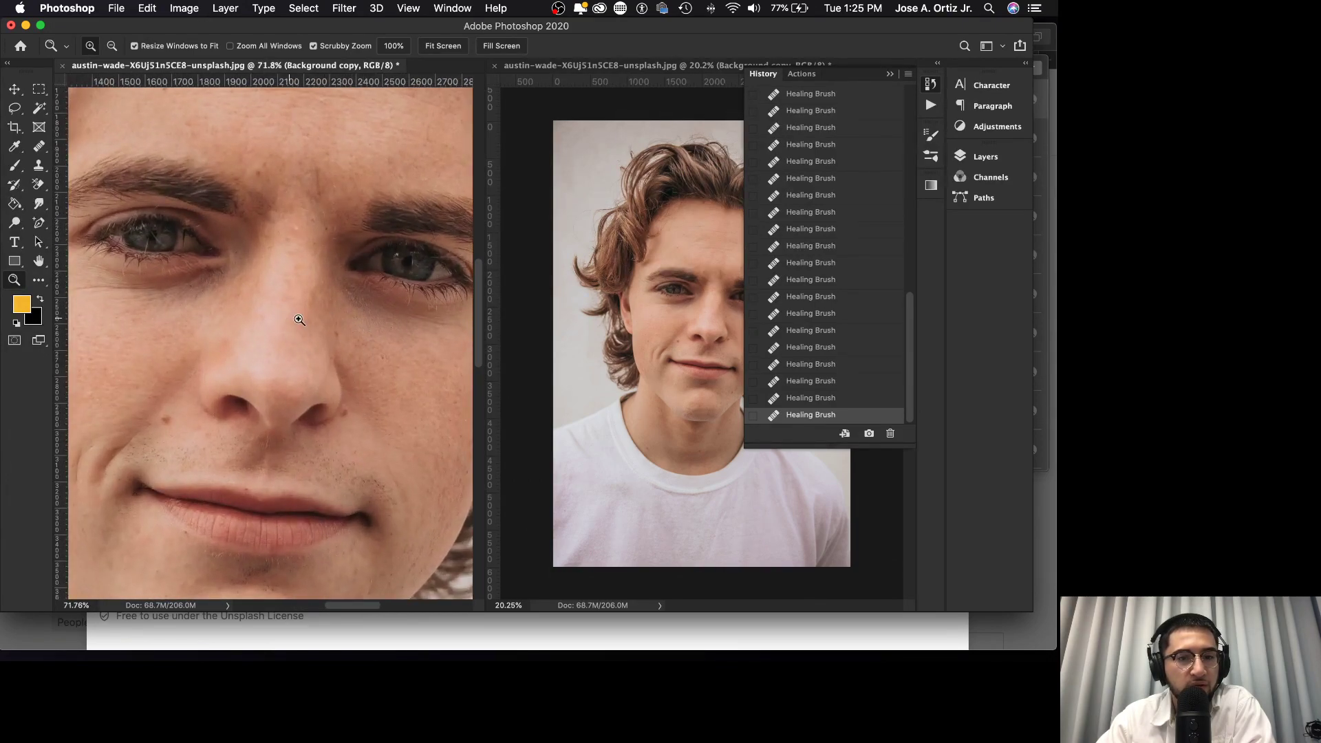
left_click_drag(197, 302, 249, 296)
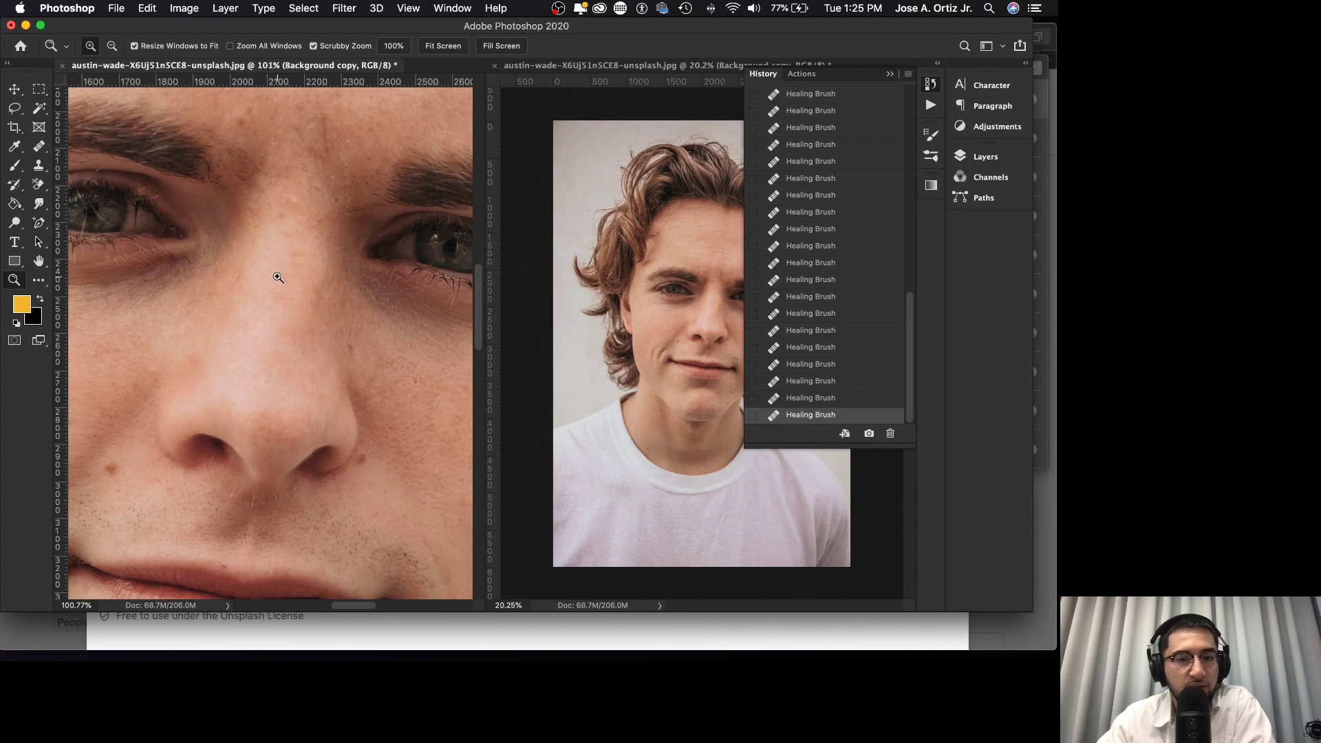
key("super+0")
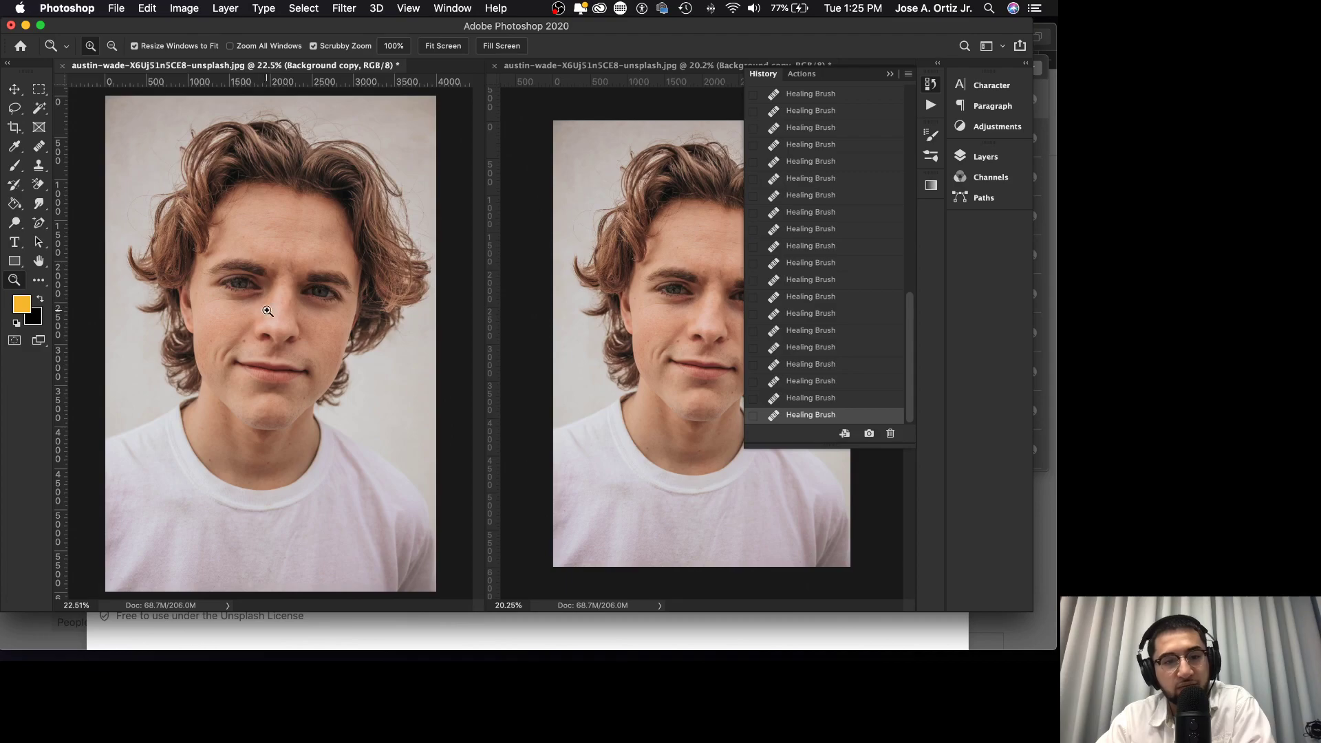
left_click_drag(358, 321, 300, 309)
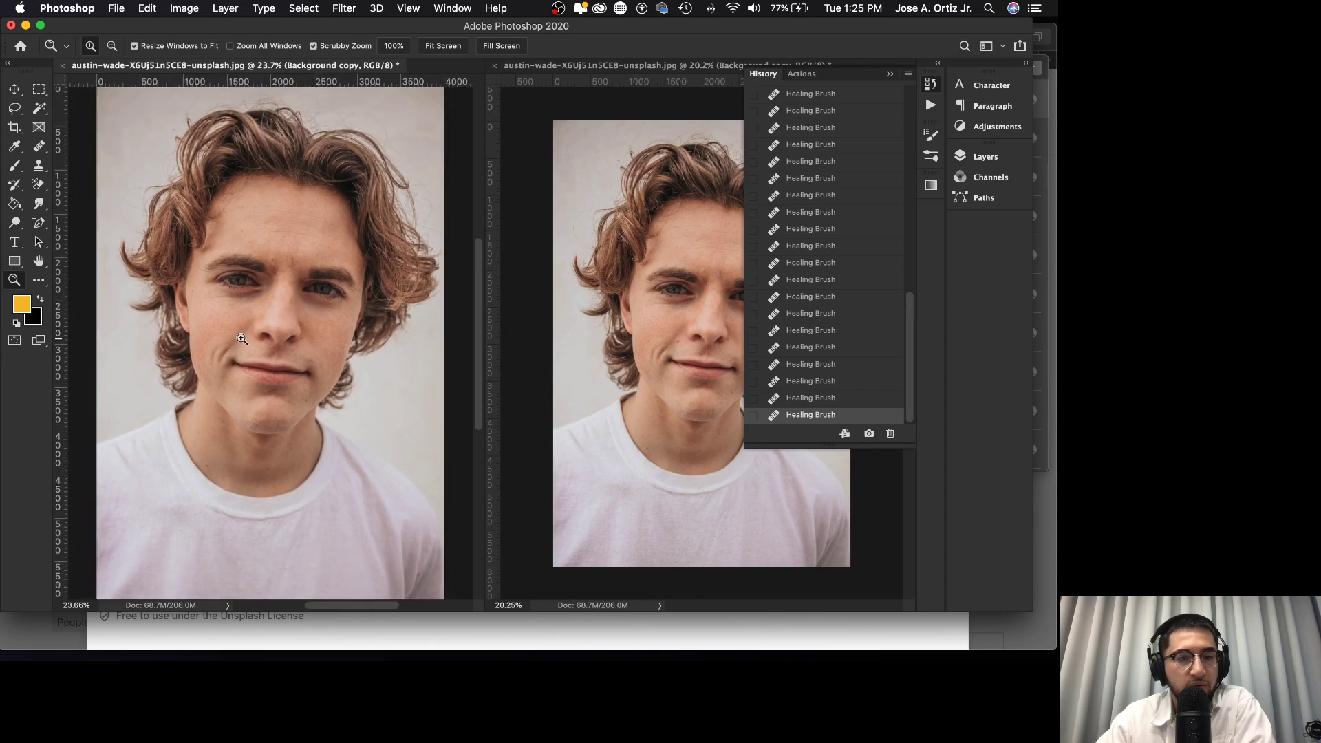
left_click_drag(253, 346, 313, 327)
scroll(322, 252, "up", 1)
scroll(322, 252, "right", 1)
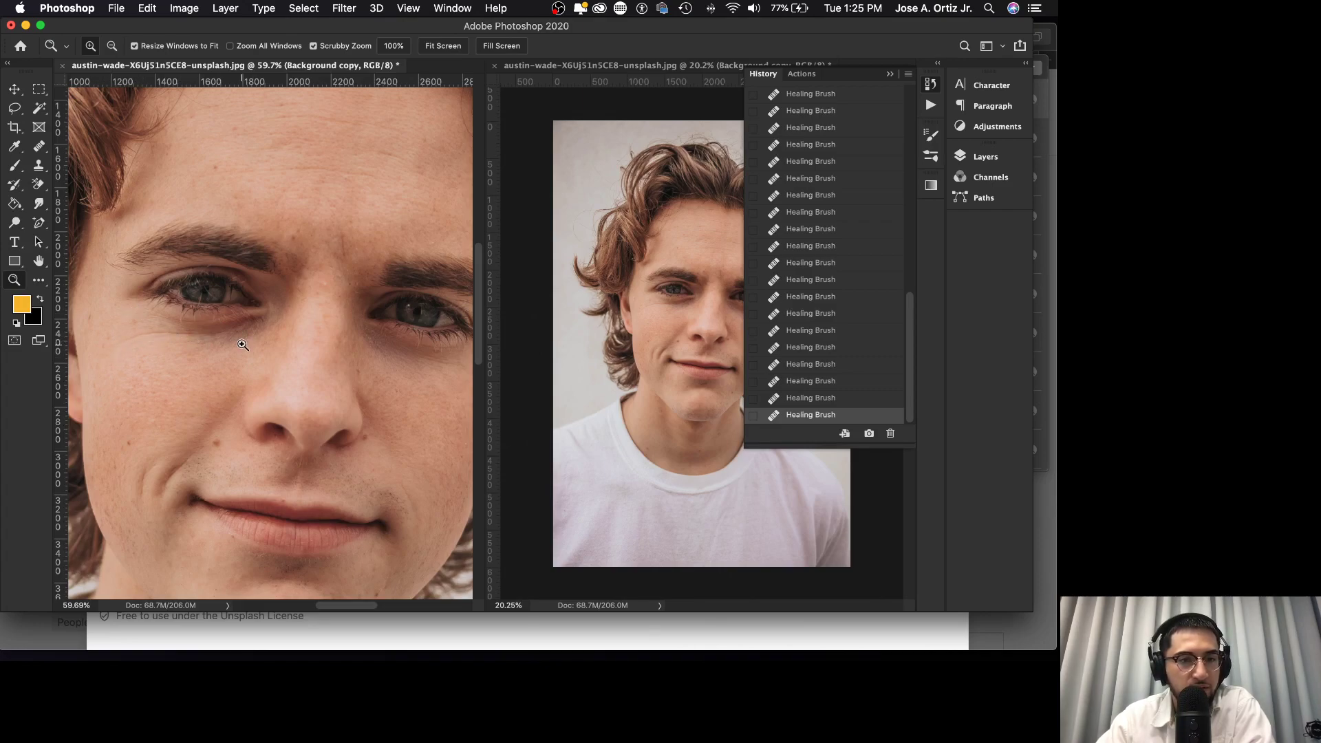
scroll(241, 344, "up", 3)
scroll(241, 344, "right", 2)
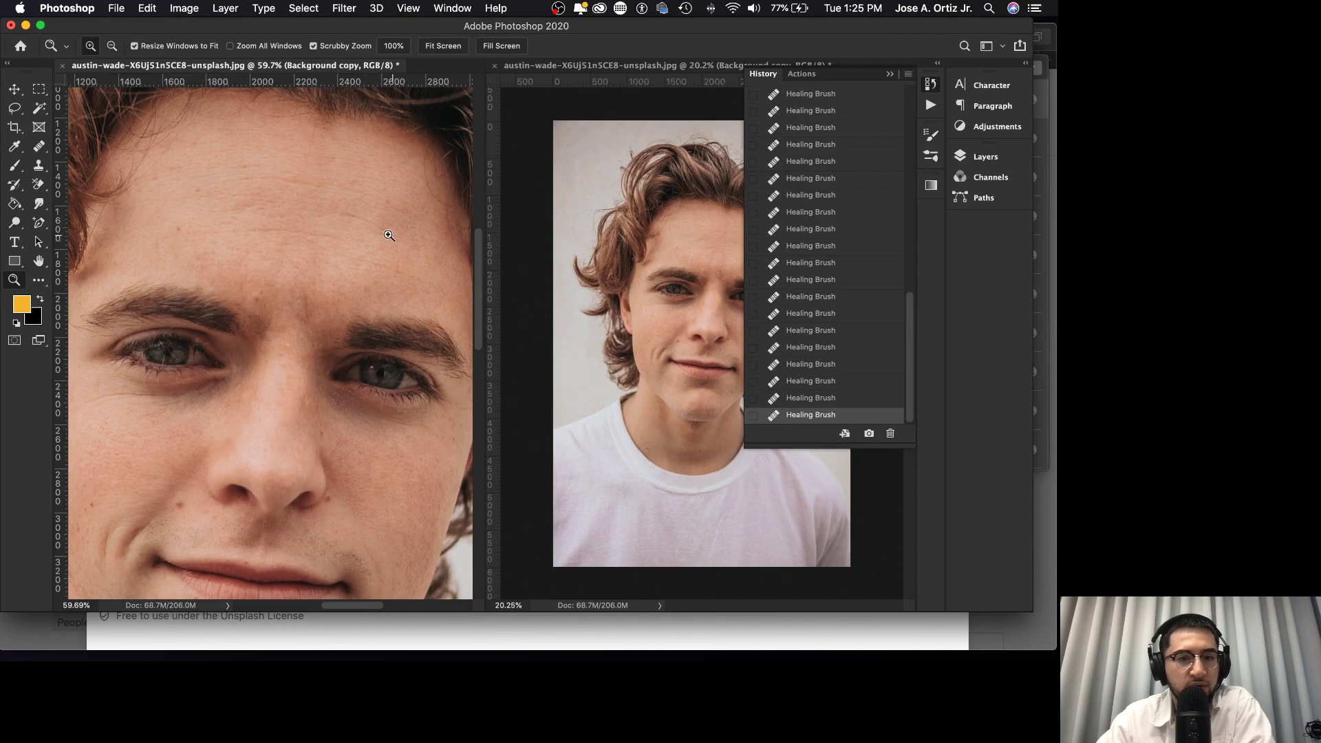
scroll(329, 319, "down", 8)
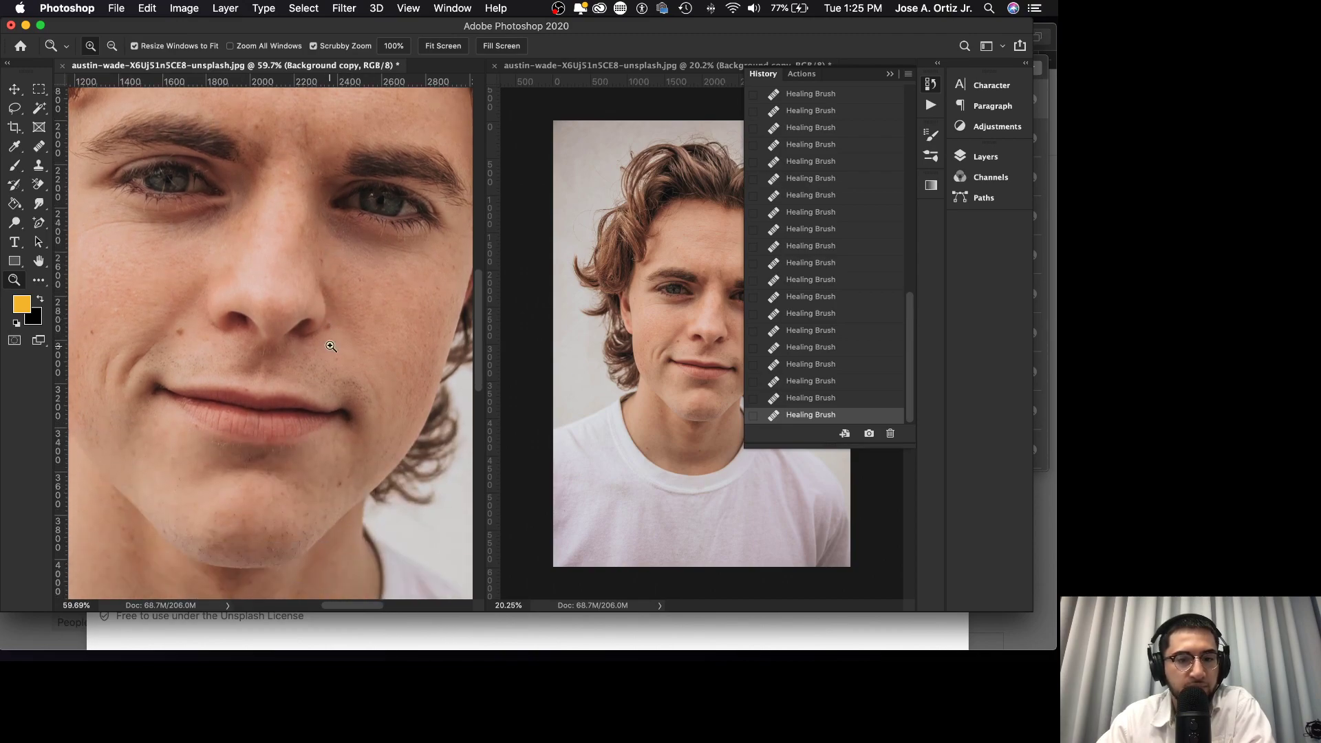
scroll(341, 483, "down", 1)
scroll(341, 483, "left", 2)
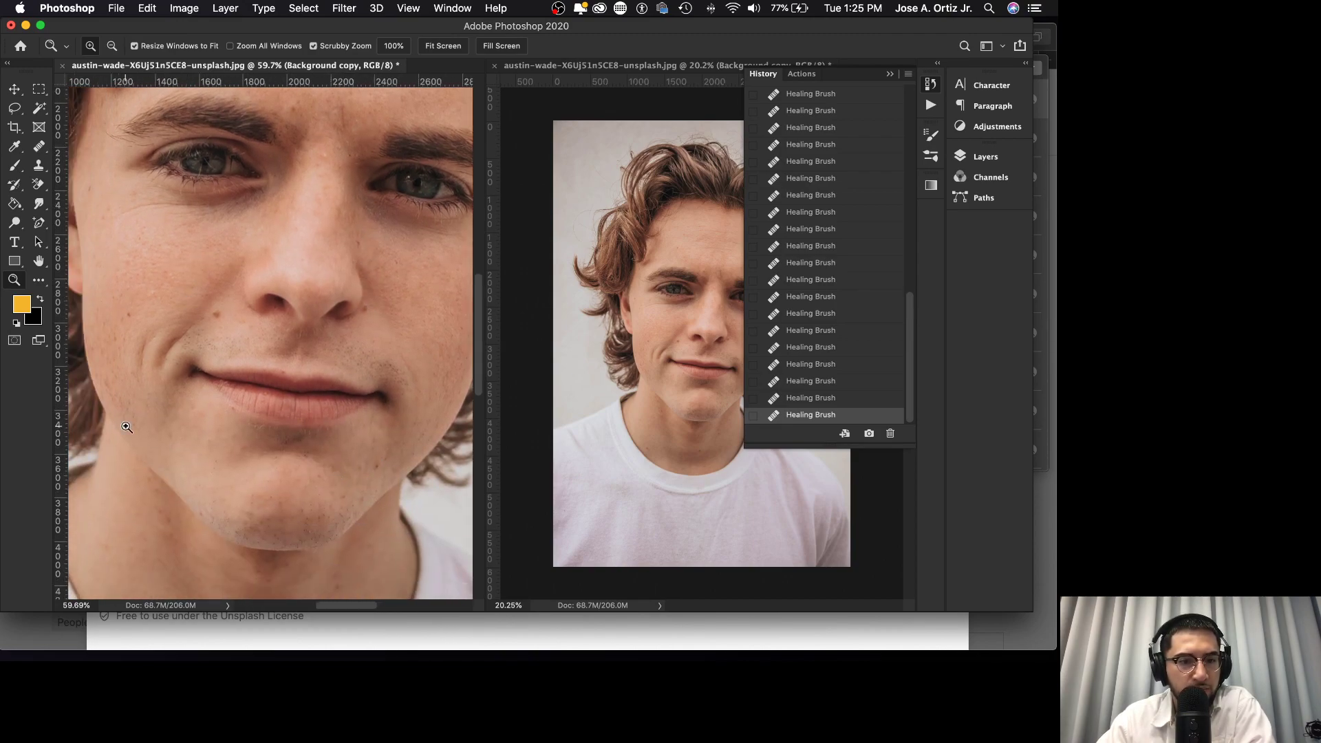
scroll(290, 392, "down", 2)
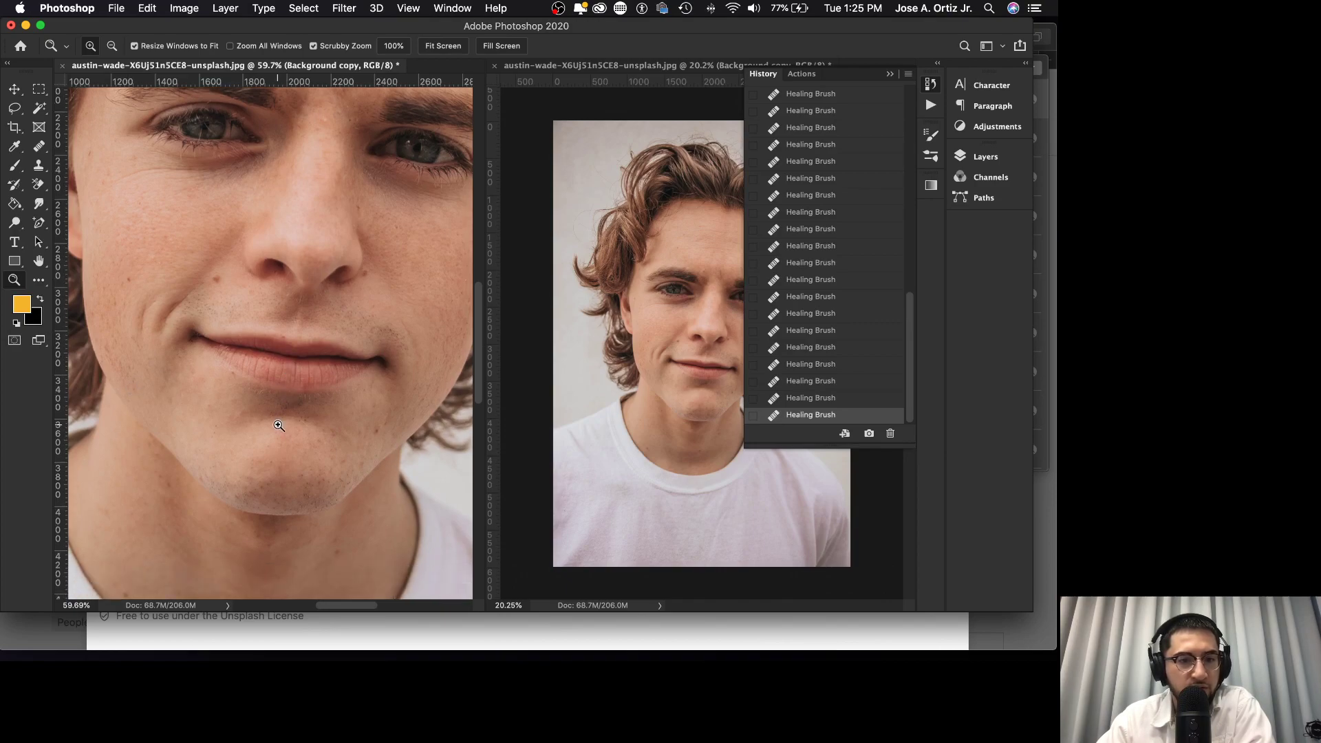
scroll(205, 403, "left", 3)
scroll(204, 403, "up", 1)
left_click_drag(187, 409, 220, 447)
scroll(221, 448, "down", 1)
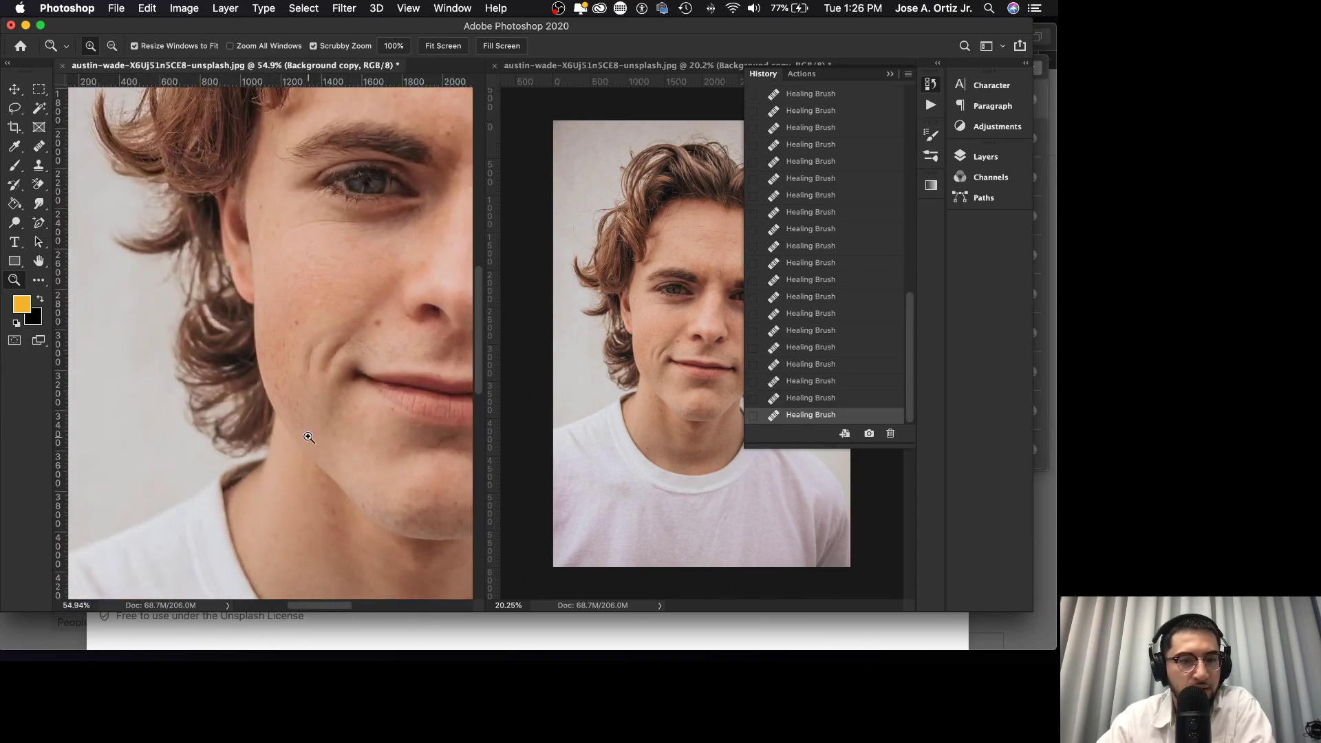
scroll(309, 437, "right", 8)
left_click_drag(340, 446, 267, 483)
left_click_drag(268, 243, 355, 358)
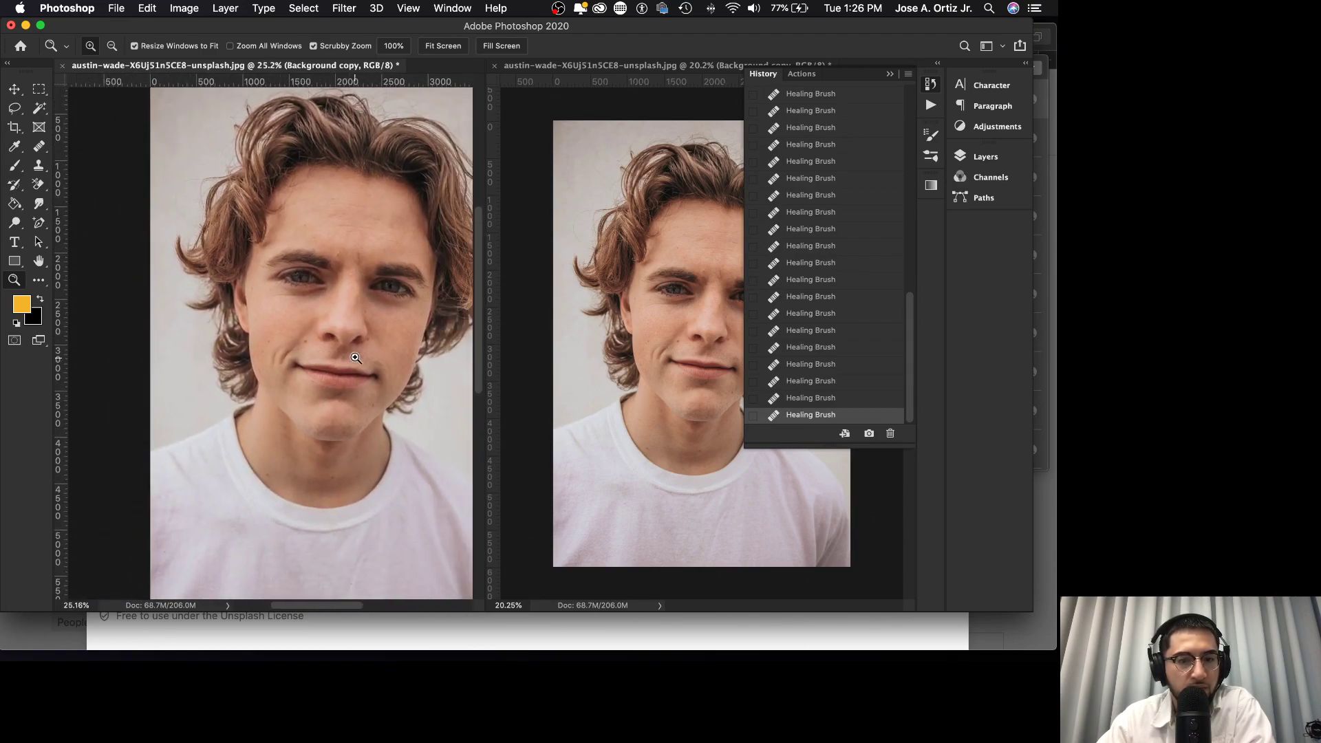
- Rename the Background copy 2 texture layer as Hi-Frequency
mouse_move(314, 314)
left_mouse_down()
mouse_move(337, 312)
mouse_move(317, 295)
left_mouse_up()
left_click(985, 157)
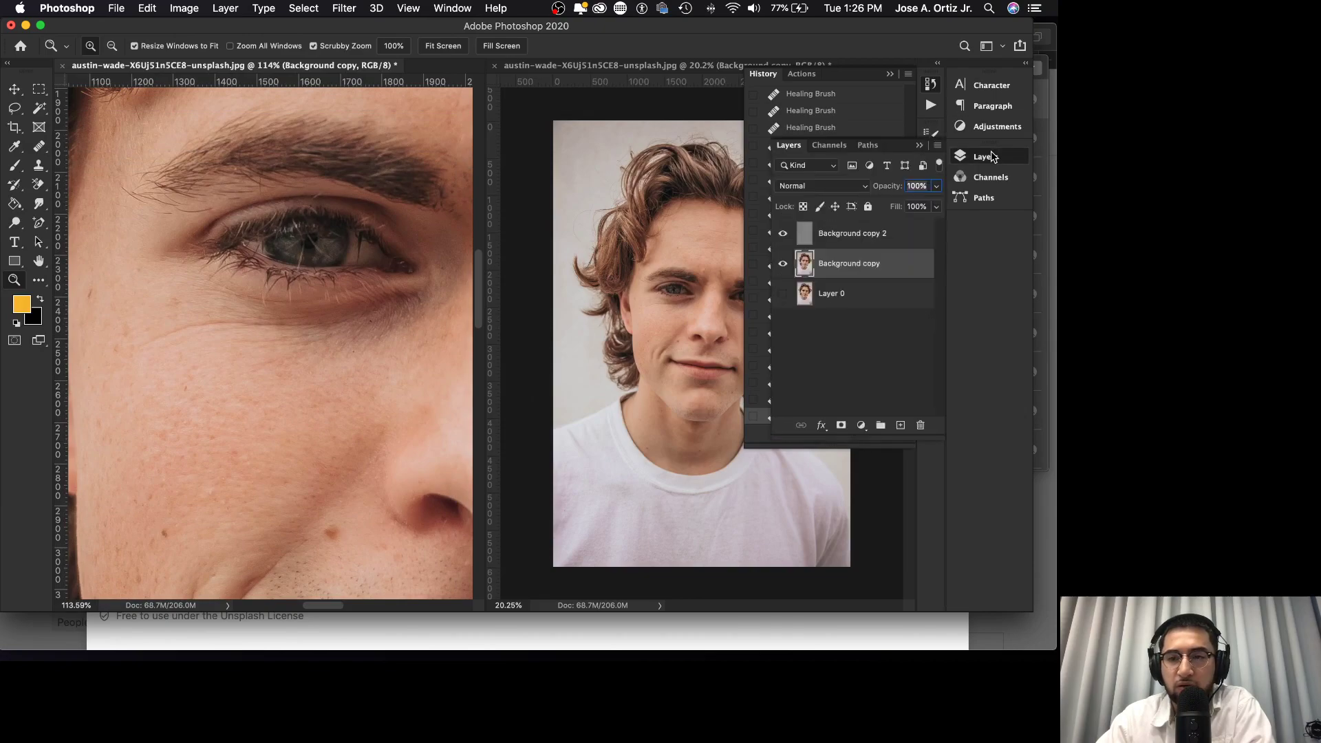
left_click(835, 242)
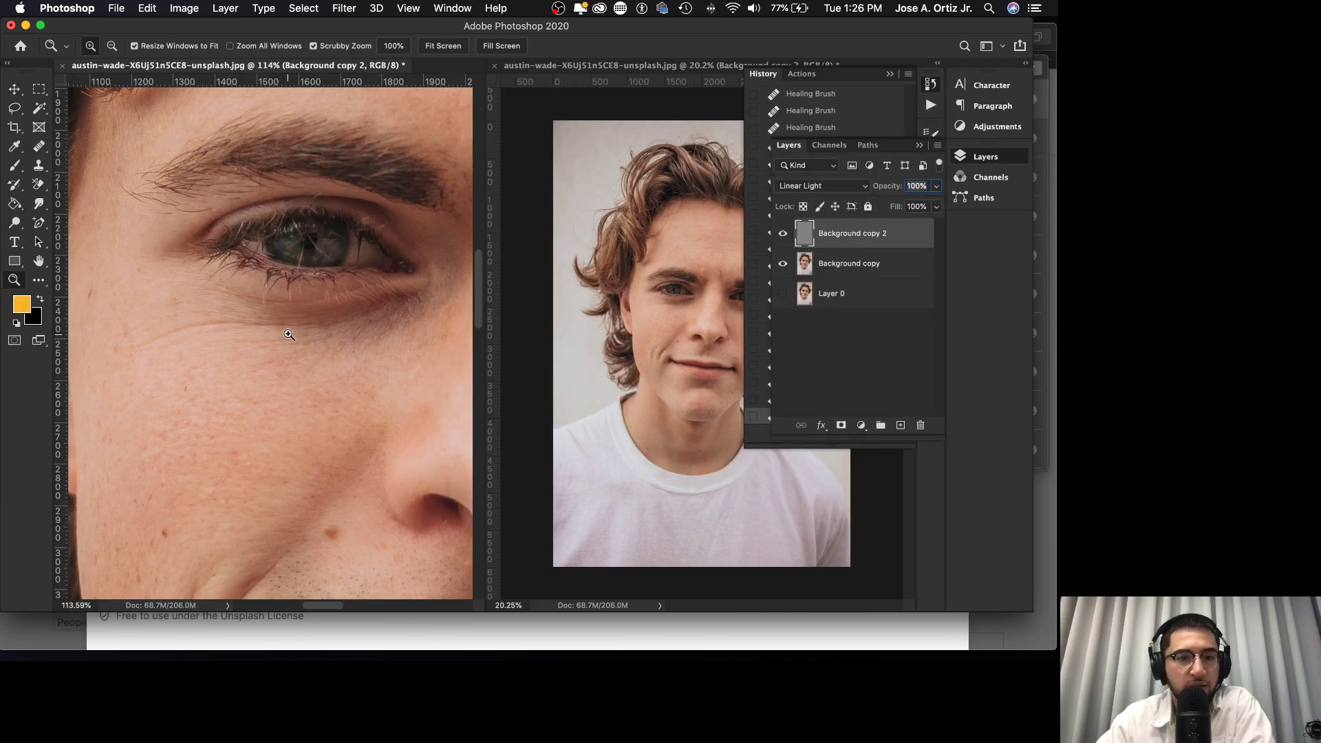
scroll(289, 336, "left", 2)
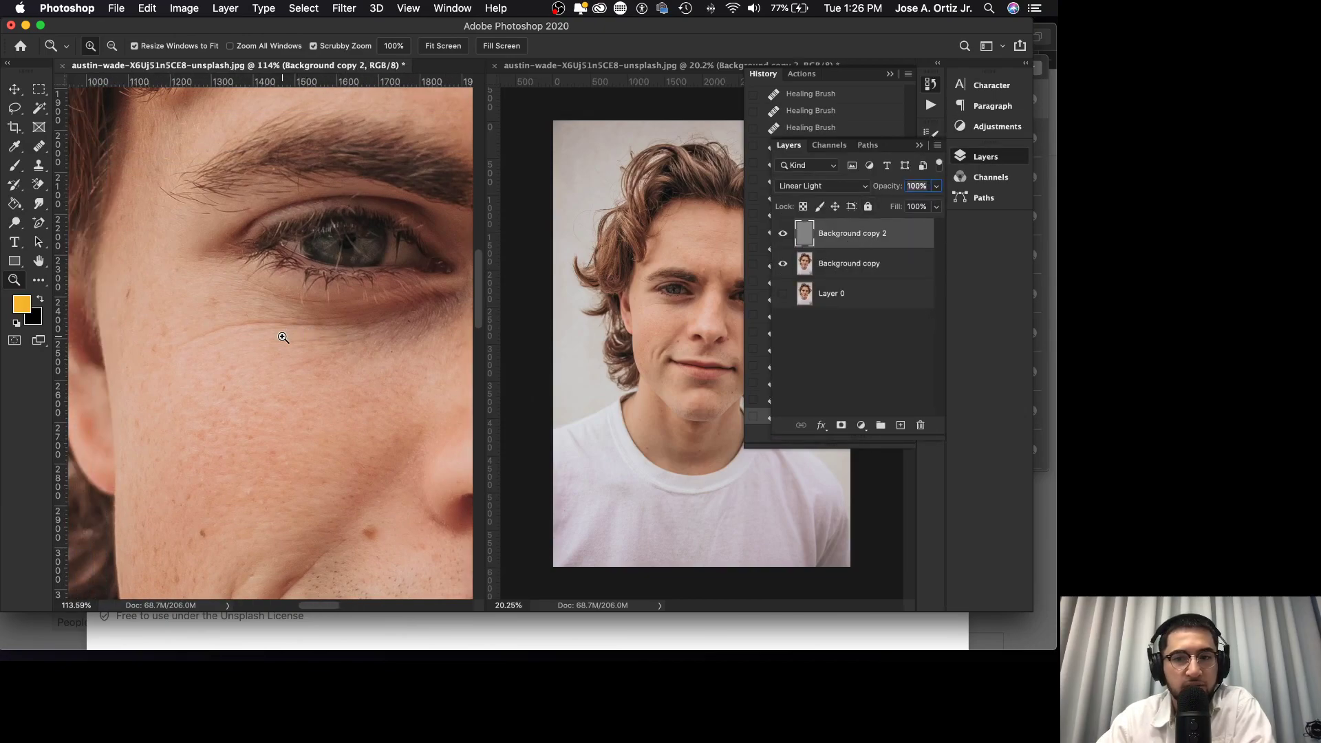
double_click(862, 236)
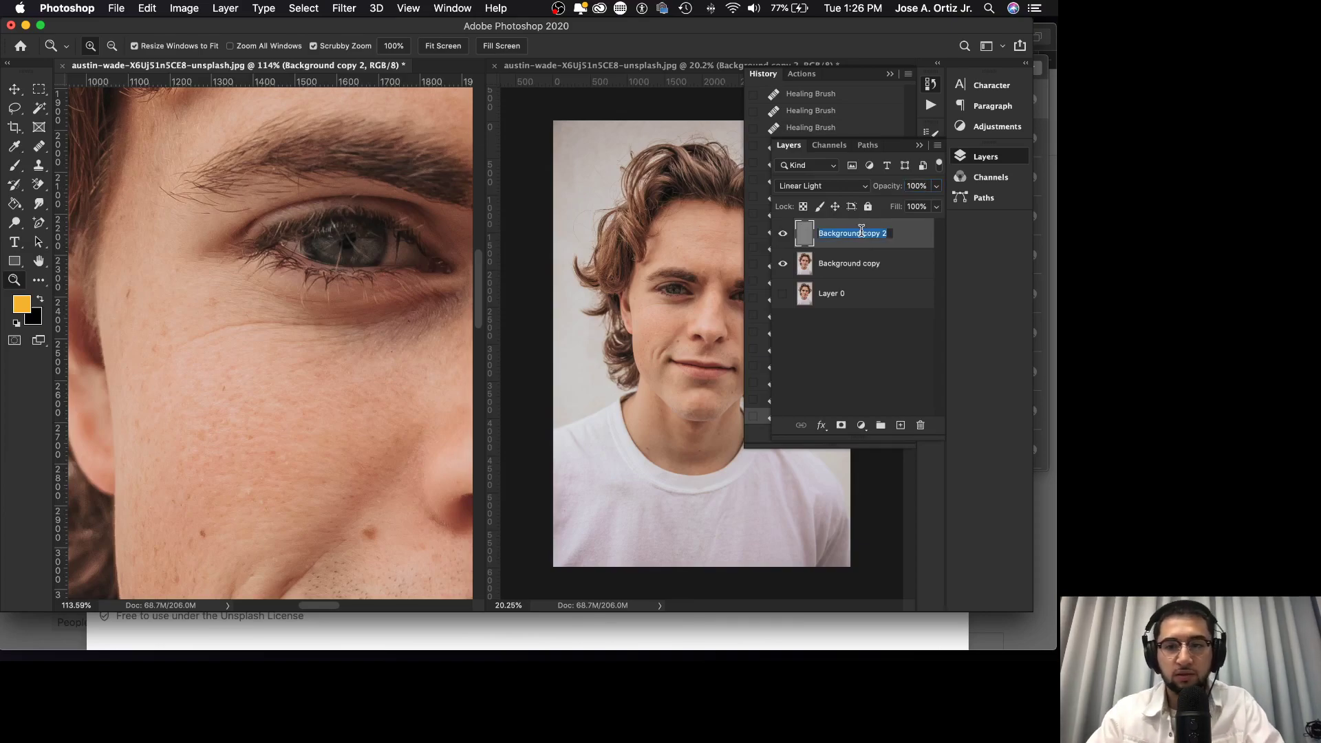
type("Hi")
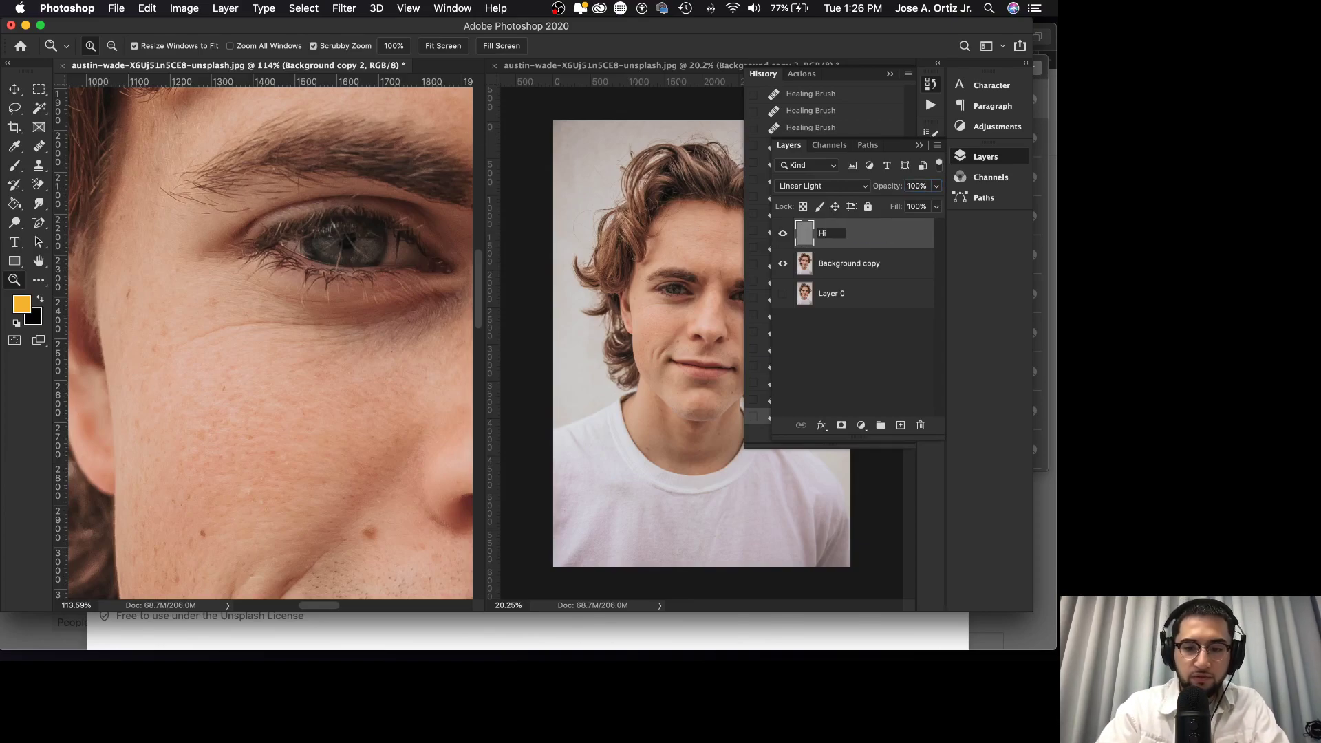
type("-Frquency")
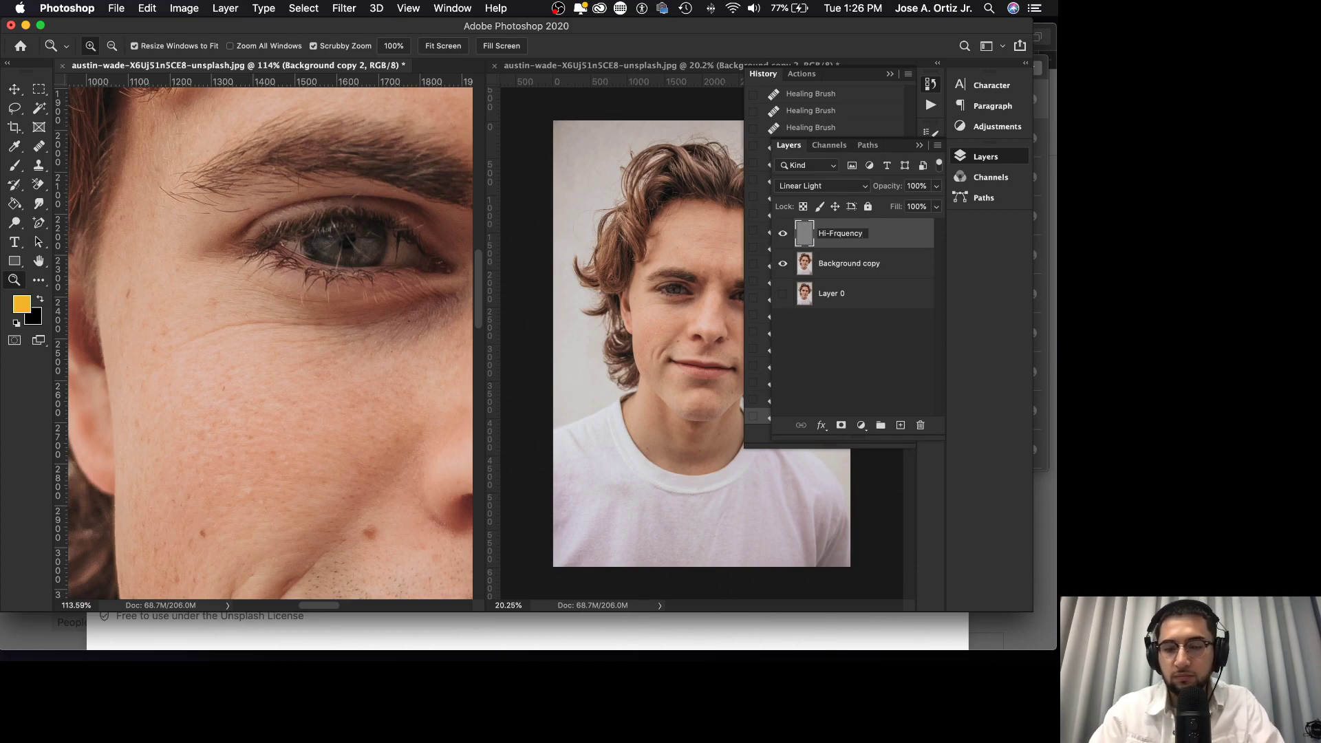
type("e")
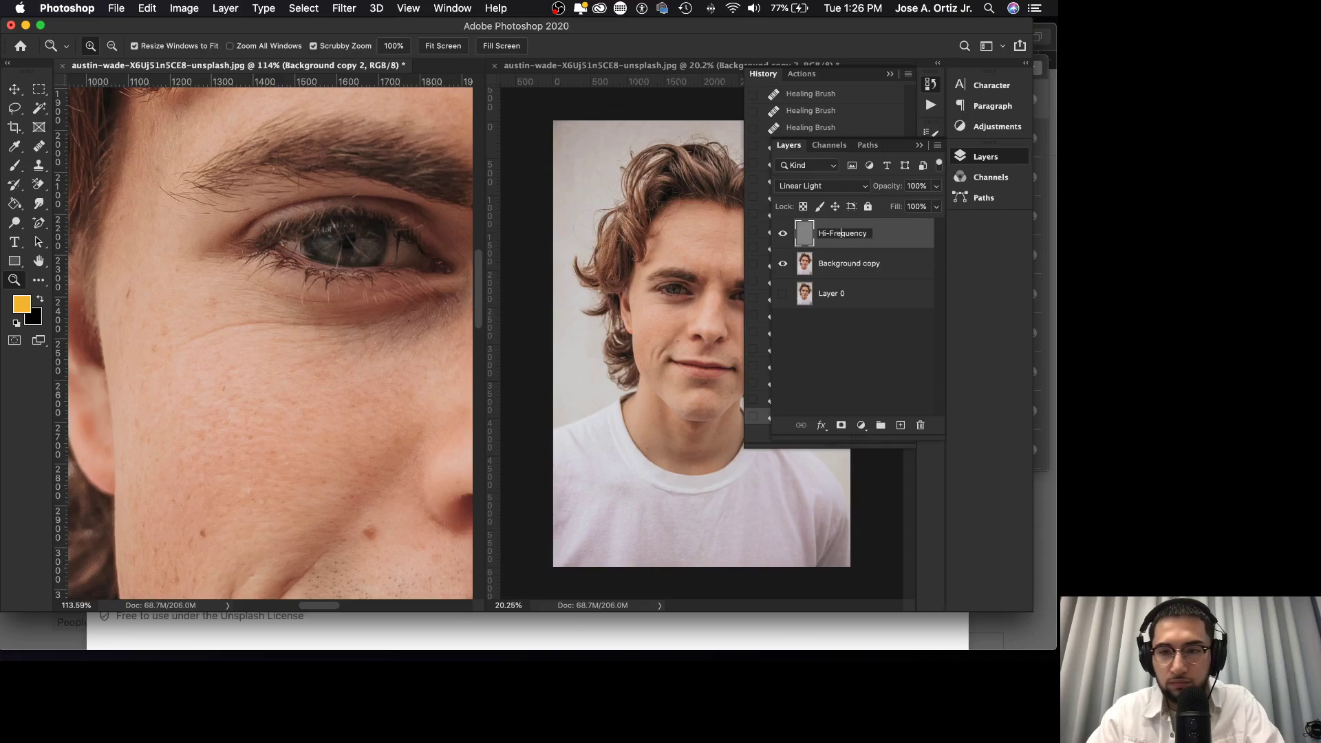
- Rename the Background copy layer as Low-Frequency
left_click(864, 263)
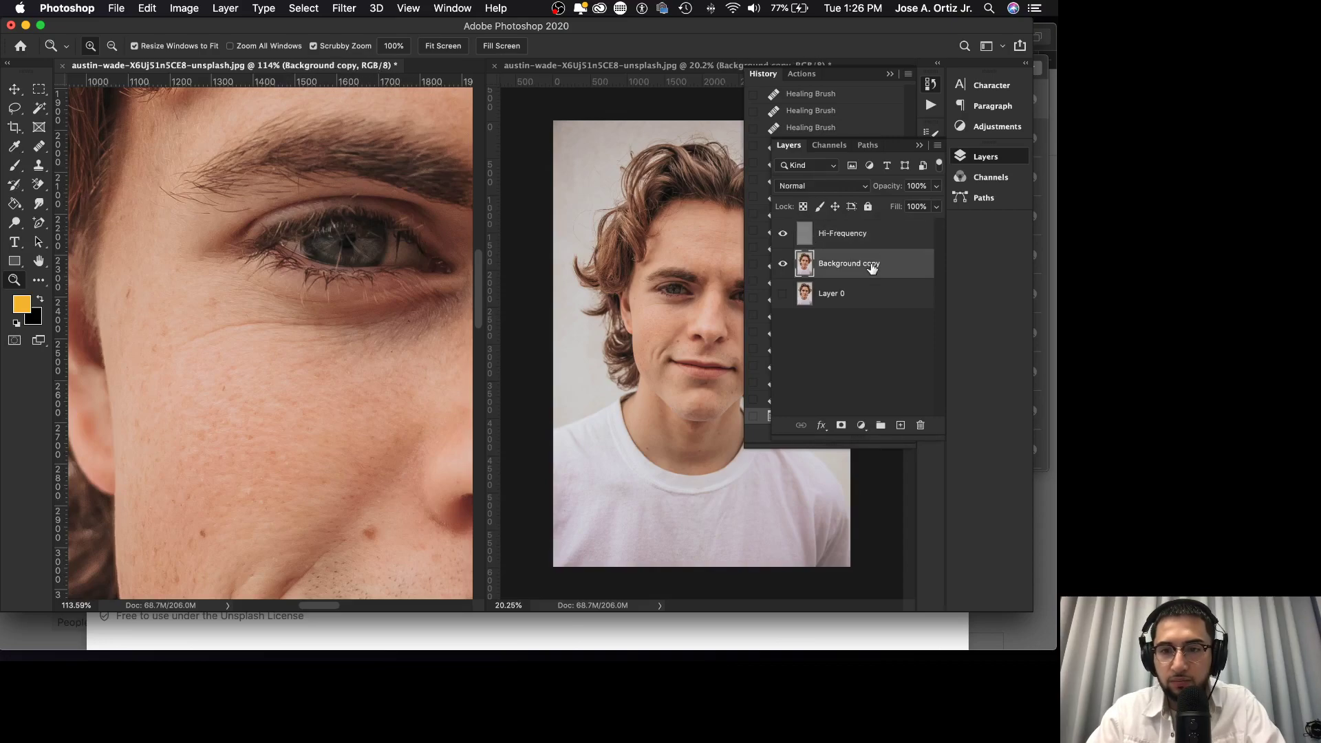
double_click(863, 263)
type("Low-Fr")
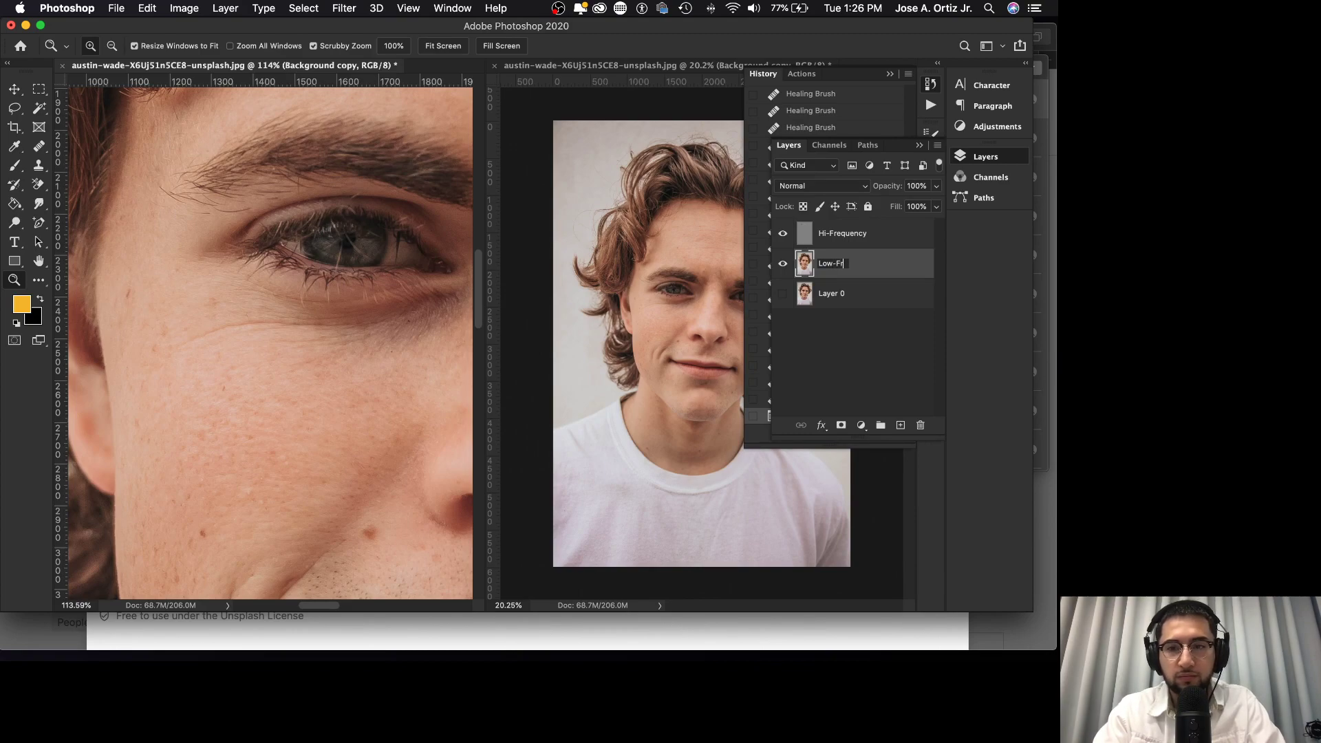
type("equency")
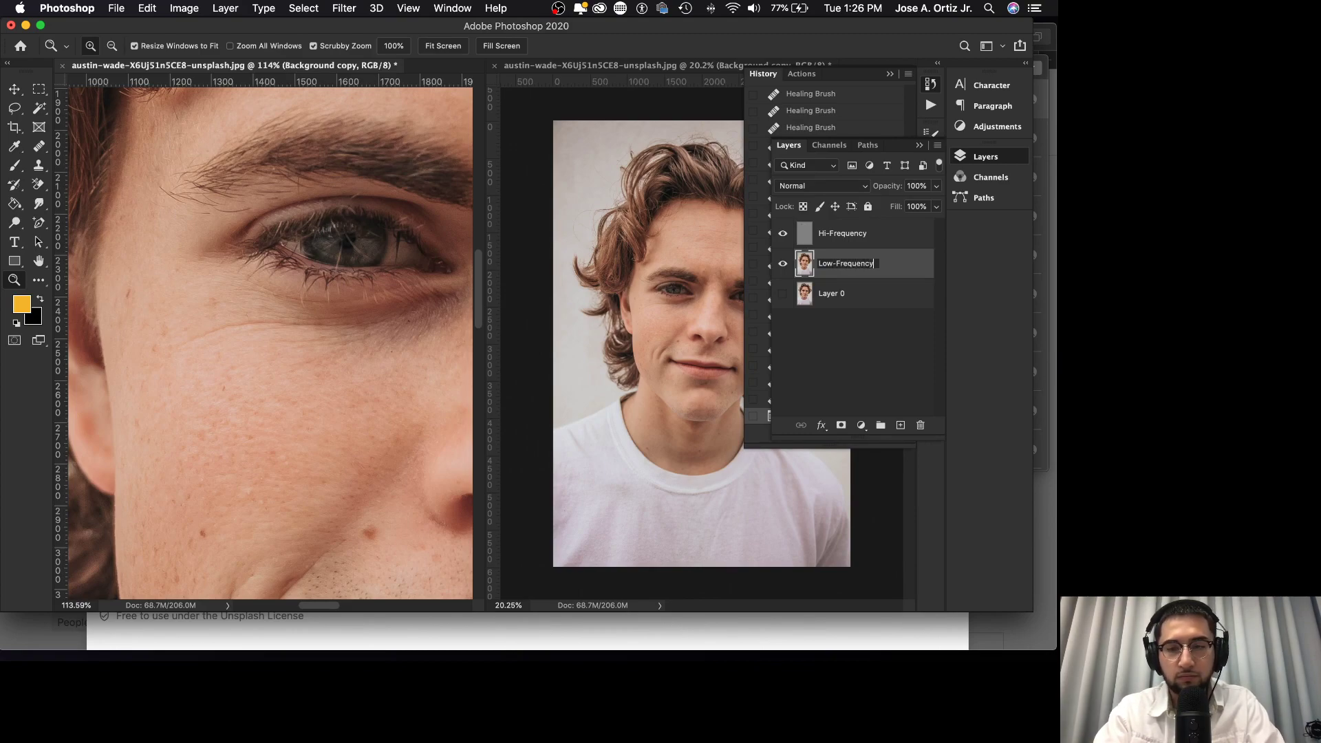
key("Return")
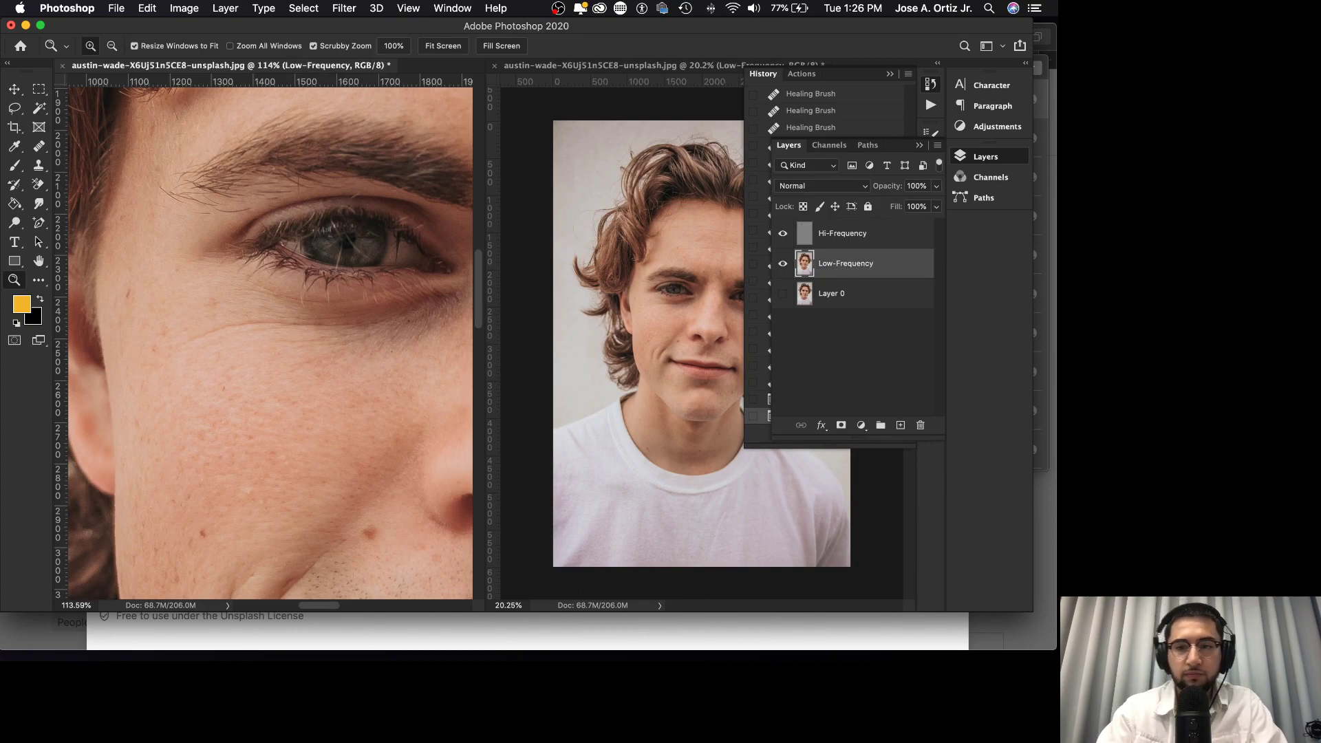
- Make Hi-Frequency the active layer and choose the Clone Stamp Tool for the cheek below the eye
left_click(860, 241)
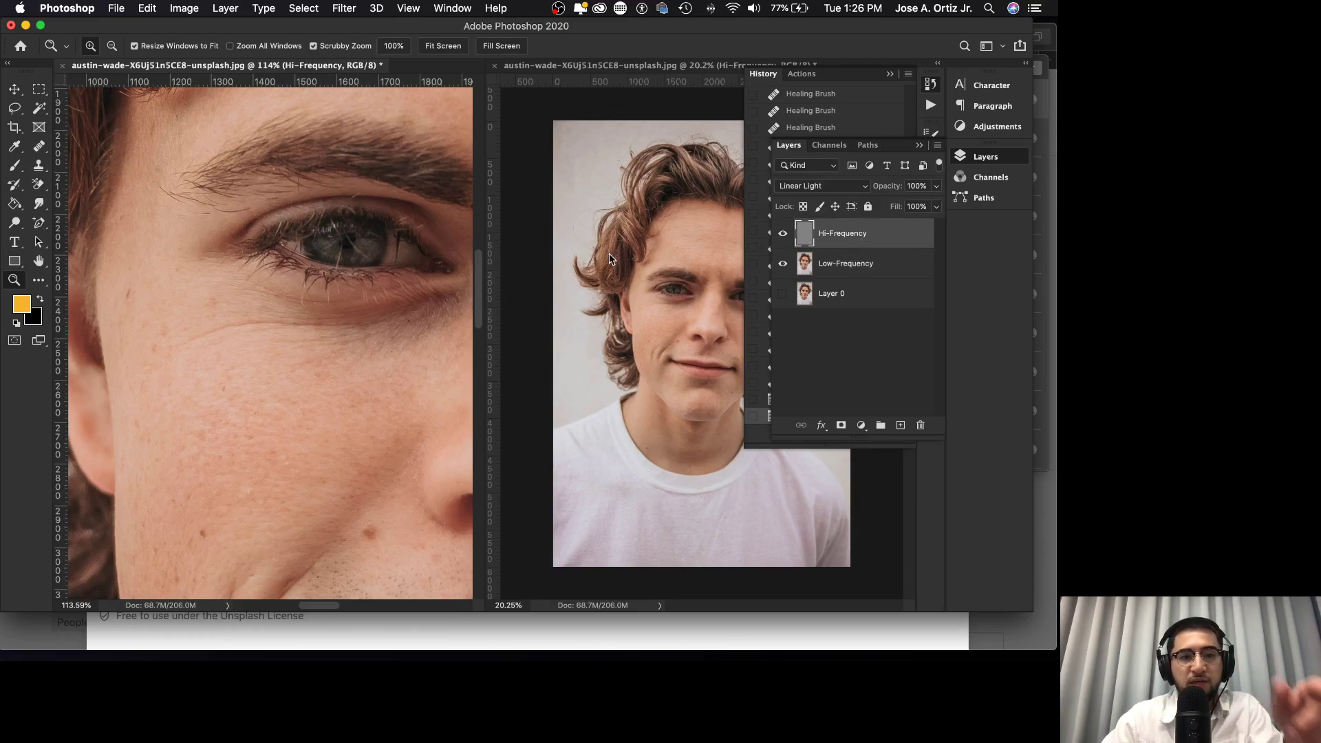
left_click(920, 148)
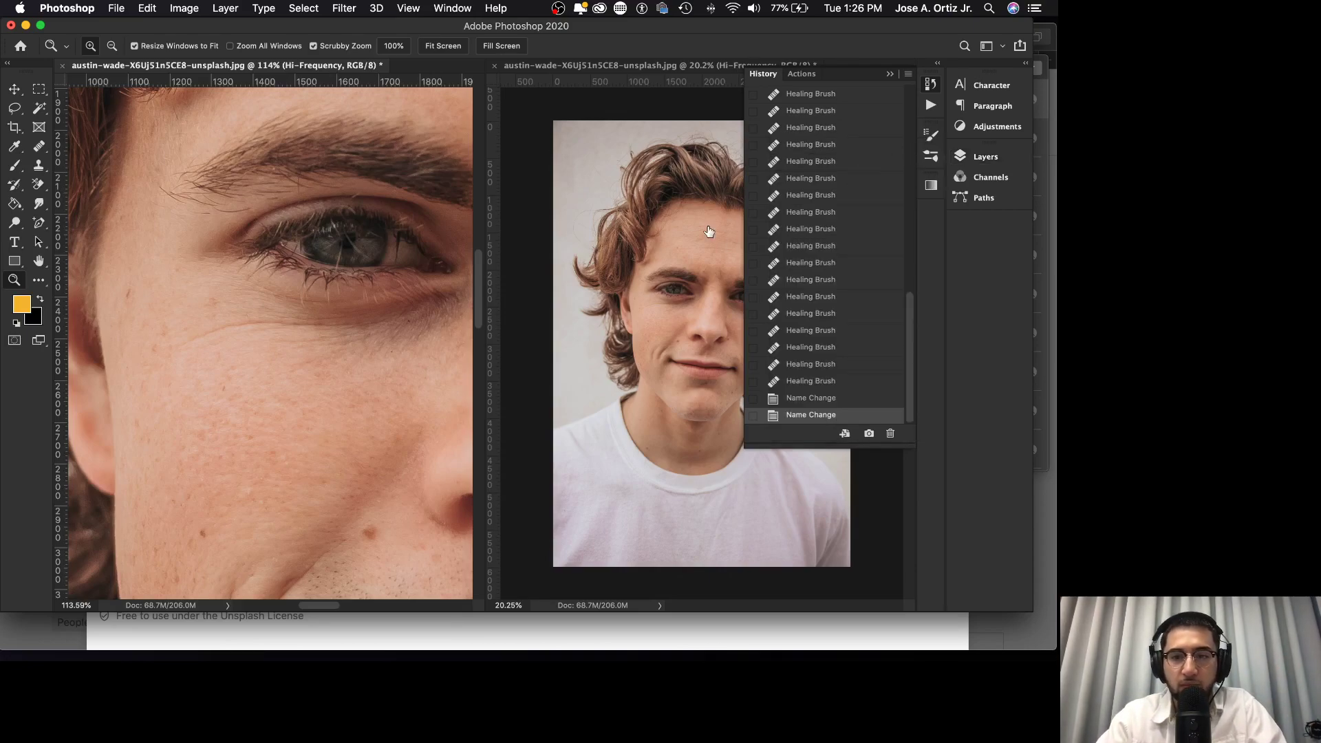
scroll(346, 210, "down", 3)
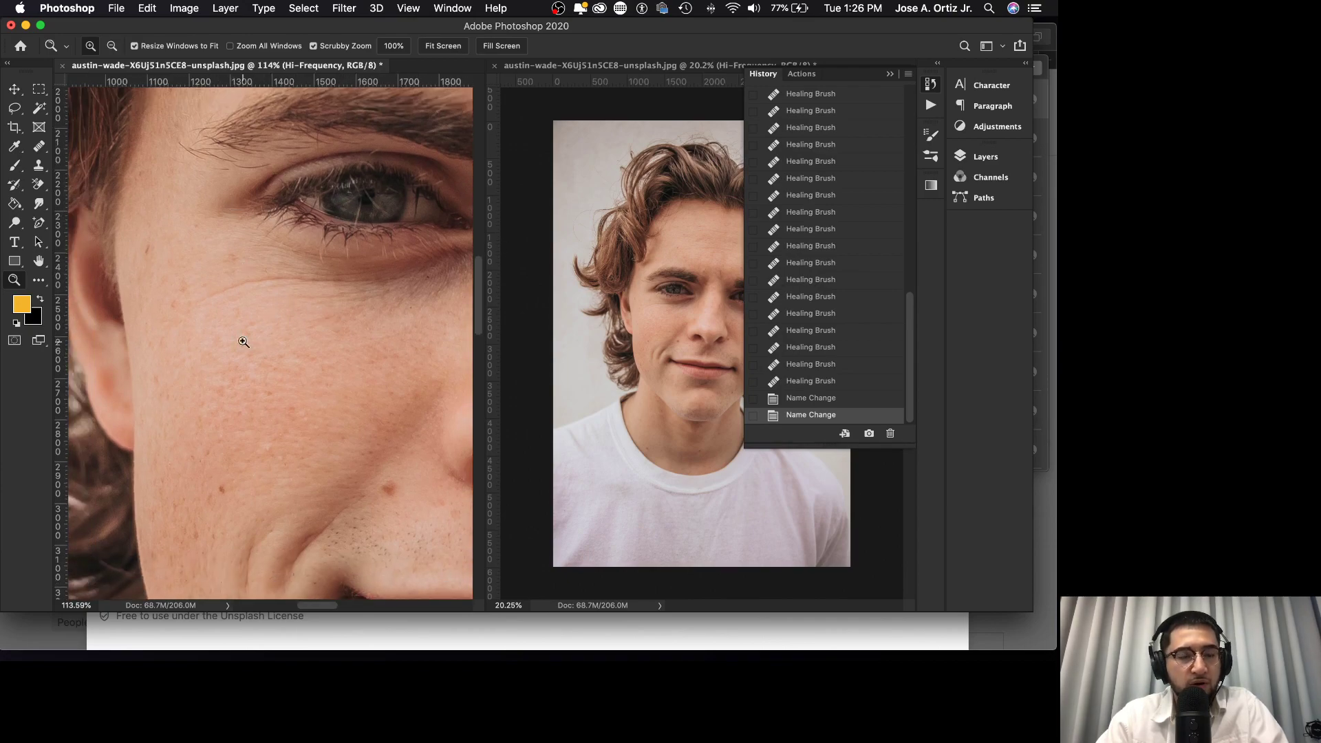
left_click(40, 168)
left_click(40, 168)
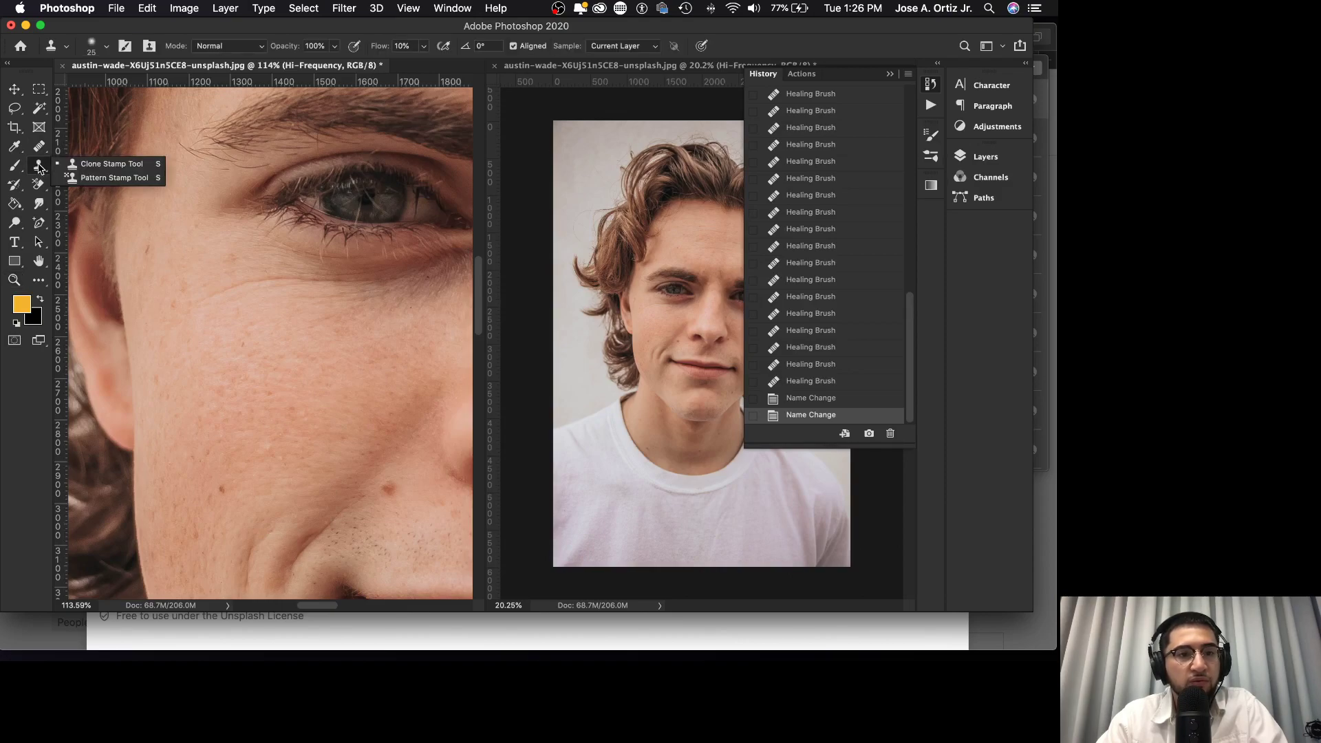
left_click(89, 166)
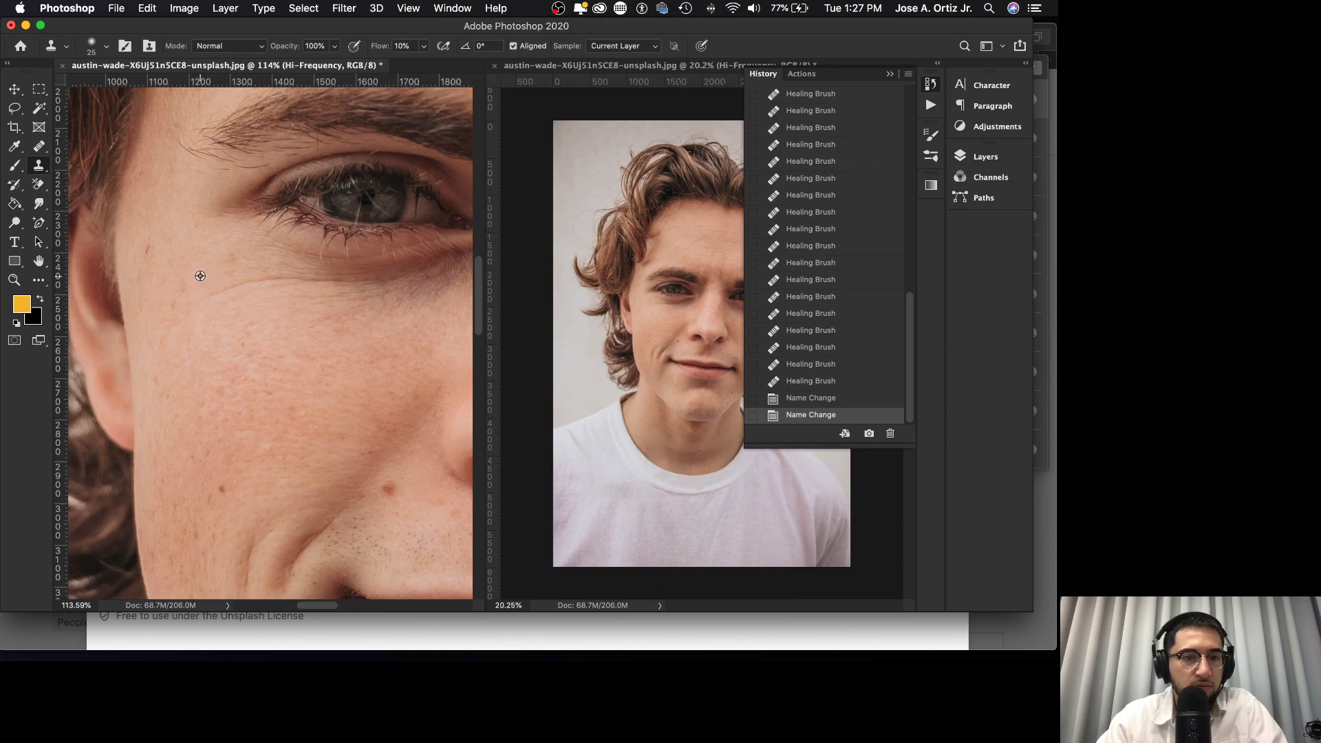
- Set the Clone Stamp brush diameter to 21 px, keeping the flow at 10%
left_click(424, 46)
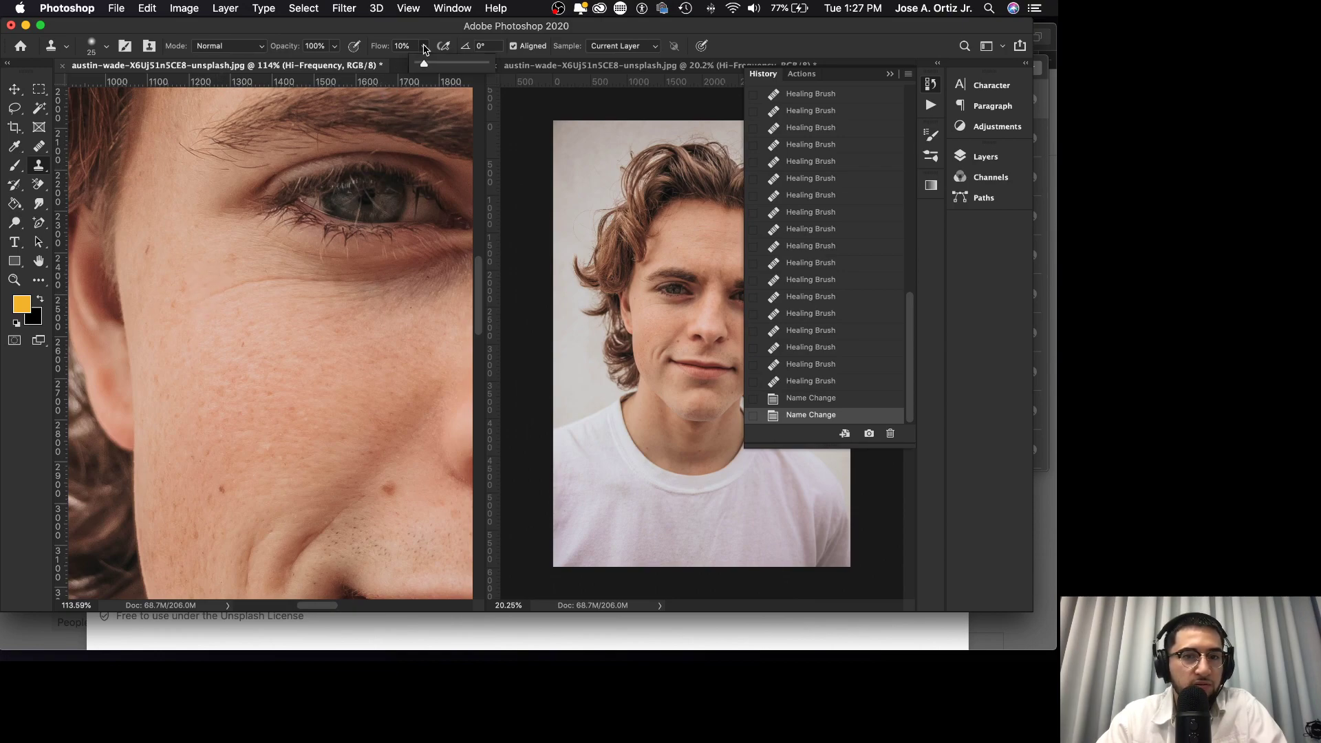
left_click(424, 46)
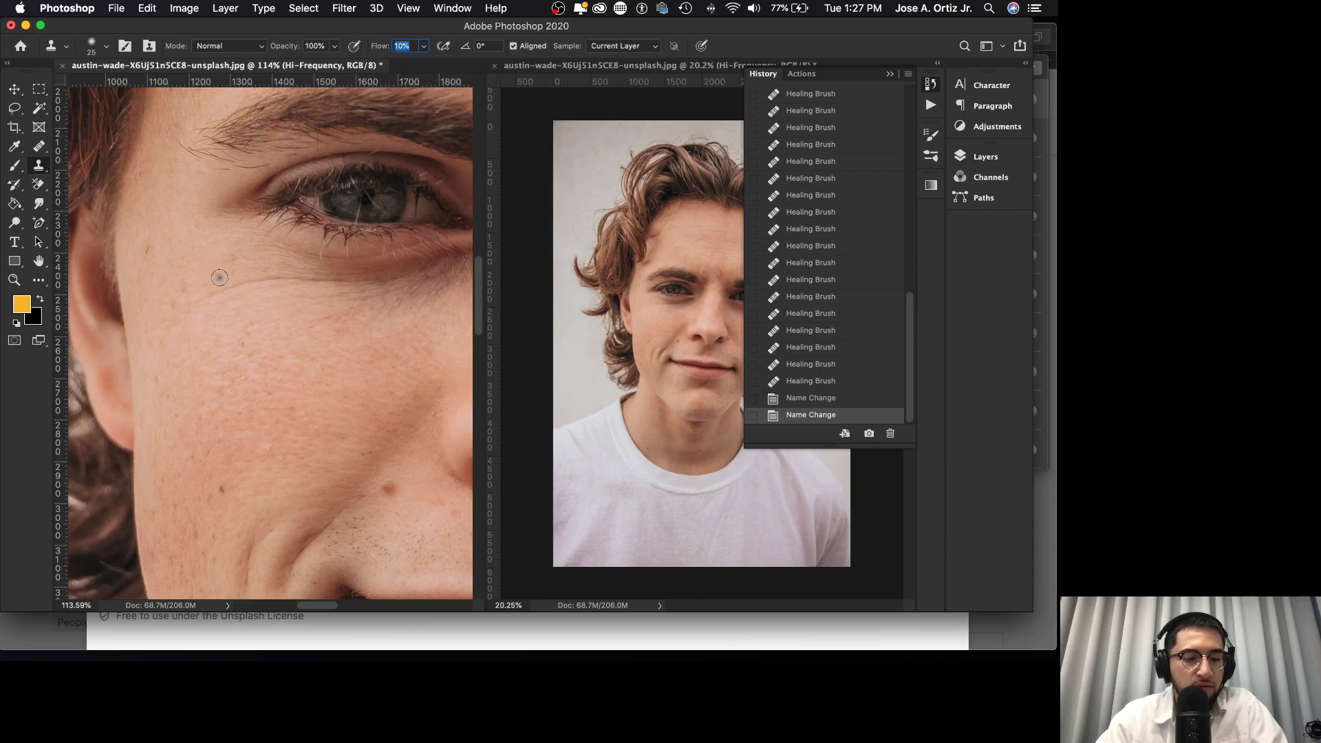
left_click_drag(221, 277, 222, 256)
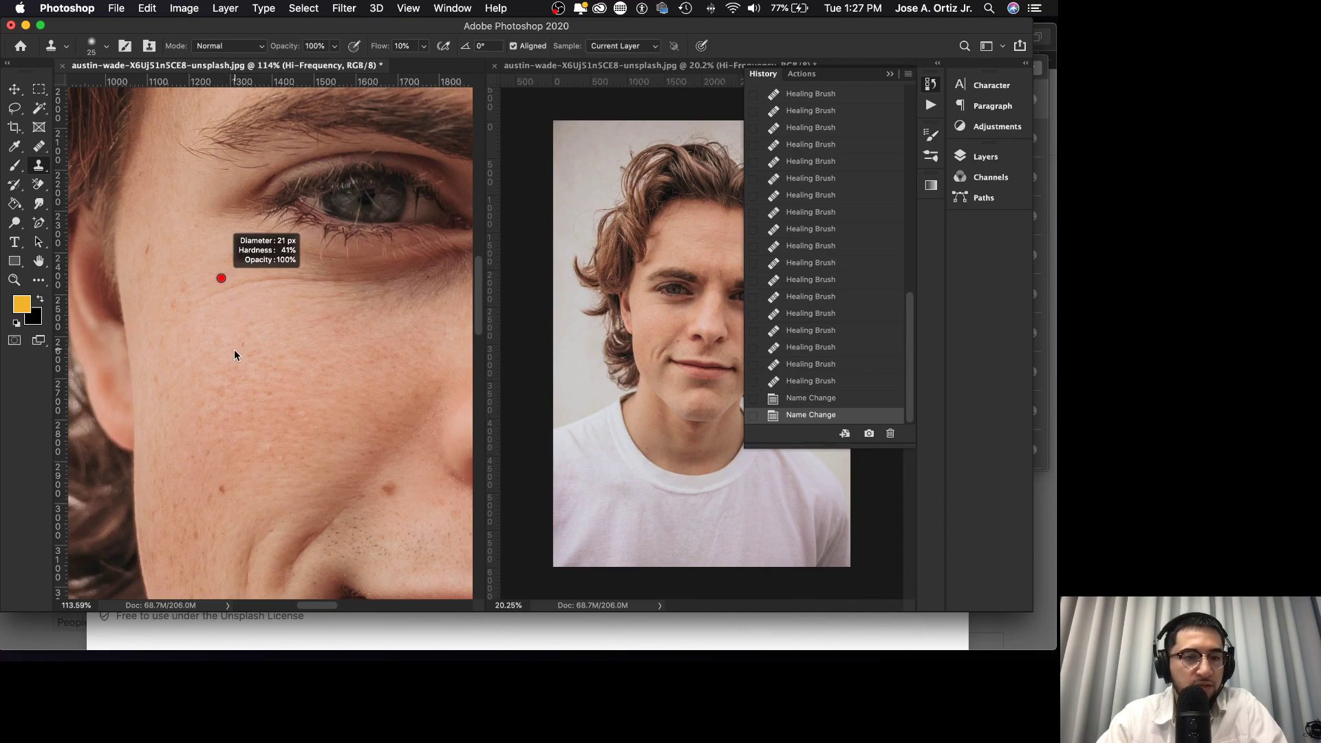
mouse_move(219, 158)
left_mouse_down()
mouse_move(220, 277)
mouse_move(229, 207)
left_mouse_up()
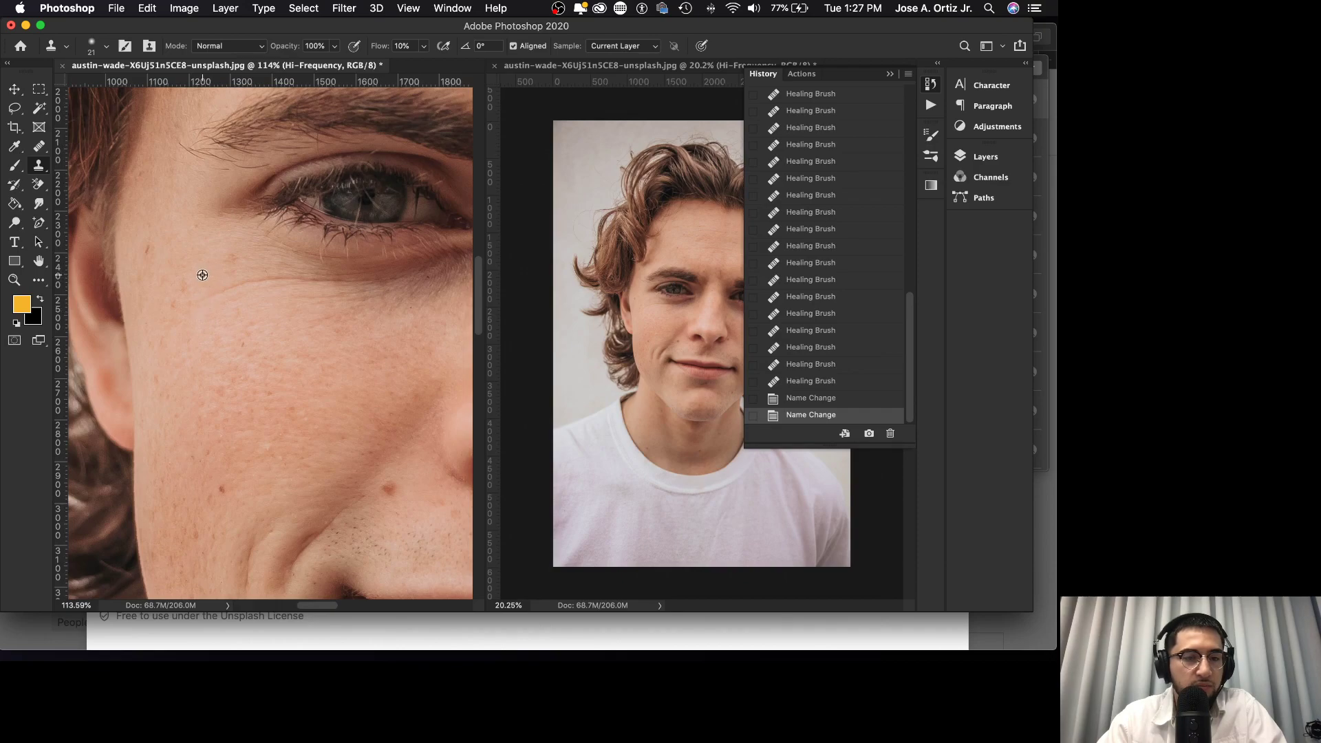
- Clone clean skin texture from nearby cheek over the outer end of the crease below the eye on Hi-Frequency
left_click(198, 278, "alt")
left_click_drag(202, 301, 215, 296)
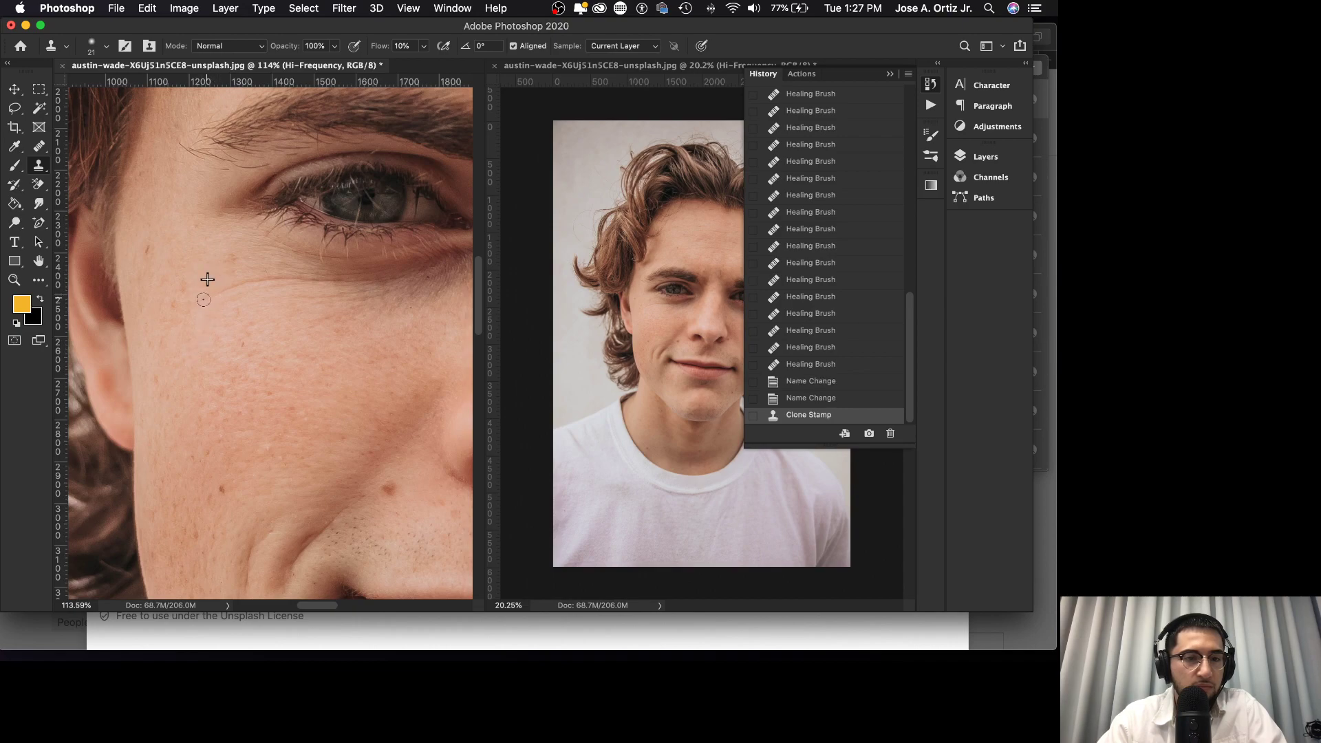
left_click_drag(211, 295, 215, 292)
left_click(217, 280, "alt")
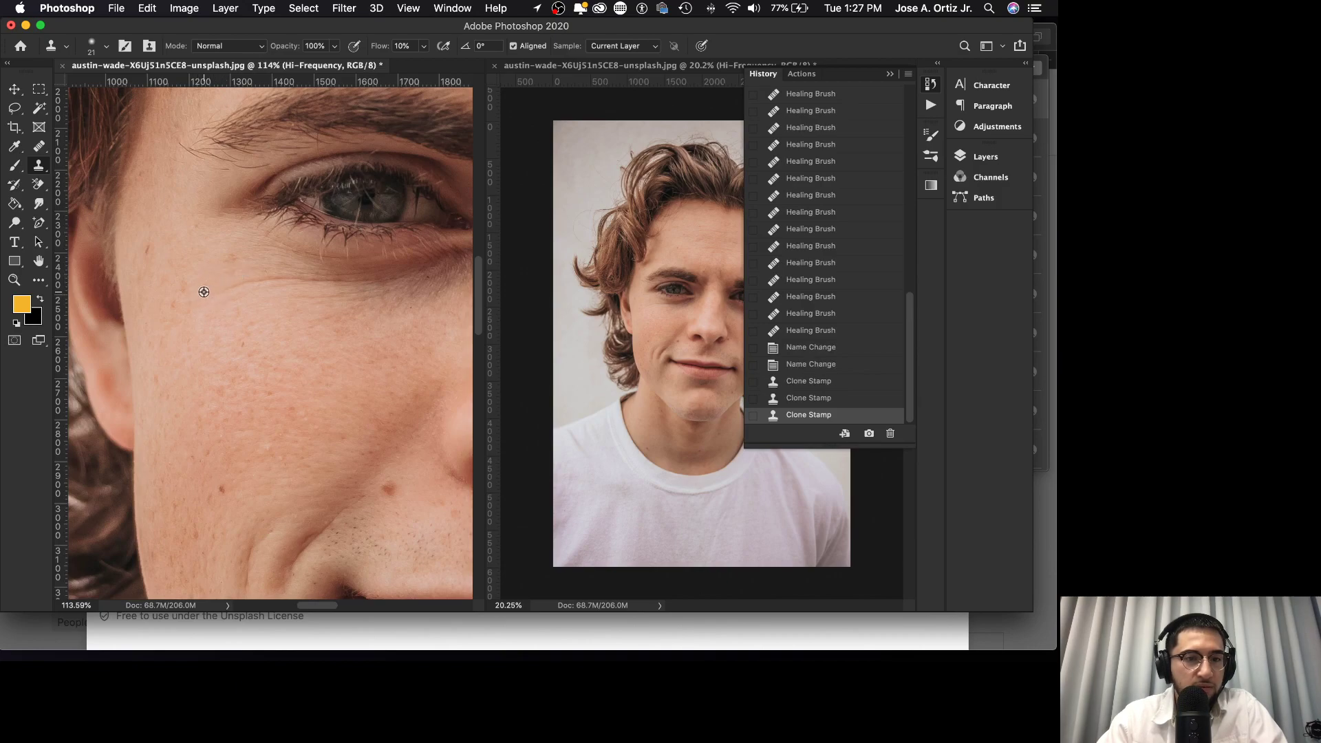
left_click_drag(230, 287, 213, 287)
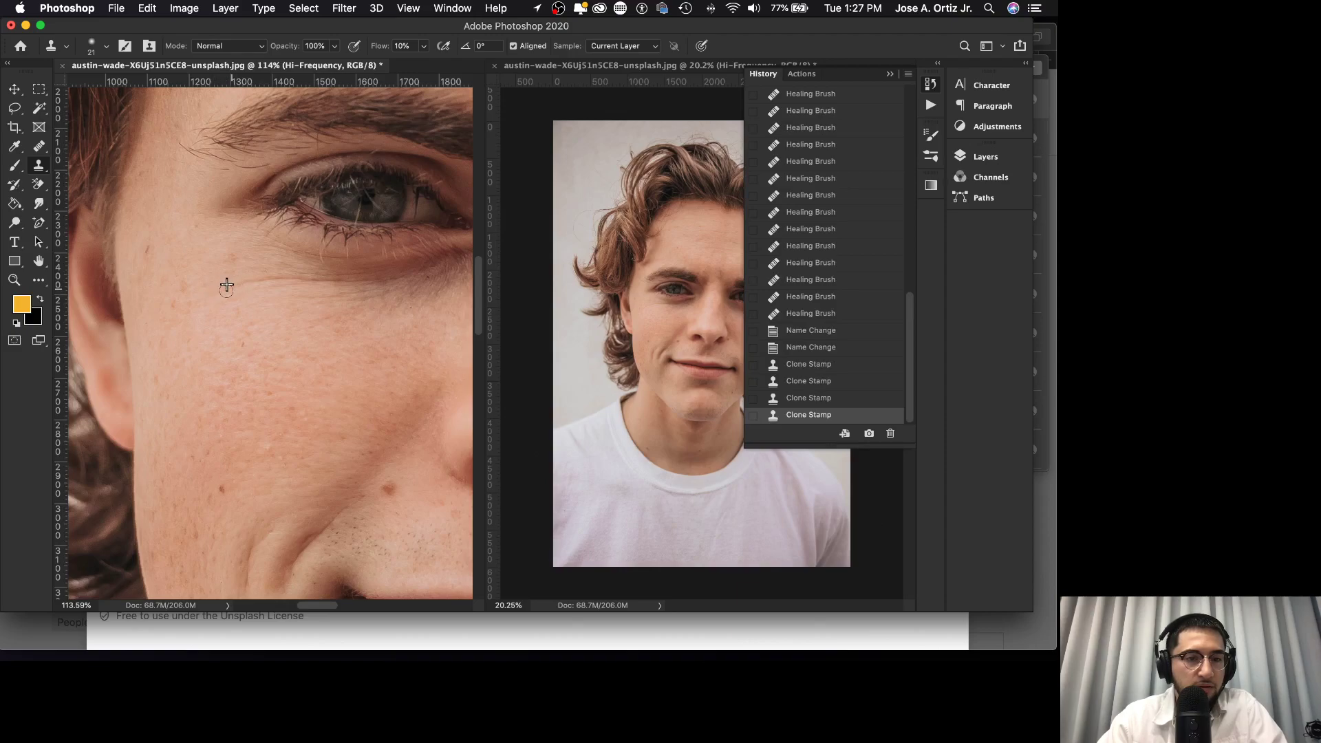
left_click_drag(219, 292, 212, 293)
mouse_move(246, 281)
left_mouse_down()
mouse_move(270, 279)
mouse_move(216, 281)
mouse_move(210, 297)
mouse_move(207, 265)
mouse_move(206, 294)
mouse_move(297, 276)
mouse_move(280, 275)
mouse_move(282, 288)
mouse_move(206, 278)
left_mouse_up()
left_click(233, 282, "alt")
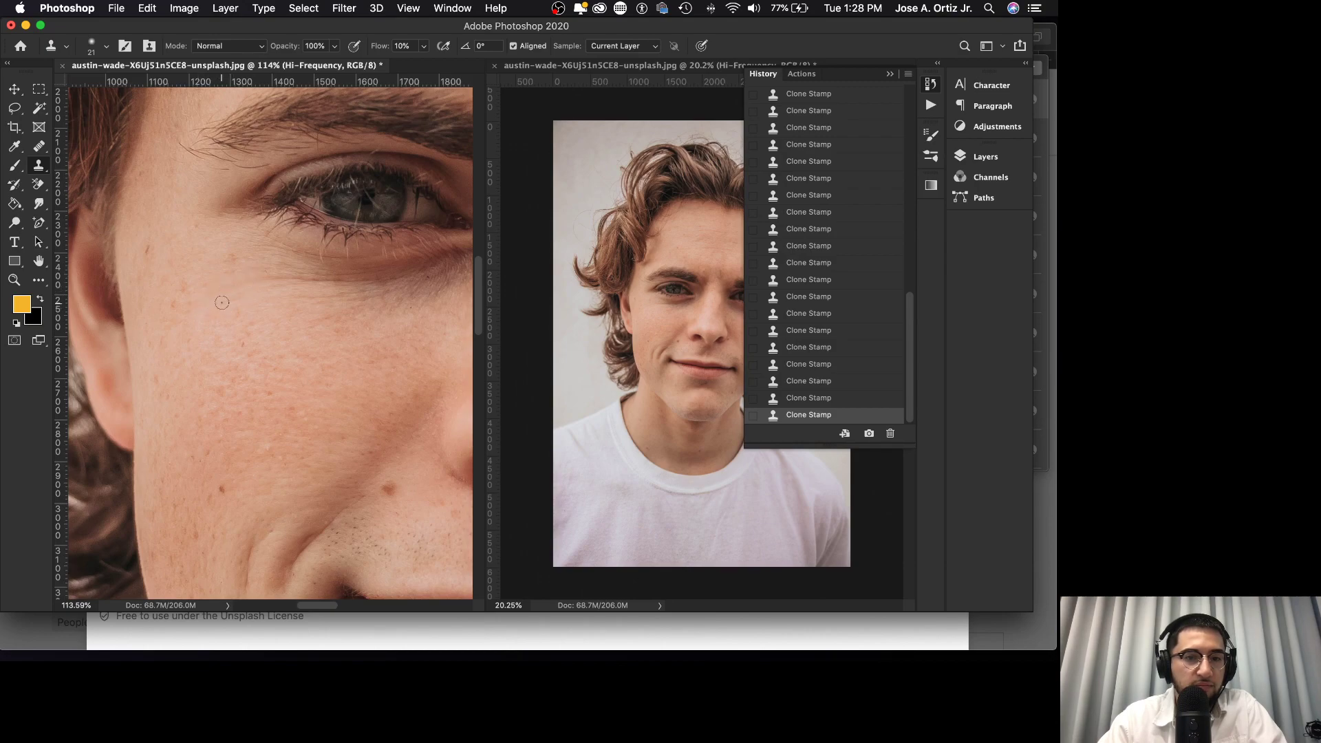
- Continue cloning smooth cheek texture along the under-eye crease from its outer end in towards the nose
mouse_move(242, 285)
left_mouse_down()
mouse_move(263, 281)
mouse_move(216, 285)
mouse_move(294, 277)
left_mouse_up()
left_click(269, 300, "alt")
left_click(283, 298, "alt")
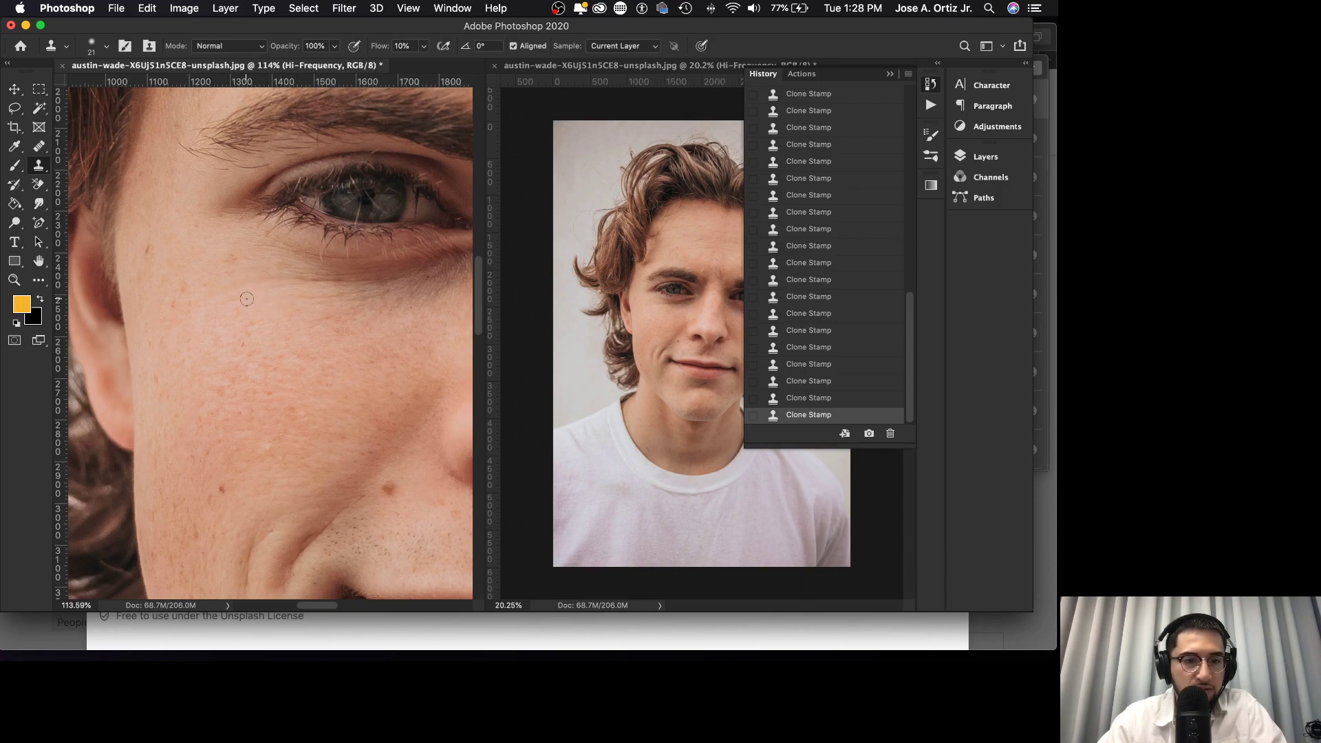
left_click_drag(249, 283, 311, 283)
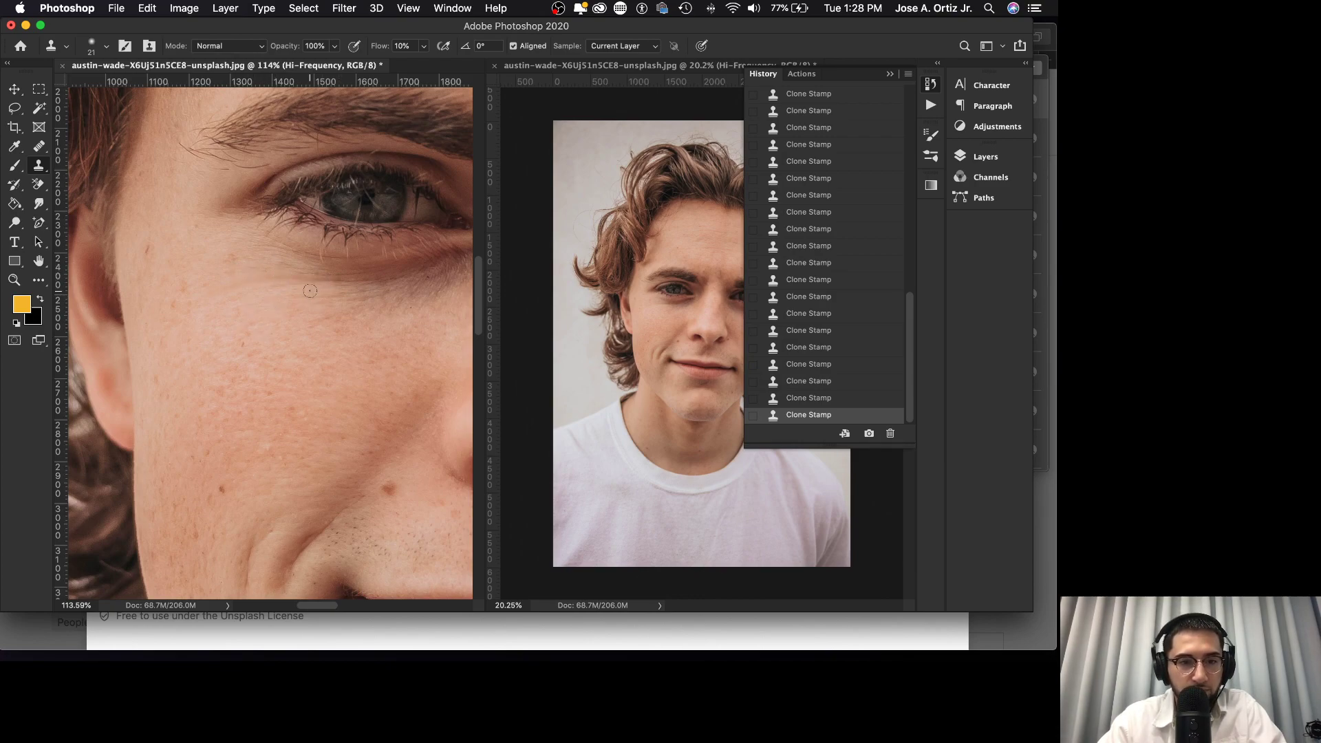
mouse_move(293, 283)
left_mouse_down()
mouse_move(333, 278)
mouse_move(313, 289)
mouse_move(341, 280)
mouse_move(299, 295)
mouse_move(296, 280)
mouse_move(365, 280)
mouse_move(293, 289)
mouse_move(370, 277)
mouse_move(297, 291)
mouse_move(303, 278)
mouse_move(366, 292)
left_mouse_up()
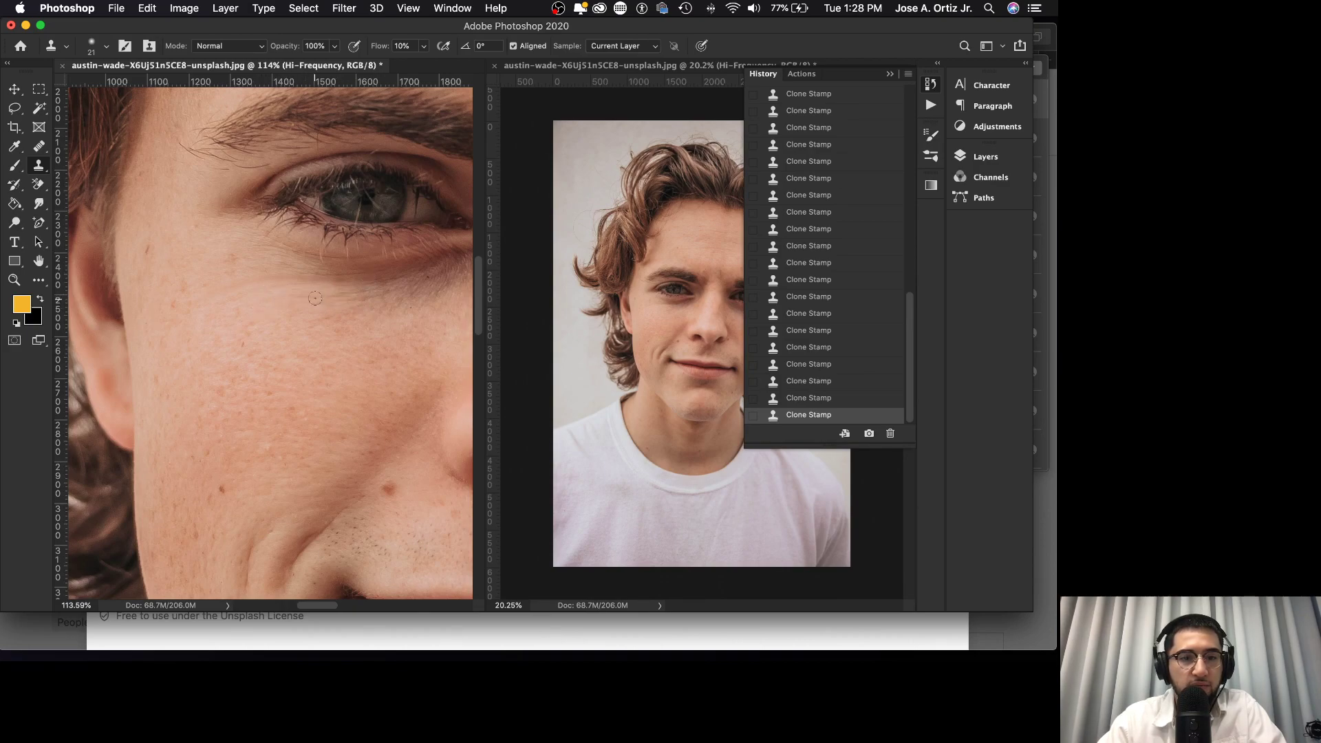
left_click_drag(280, 295, 339, 297)
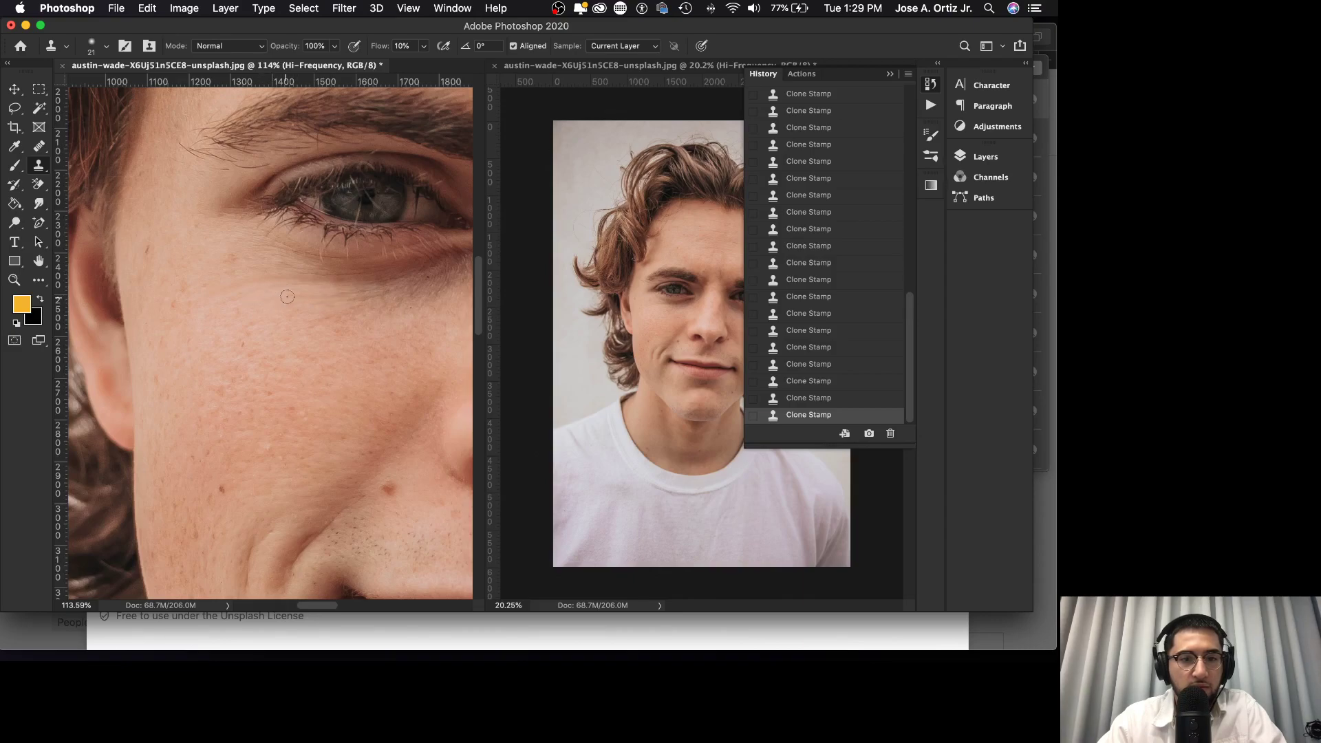
- Resample cheek texture just below the crease and make another Clone Stamp pass along it to below the middle of the eye
left_click(243, 310, "alt")
left_click_drag(189, 304, 254, 292)
left_click(250, 311, "alt")
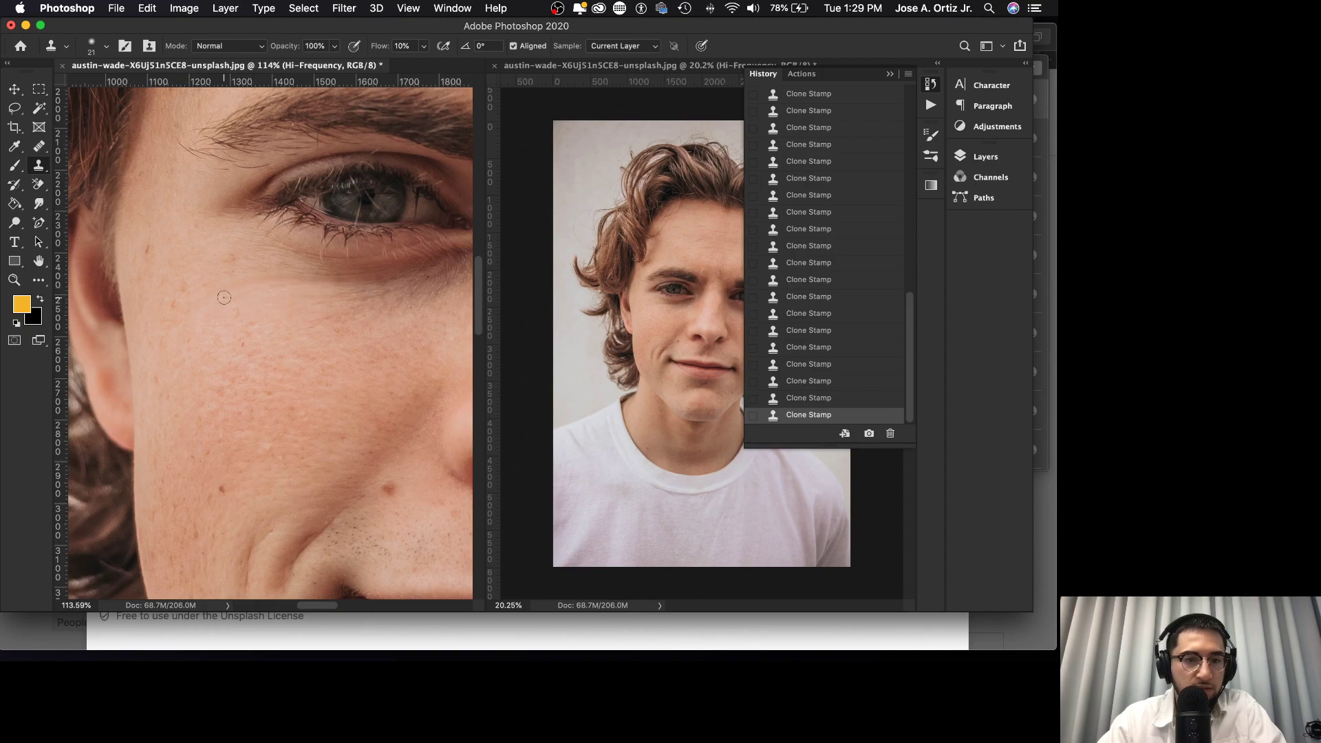
left_click(249, 307, "alt")
left_click_drag(251, 287, 272, 281)
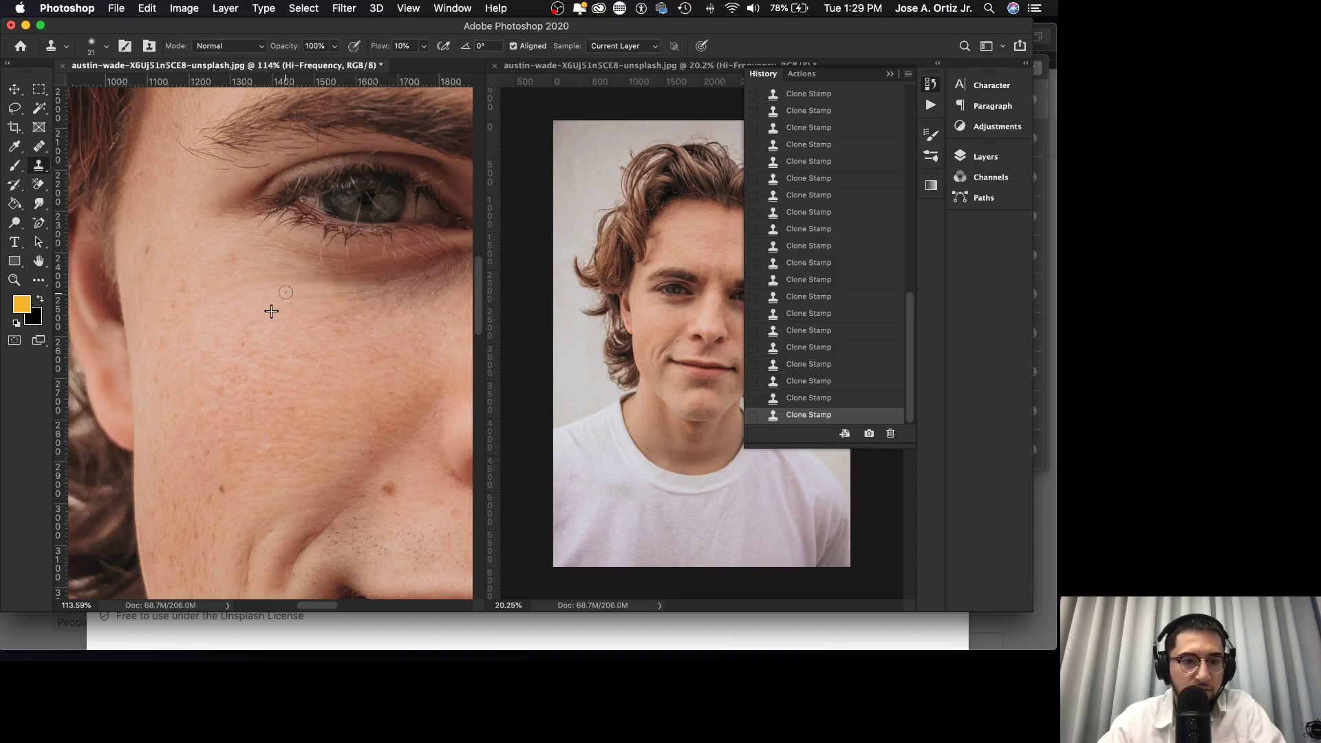
mouse_move(274, 268)
left_mouse_down()
mouse_move(330, 279)
mouse_move(273, 298)
mouse_move(296, 268)
mouse_move(300, 295)
left_mouse_up()
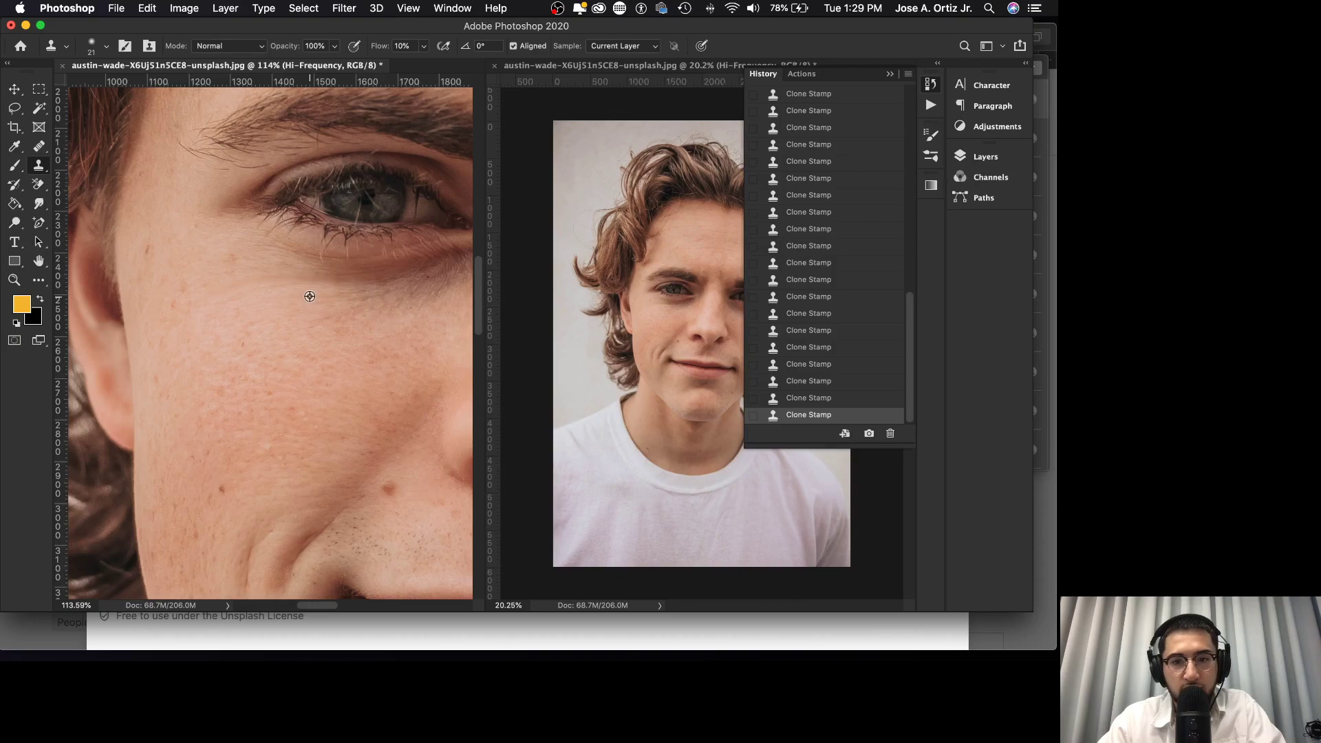
left_click_drag(315, 279, 364, 278)
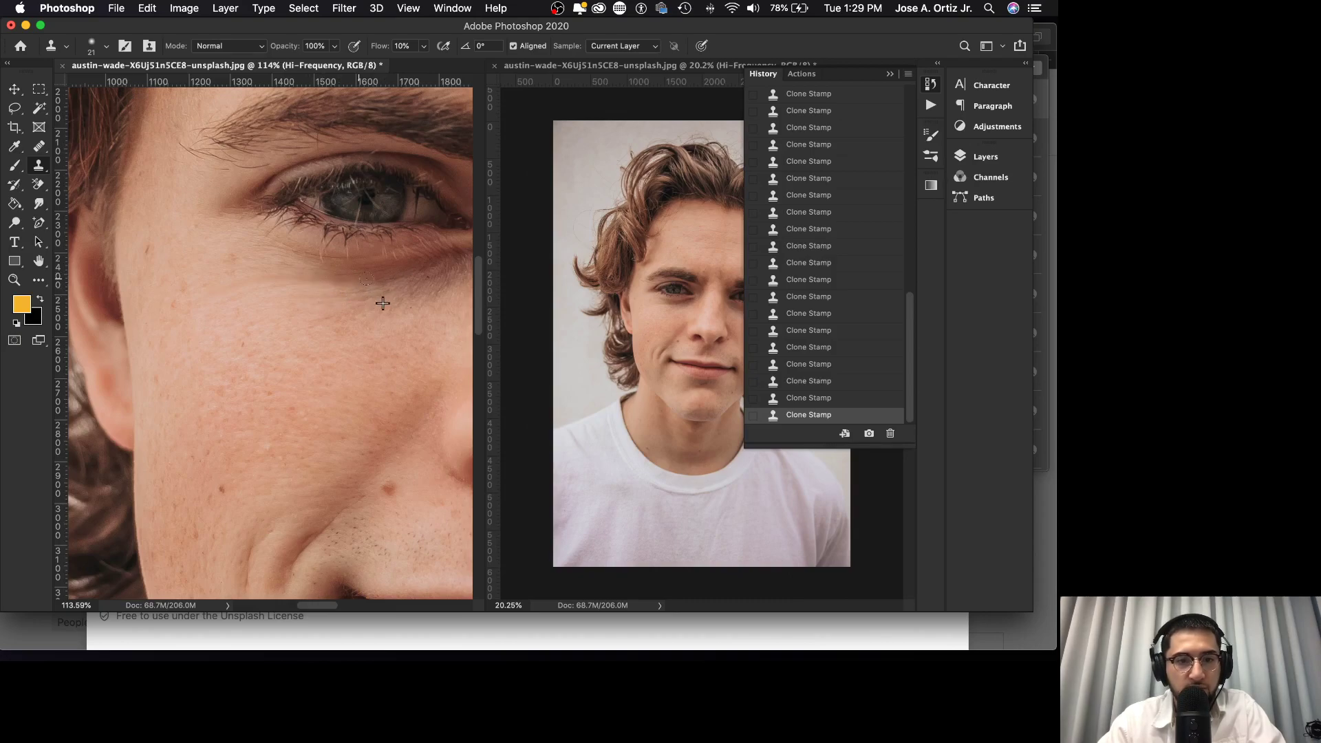
- Compare the under-eye texture before and after cloning by switching between the earliest and latest Clone Stamp history states
scroll(805, 314, "up", 10)
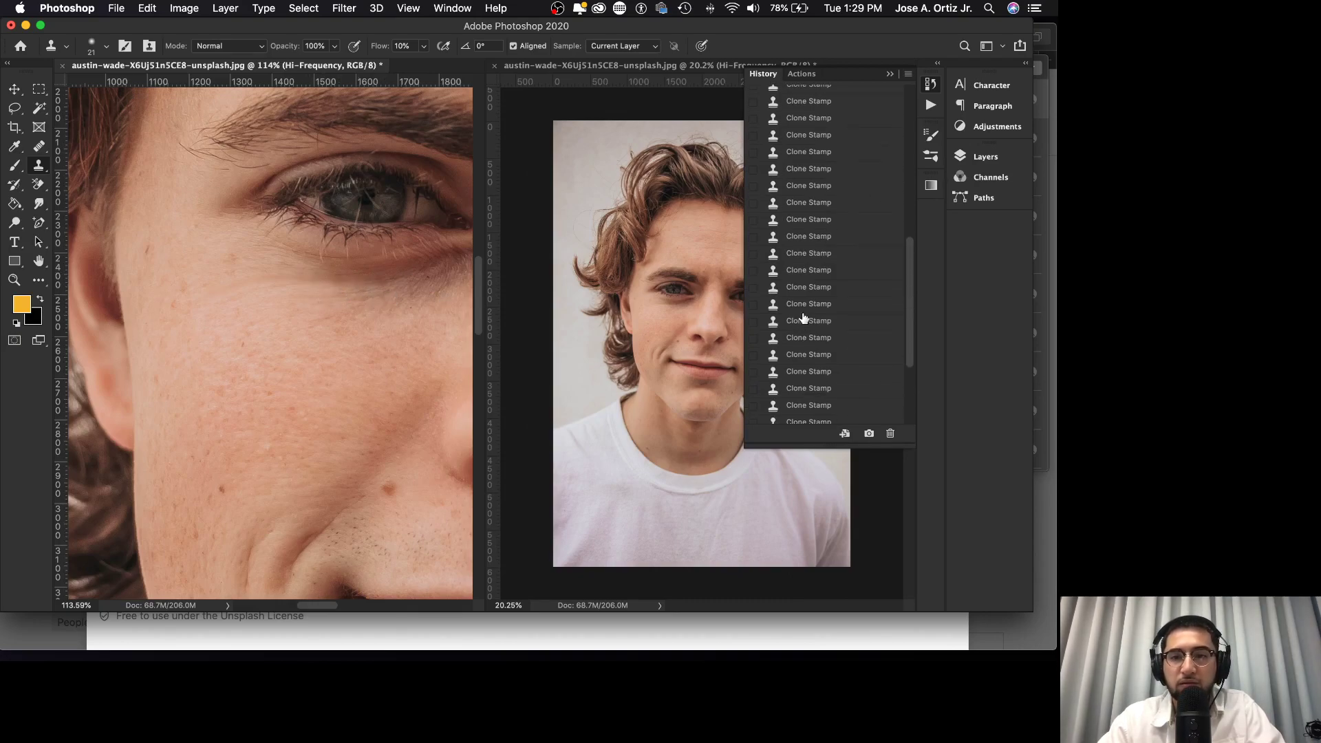
scroll(805, 315, "up", 2)
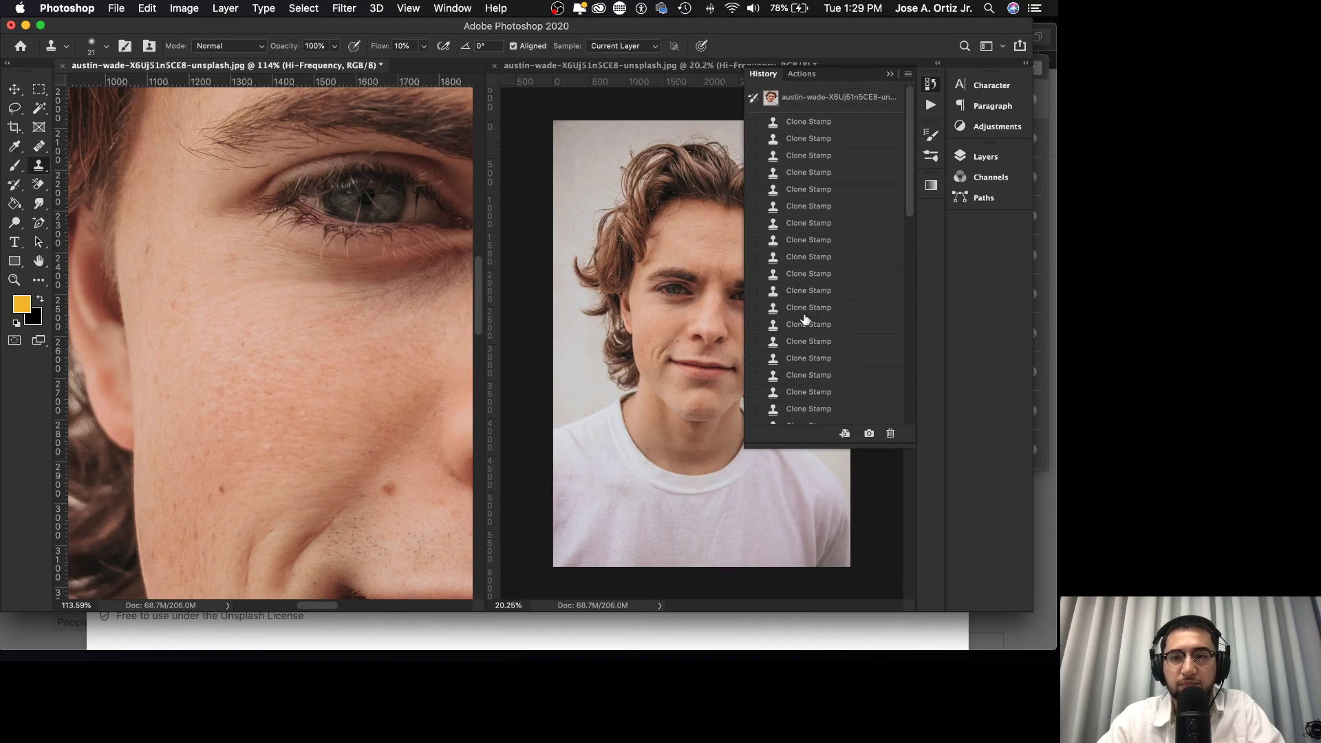
left_click(815, 124)
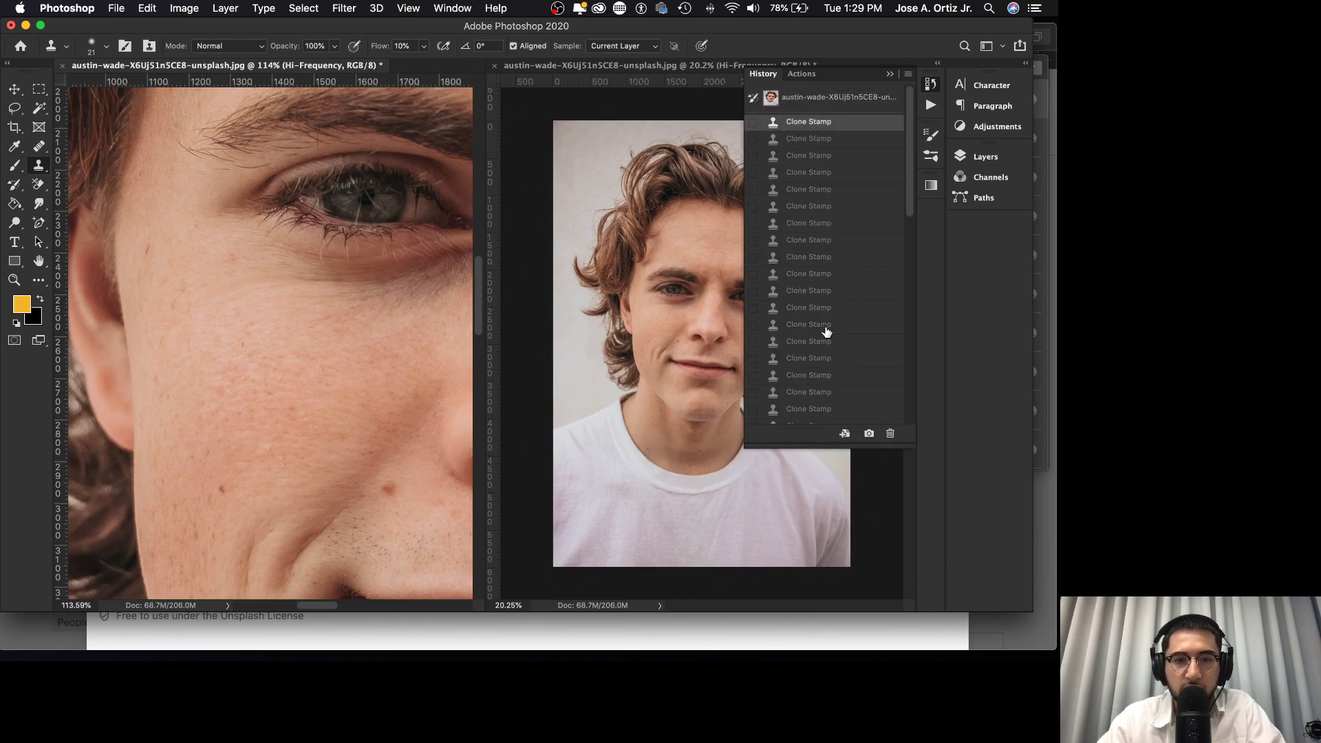
scroll(826, 333, "down", 10)
scroll(814, 407, "up", 5)
scroll(814, 407, "down", 5)
left_click(816, 416)
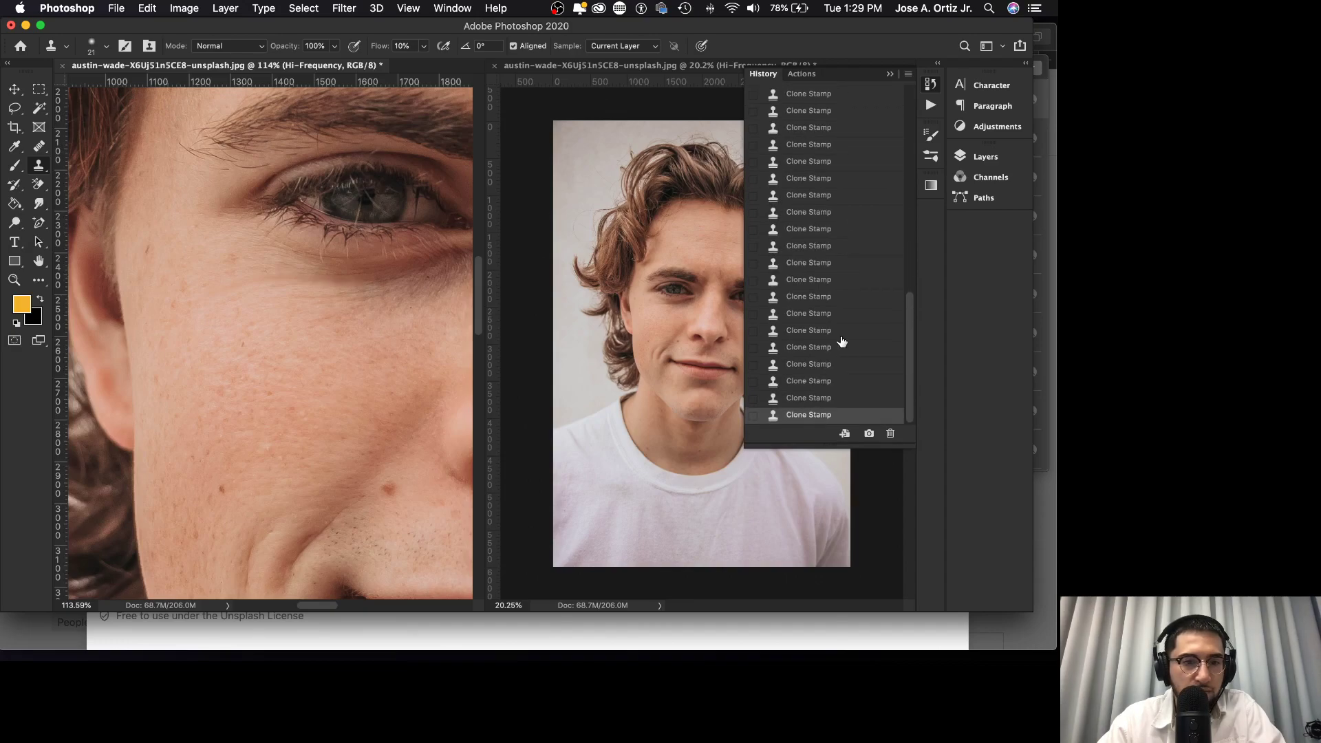
scroll(842, 342, "up", 10)
left_click(823, 124)
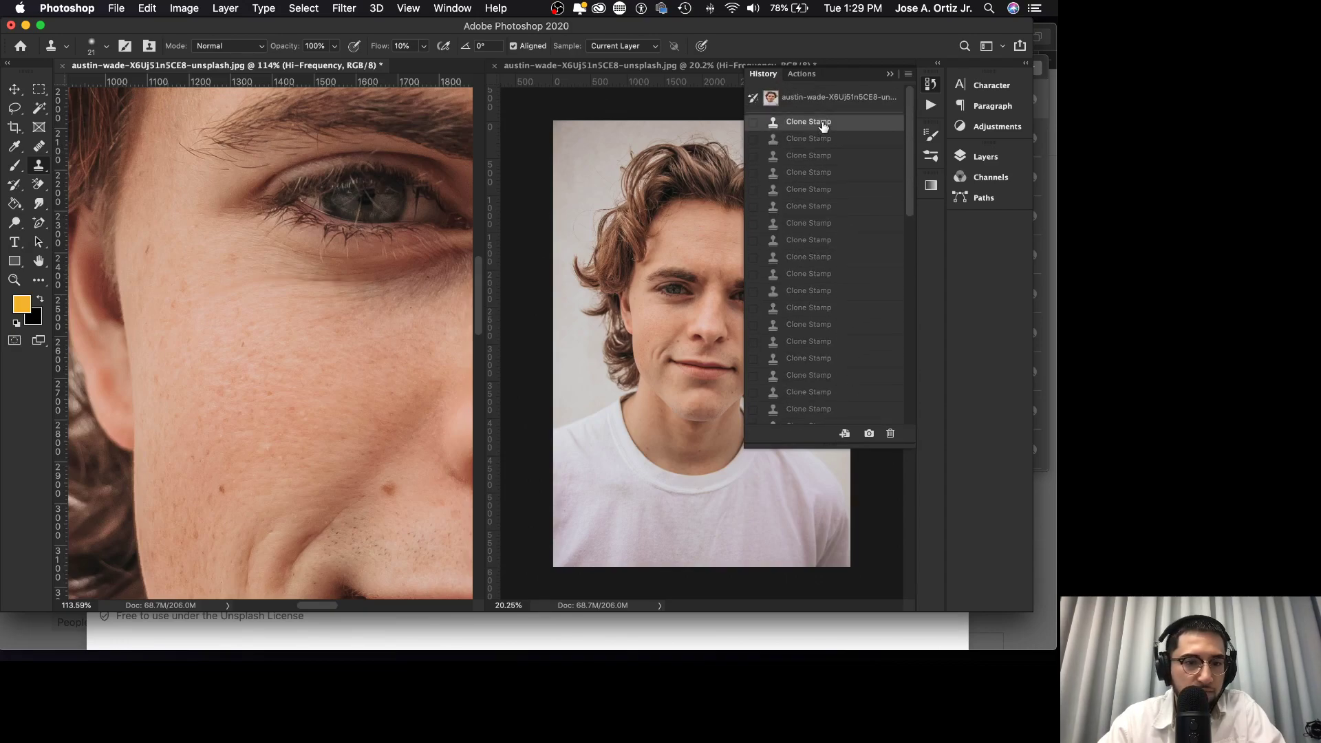
scroll(832, 297, "down", 10)
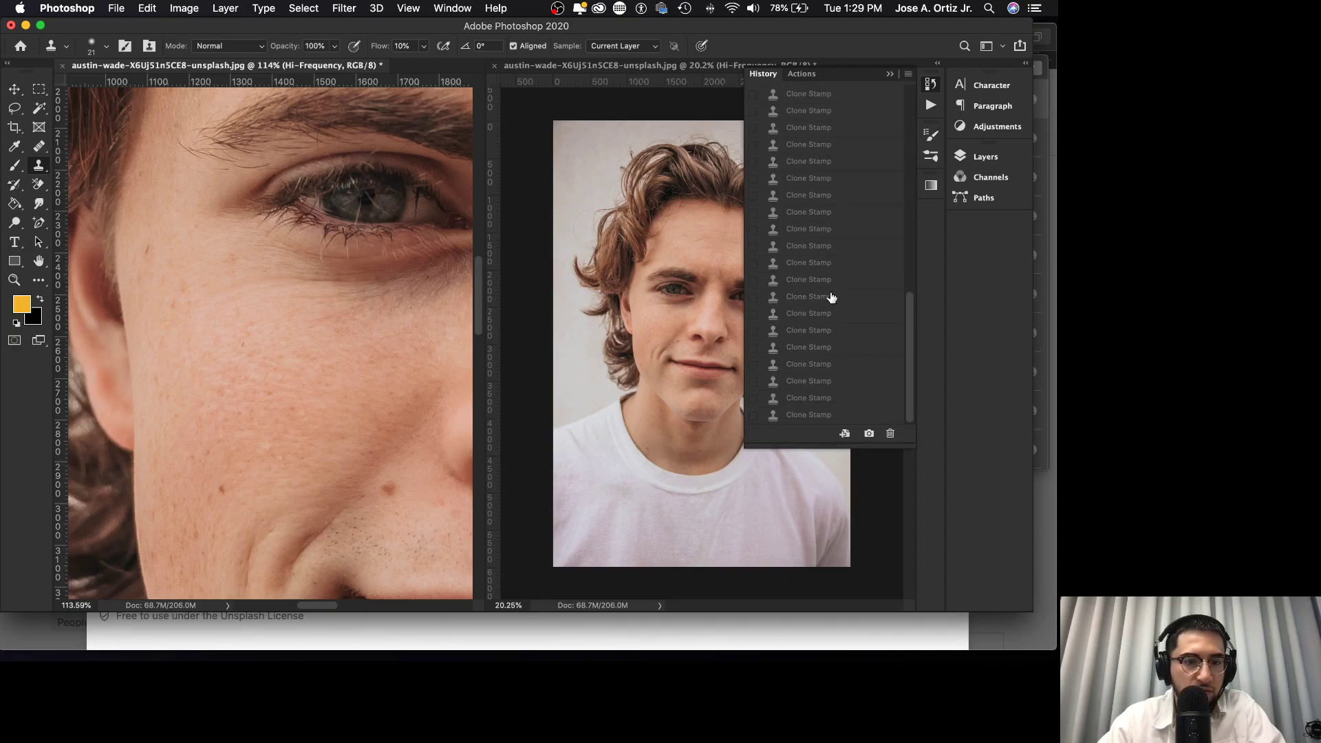
left_click(818, 417)
- Recentre the close-up on the eye and cheek and check the earliest Clone Stamp state against the latest once more
scroll(833, 269, "up", 10)
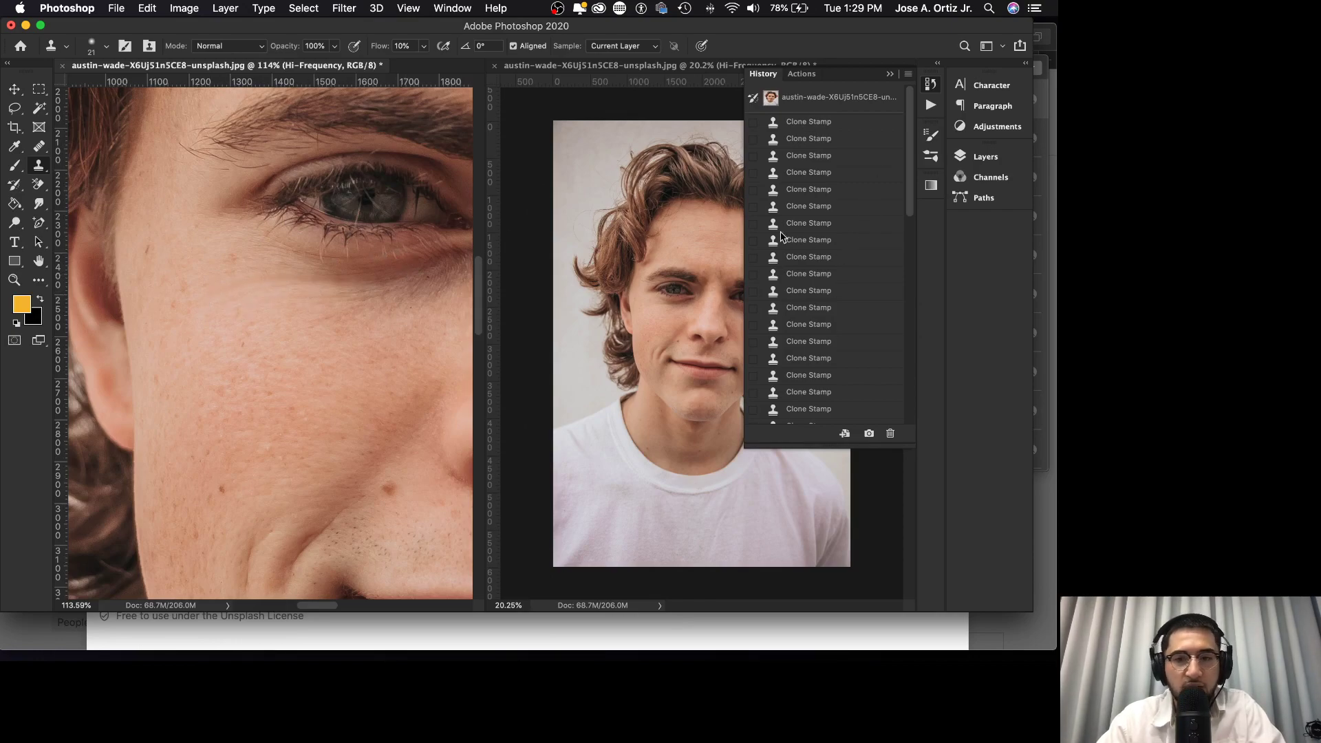
scroll(785, 329, "down", 10)
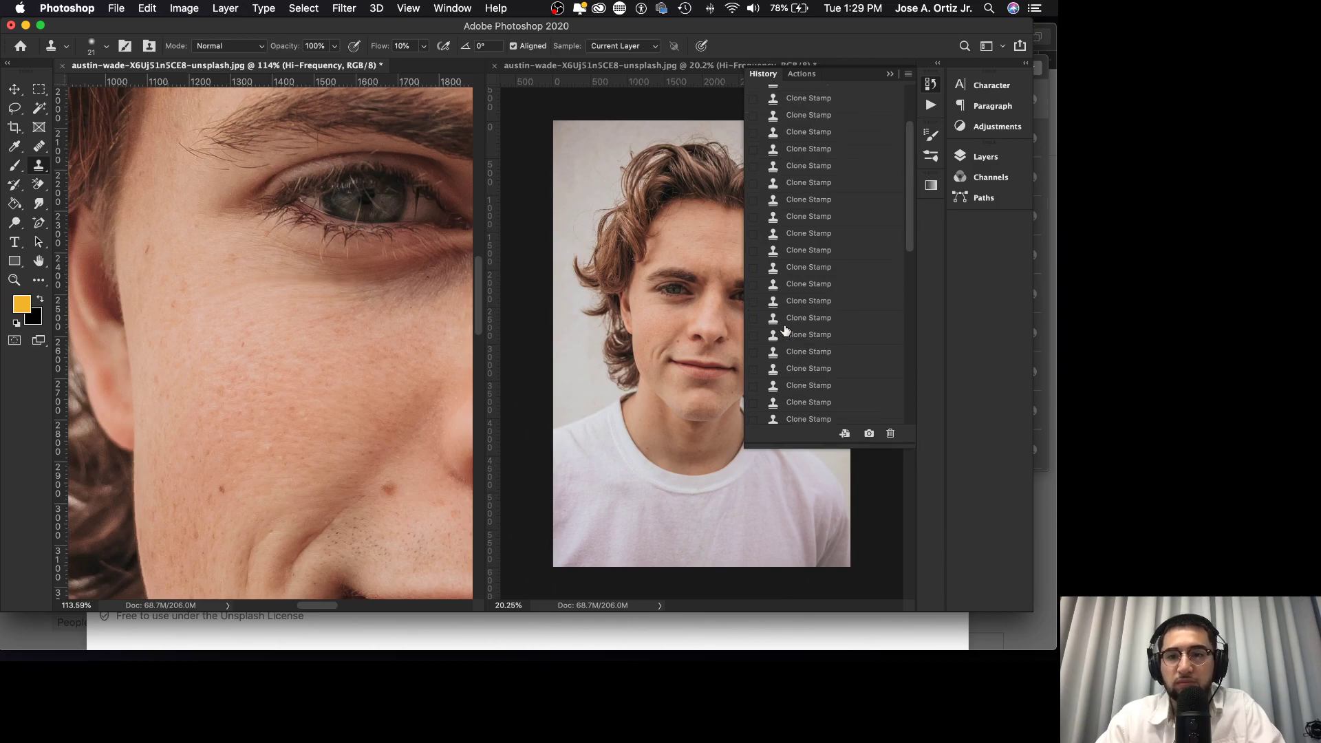
scroll(785, 330, "up", 10)
scroll(802, 178, "down", 5)
scroll(802, 186, "up", 5)
scroll(680, 235, "up", 10)
scroll(403, 276, "down", 20)
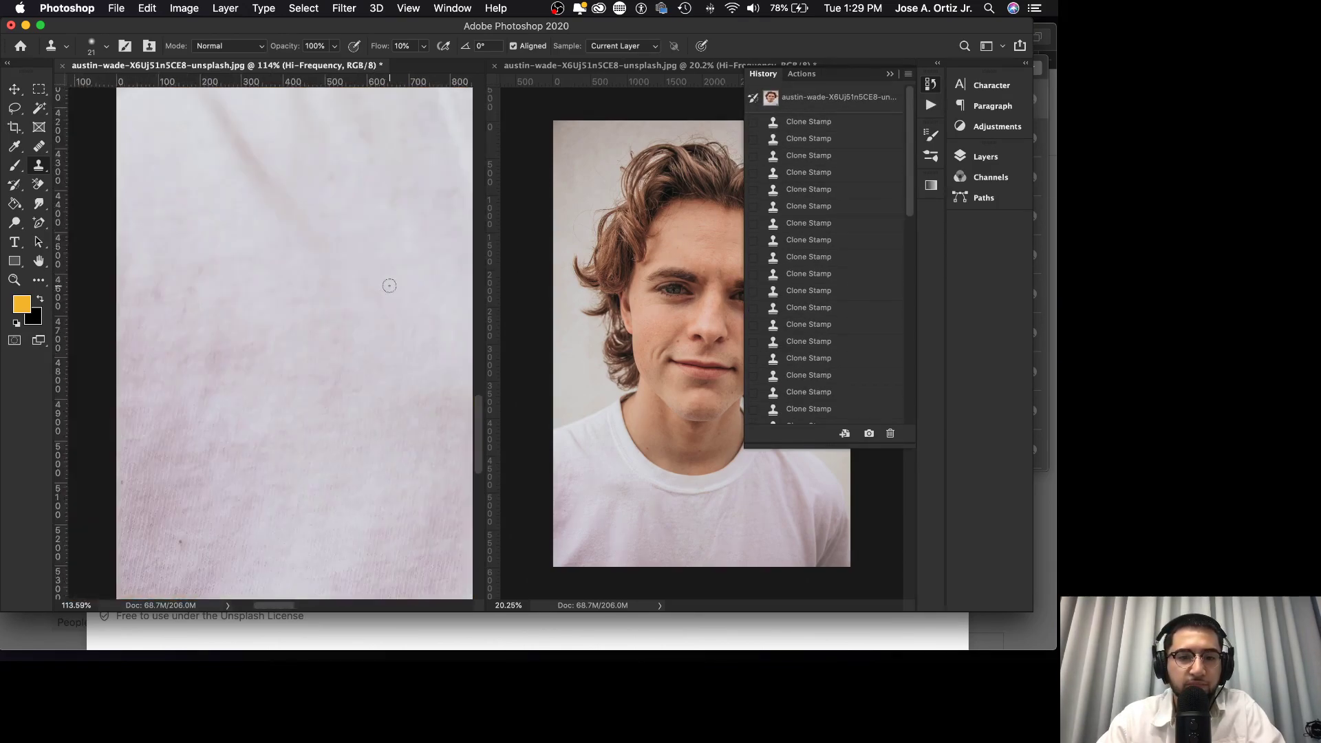
scroll(375, 253, "up", 8)
scroll(412, 243, "up", 10)
scroll(406, 251, "right", 2)
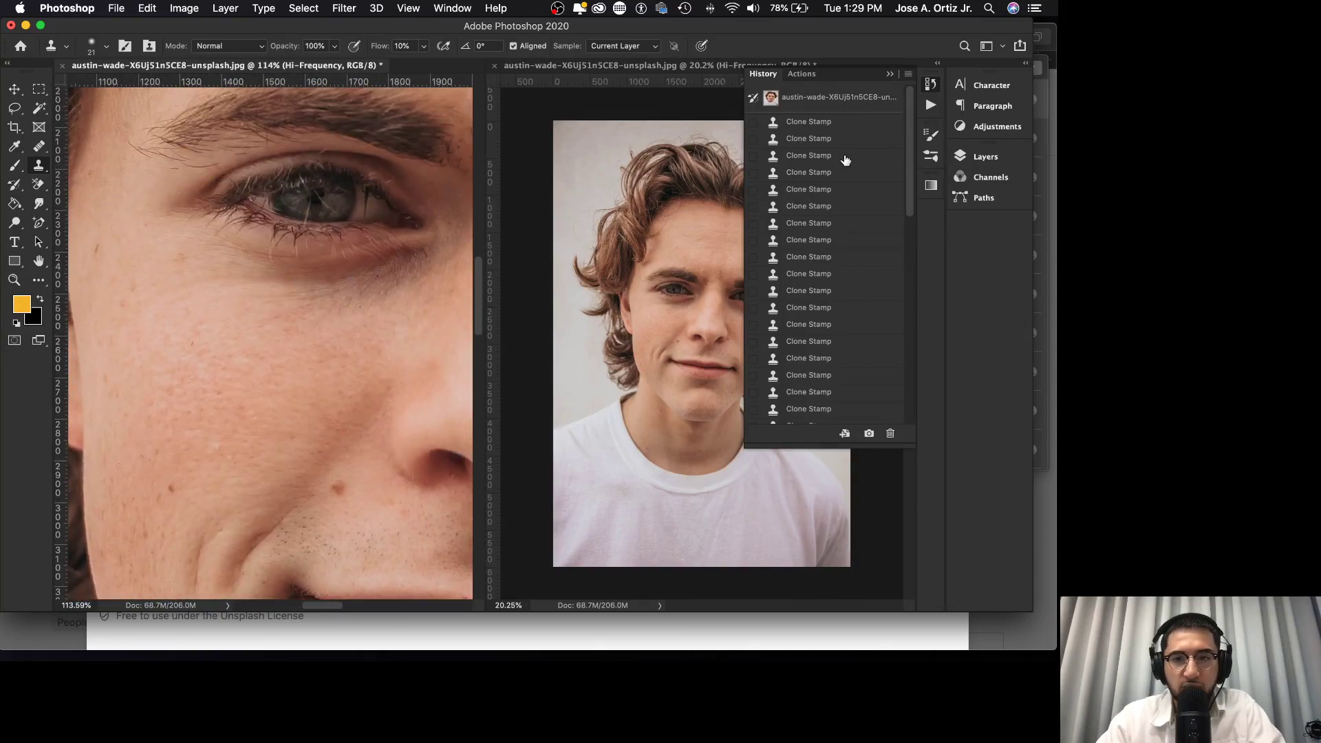
left_click(844, 123)
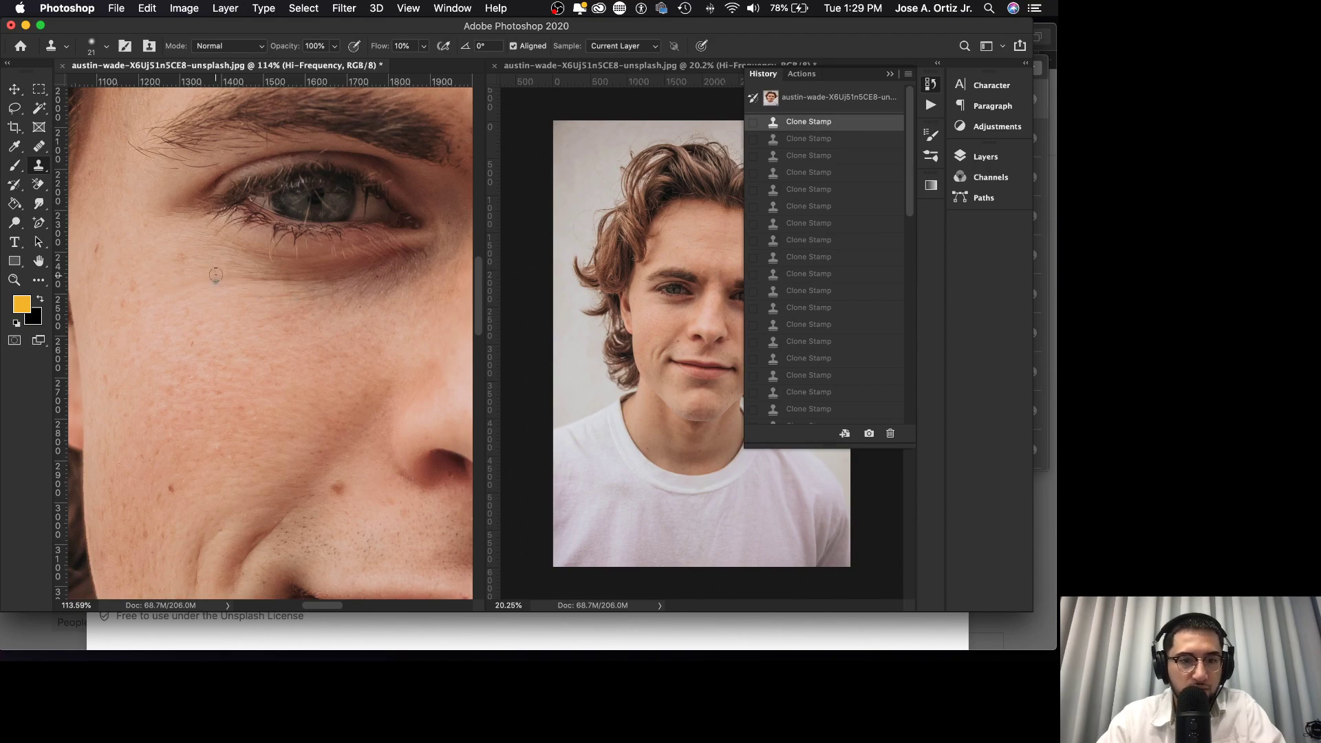
scroll(826, 313, "down", 5)
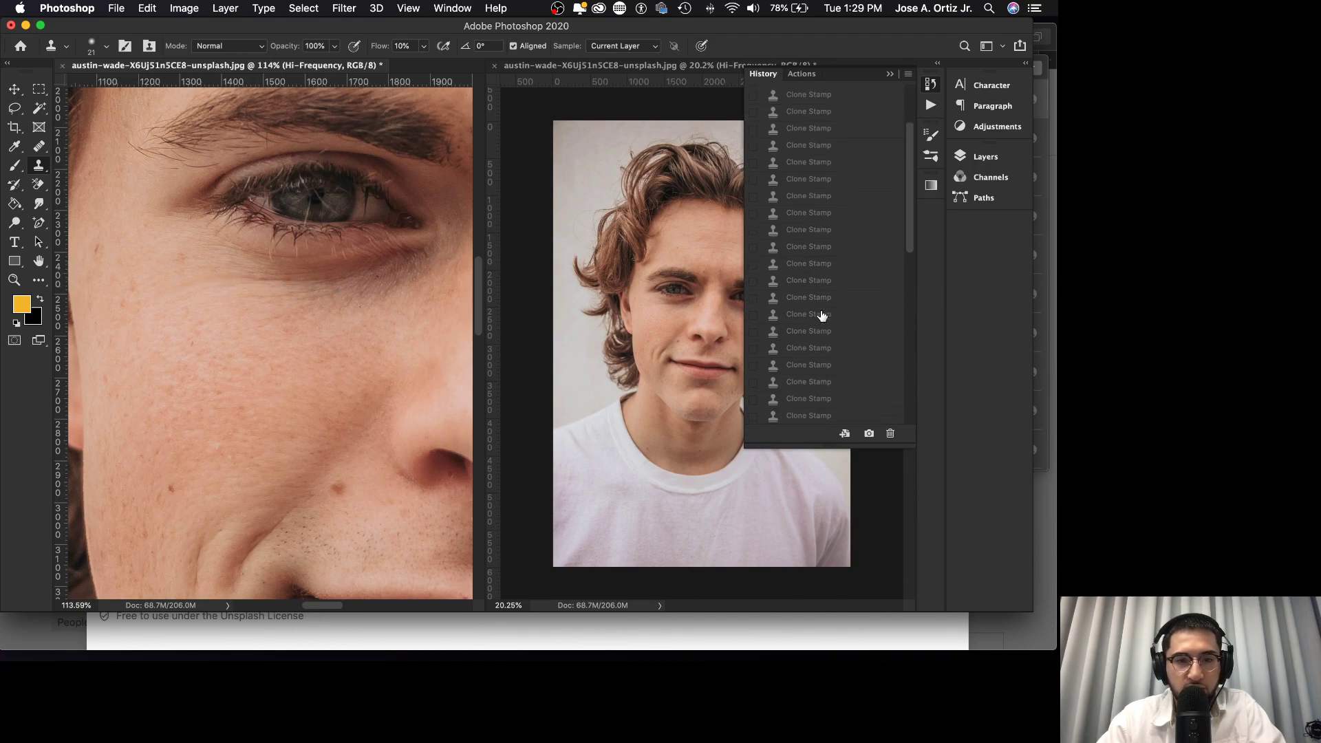
left_click(823, 415)
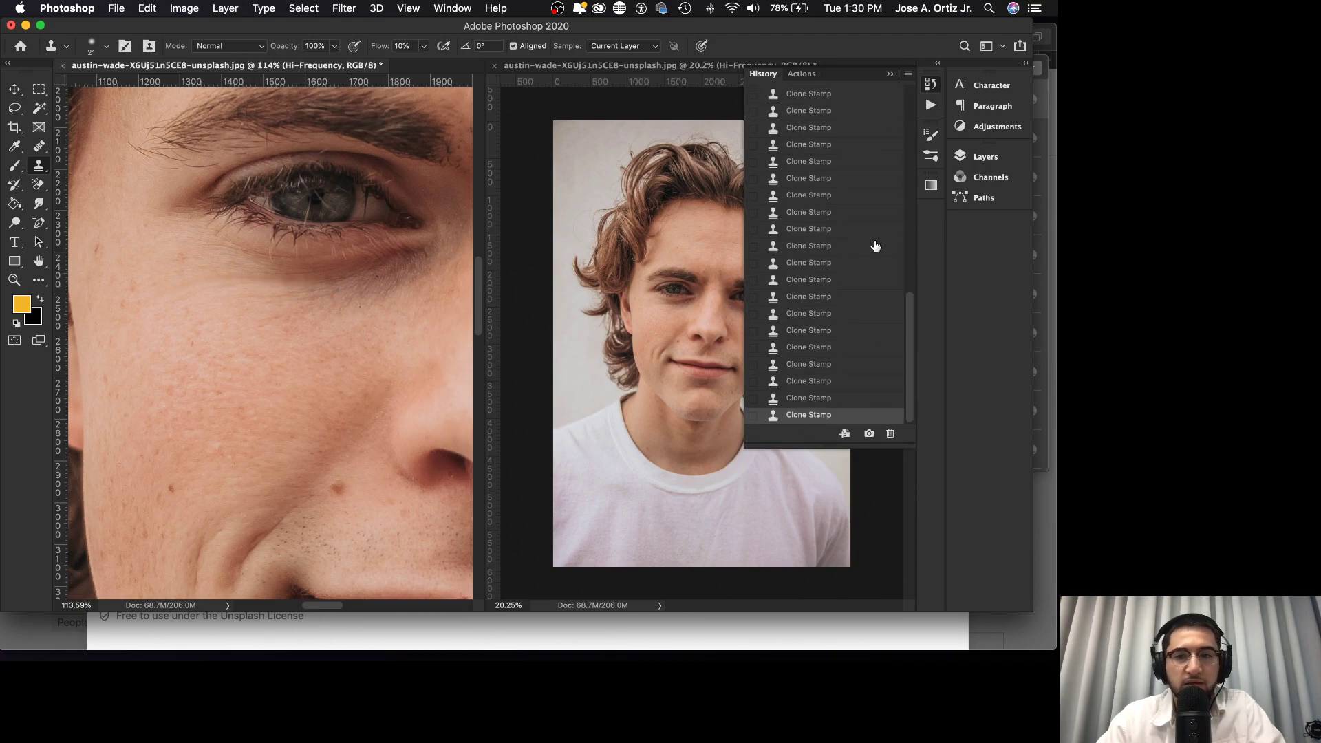
- Make Low-Frequency the active layer and choose the Healing Brush Tool
left_click(985, 156)
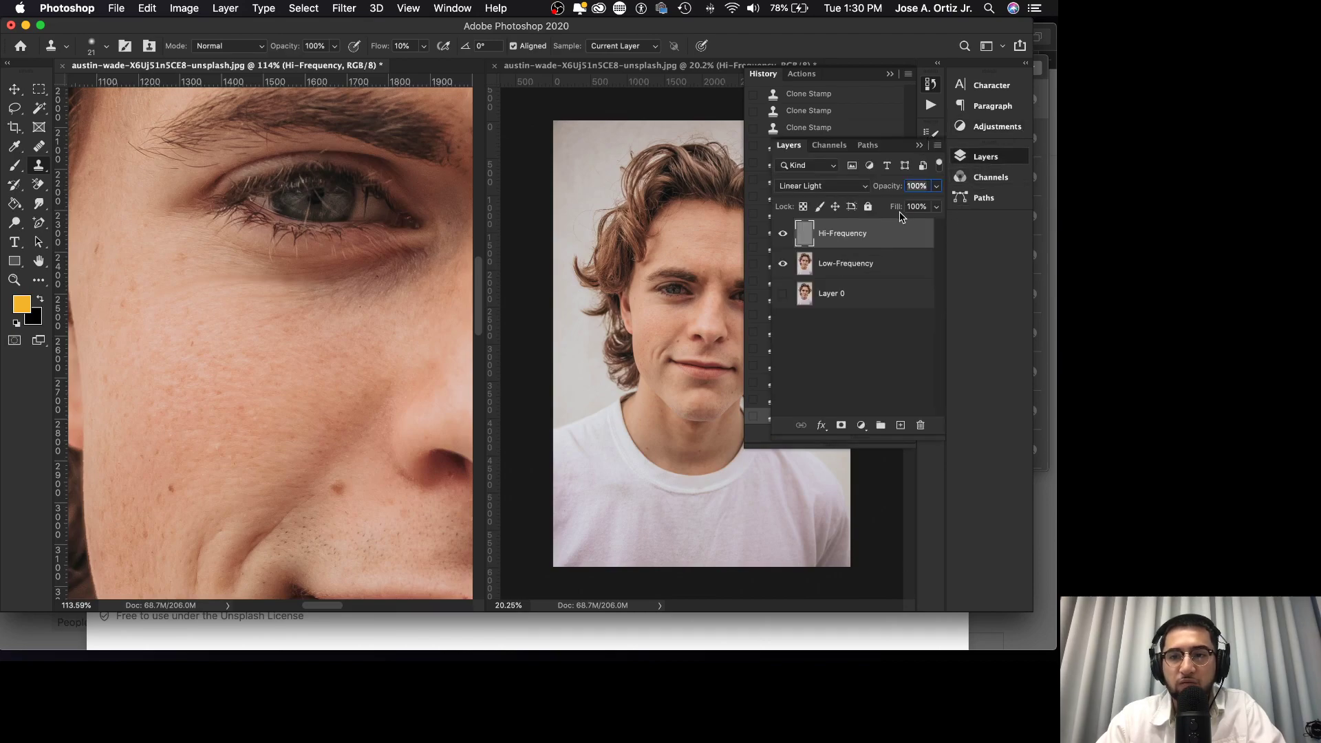
left_click(847, 264)
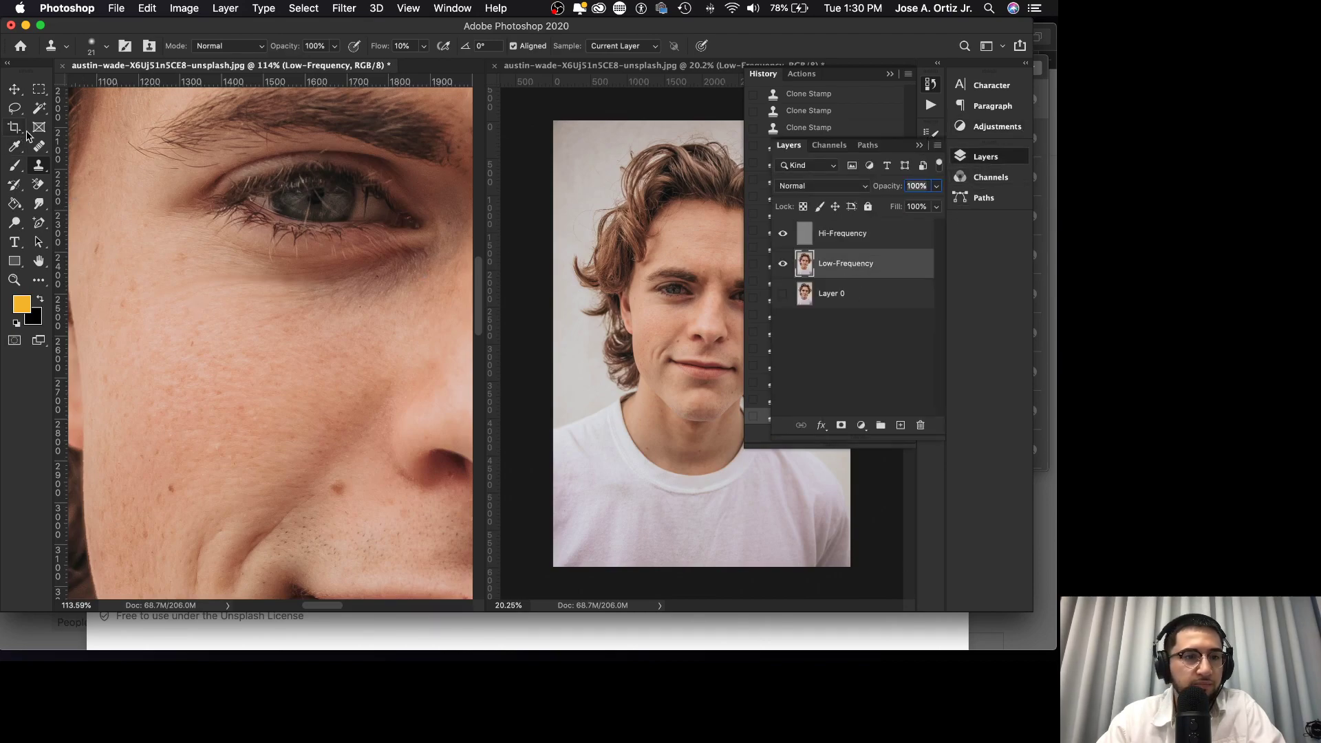
left_click(39, 146)
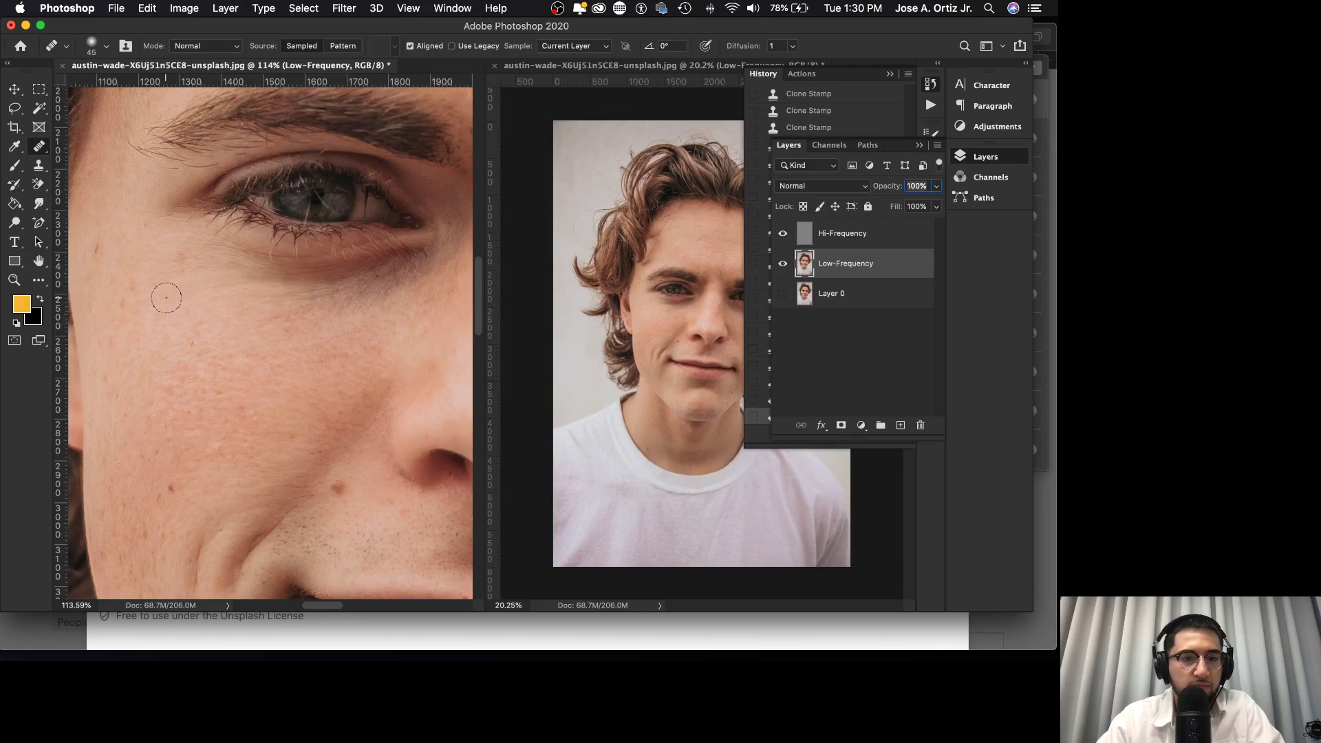
- Try healing a small patch of skin below the eye from a cheek sample, and undo the stroke
left_click(257, 310, "alt")
left_click_drag(256, 292, 265, 293)
key("super+z")
- Even out the tones below the eye on the Low-Frequency layer with Healing Brush strokes sampled from nearby upper-cheek skin
left_click(217, 308, "alt")
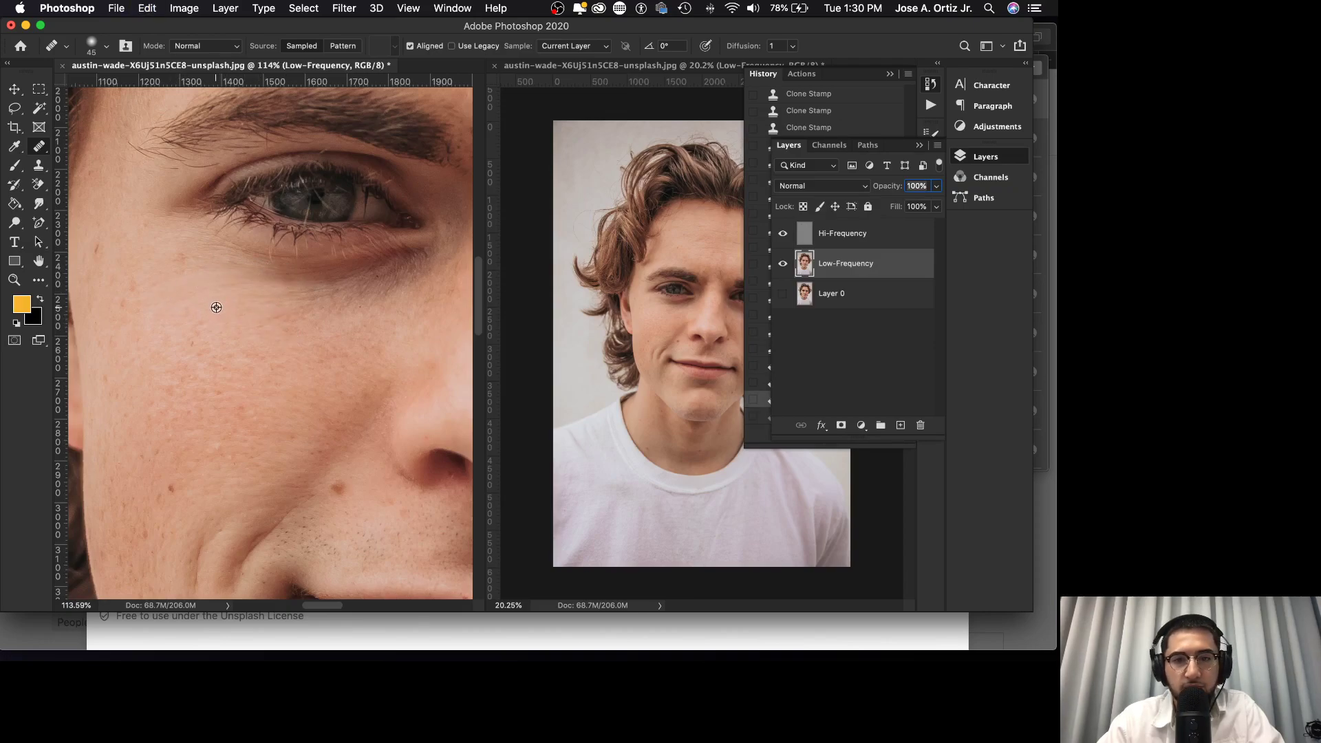
left_click(244, 273)
left_click(265, 322, "alt")
left_click(299, 295, "alt")
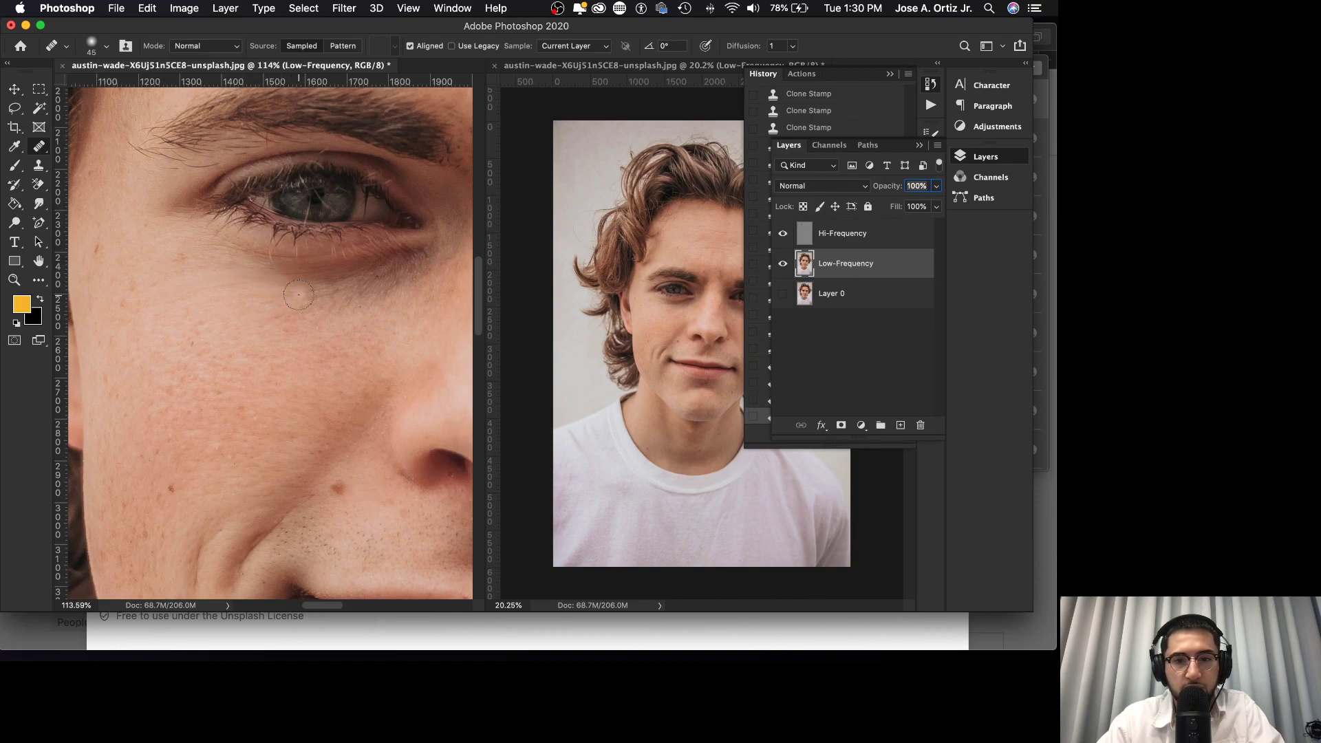
left_click(225, 317, "alt")
mouse_move(212, 294)
left_mouse_down()
mouse_move(229, 281)
mouse_move(296, 292)
mouse_move(269, 311)
mouse_move(328, 290)
mouse_move(310, 326)
mouse_move(352, 315)
mouse_move(325, 329)
mouse_move(321, 316)
mouse_move(315, 352)
mouse_move(295, 323)
mouse_move(267, 316)
mouse_move(265, 333)
mouse_move(314, 315)
mouse_move(293, 326)
left_mouse_up()
left_click(273, 319, "alt")
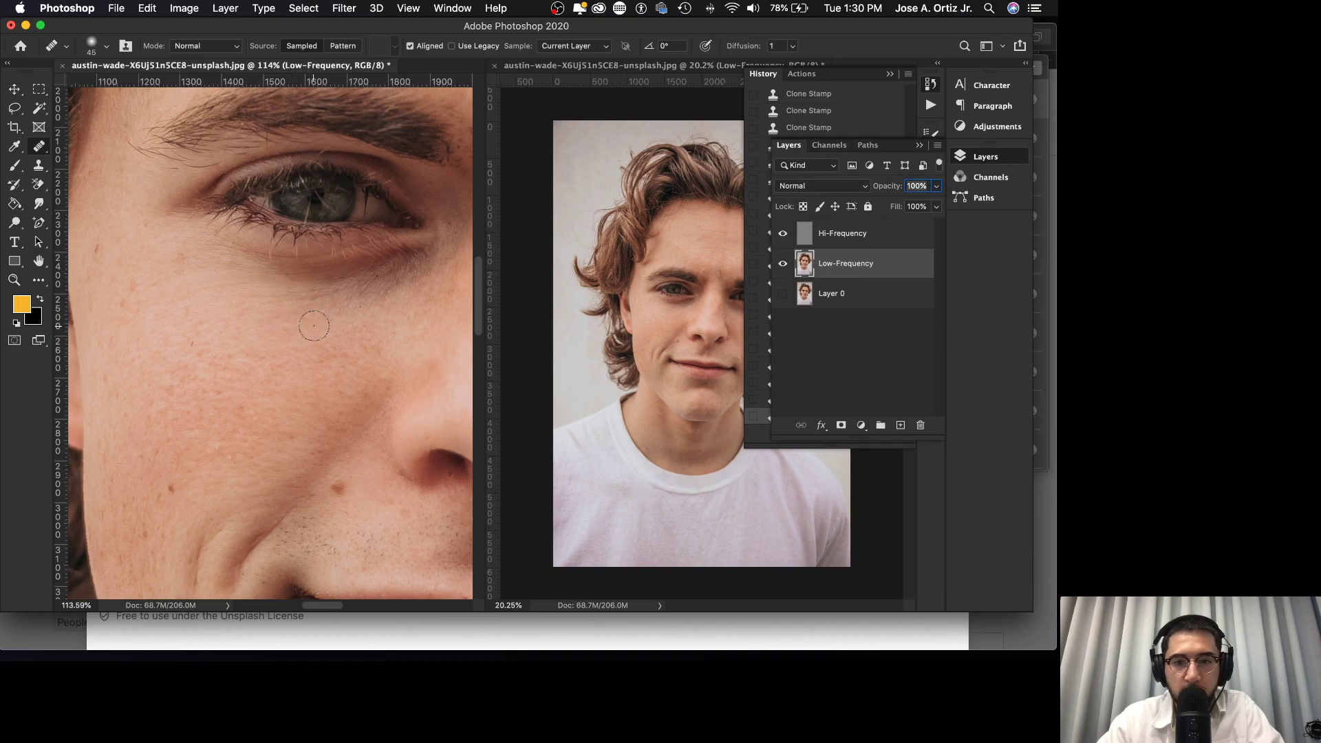
mouse_move(210, 311)
left_mouse_down()
mouse_move(148, 303)
mouse_move(184, 297)
mouse_move(207, 316)
mouse_move(216, 297)
mouse_move(256, 297)
mouse_move(234, 316)
mouse_move(287, 297)
left_mouse_up()
left_click(216, 304, "alt")
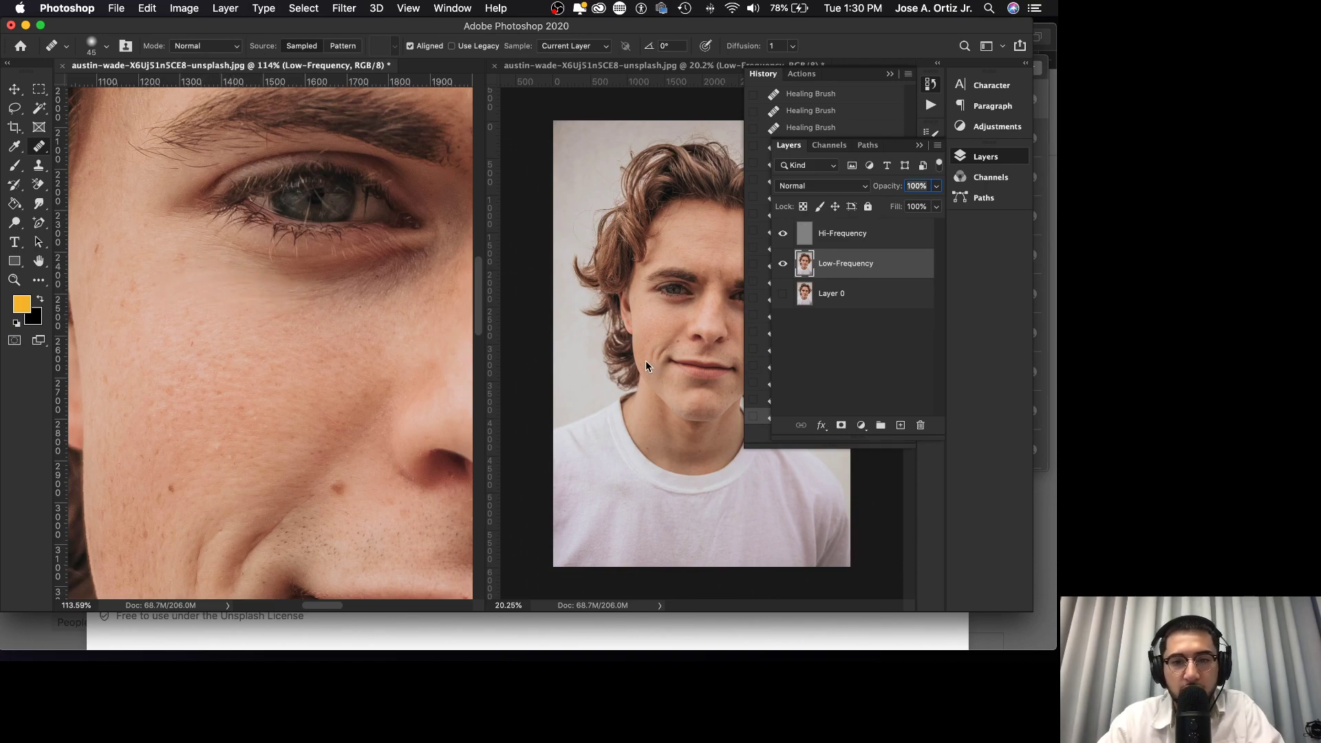
- Enlarge the face in the full-portrait view and step the history back to the last Clone Stamp state before the healing strokes
left_click(692, 102)
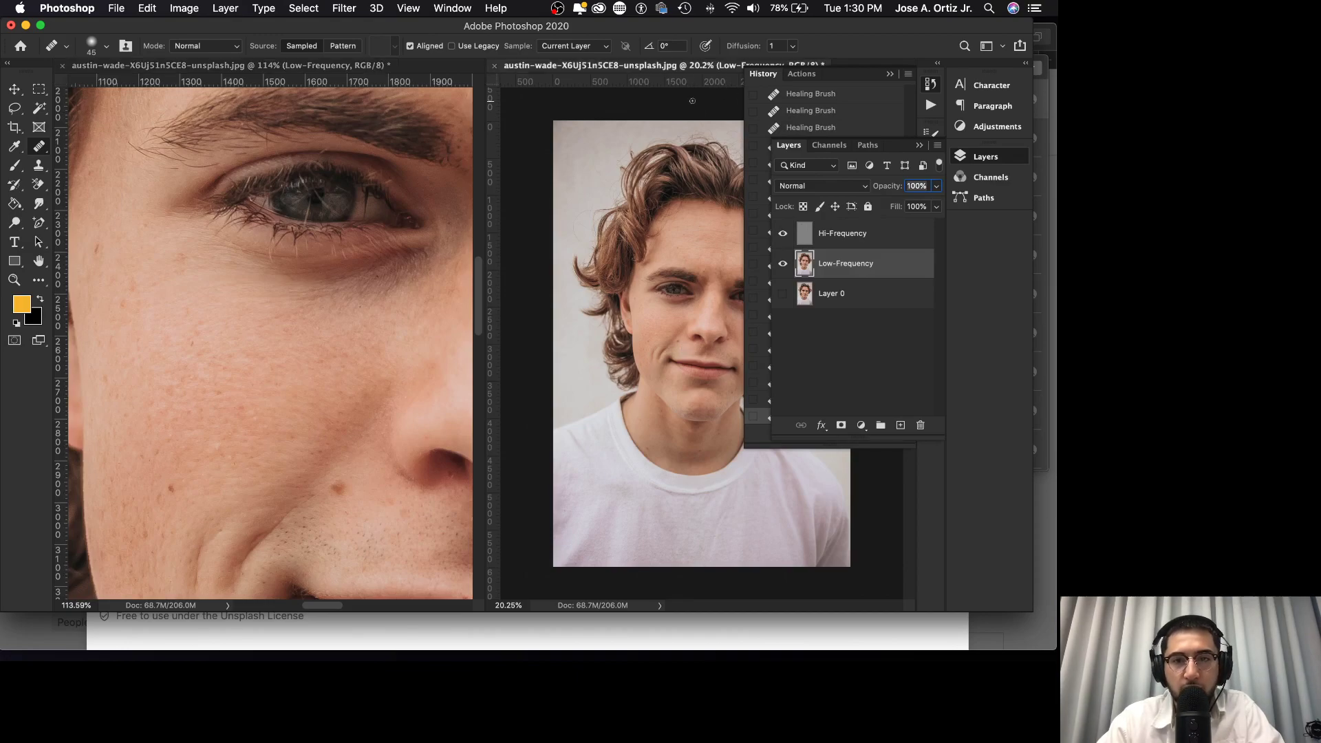
key("z")
left_click_drag(695, 245, 666, 274)
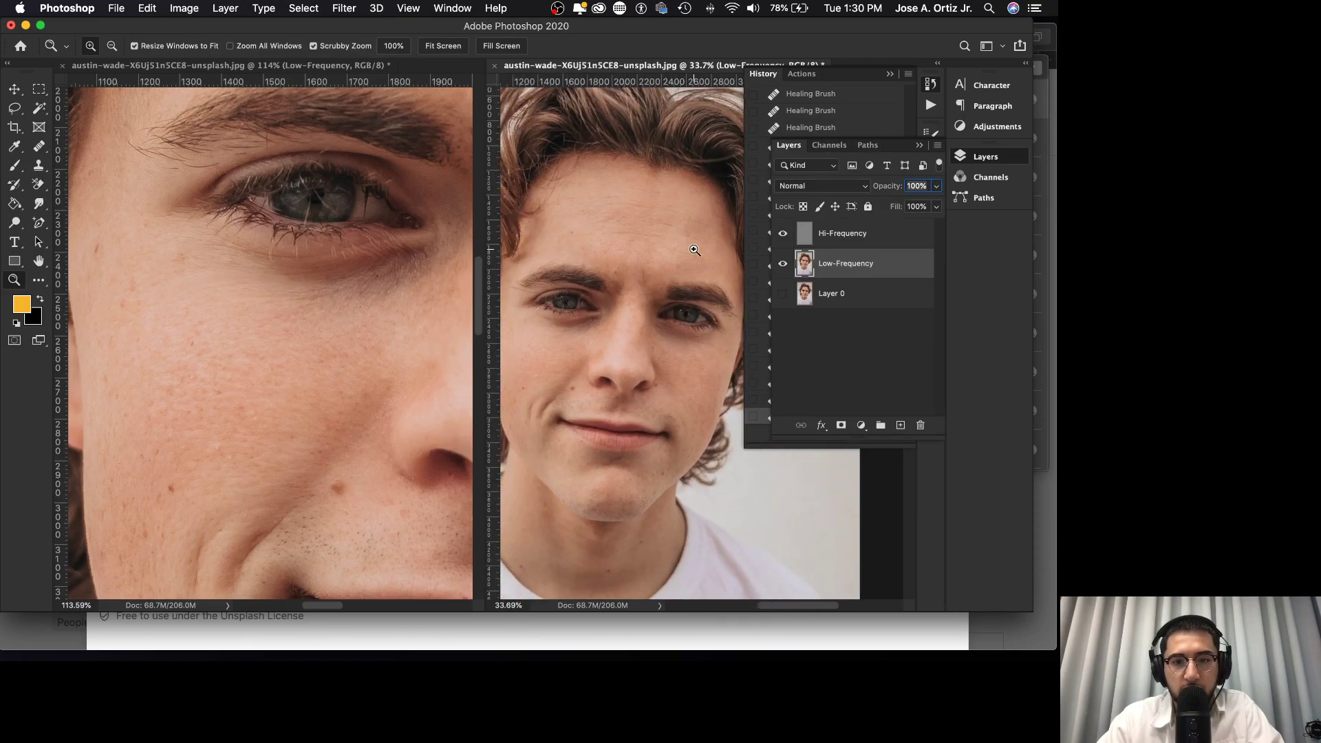
left_click(925, 154)
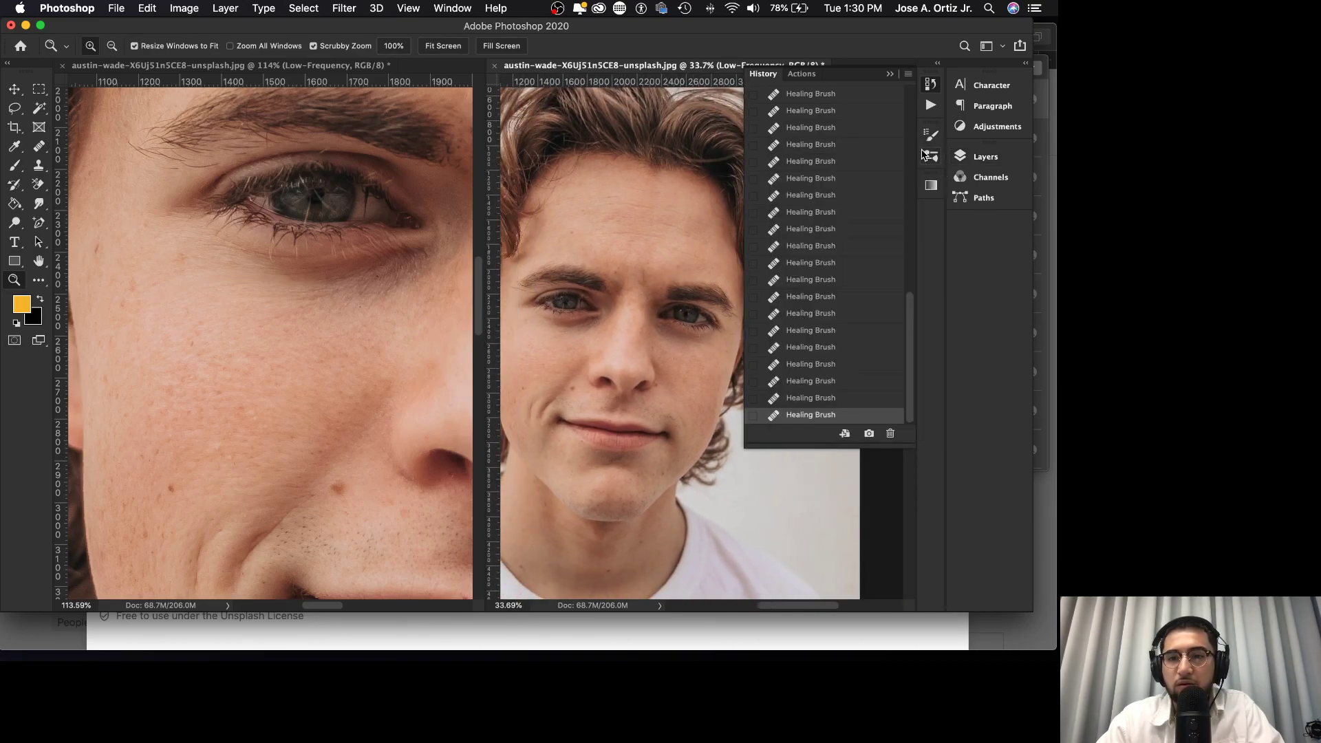
scroll(826, 168, "up", 5)
scroll(830, 170, "down", 5)
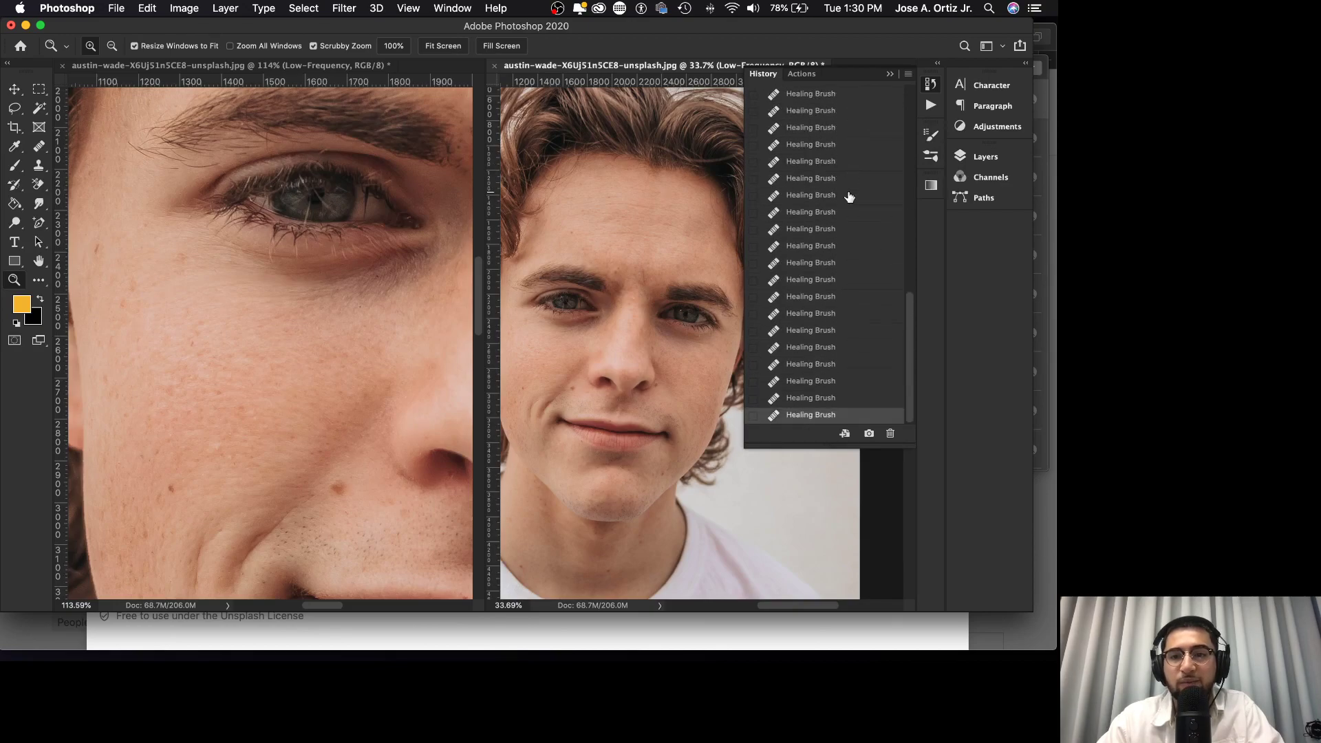
scroll(832, 316, "up", 5)
scroll(835, 230, "down", 5)
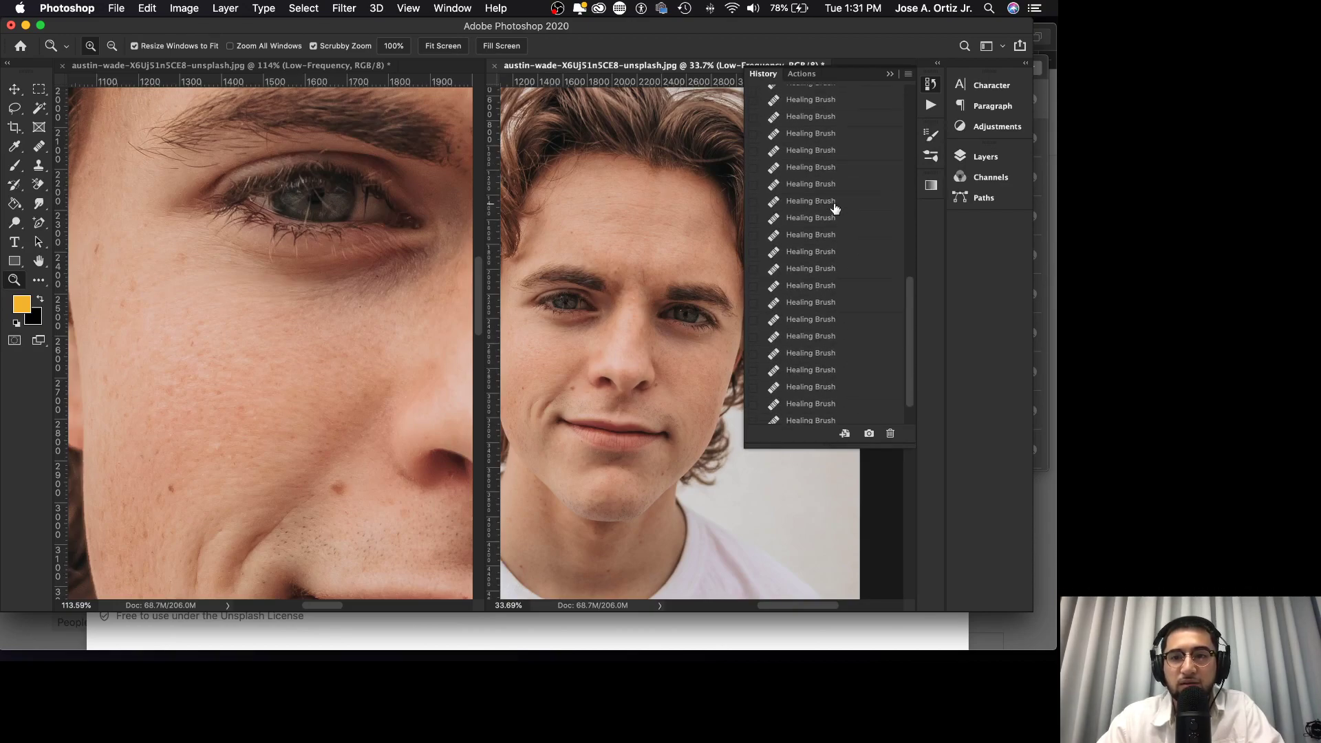
scroll(834, 207, "up", 3)
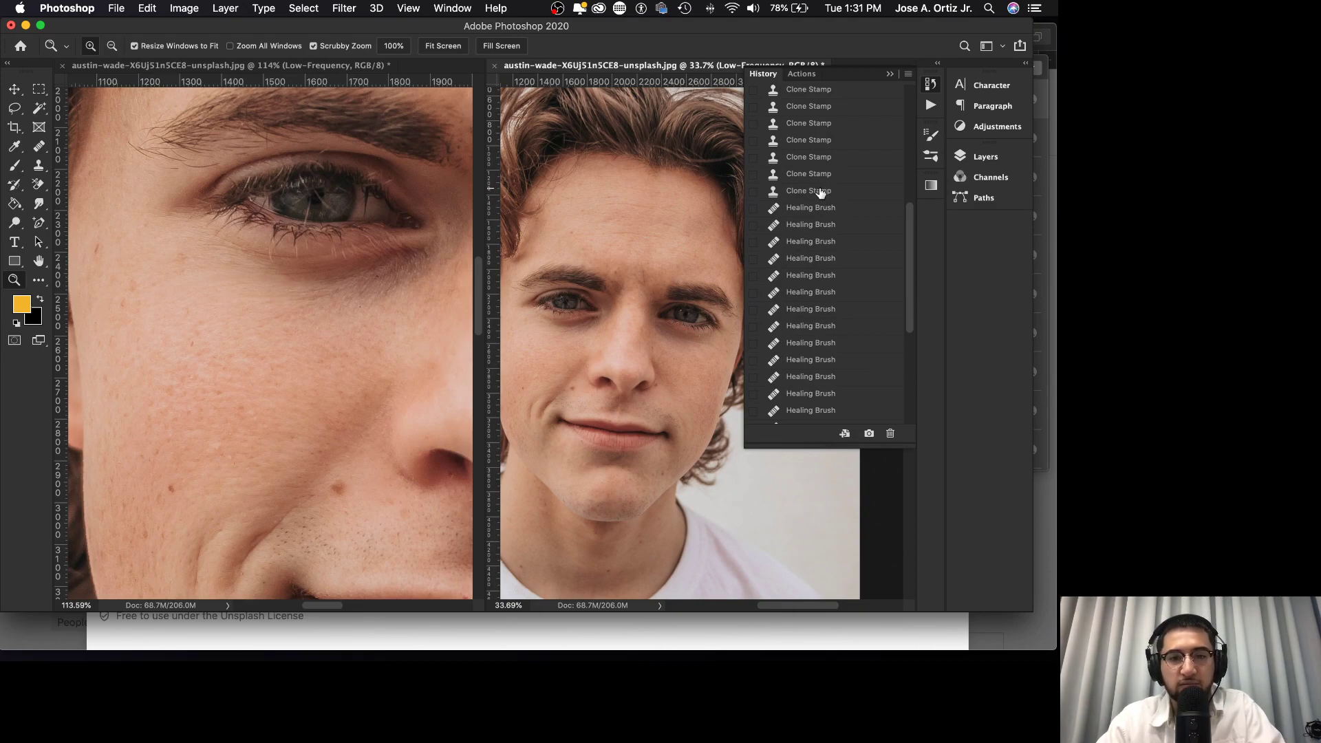
scroll(833, 165, "up", 3)
scroll(839, 138, "down", 5)
scroll(836, 146, "down", 1)
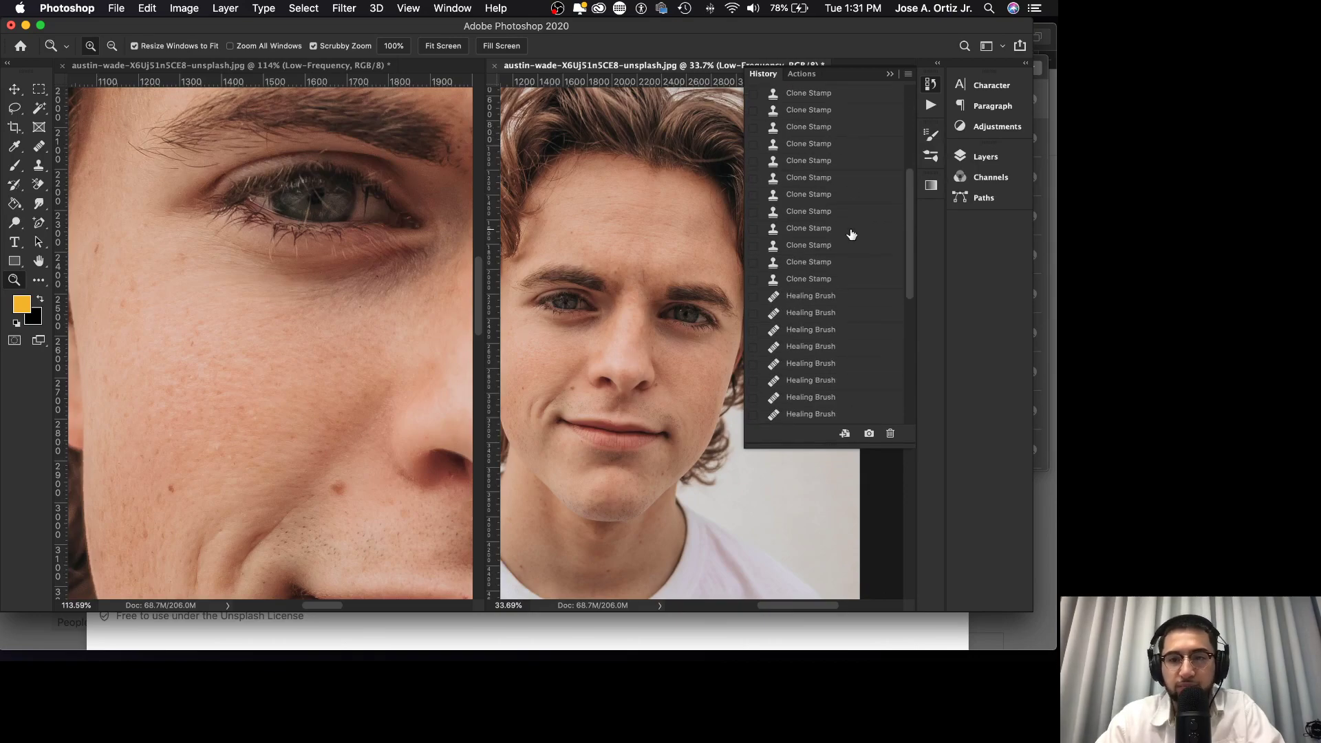
left_click(816, 280)
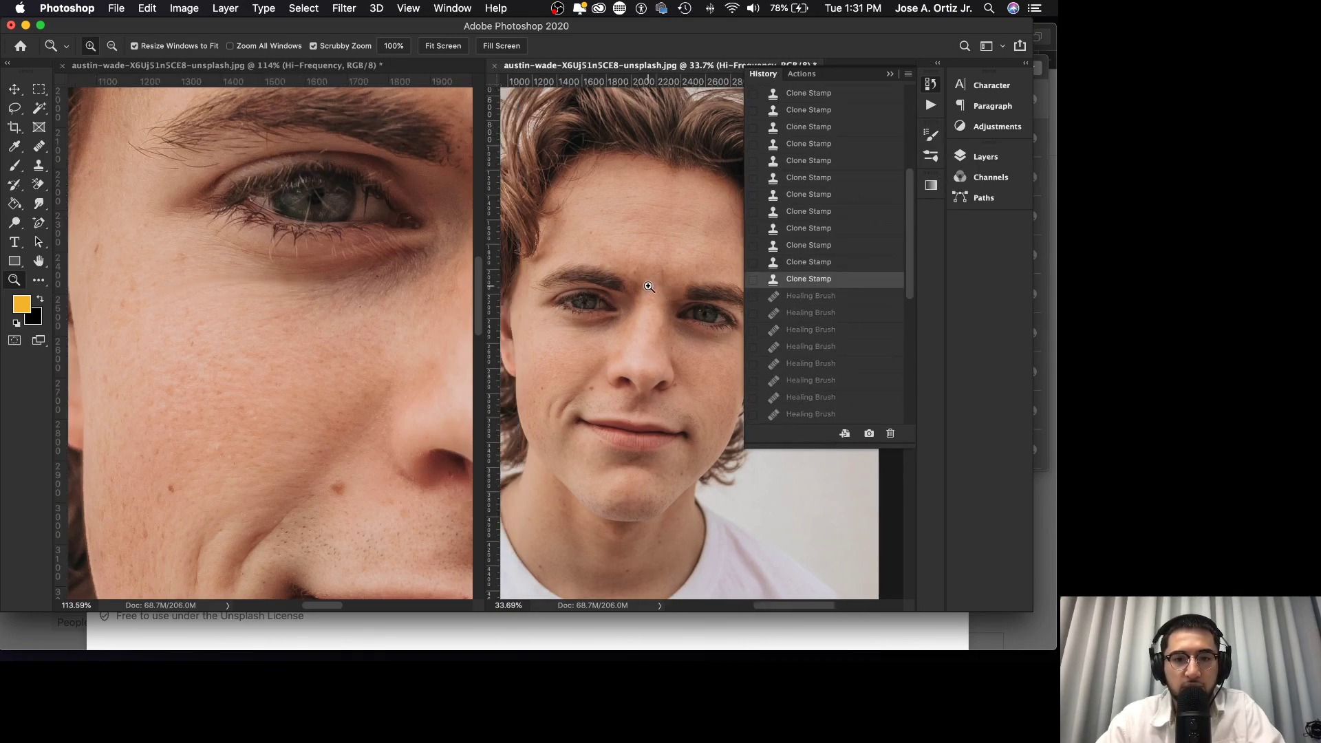
- Compare the earliest Clone Stamp history state with the latest Healing Brush state
scroll(835, 200, "up", 6)
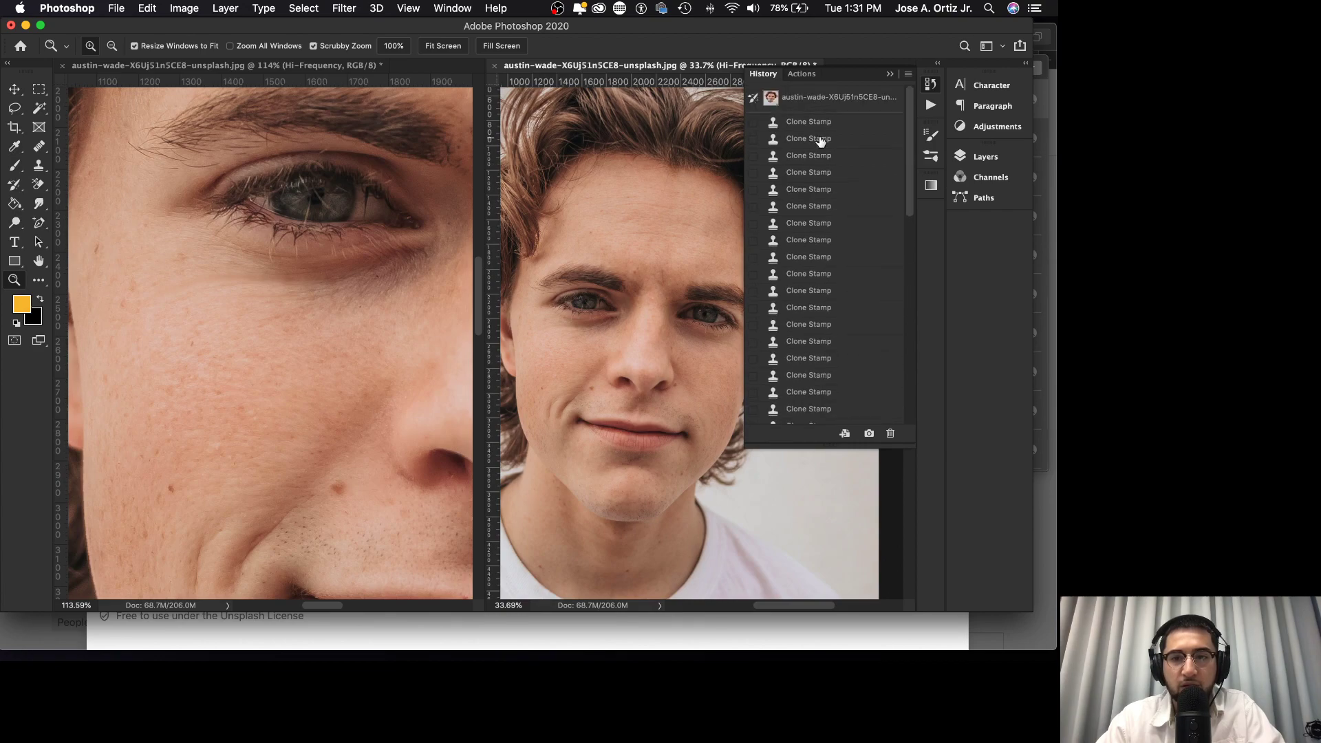
left_click(823, 123)
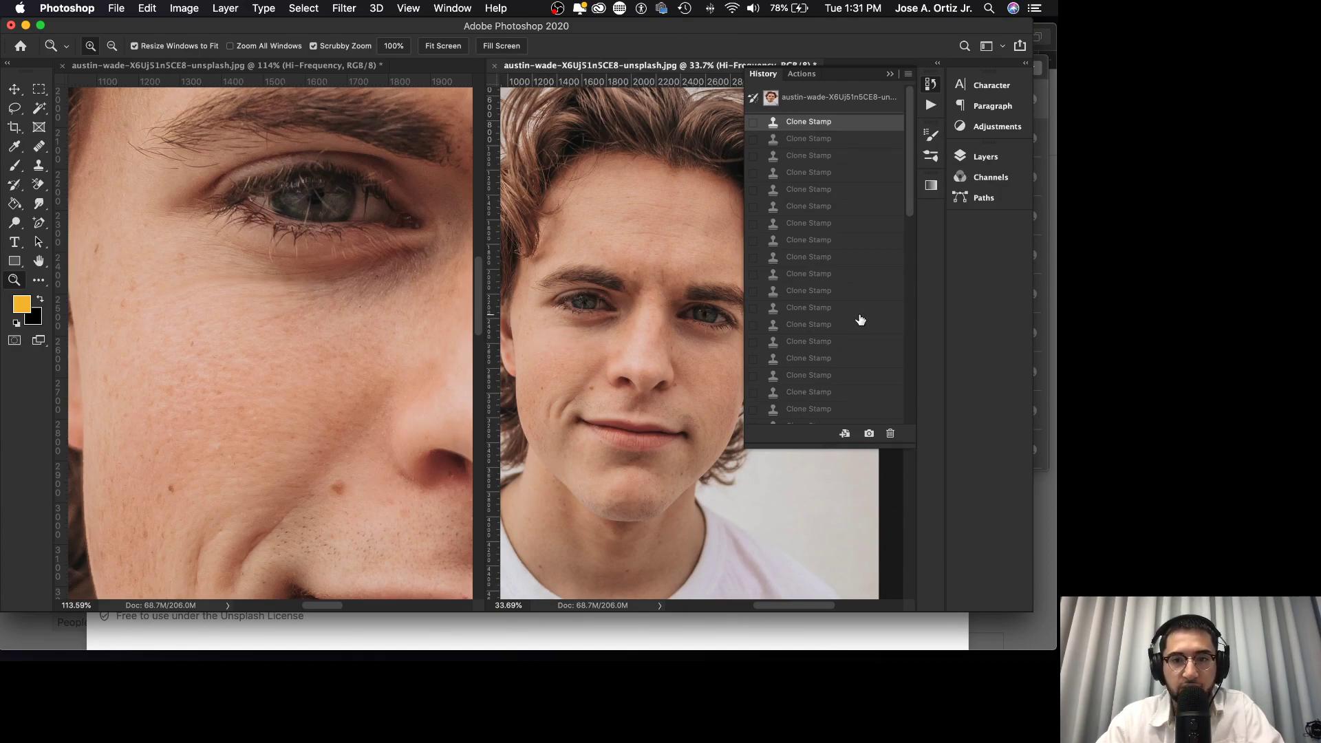
scroll(860, 319, "down", 15)
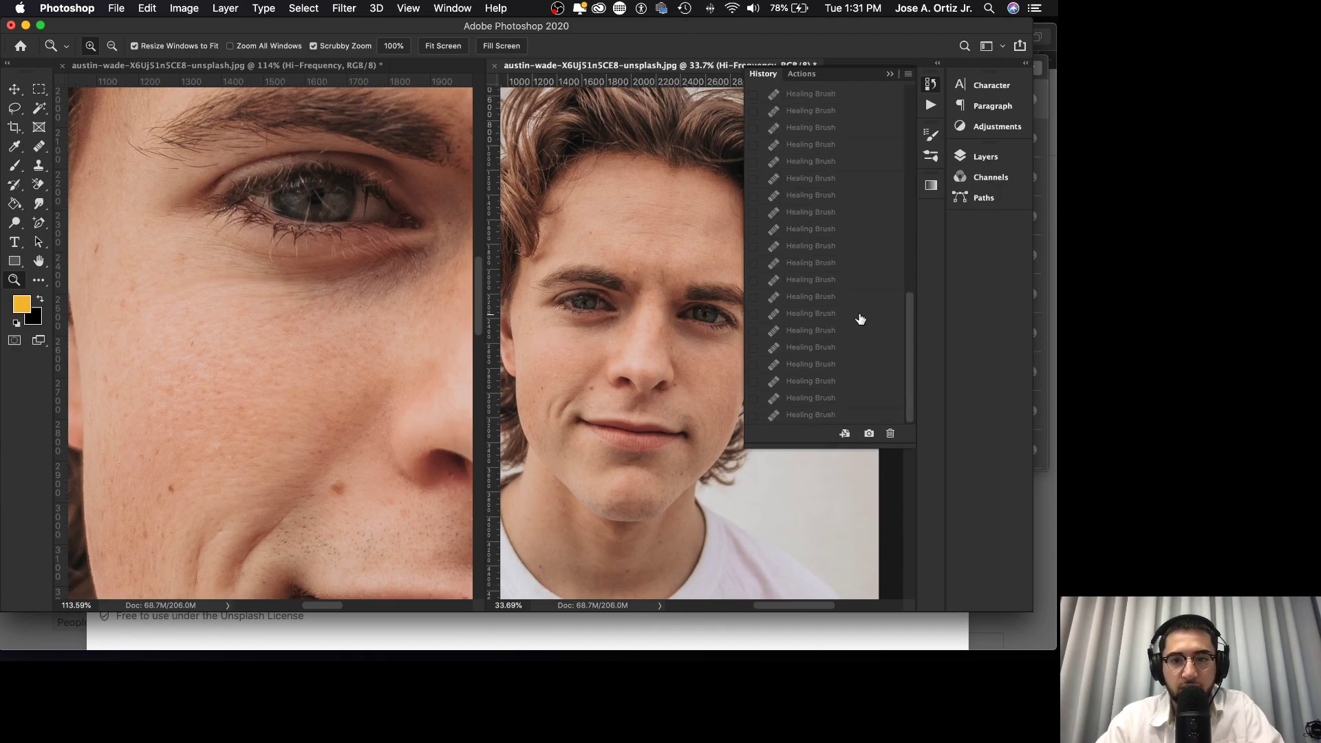
left_click(812, 414)
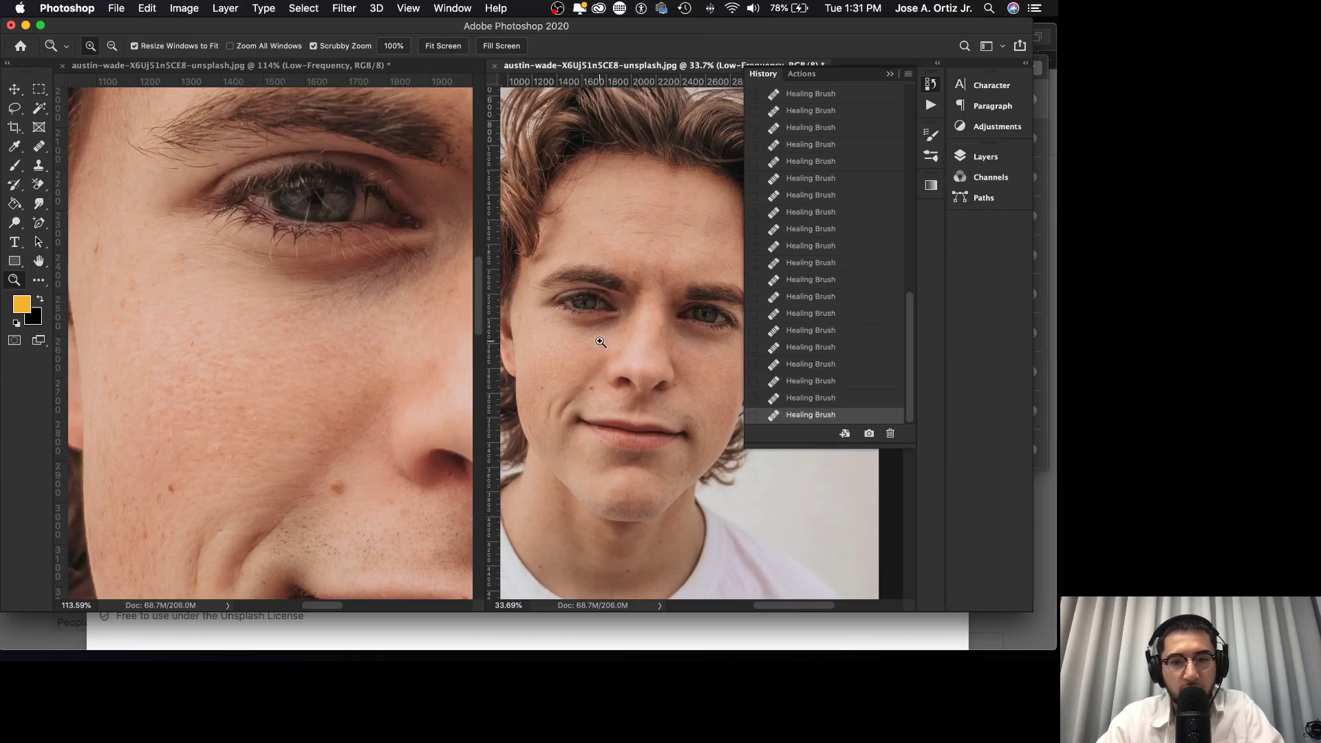
- Examine the healed under-eye and cheek area up close in the second view of the portrait
scroll(610, 394, "left", 3)
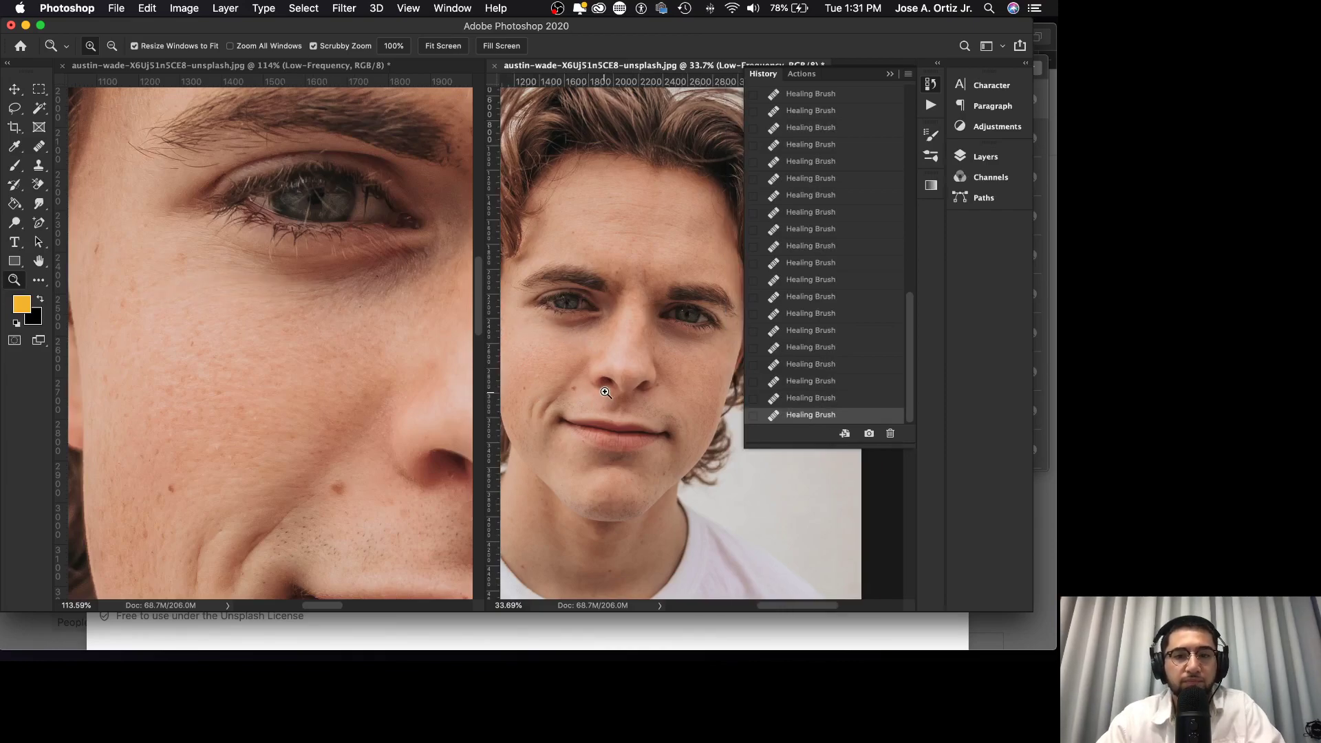
scroll(602, 390, "left", 2)
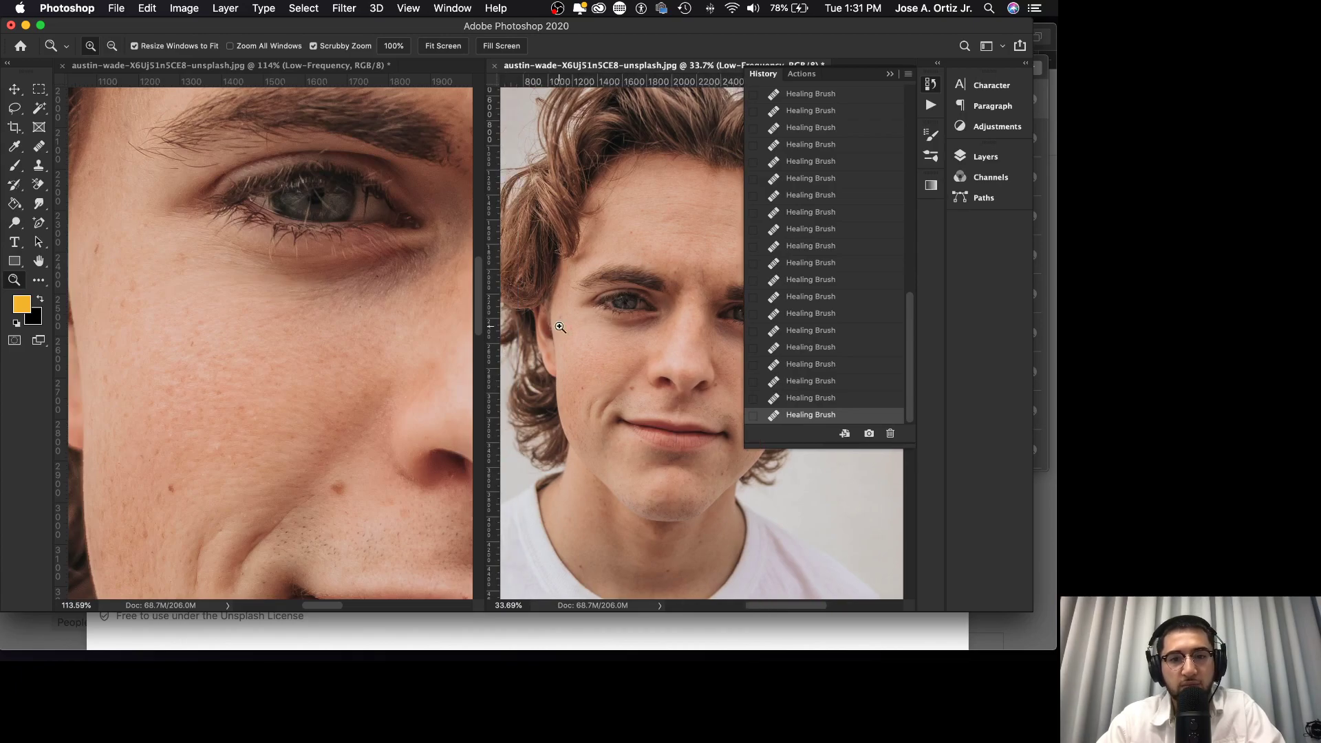
scroll(617, 346, "right", 3)
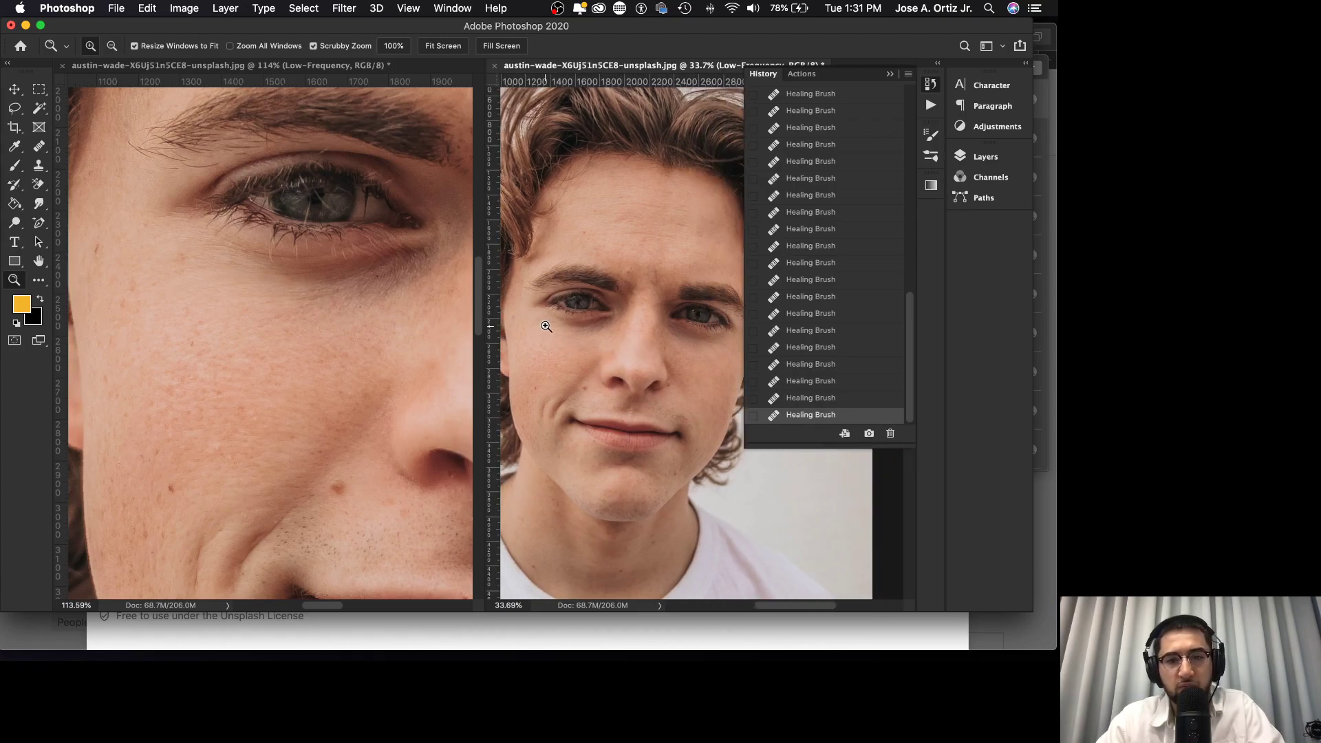
left_click_drag(544, 327, 606, 325)
scroll(605, 323, "up", 2)
scroll(593, 326, "left", 4)
scroll(607, 354, "left", 3)
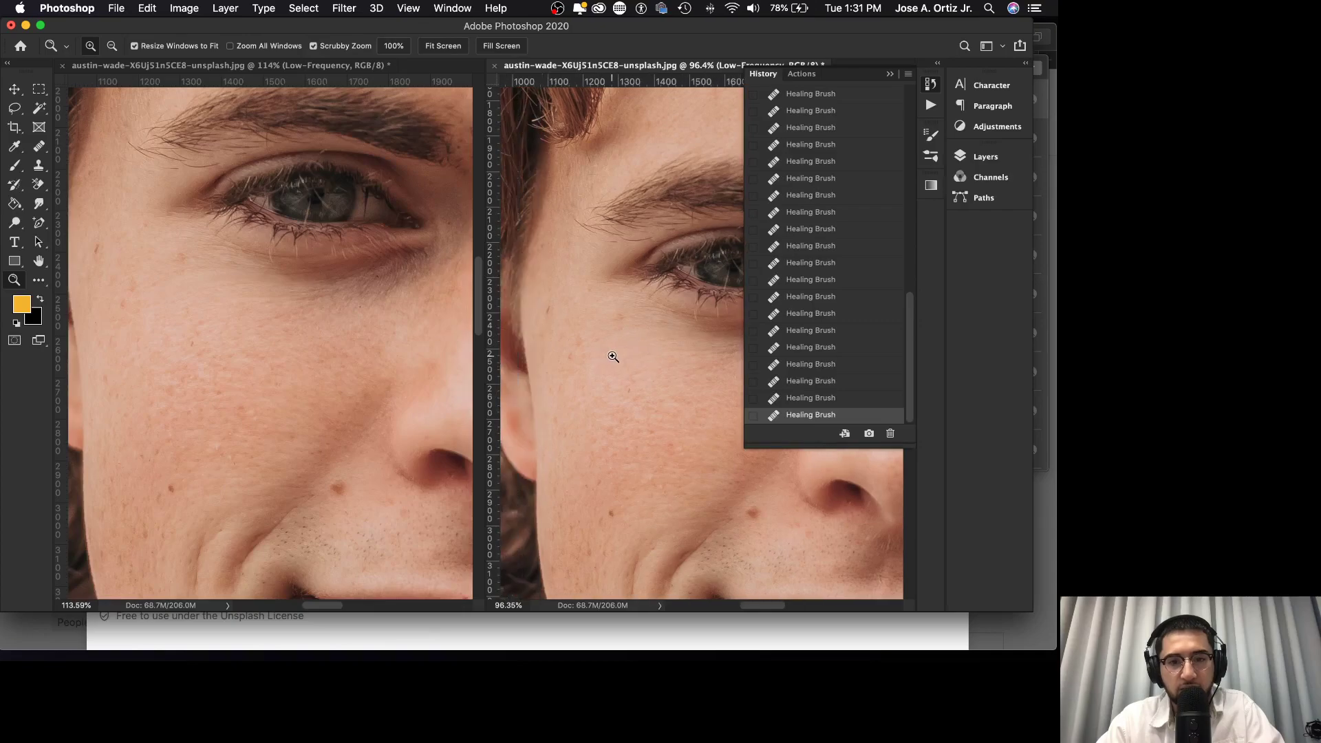
- Heal the uneven skin below the outer corner of the eye on the Low-Frequency layer with the Healing Brush
left_click_drag(678, 335, 649, 346)
scroll(673, 379, "right", 2)
scroll(672, 376, "right", 2)
scroll(672, 349, "right", 4)
scroll(649, 346, "down", 1)
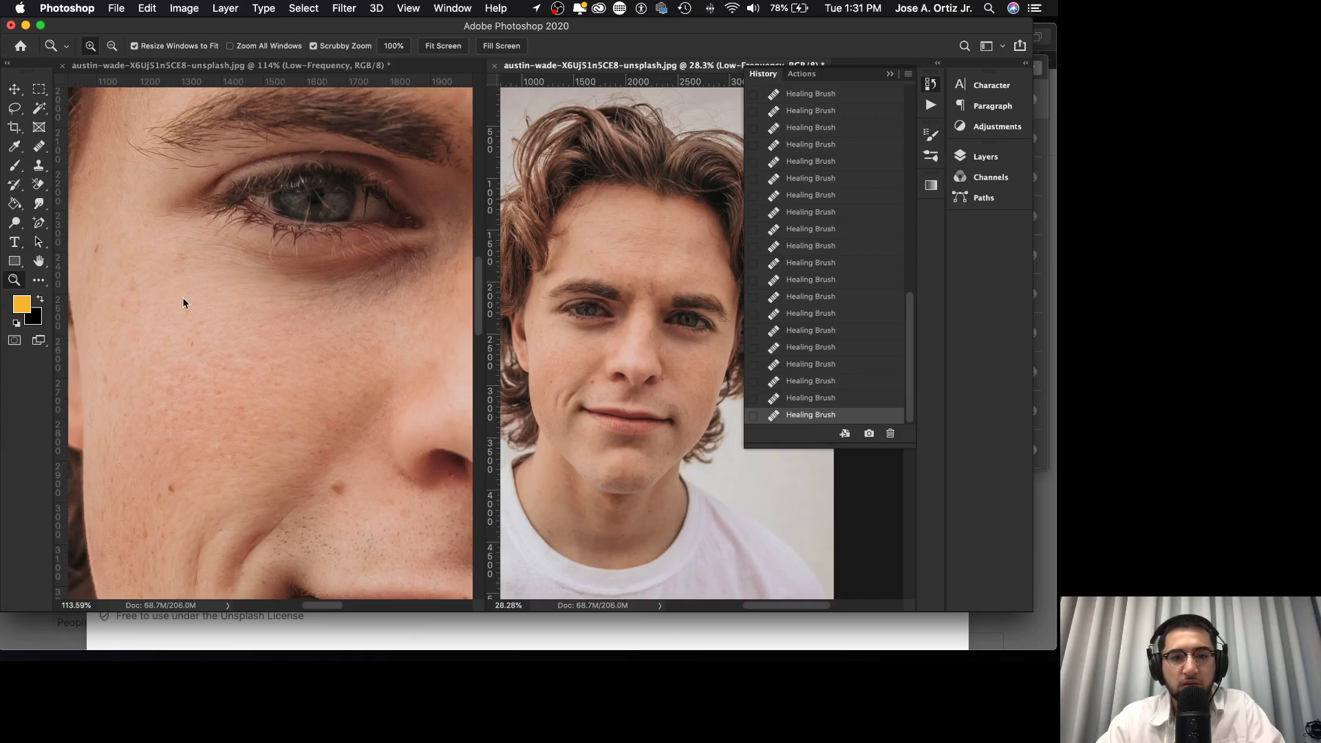
key("j")
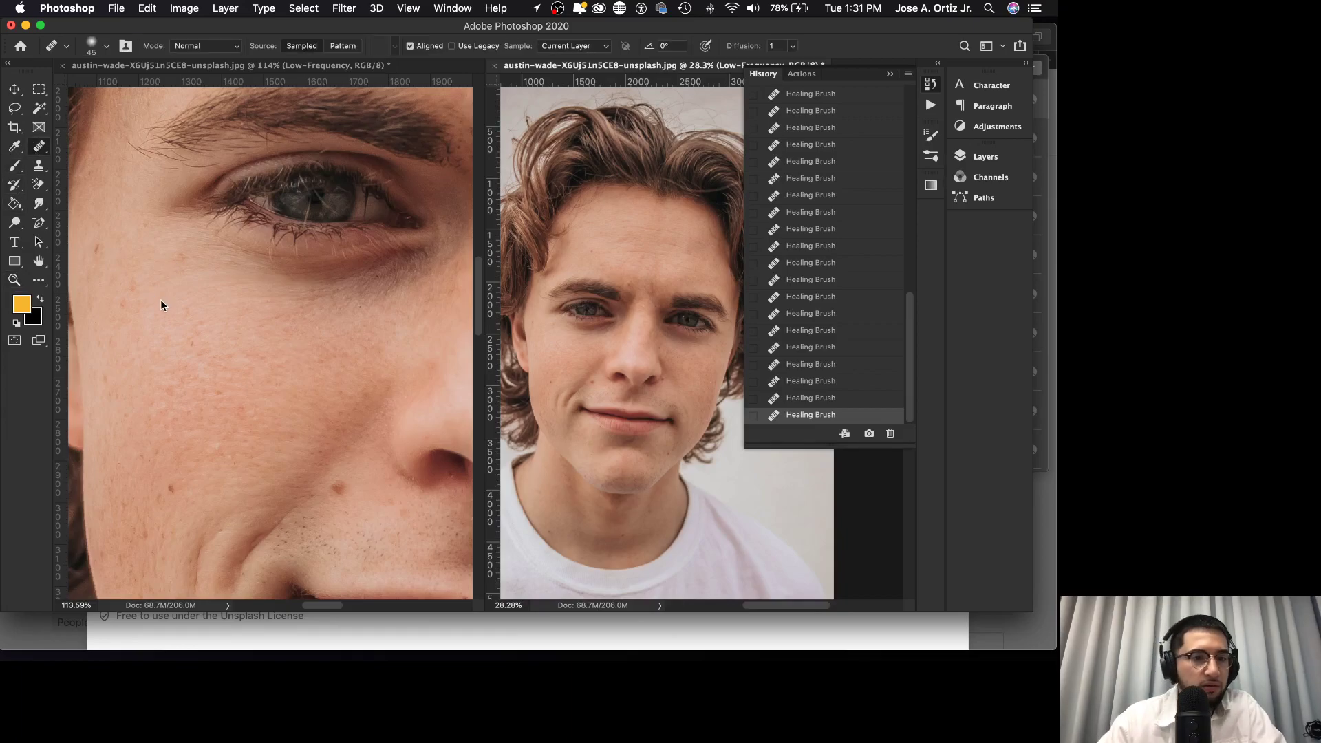
left_click(167, 252)
left_click(156, 249, "alt")
left_click_drag(174, 254, 182, 266)
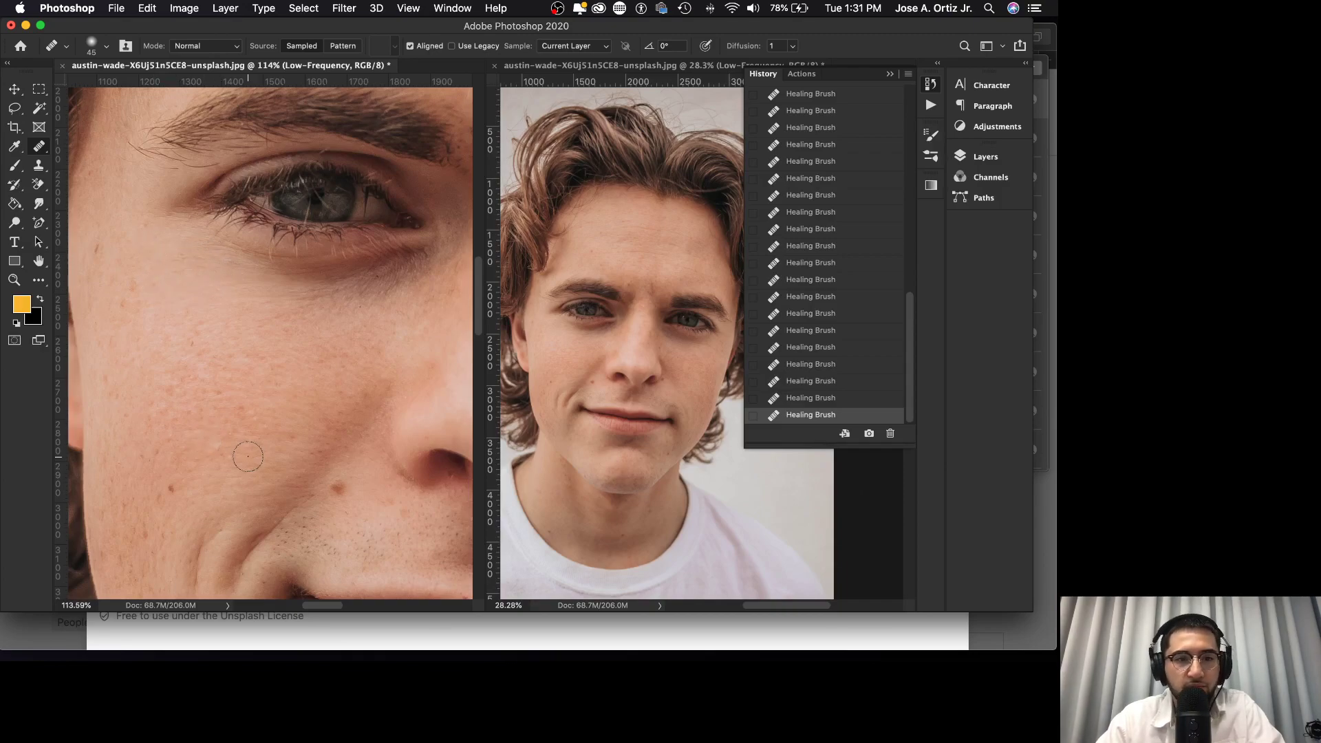
- Compare the cheek before and after the recent Healing Brush strokes by viewing an earlier history state, and return to the latest one
scroll(418, 420, "right", 2)
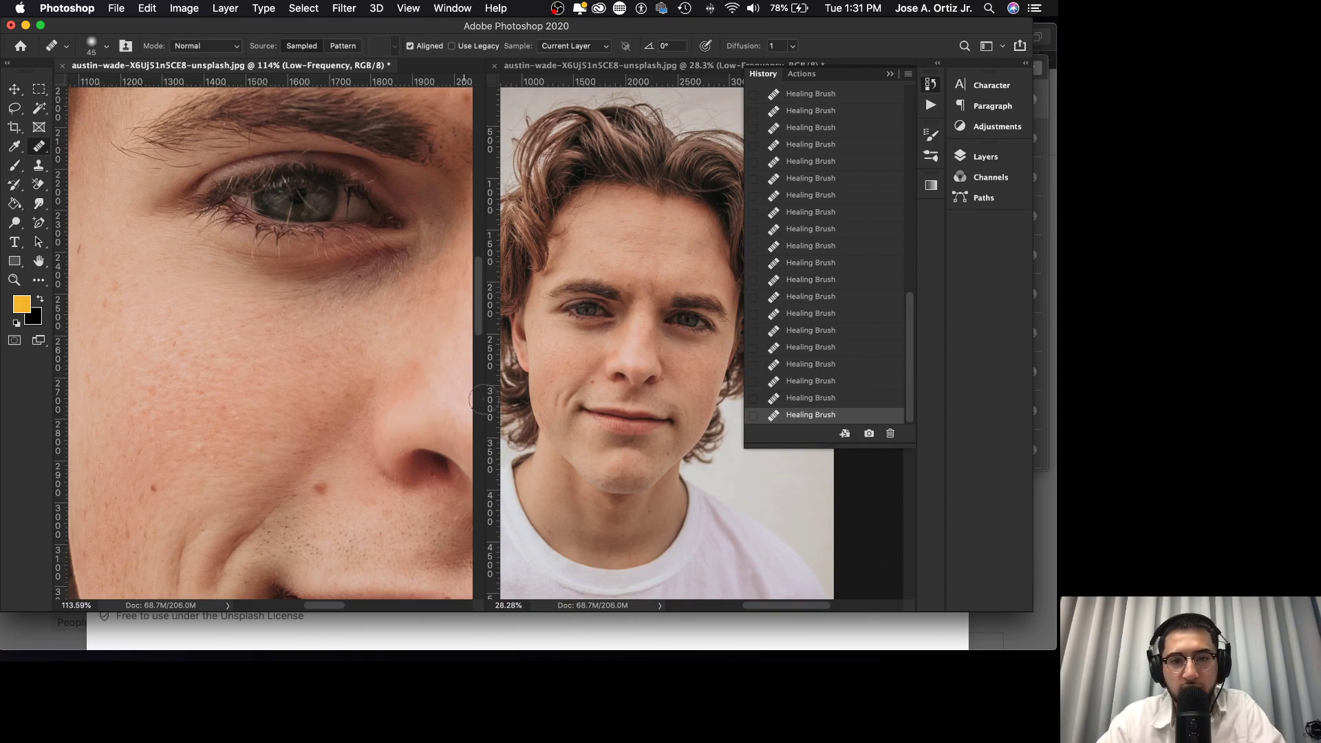
left_click(824, 230)
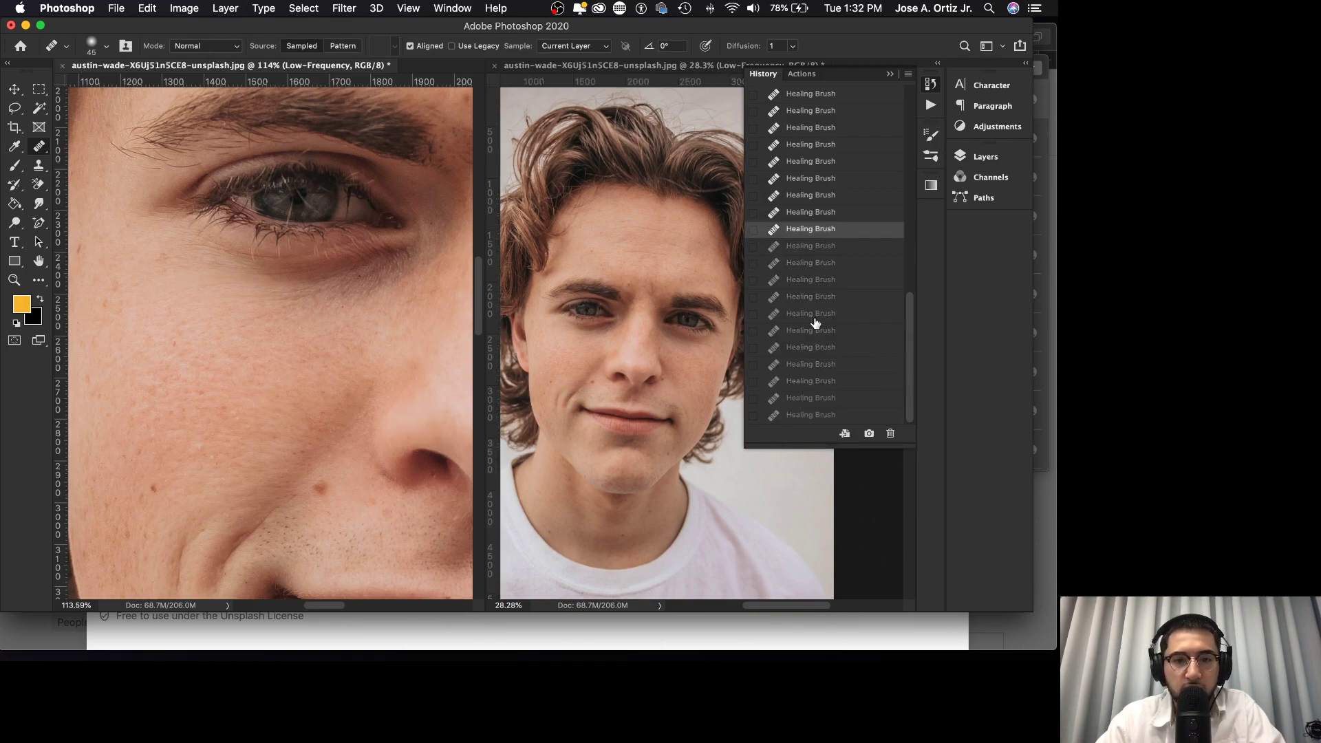
scroll(796, 400, "down", 3)
left_click(814, 416)
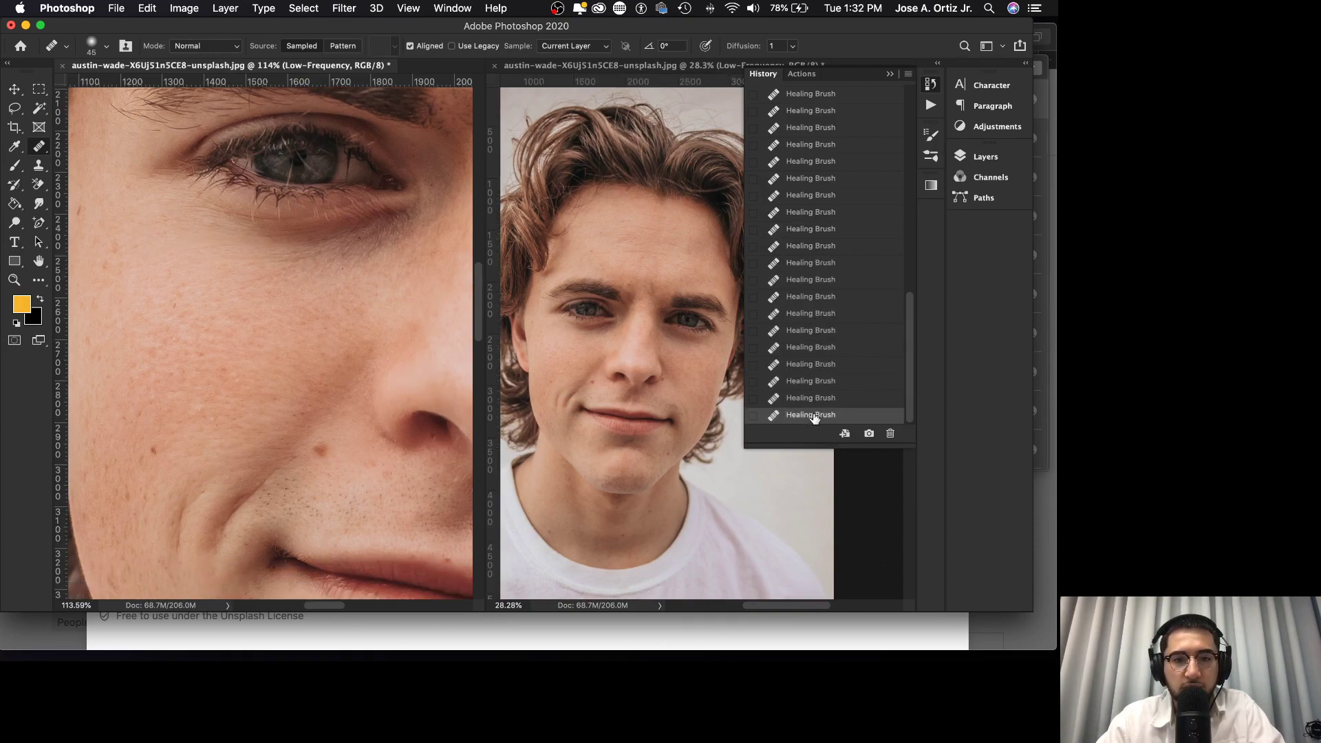
scroll(372, 361, "up", 2)
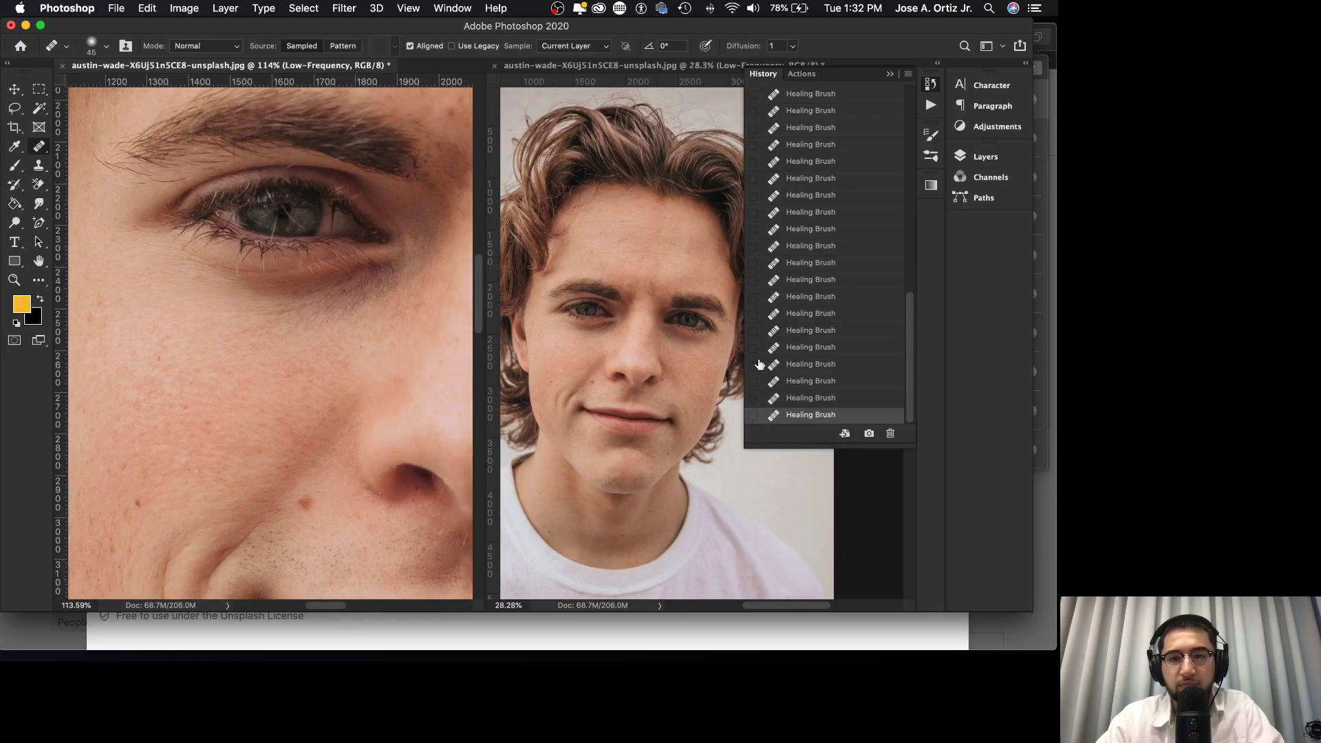
- Make the Hi-Frequency layer active and choose the Clone Stamp tool for the skin between the eyebrows
scroll(403, 276, "up", 3)
scroll(403, 276, "right", 3)
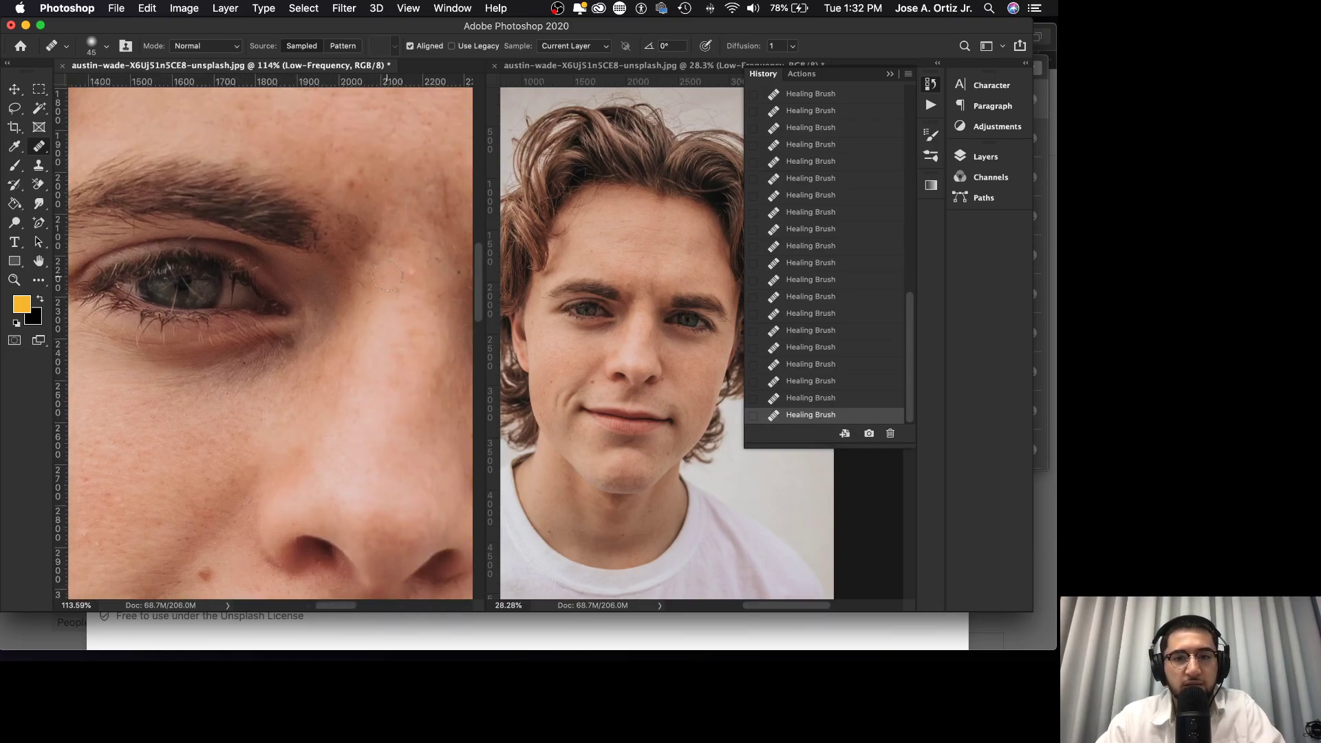
scroll(357, 279, "right", 2)
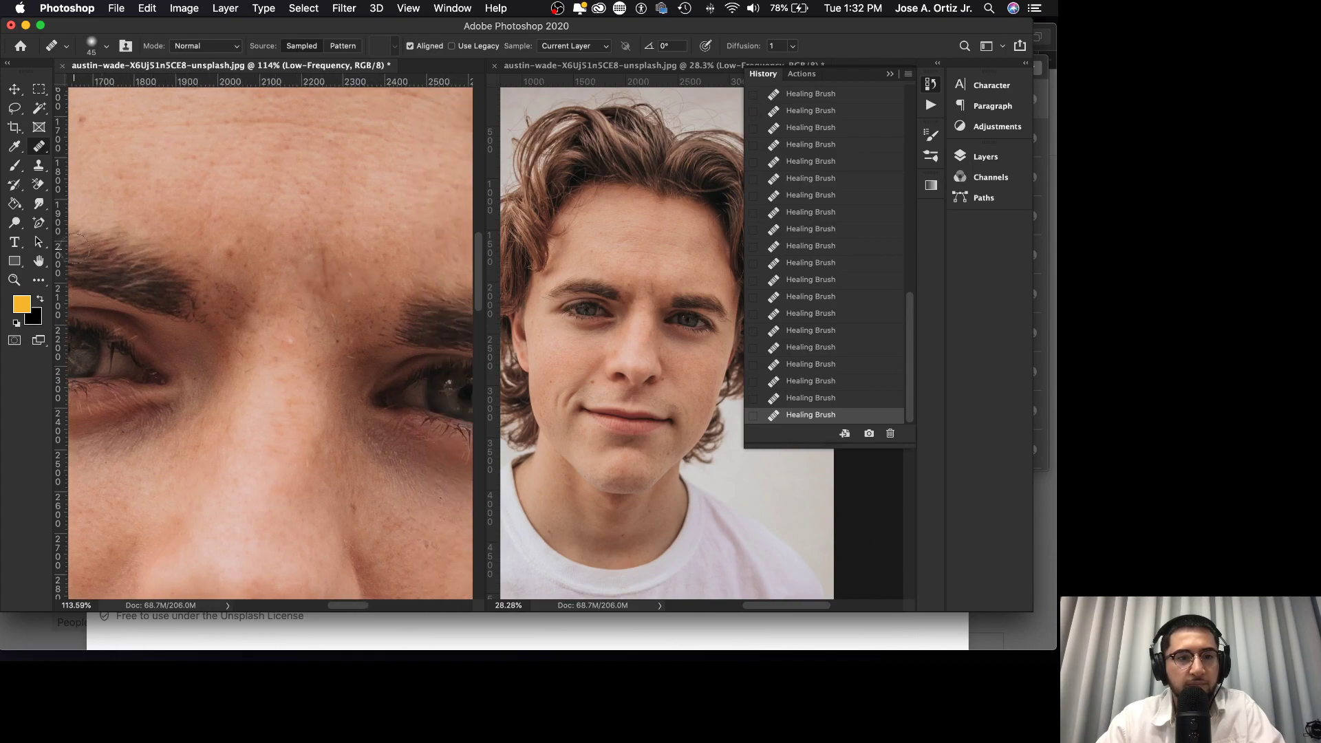
left_click(38, 165)
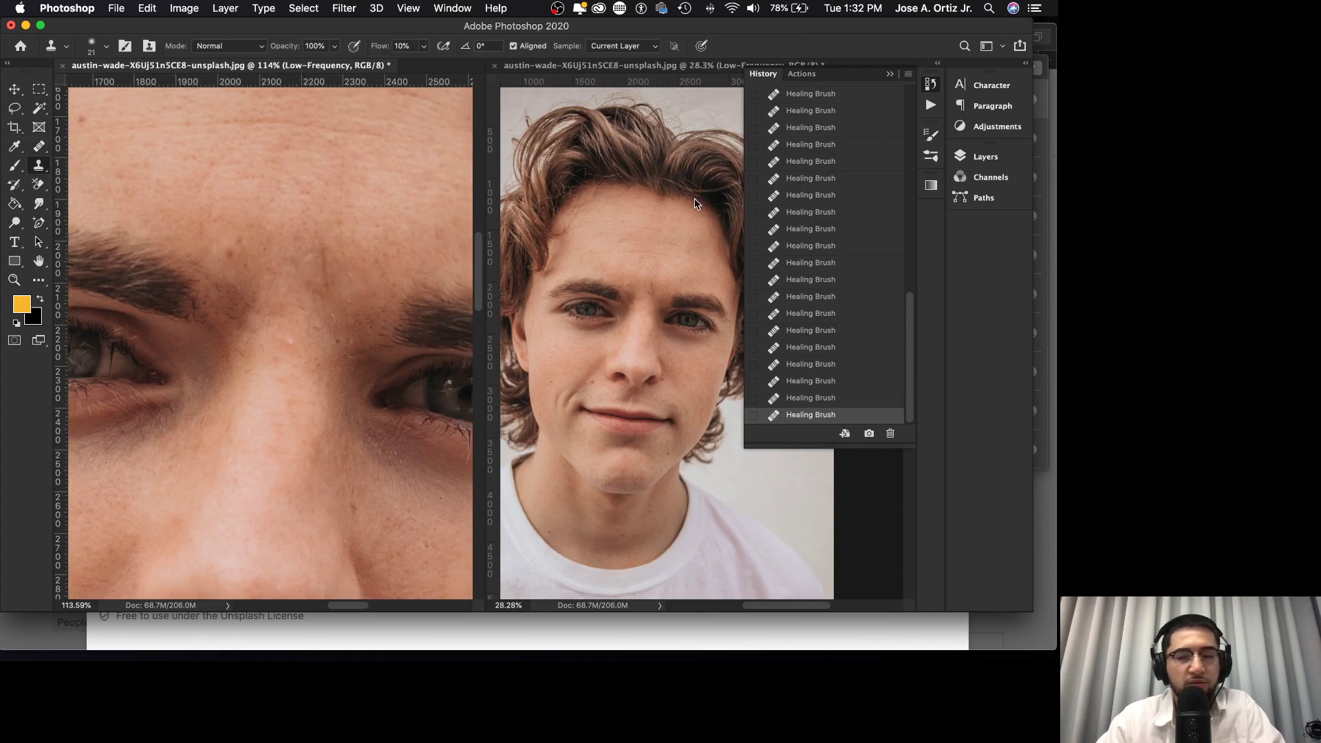
left_click(991, 157)
left_click(860, 238)
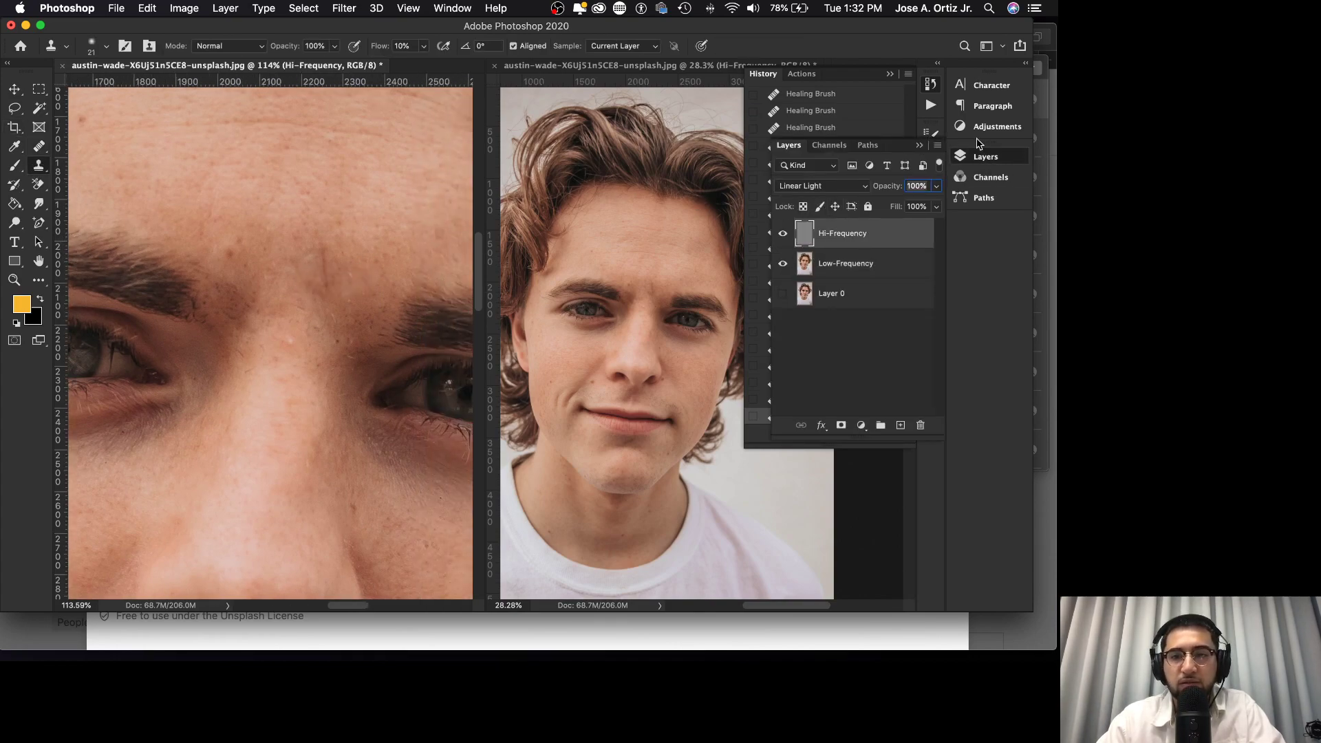
left_click(920, 145)
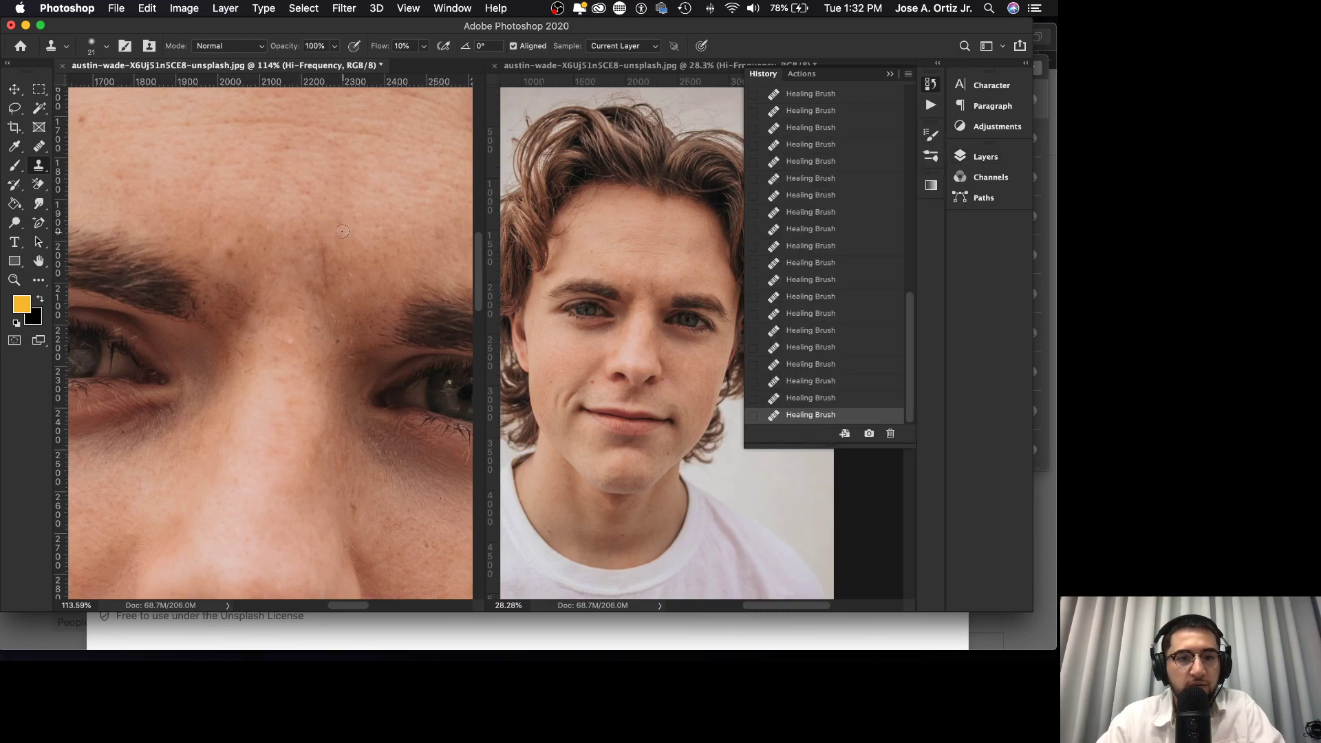
key("z")
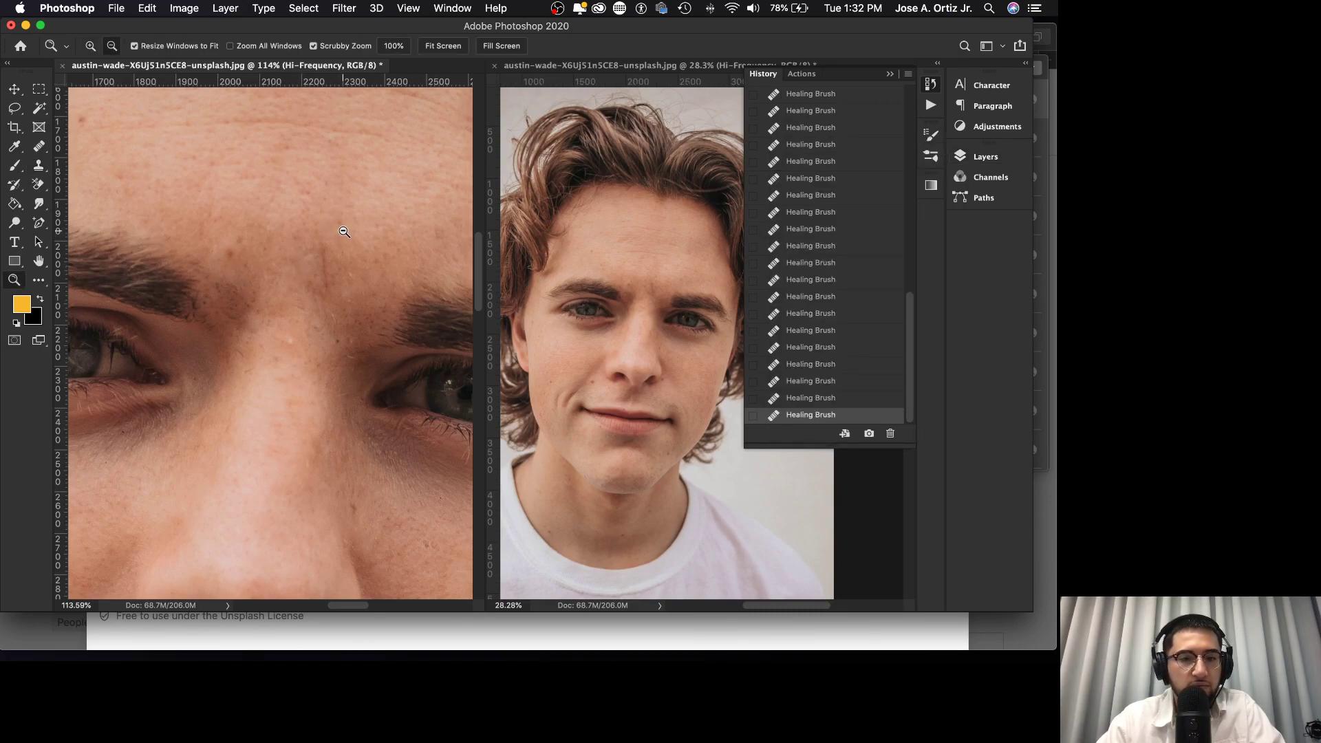
left_click(38, 165)
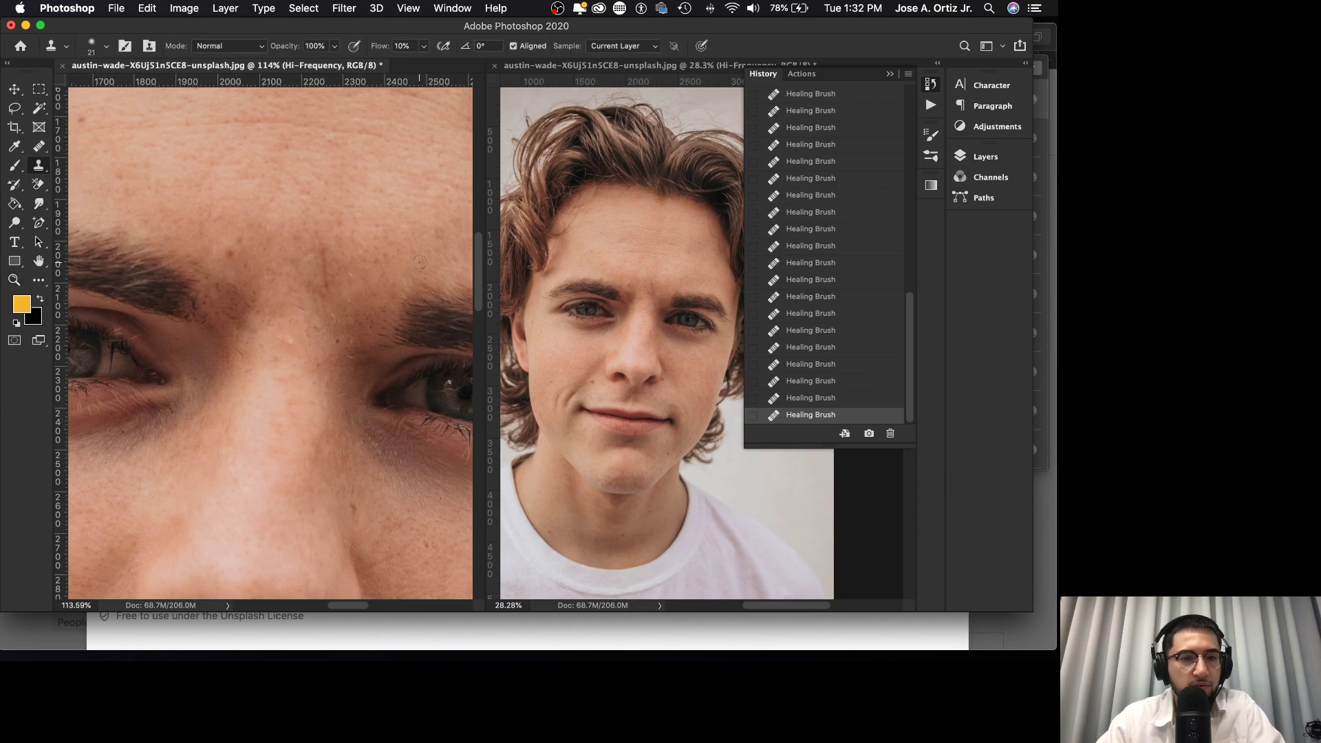
- Clone nearby clean skin texture over the vertical crease between the eyebrows on the Hi-Frequency layer
left_click(324, 270)
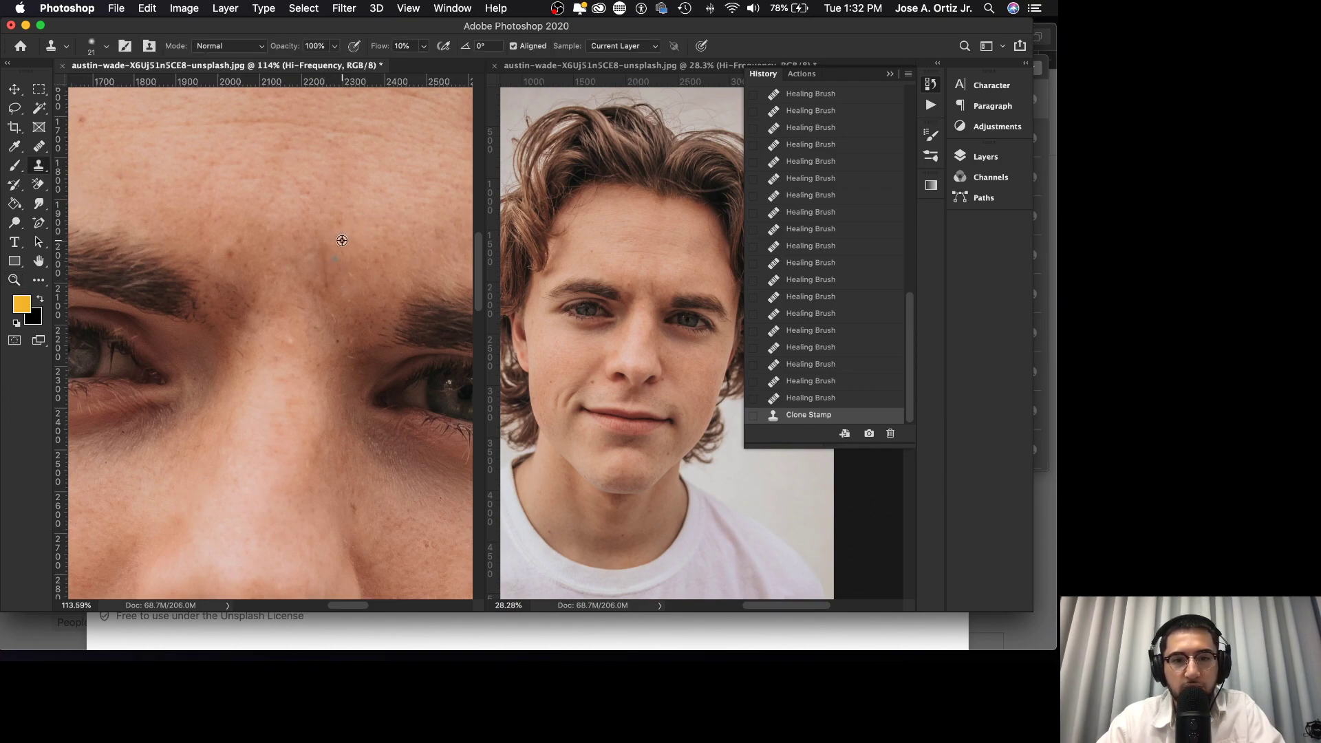
left_click(325, 276)
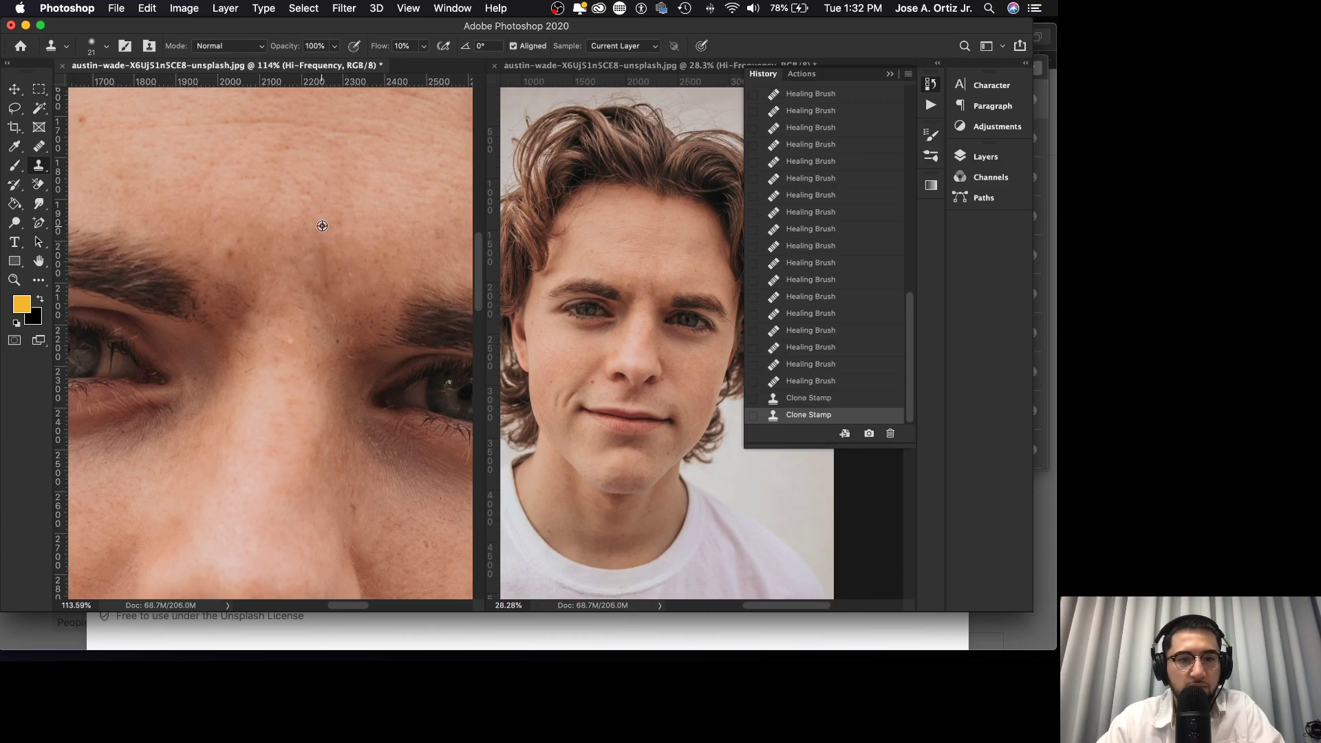
left_click(325, 268)
left_click(326, 285)
left_click(332, 274)
left_click(339, 236)
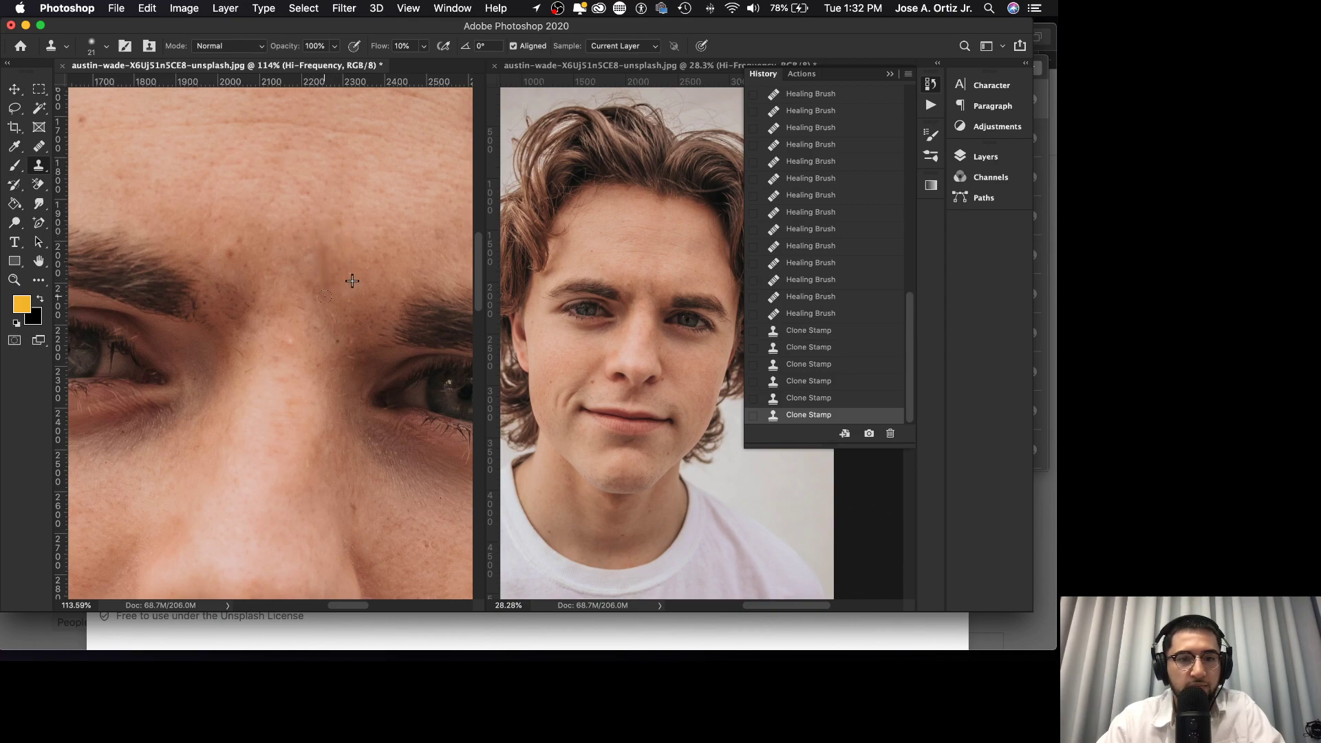
left_click(329, 254)
left_click(327, 278)
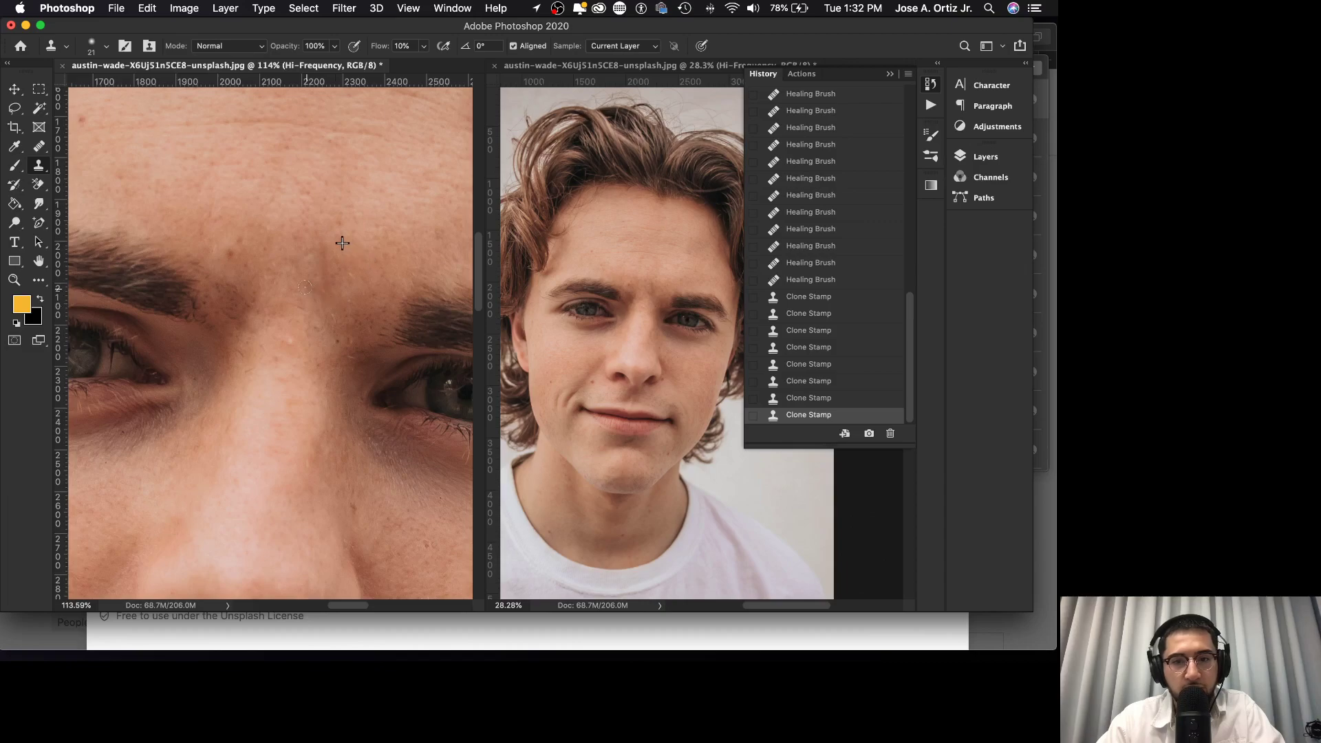
left_click(362, 262)
left_click(362, 262, "alt")
left_click_drag(322, 282, 341, 299)
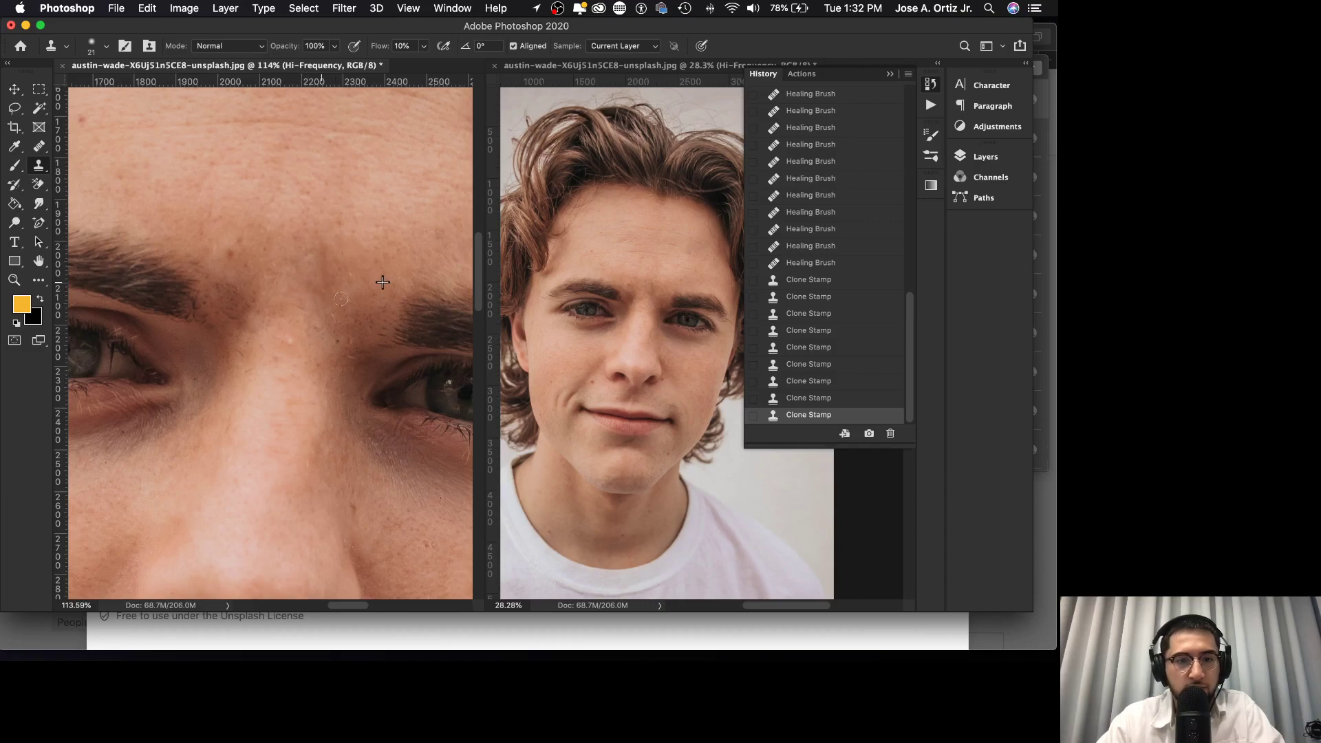
mouse_move(312, 285)
left_mouse_down()
mouse_move(380, 258)
mouse_move(291, 219)
left_mouse_up()
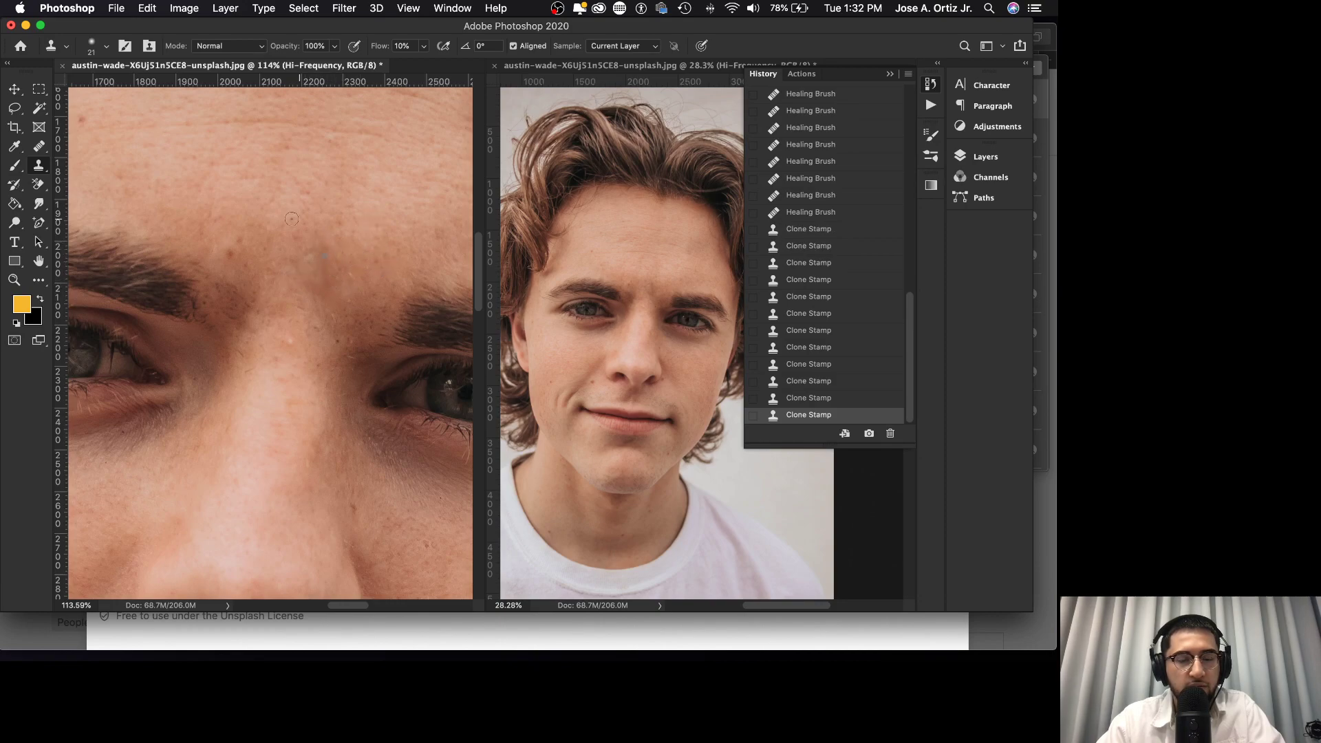
- Clone clean skin texture over the small spots above the inner end of the left-hand eyebrow
left_click_drag(231, 256, 229, 229)
left_click(246, 232)
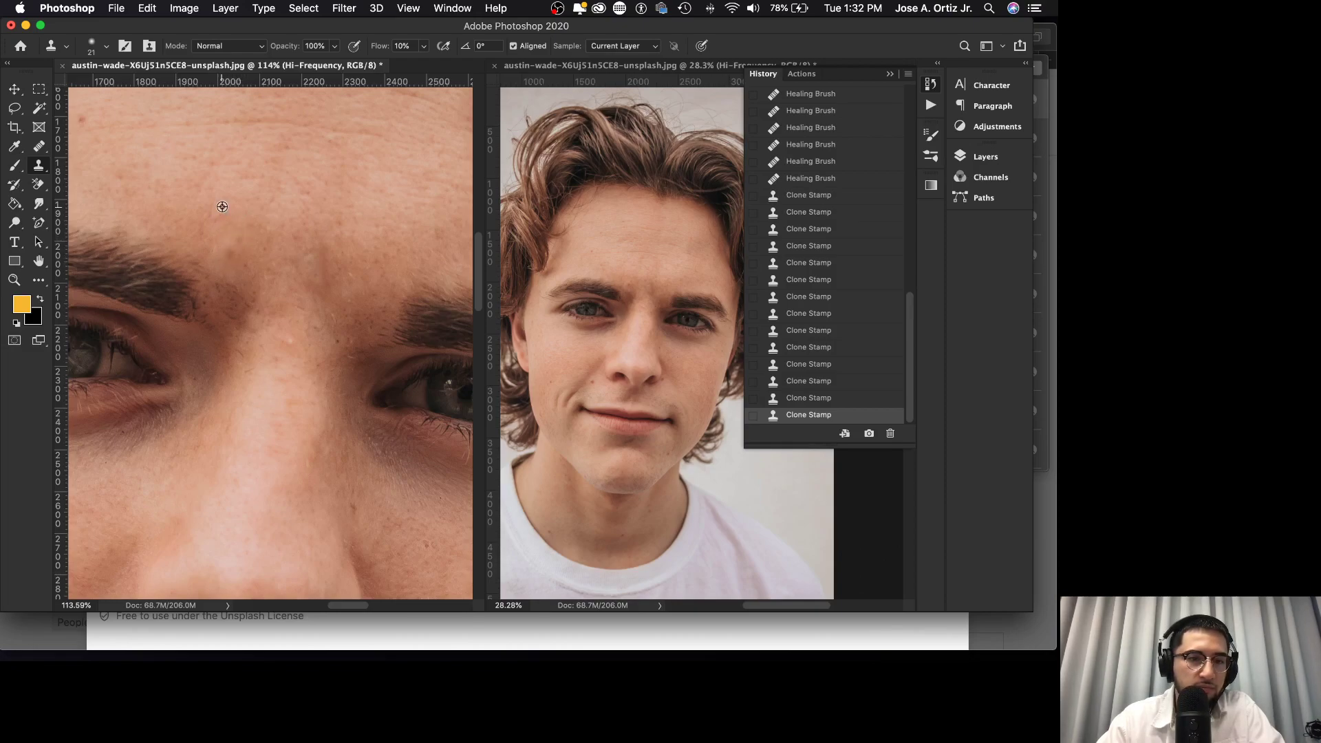
left_click(247, 240)
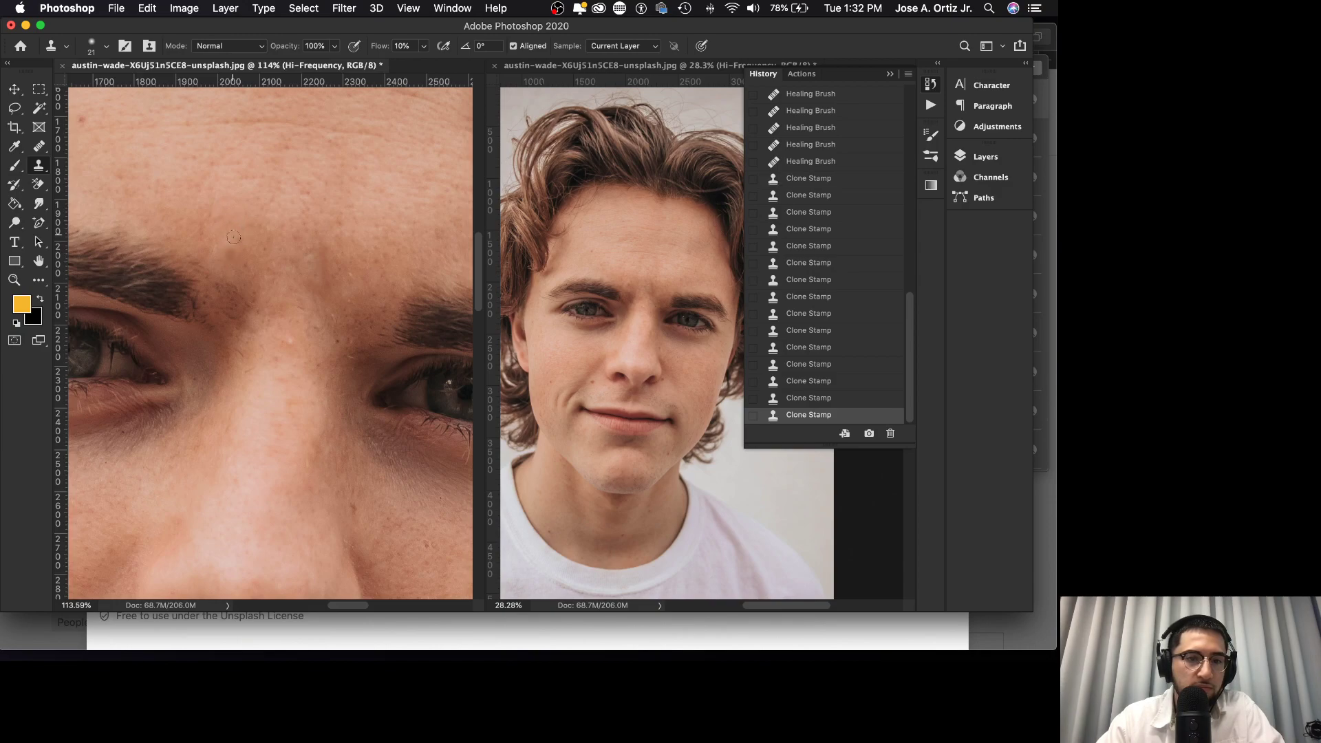
left_click(229, 248)
left_click(233, 256)
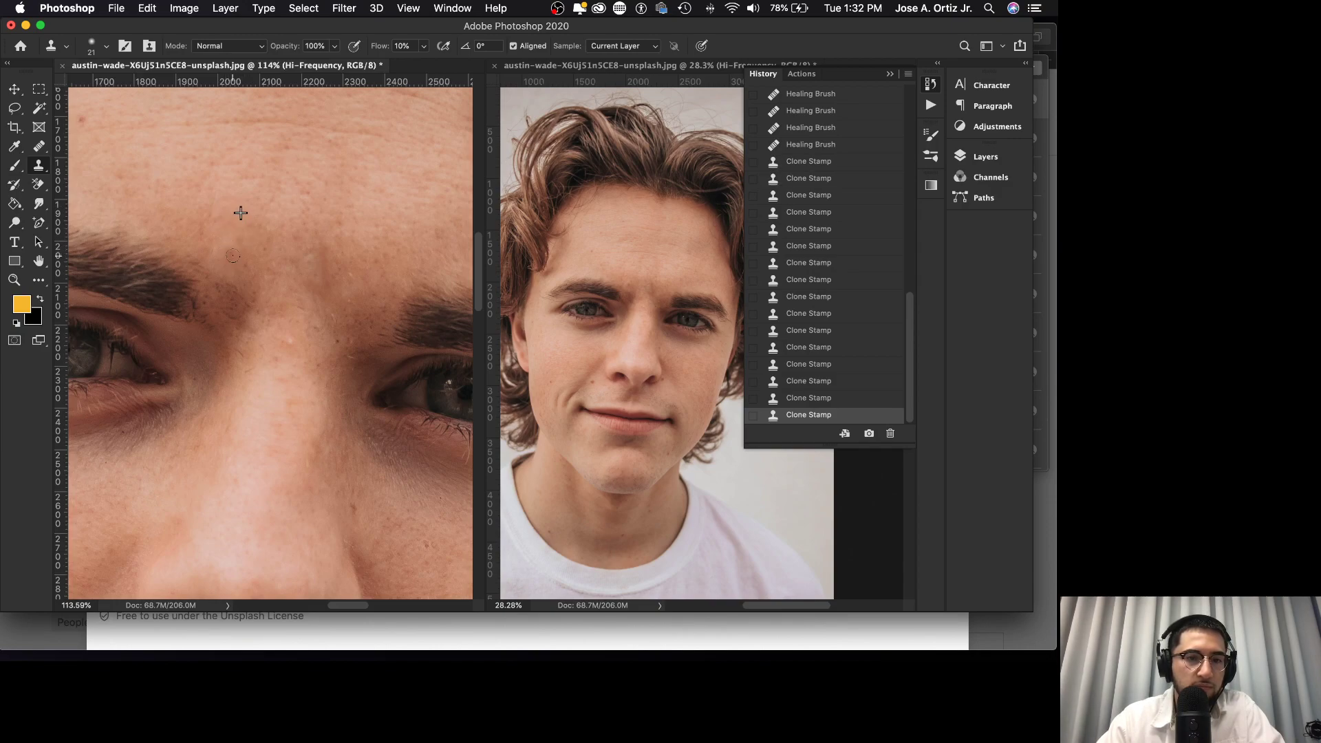
left_click(230, 259)
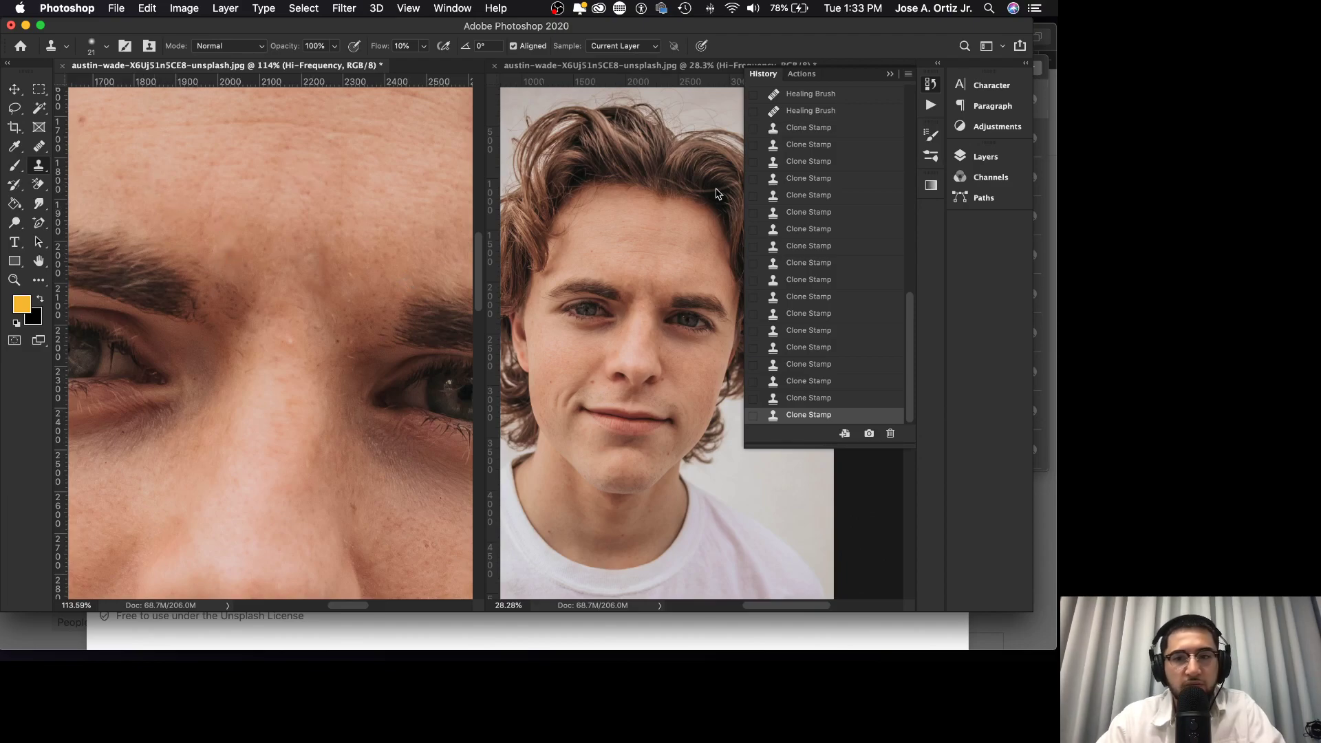
- Heal the dark crease between the eyebrows on the Low-Frequency layer with the Healing Brush
left_click(986, 157)
left_click(863, 268)
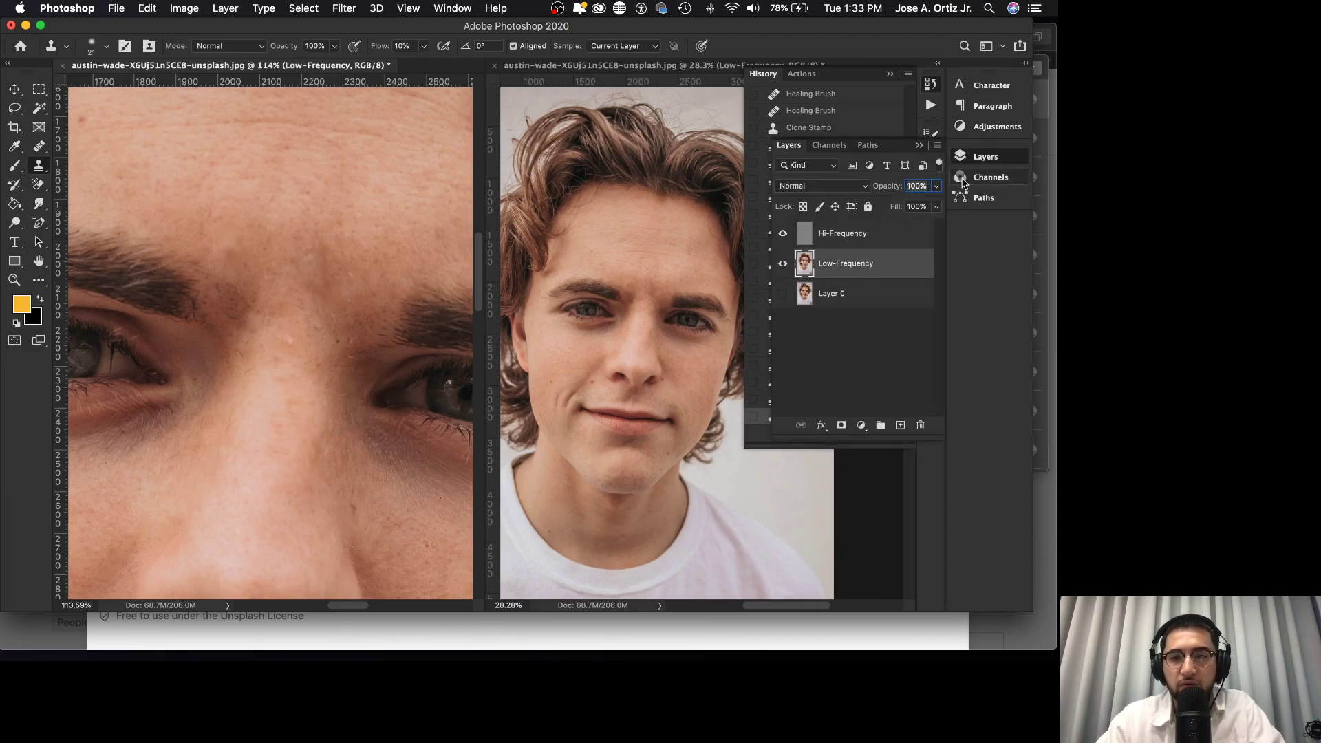
left_click(980, 157)
left_click(39, 146)
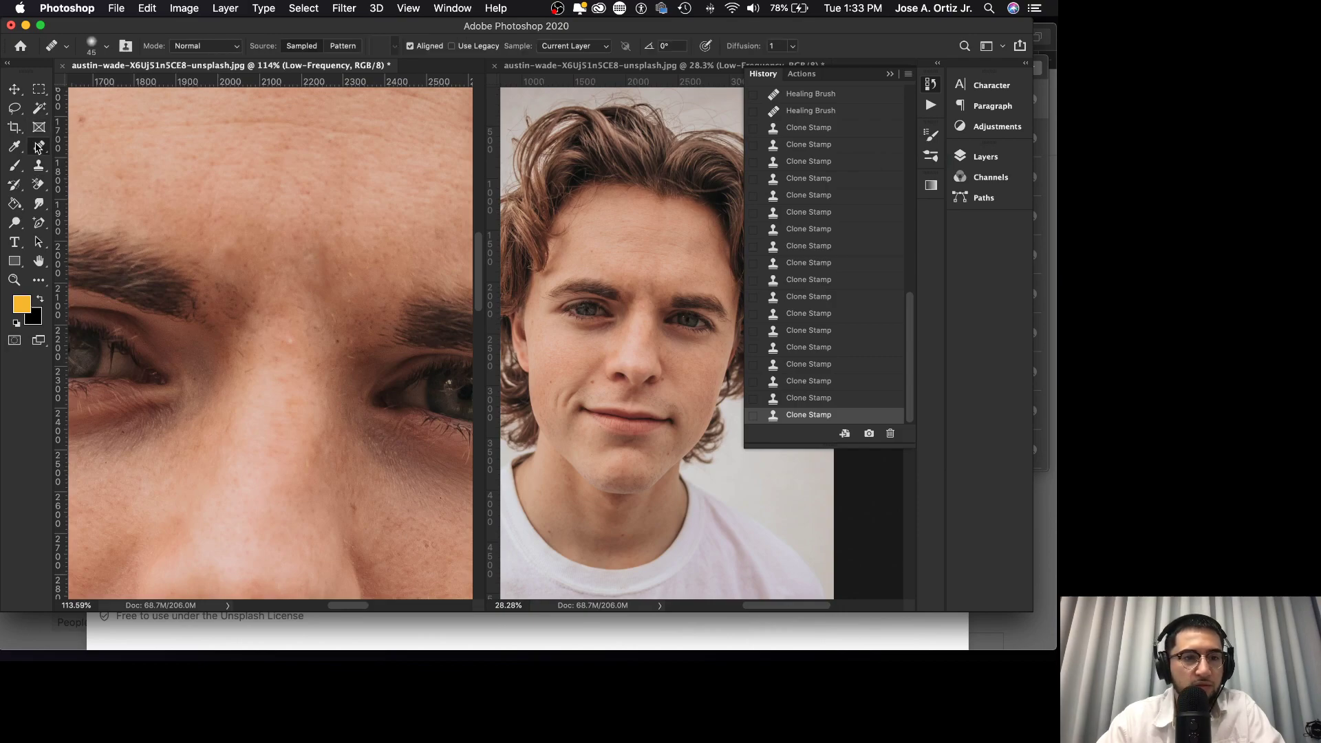
mouse_move(317, 249)
left_mouse_down()
mouse_move(329, 288)
mouse_move(319, 283)
left_mouse_up()
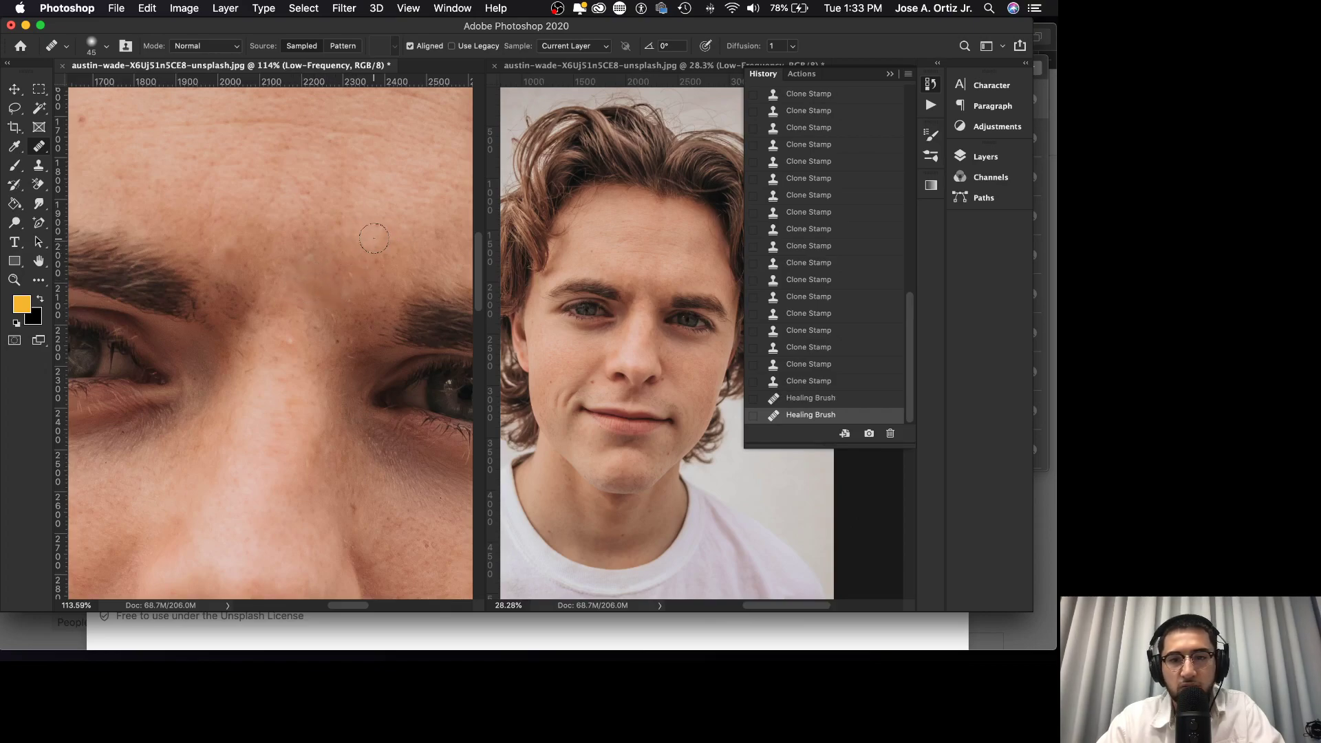
- Heal the dark patches around the inner end of the left-hand eyebrow on the Low-Frequency layer, checking the first stroke with undo and redo
left_click(230, 232)
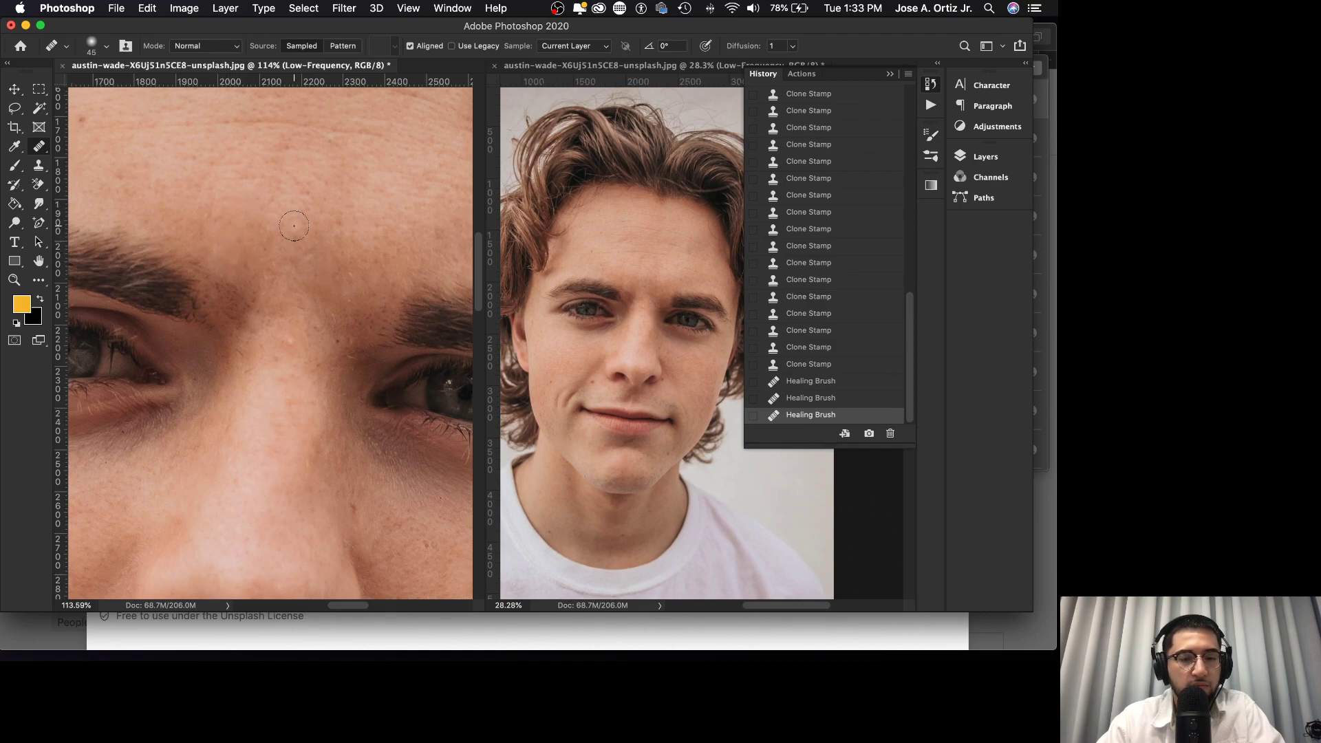
key("super+z")
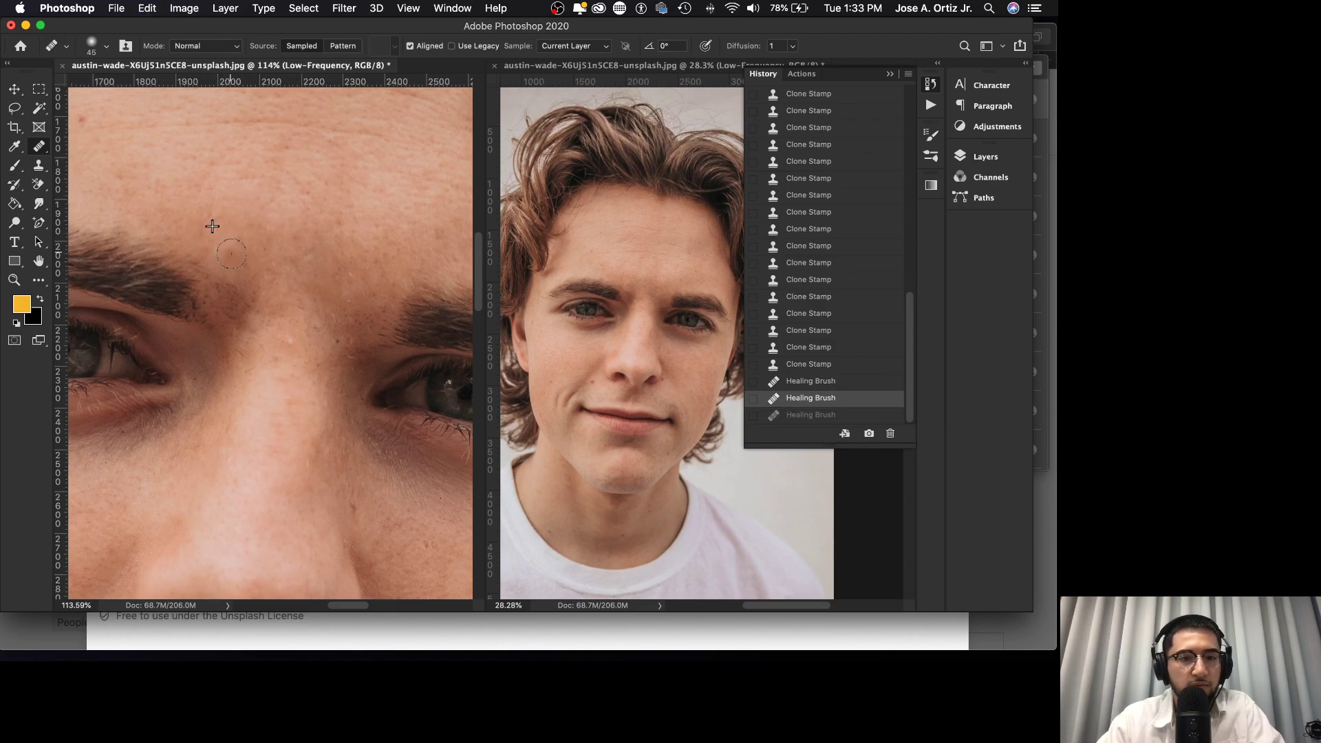
key("super+shift+z")
key("super+z")
key("super+shift+z")
left_click(249, 257)
left_click(282, 279)
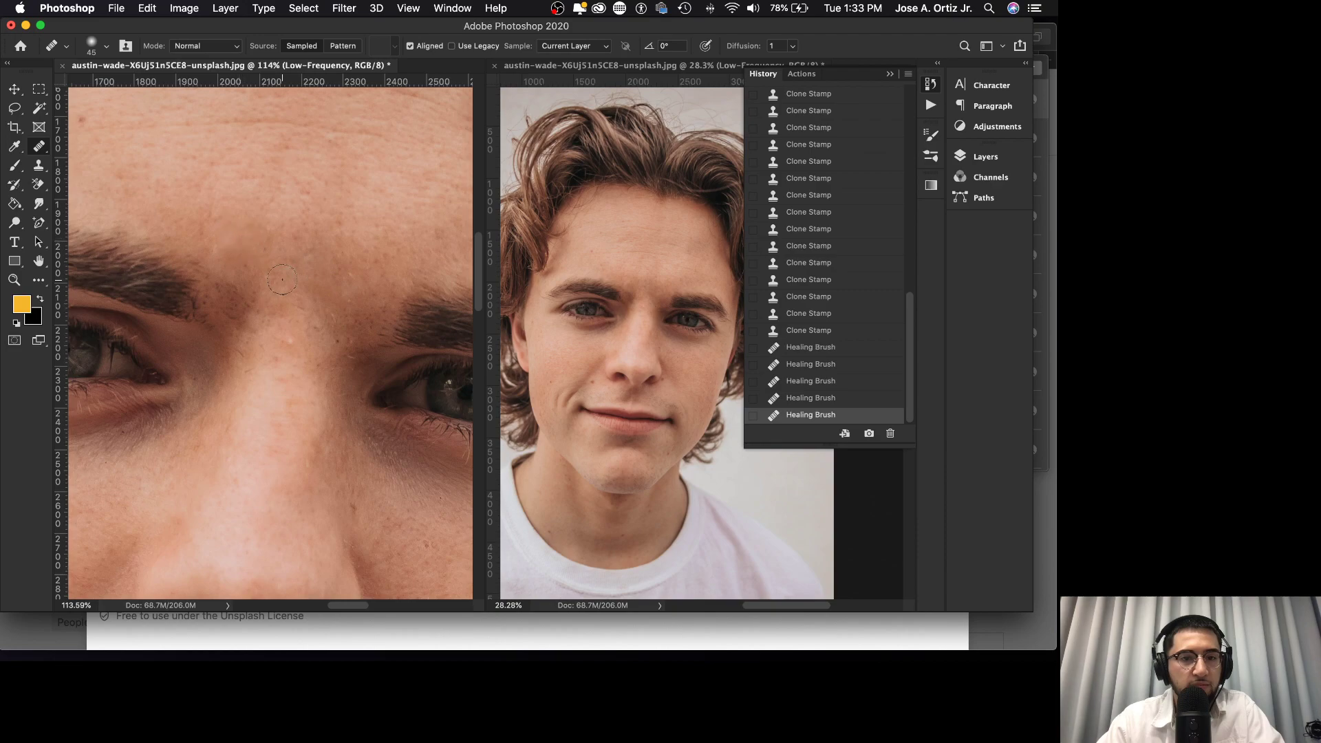
left_click(228, 253)
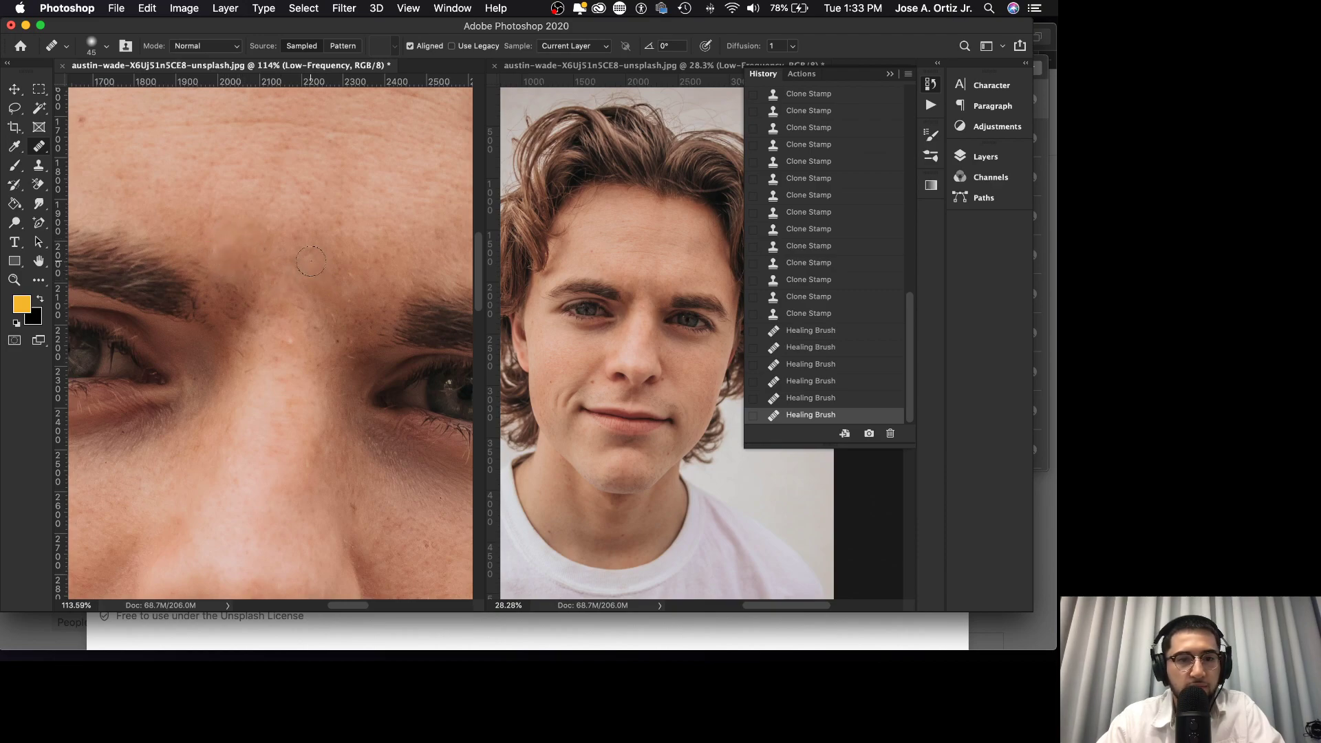
left_click(245, 255)
left_click(252, 260)
left_click(231, 250)
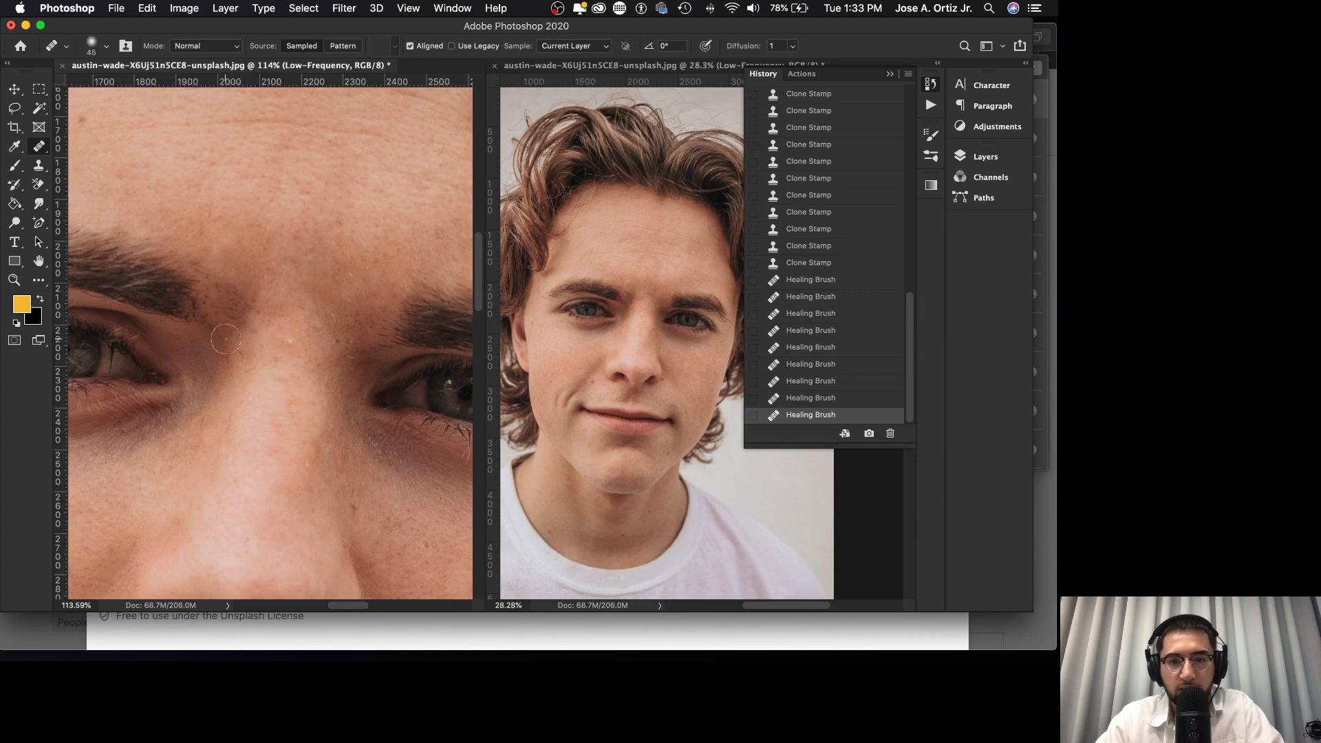
- Compare the brow area at several earlier Clone Stamp and Healing Brush history states, then restore the latest Healing Brush state
left_click(828, 230)
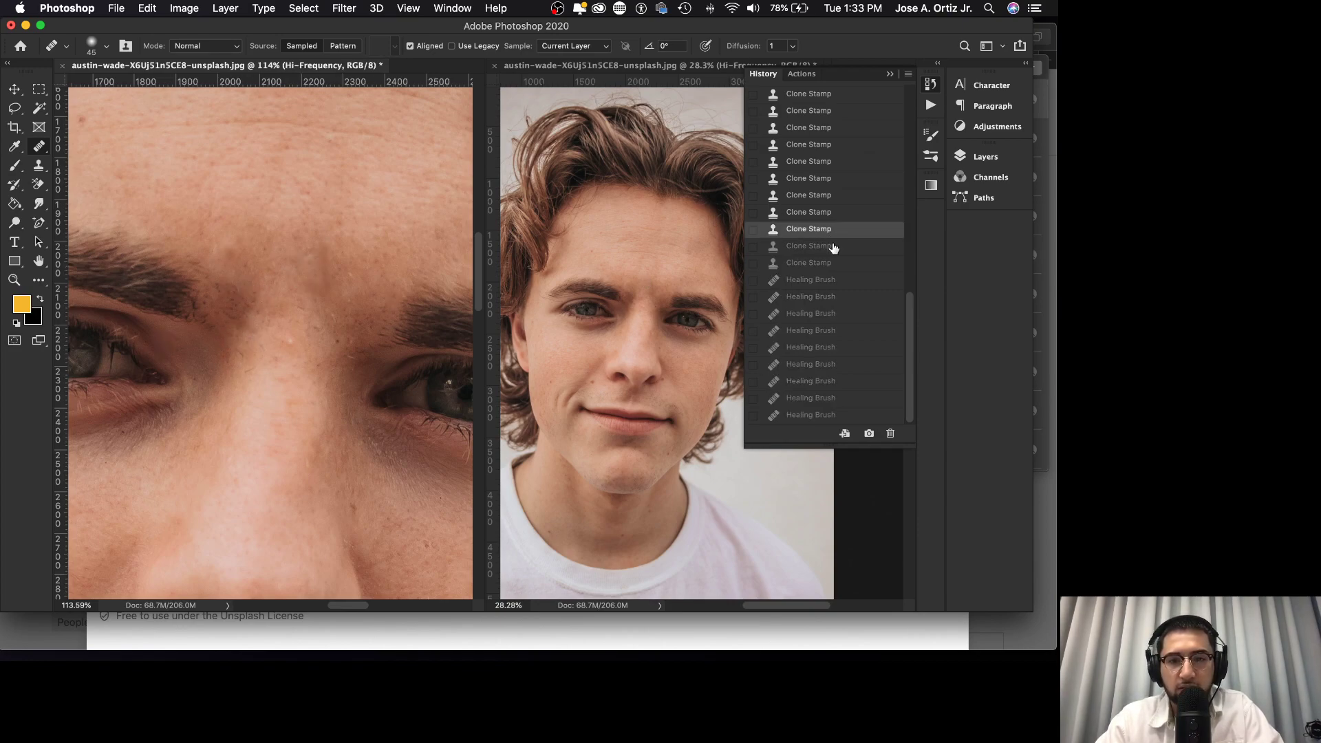
left_click(825, 416)
scroll(852, 288, "up", 1)
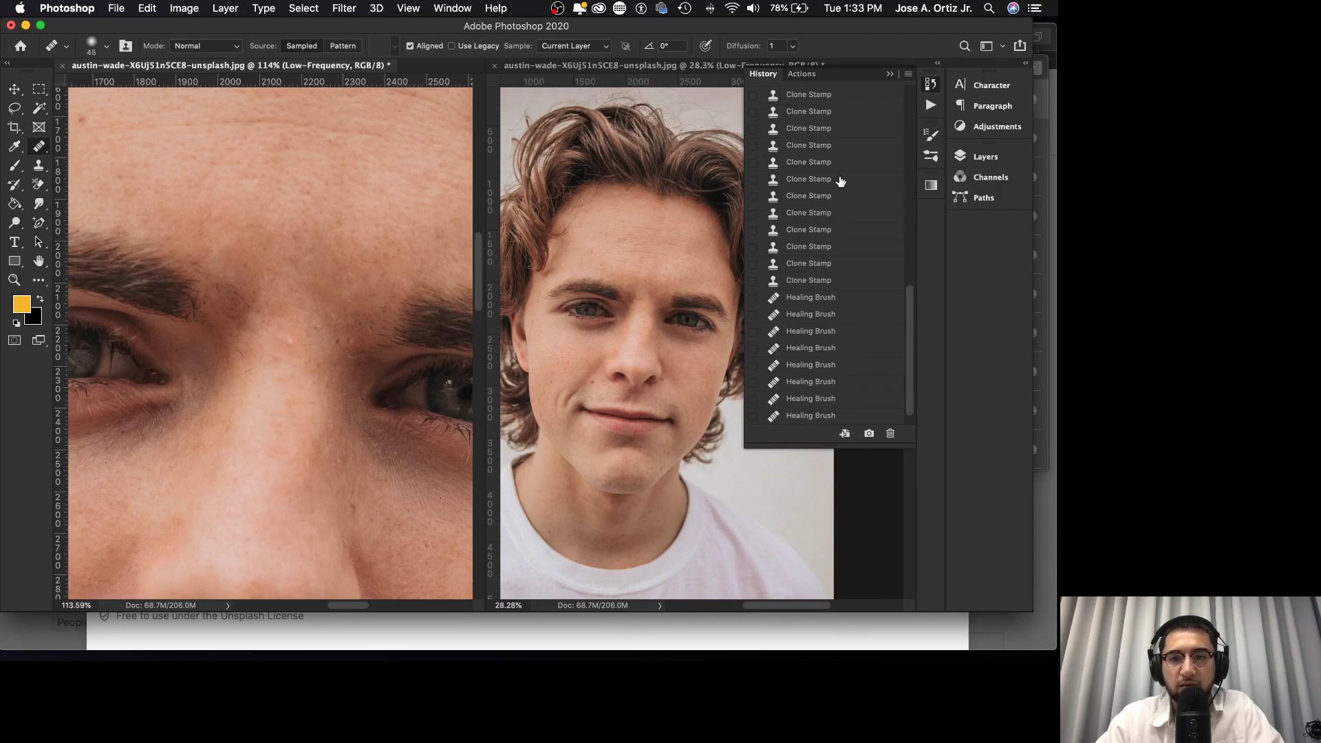
left_click(838, 146)
scroll(840, 161, "up", 5)
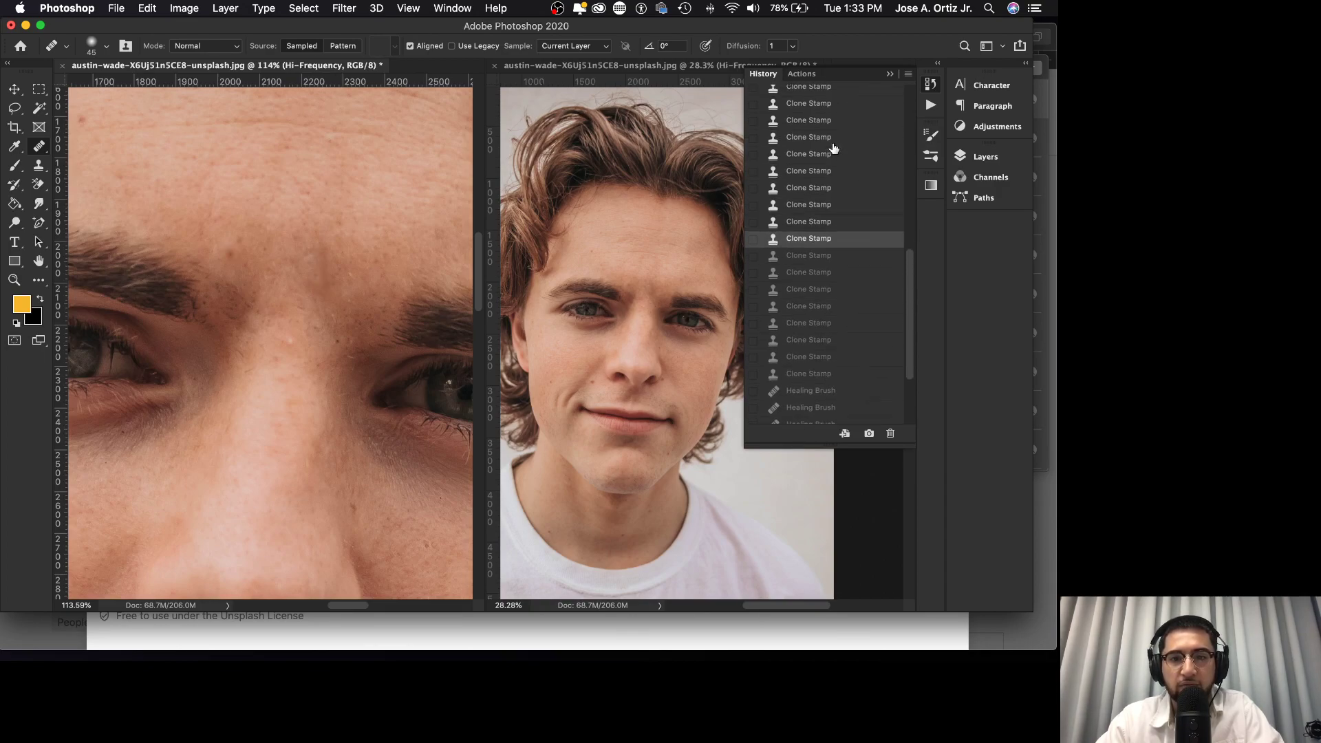
left_click(829, 138)
scroll(838, 157, "up", 5)
left_click(834, 121)
left_click(828, 237)
left_click(826, 255)
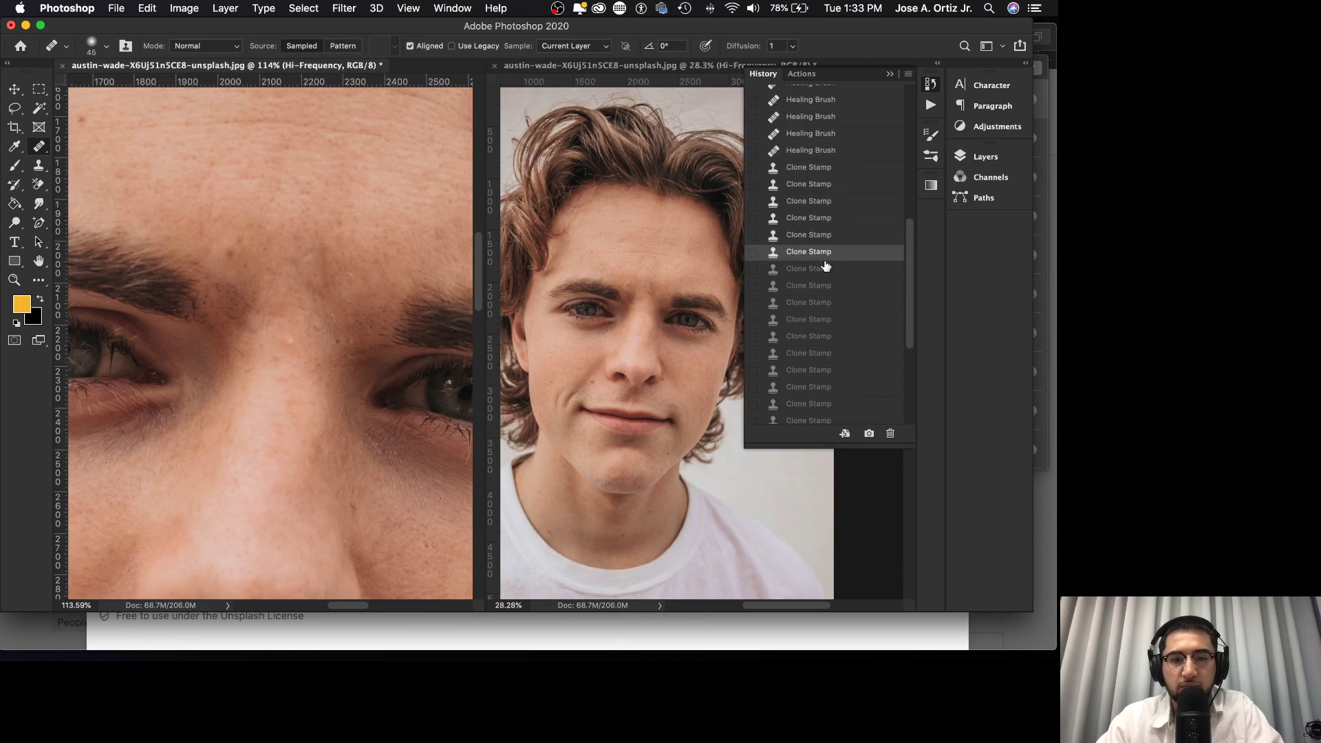
left_click(841, 167)
left_click(845, 134)
scroll(826, 294, "down", 5)
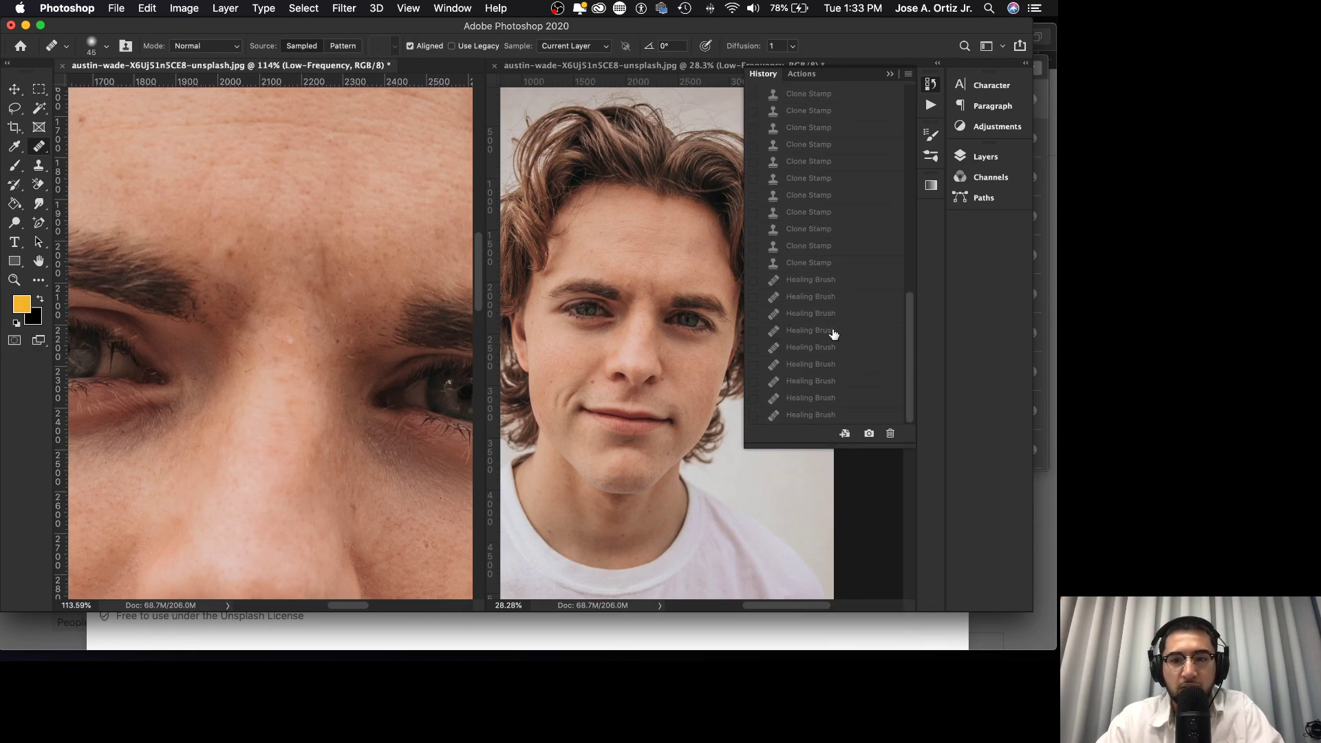
left_click(810, 415)
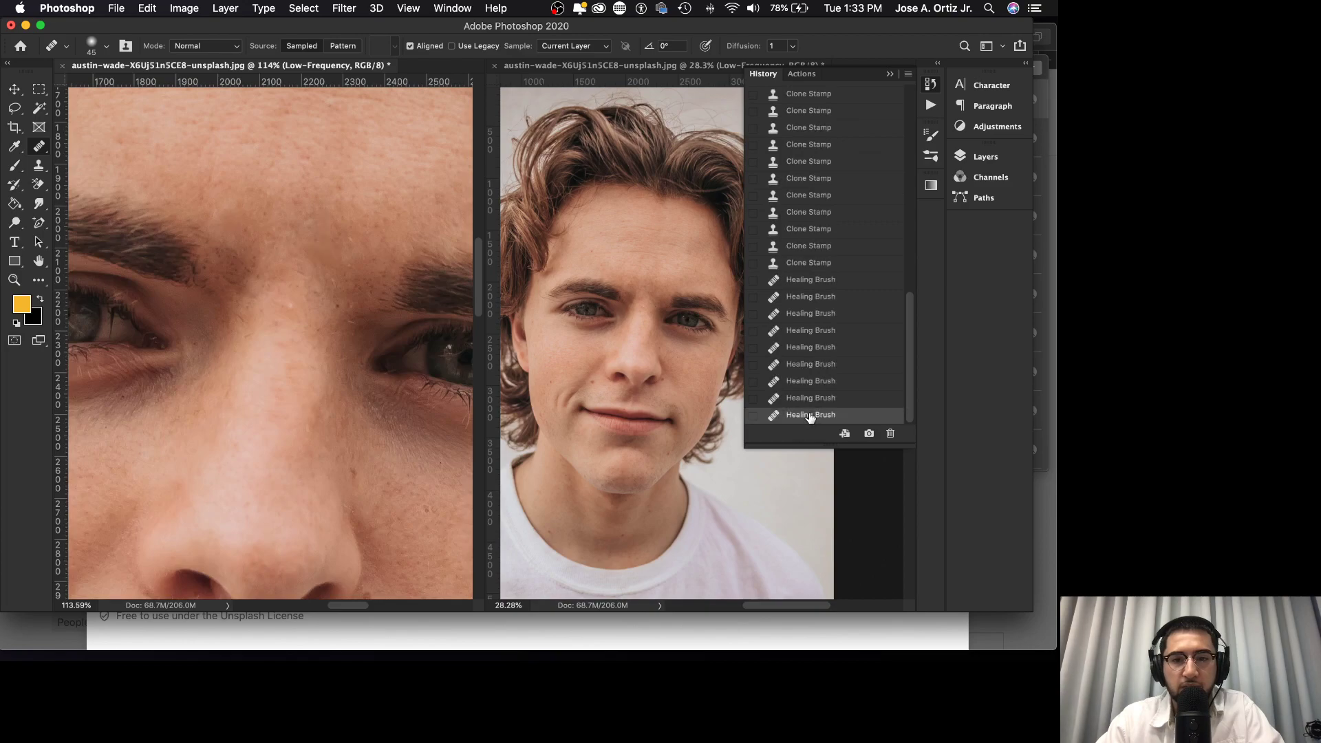
- Compare the brow retouching at the earliest listed Healing Brush history state with the latest one
scroll(843, 358, "up", 10)
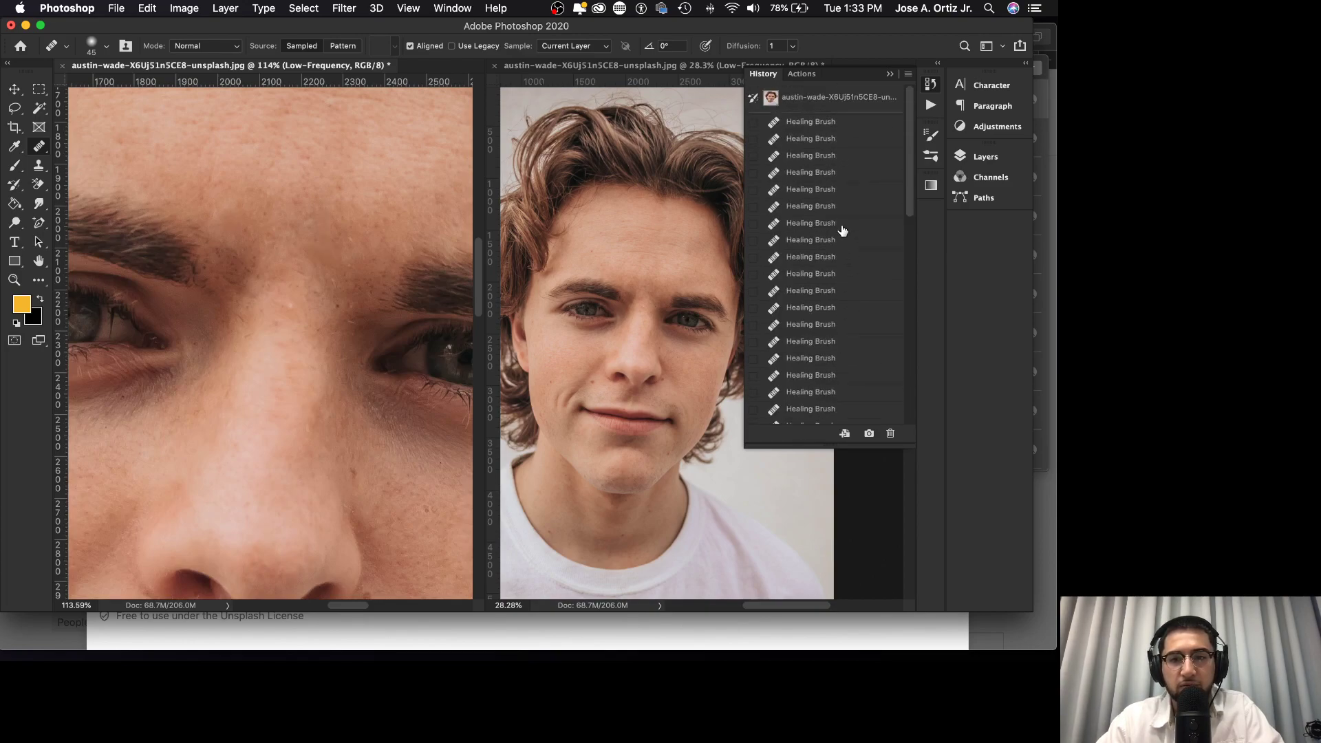
left_click(812, 124)
scroll(830, 310, "down", 10)
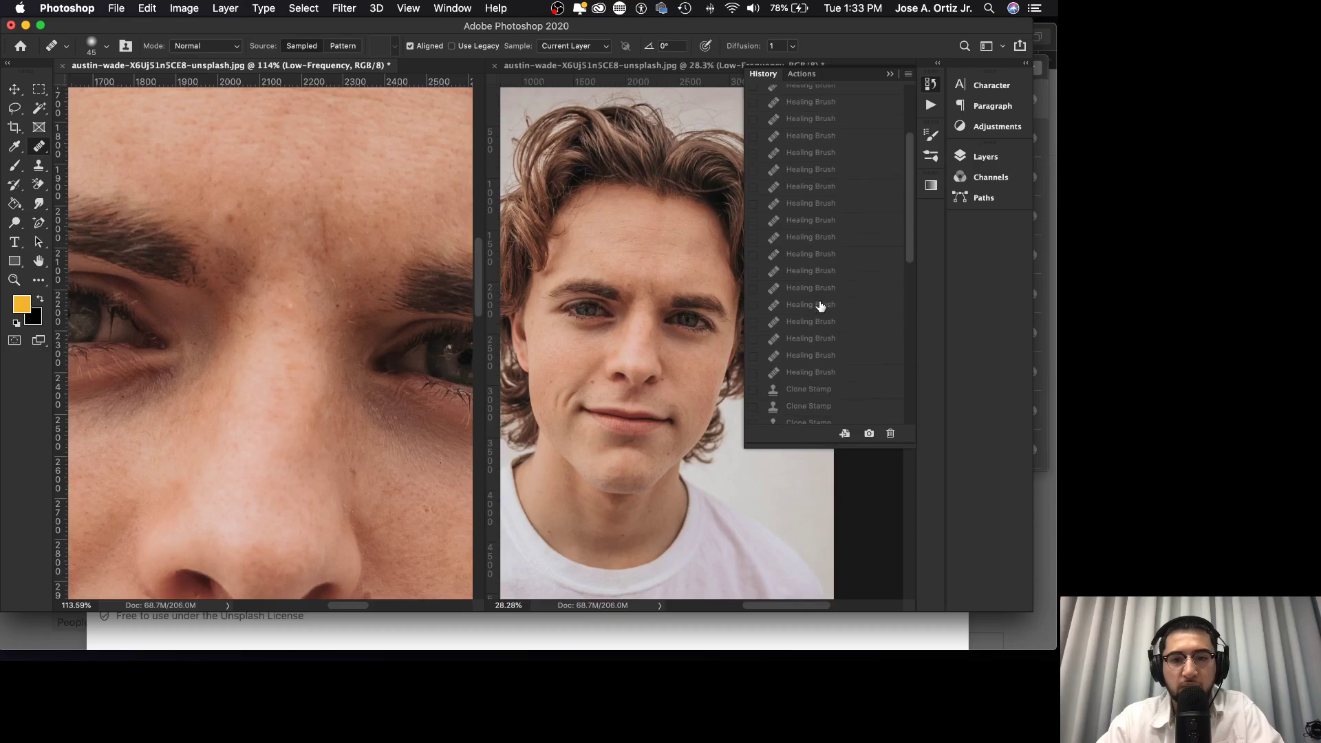
scroll(830, 354, "down", 4)
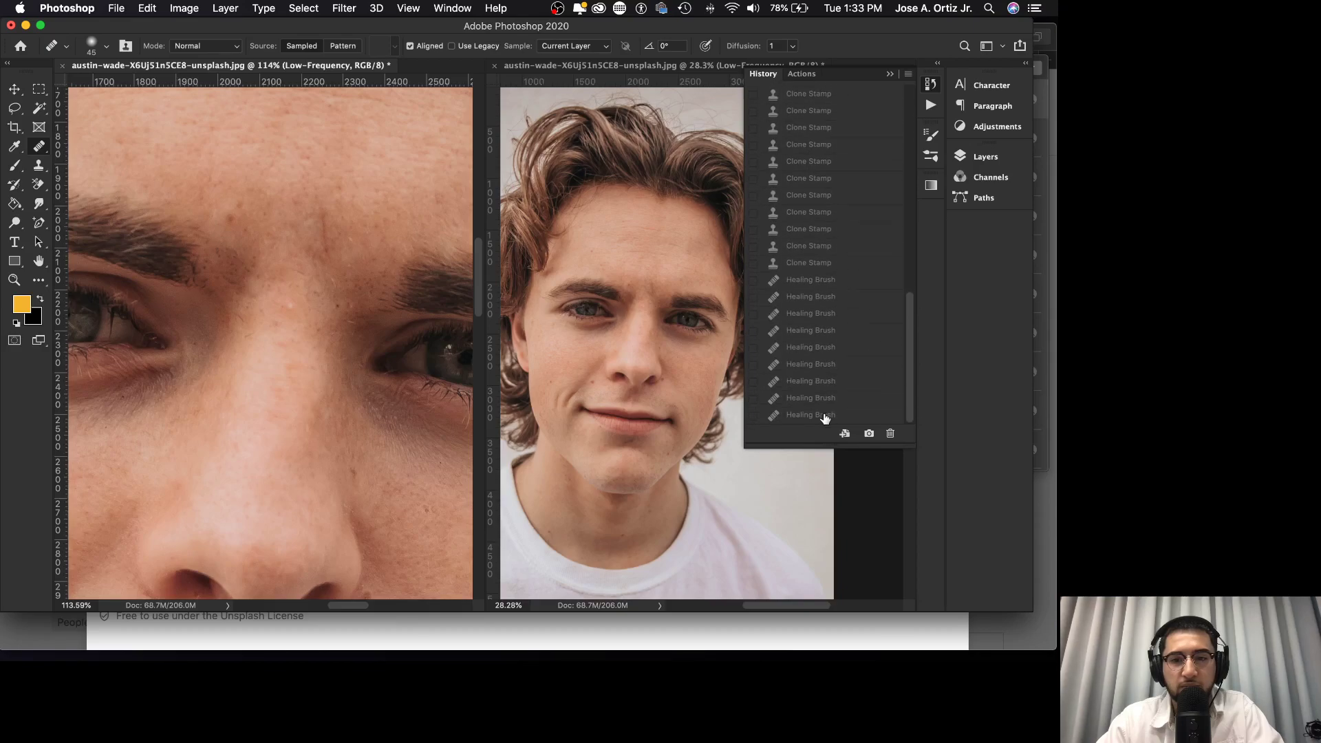
left_click(826, 416)
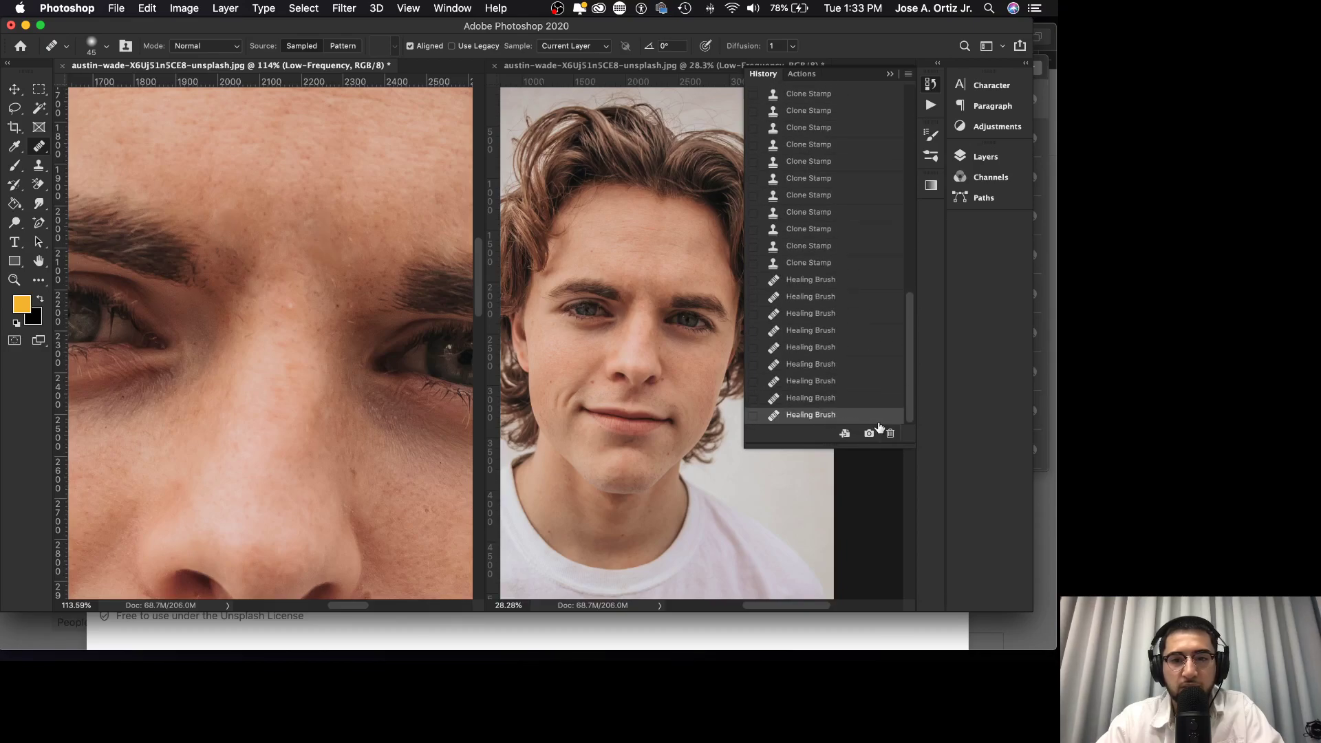
- Heal the dark tones beside the inner end of the left-hand eyebrow on the Low-Frequency layer with the Healing Brush
scroll(380, 275, "left", 3)
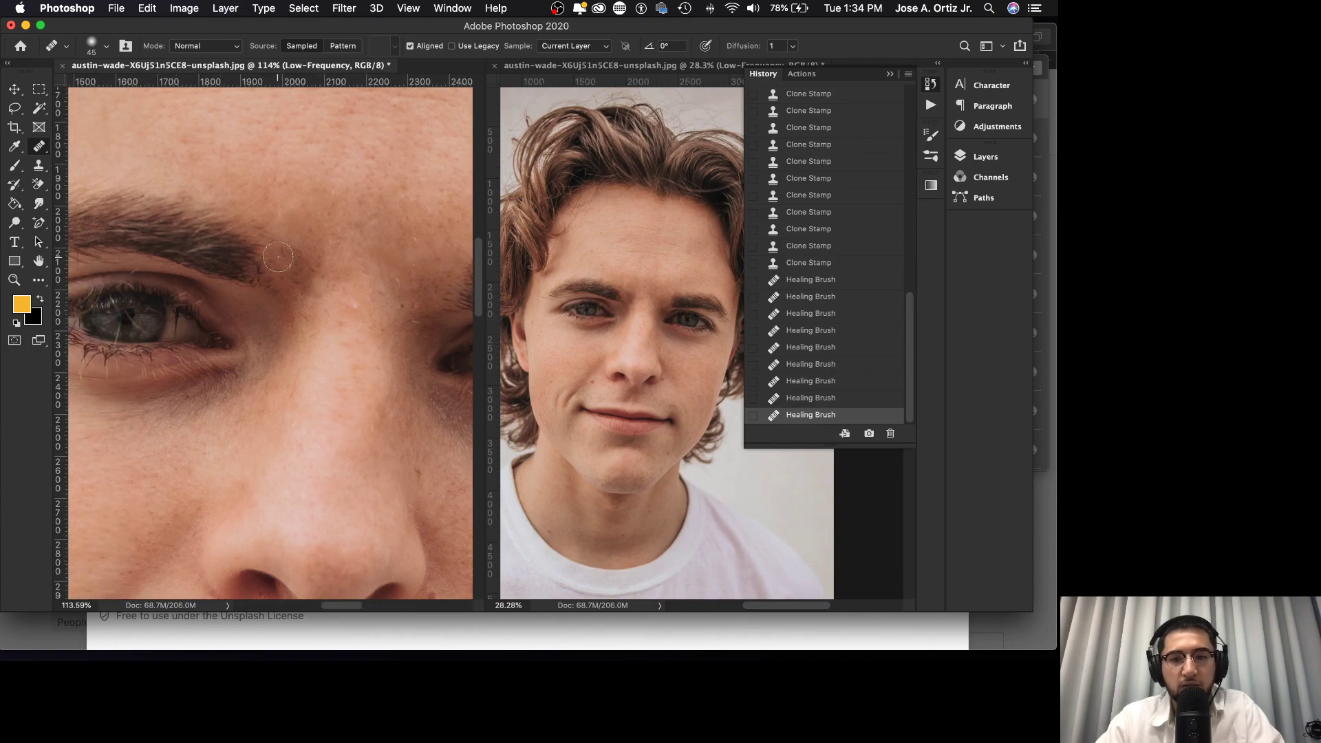
scroll(266, 318, "up", 2)
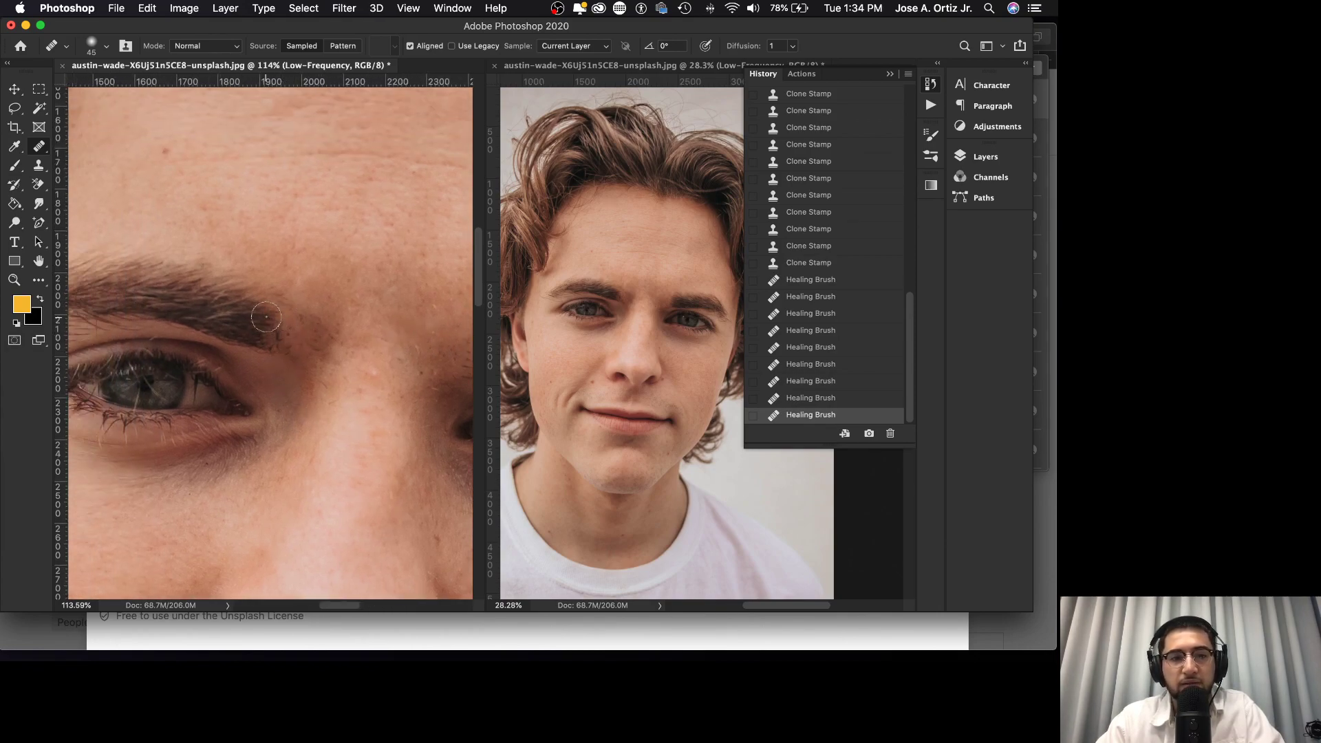
scroll(268, 320, "down", 1)
scroll(289, 335, "right", 2)
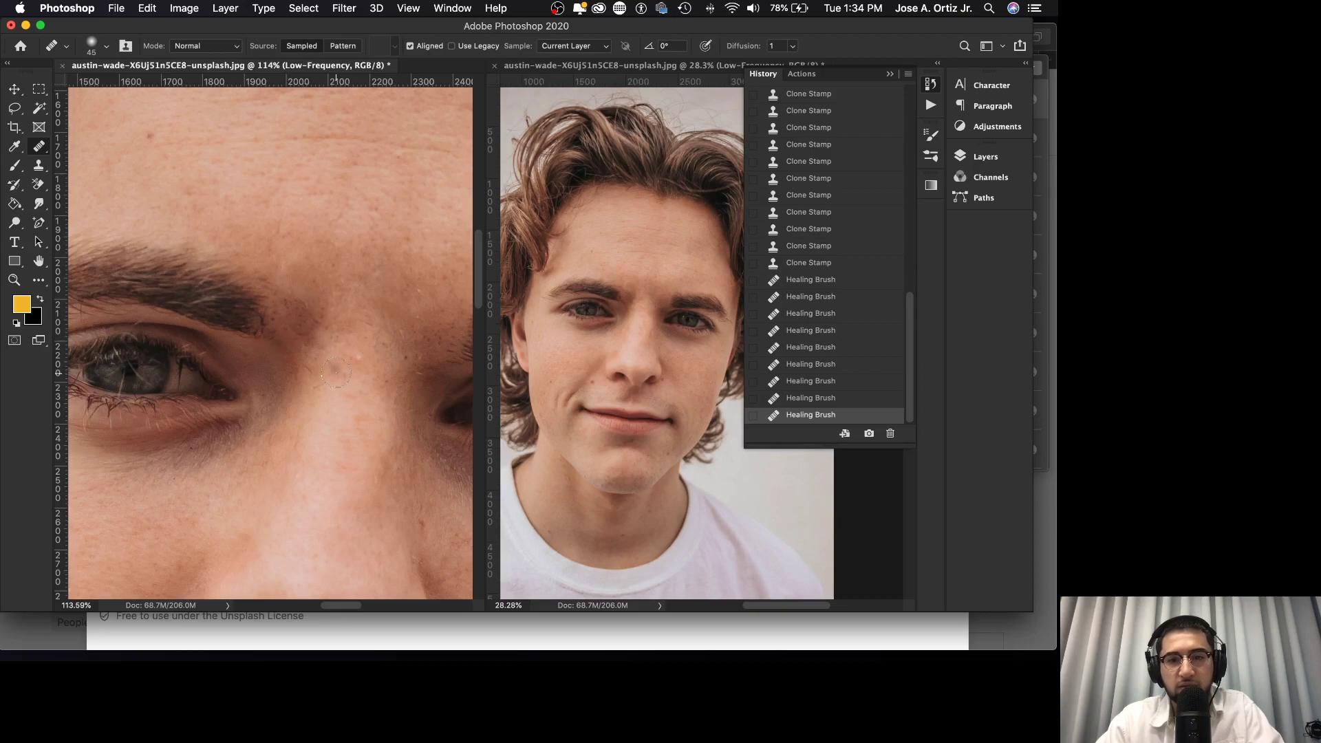
left_click(985, 157)
left_click(920, 145)
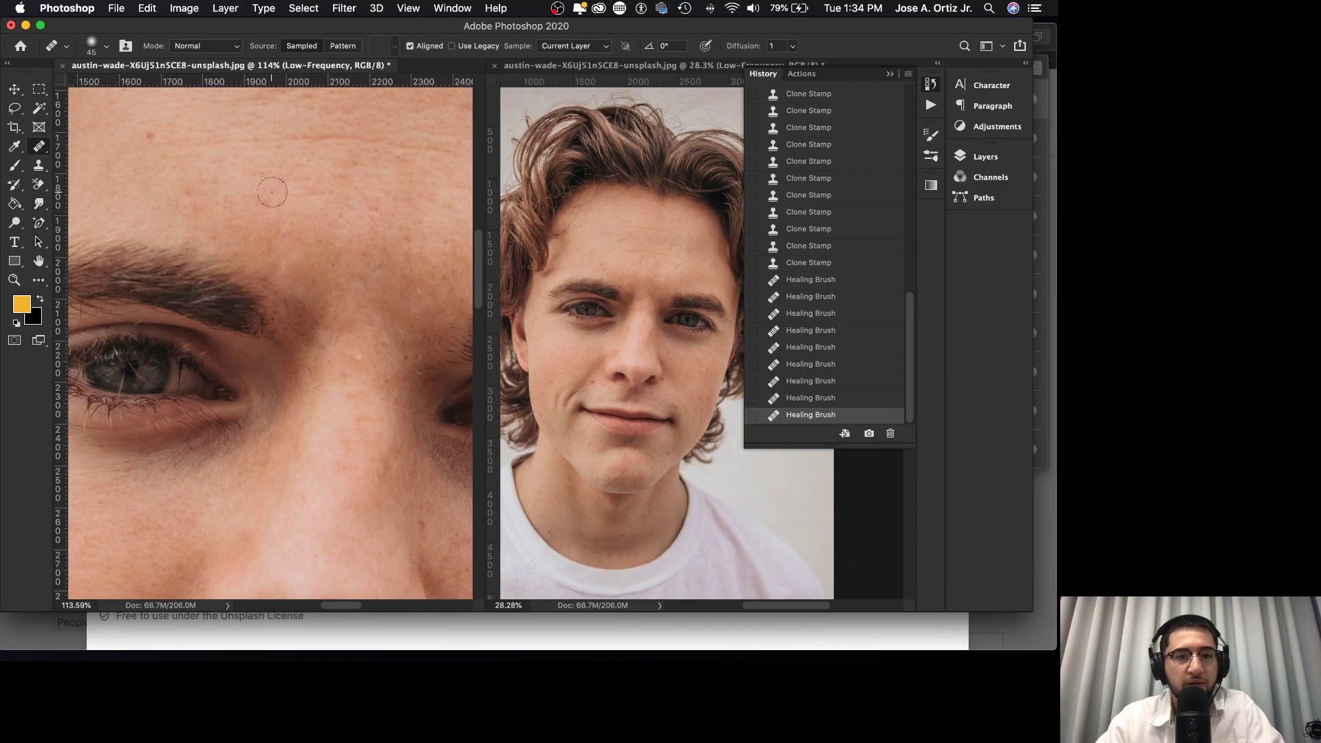
left_click(286, 256)
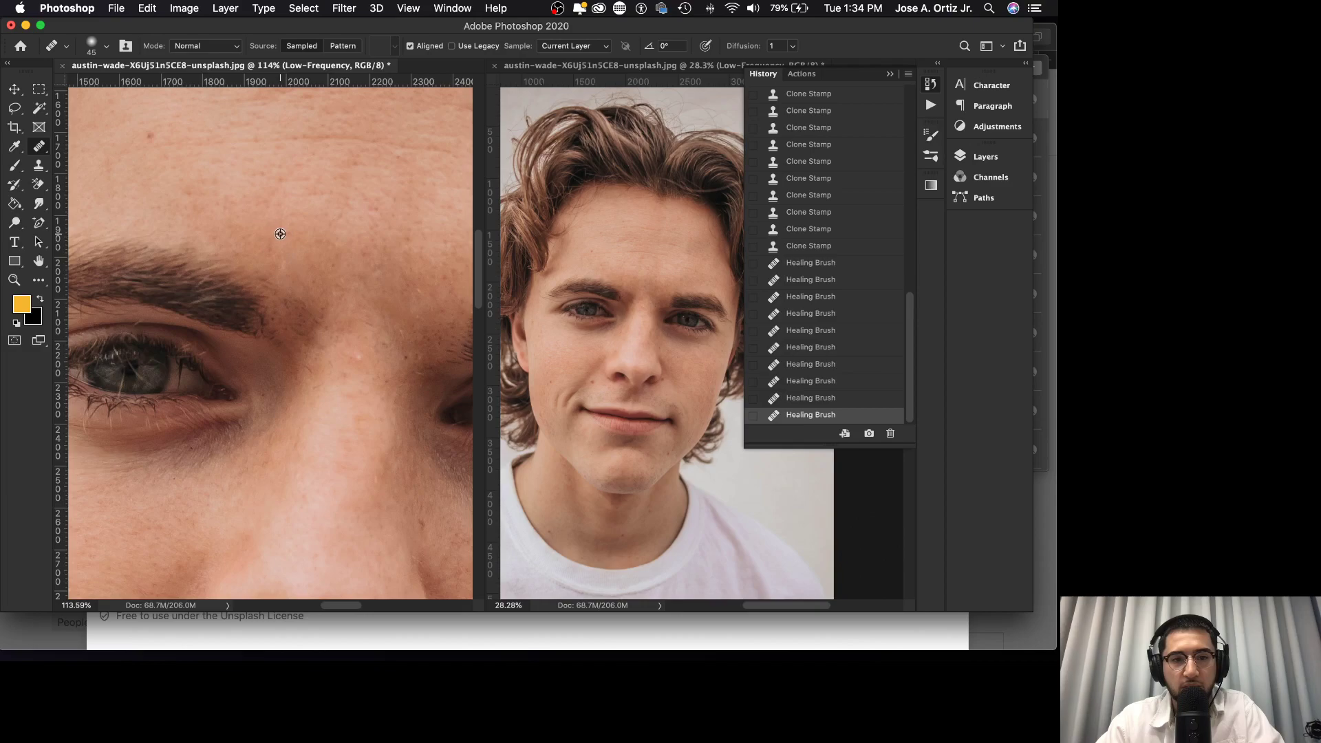
left_click(293, 282)
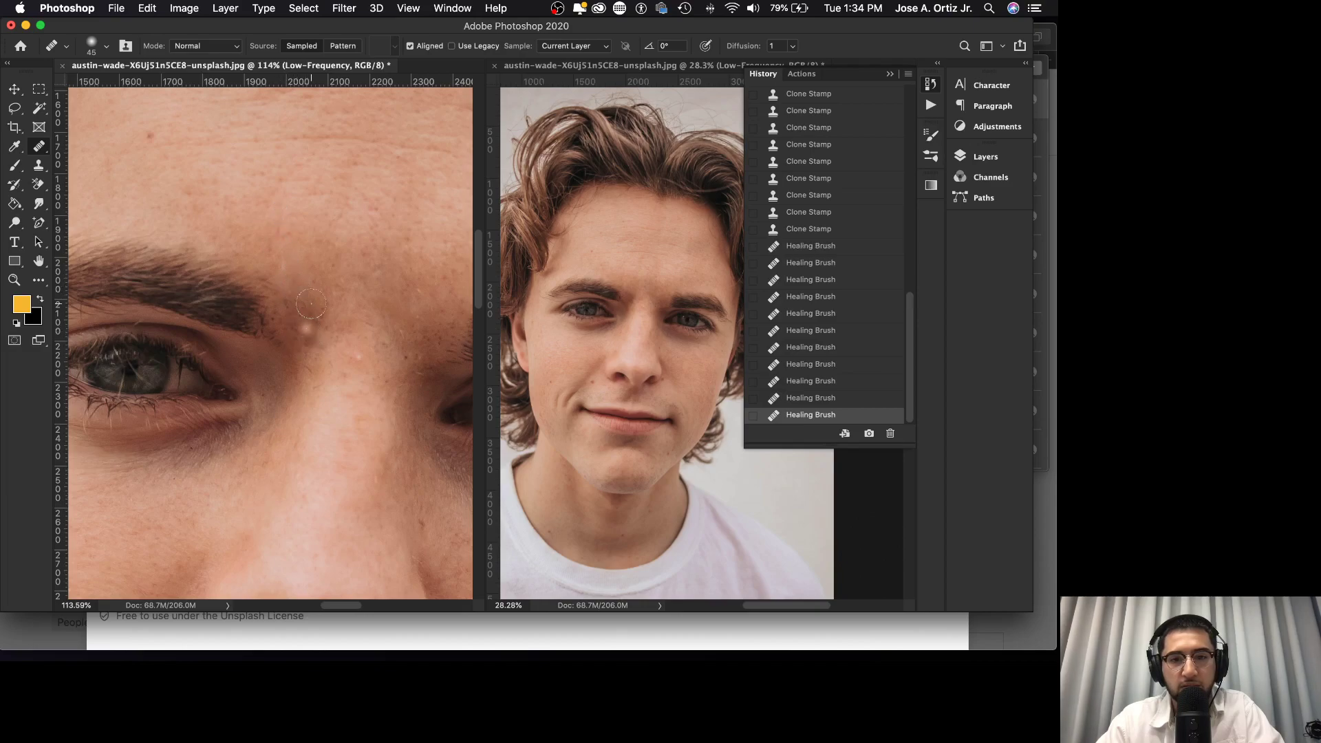
left_click(309, 328)
left_click(307, 352)
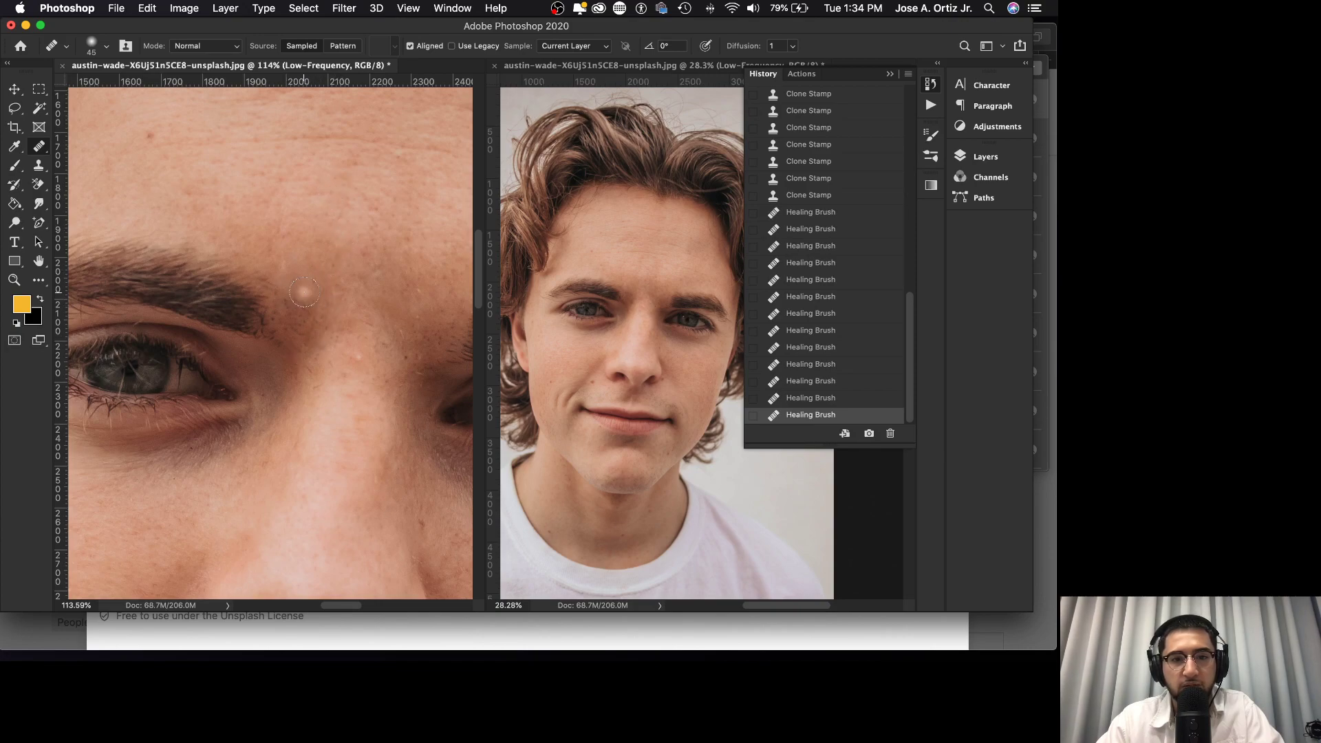
left_click(303, 333)
- Heal the shadow beside the inner left-hand eyebrow from a forehead sample, checking the stroke with undo and redo
left_click(320, 186, "alt")
left_click_drag(311, 288, 310, 301)
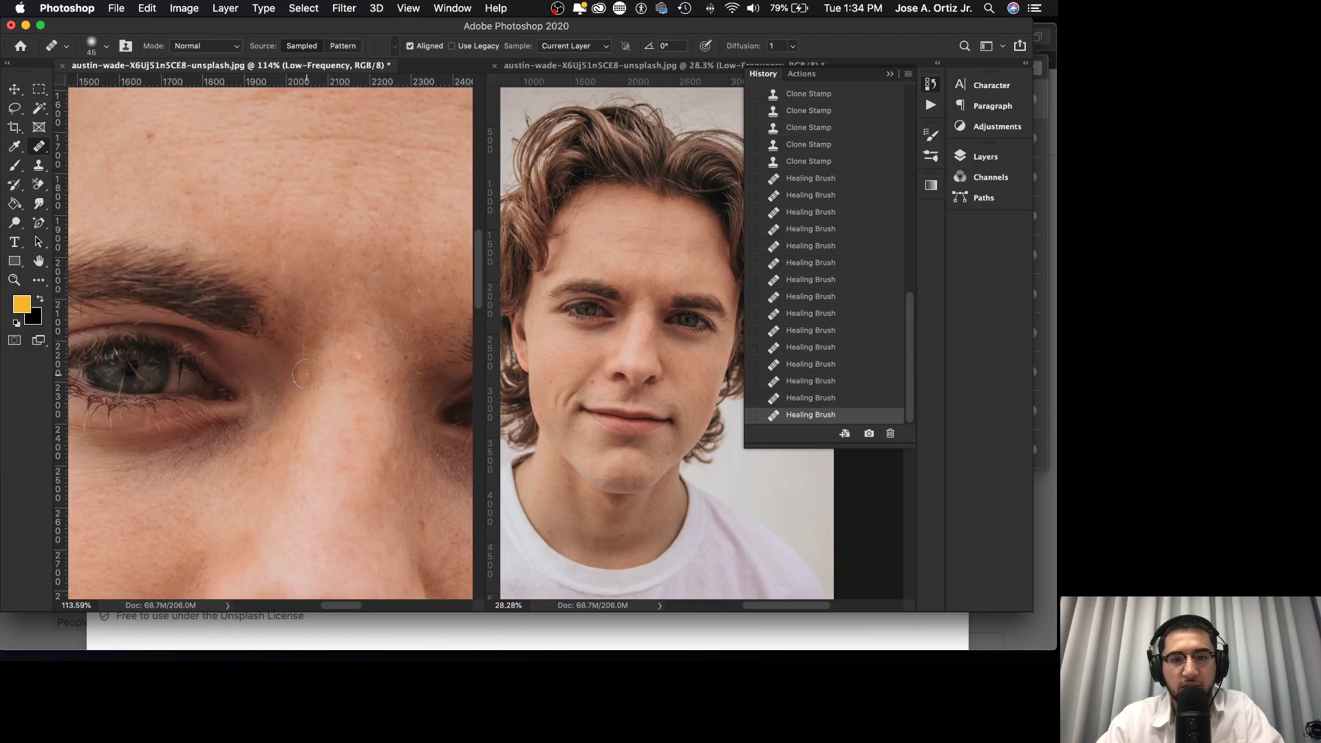
key("super+z")
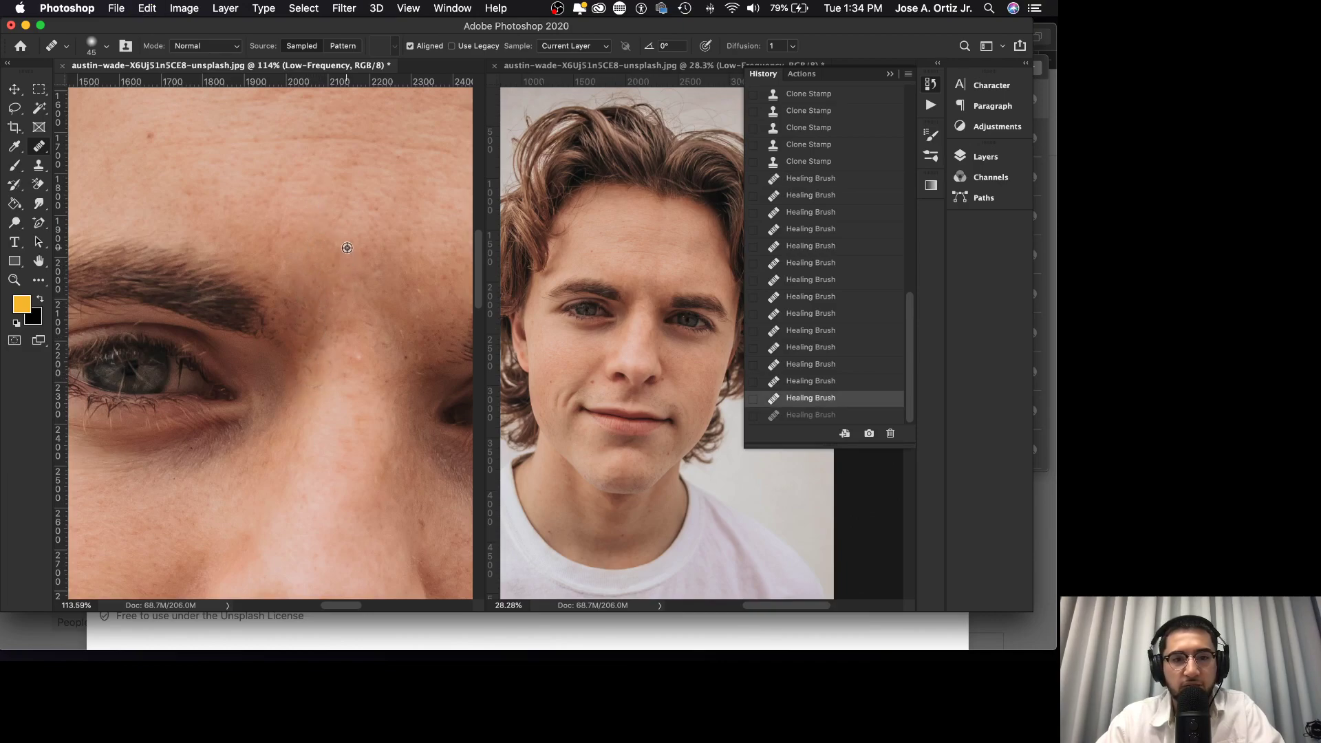
key("super+shift+z")
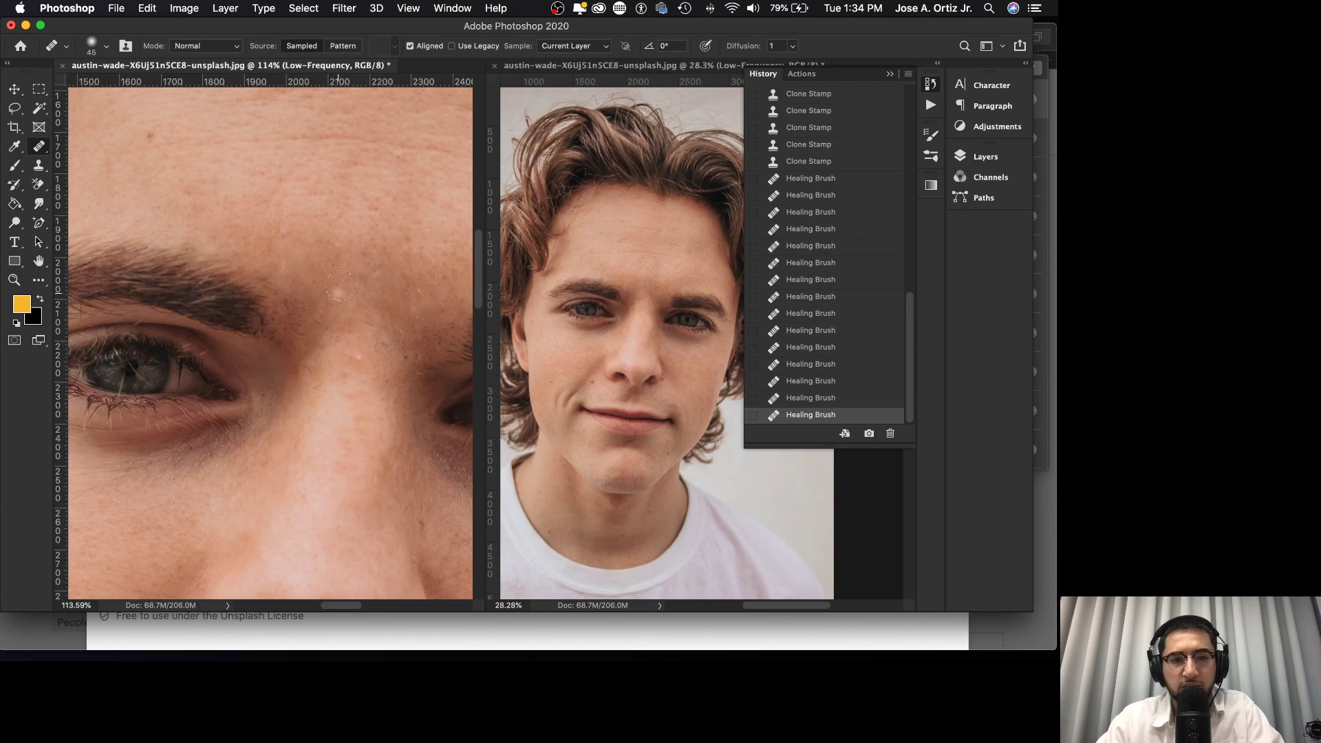
- Try healing the shadow between the left-hand eye and the nose bridge from two sample points, undoing each stroke
left_click(342, 288, "alt")
left_click(280, 388)
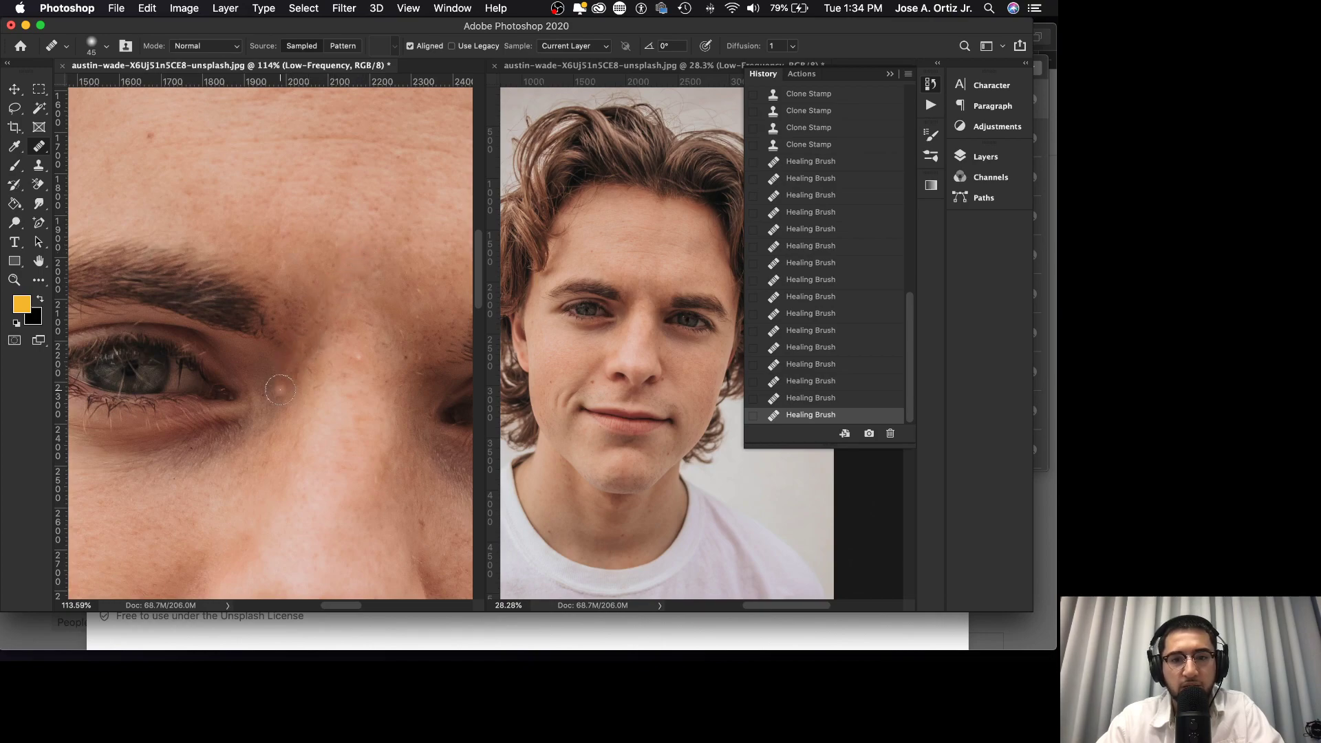
key("super+z")
left_click(357, 217, "alt")
left_click_drag(301, 321, 298, 356)
key("super+z")
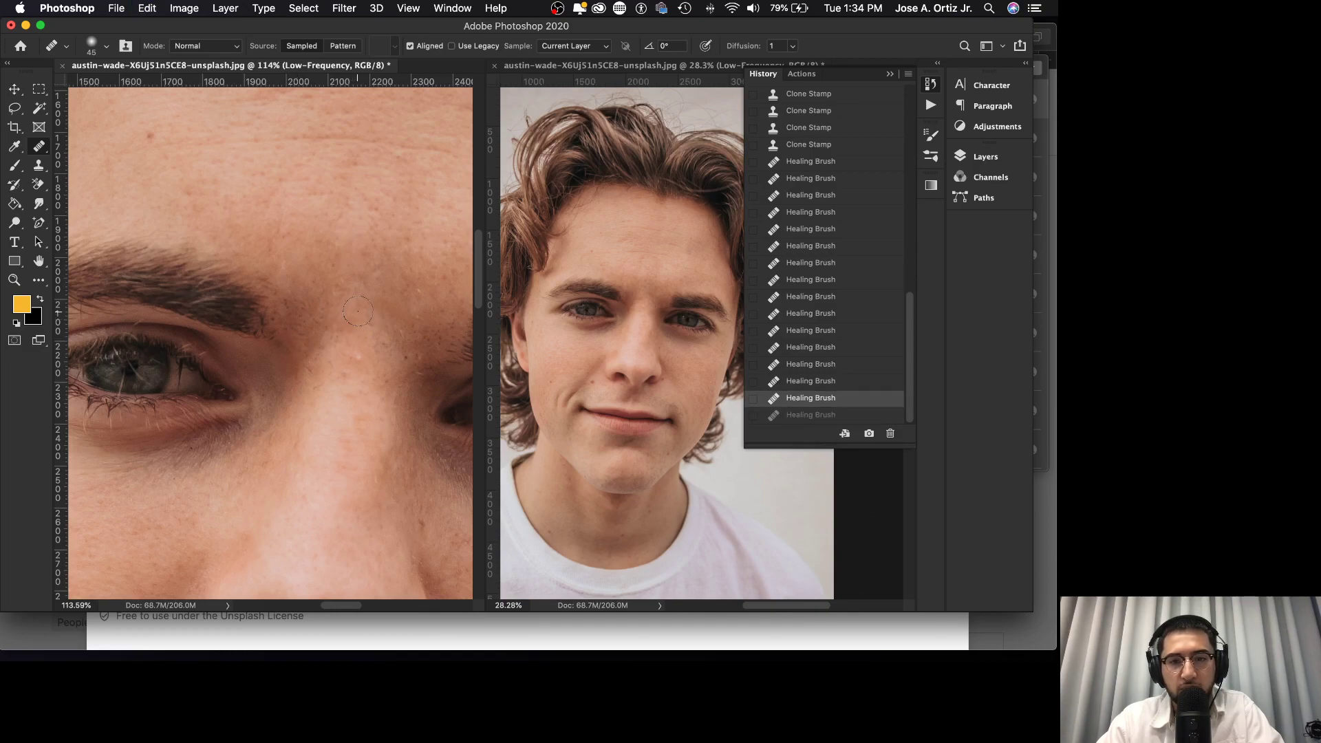
- Heal the shadow from the inner left-hand eyebrow down the side of the nose bridge on the Low-Frequency layer
left_click(294, 377)
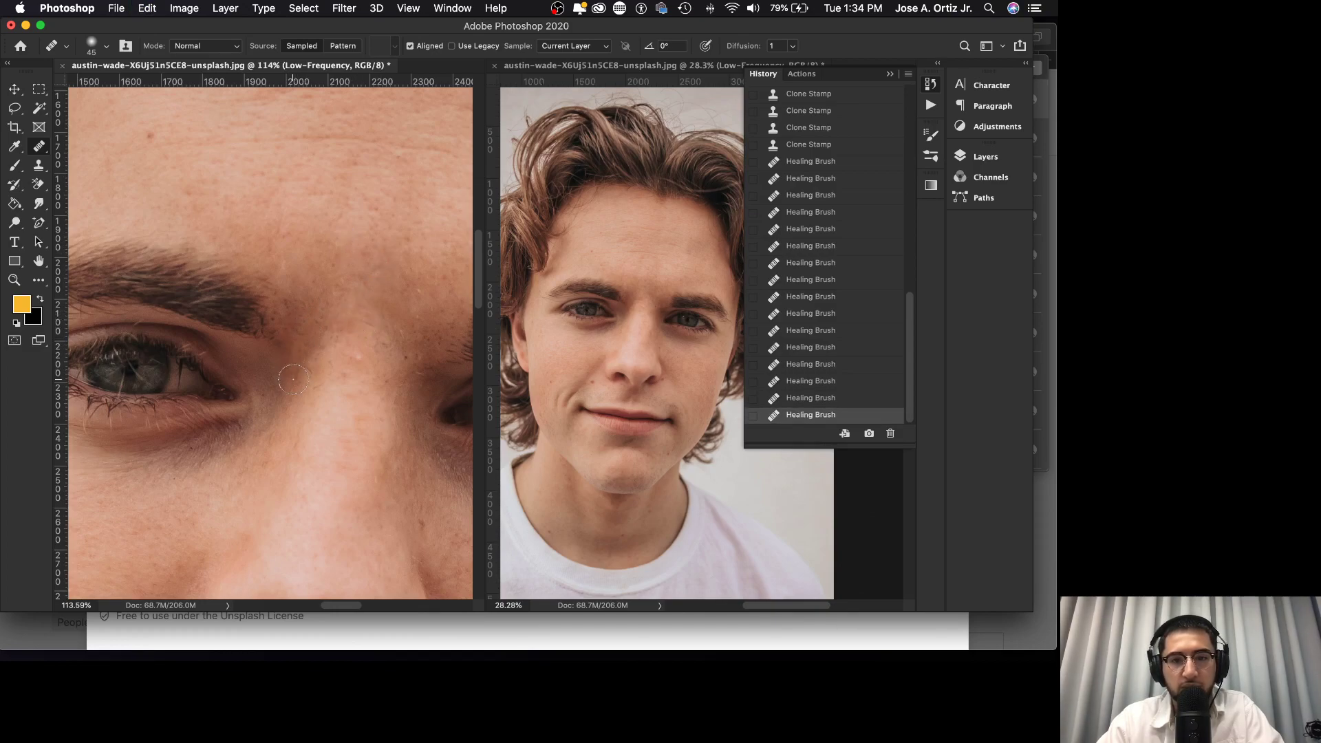
left_click_drag(333, 324, 290, 362)
left_click(375, 225, "alt")
mouse_move(285, 291)
left_mouse_down()
mouse_move(303, 339)
mouse_move(290, 382)
mouse_move(296, 340)
left_mouse_up()
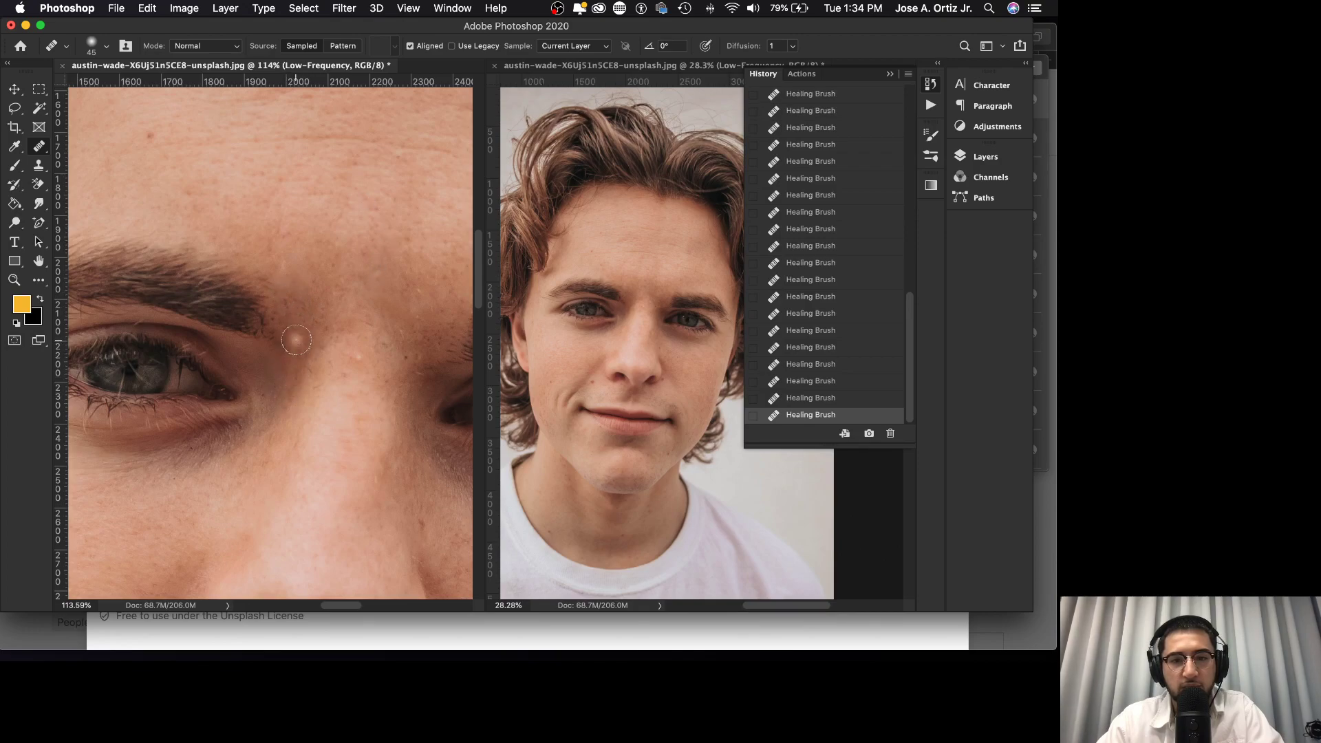
mouse_move(293, 386)
left_mouse_down()
mouse_move(303, 342)
mouse_move(299, 390)
mouse_move(296, 353)
mouse_move(323, 329)
mouse_move(309, 362)
mouse_move(293, 333)
mouse_move(283, 391)
left_mouse_up()
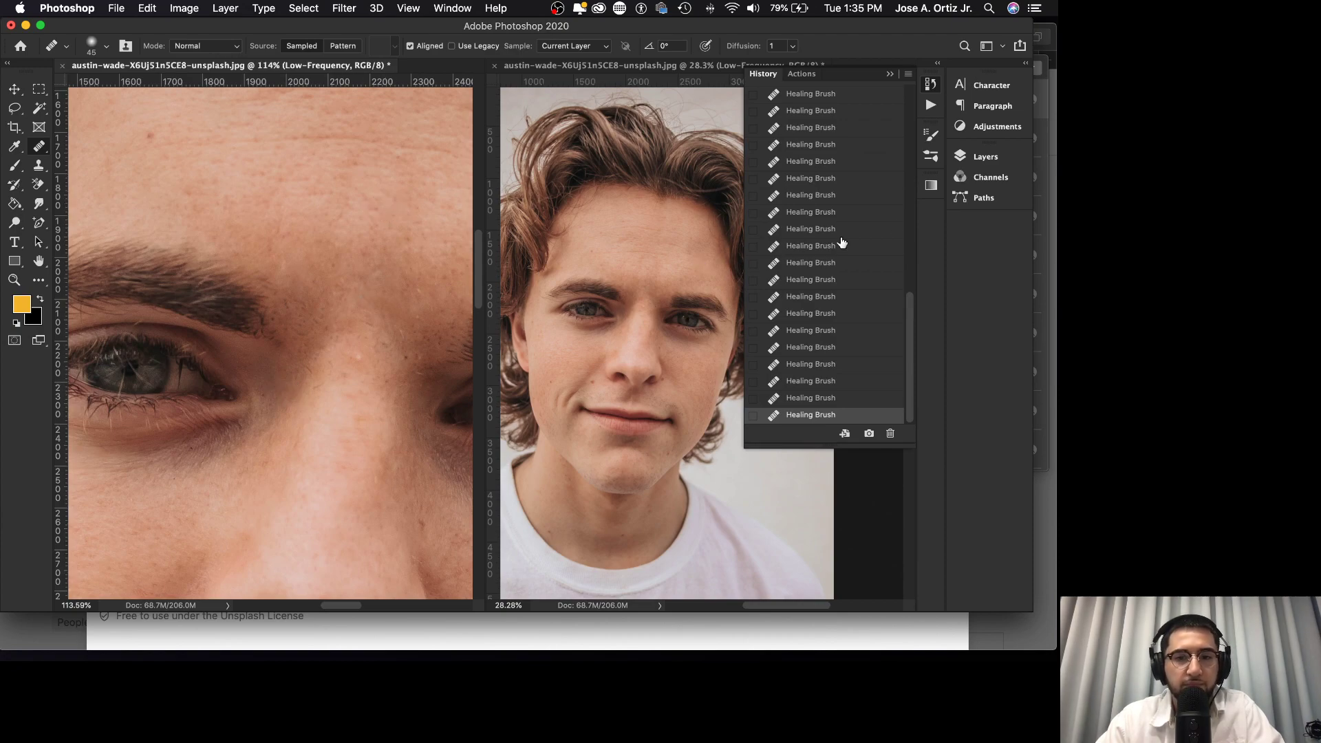
- Compare the eyebrow and nose-bridge healing with two earlier Healing Brush history states, returning to the latest state
left_click(829, 163)
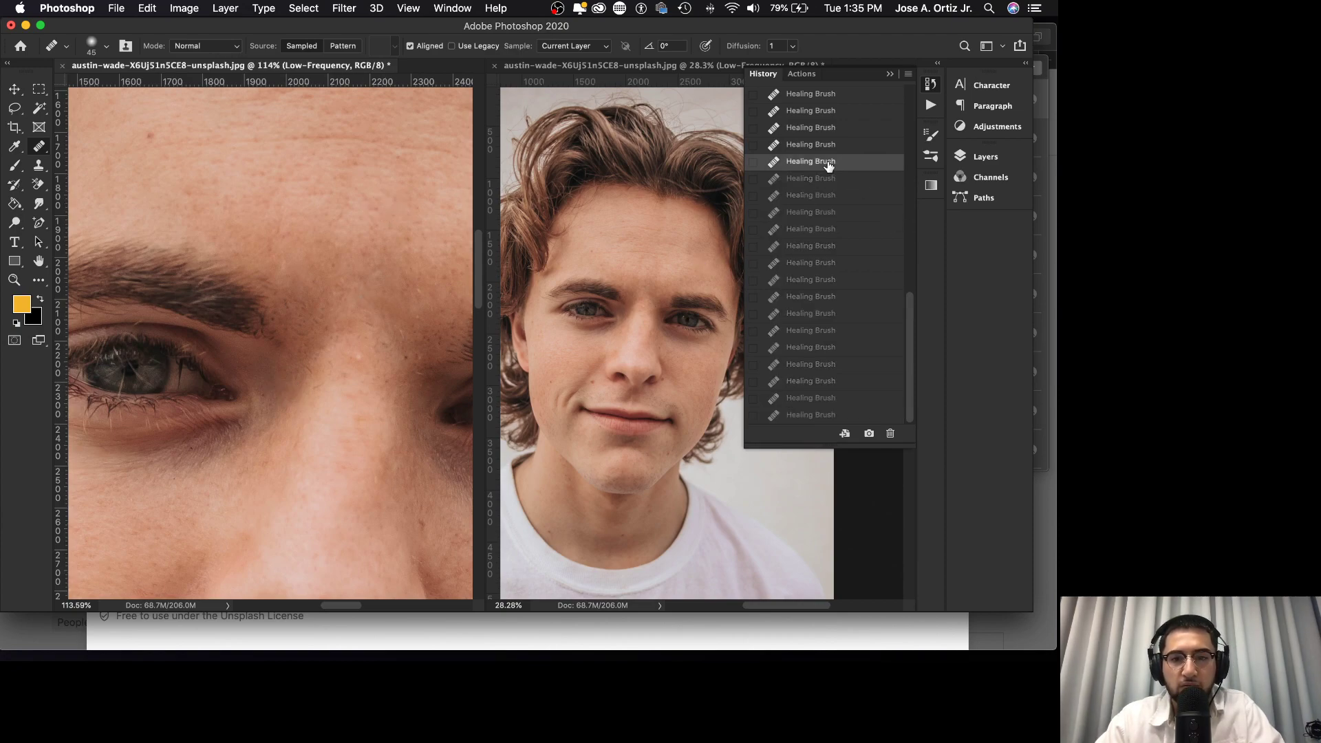
left_click(807, 415)
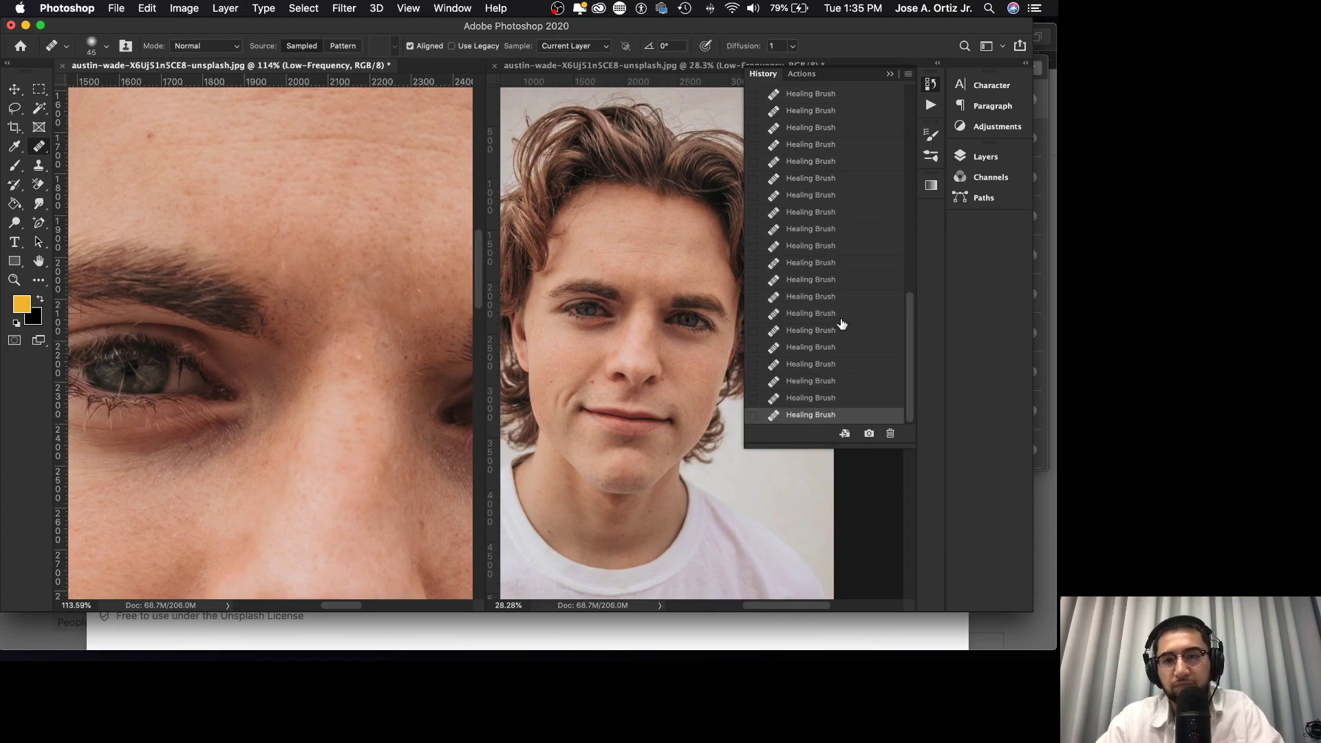
scroll(842, 323, "up", 2)
left_click(840, 132)
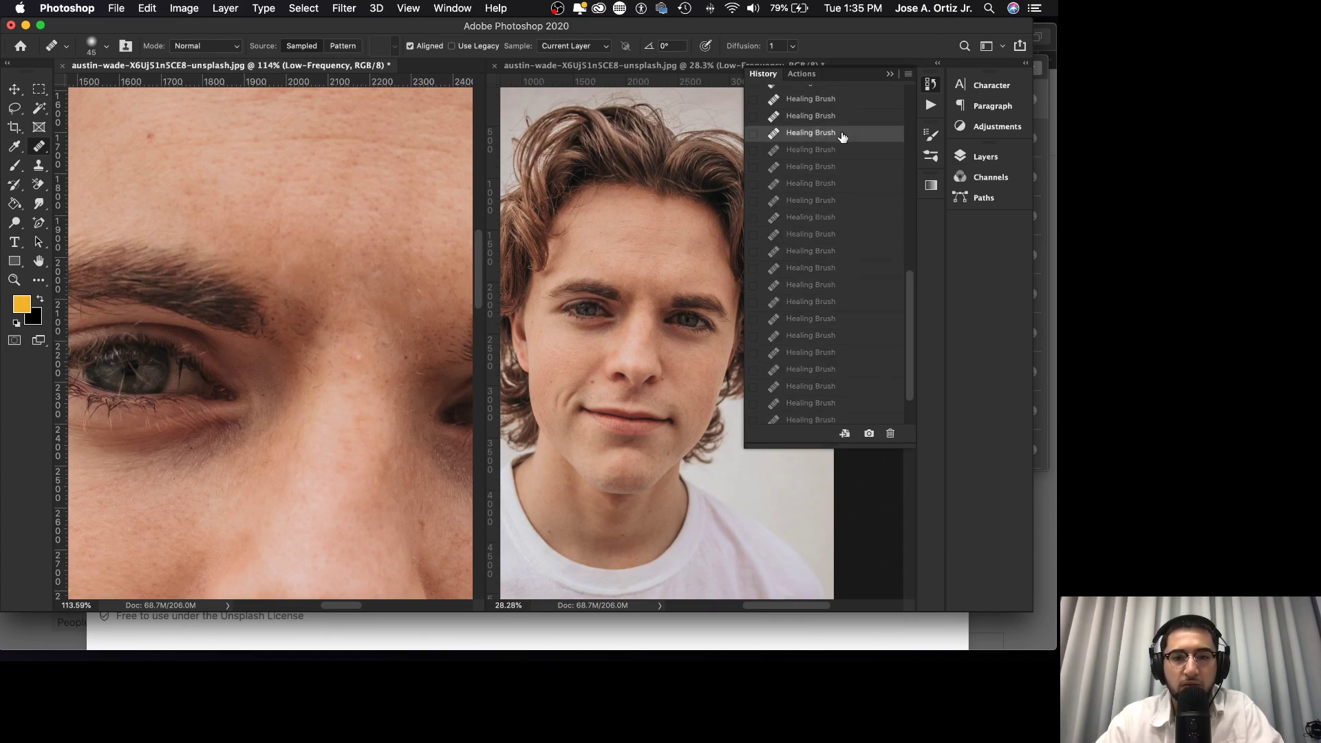
scroll(813, 415, "down", 2)
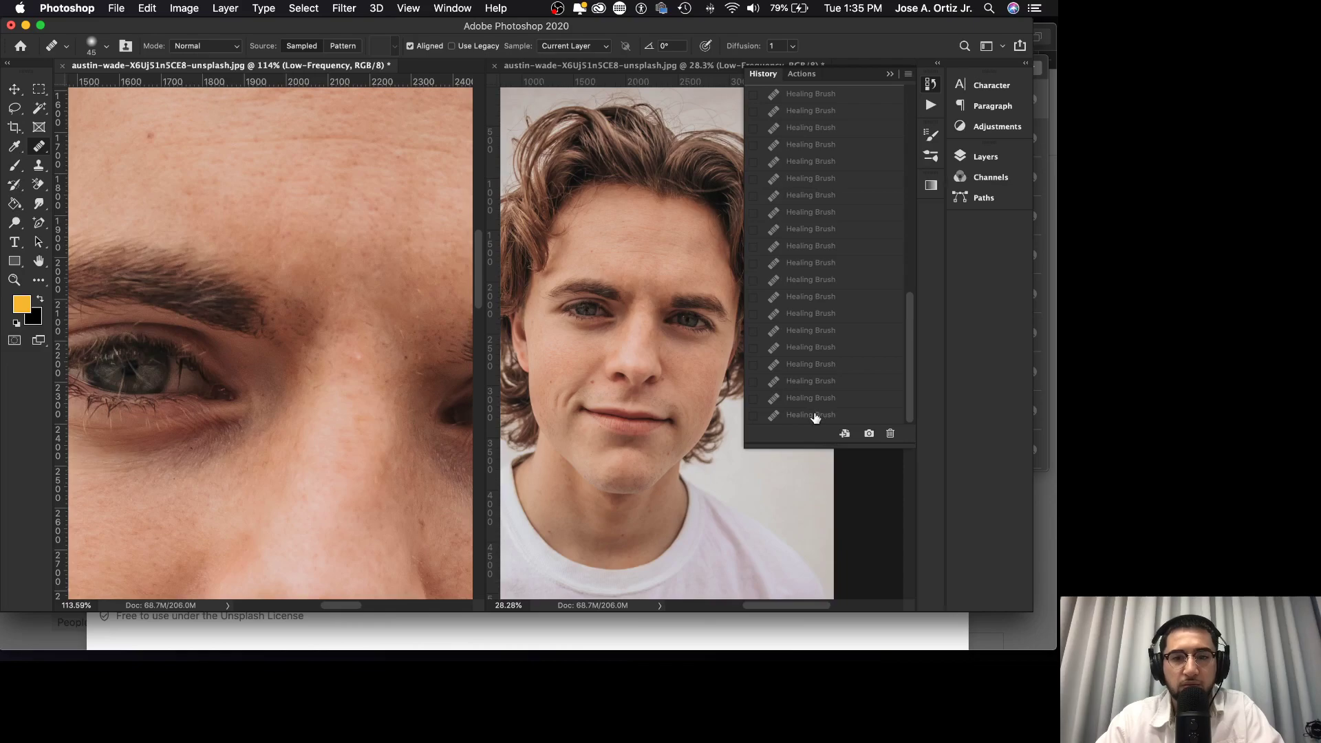
left_click(814, 416)
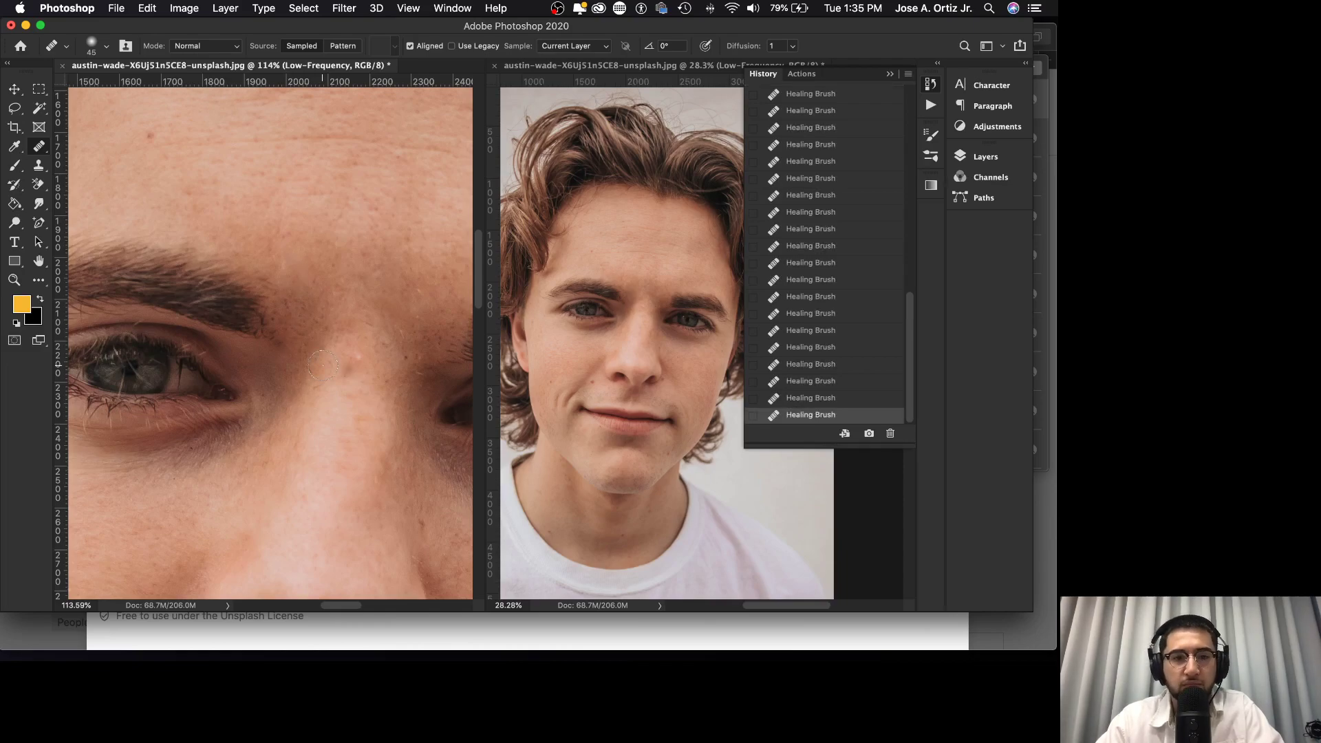
- Examine the whole retouched portrait at about 28% zoom alongside the second document window
key("z")
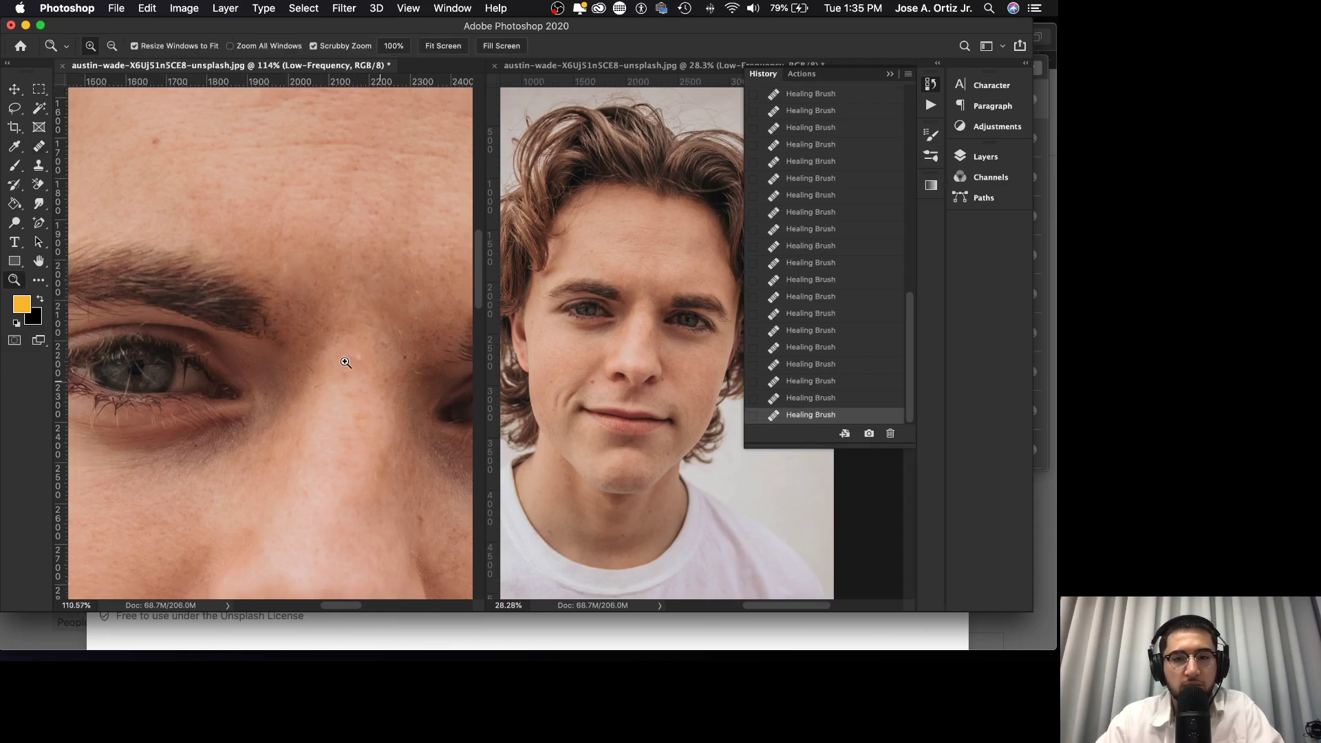
scroll(350, 363, "down", 10)
scroll(349, 392, "down", 2)
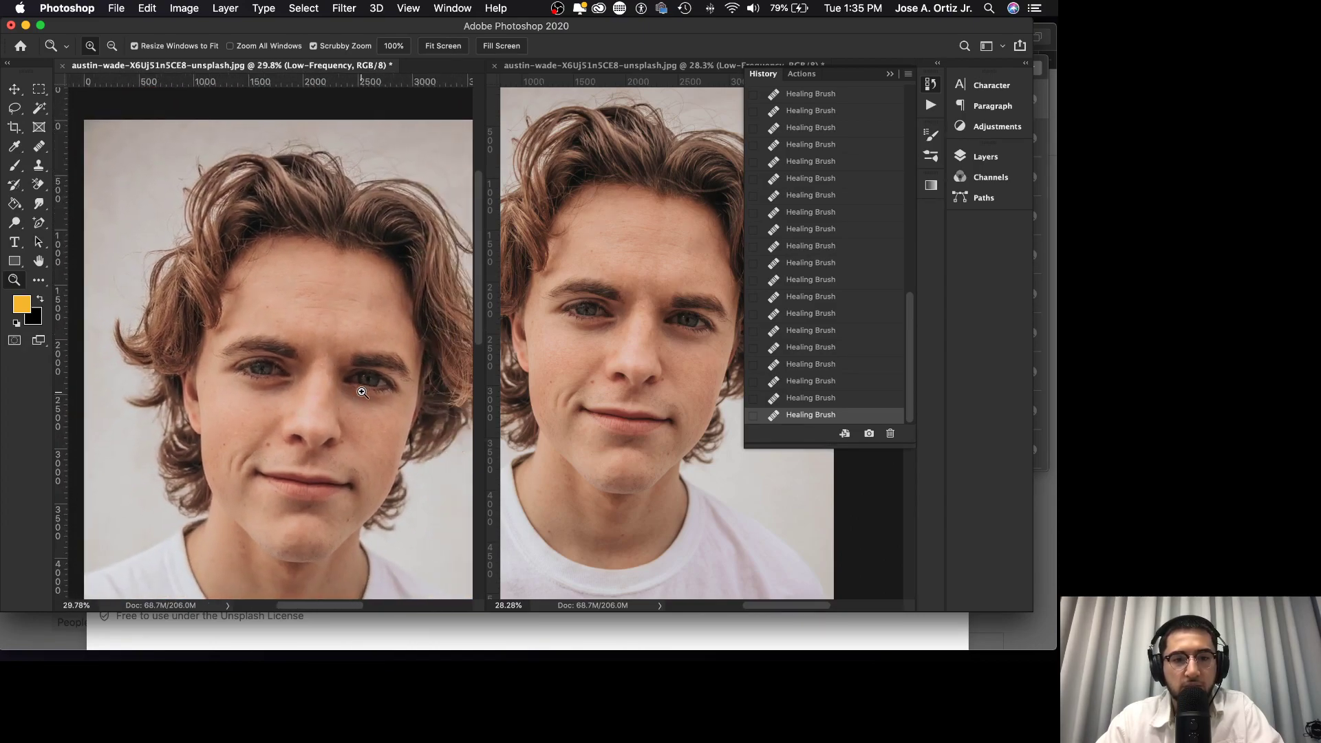
scroll(360, 394, "down", 2)
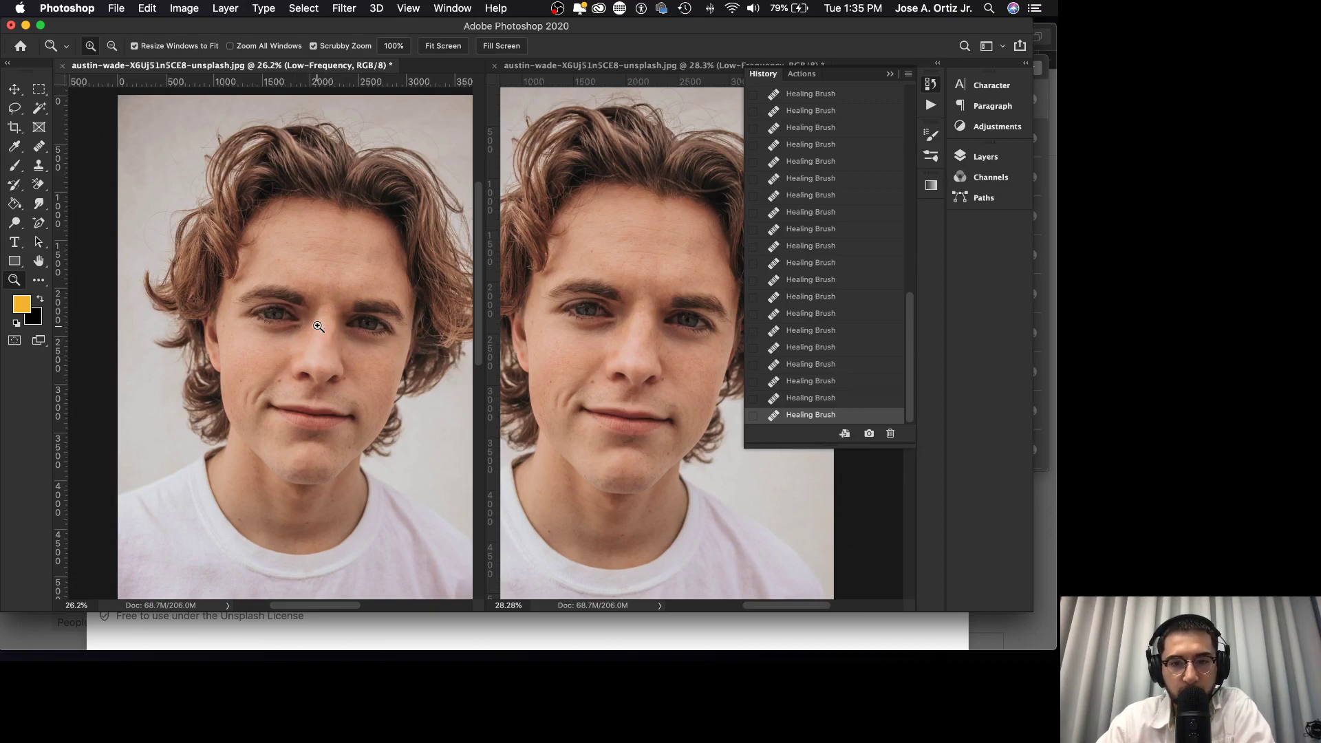
scroll(313, 327, "right", 3)
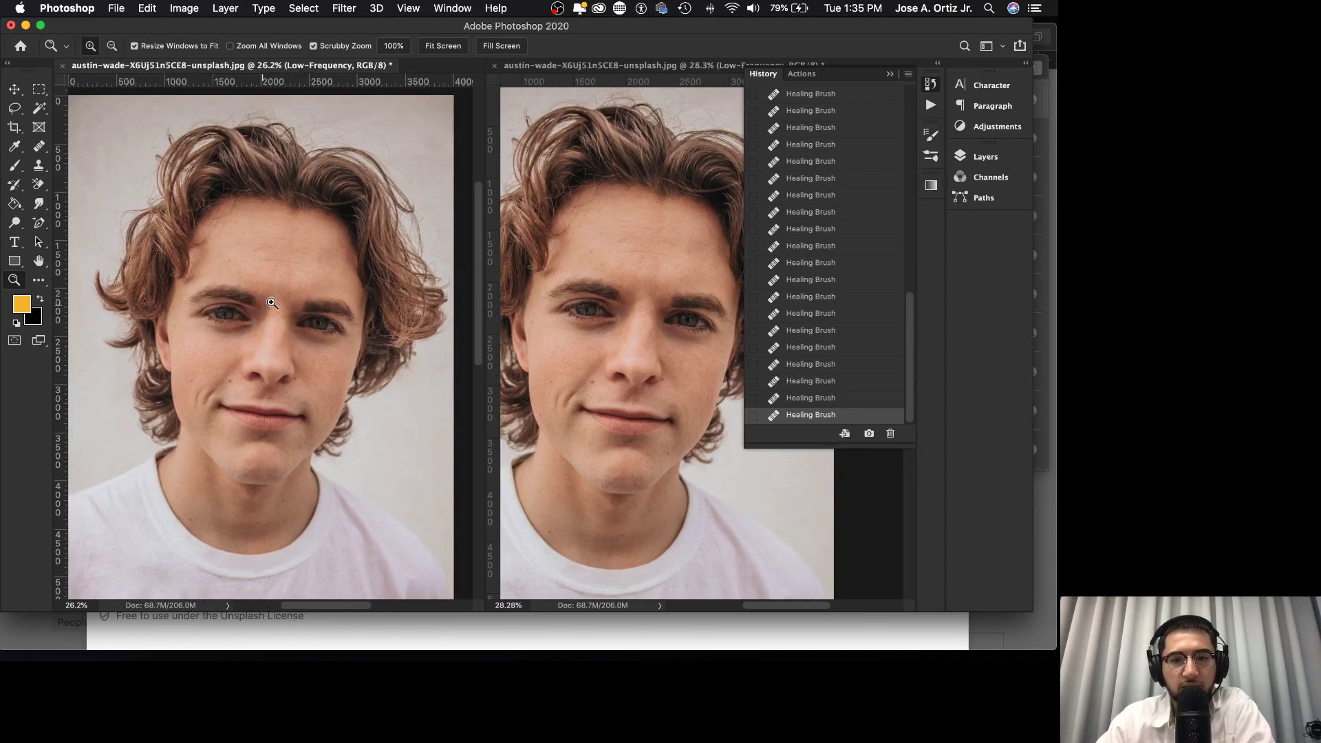
scroll(266, 306, "up", 2)
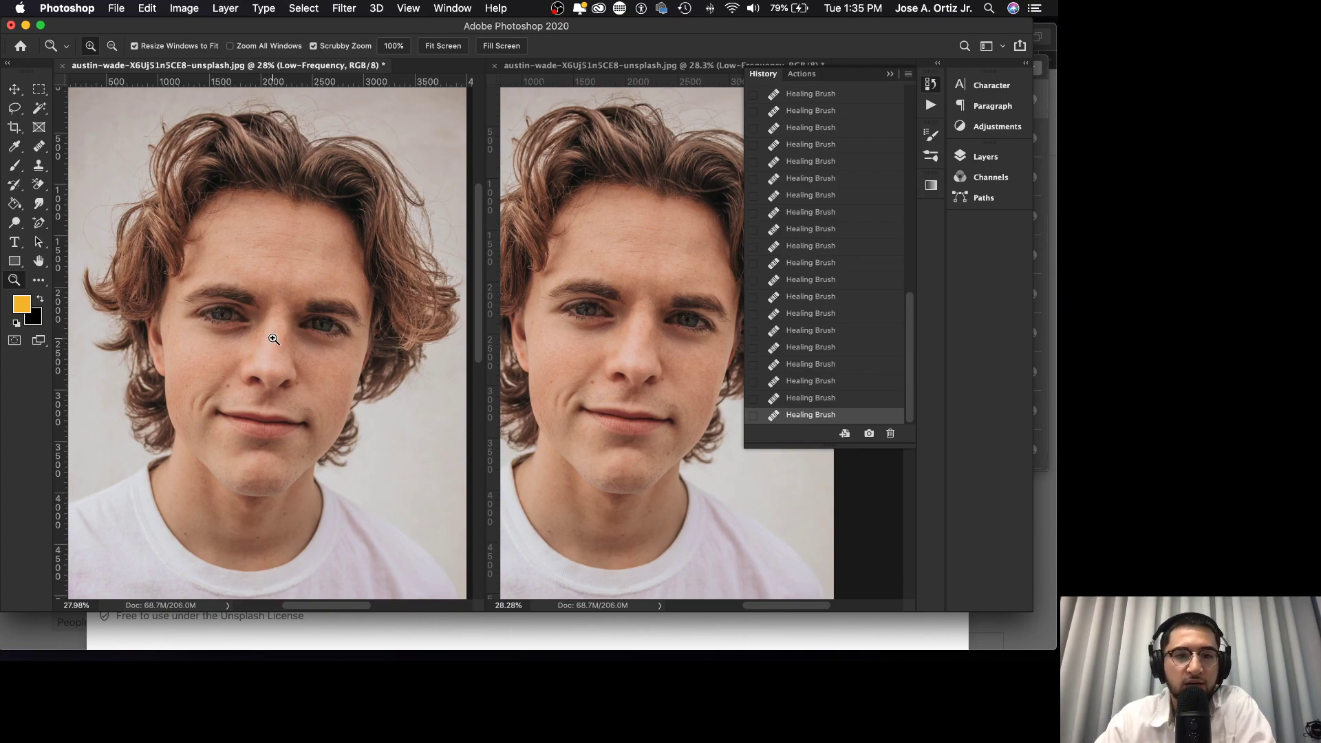
- Examine the retouched face at increasing zoom, from the forehead and nose to the skin under the left-hand eye
left_click(262, 292)
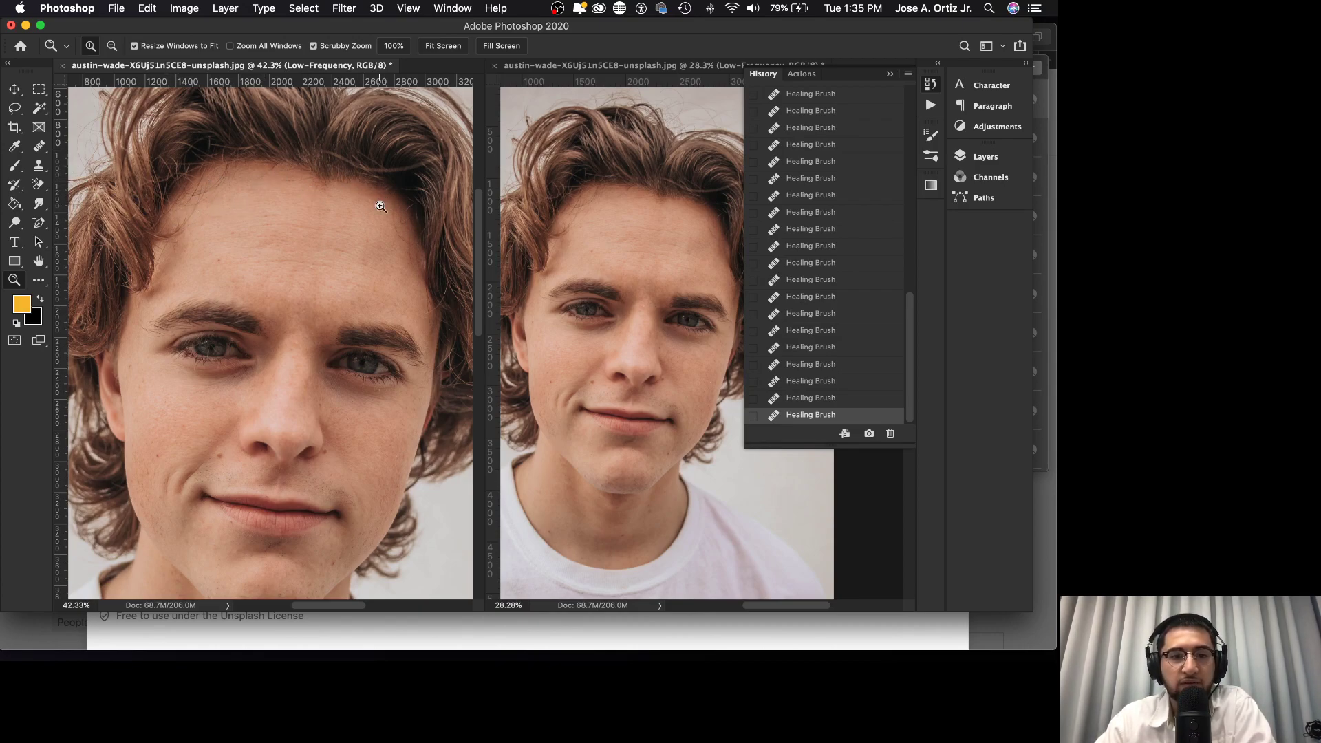
scroll(365, 244, "down", 5)
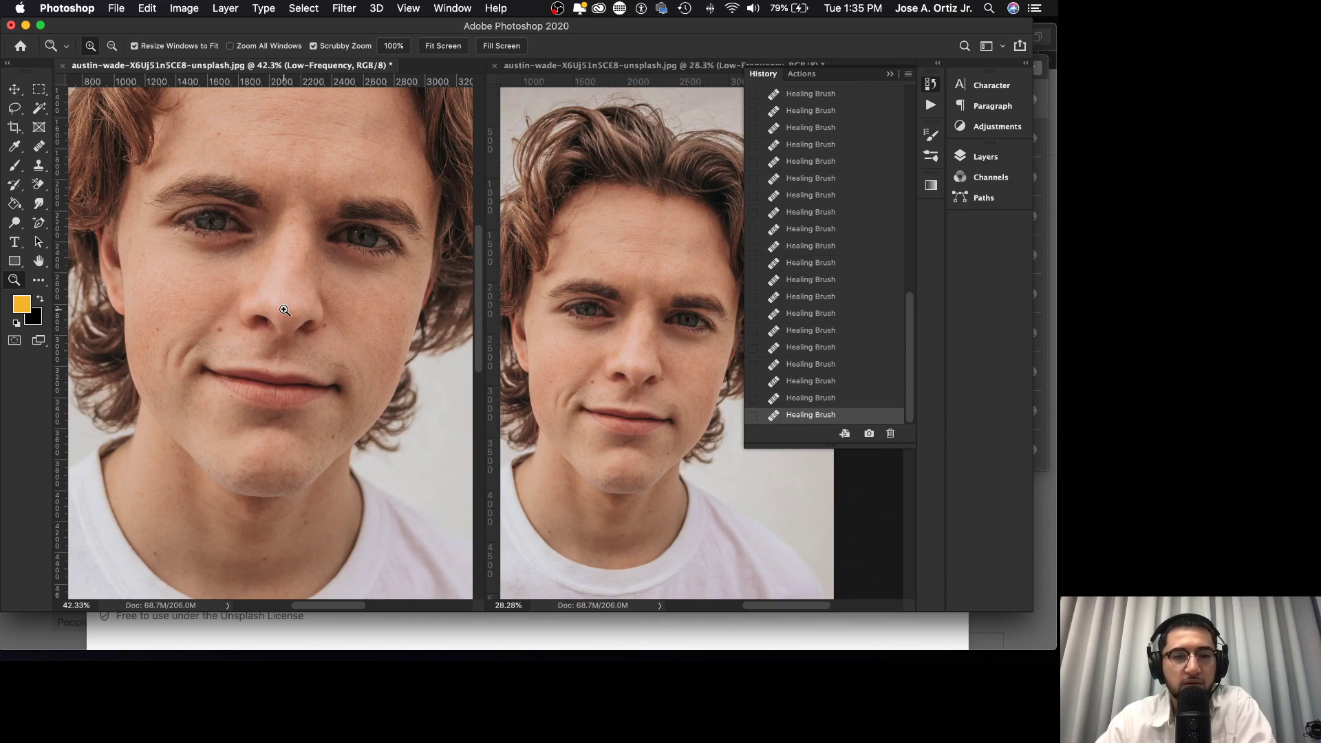
left_click_drag(209, 262, 279, 244)
scroll(305, 254, "right", 3)
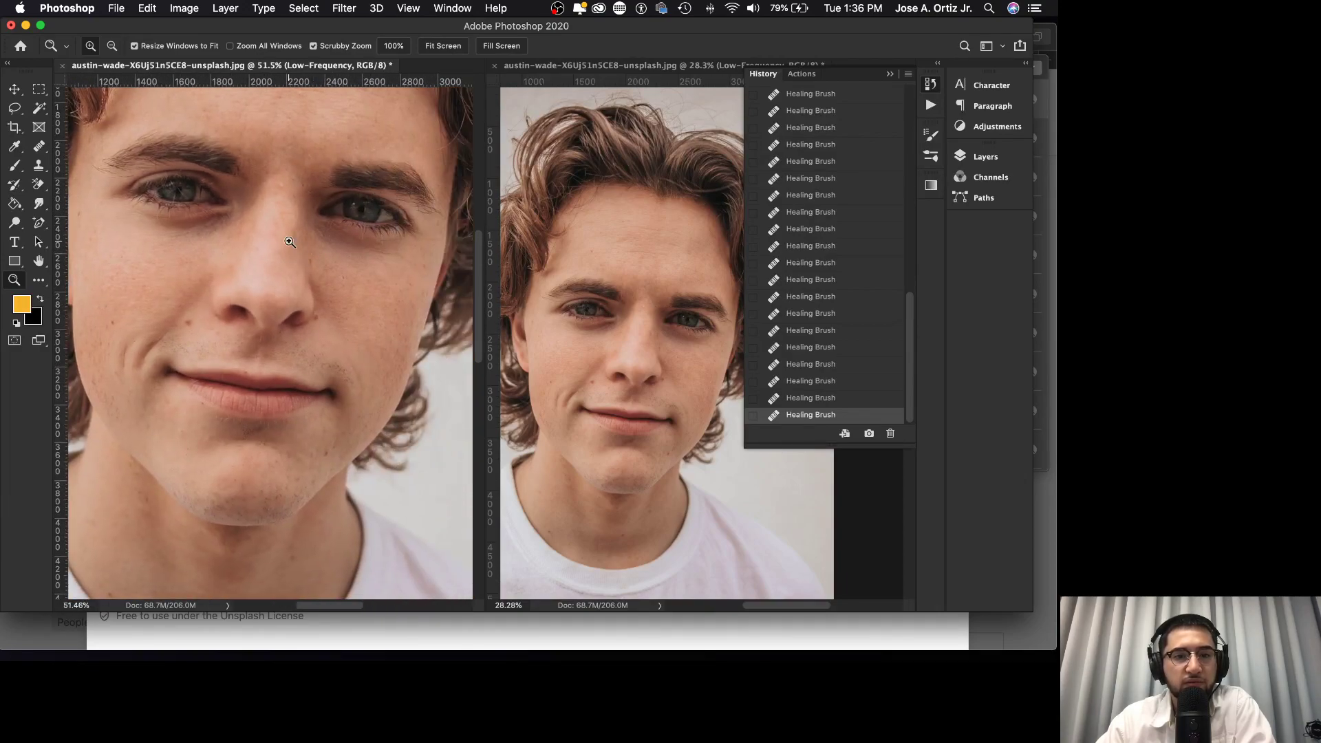
left_click_drag(207, 250, 215, 246)
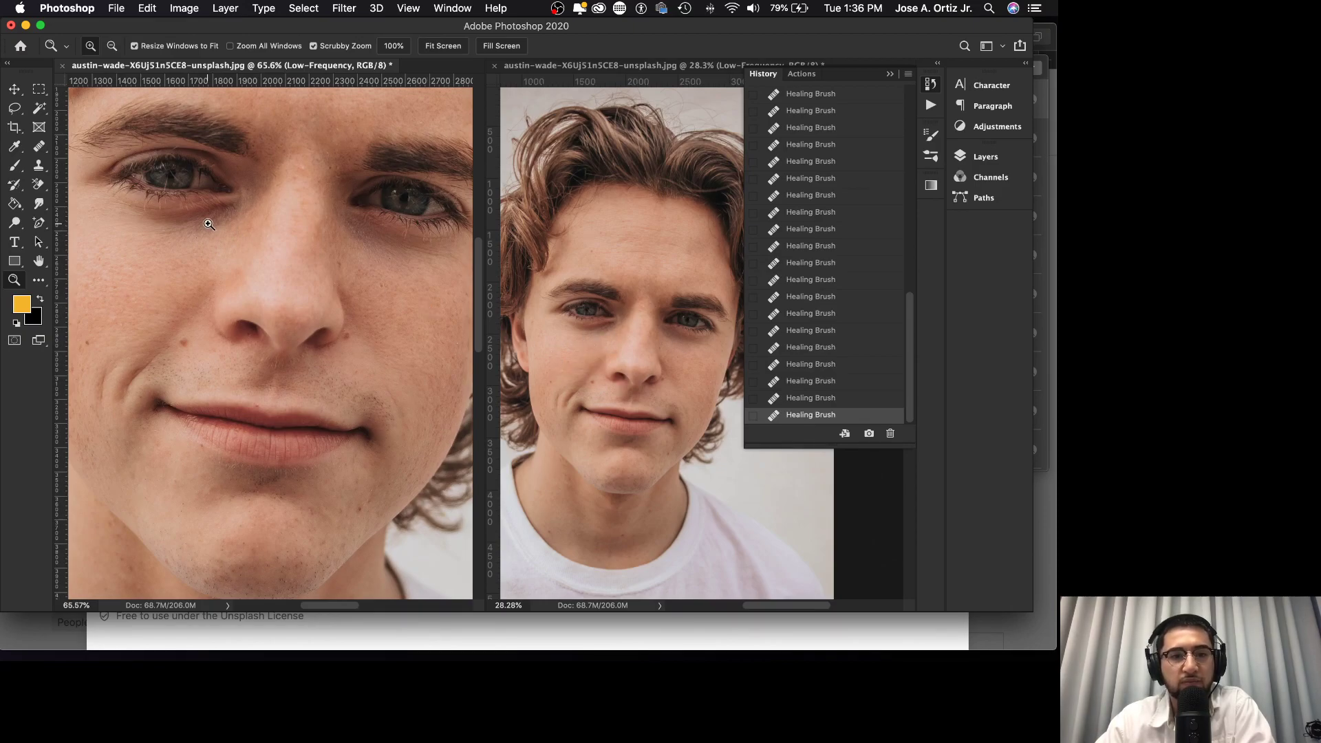
scroll(209, 224, "up", 3)
scroll(234, 227, "left", 2)
mouse_move(245, 258)
left_mouse_down()
mouse_move(269, 245)
mouse_move(261, 256)
left_mouse_up()
scroll(268, 245, "up", 3)
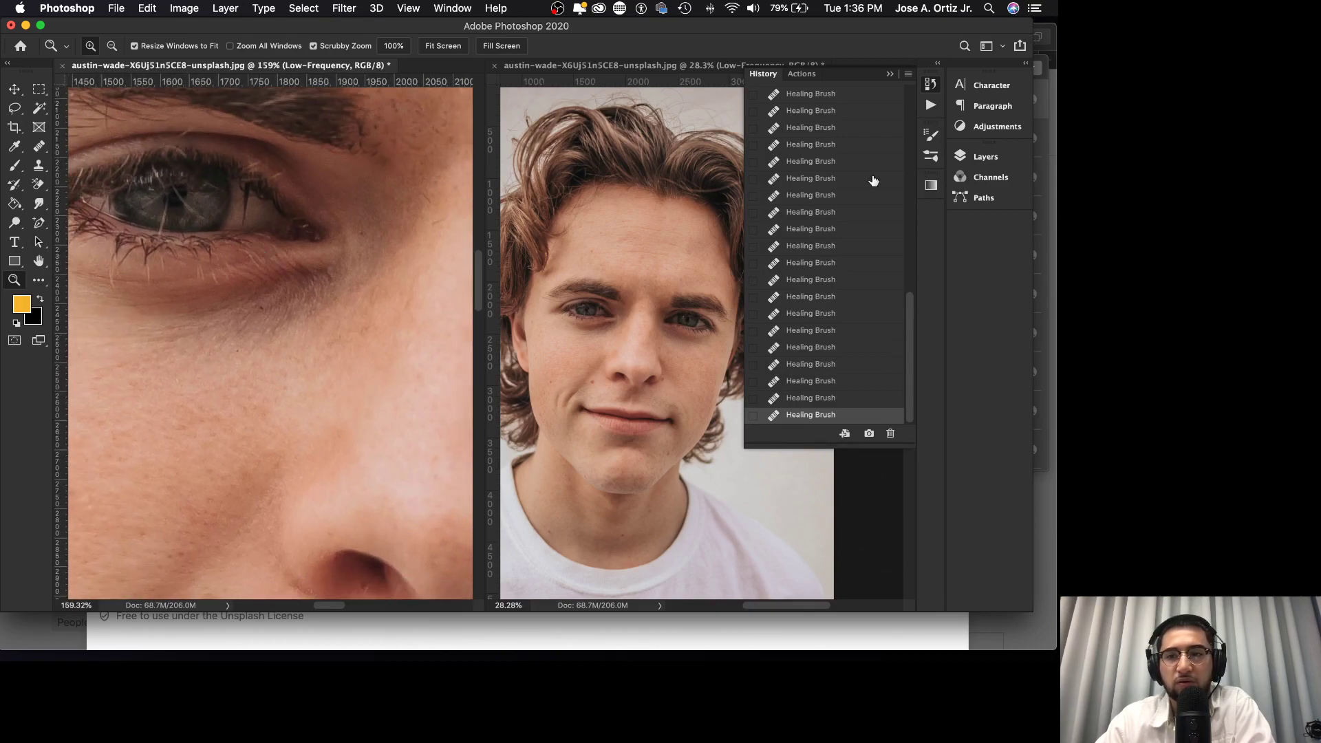
- Heal the shadow below the inner corner of the left-hand eye with the Healing Brush on the Low-Frequency layer
left_click(997, 156)
left_click(920, 145)
left_click(38, 146)
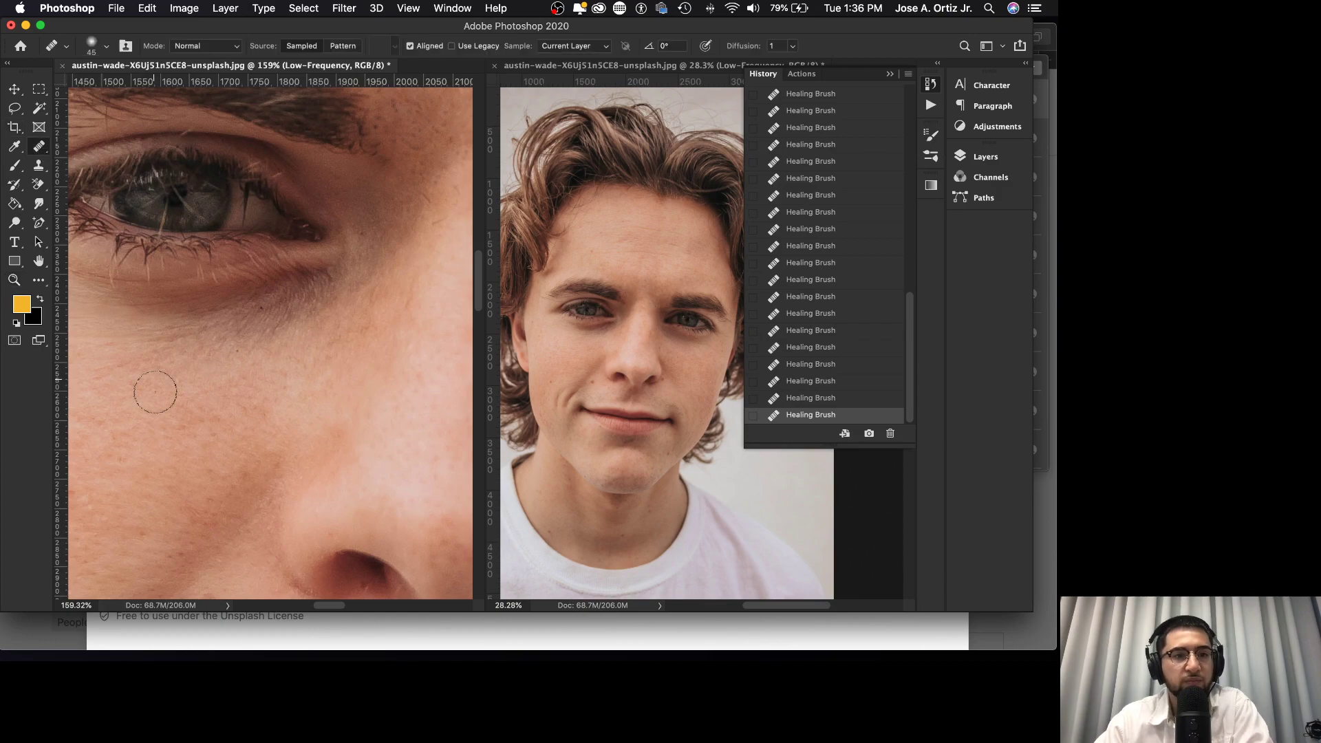
left_click(202, 369)
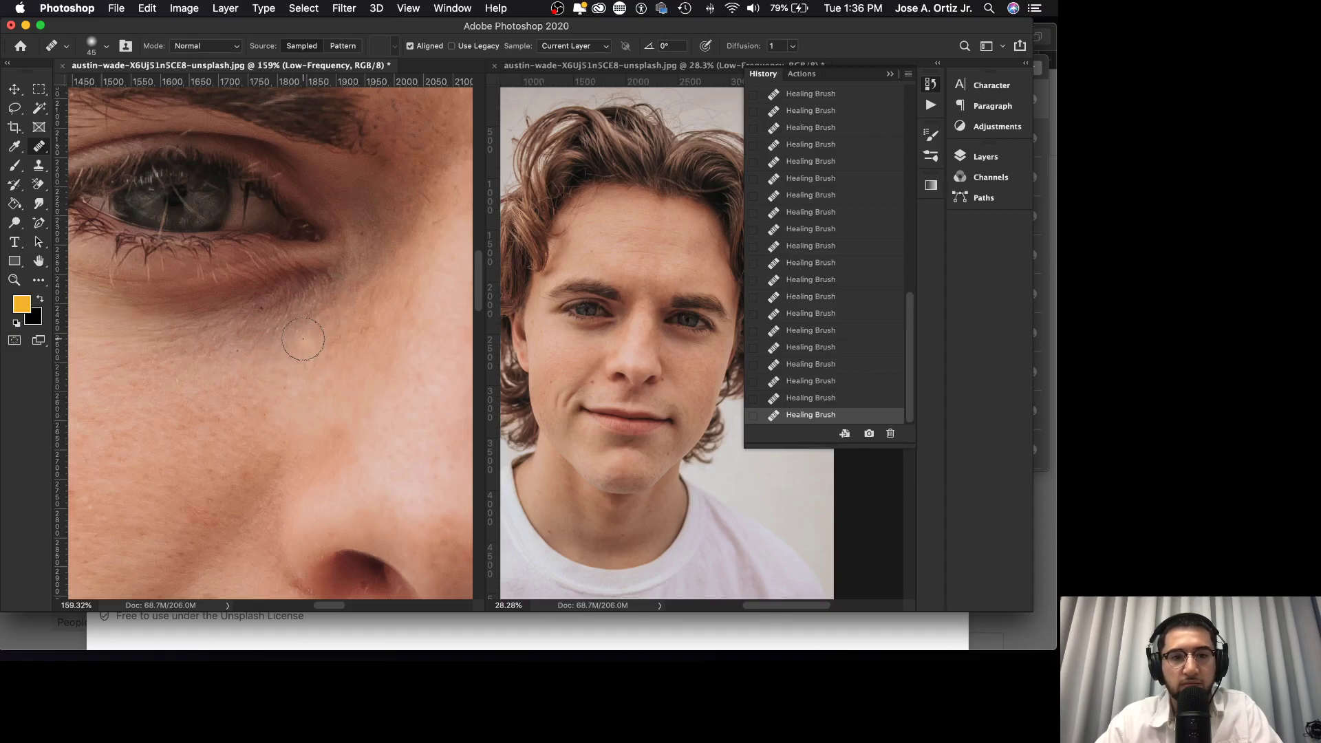
left_click_drag(334, 303, 362, 277)
- Heal the dark area under the left-hand eye from resampled upper-cheek tones, undoing the last stroke
left_click(248, 381, "alt")
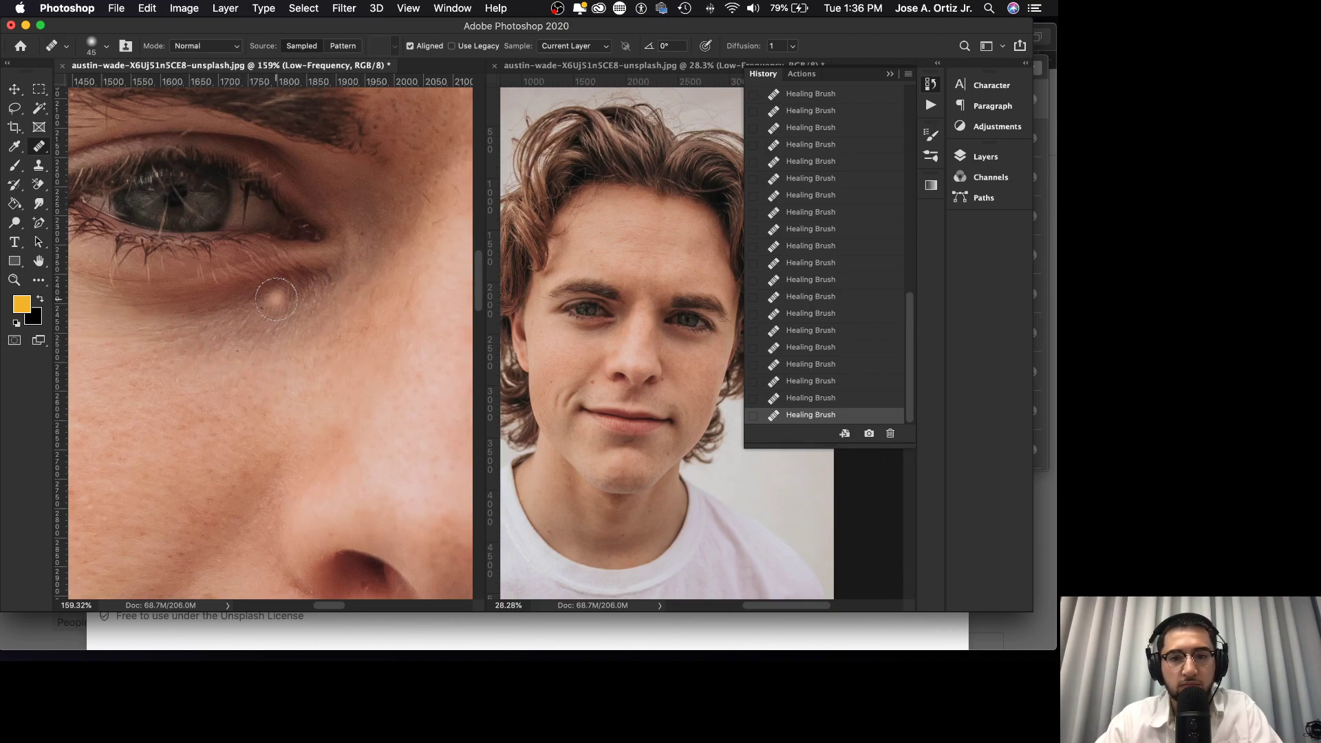
left_click(227, 398, "alt")
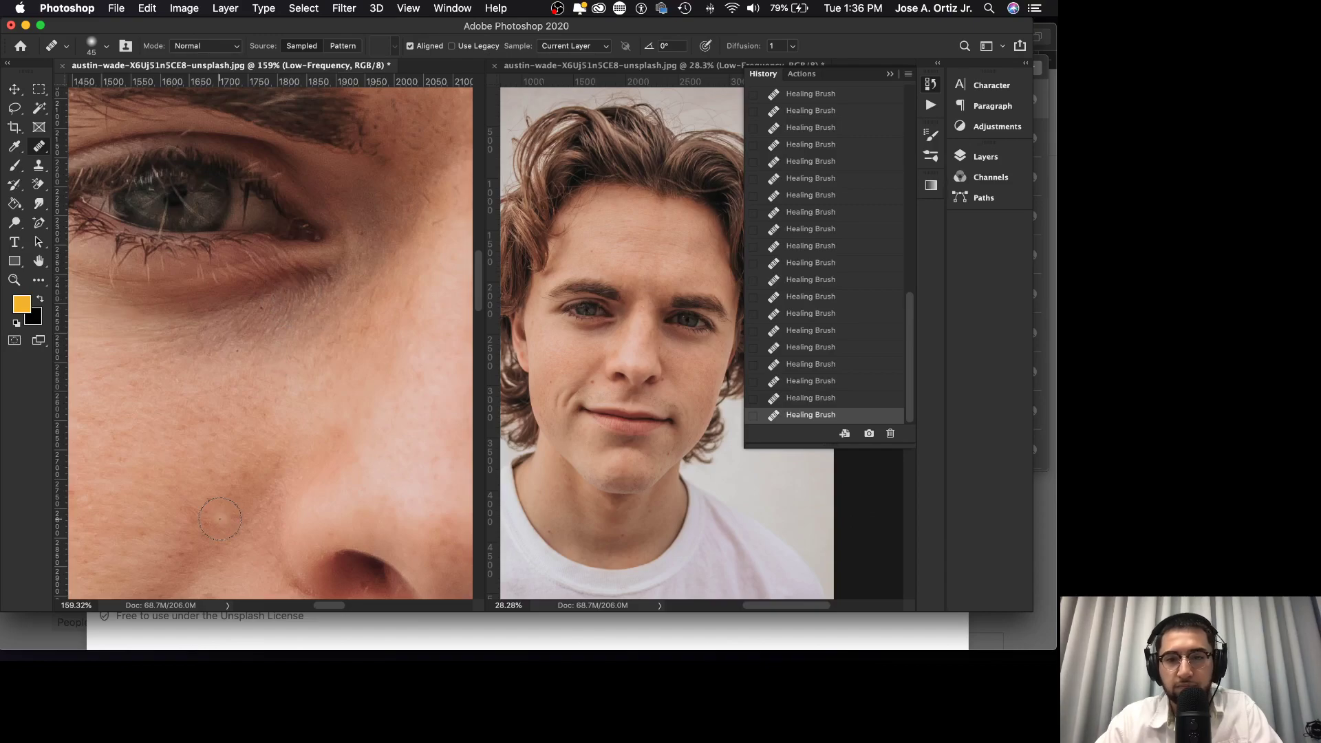
left_click(225, 384, "alt")
mouse_move(283, 292)
left_mouse_down()
mouse_move(345, 271)
mouse_move(323, 293)
mouse_move(242, 311)
mouse_move(235, 301)
mouse_move(303, 286)
left_mouse_up()
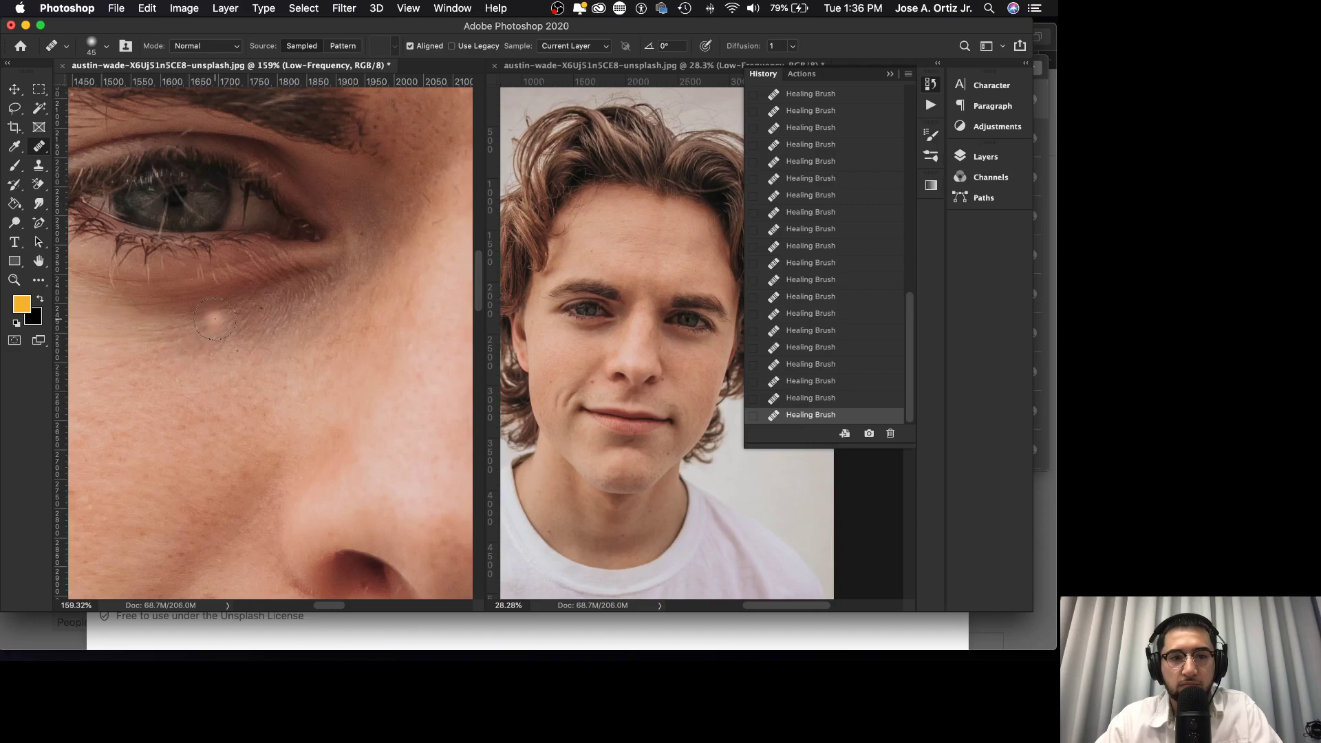
left_click_drag(184, 313, 264, 301)
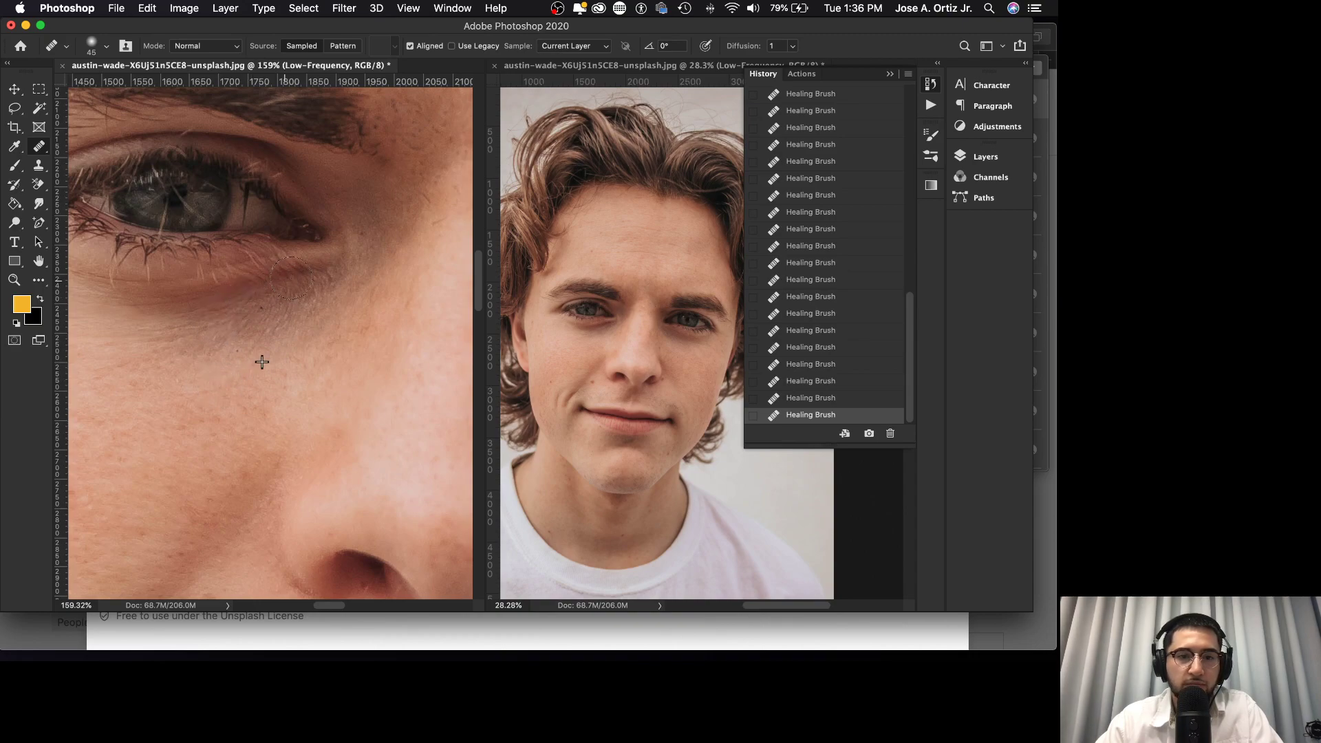
key("super+z")
- Even out the under-eye shadow from mid-lid to the inner corner with overlapping healing strokes, sampling skin just below it
left_click(230, 342, "alt")
mouse_move(242, 297)
left_mouse_down()
mouse_move(310, 276)
mouse_move(255, 303)
mouse_move(321, 276)
mouse_move(267, 321)
mouse_move(330, 275)
left_mouse_up()
left_click(243, 366, "alt")
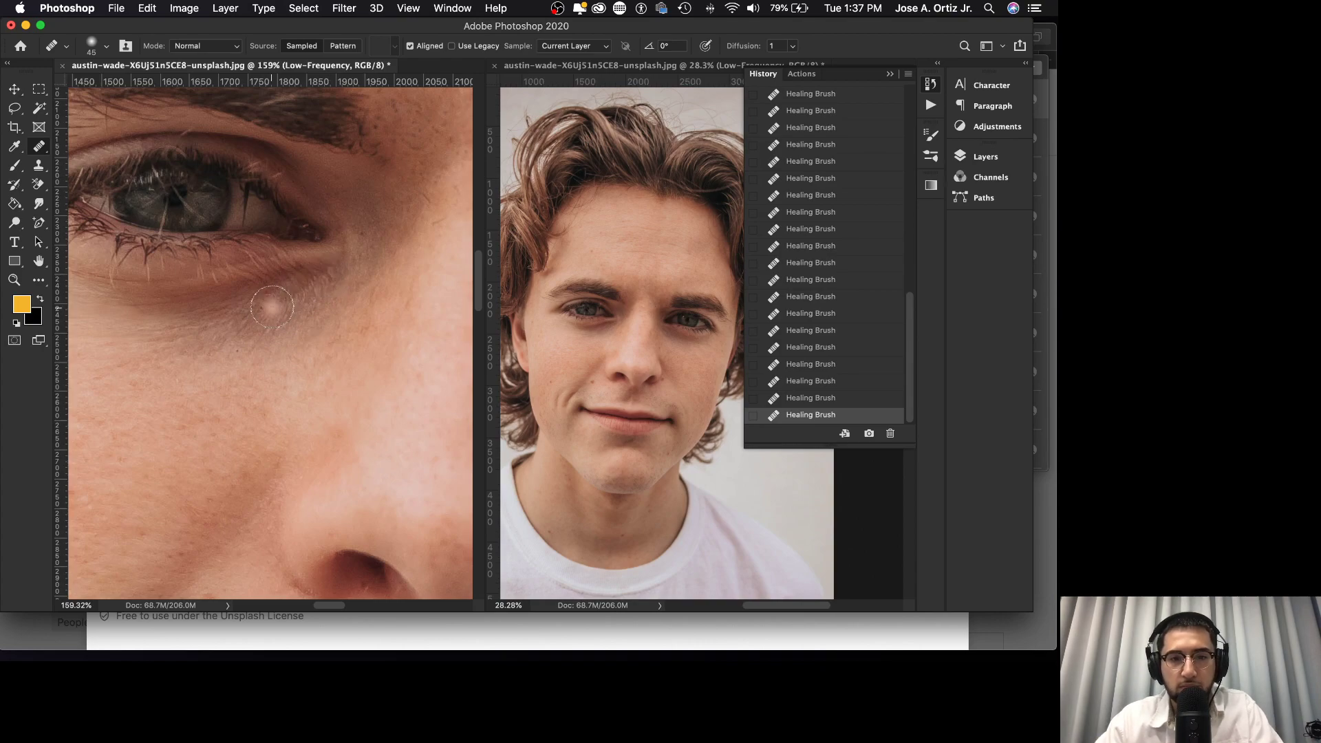
left_click_drag(245, 301, 335, 273)
mouse_move(246, 326)
left_mouse_down()
mouse_move(342, 271)
mouse_move(324, 303)
mouse_move(195, 327)
mouse_move(310, 280)
mouse_move(165, 323)
mouse_move(193, 294)
mouse_move(231, 288)
mouse_move(254, 303)
mouse_move(320, 273)
left_mouse_up()
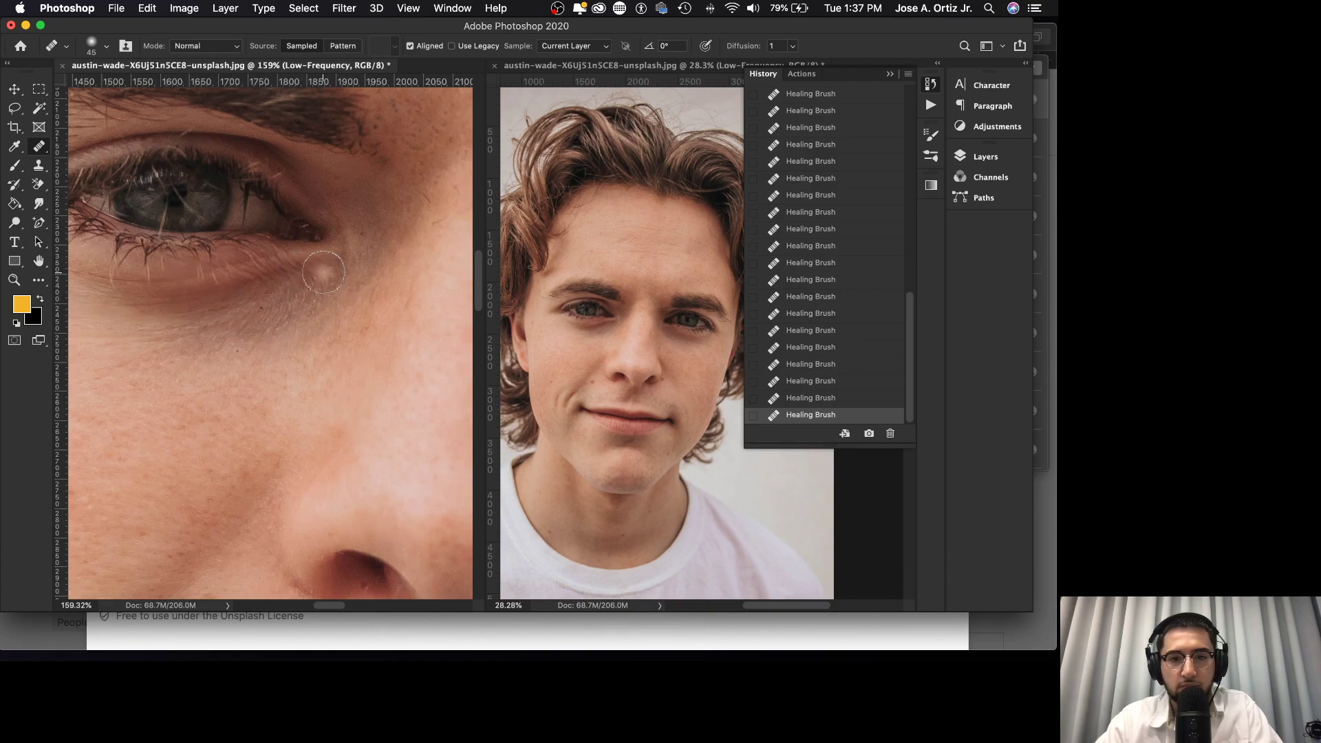
mouse_move(199, 310)
left_mouse_down()
mouse_move(313, 269)
mouse_move(290, 267)
mouse_move(342, 270)
left_mouse_up()
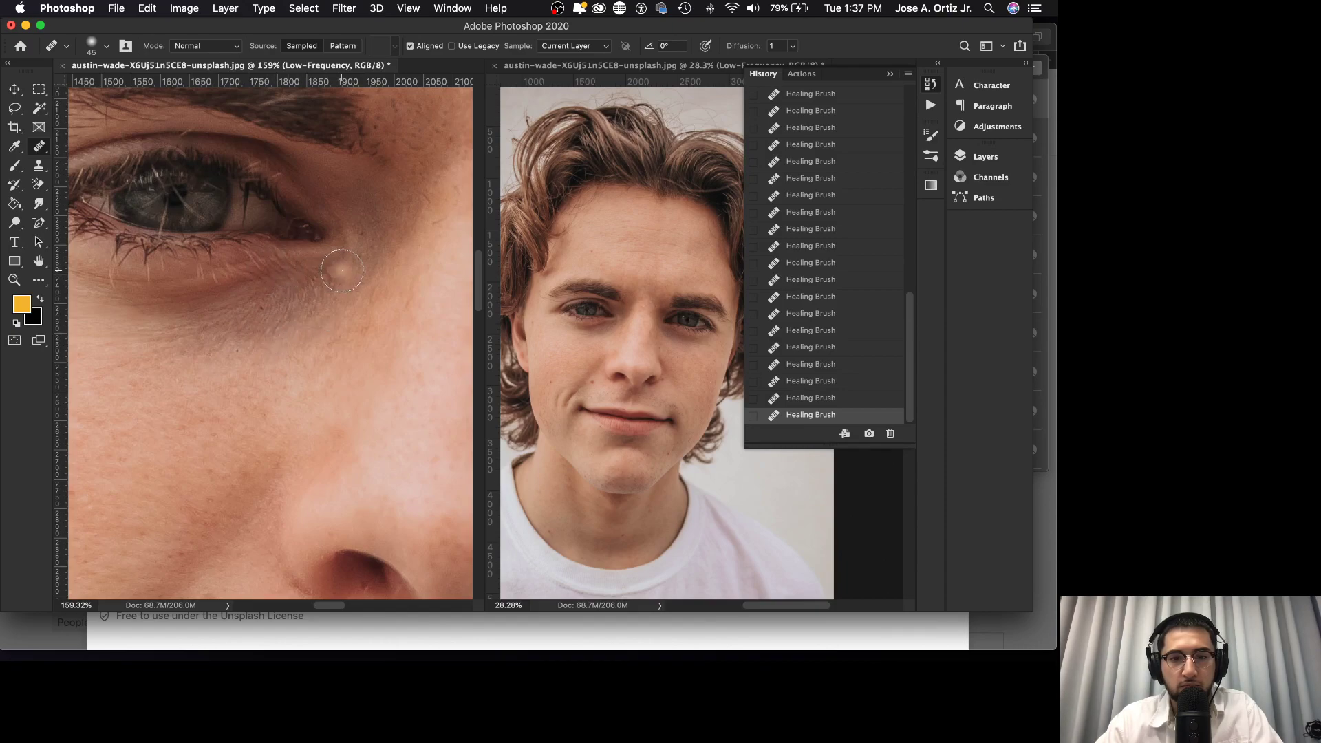
mouse_move(248, 295)
left_mouse_down()
mouse_move(113, 304)
mouse_move(168, 310)
left_mouse_up()
- Continue healing the middle of the under-eye shadow, resample the cheek, and undo the last healing stroke
scroll(148, 308, "left", 2)
mouse_move(274, 304)
left_mouse_down()
mouse_move(128, 346)
mouse_move(284, 313)
mouse_move(182, 354)
mouse_move(301, 330)
left_mouse_up()
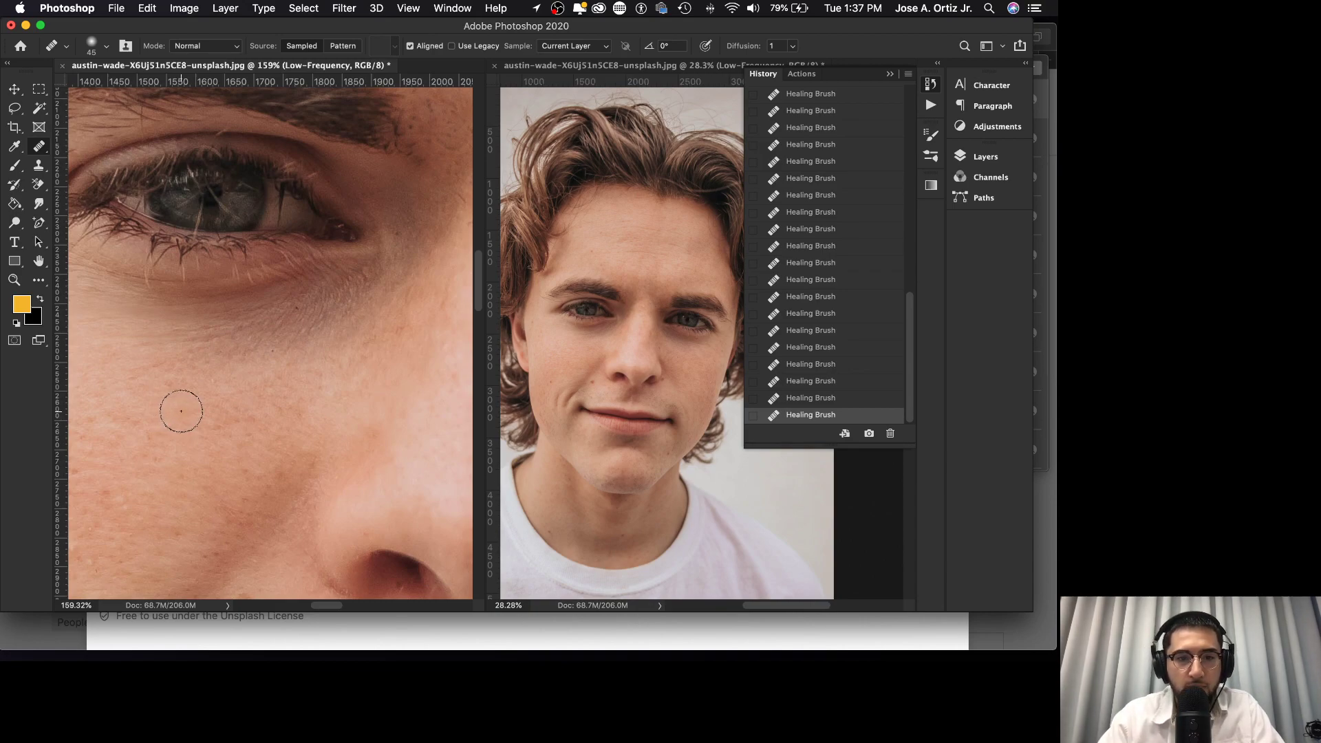
left_click(278, 371, "alt")
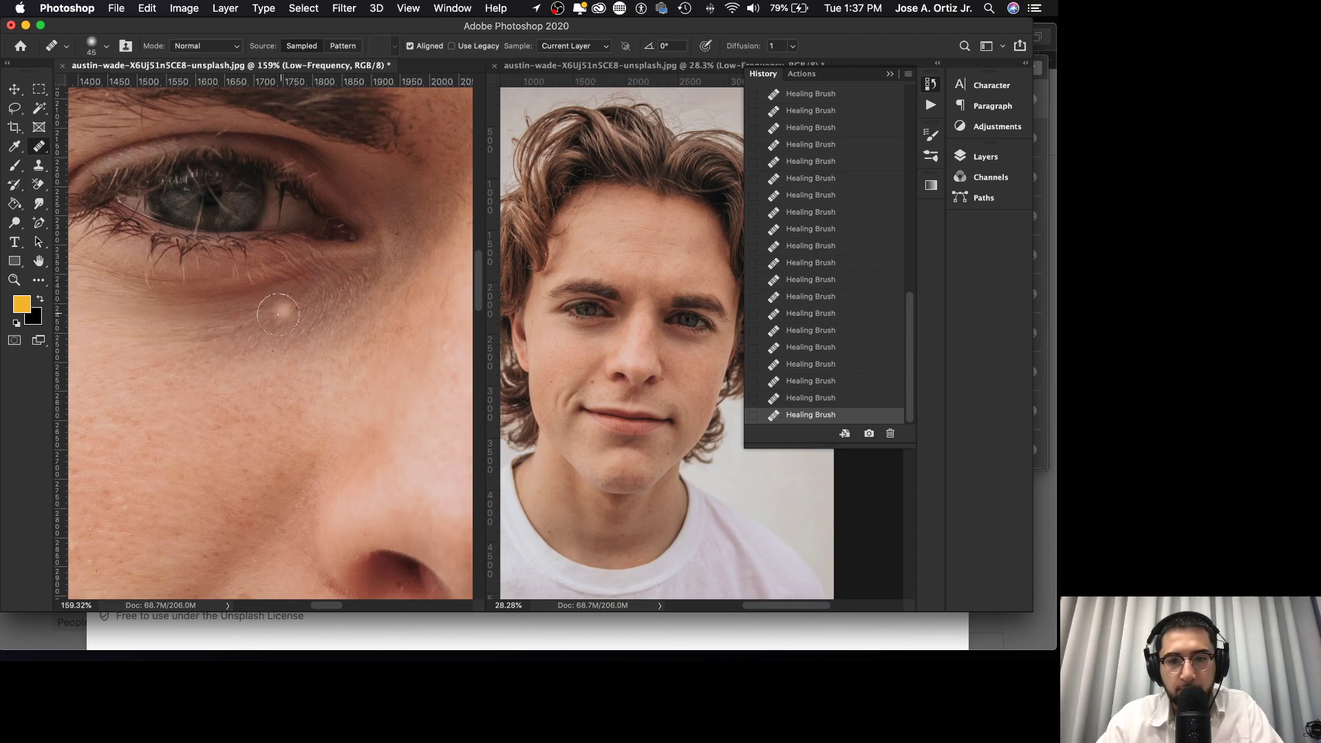
key("super+z")
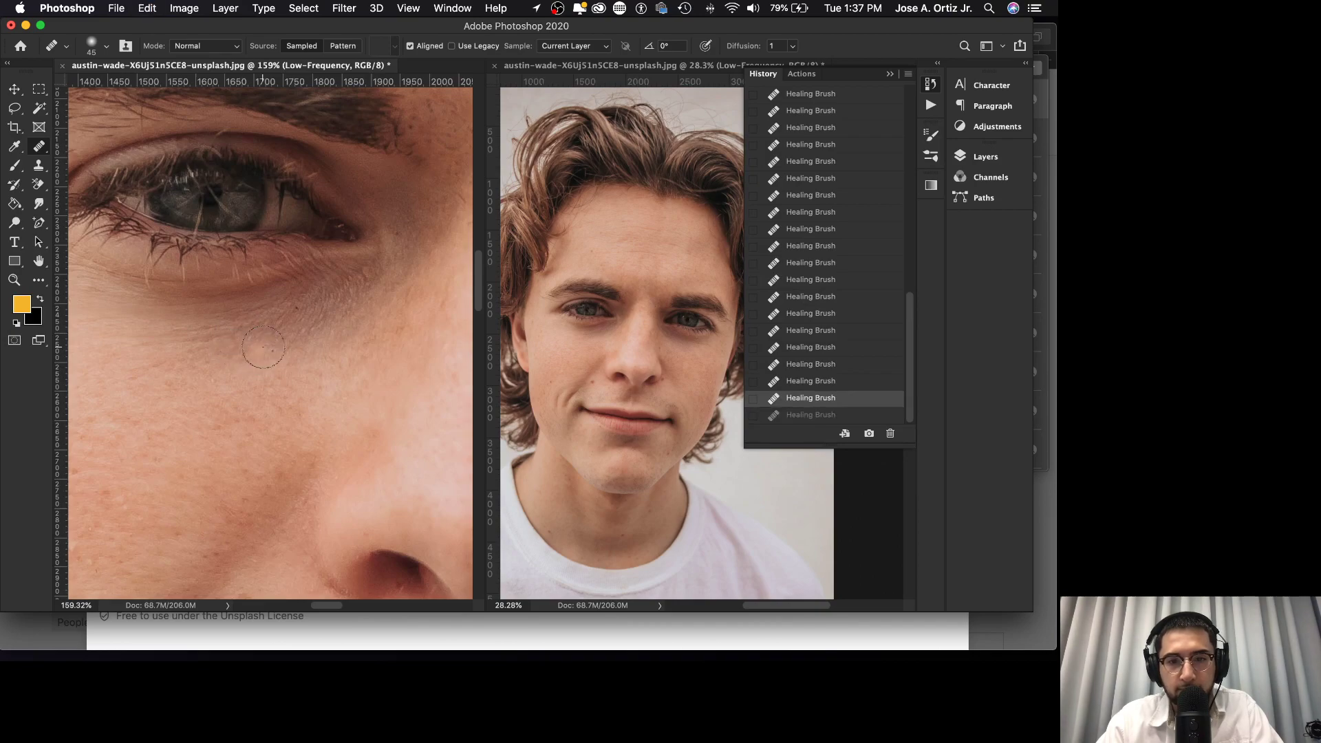
- Heal the shadow between the left-hand eye's inner corner and the nose, sampling skin beside the nose
left_click(345, 369, "alt")
left_click(379, 272)
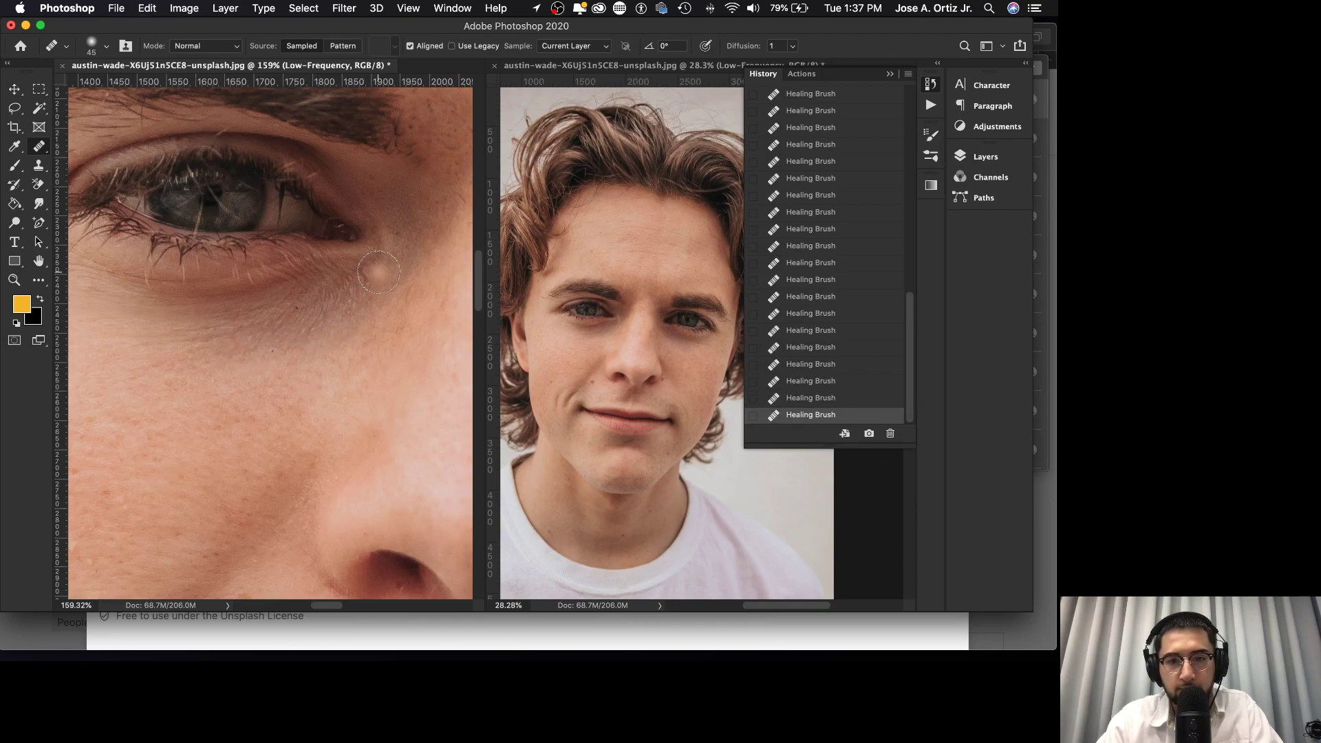
mouse_move(380, 296)
left_mouse_down()
mouse_move(399, 276)
mouse_move(402, 238)
left_mouse_up()
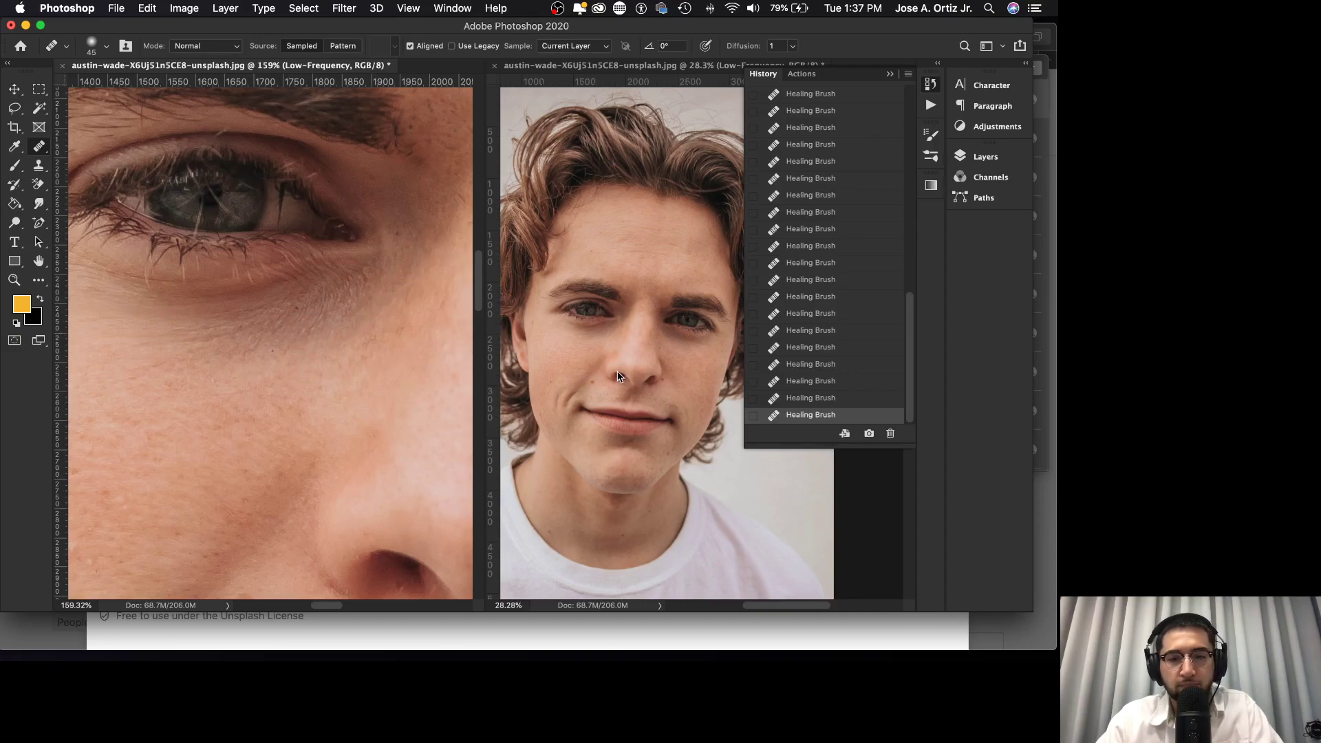
- Examine the under-eye healing at several zoom levels in both document windows, dismissing the mouse battery notification
left_click(643, 71)
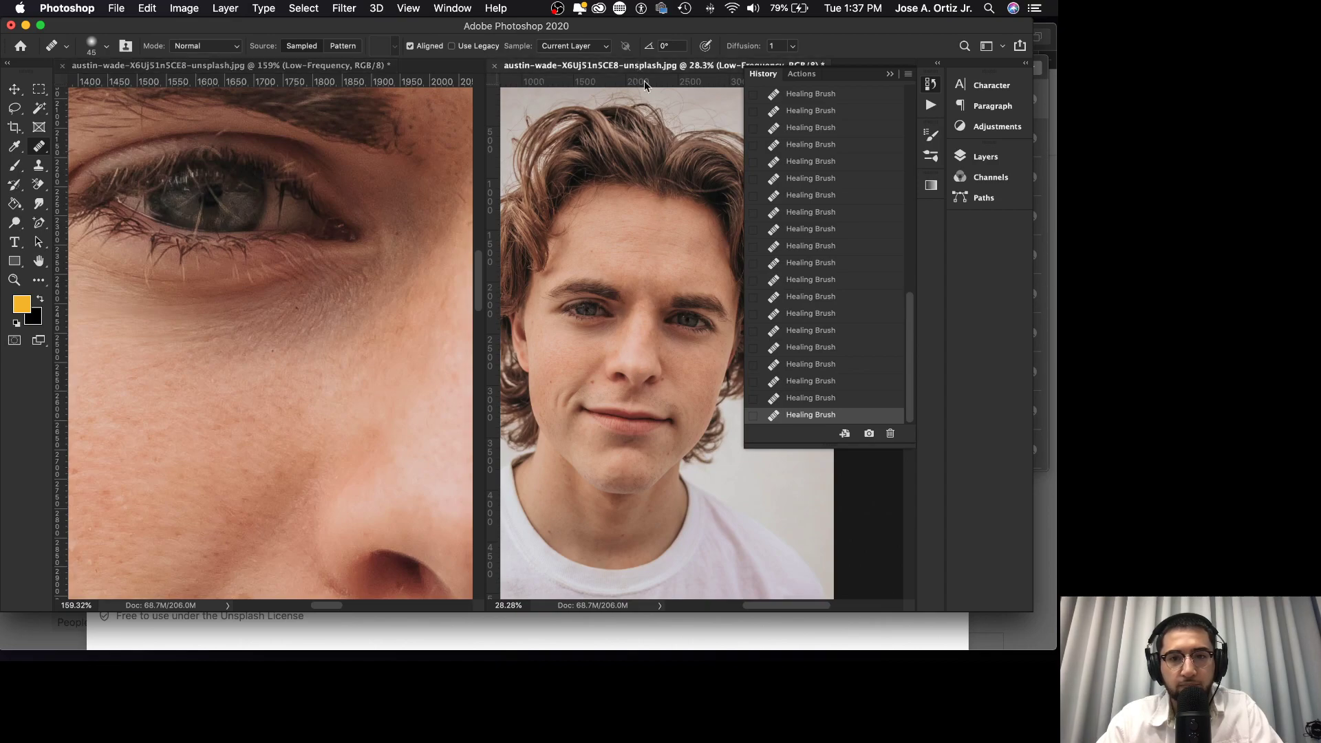
key("z")
left_click_drag(643, 308, 697, 318)
left_click(288, 325)
mouse_move(239, 316)
left_mouse_down()
mouse_move(172, 339)
mouse_move(240, 318)
left_mouse_up()
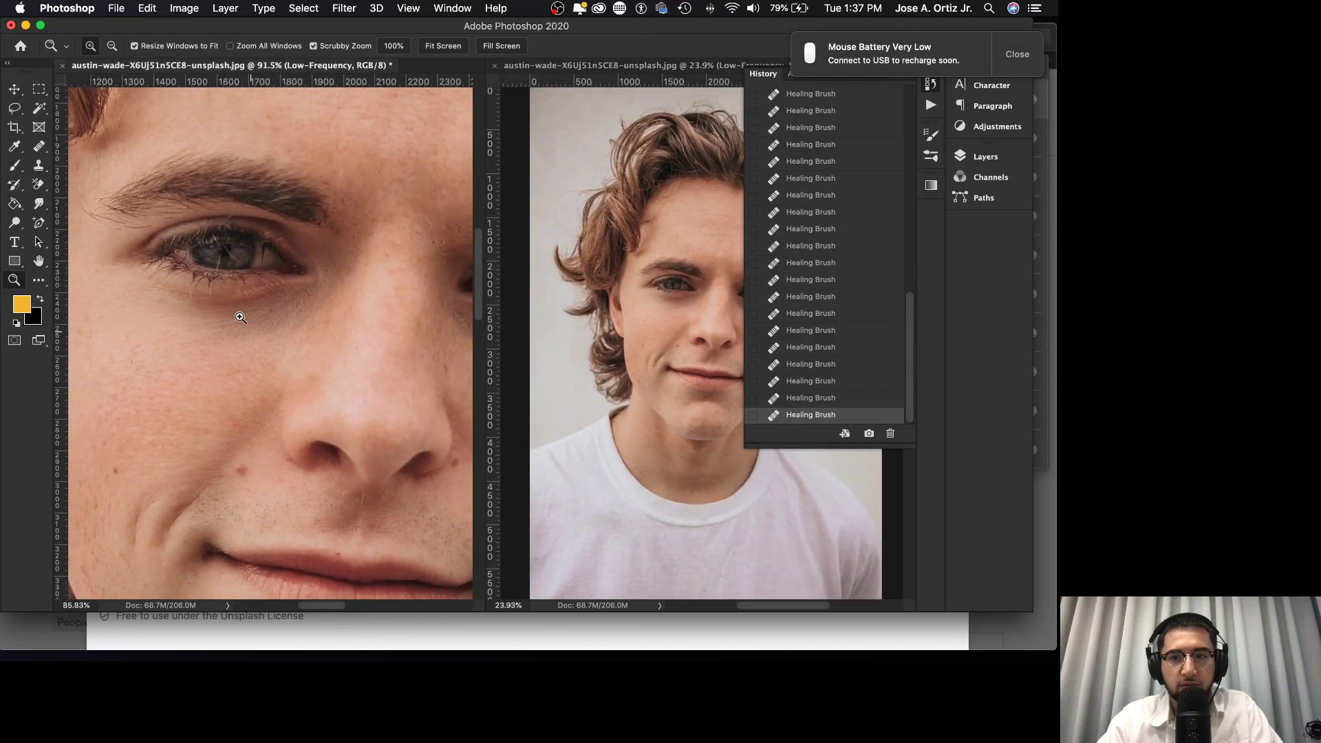
left_click(1010, 56)
left_click_drag(320, 296, 213, 331)
left_click_drag(319, 337, 362, 312)
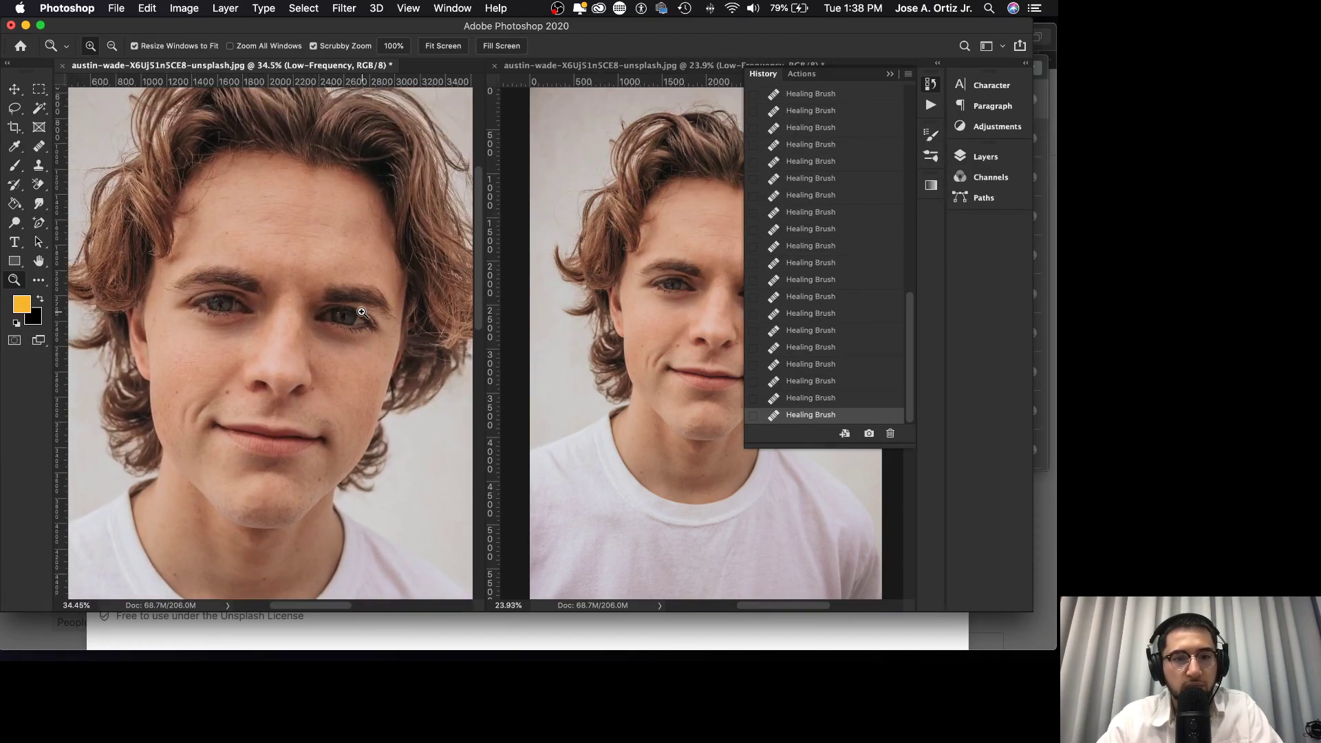
- Compare the portrait with two earlier Healing Brush history states, returning to the latest state
left_click(810, 196)
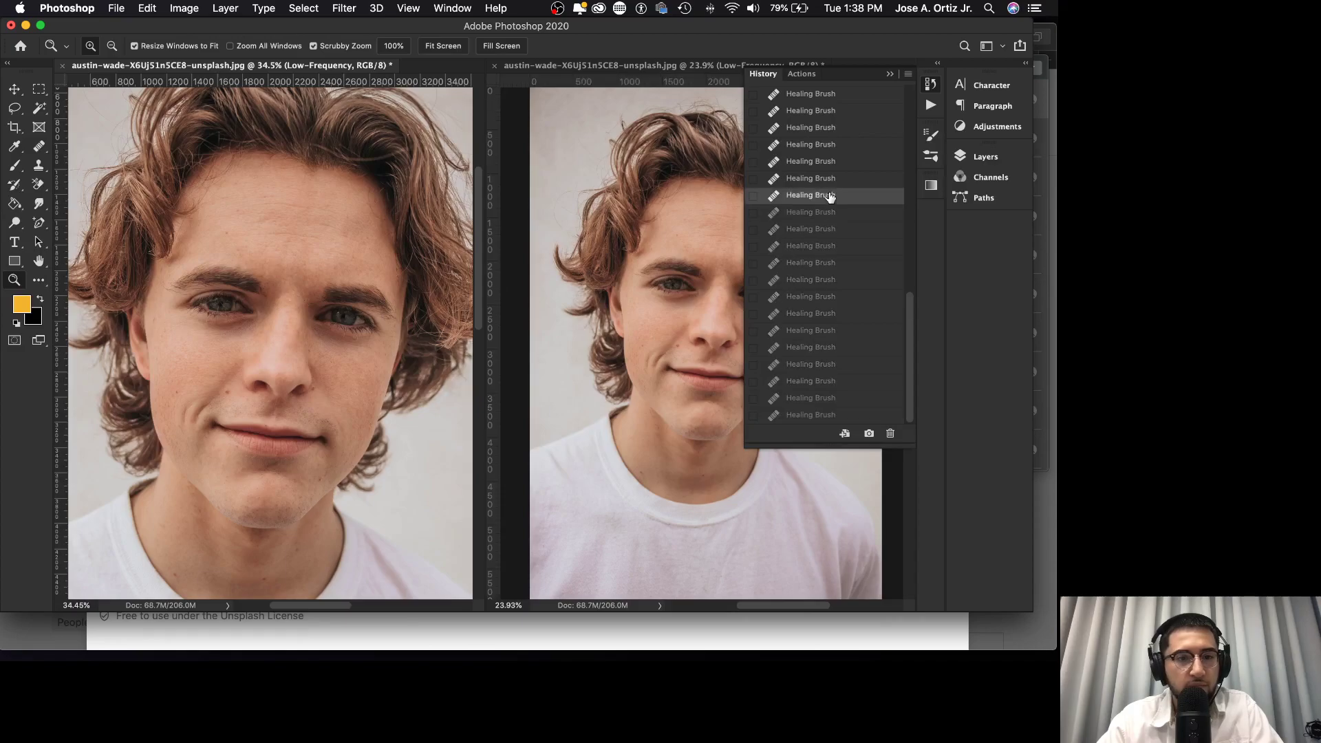
left_click(831, 146)
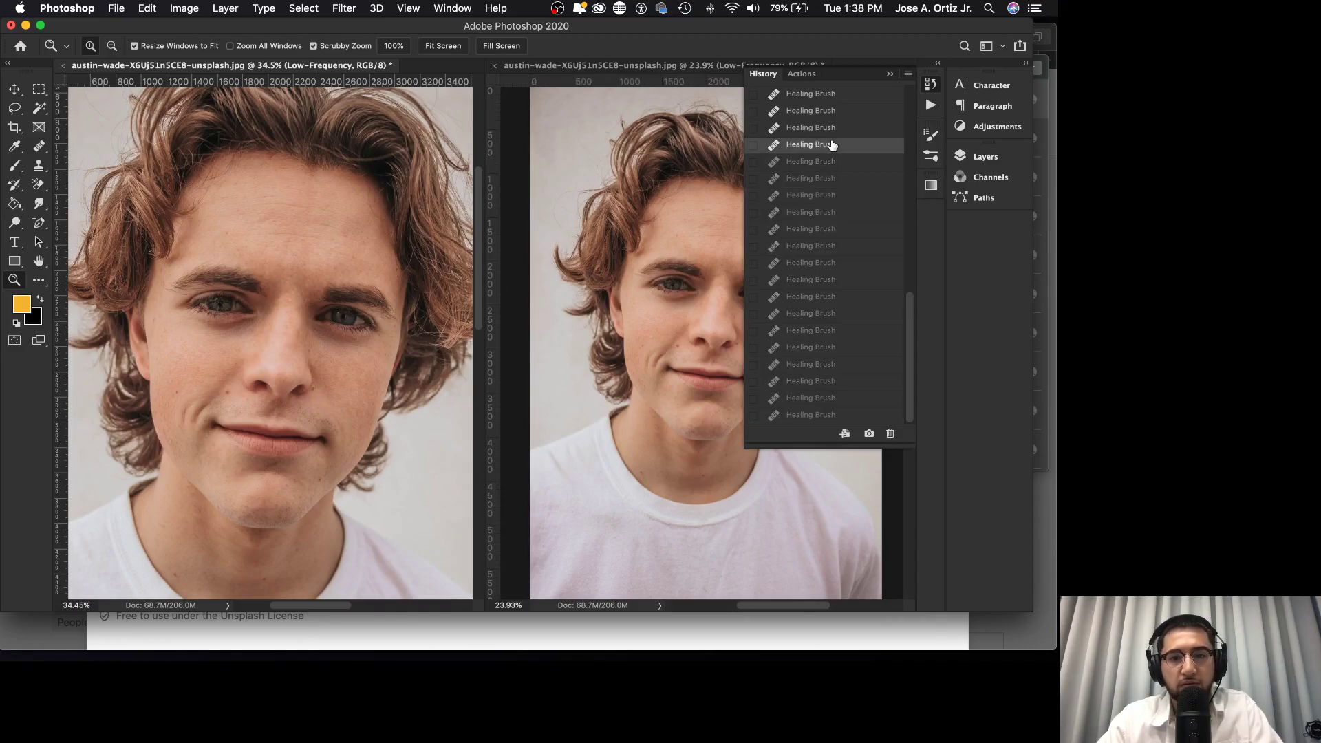
left_click(821, 415)
- Compare the face with progressively earlier Healing Brush states further back in the history, and restore the latest state
scroll(840, 293, "up", 5)
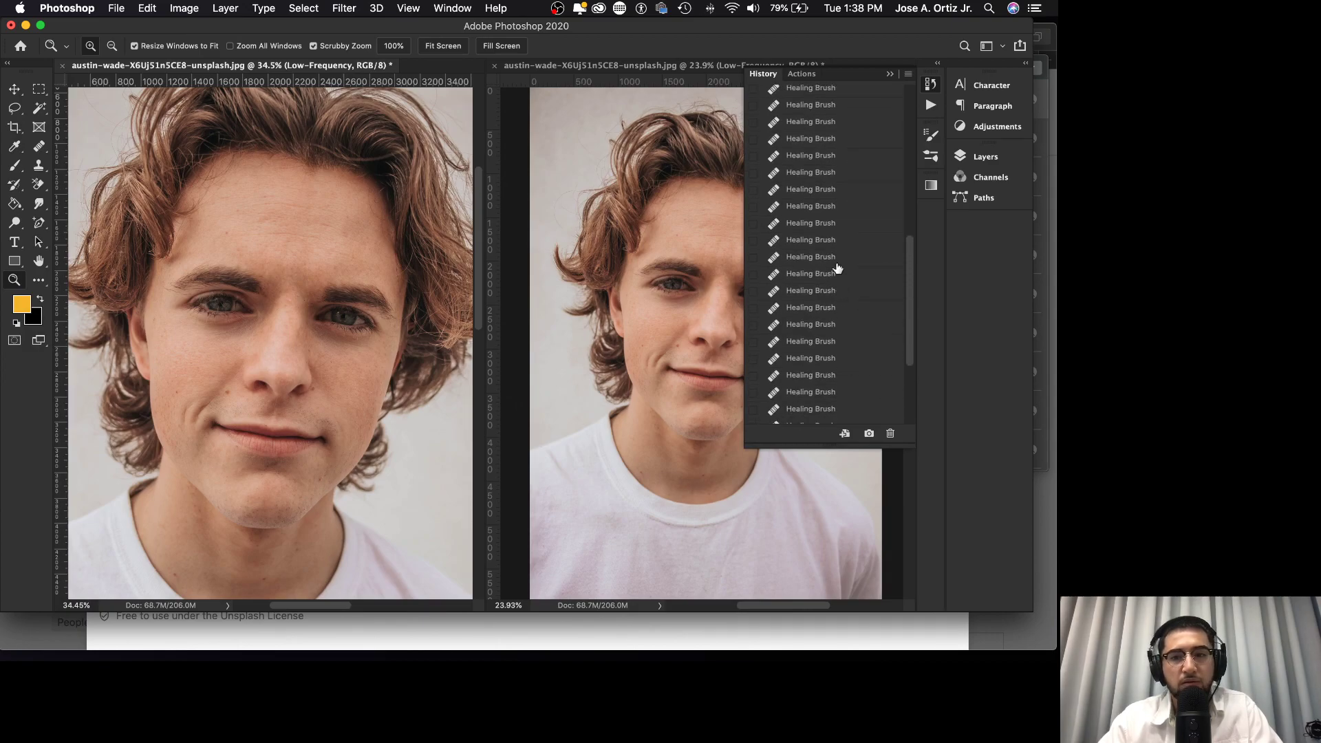
left_click(837, 157)
scroll(843, 186, "up", 2)
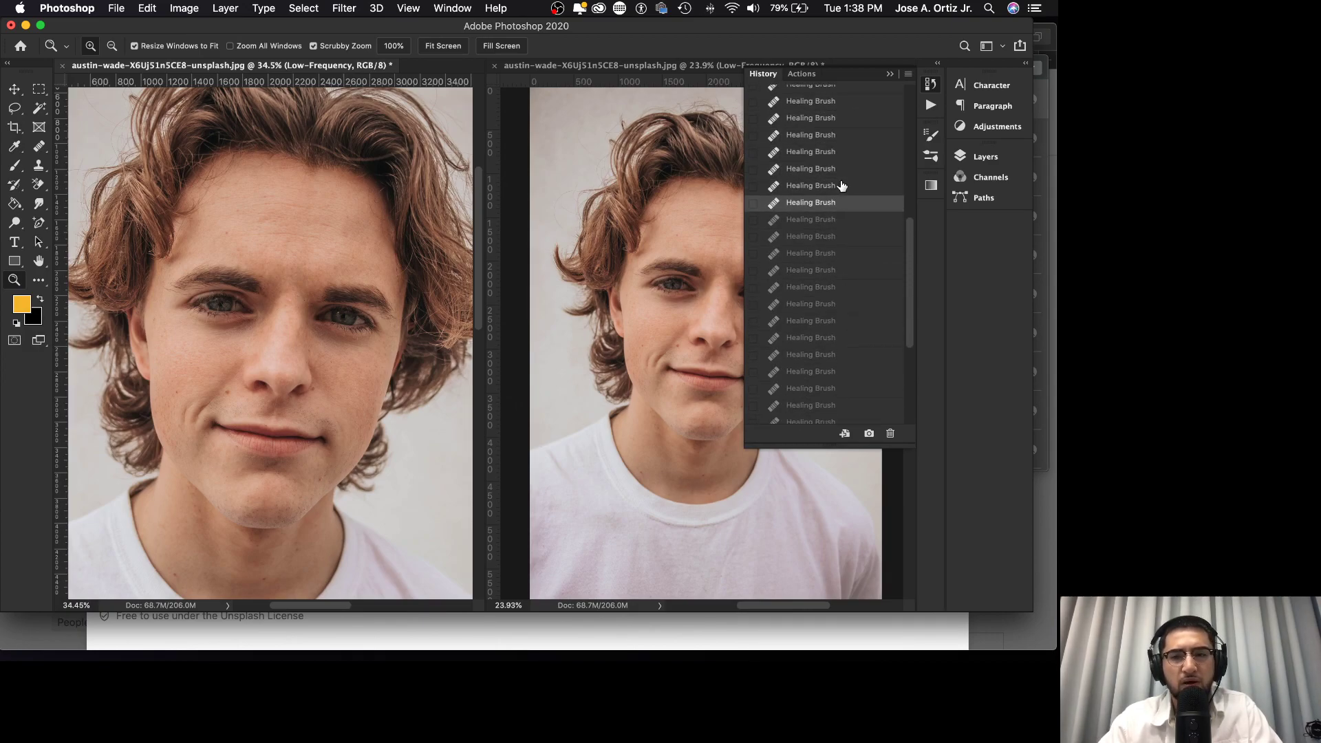
scroll(844, 186, "up", 3)
left_click(834, 161)
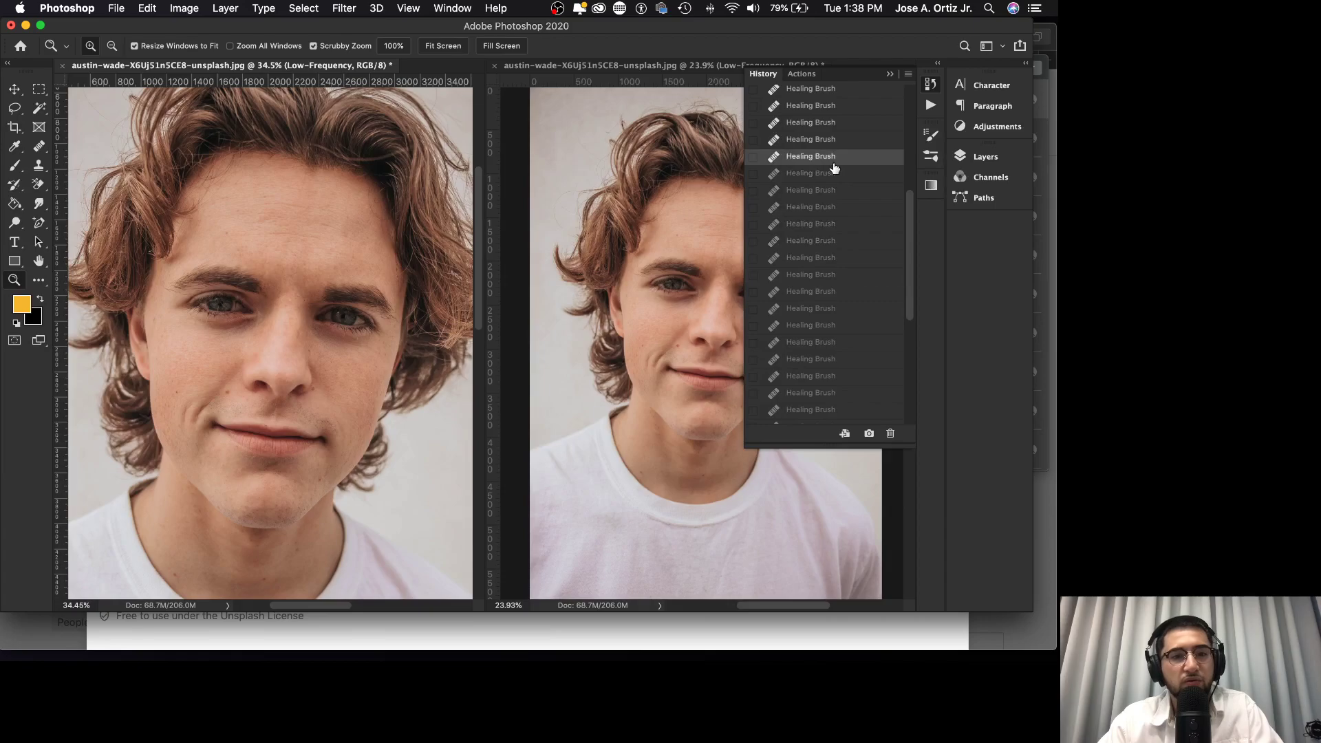
scroll(831, 156, "up", 3)
left_click(824, 145)
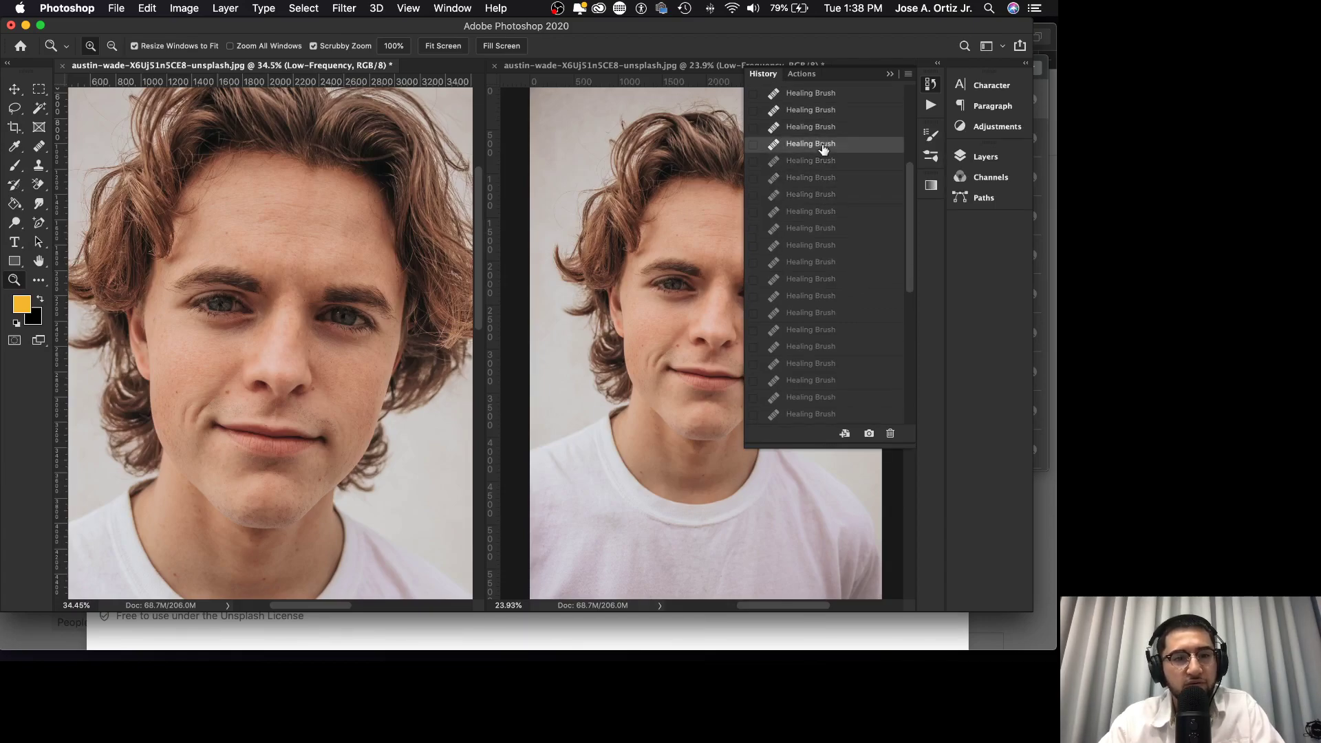
left_click(819, 183)
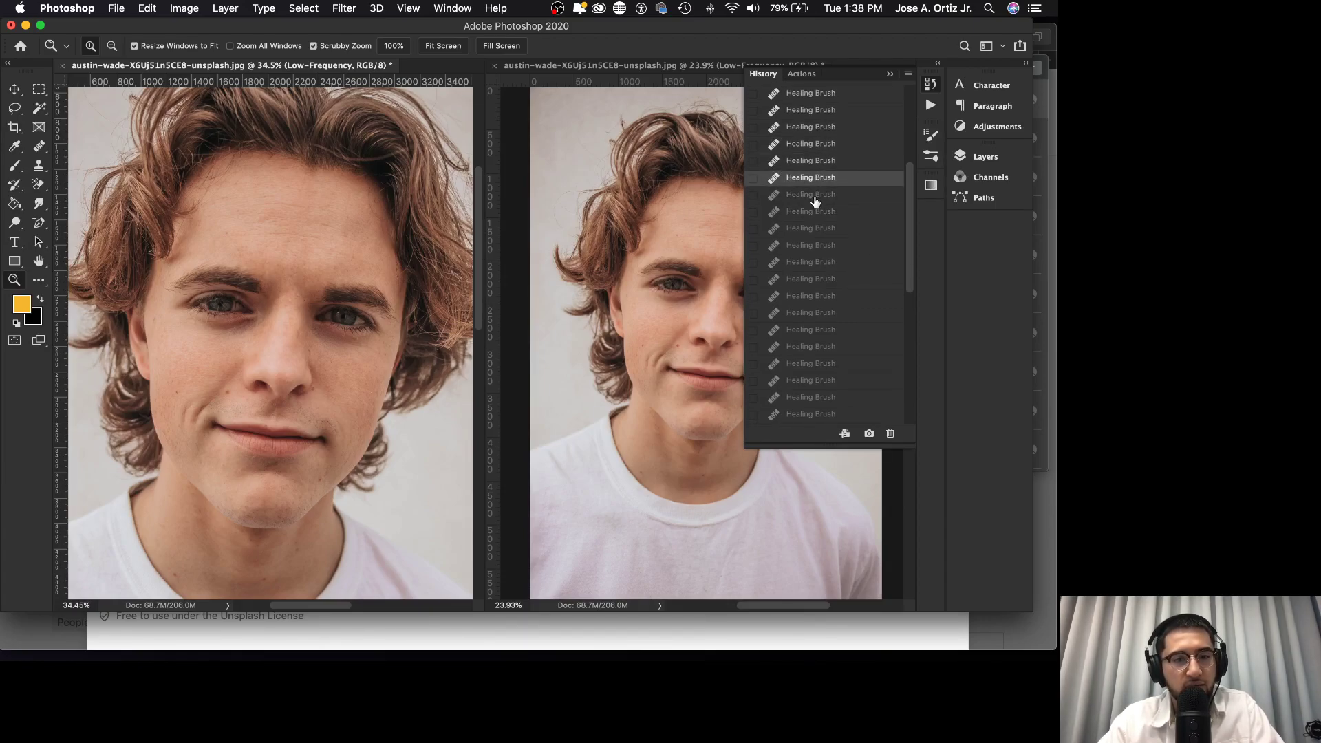
scroll(812, 207, "down", 10)
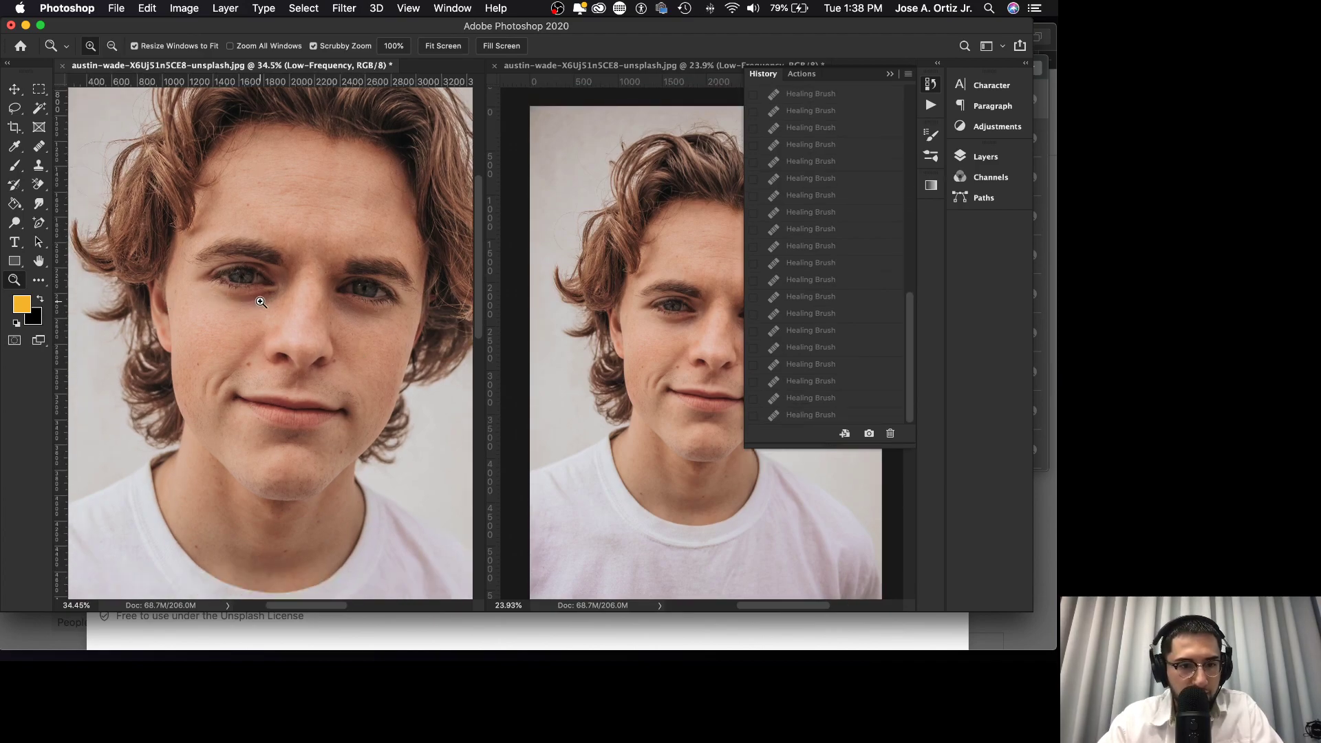
scroll(256, 299, "right", 3)
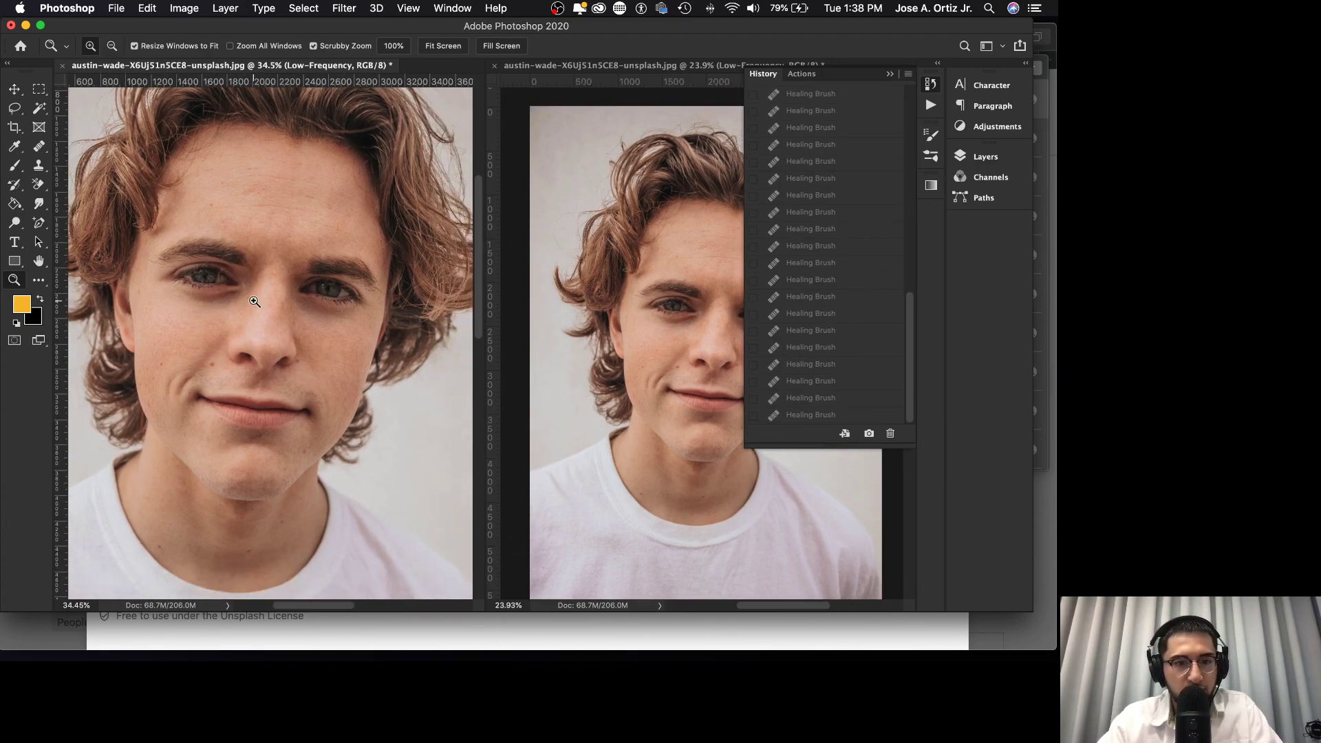
left_click(819, 415)
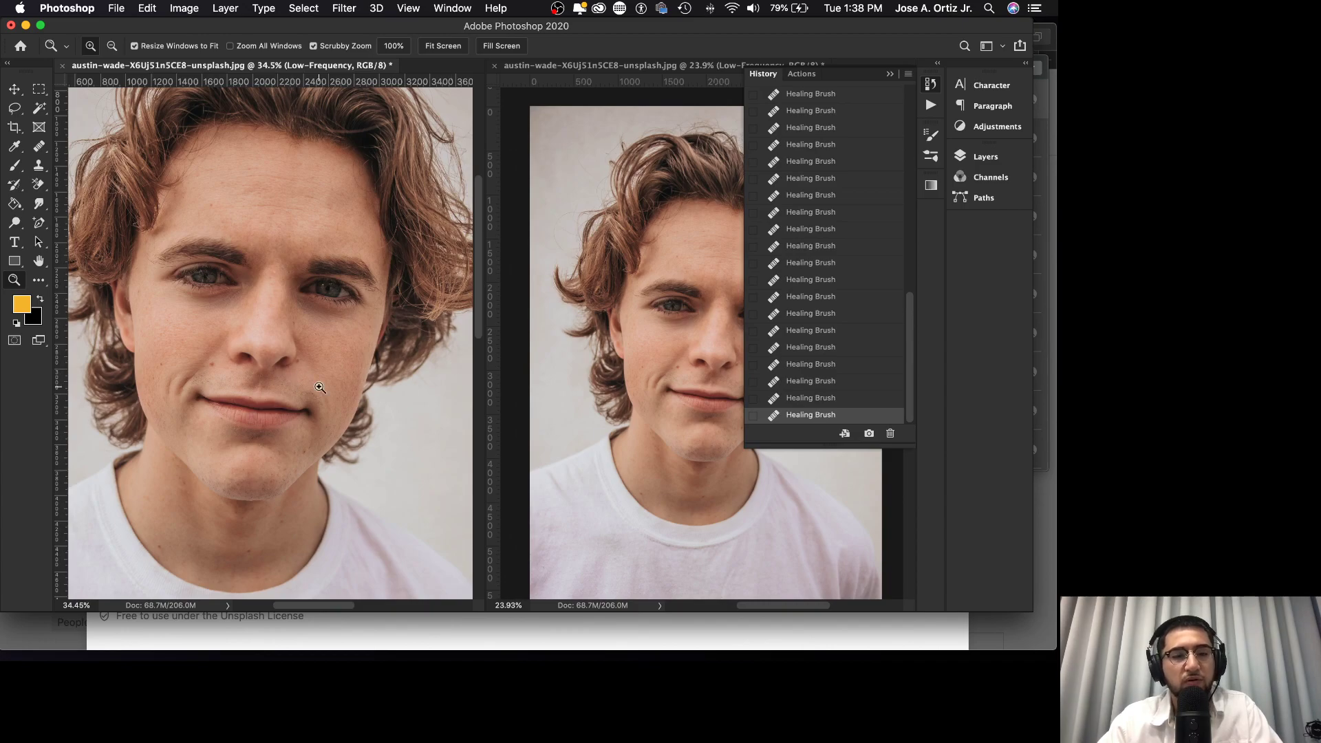
- Compare the whole portrait with the earliest listed Healing Brush history state, and return to the latest state
mouse_move(346, 371)
left_mouse_down()
mouse_move(316, 378)
mouse_move(364, 358)
left_mouse_up()
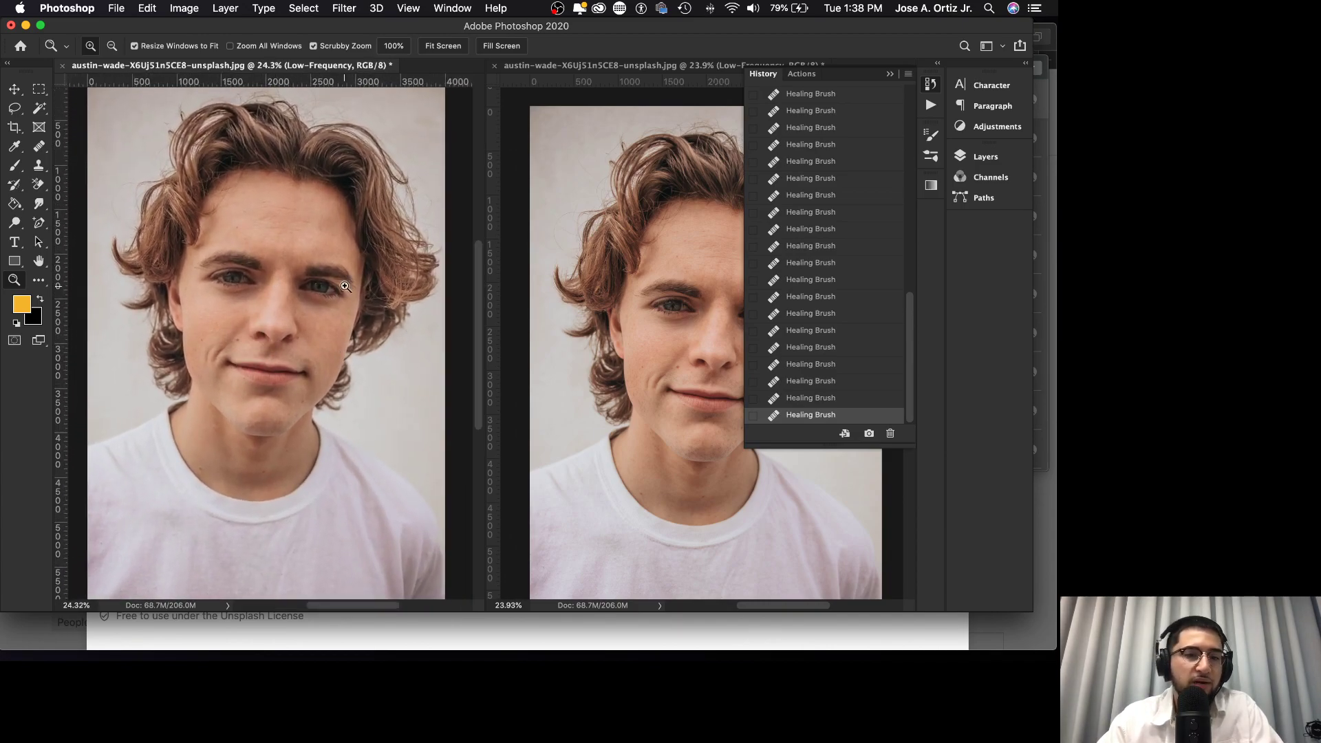
scroll(806, 334, "up", 3)
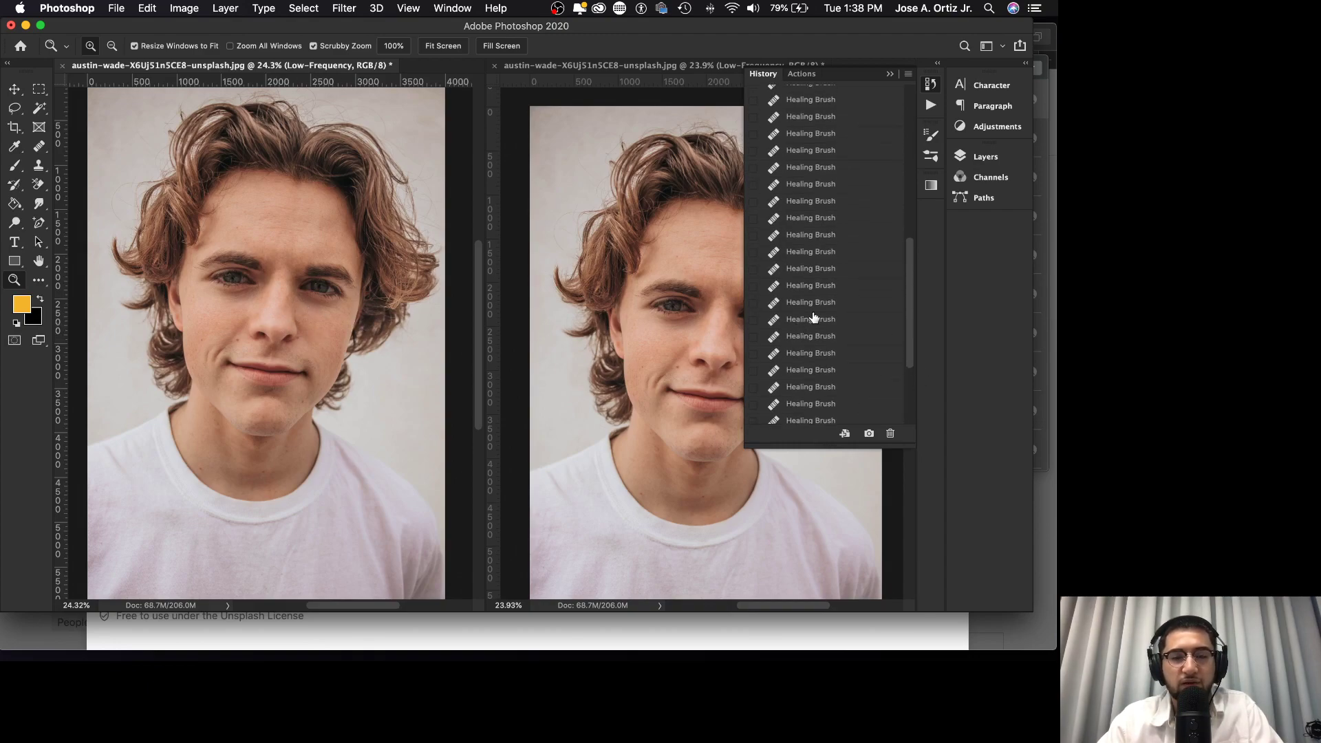
scroll(805, 131, "up", 5)
left_click(828, 97)
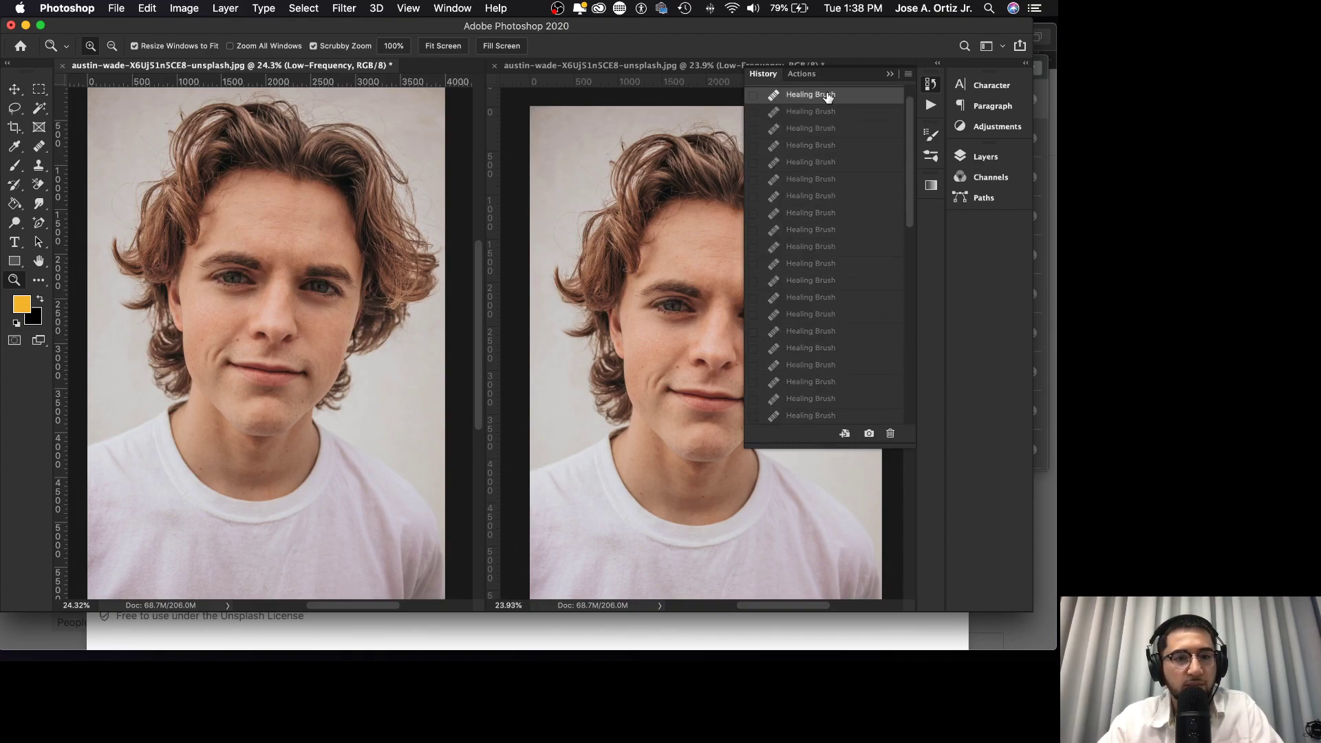
scroll(825, 296, "down", 10)
scroll(359, 280, "down", 3)
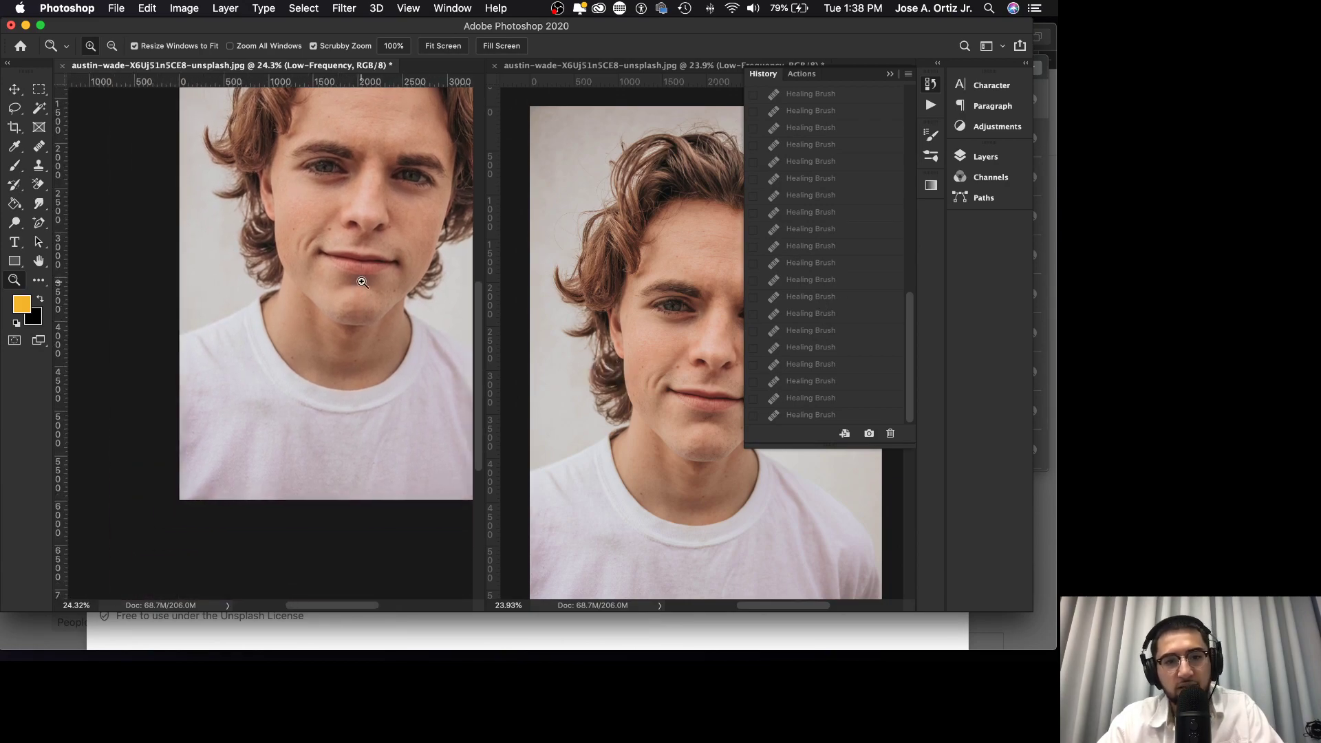
scroll(355, 282, "up", 3)
scroll(351, 283, "right", 2)
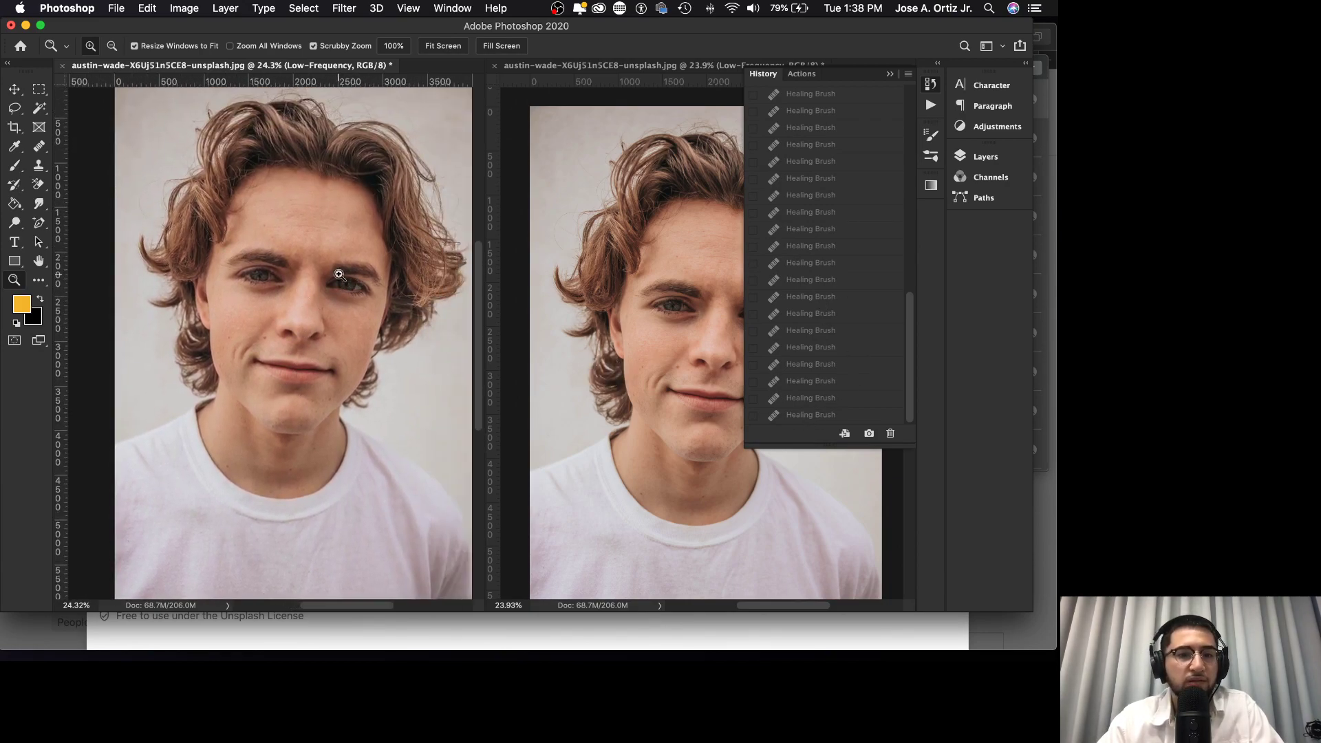
left_click(816, 416)
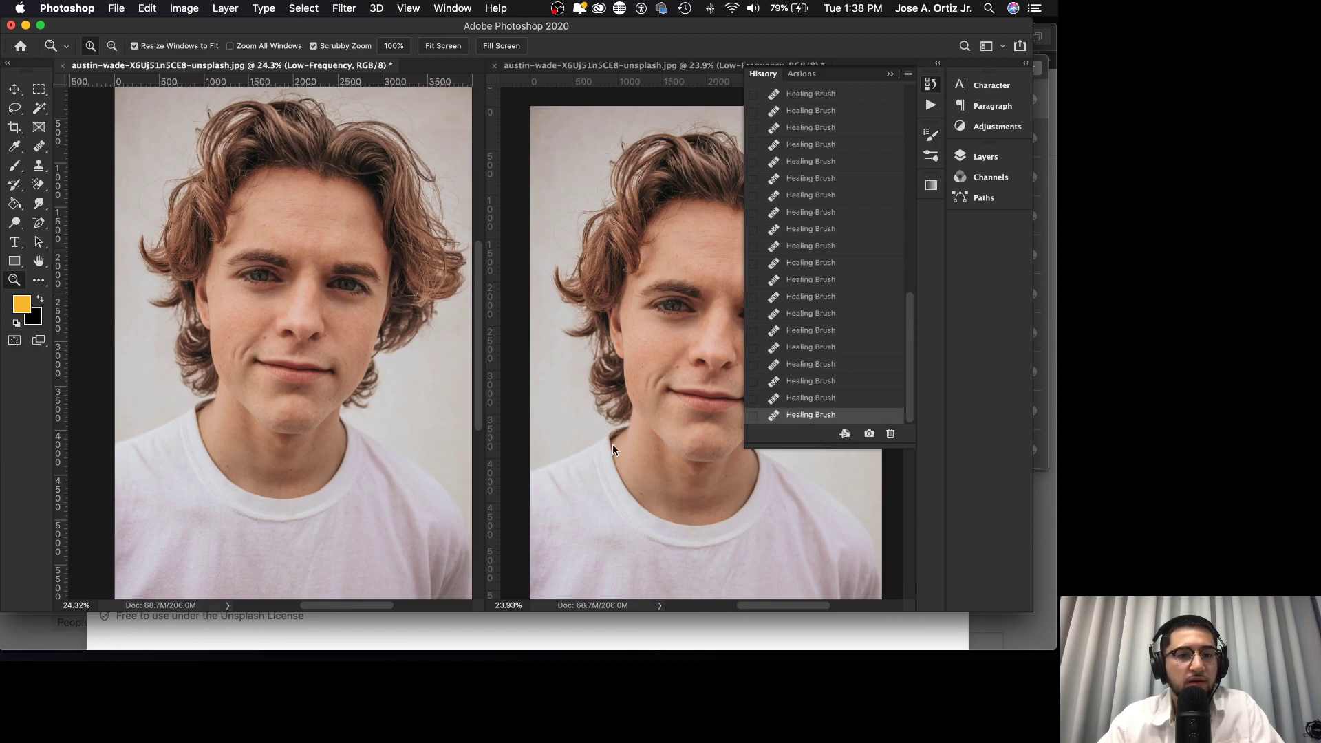
- Make the Hi-Frequency layer active and choose the Clone Stamp tool, with the forehead enlarged for texture work
left_click_drag(323, 417, 353, 412)
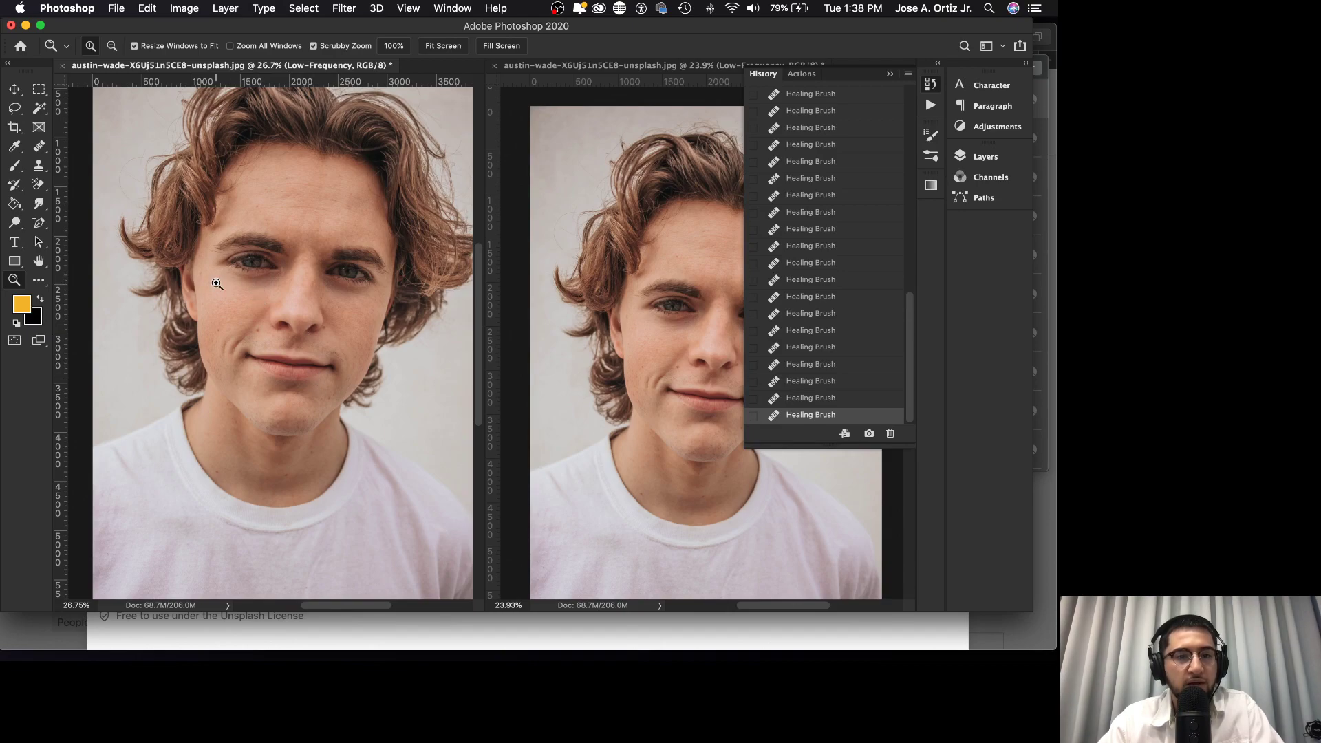
left_click_drag(302, 209, 343, 219)
left_click_drag(291, 262, 315, 242)
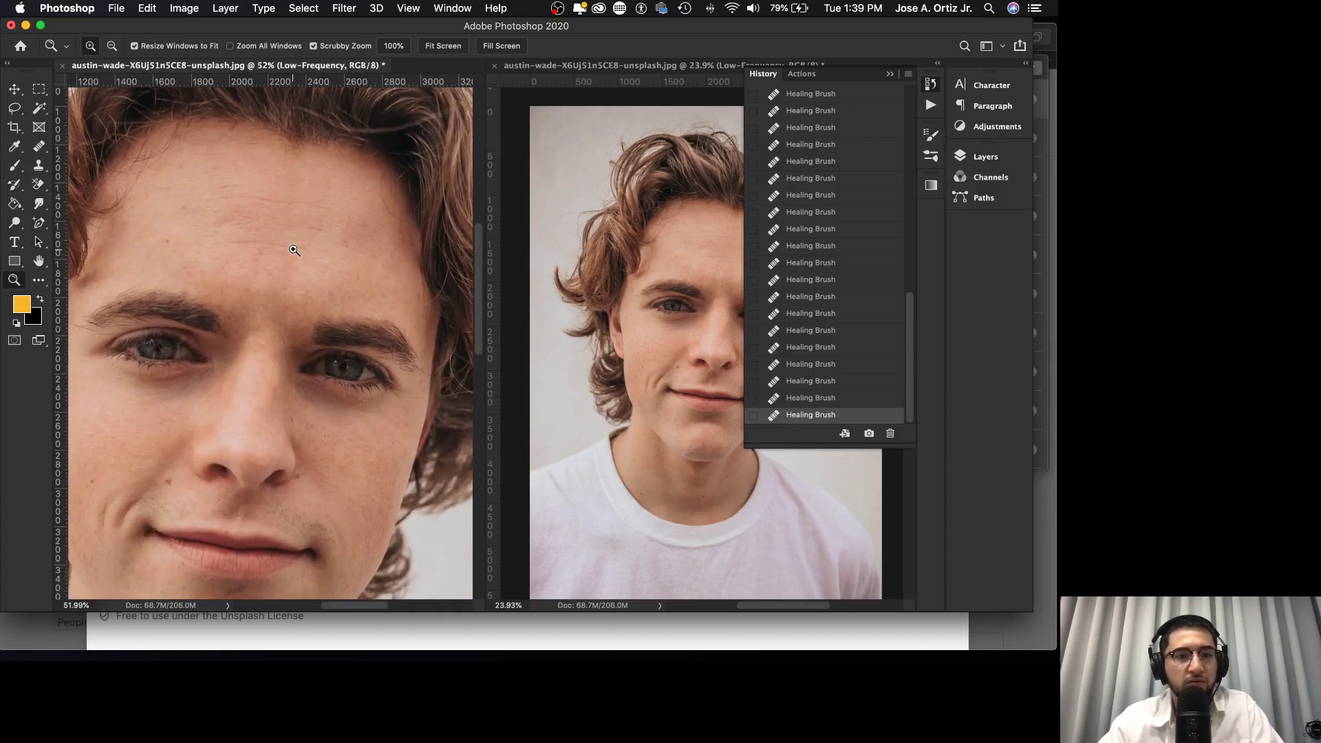
left_click(985, 157)
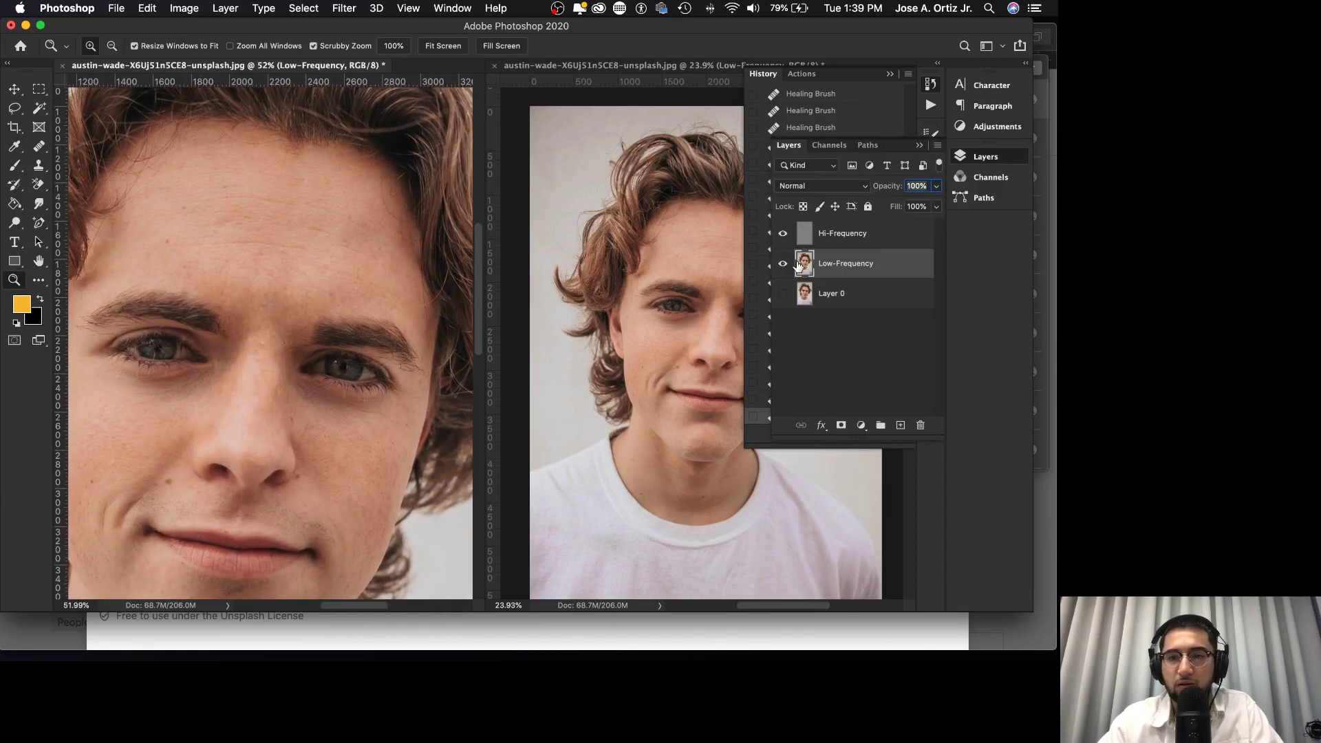
left_click(839, 236)
left_click(38, 165)
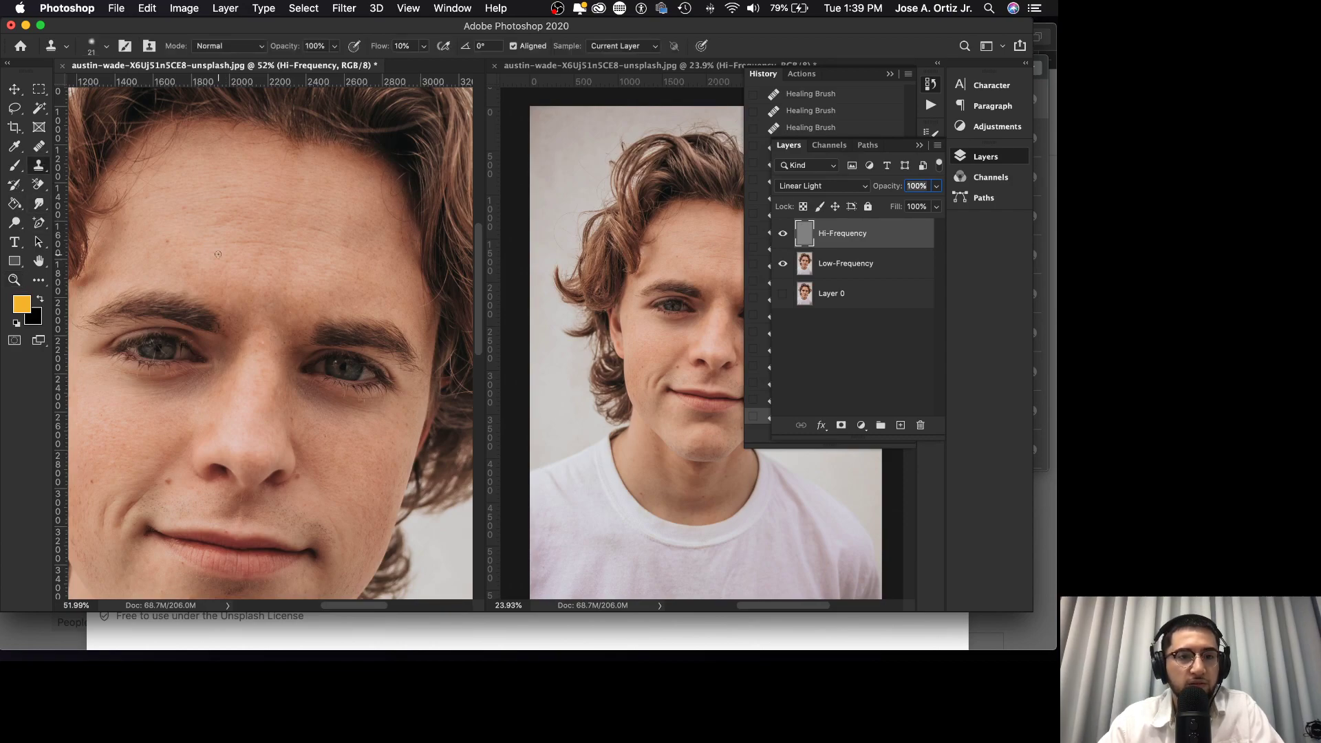
scroll(223, 229, "left", 2)
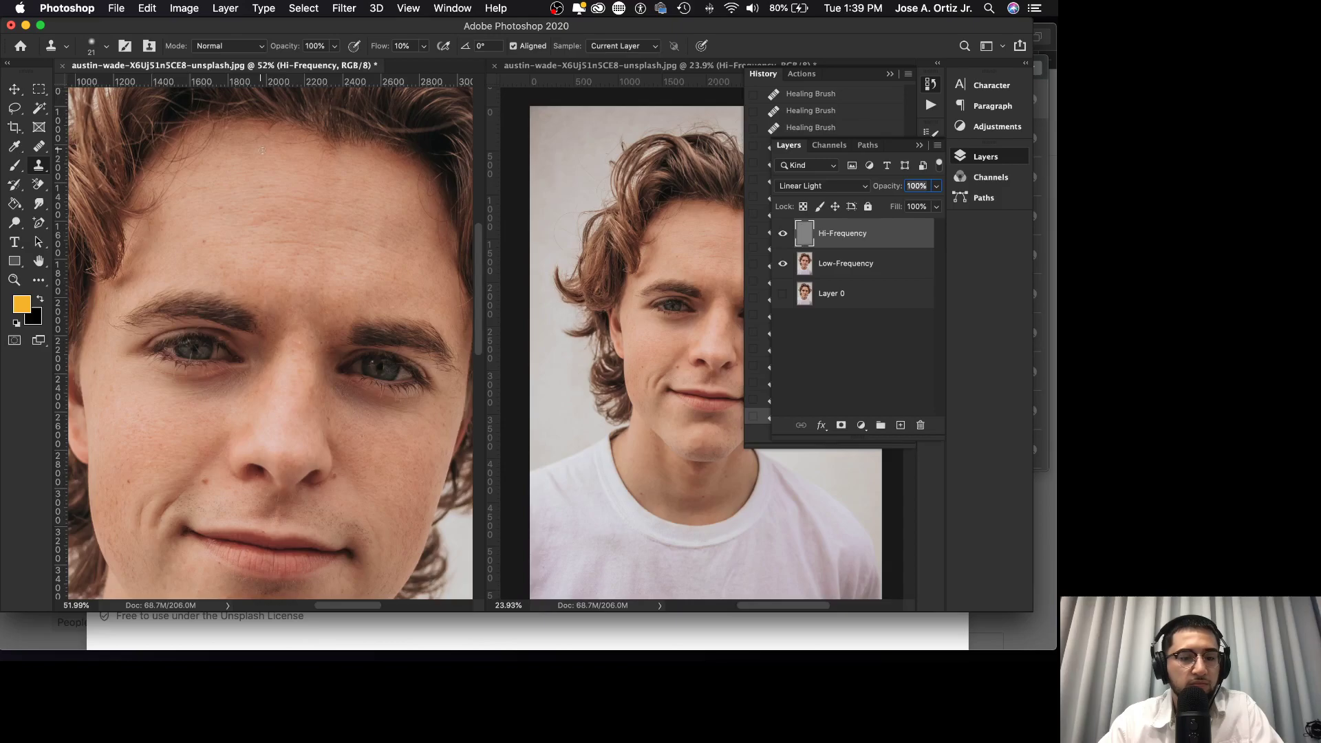
key("z")
left_click_drag(287, 256, 319, 253)
scroll(319, 253, "up", 4)
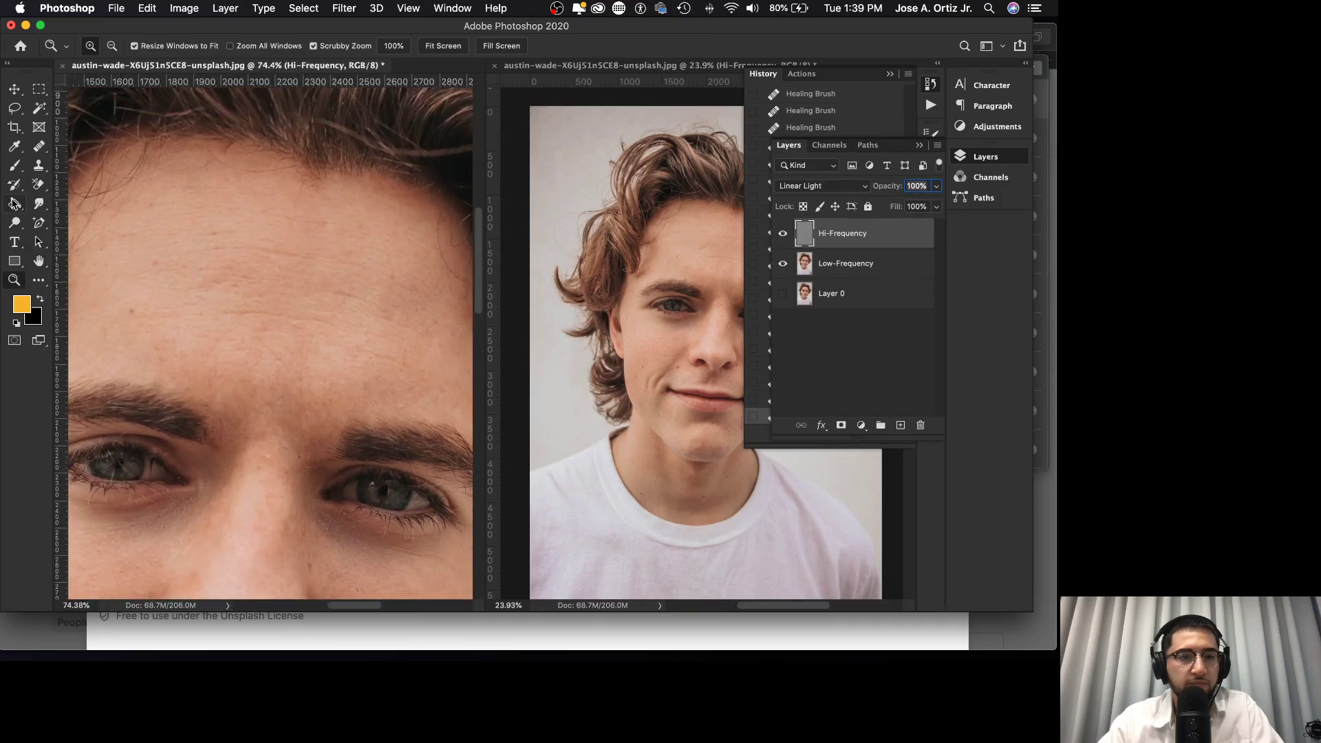
left_click(38, 165)
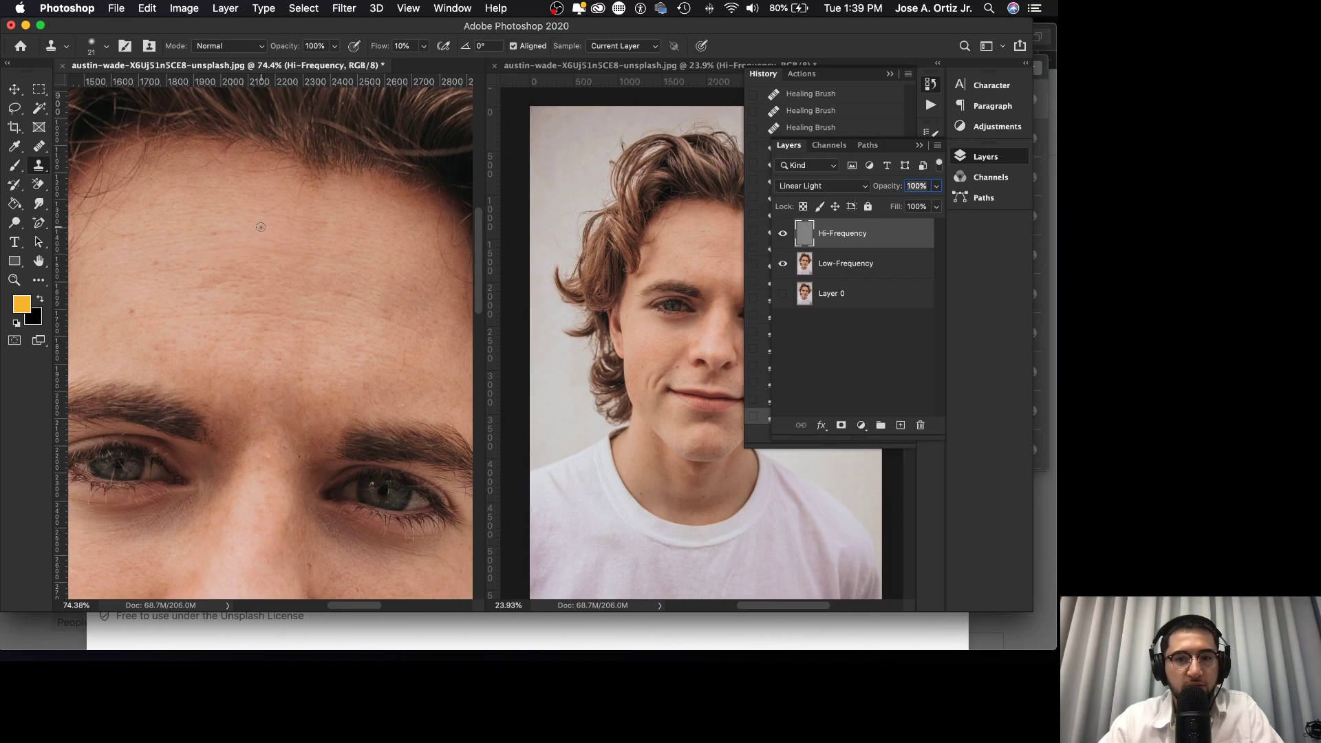
- Clone skin texture across the lower forehead above the brows, sampling from the right-hand part of the forehead
scroll(598, 274, "right", 3)
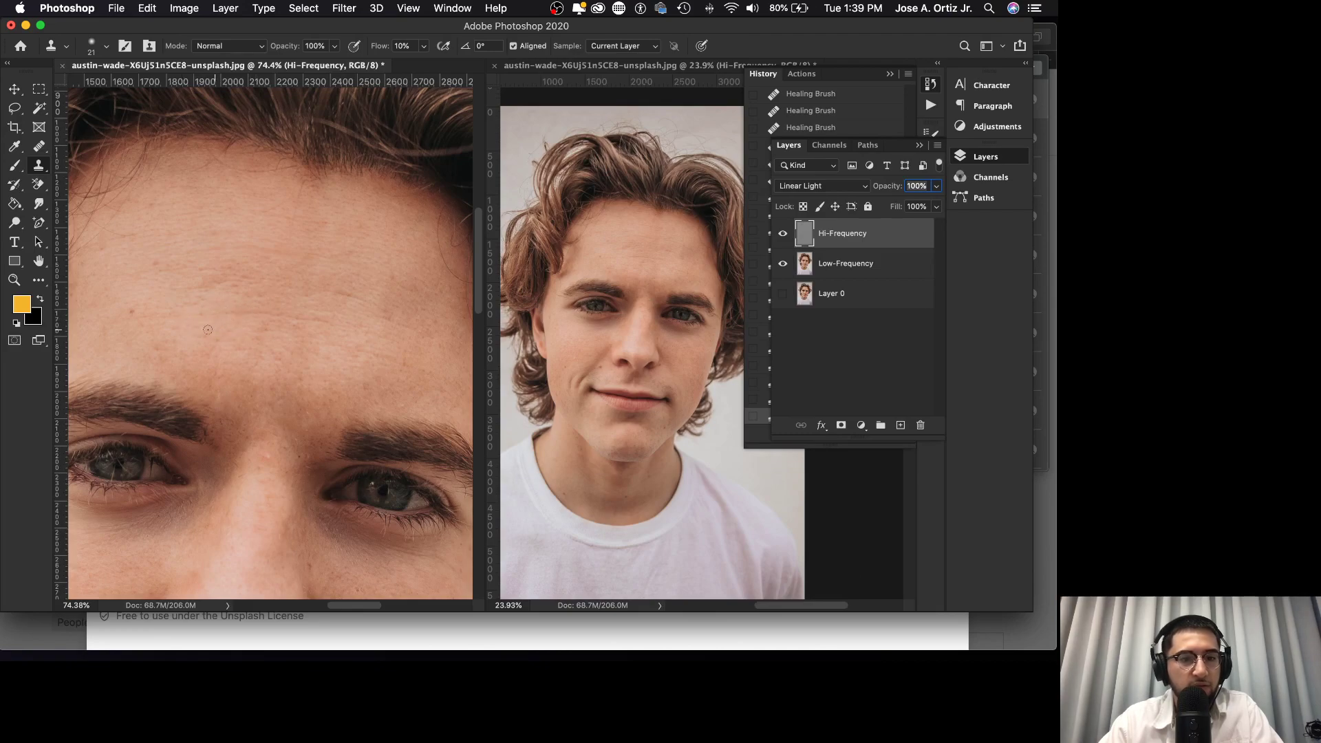
left_click(338, 324, "alt")
mouse_move(320, 326)
left_mouse_down()
mouse_move(205, 321)
mouse_move(290, 314)
mouse_move(211, 309)
mouse_move(259, 312)
mouse_move(126, 325)
mouse_move(155, 333)
left_mouse_up()
- Clone clean texture over the marks and fine lines above the right-hand eyebrow, resampling nearby skin
left_click(328, 328, "alt")
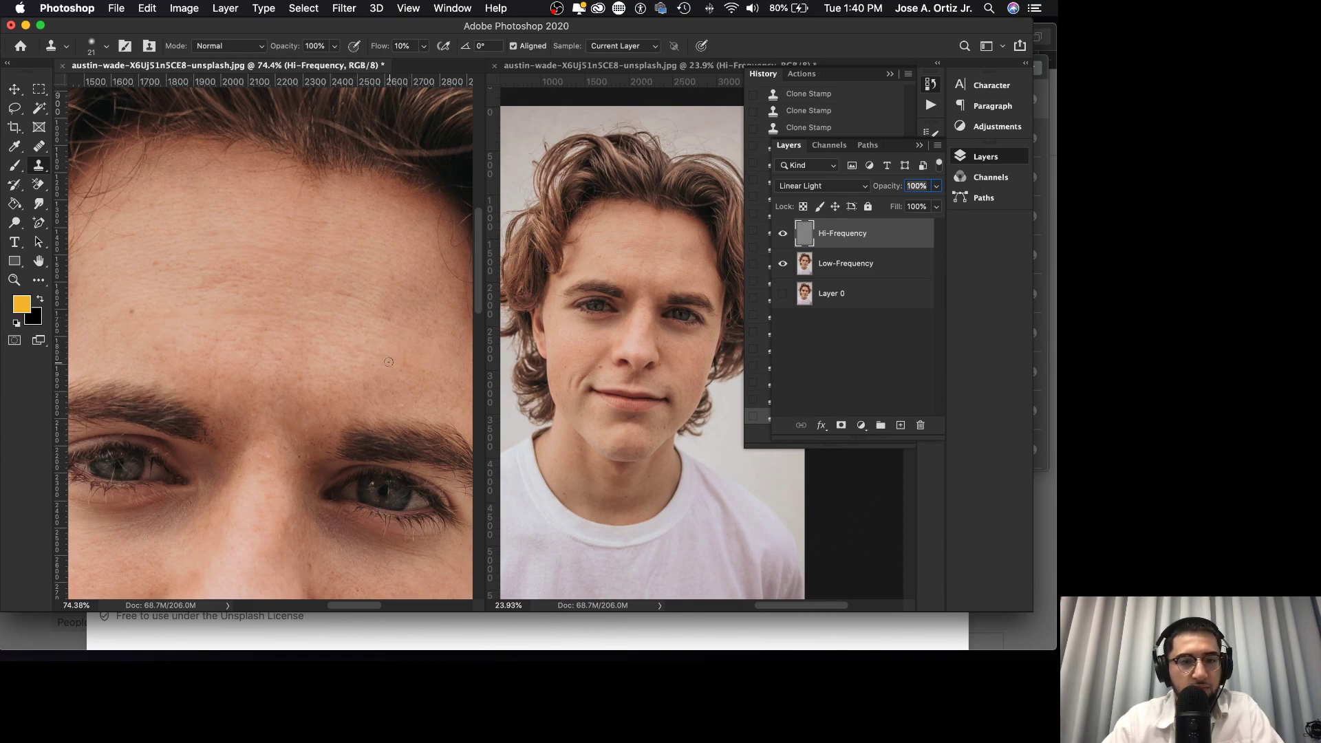
mouse_move(404, 352)
left_mouse_down()
mouse_move(442, 370)
mouse_move(364, 344)
mouse_move(419, 369)
mouse_move(405, 324)
left_mouse_up()
left_click(403, 354, "alt")
mouse_move(389, 320)
left_mouse_down()
mouse_move(410, 320)
mouse_move(417, 341)
mouse_move(411, 324)
left_mouse_up()
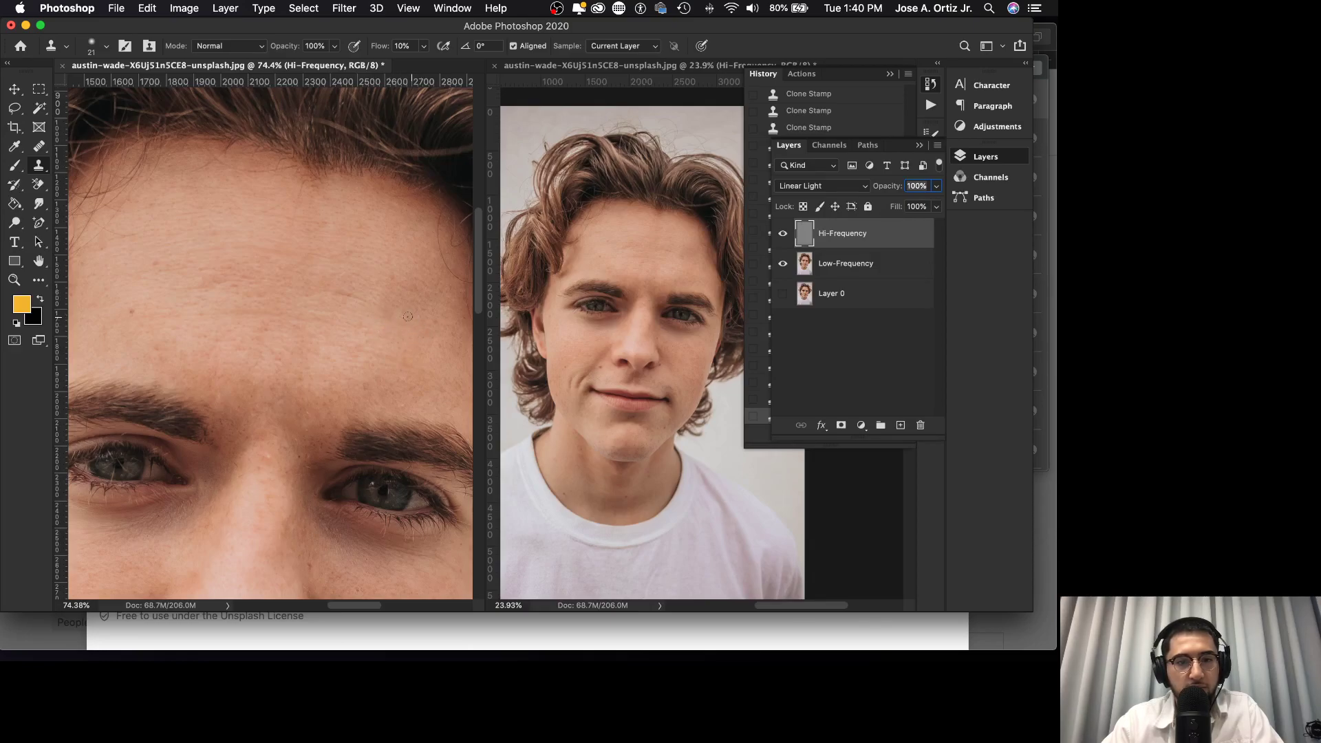
mouse_move(336, 298)
left_mouse_down()
mouse_move(375, 299)
mouse_move(325, 293)
mouse_move(378, 294)
mouse_move(324, 291)
mouse_move(410, 324)
left_mouse_up()
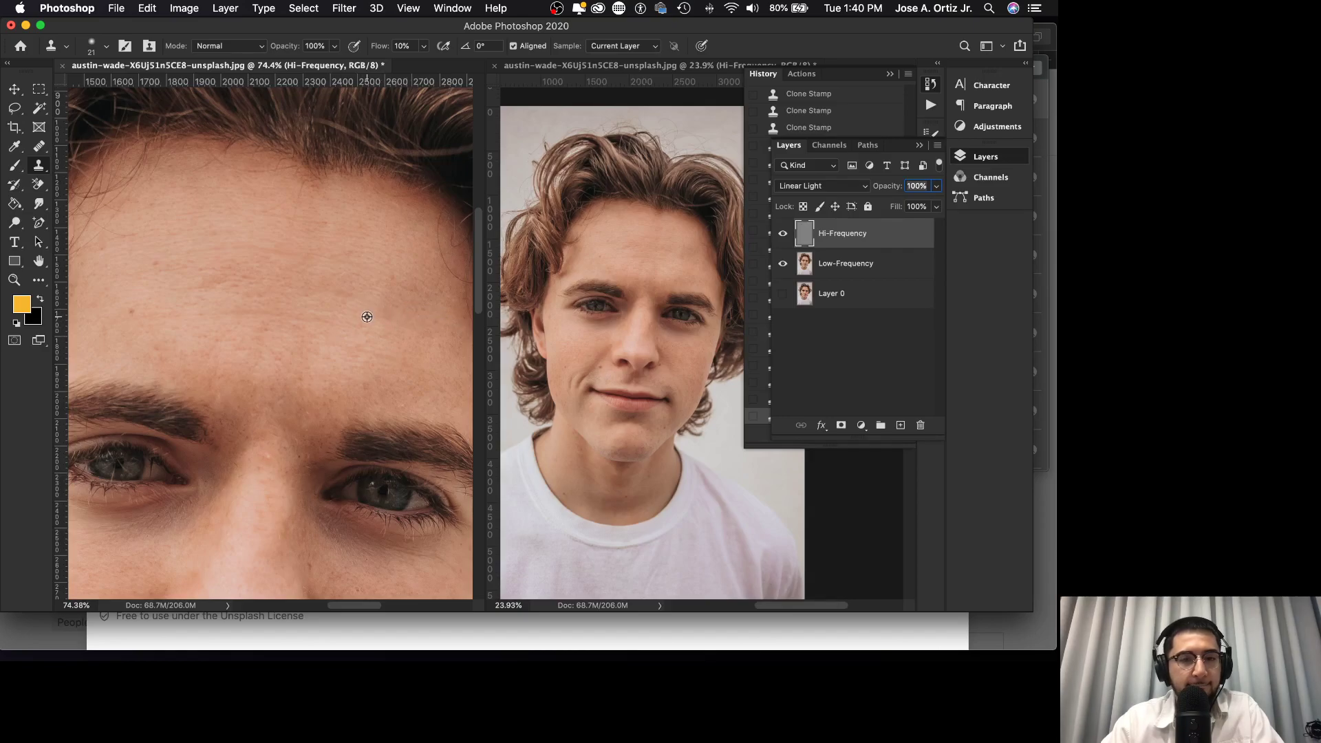
- Clone smoother texture over the creases in the middle of the forehead and up toward the hairline
left_click_drag(319, 320, 234, 316)
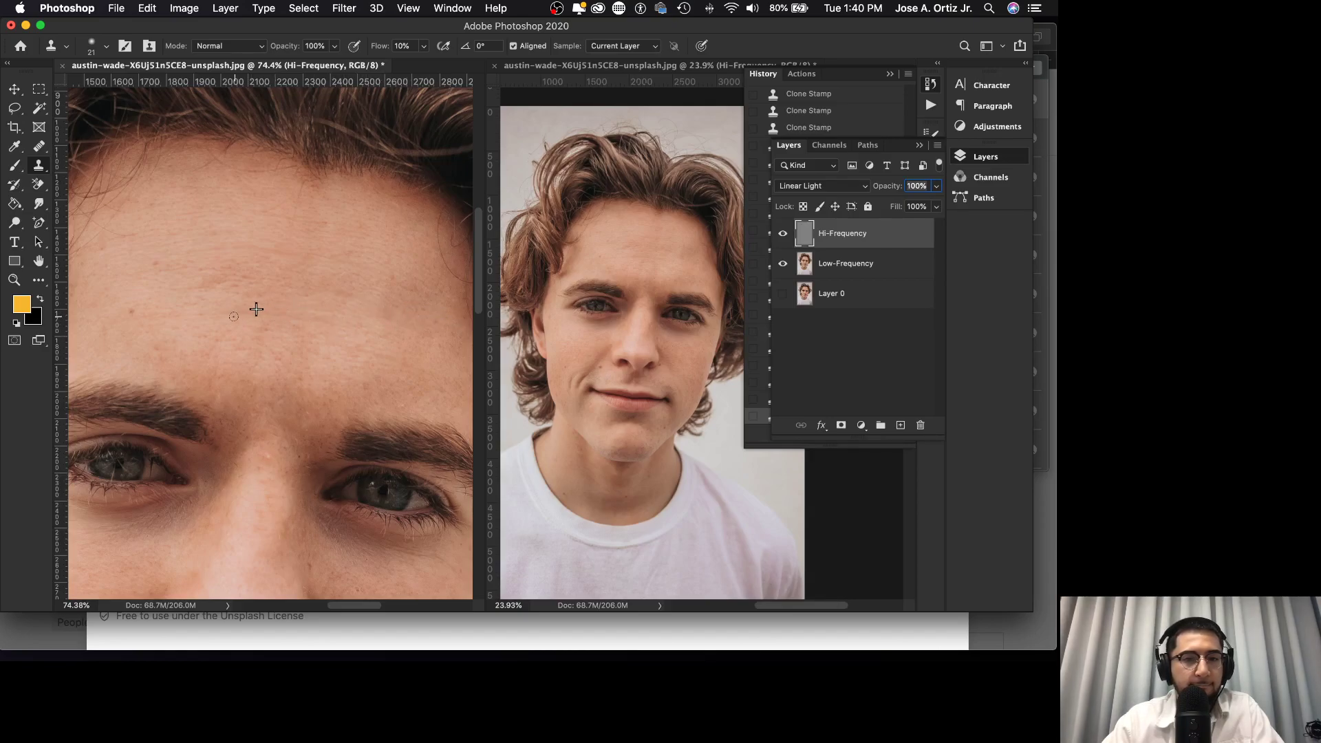
mouse_move(309, 284)
left_mouse_down()
mouse_move(336, 284)
mouse_move(347, 254)
mouse_move(326, 223)
left_mouse_up()
left_click(338, 231, "alt")
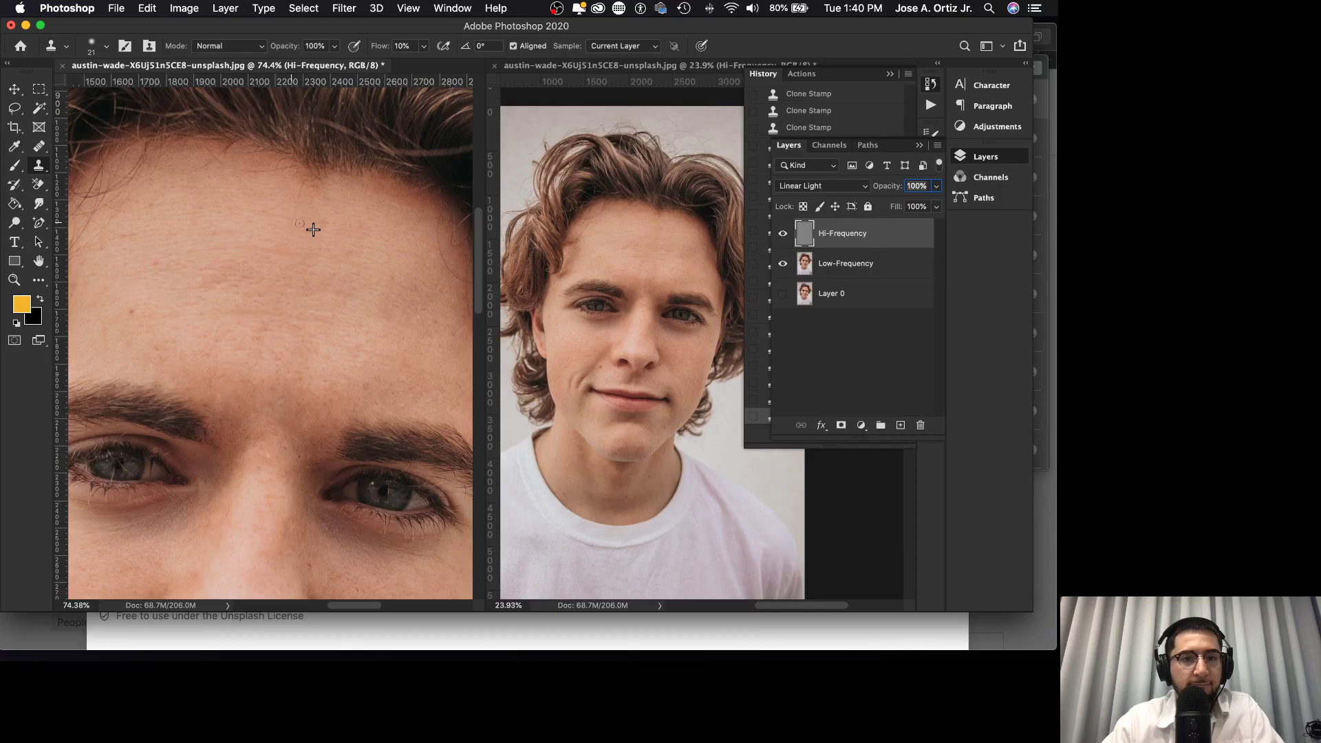
mouse_move(304, 220)
left_mouse_down()
mouse_move(316, 224)
mouse_move(278, 216)
left_mouse_up()
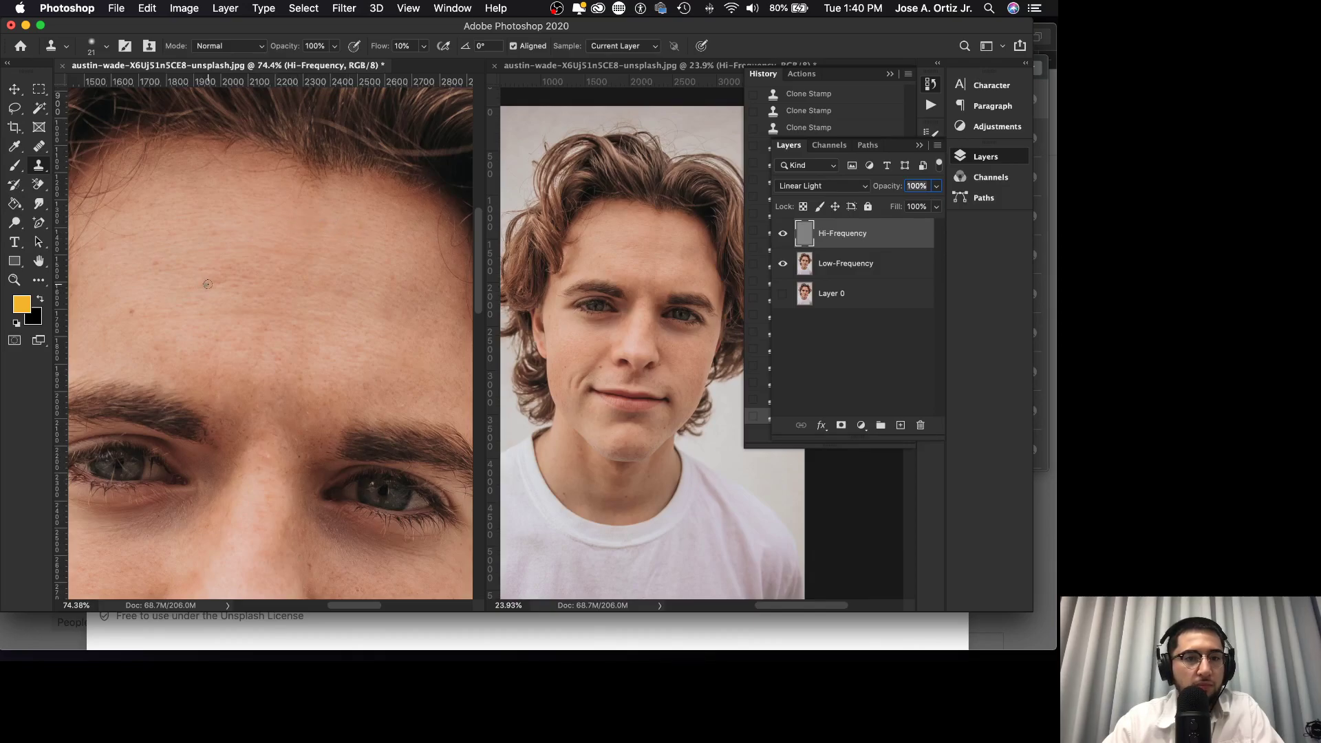
- Clone out the small dark spot and rough texture above the left-hand eyebrow, sampling skin just above it
scroll(207, 285, "left", 1)
left_click(190, 243, "alt")
mouse_move(185, 233)
left_mouse_down()
mouse_move(129, 233)
mouse_move(160, 232)
mouse_move(127, 244)
mouse_move(146, 234)
mouse_move(157, 255)
mouse_move(113, 270)
mouse_move(167, 253)
mouse_move(122, 261)
mouse_move(153, 259)
mouse_move(130, 270)
mouse_move(141, 238)
mouse_move(114, 248)
mouse_move(149, 237)
mouse_move(172, 263)
mouse_move(143, 321)
left_mouse_up()
left_click(170, 281, "alt")
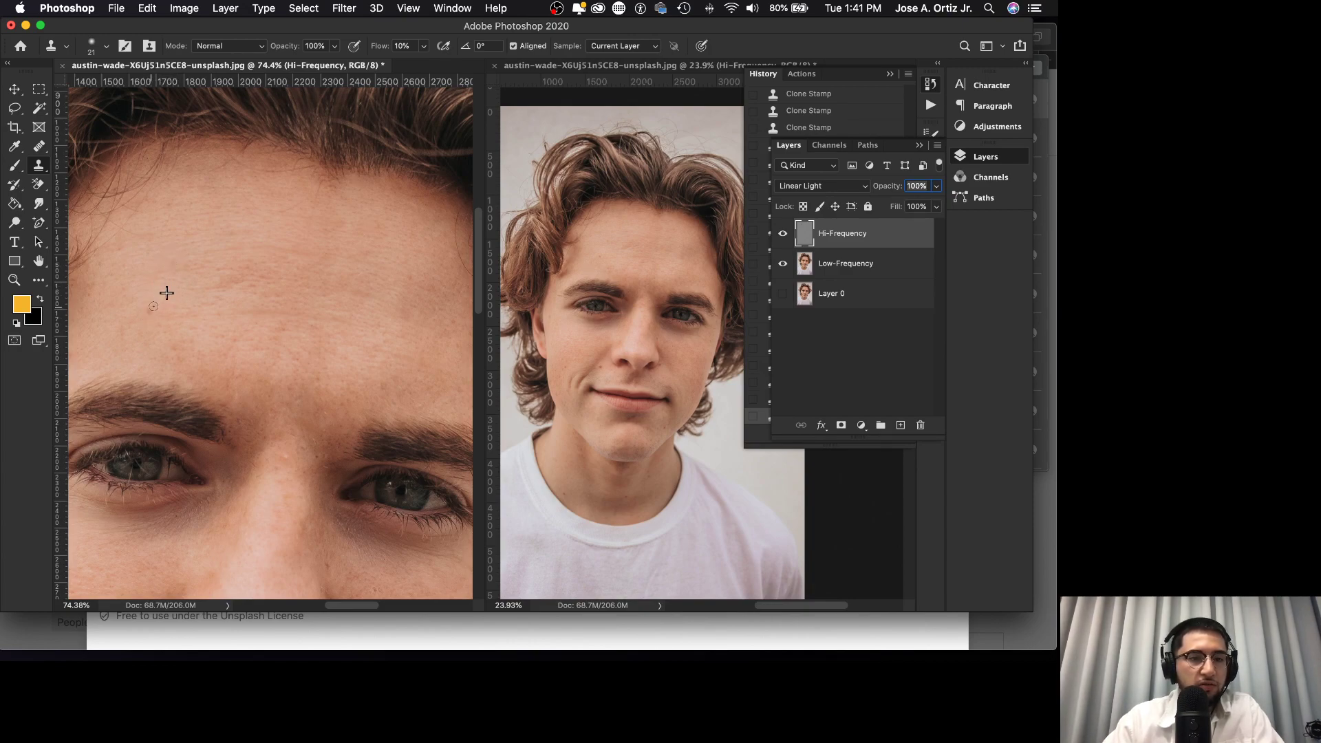
left_click_drag(135, 308, 183, 311)
left_click(159, 294, "alt")
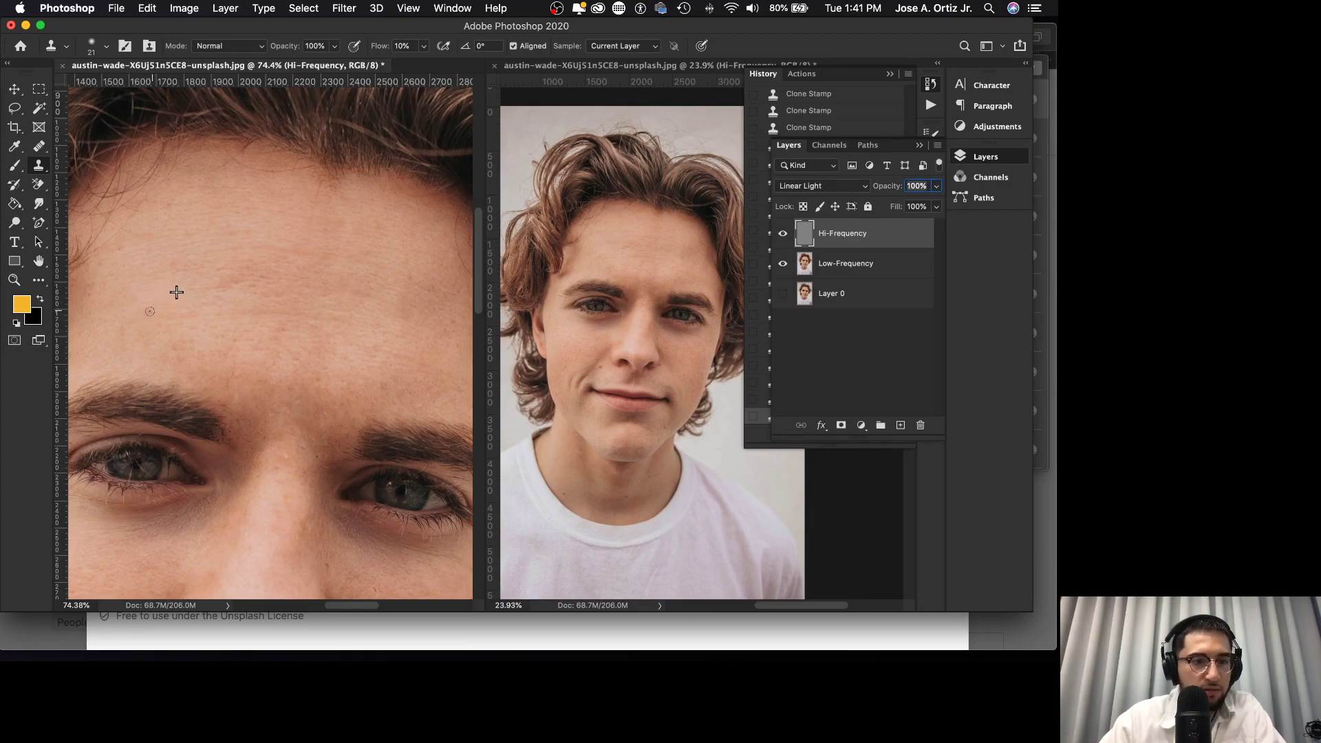
- Clone texture over the fine lines between the left-hand side and centre of the forehead, resampling adjacent skin
scroll(203, 295, "left", 3)
scroll(207, 294, "left", 1)
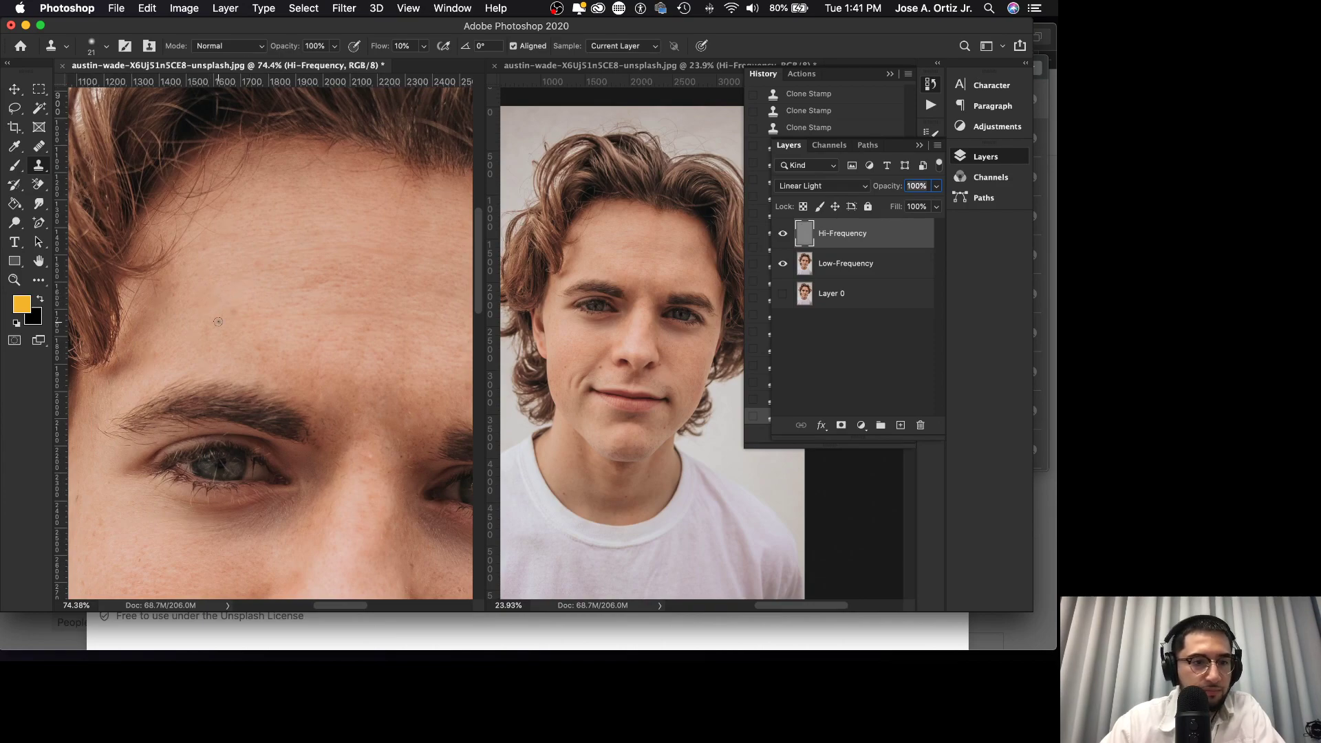
scroll(221, 322, "down", 1)
scroll(227, 324, "right", 1)
scroll(236, 324, "left", 1)
left_click(289, 304, "alt")
mouse_move(316, 296)
left_mouse_down()
mouse_move(349, 298)
mouse_move(275, 296)
mouse_move(312, 276)
mouse_move(291, 290)
mouse_move(346, 296)
mouse_move(260, 283)
mouse_move(339, 293)
left_mouse_up()
left_click(296, 284, "alt")
left_click(313, 275, "alt")
- Clone clean skin texture over the horizontal creases in the centre of the forehead
scroll(344, 276, "right", 3)
left_click(291, 273, "alt")
mouse_move(262, 264)
left_mouse_down()
mouse_move(235, 263)
mouse_move(280, 259)
mouse_move(300, 273)
mouse_move(197, 261)
mouse_move(277, 253)
mouse_move(260, 247)
mouse_move(213, 267)
mouse_move(256, 272)
mouse_move(269, 262)
mouse_move(242, 267)
mouse_move(204, 245)
mouse_move(229, 246)
mouse_move(188, 251)
mouse_move(218, 244)
mouse_move(242, 267)
mouse_move(204, 248)
mouse_move(308, 287)
mouse_move(268, 275)
mouse_move(290, 258)
mouse_move(278, 256)
mouse_move(313, 259)
mouse_move(212, 269)
mouse_move(272, 218)
mouse_move(330, 236)
left_mouse_up()
left_click(308, 268, "alt")
left_click(313, 276, "alt")
- Clone over the remaining forehead lines left of centre with repeated nearby samples, and check the forehead texture from side to side
left_click(196, 261, "alt")
left_click(248, 276, "alt")
left_click(222, 274, "alt")
left_click(212, 276, "alt")
left_click(226, 256, "alt")
scroll(341, 235, "right", 2)
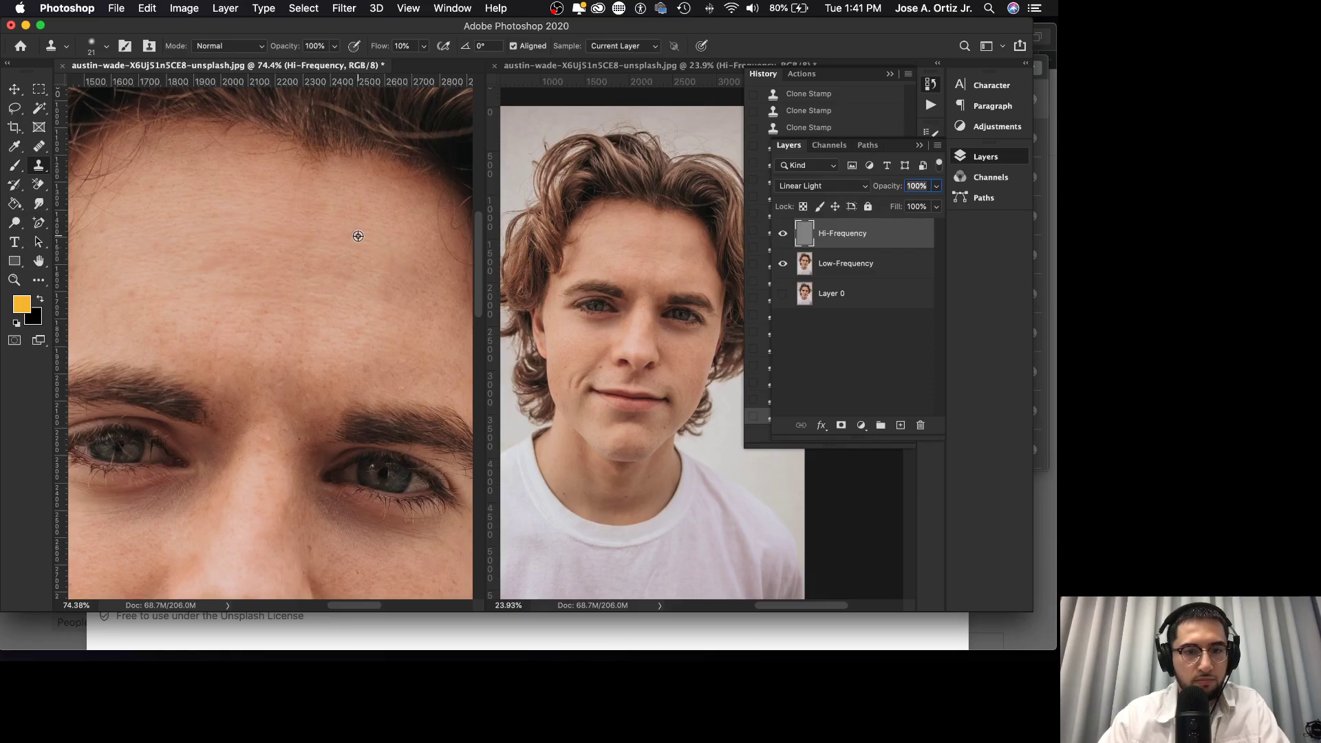
scroll(381, 285, "right", 1)
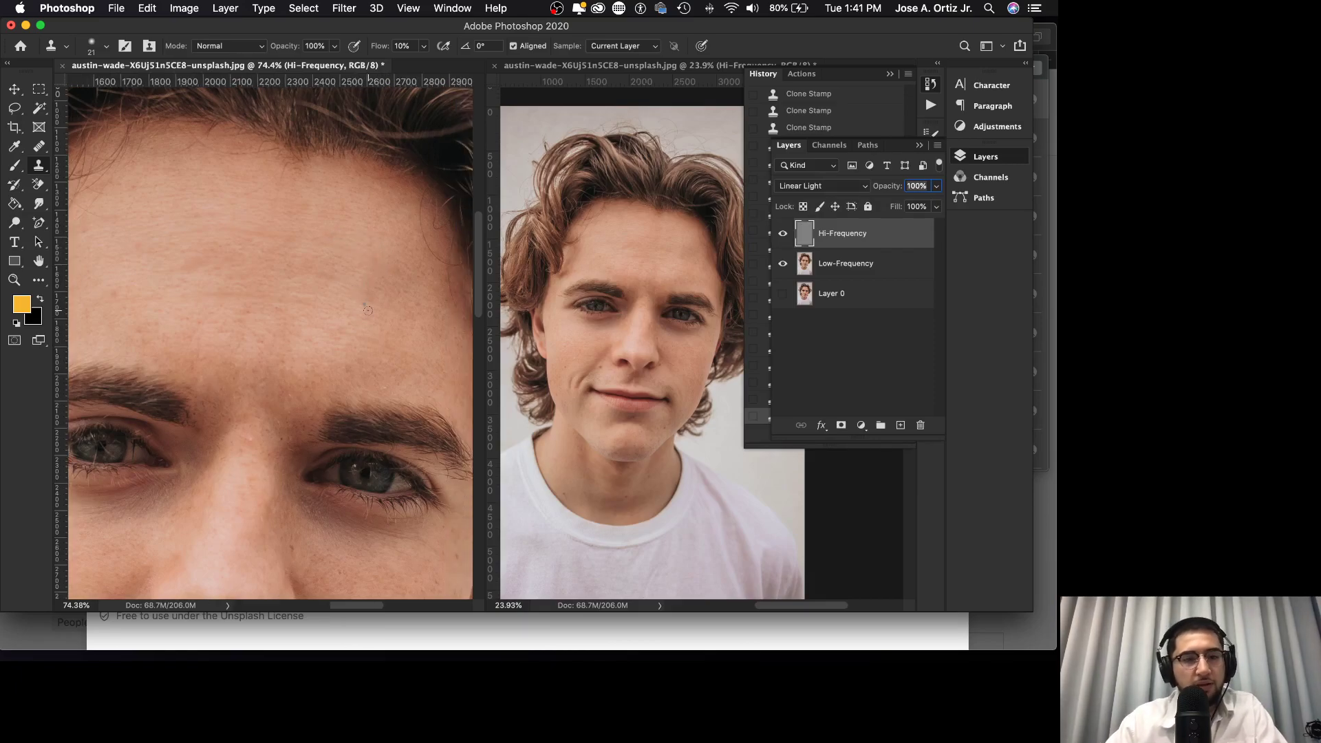
scroll(363, 309, "left", 3)
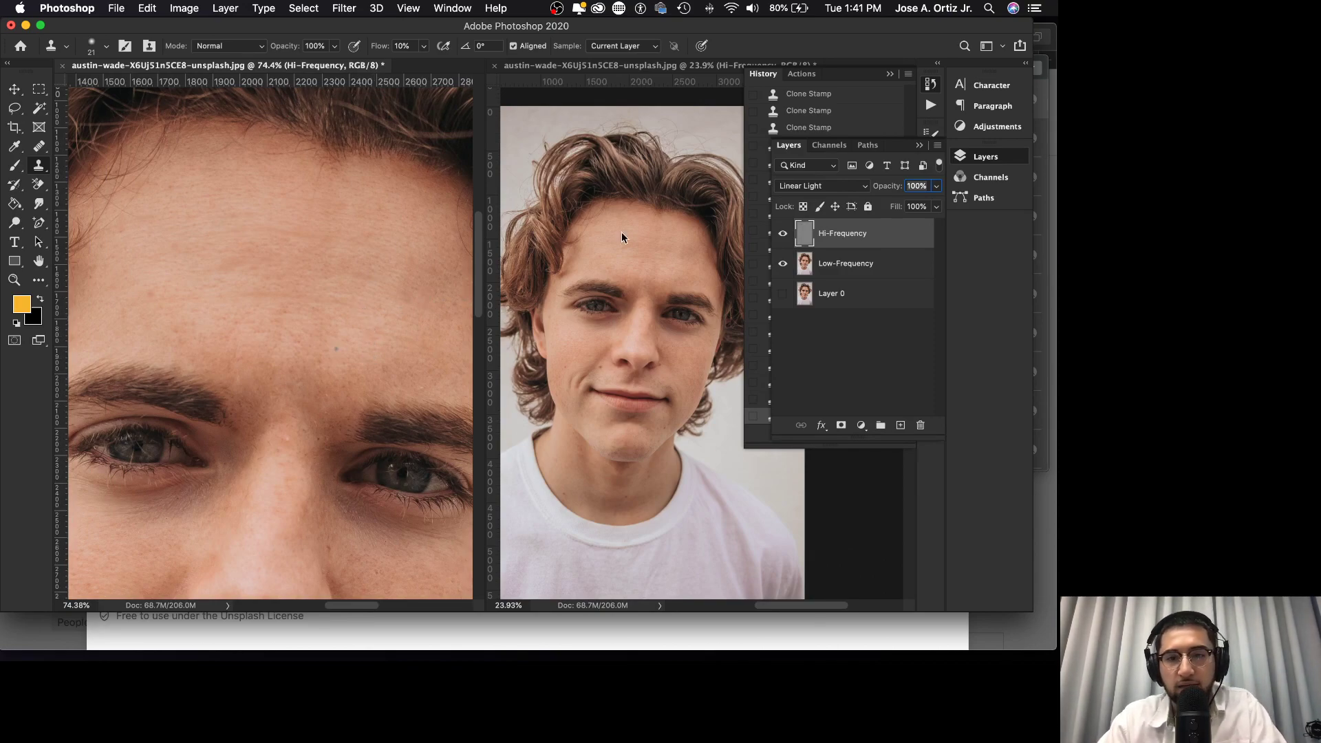
- Heal uneven tones in the middle of the forehead with the Healing Brush on the Low-Frequency layer, sampling nearby skin
left_click(860, 267)
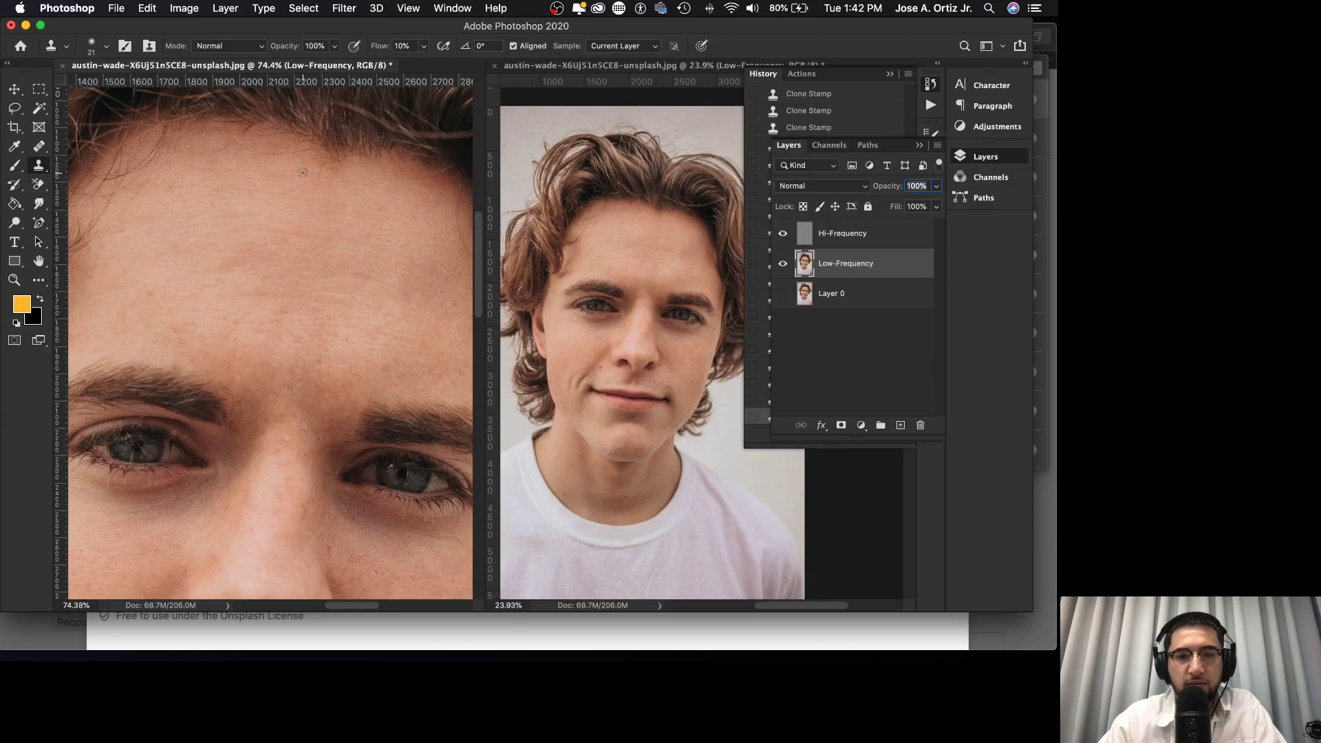
left_click(38, 147)
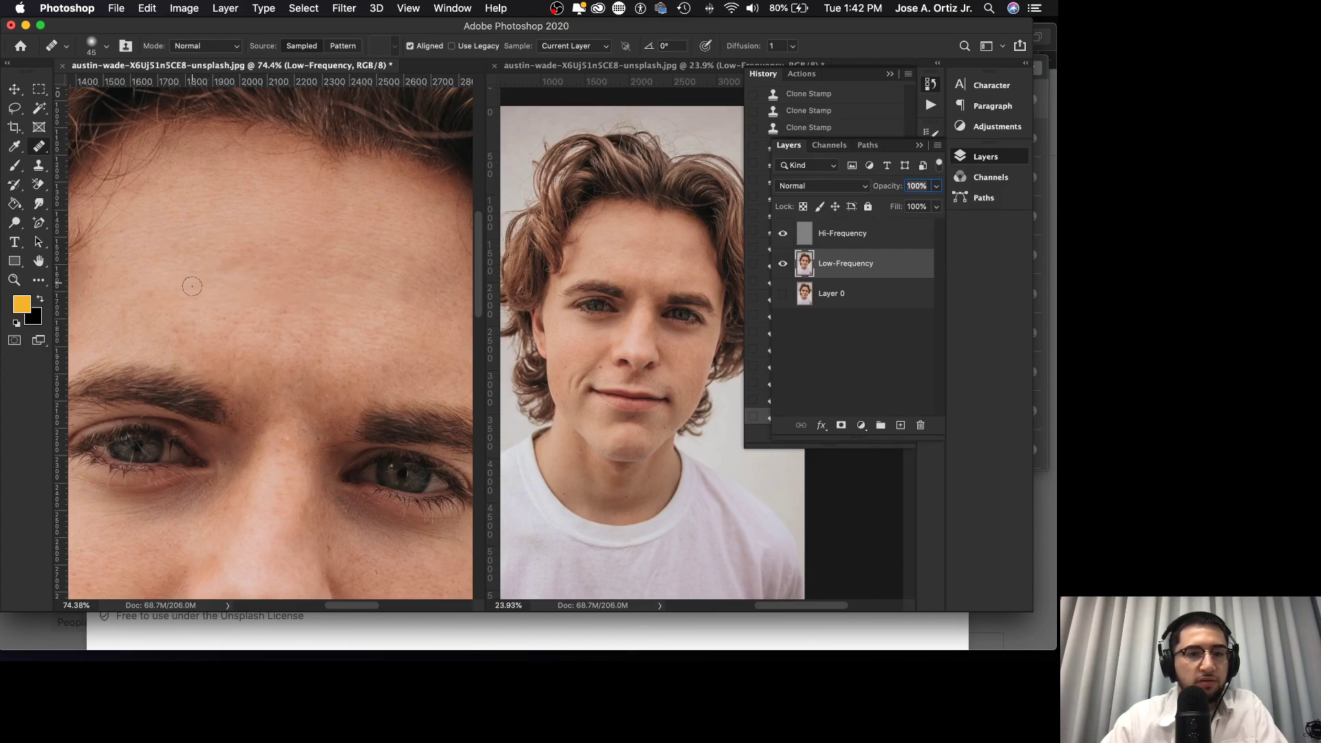
scroll(235, 272, "left", 2)
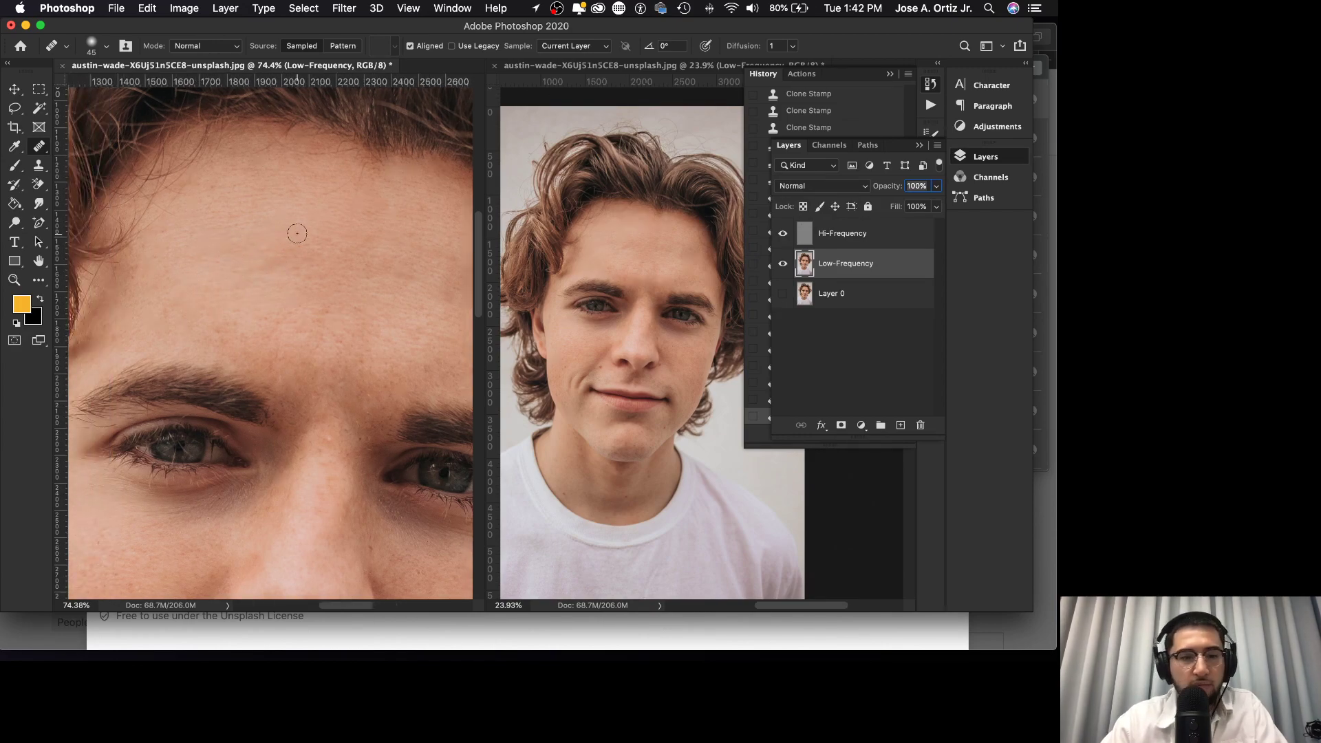
left_click(295, 213, "alt")
mouse_move(288, 256)
left_mouse_down()
mouse_move(257, 265)
mouse_move(300, 261)
mouse_move(263, 269)
mouse_move(301, 272)
mouse_move(261, 272)
mouse_move(299, 272)
mouse_move(314, 249)
mouse_move(263, 242)
mouse_move(309, 243)
mouse_move(327, 261)
mouse_move(289, 263)
mouse_move(326, 265)
mouse_move(340, 243)
mouse_move(293, 245)
mouse_move(331, 245)
left_mouse_up()
left_click(256, 276, "alt")
- Heal the uneven tones on the right-hand side of the forehead
scroll(325, 252, "right", 3)
scroll(310, 303, "right", 2)
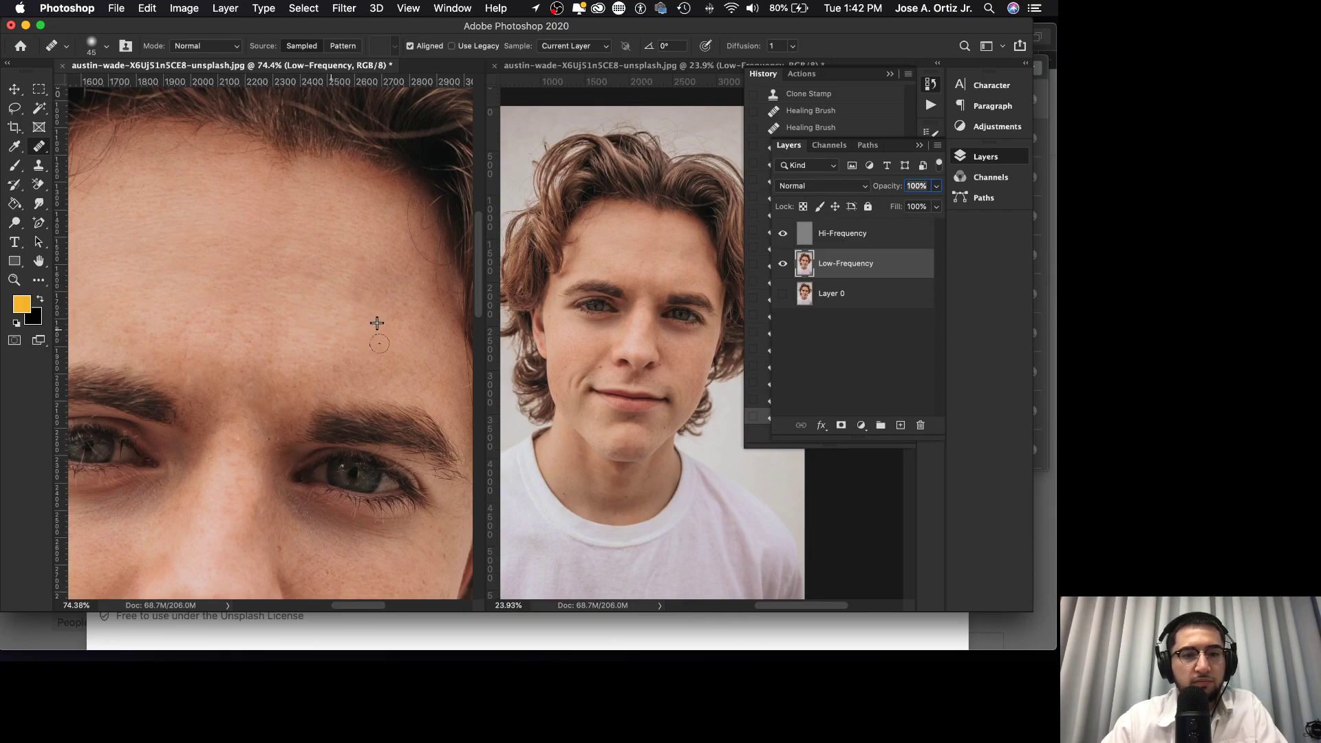
left_click_drag(314, 329, 317, 316)
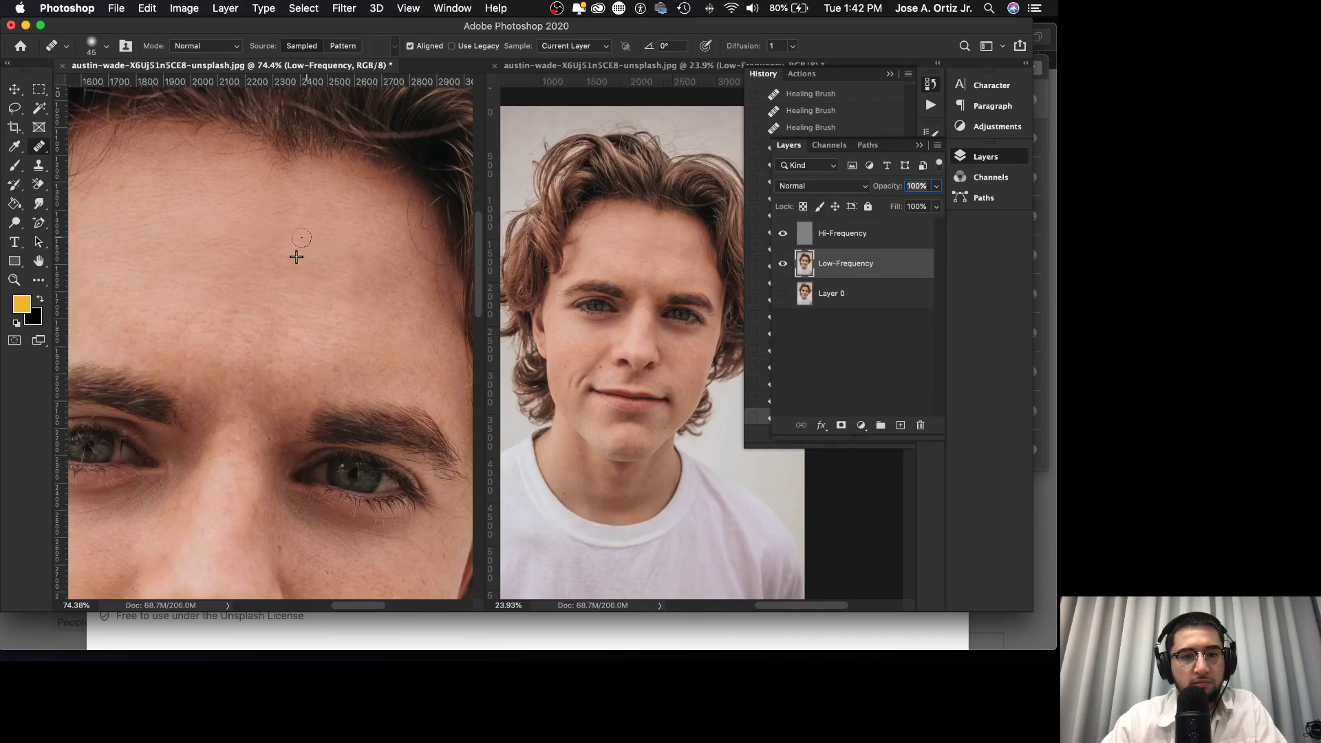
left_click_drag(364, 256, 368, 257)
- Even out the tones across the upper middle of the forehead with short healing strokes, resampling nearby skin between them
left_click(319, 257, "alt")
left_click(362, 287, "alt")
mouse_move(344, 276)
left_mouse_down()
mouse_move(266, 256)
mouse_move(264, 267)
mouse_move(299, 264)
mouse_move(272, 272)
left_mouse_up()
left_click(304, 262, "alt")
left_click(273, 274)
left_click(306, 246, "alt")
left_click(277, 252)
left_click(310, 245, "alt")
left_click(271, 246)
mouse_move(271, 245)
left_mouse_down()
mouse_move(247, 252)
mouse_move(286, 248)
mouse_move(200, 244)
left_mouse_up()
- Heal the tonal patches along the lower forehead, from between the brows to above the right-hand eyebrow
left_click(311, 250, "alt")
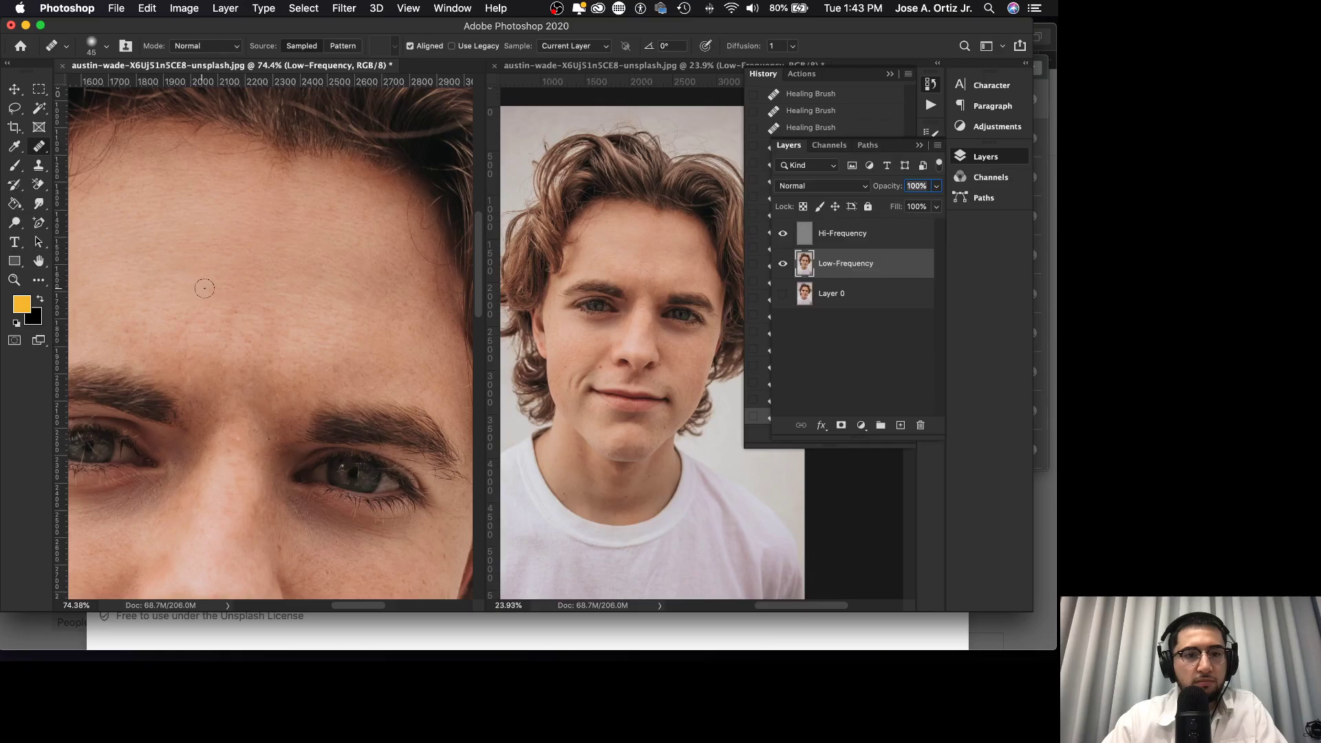
mouse_move(246, 312)
left_mouse_down()
mouse_move(217, 309)
mouse_move(227, 320)
left_mouse_up()
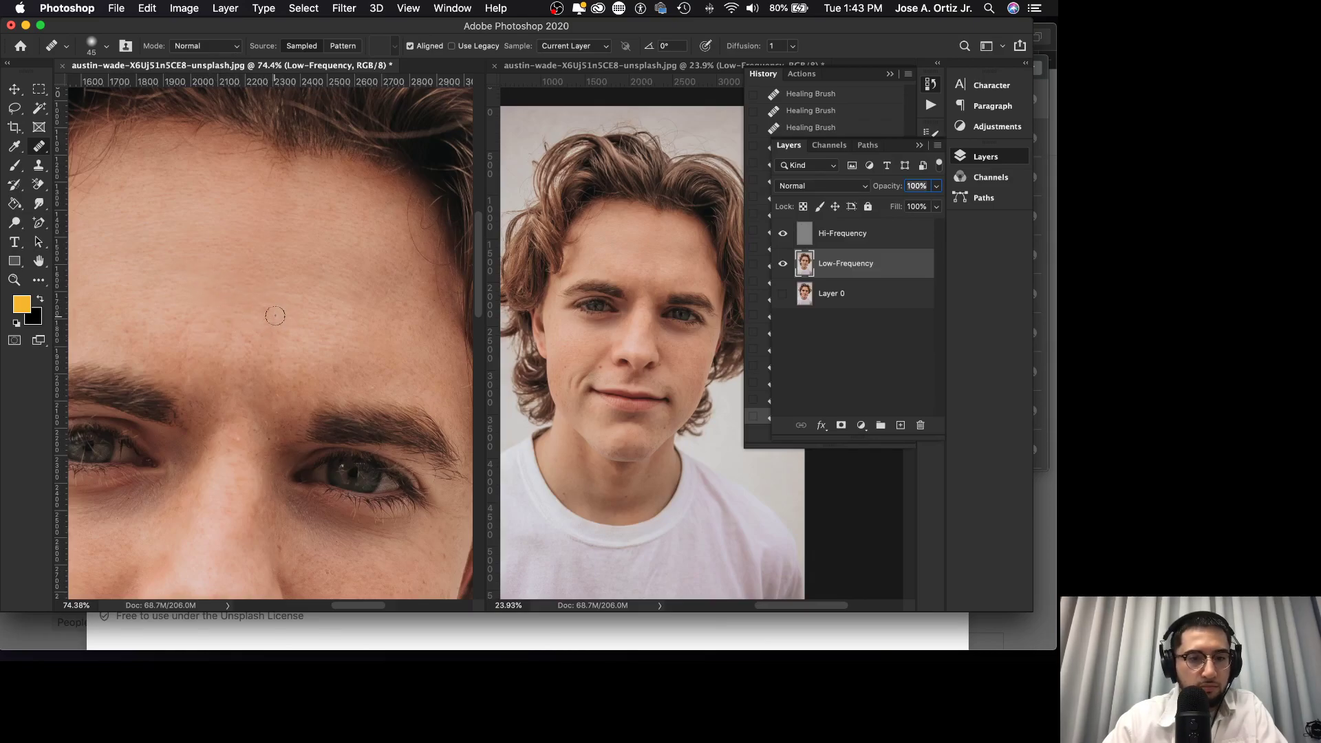
left_click(304, 322, "alt")
mouse_move(310, 337)
left_mouse_down()
mouse_move(401, 349)
mouse_move(304, 318)
mouse_move(379, 338)
left_mouse_up()
- Blend the tones from the forehead's centre toward the right-hand temple, sampling skin from the centre
left_click(275, 316, "alt")
mouse_move(343, 287)
left_mouse_down()
mouse_move(400, 300)
mouse_move(301, 276)
mouse_move(384, 271)
mouse_move(324, 258)
mouse_move(366, 264)
mouse_move(336, 295)
mouse_move(302, 297)
mouse_move(360, 277)
left_mouse_up()
left_click(278, 300, "alt")
mouse_move(273, 287)
left_mouse_down()
mouse_move(378, 272)
mouse_move(300, 302)
mouse_move(336, 283)
mouse_move(364, 290)
left_mouse_up()
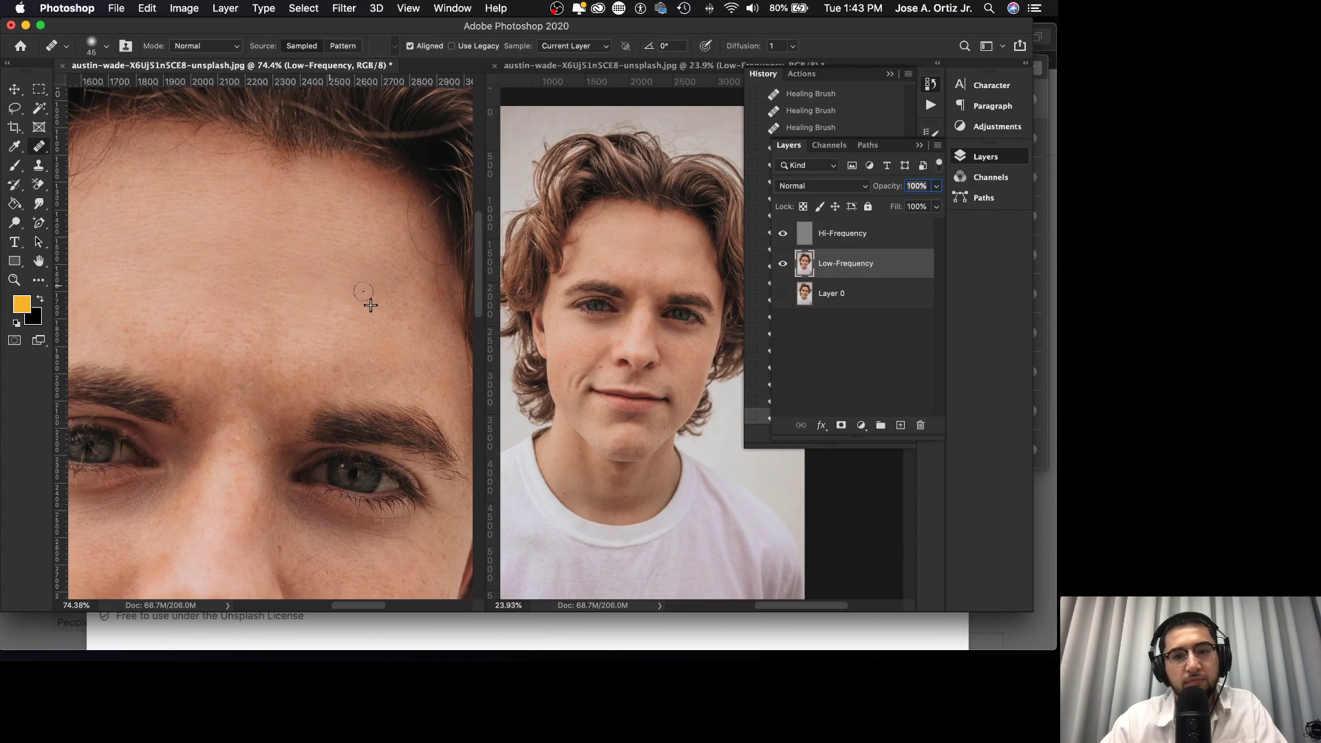
scroll(370, 306, "left", 3)
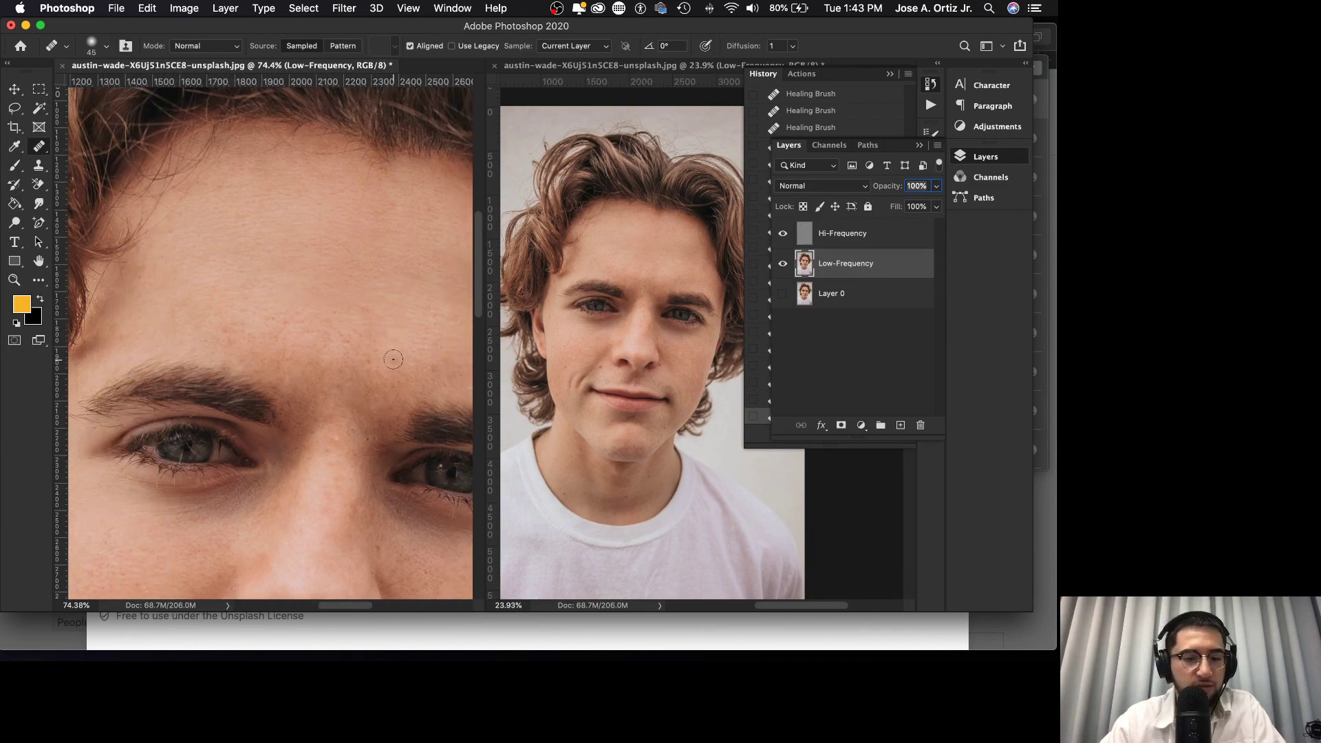
- View the full portrait and compare the earliest Healing Brush history state with the latest one, ending on the latest
key("z")
mouse_move(390, 348)
left_mouse_down()
mouse_move(351, 349)
mouse_move(377, 331)
left_mouse_up()
scroll(358, 344, "down", 3)
scroll(364, 343, "right", 2)
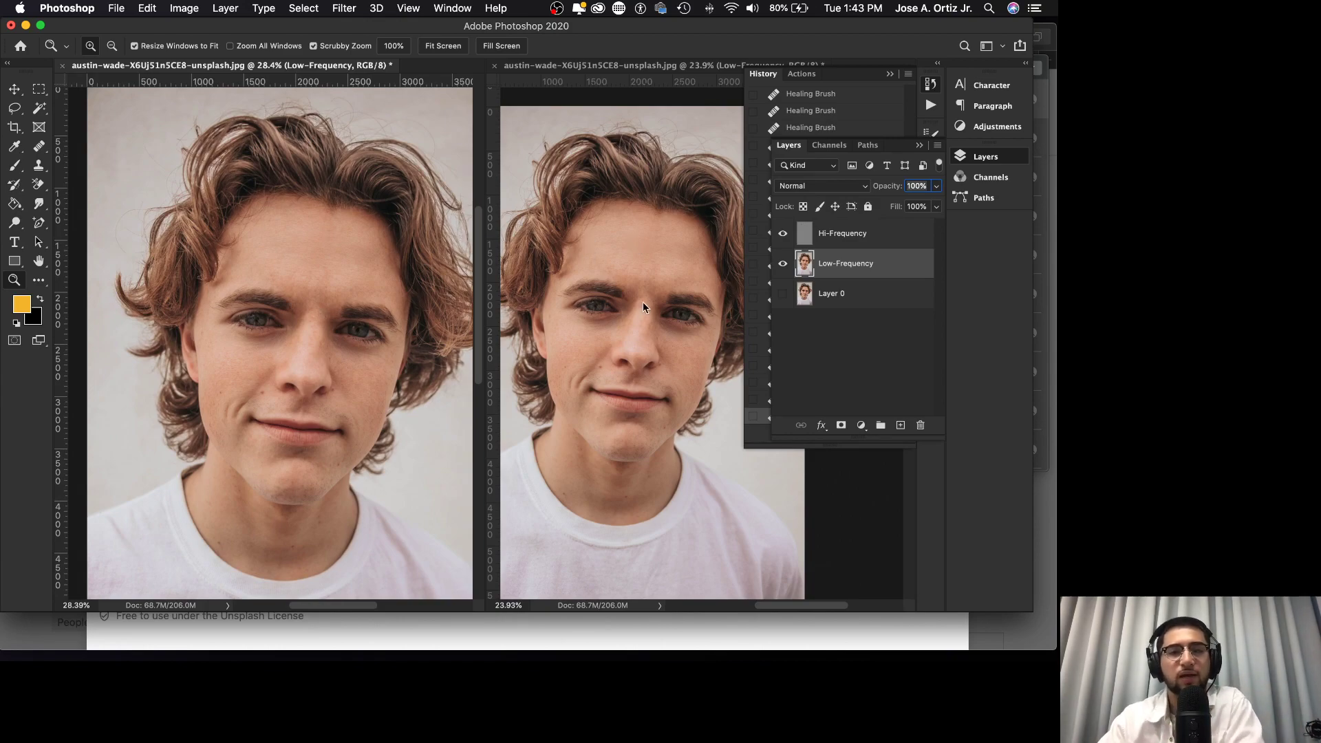
left_click(919, 145)
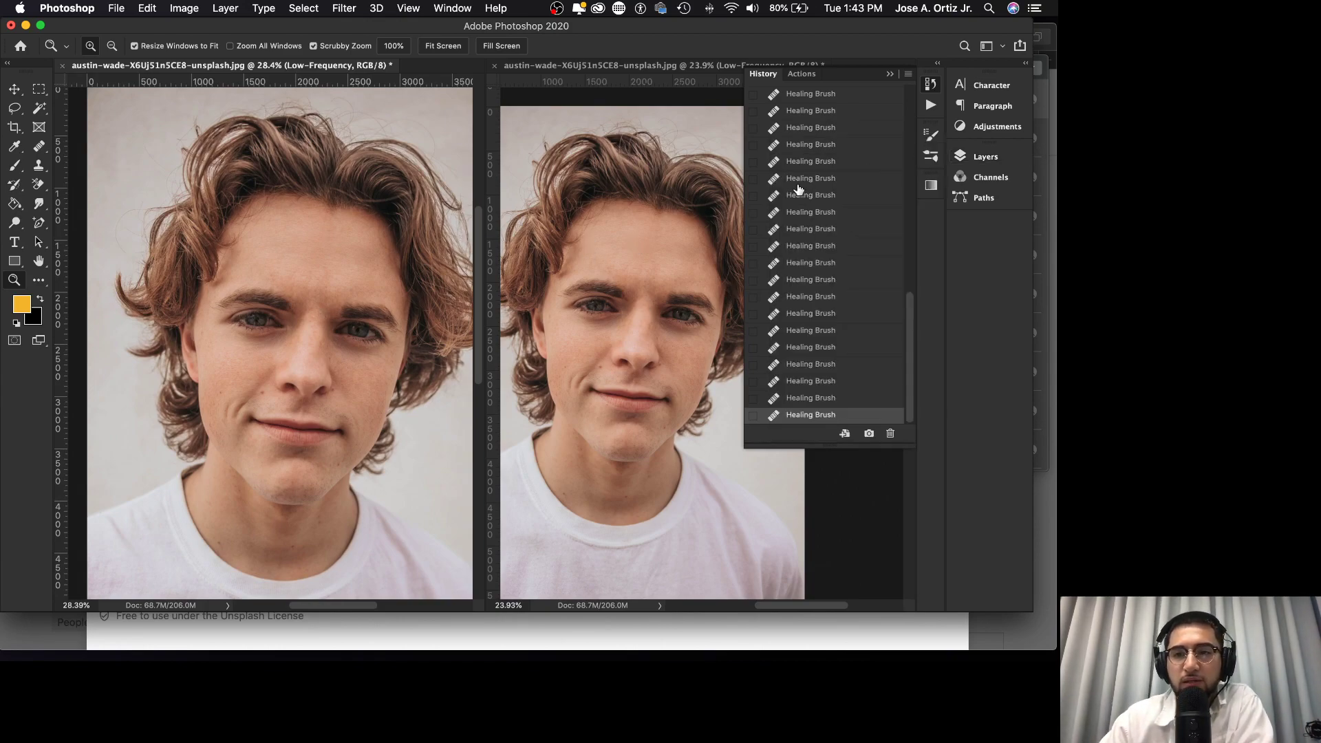
scroll(805, 186, "up", 5)
left_click(819, 122)
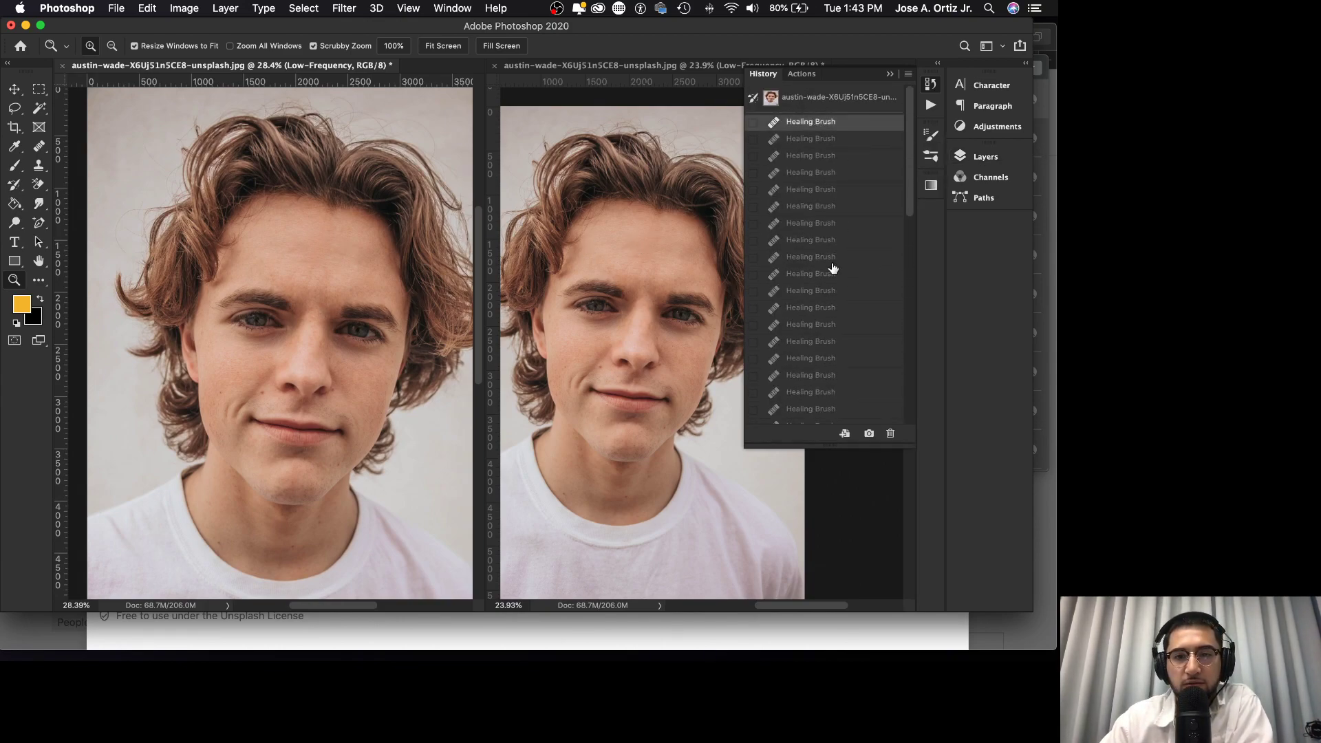
scroll(831, 323, "down", 5)
left_click(831, 416)
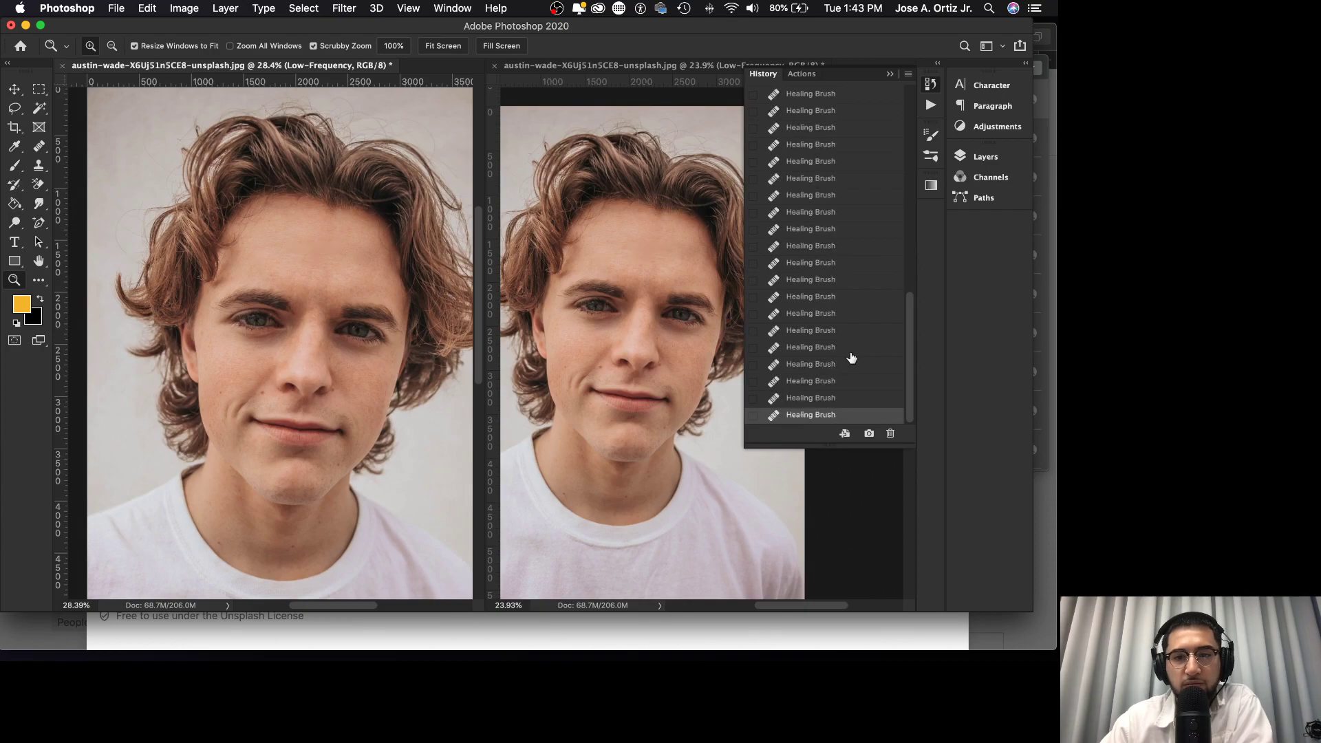
- Recheck the forehead retouch closer up by reverting to the earliest Healing Brush state and restoring the latest, twice
scroll(850, 270, "up", 5)
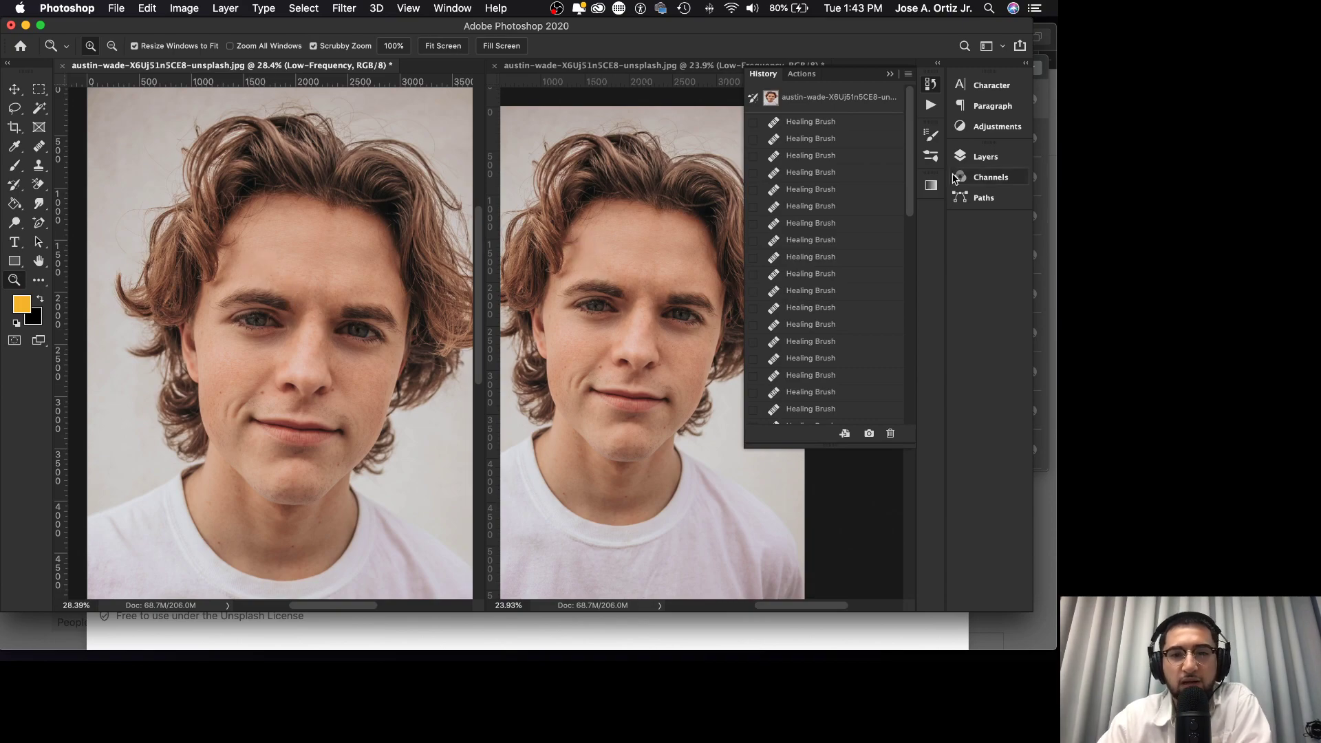
left_click(825, 124)
scroll(868, 298, "down", 10)
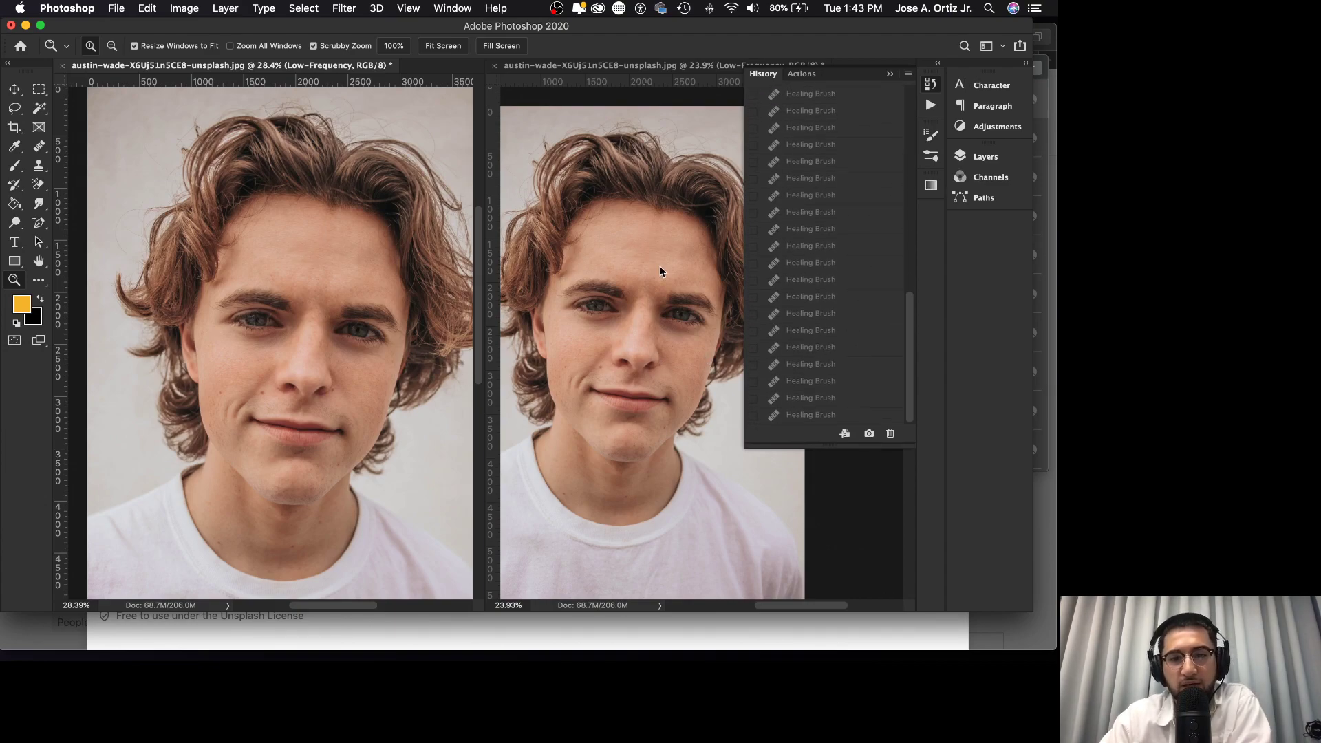
left_click_drag(308, 275, 324, 274)
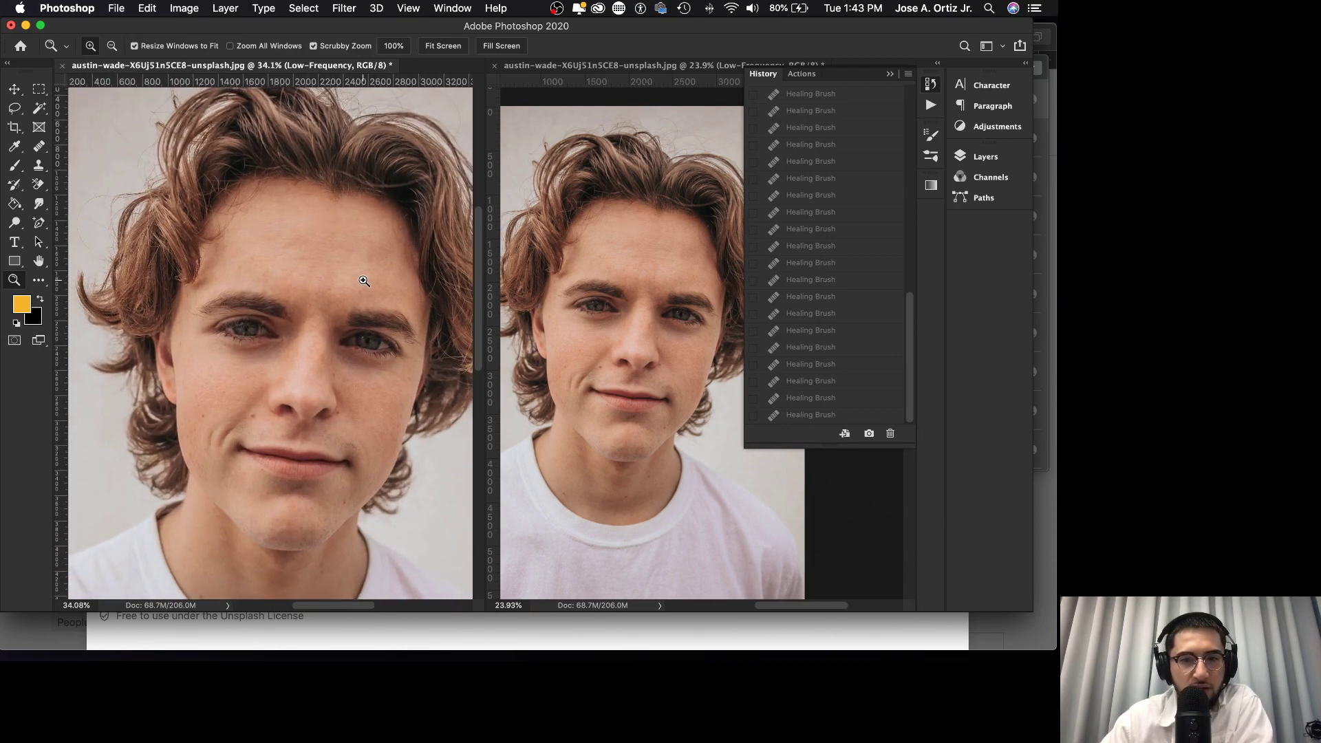
left_click(825, 416)
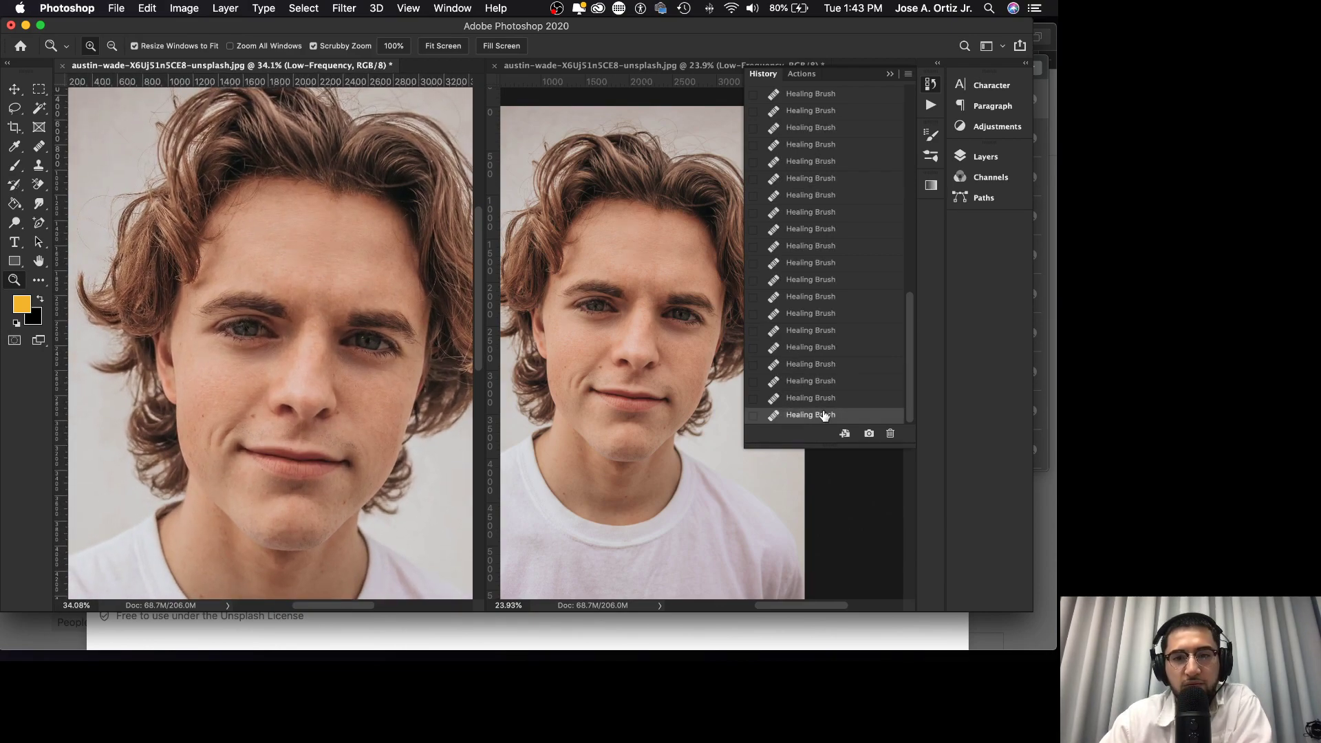
scroll(869, 314, "up", 10)
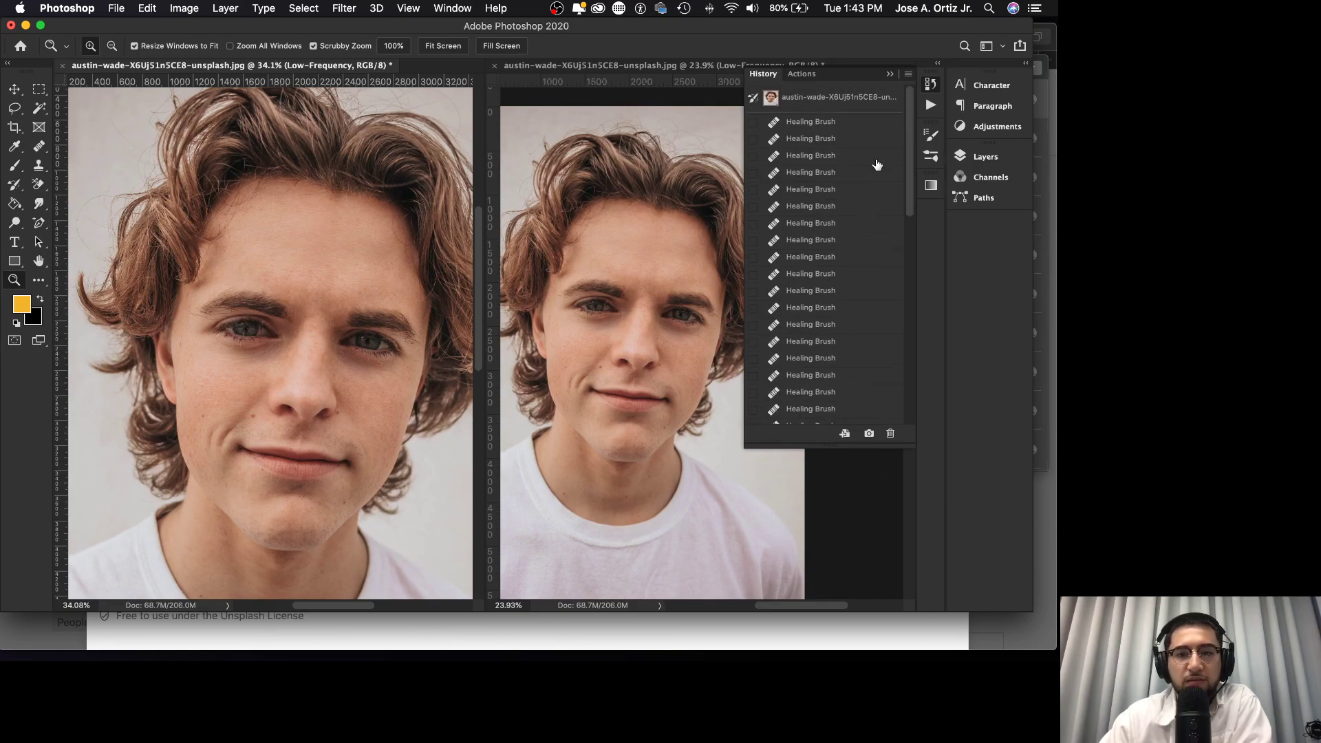
left_click(837, 124)
scroll(856, 307, "down", 10)
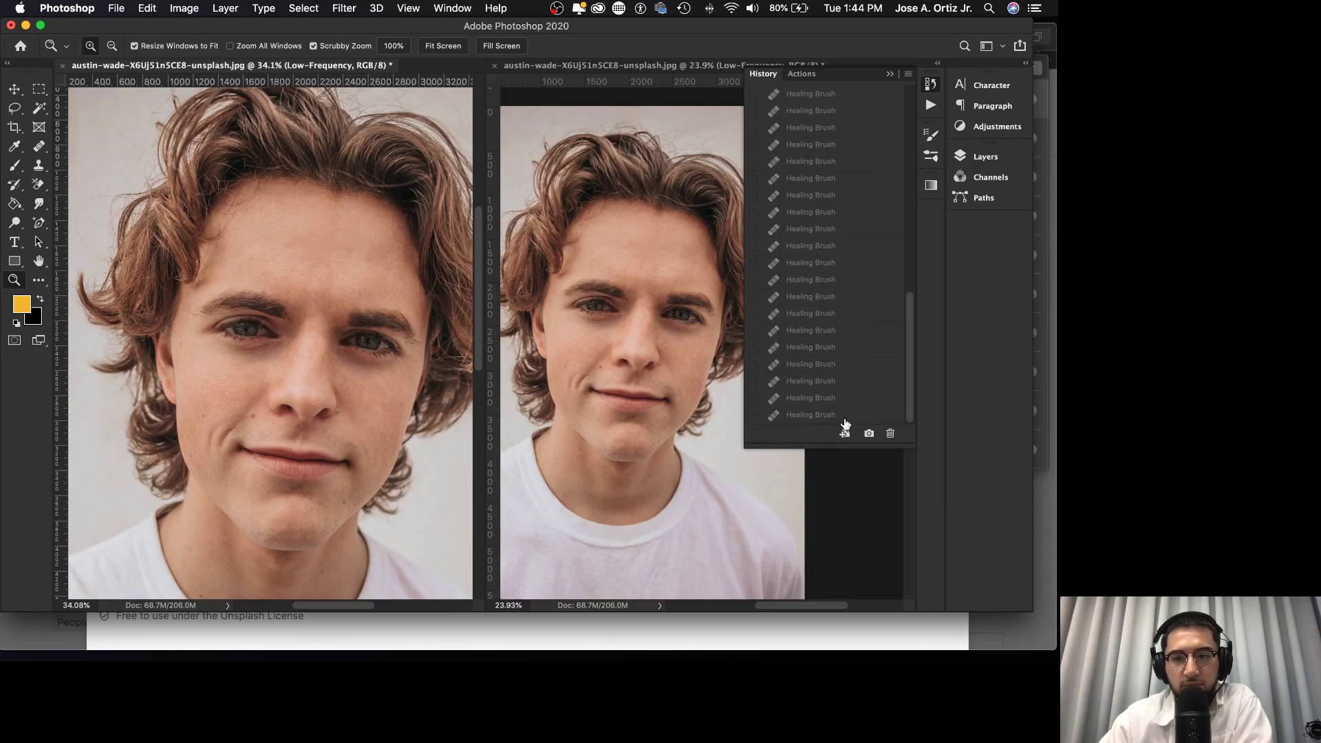
left_click(834, 415)
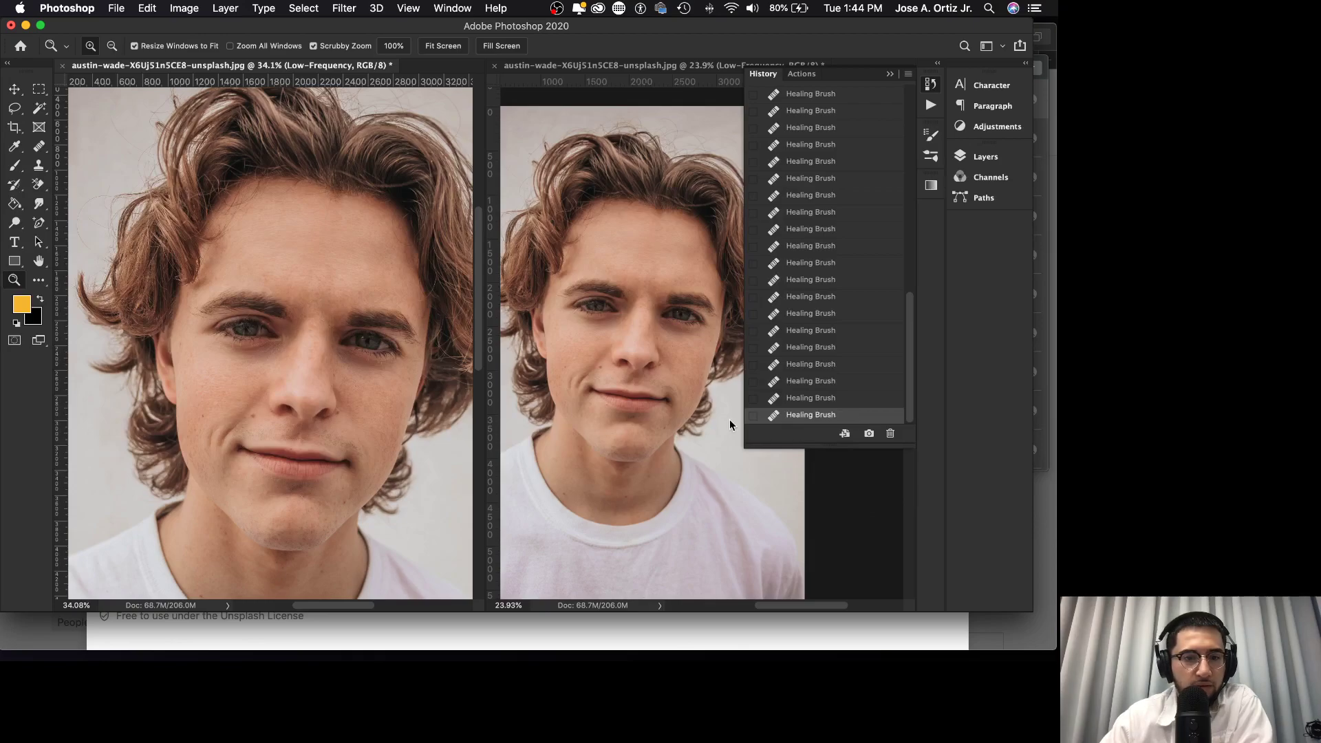
- Clone clean skin texture over the mole below the right-hand mouth corner with the Clone Stamp on the Hi-Frequency layer
left_click_drag(351, 499, 387, 462)
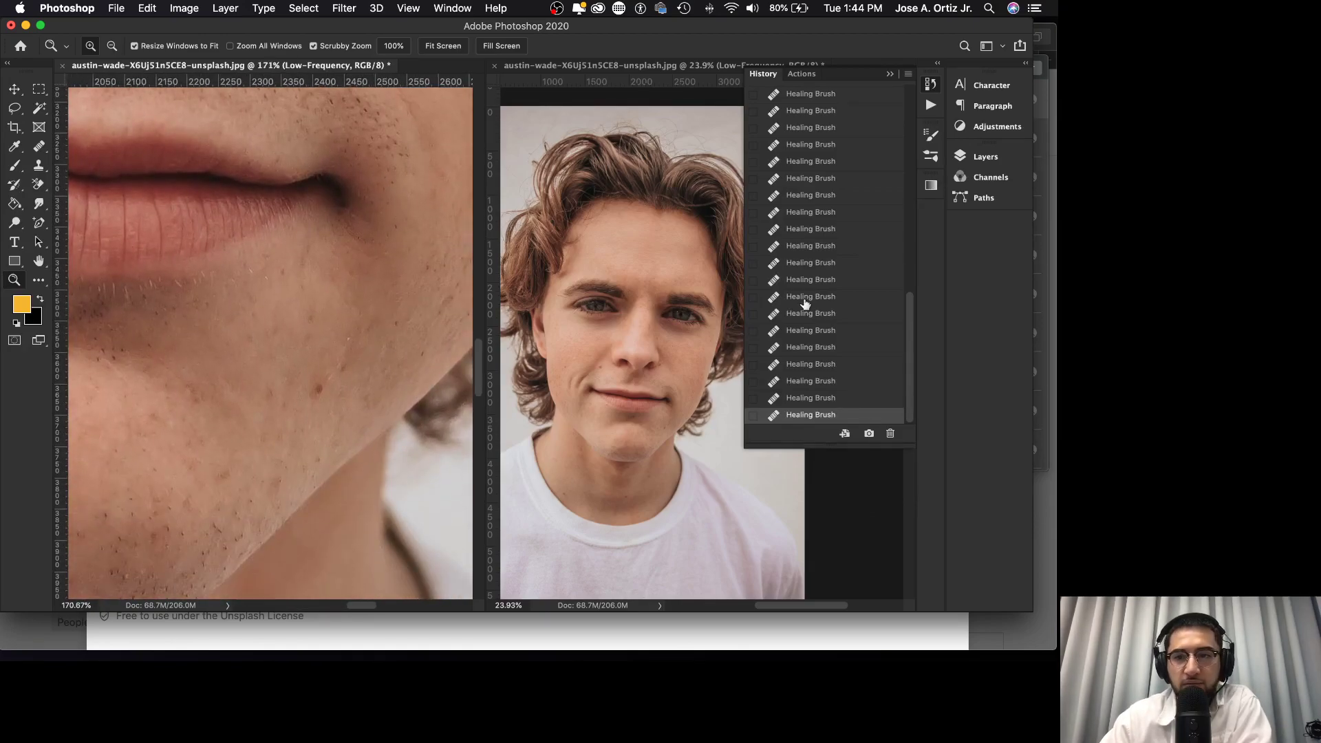
left_click(985, 157)
left_click(804, 240)
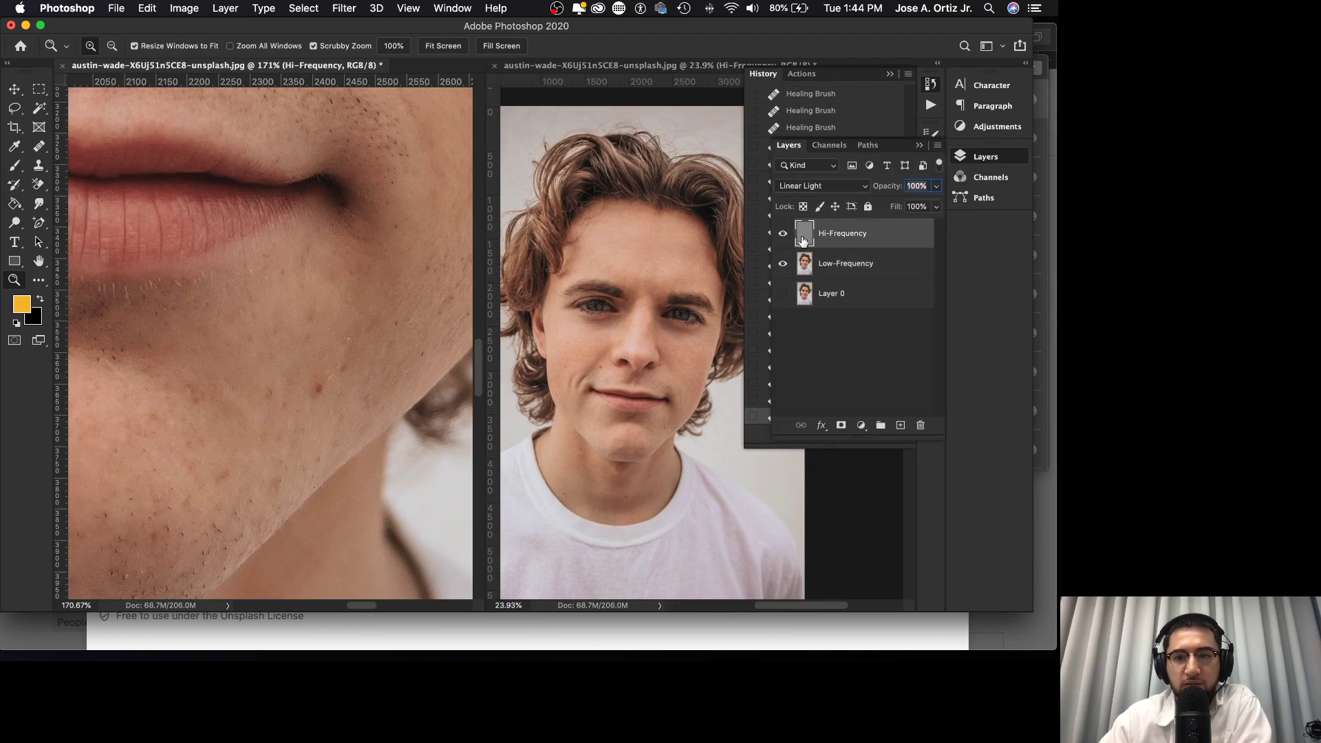
left_click(39, 165)
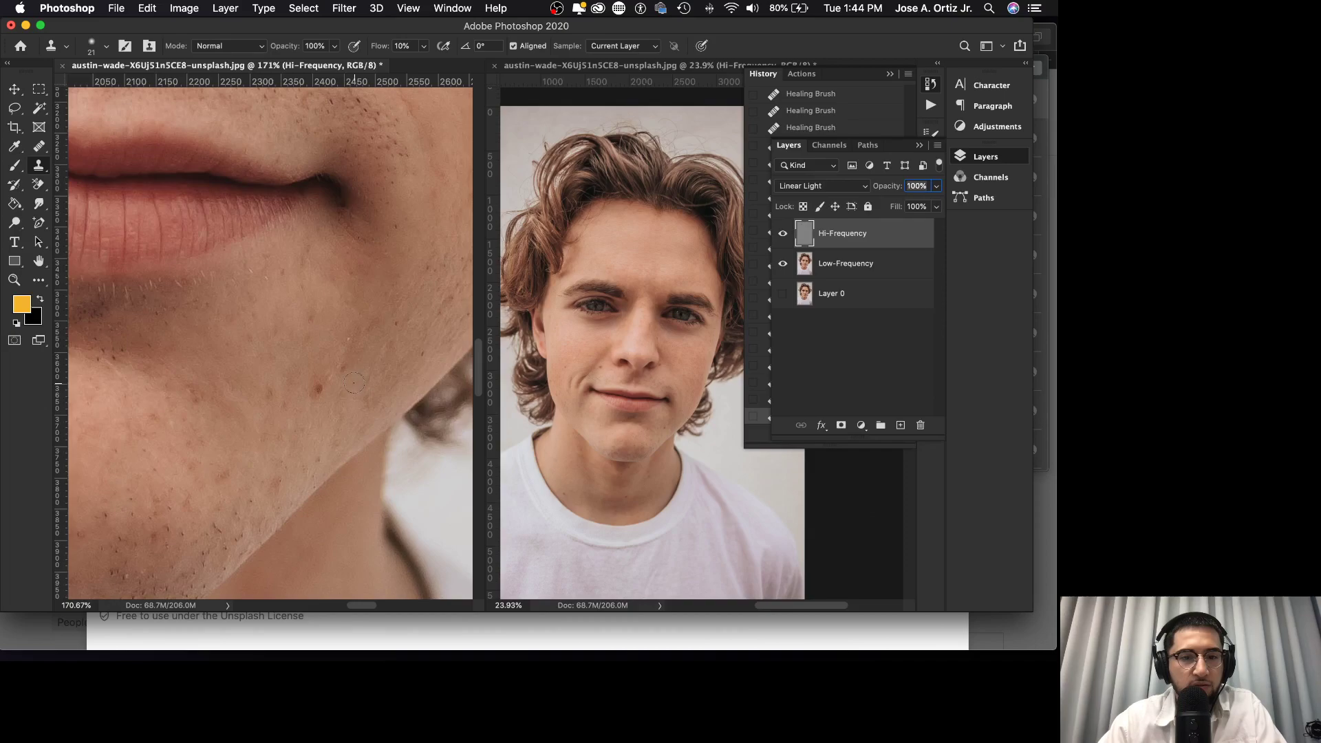
left_click_drag(320, 386, 308, 395)
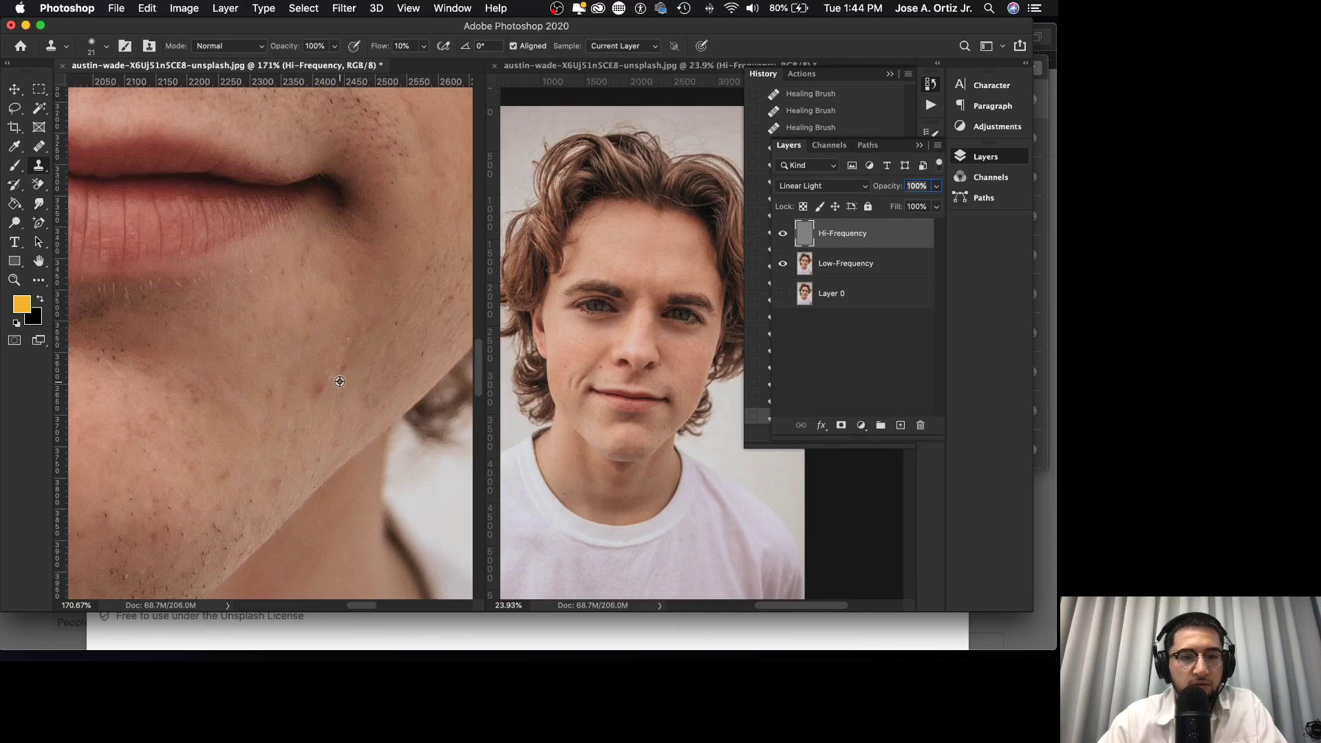
left_click(320, 387)
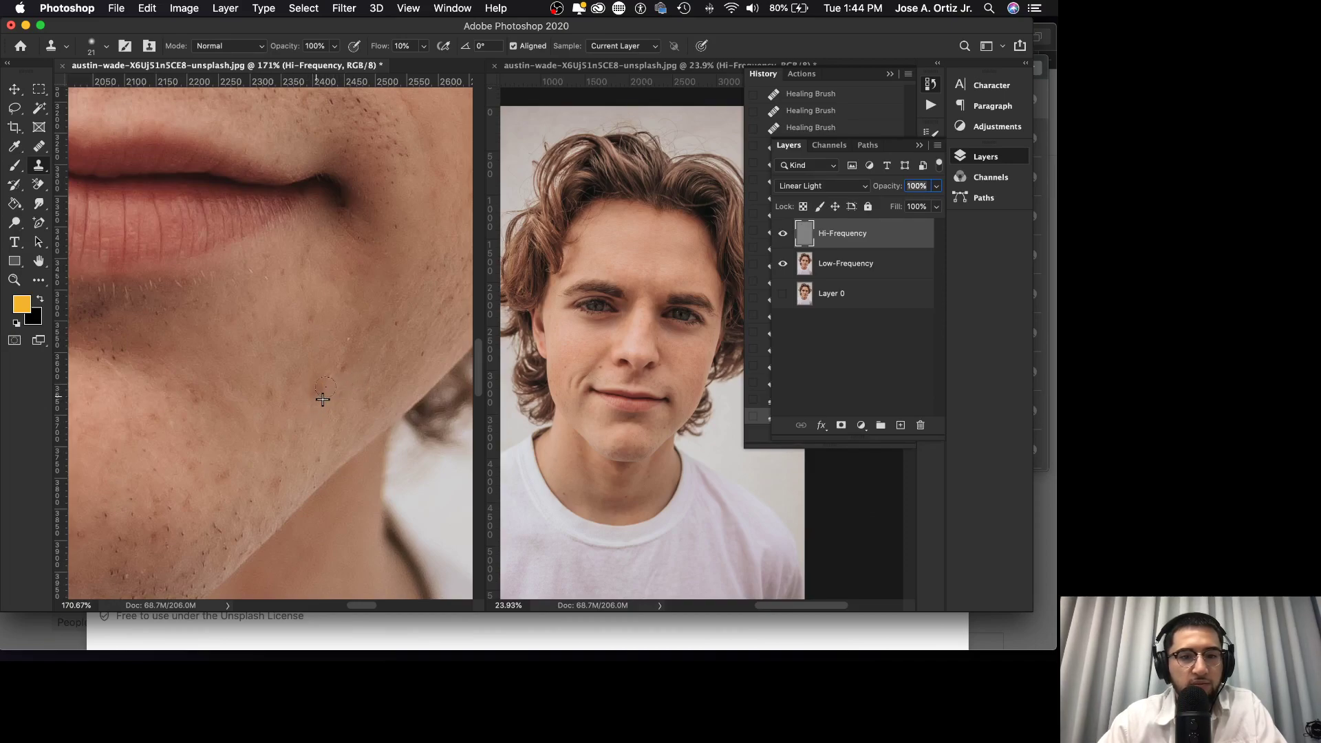
left_click(319, 387)
left_click_drag(342, 378, 346, 375)
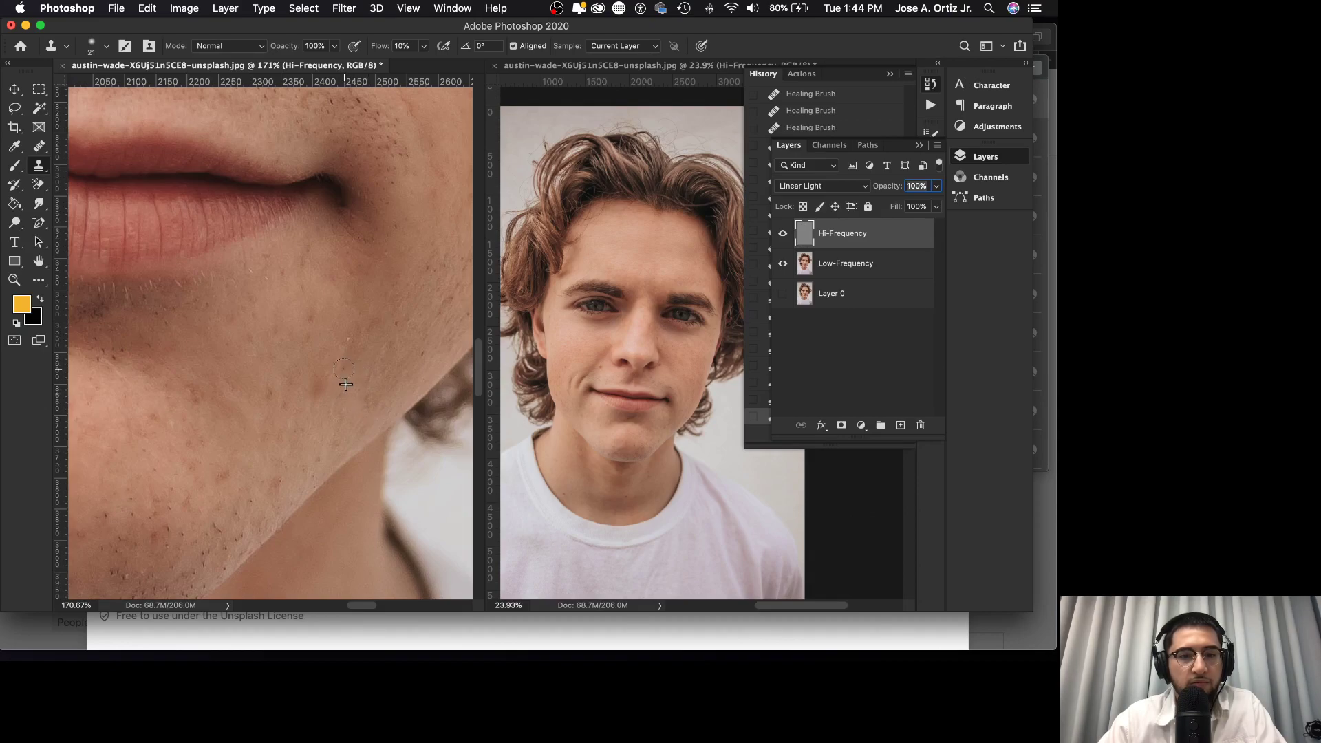
left_click(333, 386, "alt")
left_click_drag(318, 388, 313, 395)
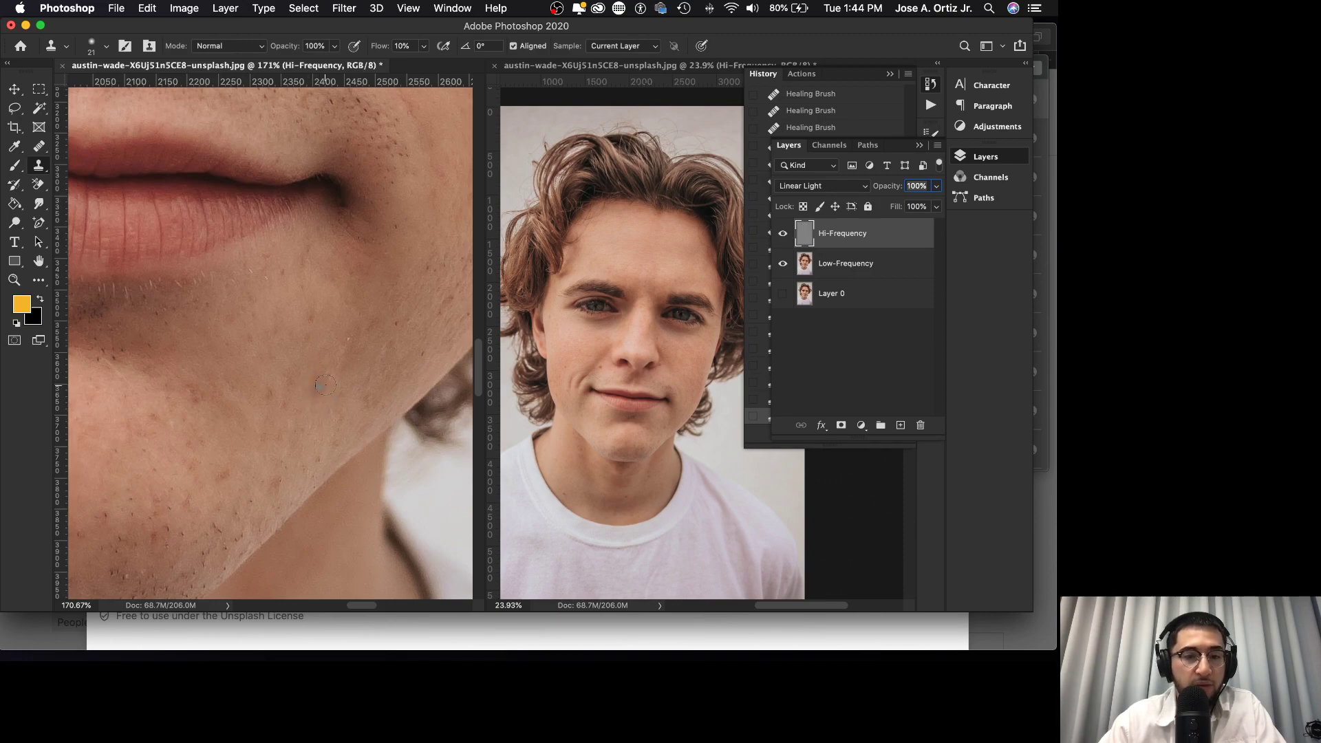
- Heal the mole's leftover discoloration on the Low-Frequency layer with the Healing Brush, resampling nearby chin and jaw skin
left_click(827, 275)
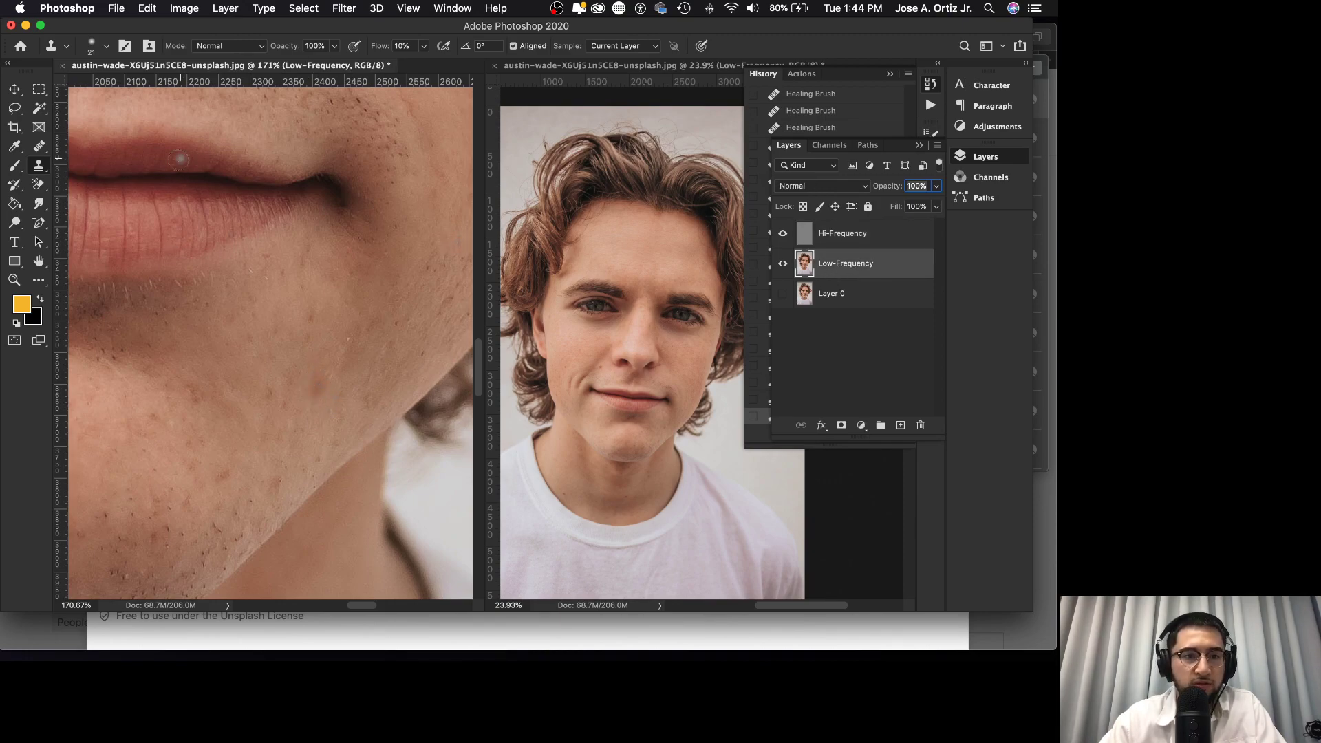
left_click(39, 146)
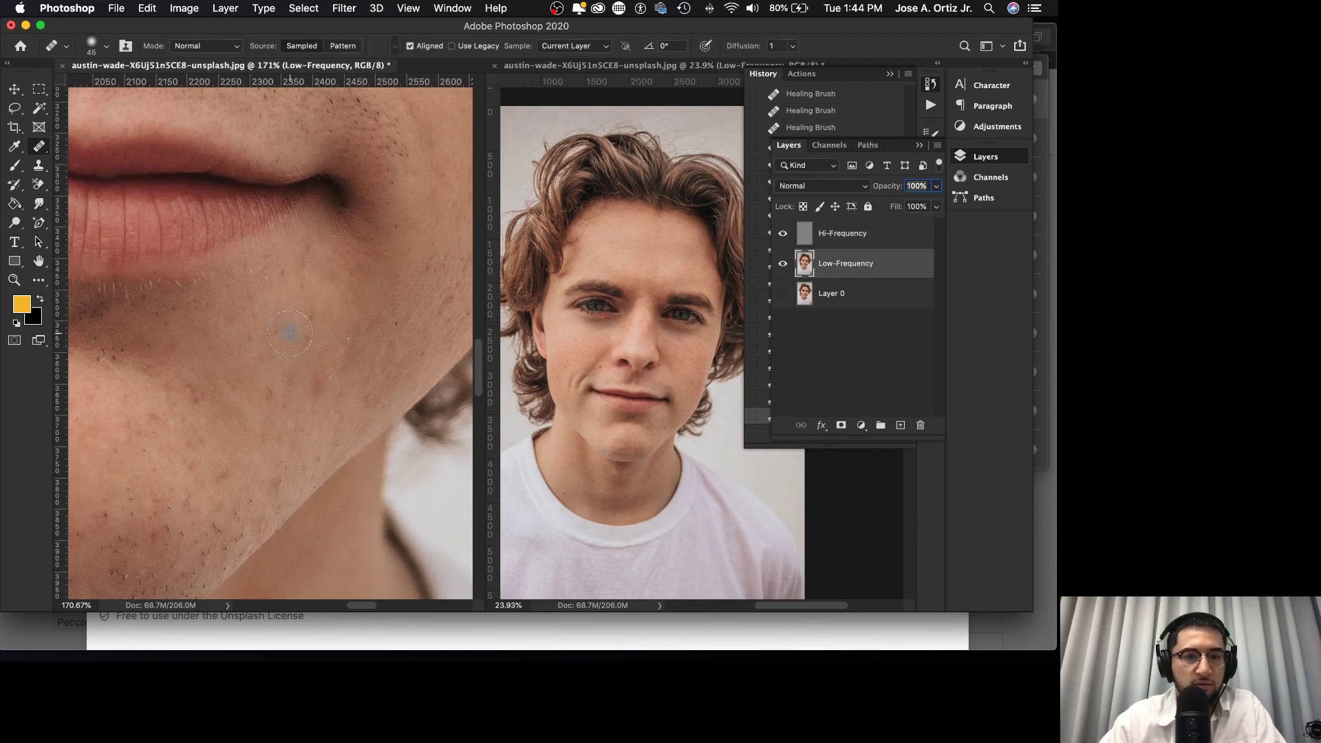
left_click(314, 387, "alt")
left_click_drag(325, 373, 332, 374)
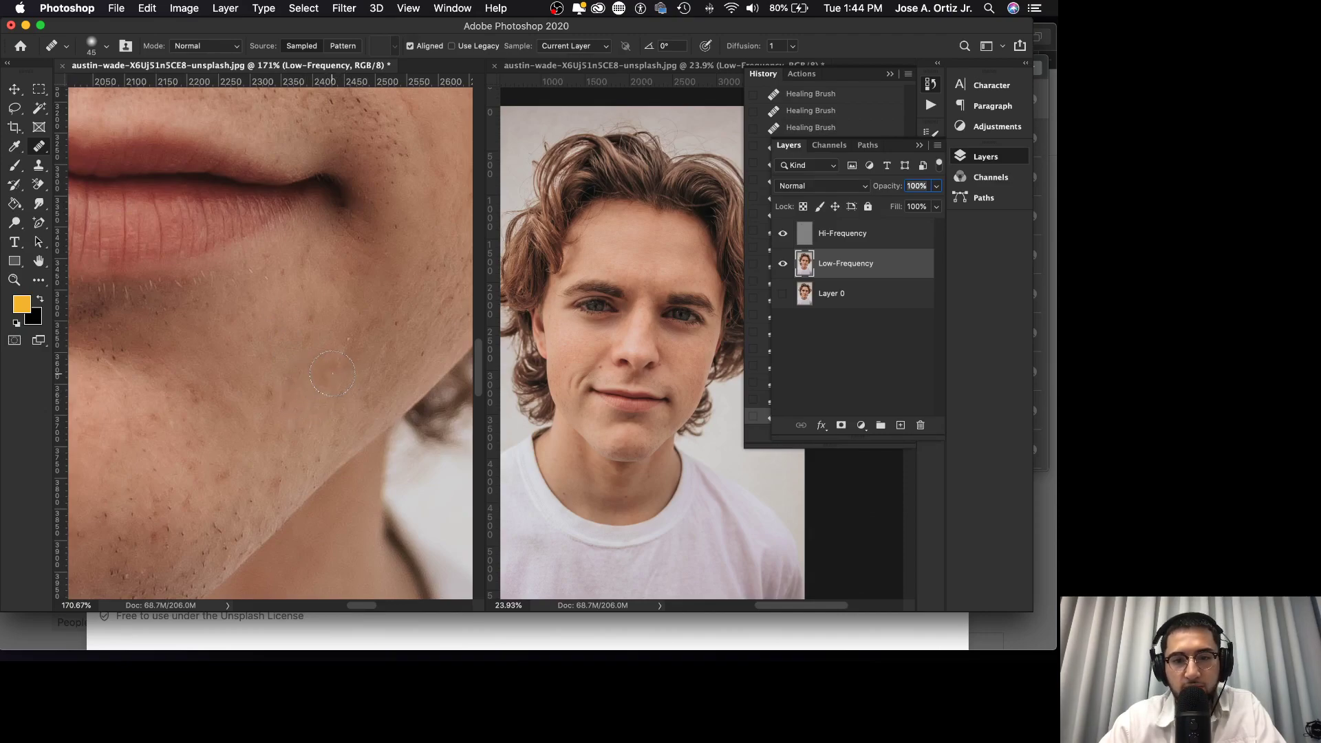
left_click(369, 395)
left_click_drag(333, 413, 320, 384)
left_click(303, 413)
left_click(333, 406, "alt")
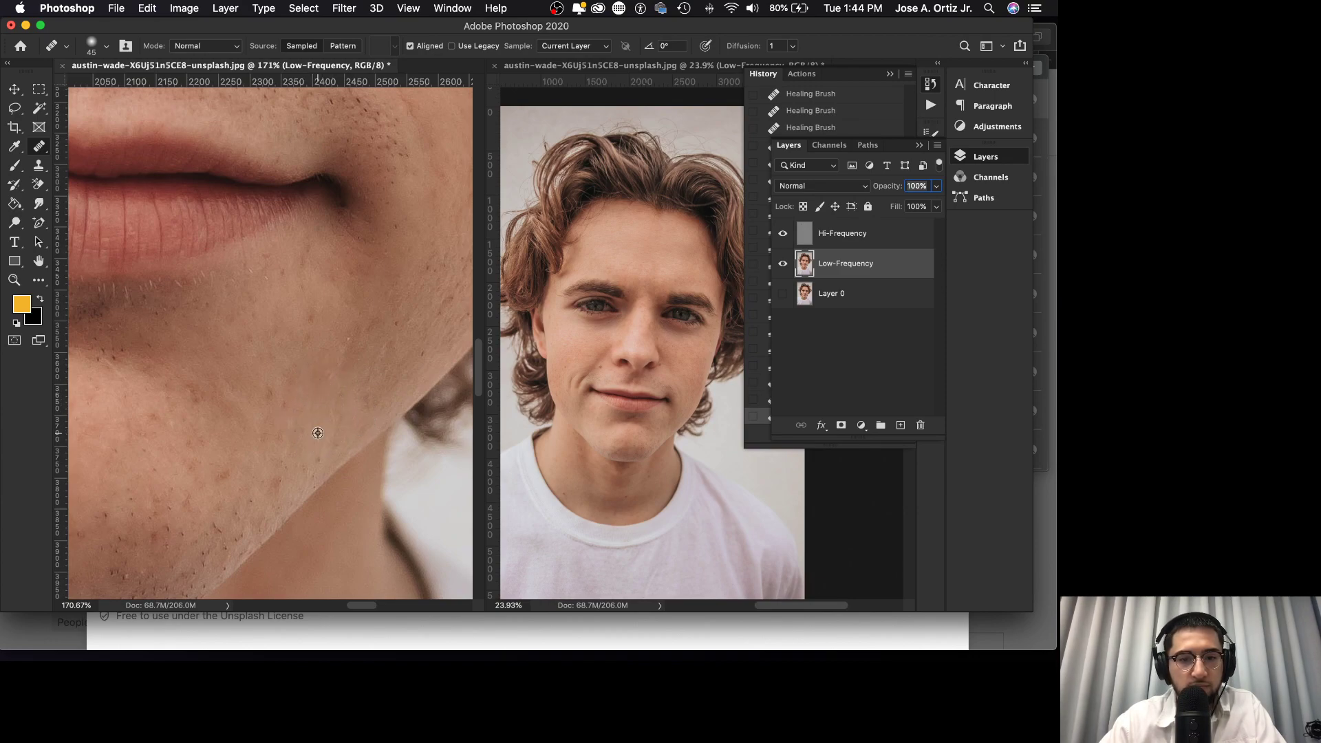
left_click(314, 382)
left_click(333, 434, "alt")
left_click(324, 388)
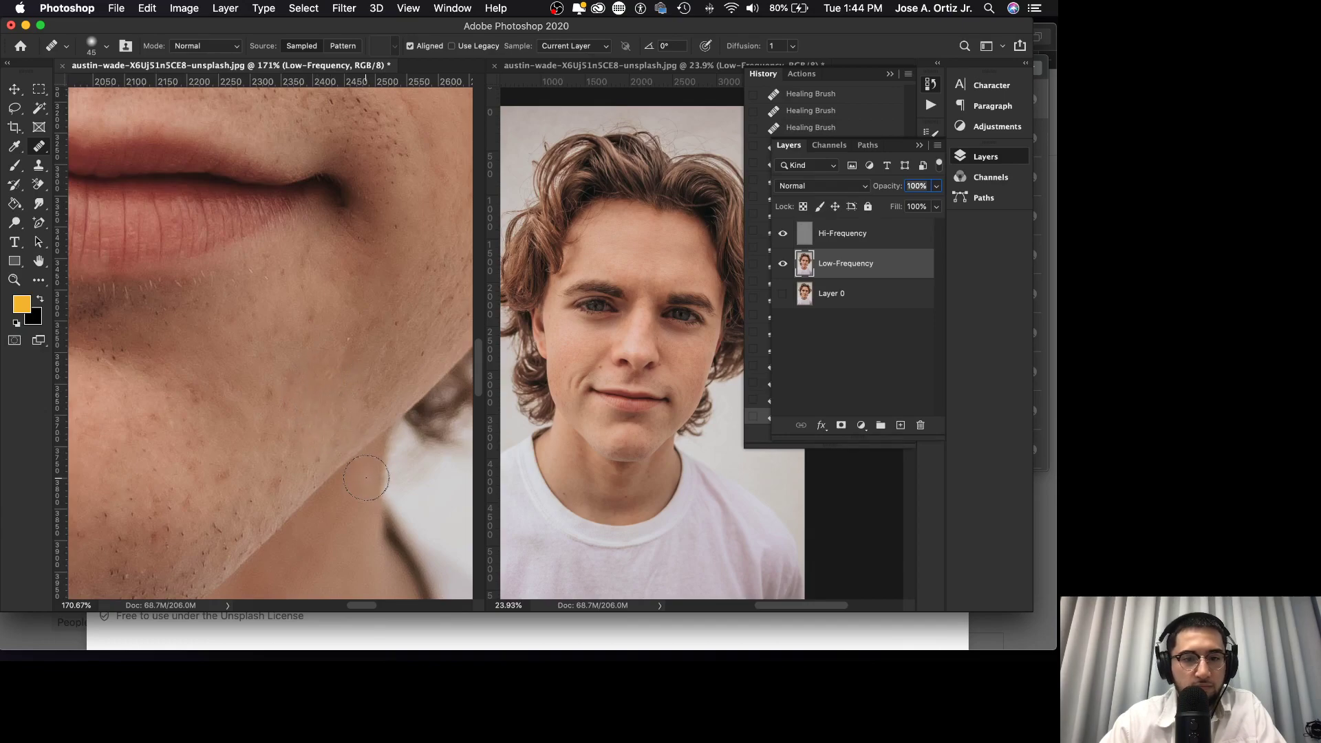
- Compare the mole area before and after its retouch using earlier history states, finishing on the latest Healing Brush state
left_click(929, 147)
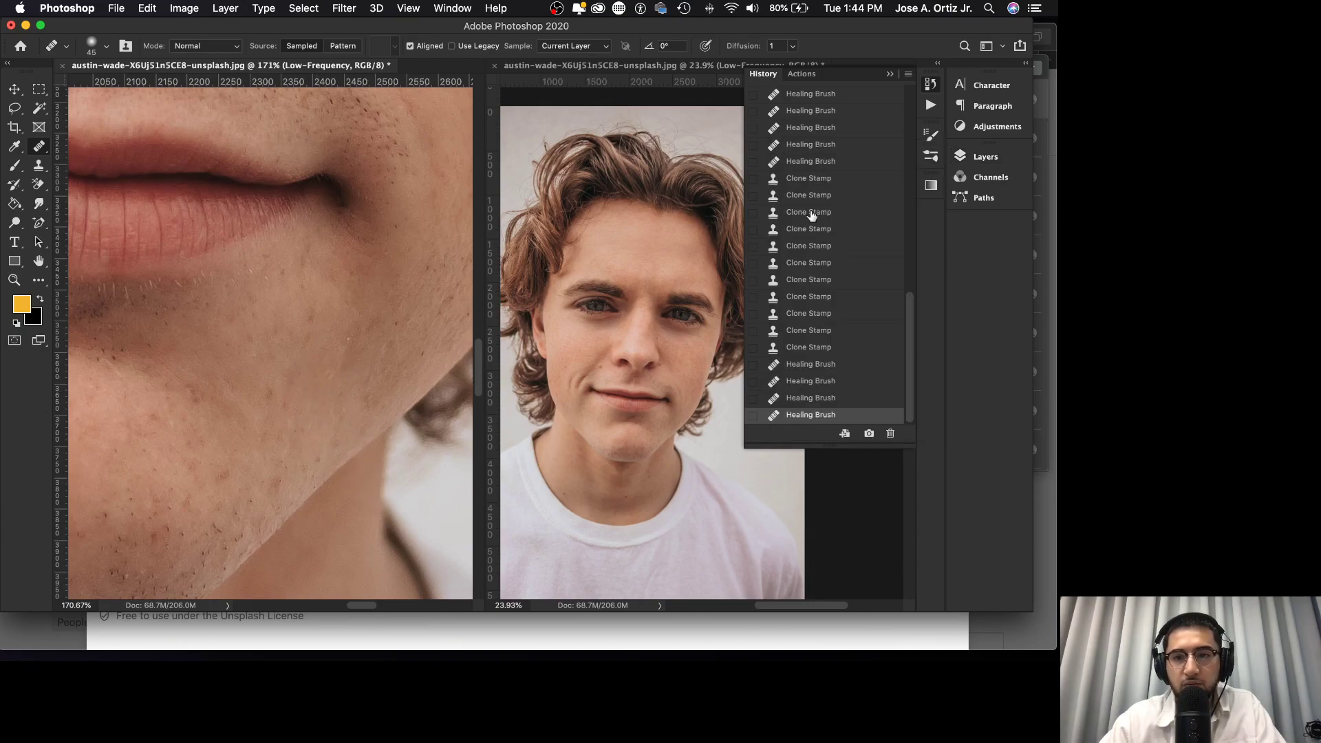
left_click(824, 169)
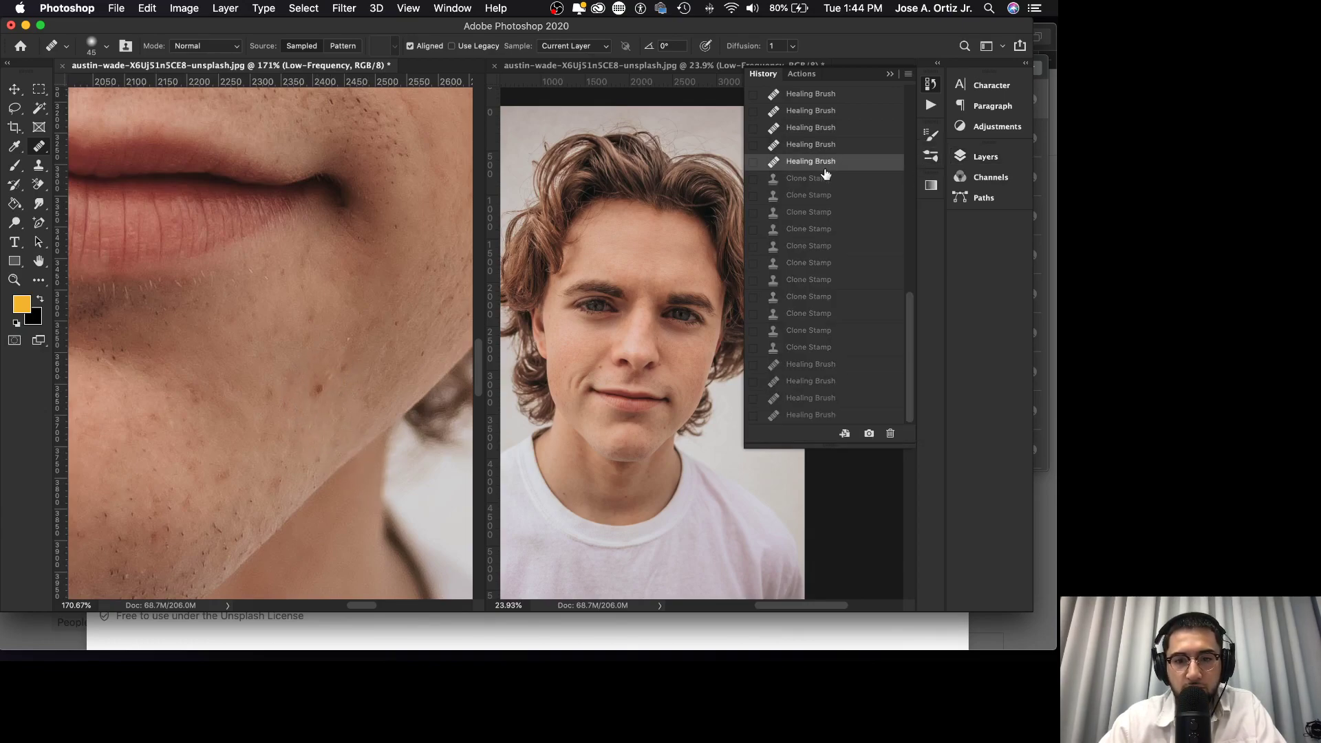
left_click(826, 414)
scroll(833, 358, "up", 2)
left_click(818, 141)
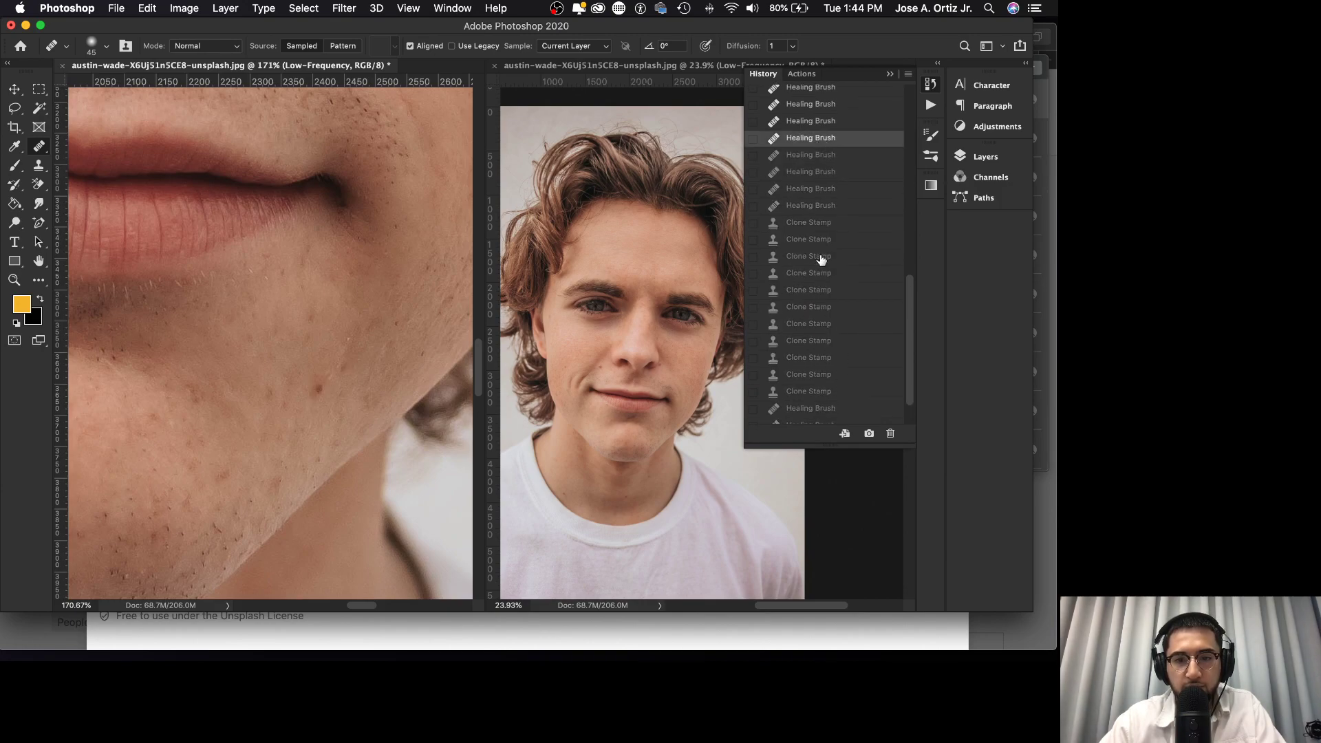
scroll(824, 275, "down", 2)
left_click(820, 415)
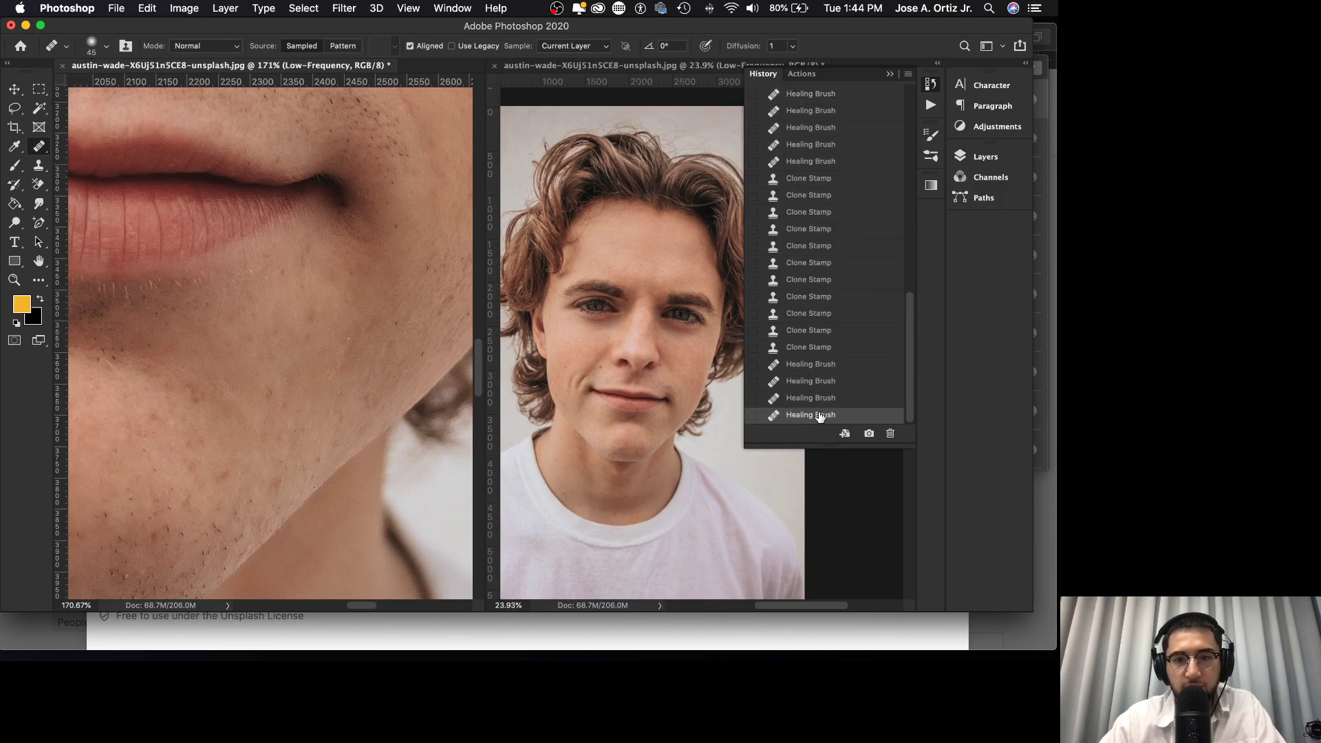
scroll(829, 159, "up", 1)
left_click(830, 128)
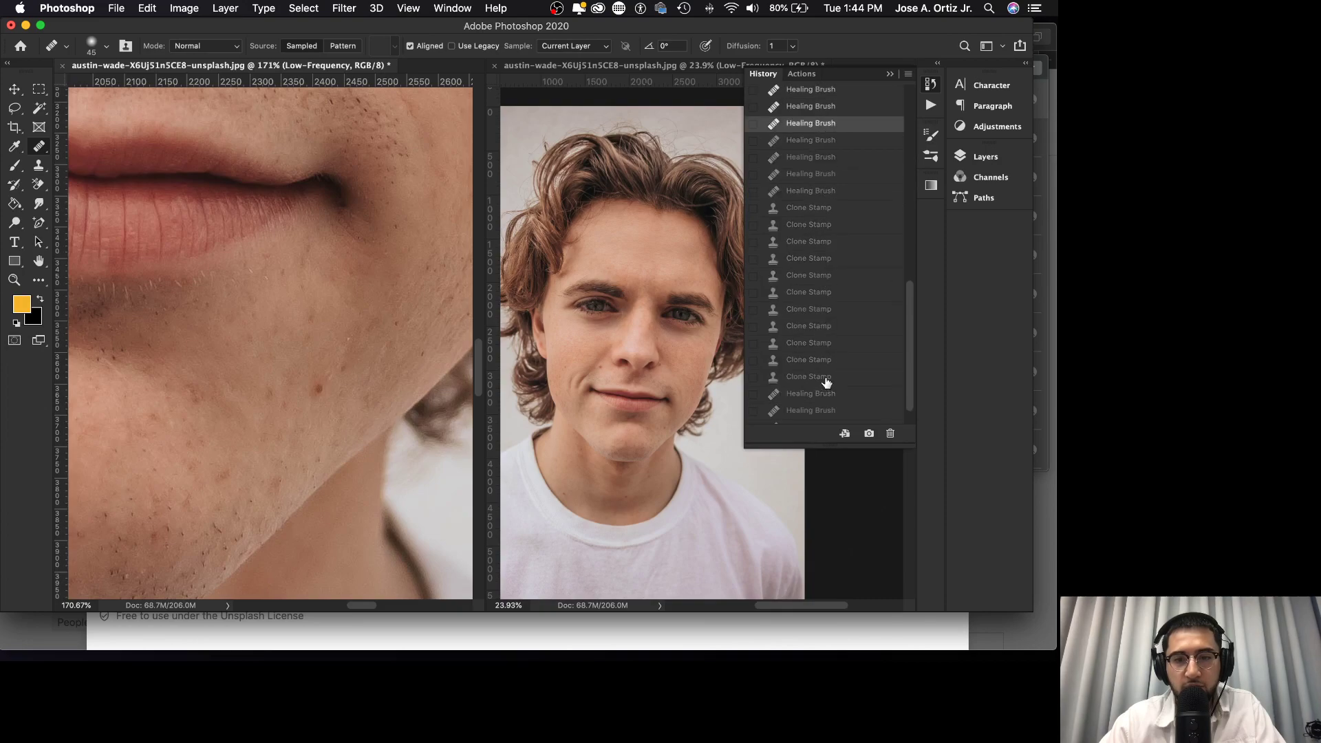
scroll(827, 393, "down", 1)
left_click(830, 416)
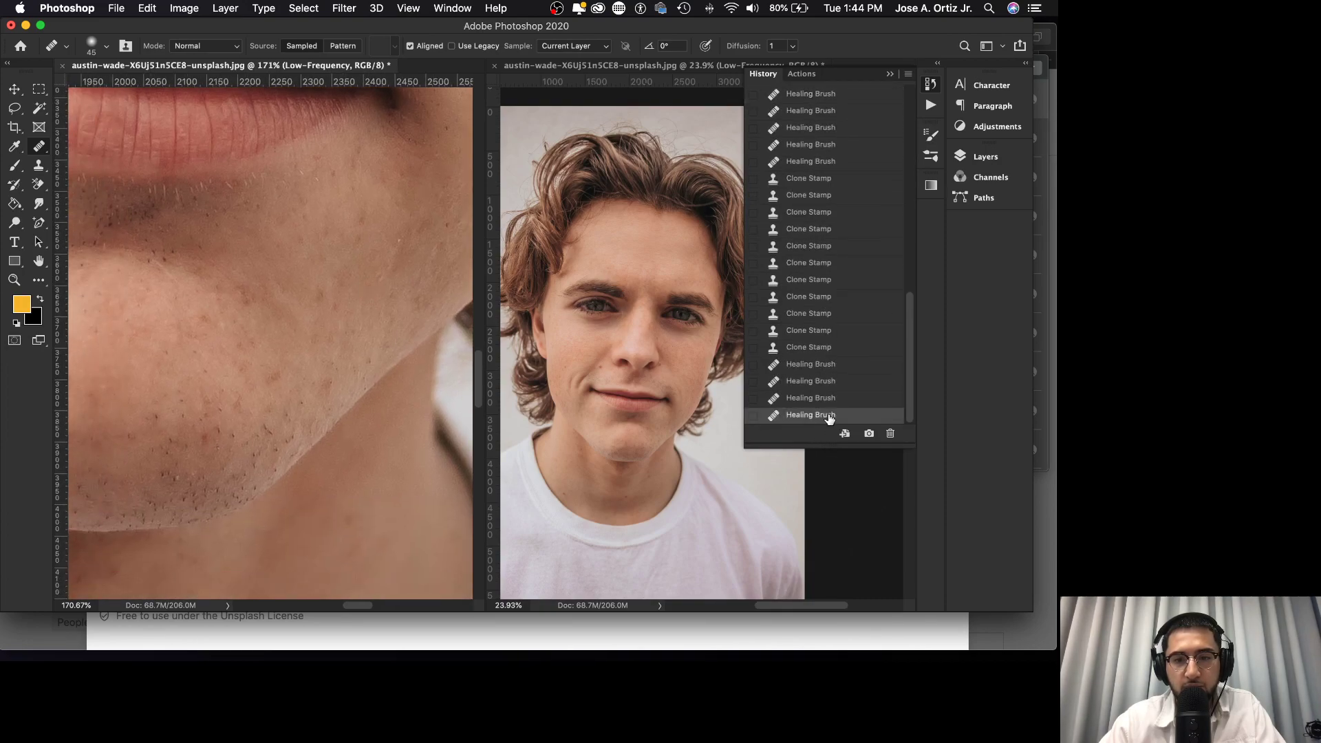
- Examine the chin up close and the whole face from farther out for remaining blemishes and uneven skin tones
scroll(298, 318, "up", 2)
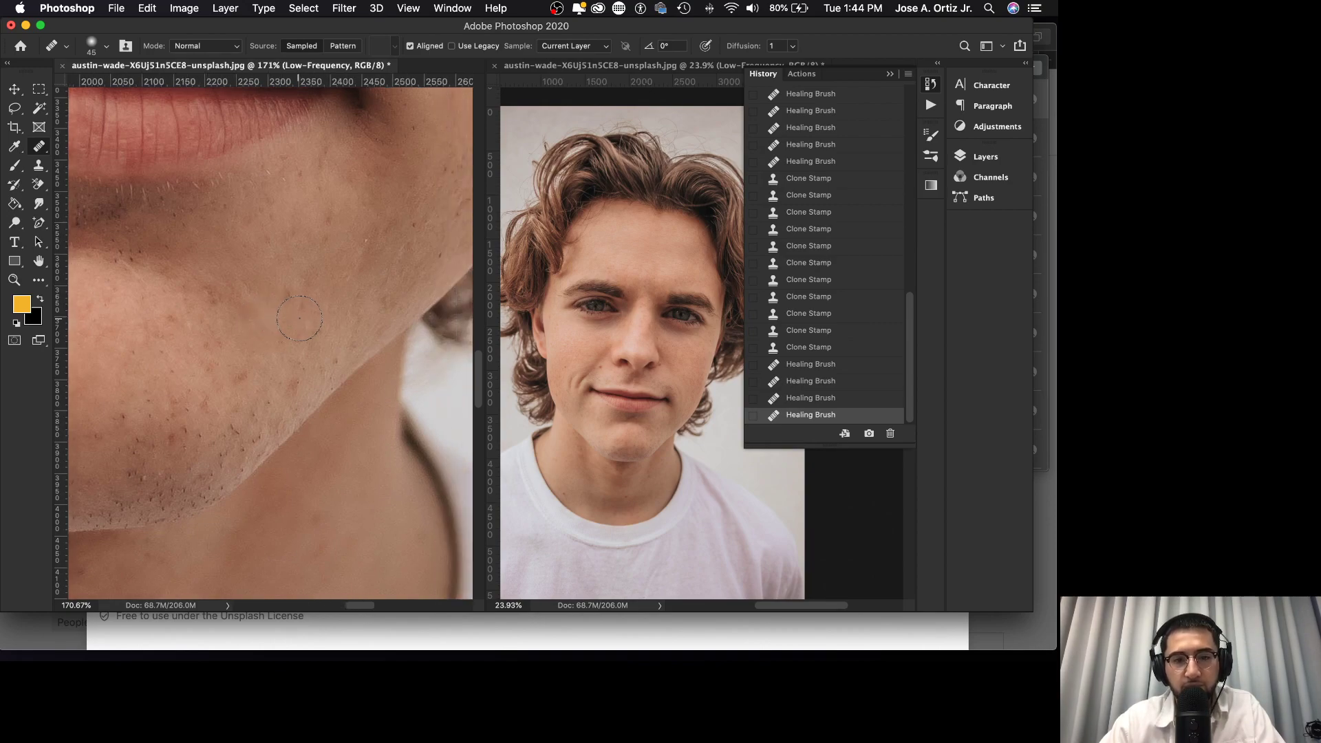
scroll(348, 311, "up", 2)
scroll(340, 353, "left", 5)
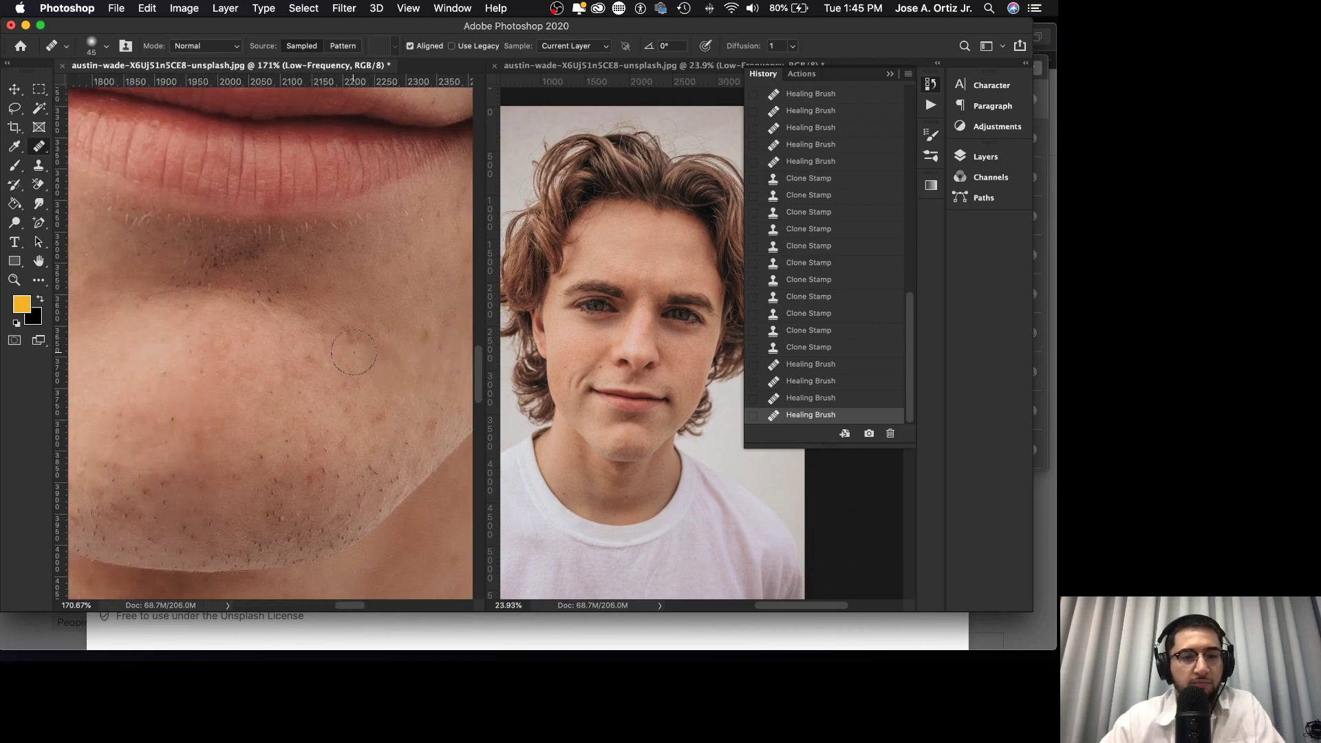
scroll(355, 352, "down", 2)
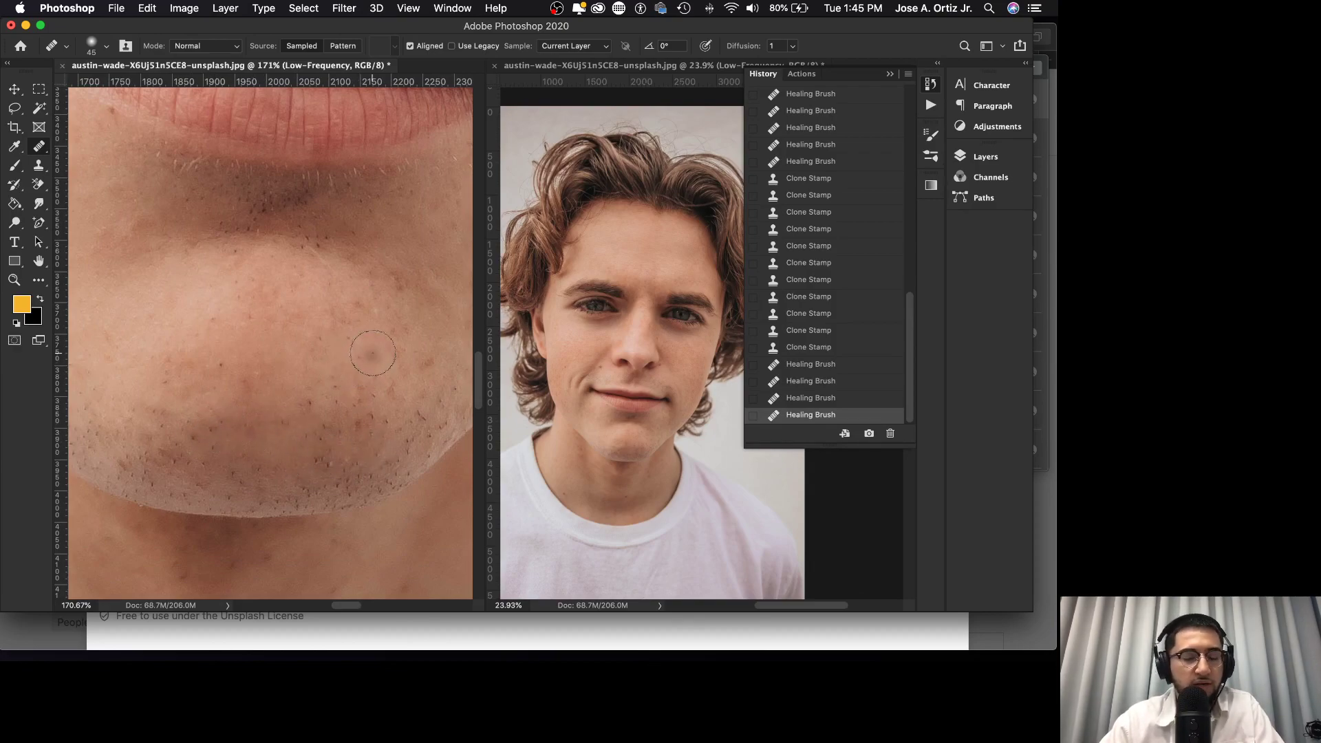
key("z")
left_click_drag(372, 348, 300, 353)
scroll(300, 353, "up", 5)
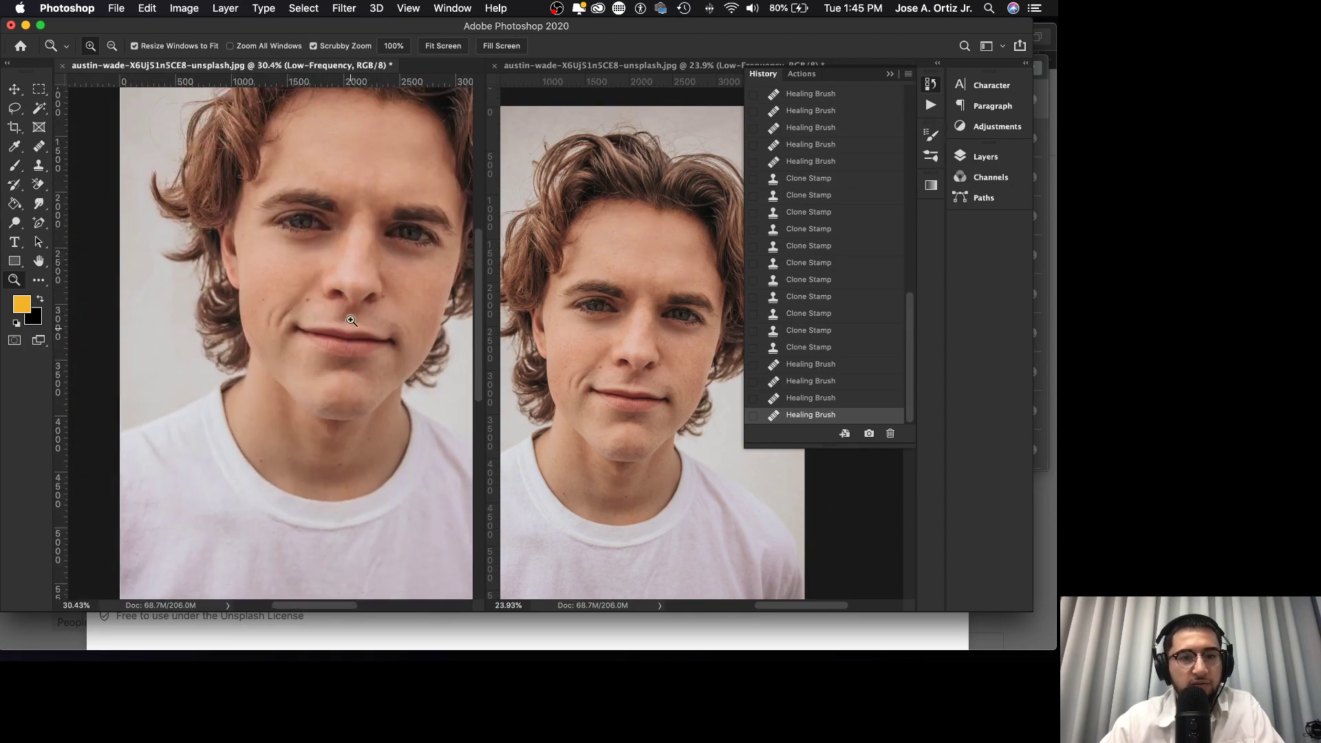
left_click_drag(328, 330, 340, 329)
mouse_move(226, 373)
left_mouse_down()
mouse_move(316, 360)
mouse_move(252, 370)
left_mouse_up()
left_click_drag(324, 347, 309, 347)
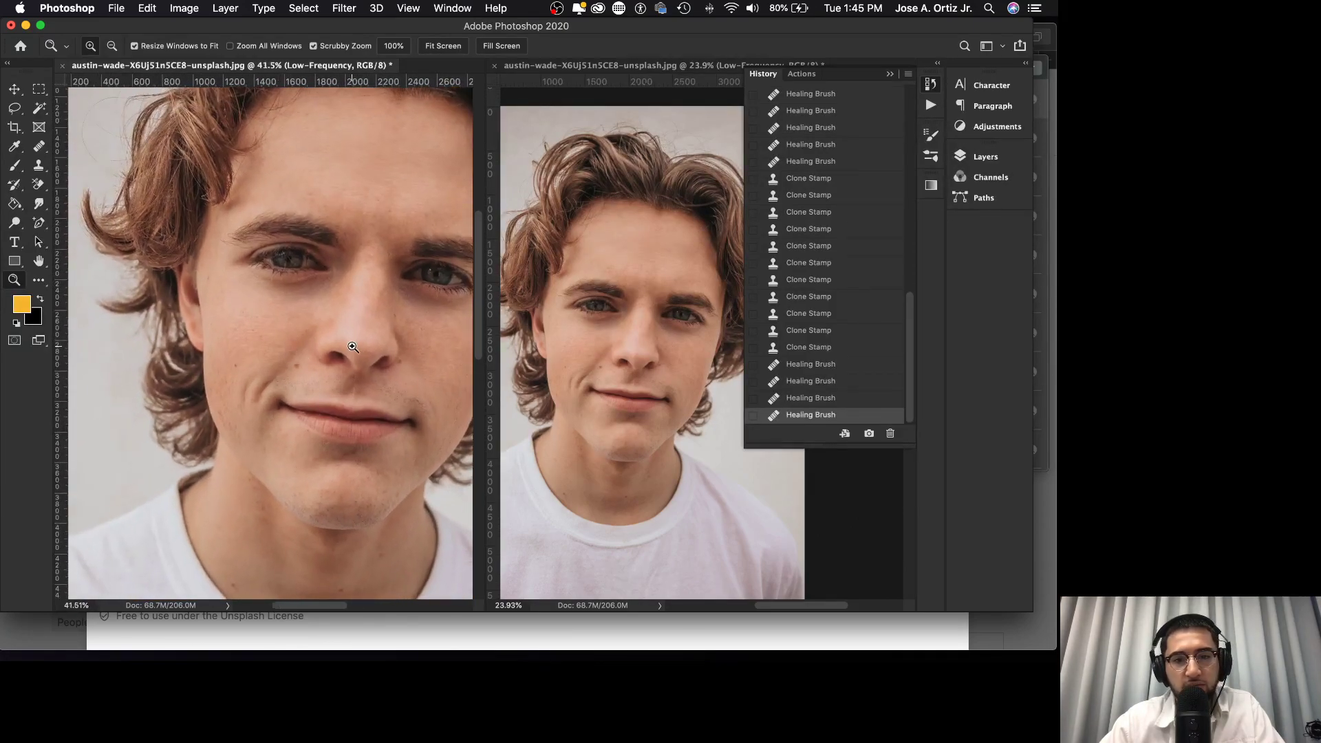
scroll(359, 335, "right", 3)
left_click_drag(169, 371, 269, 368)
scroll(270, 367, "down", 5)
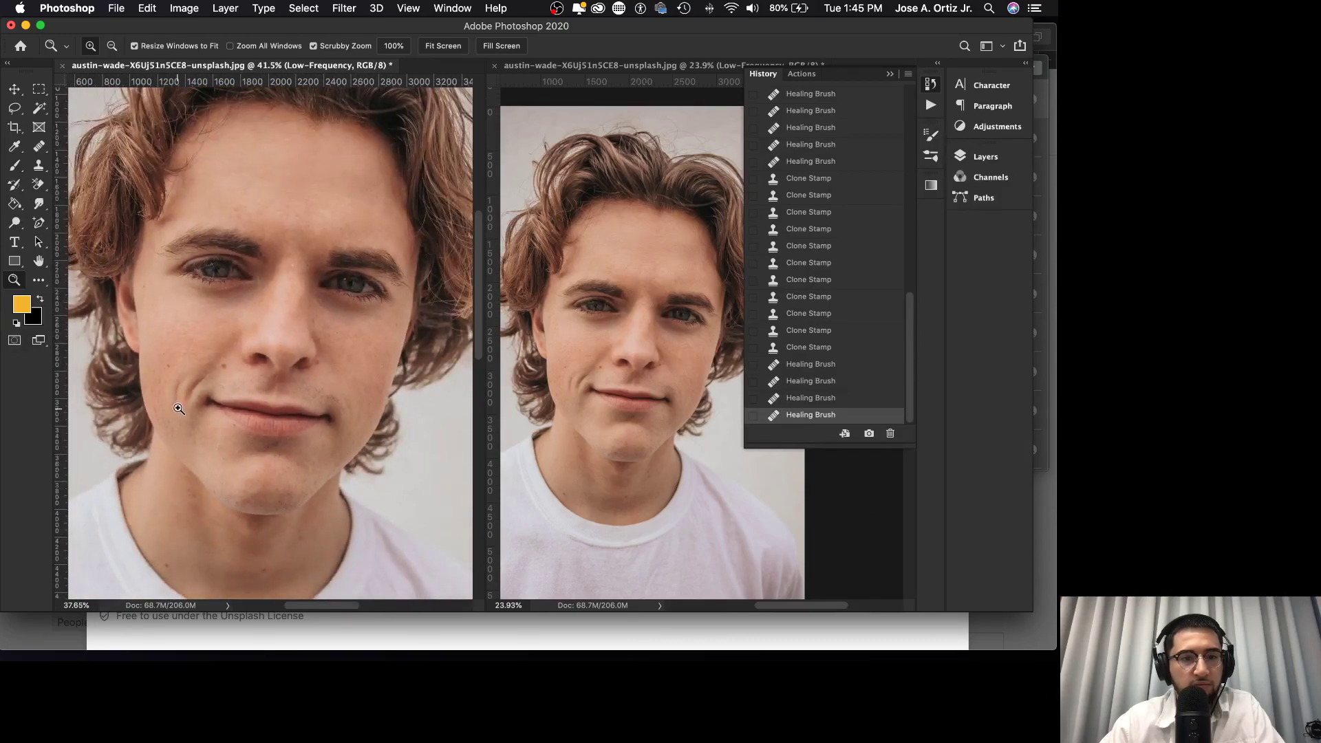
- Move the hidden original Layer 0 above the Hi-Frequency layer for a before-and-after comparison
scroll(244, 298, "up", 5)
scroll(244, 299, "down", 6)
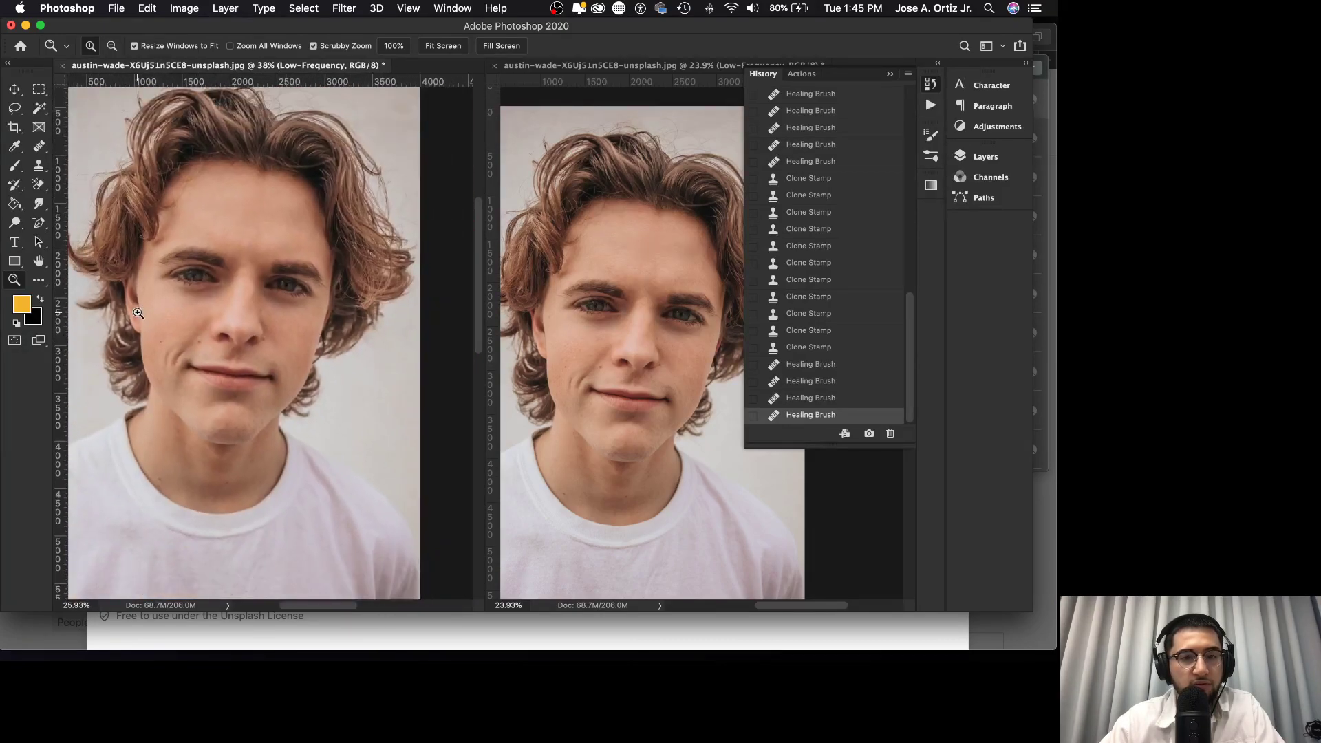
scroll(217, 321, "right", 2)
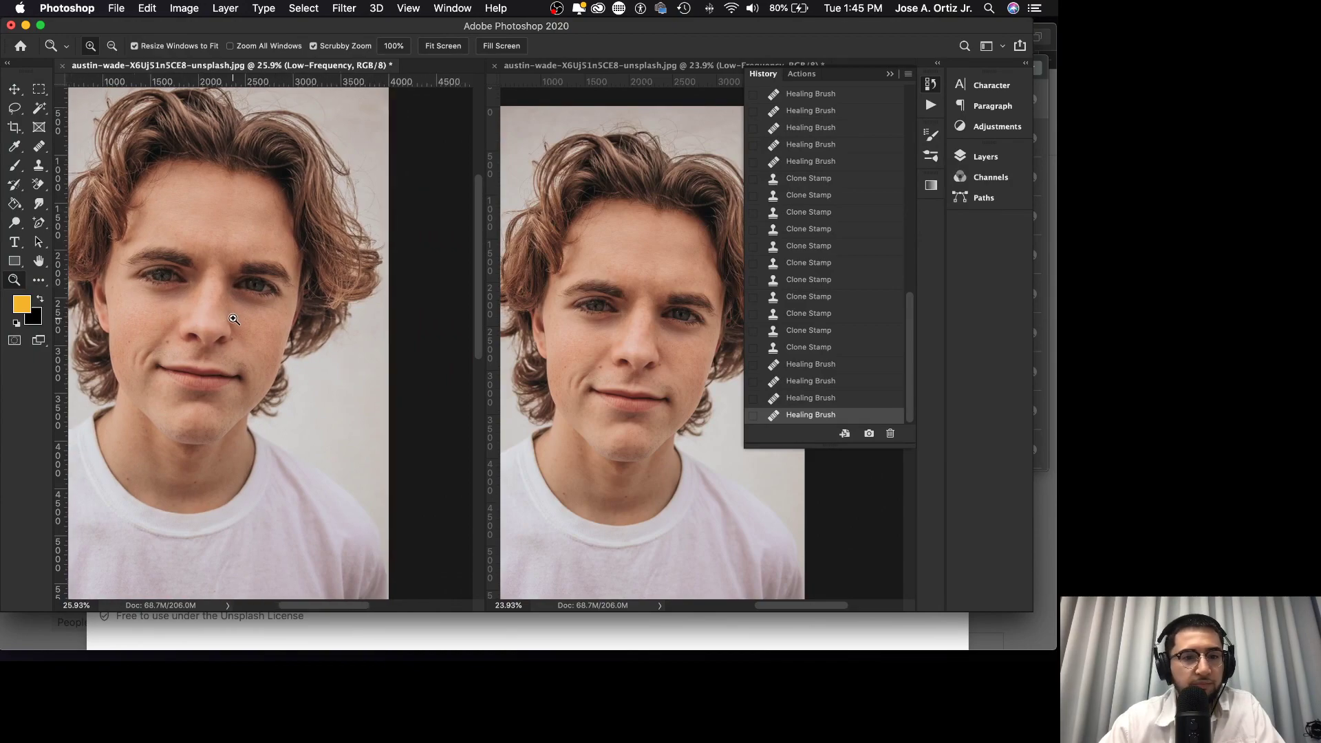
scroll(220, 325, "up", 2)
scroll(223, 327, "left", 4)
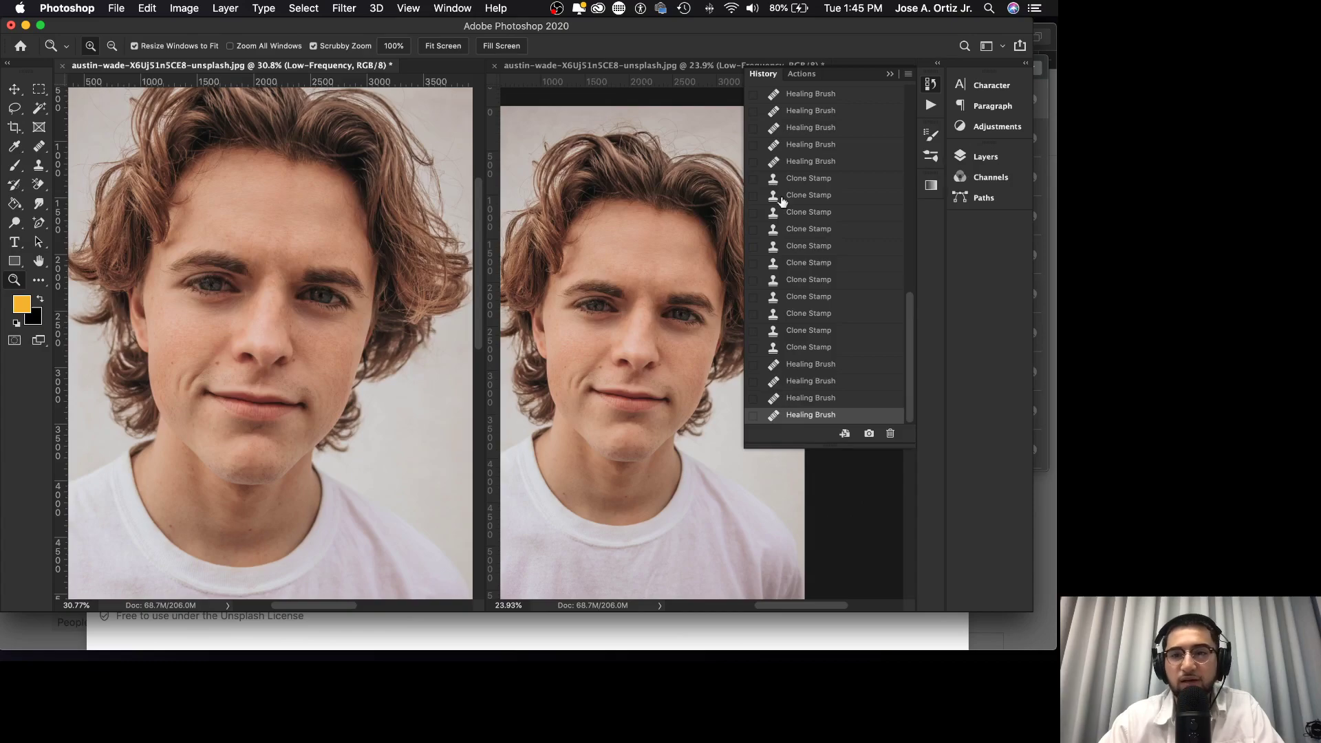
left_click(930, 84)
left_click(980, 157)
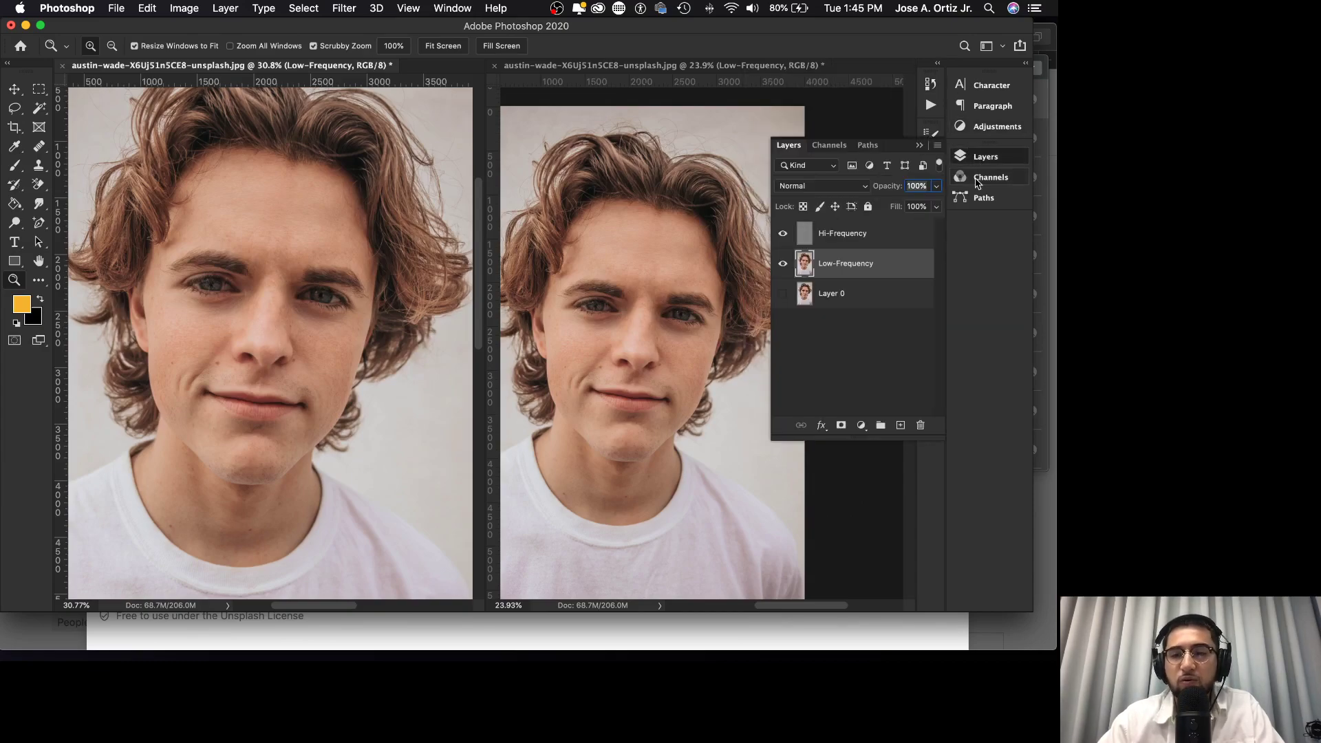
left_click_drag(846, 298, 844, 232)
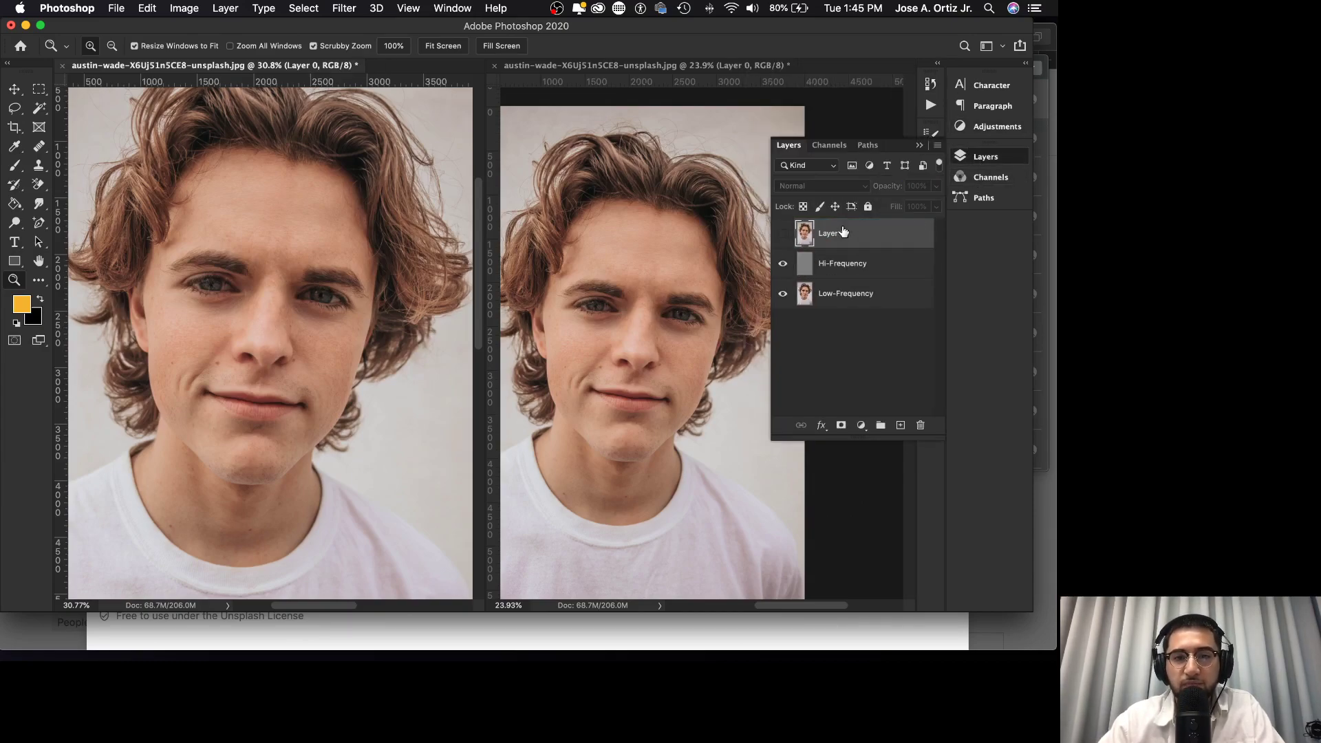
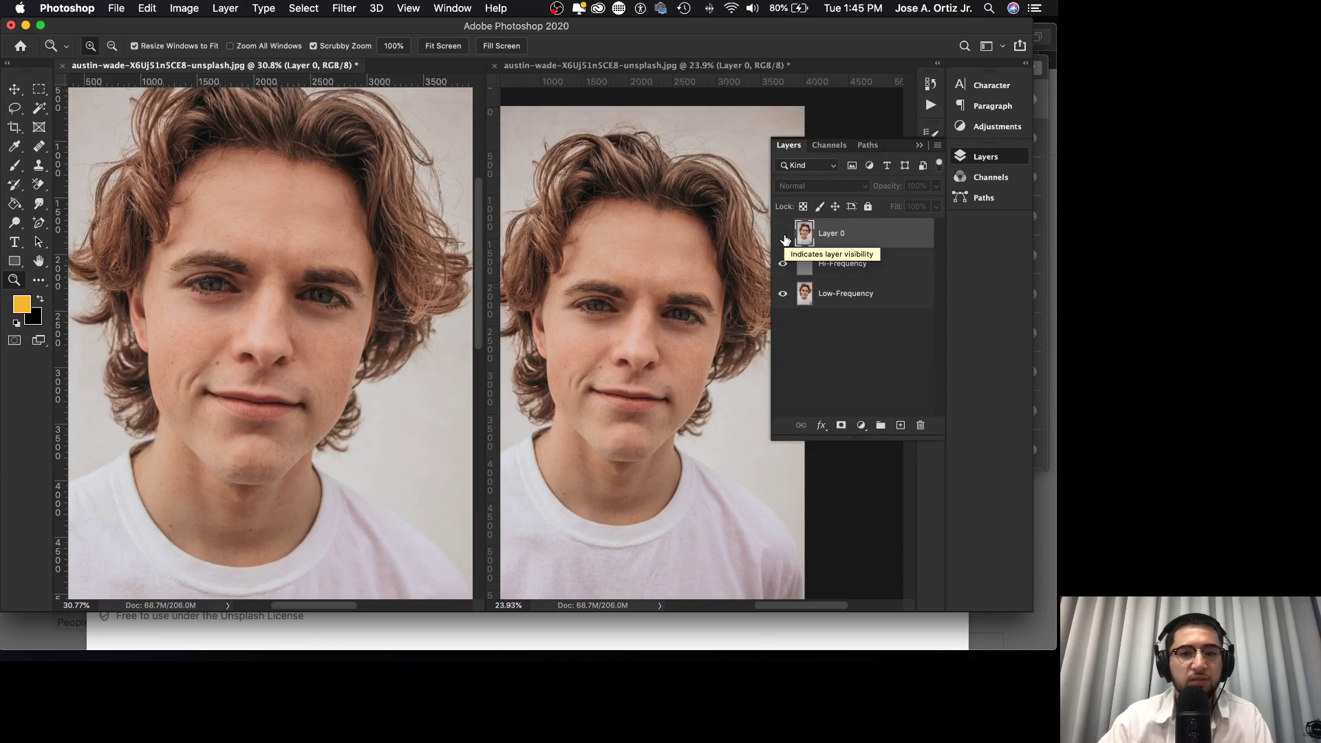
- Compare the retouched portrait with the original by repeatedly showing and hiding Layer 0
left_click(785, 236)
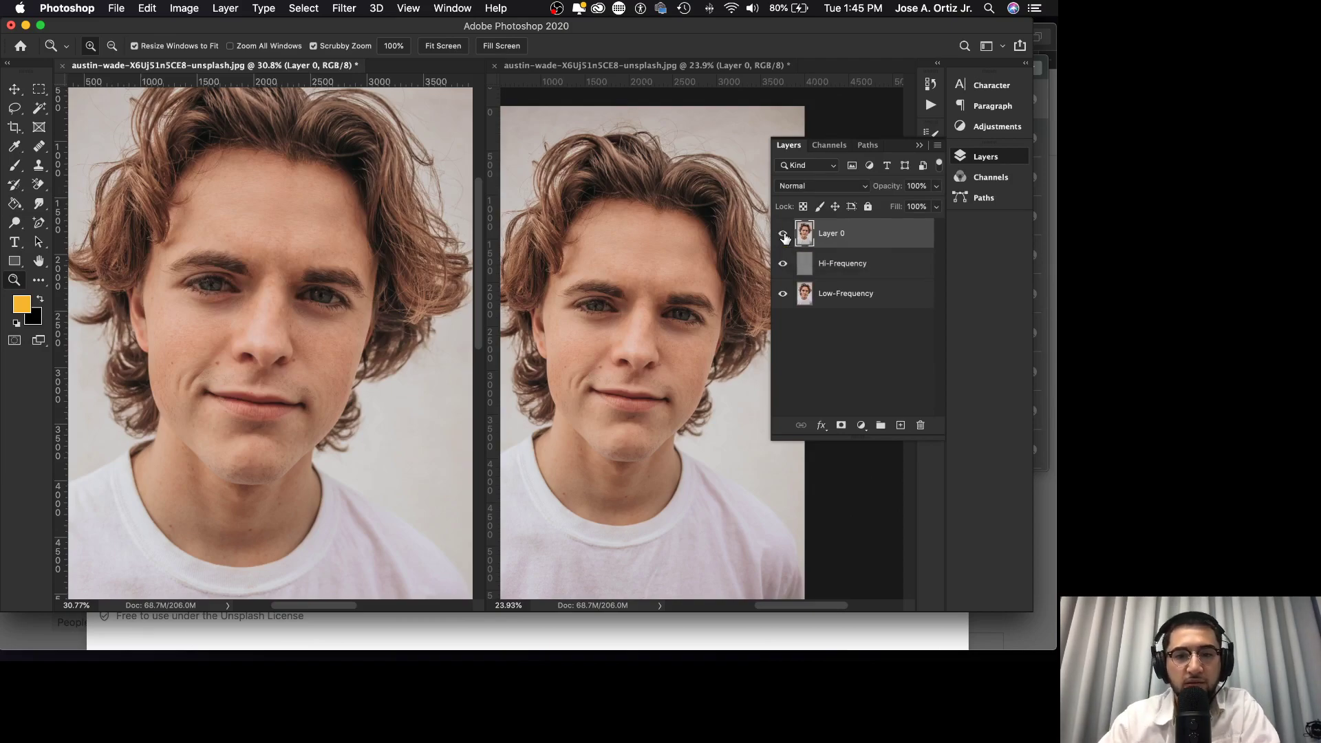
left_click(785, 236)
left_click(785, 236)
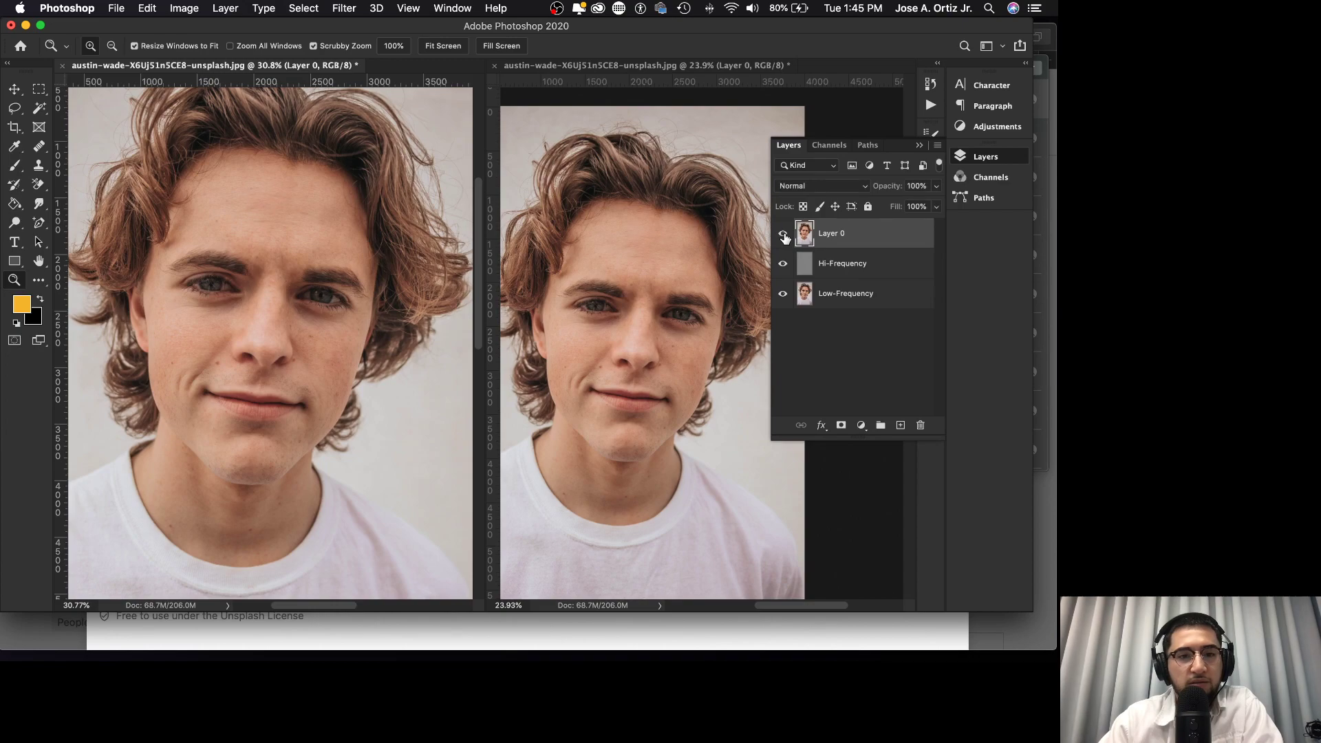
left_click(785, 237)
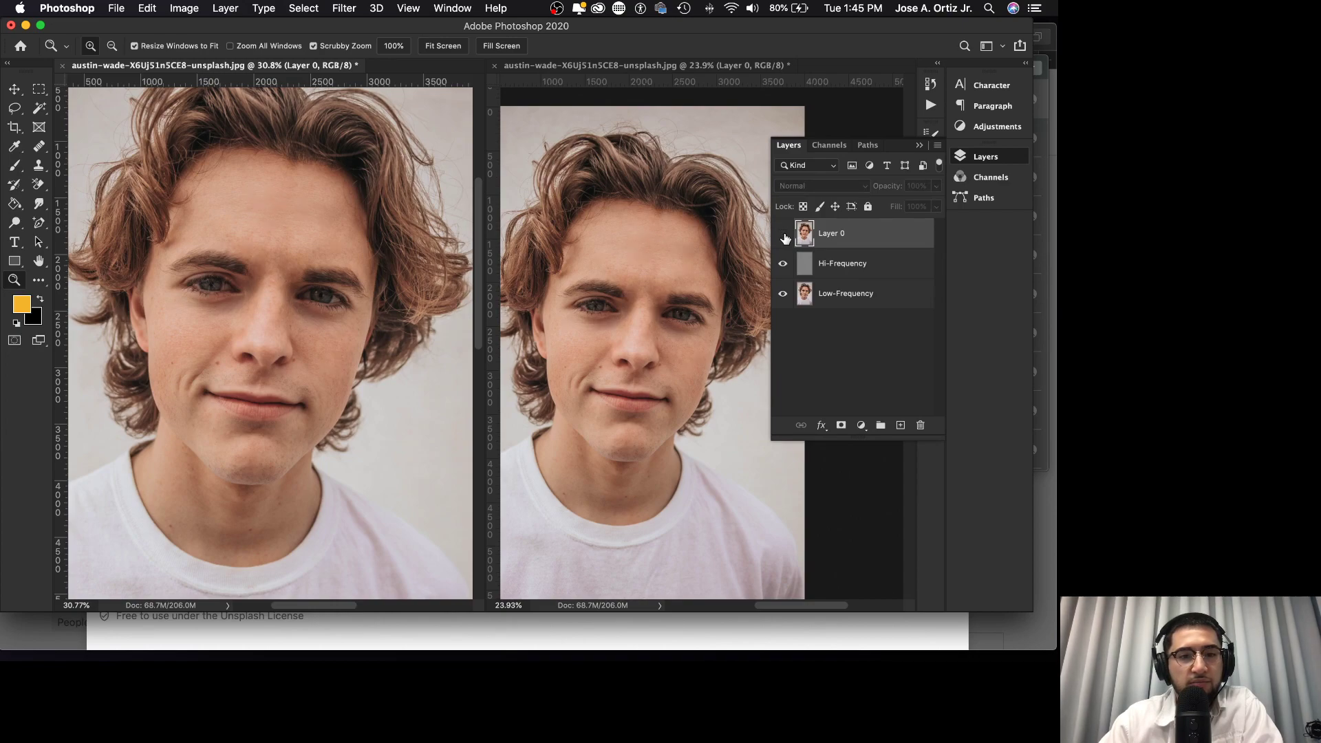
left_click(785, 237)
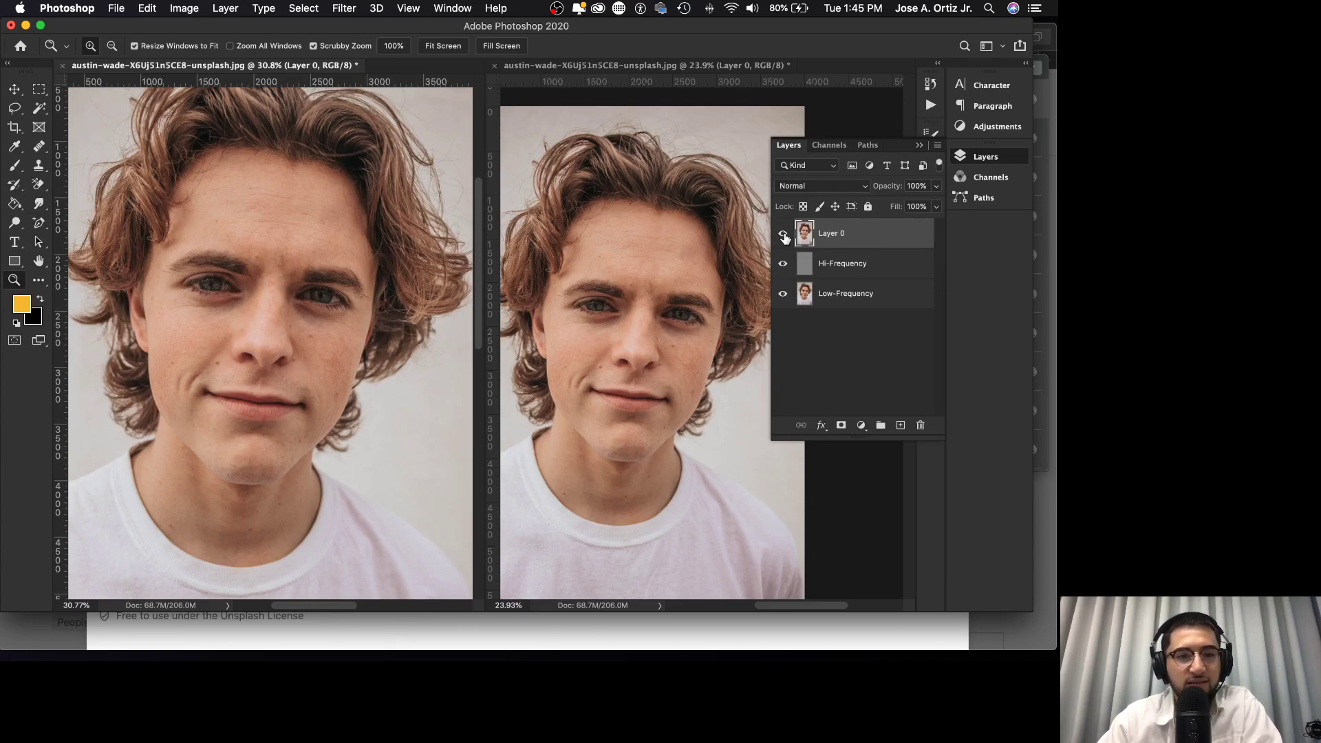
left_click(785, 238)
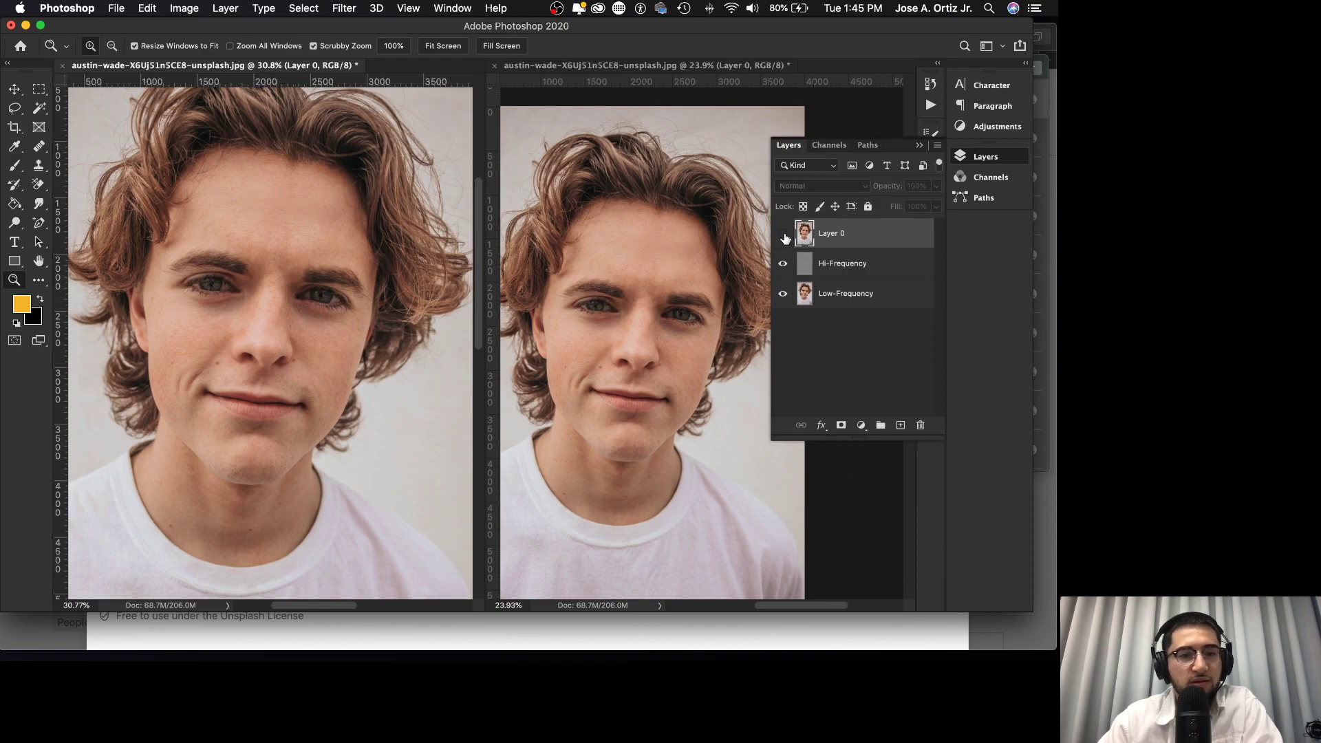
left_click(785, 238)
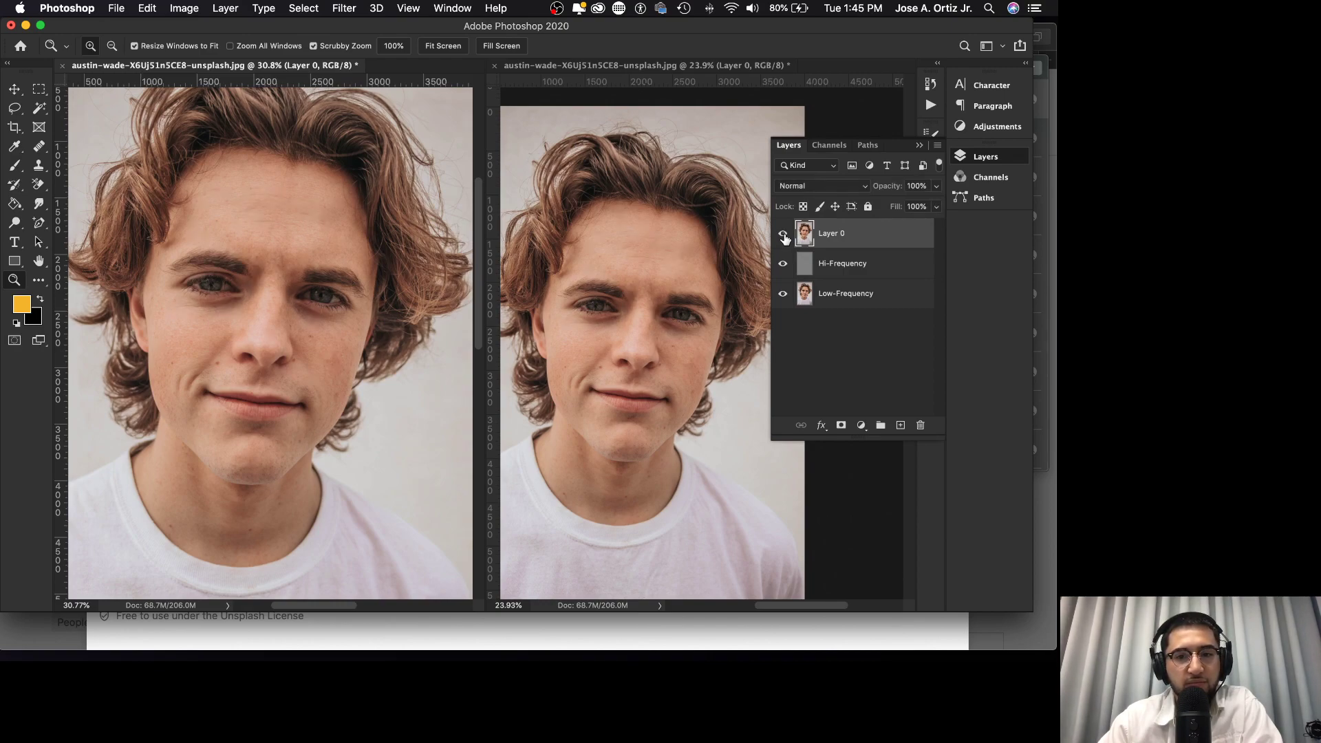
left_click(786, 238)
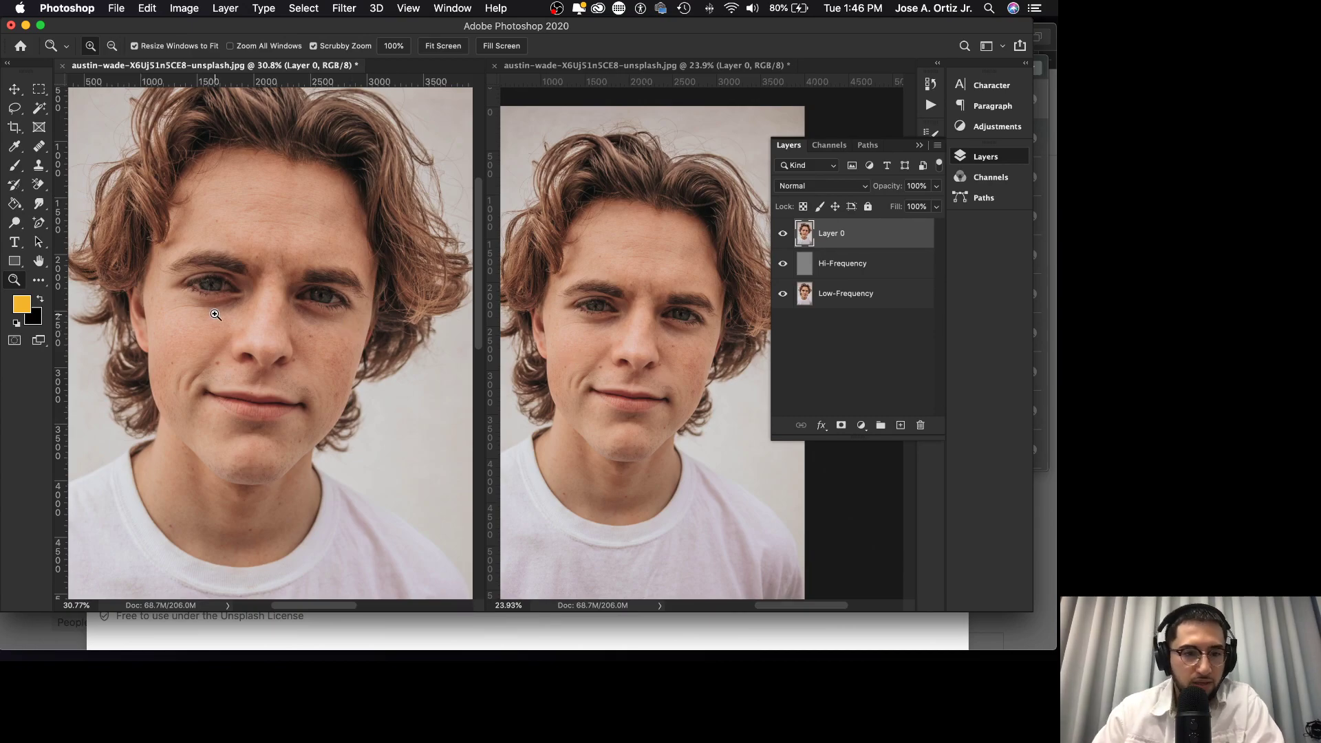
- Compare the nose, under-eye and right-hand cheek skin up close by switching Layer 0 on and off
left_click_drag(265, 310, 207, 302)
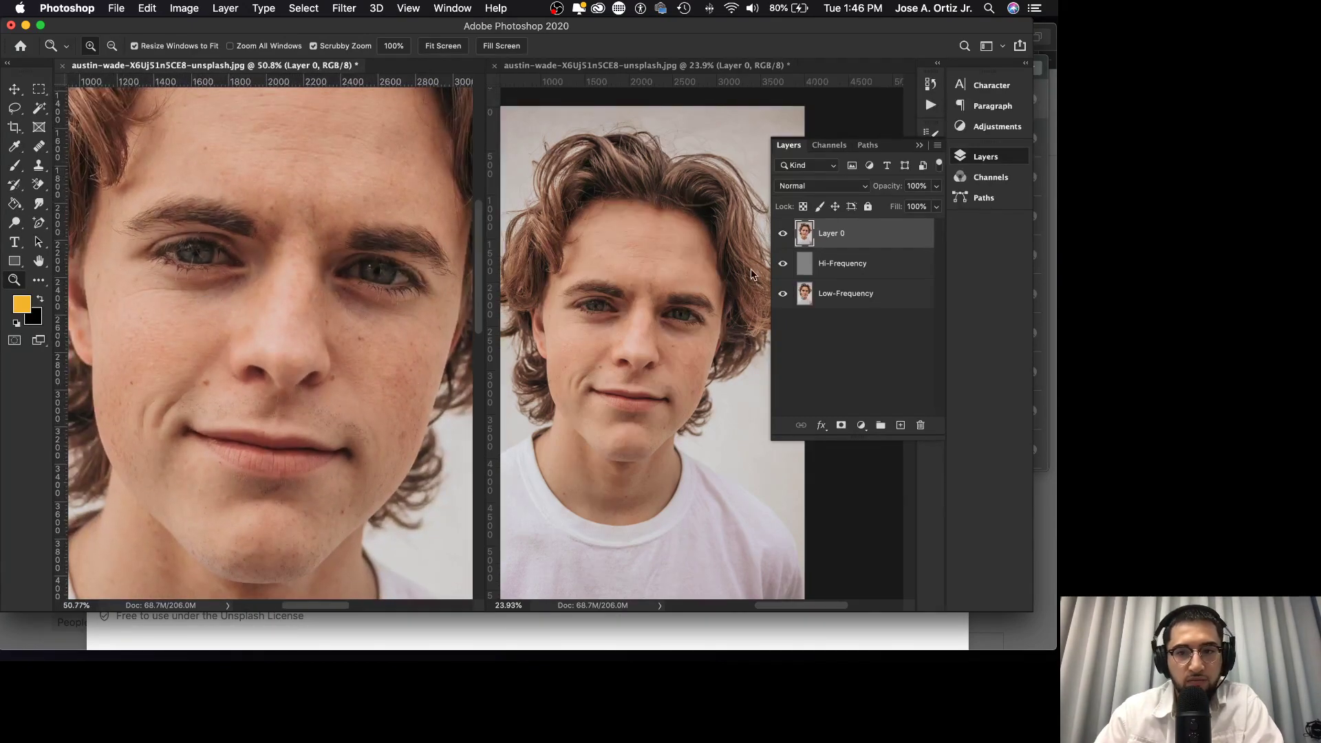
left_click(783, 234)
left_click(784, 235)
left_click_drag(242, 298, 406, 353)
left_click(783, 236)
left_click(784, 236)
left_click(784, 236)
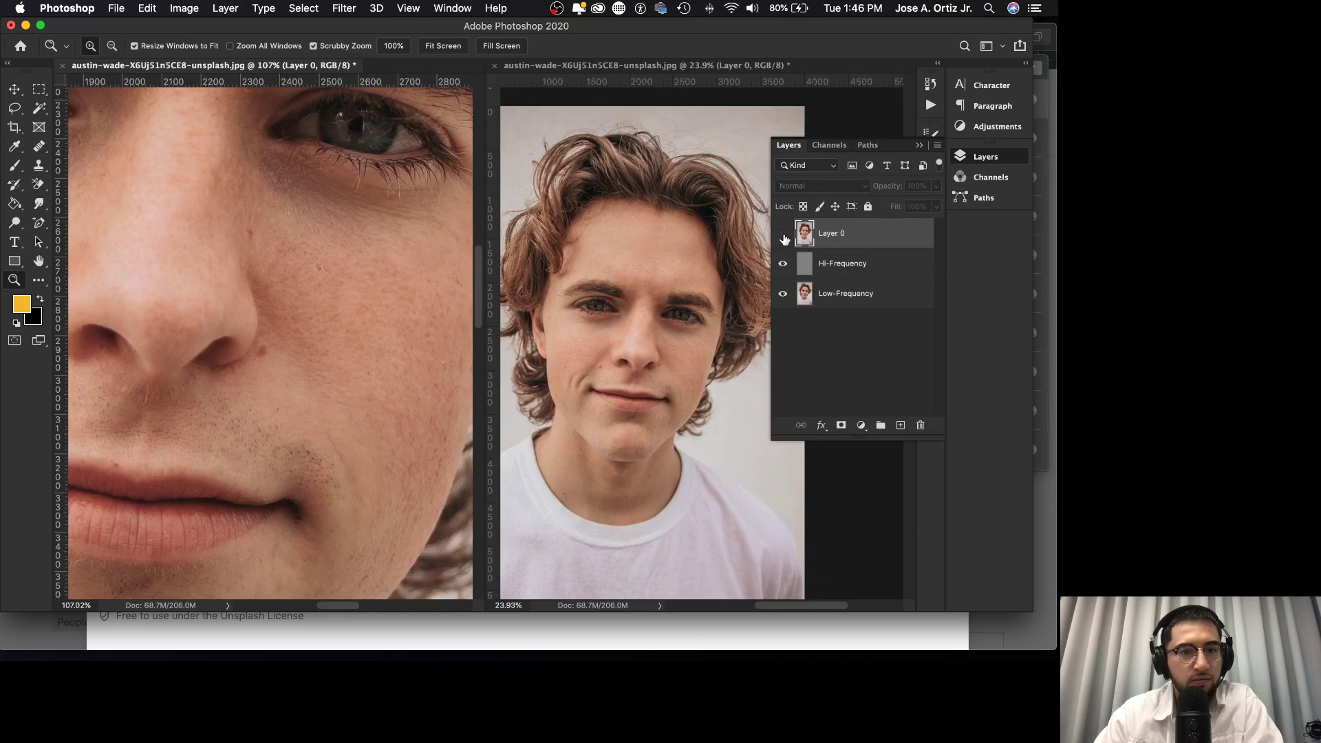
left_click(784, 236)
left_click(784, 236)
left_click(784, 236)
left_click(784, 236)
- Compare the mouth corner and chin up close with Layer 0 shown and hidden
scroll(390, 343, "down", 5)
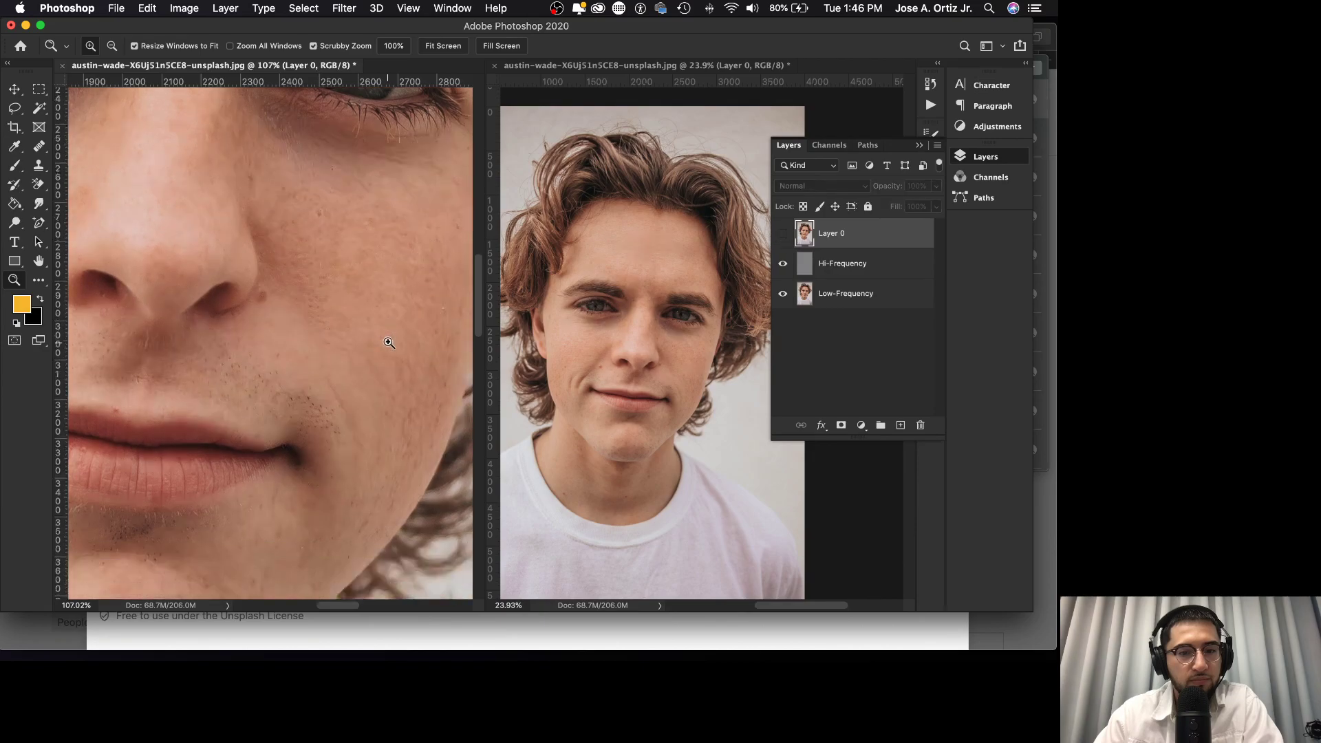
left_click(784, 236)
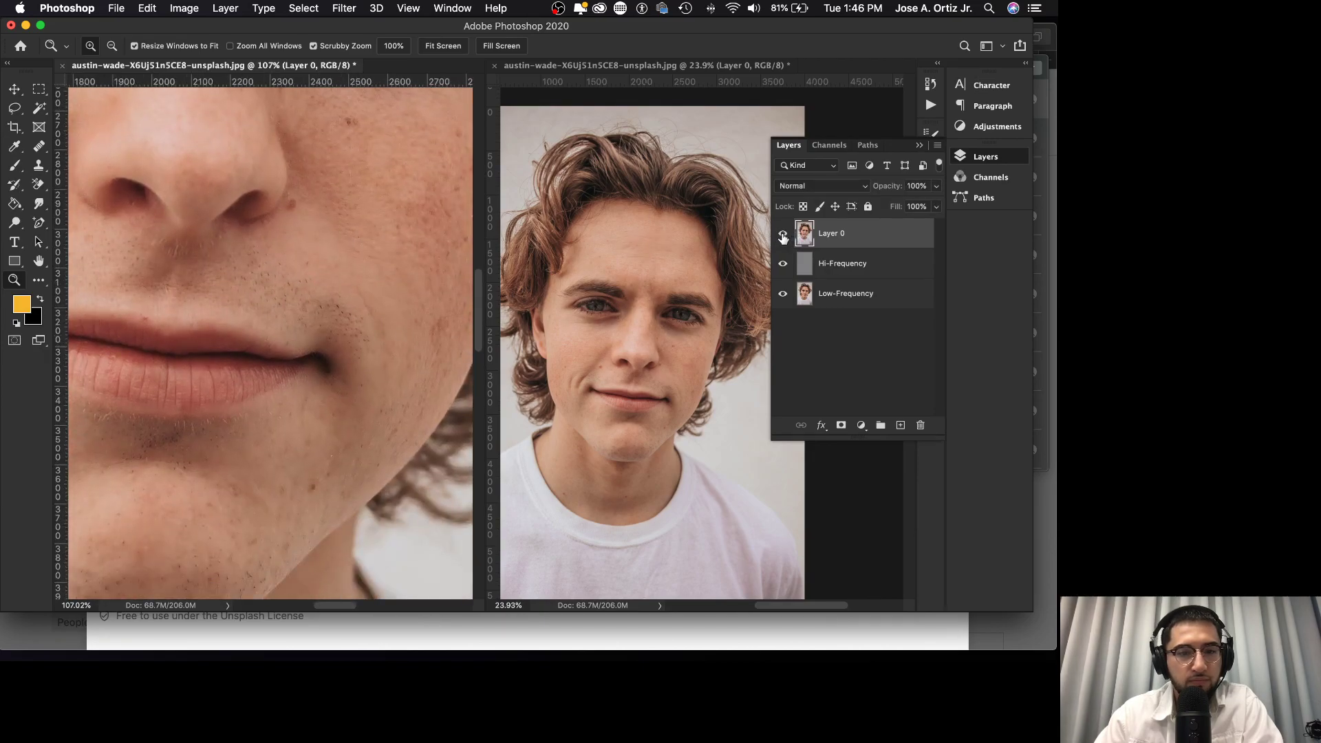
left_click(784, 236)
- Compare the whole face from farther out with the original, using Layer 0's visibility
left_click_drag(339, 259, 307, 248)
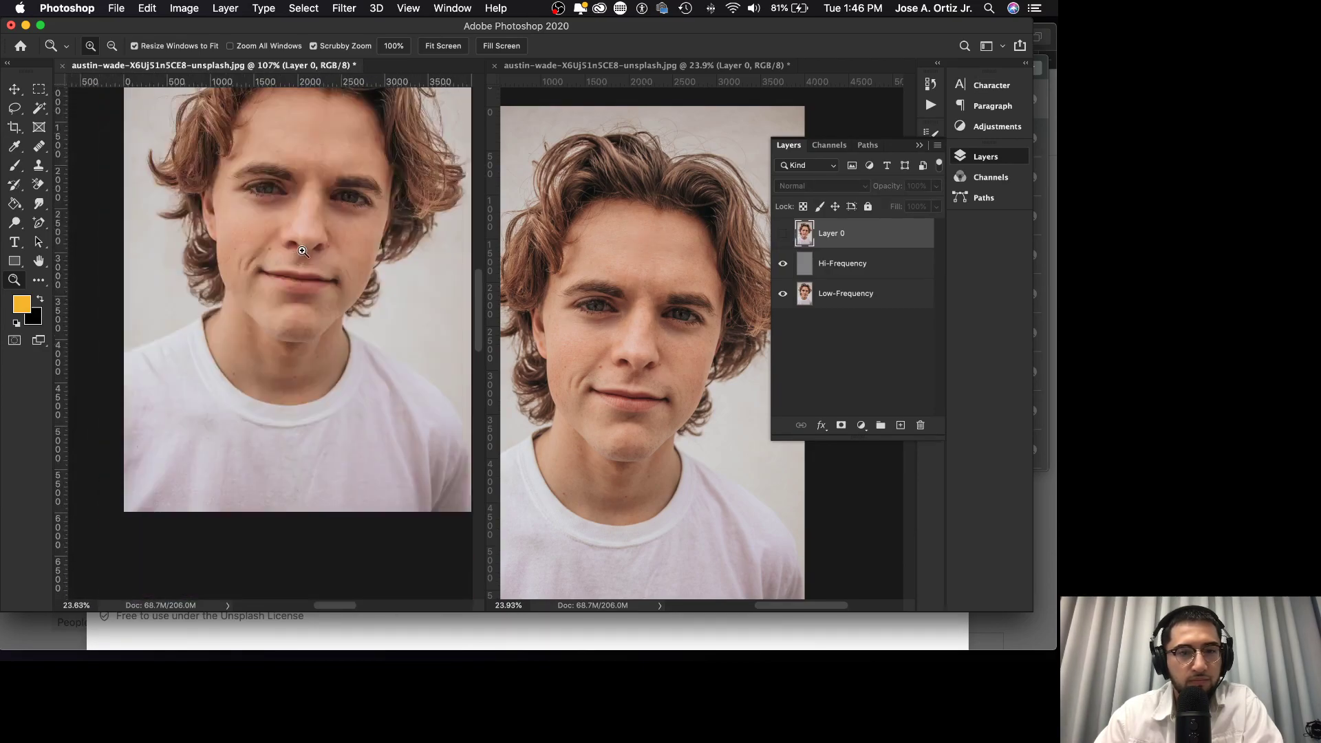
scroll(307, 248, "up", 4)
scroll(306, 274, "up", 2)
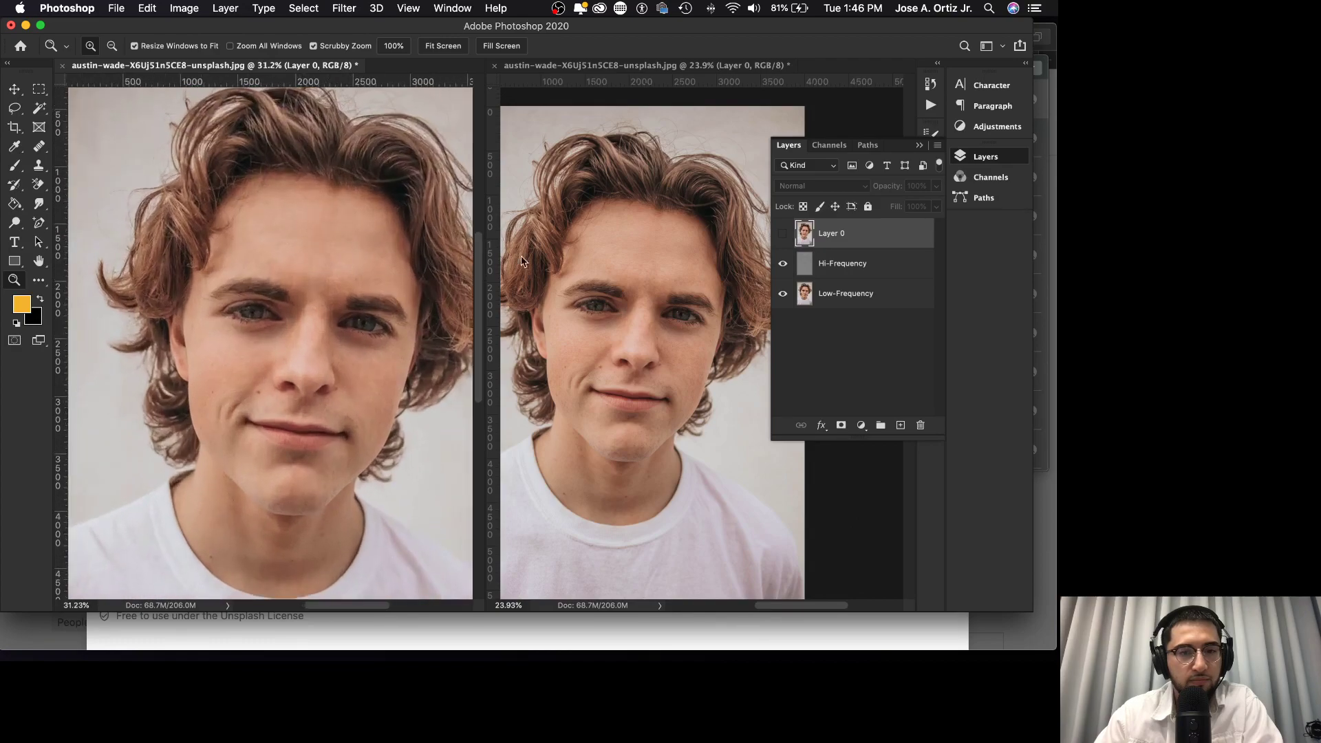
left_click(784, 234)
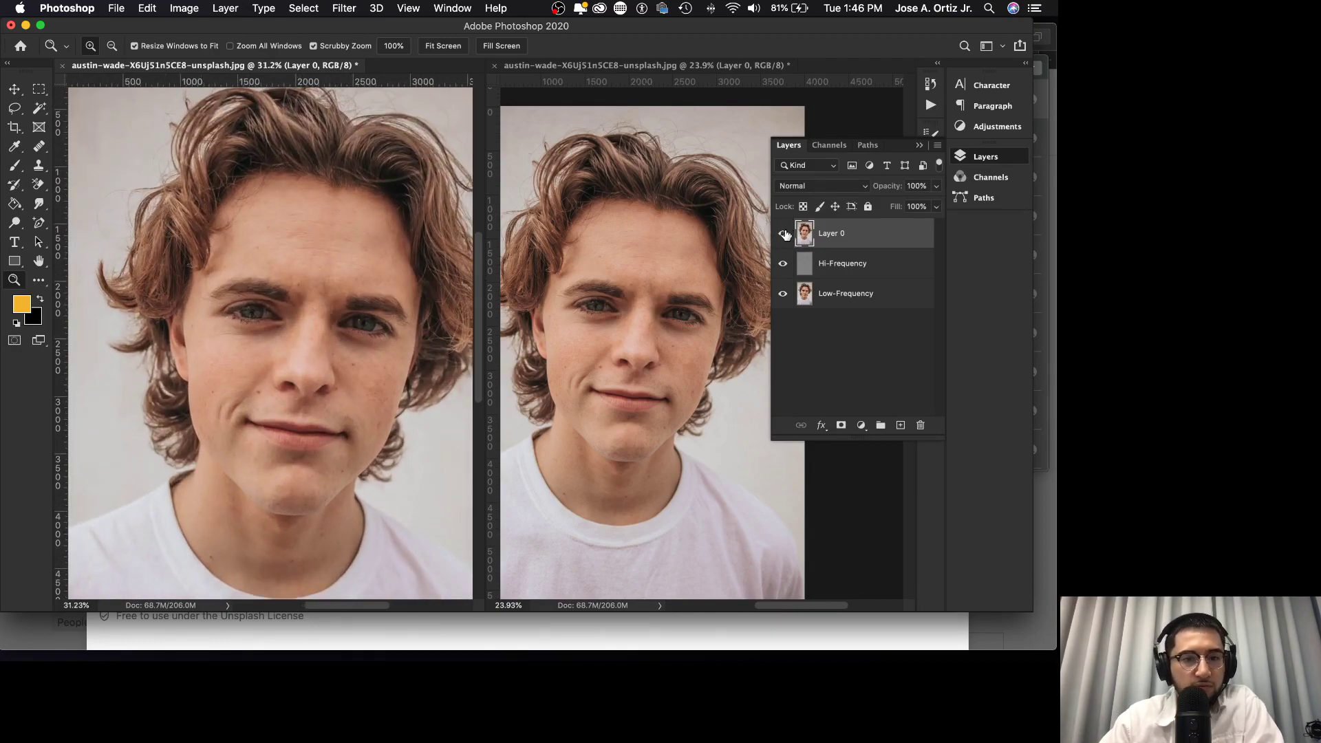
left_click(784, 234)
left_click(785, 234)
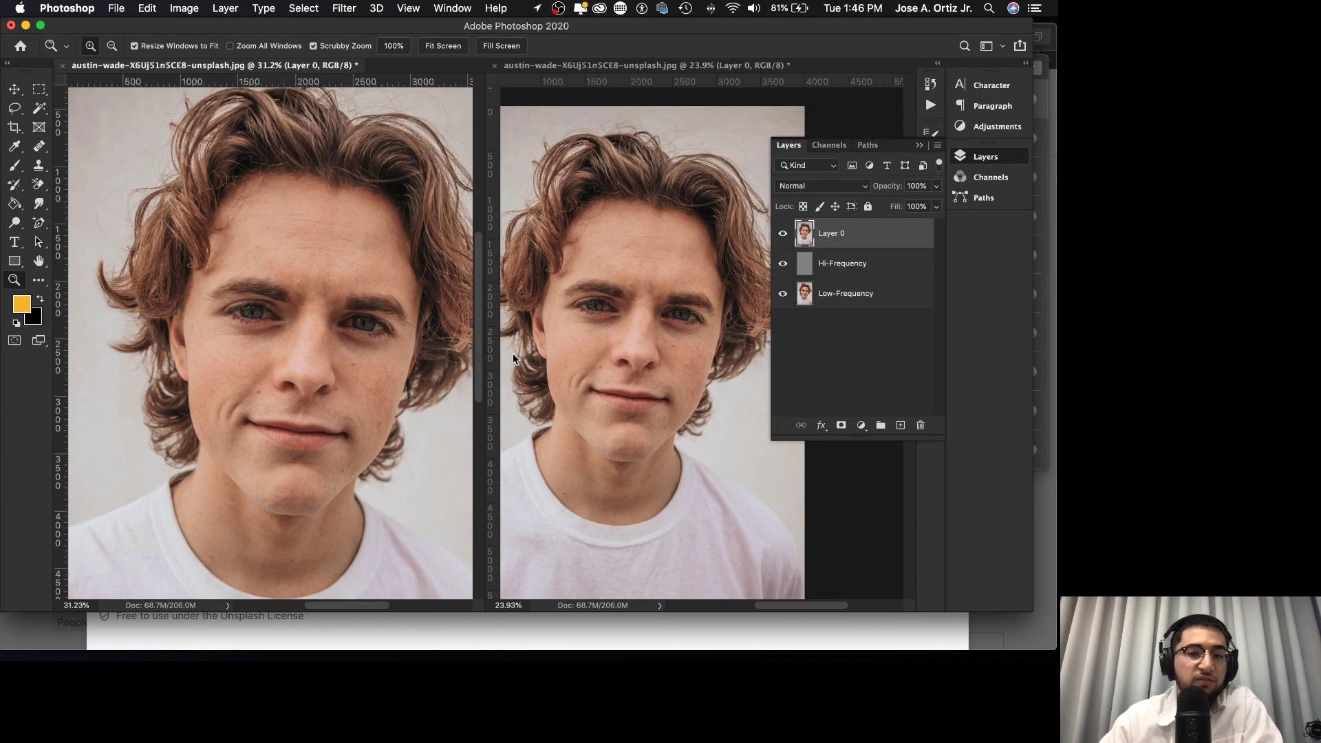
left_click(784, 237)
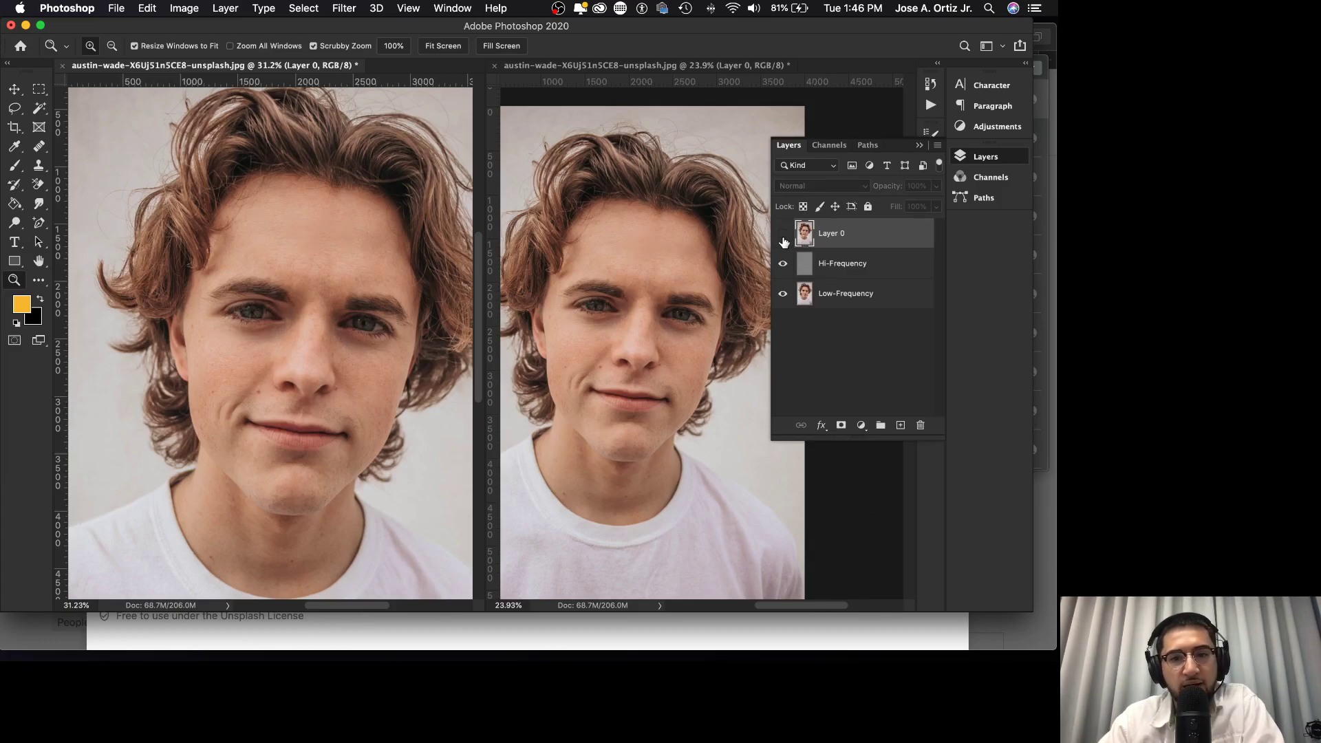
left_click(783, 236)
- Examine both eyes and the skin around them up close on the retouched image
left_click_drag(257, 315, 179, 313)
left_click_drag(267, 321, 372, 317)
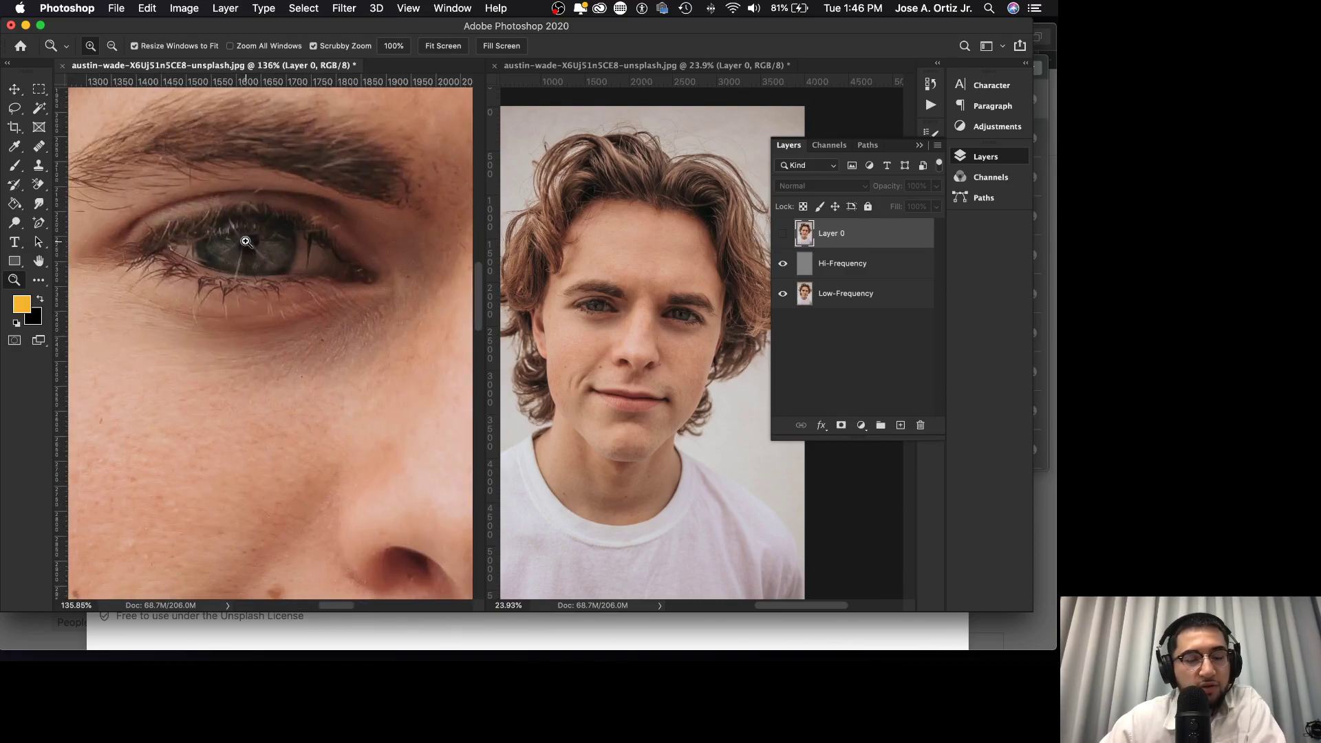
left_click_drag(327, 267, 276, 266)
left_click_drag(384, 274, 457, 274)
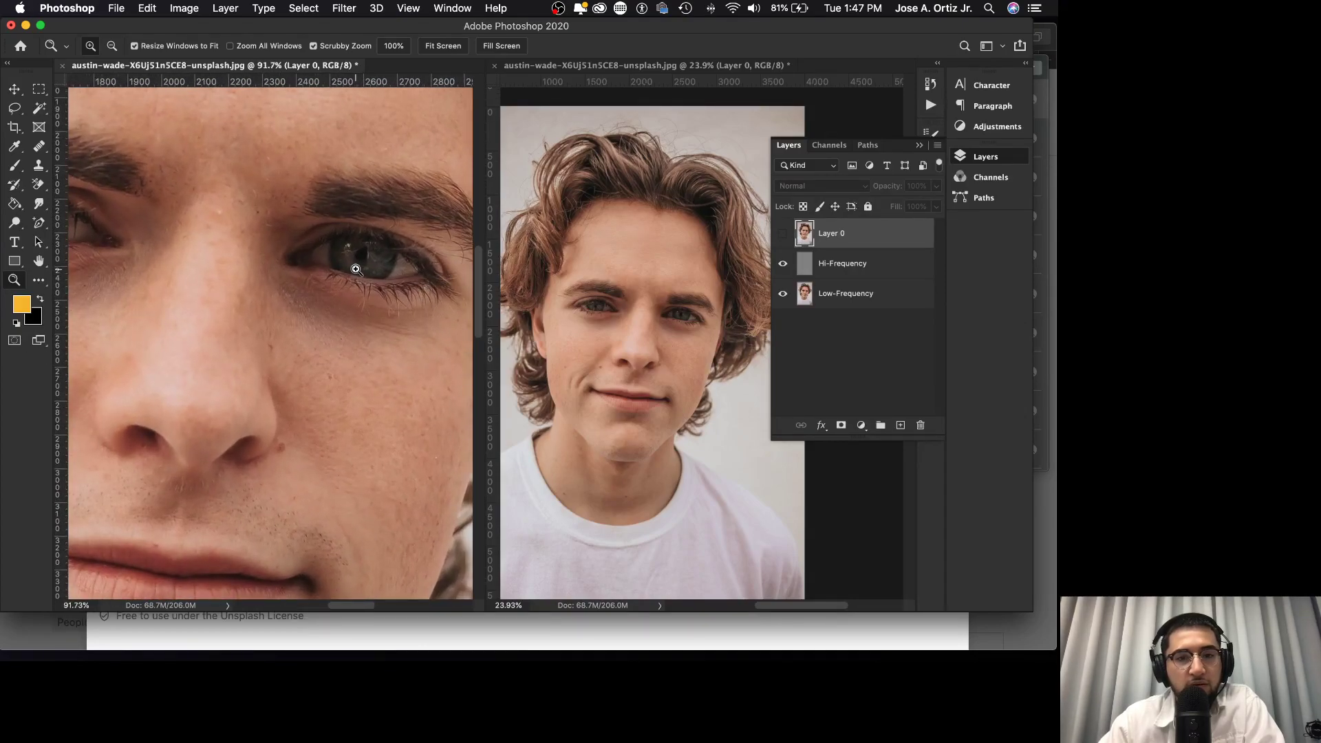
left_click_drag(365, 269, 299, 282)
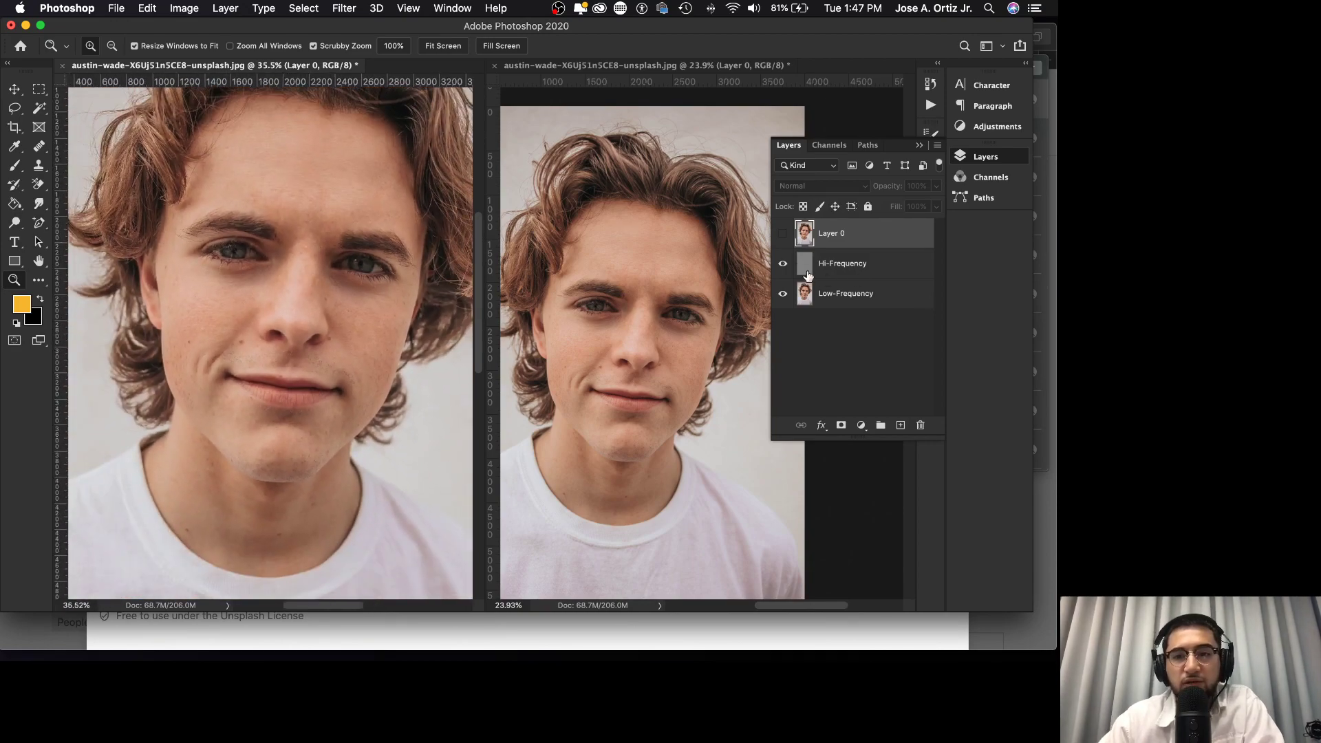
- Compare the face with Layer 0 once more and return that layer, hidden, to the bottom of the layer stack
left_click(782, 235)
left_click(782, 235)
left_click(782, 235)
left_click(783, 235)
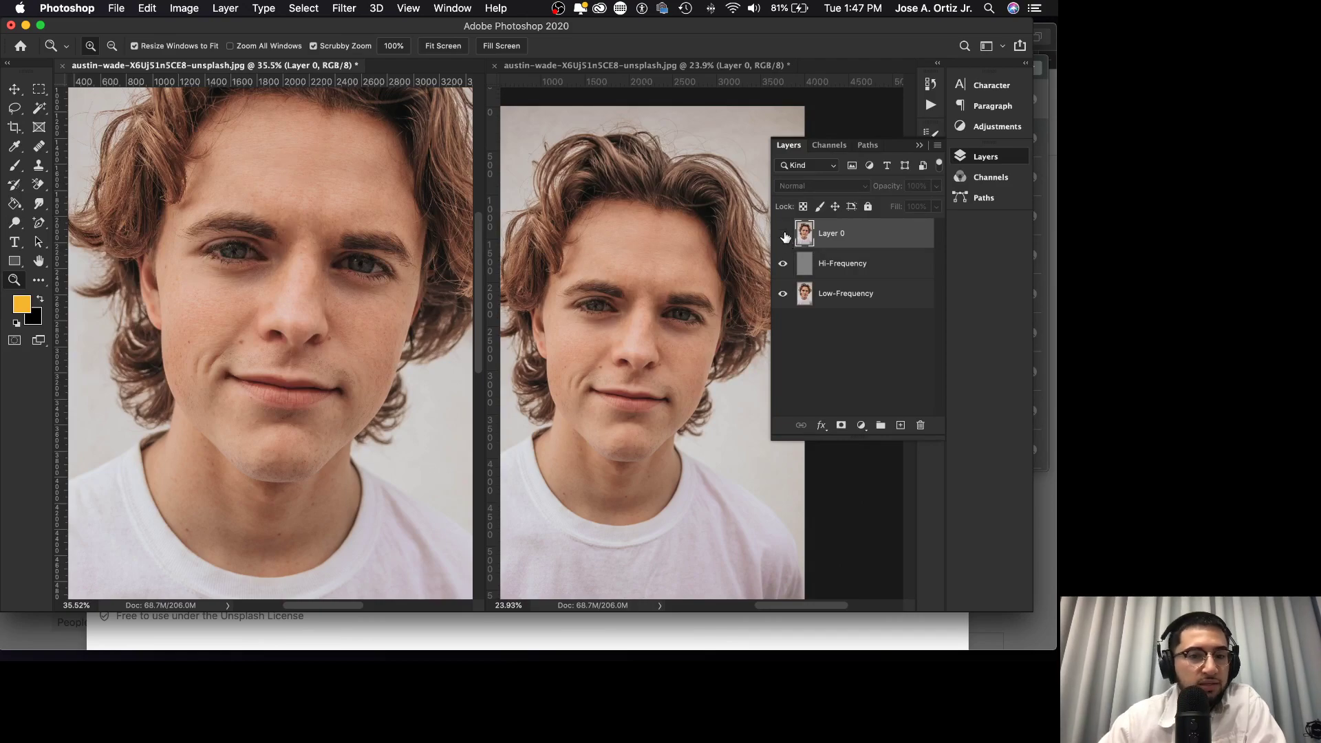
left_click_drag(858, 238, 860, 311)
left_click(783, 294)
left_click(783, 295)
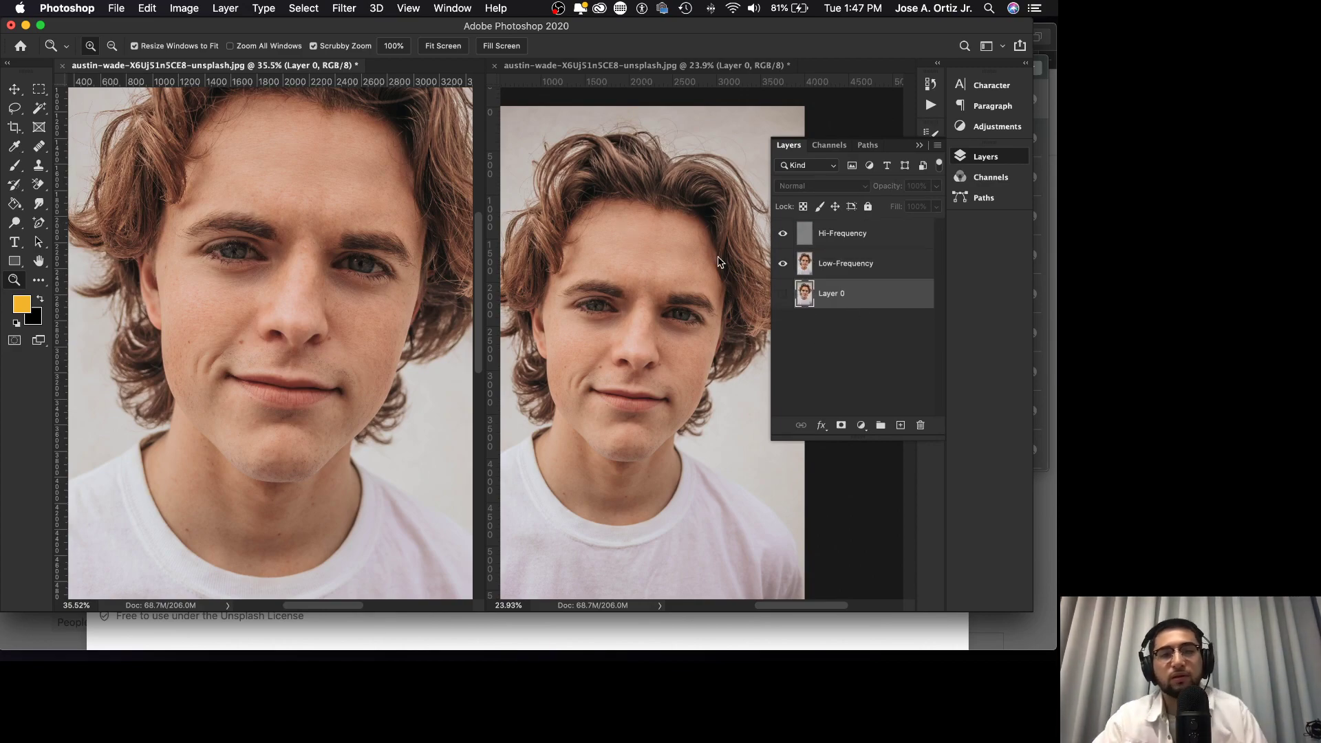
- Duplicate the Hi-Frequency and Low-Frequency layers and group the two copies
left_click(860, 244)
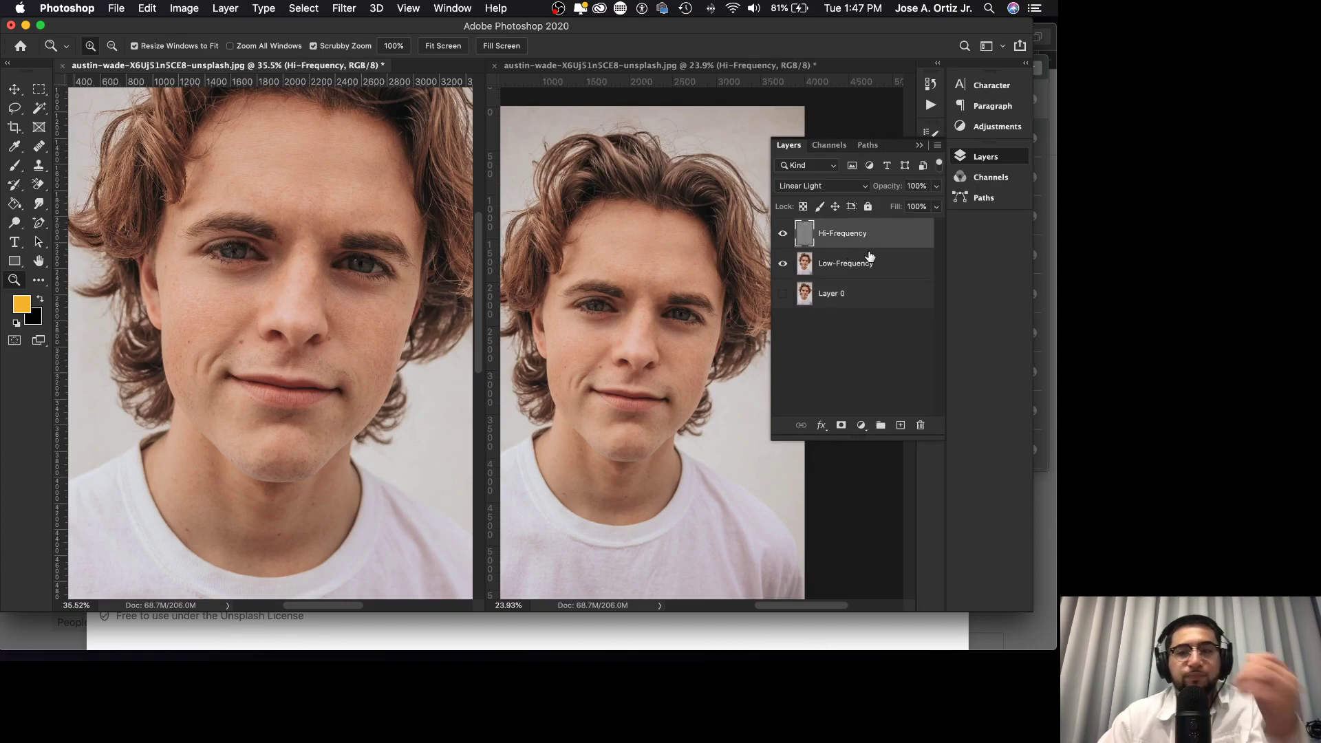
left_click(869, 263, "shift")
left_click_drag(874, 259, 901, 427)
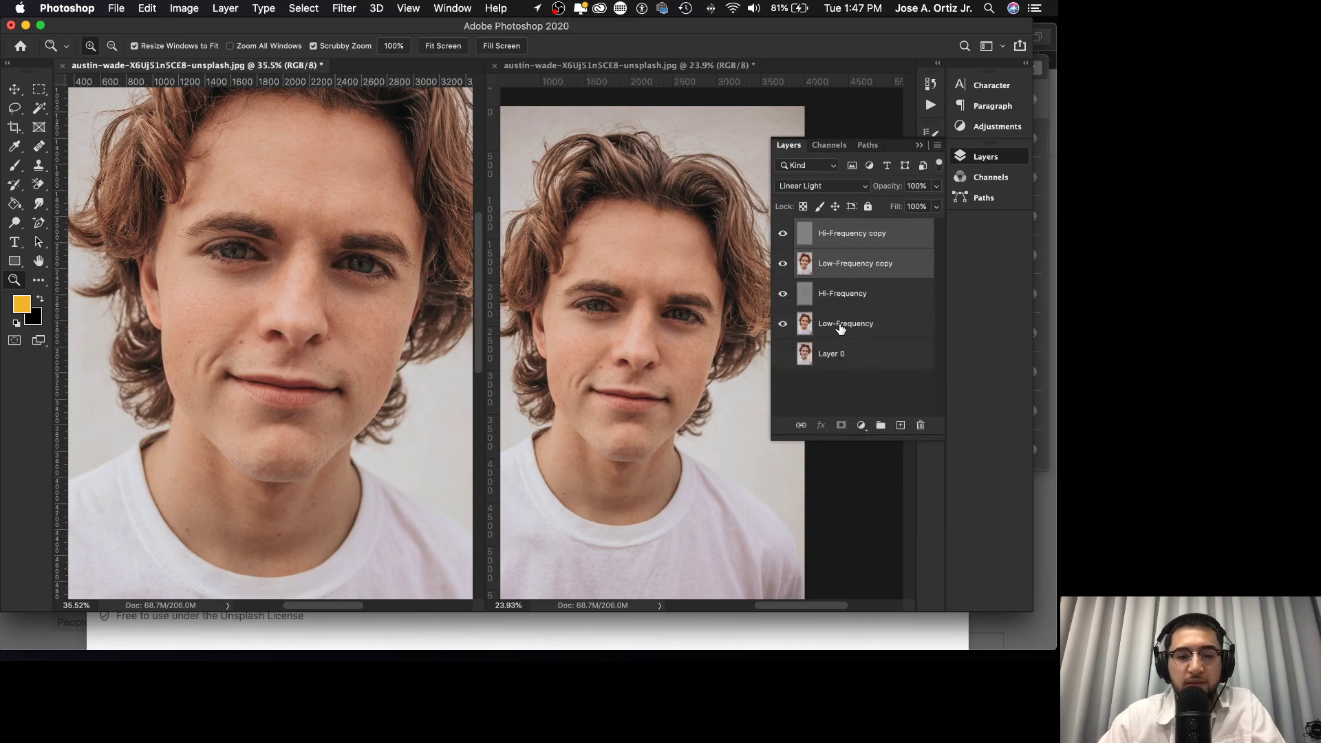
key("super+g")
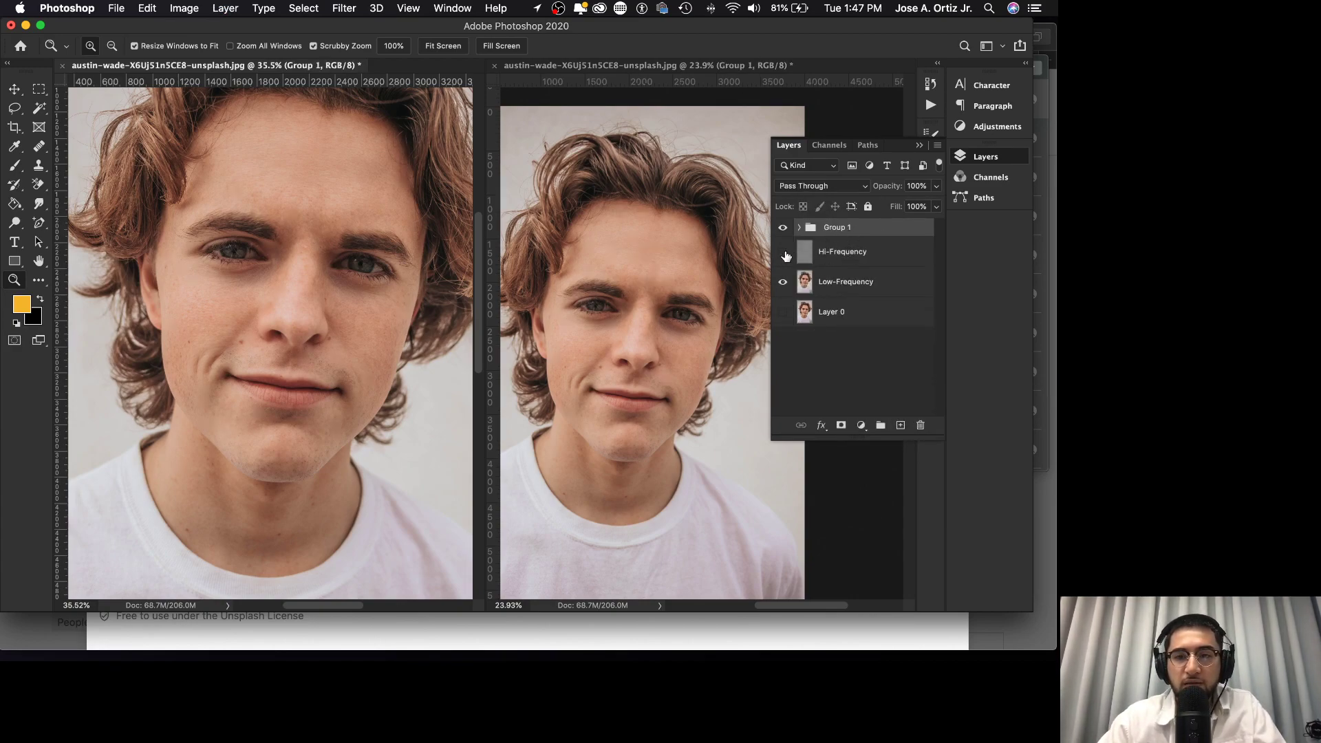
- Merge Group 1 into a single layer, hide the original frequency layers, and check the merged layer by toggling its visibility
right_click(877, 227)
left_click(932, 529)
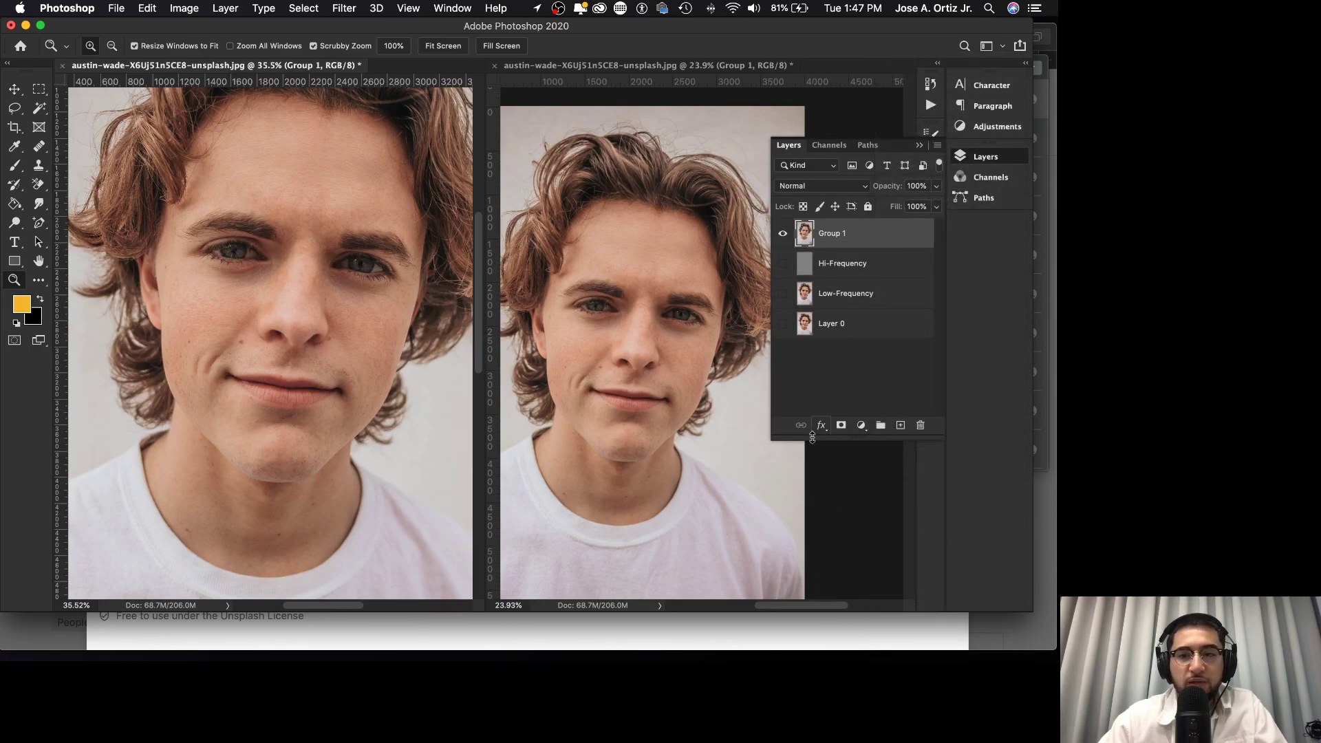
left_click(783, 235)
left_click(784, 234)
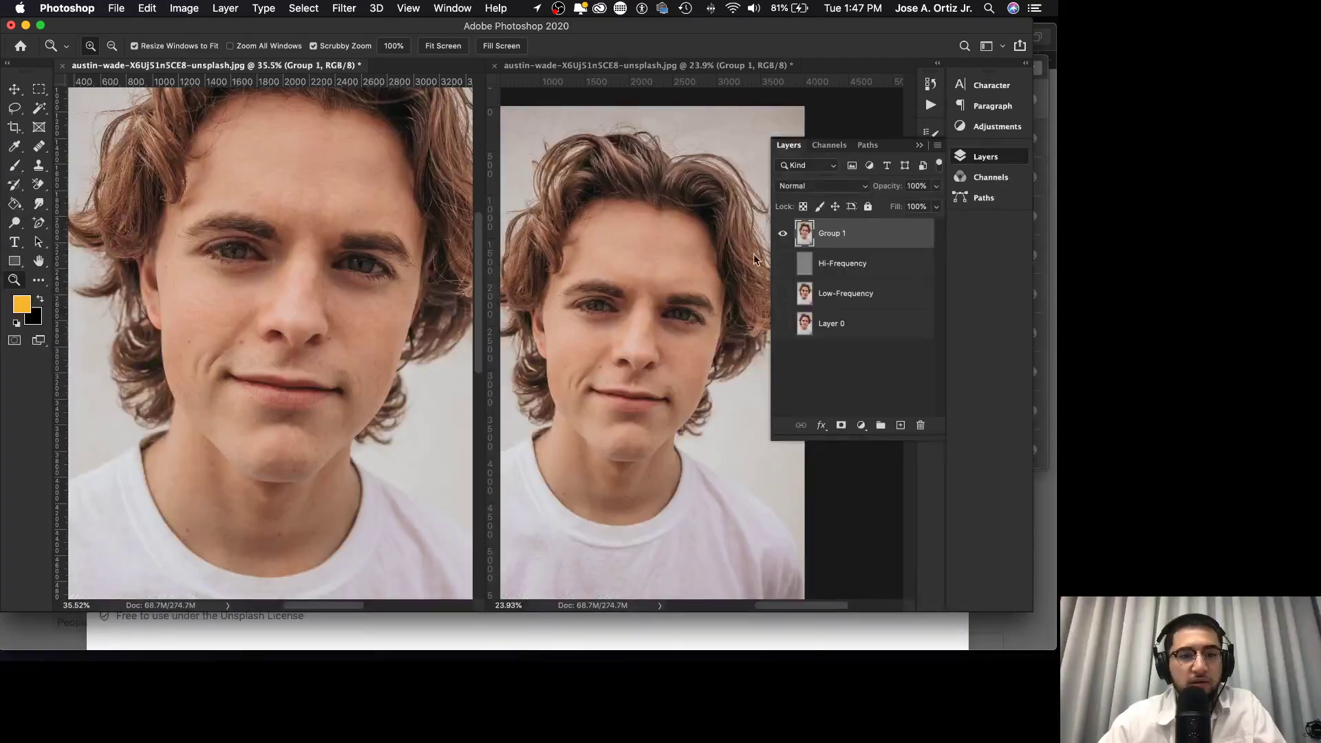
- Examine the eye on the image's left side up close, with the face enlarged in the second document window
left_click_drag(210, 261, 296, 264)
left_click_drag(192, 252, 250, 248)
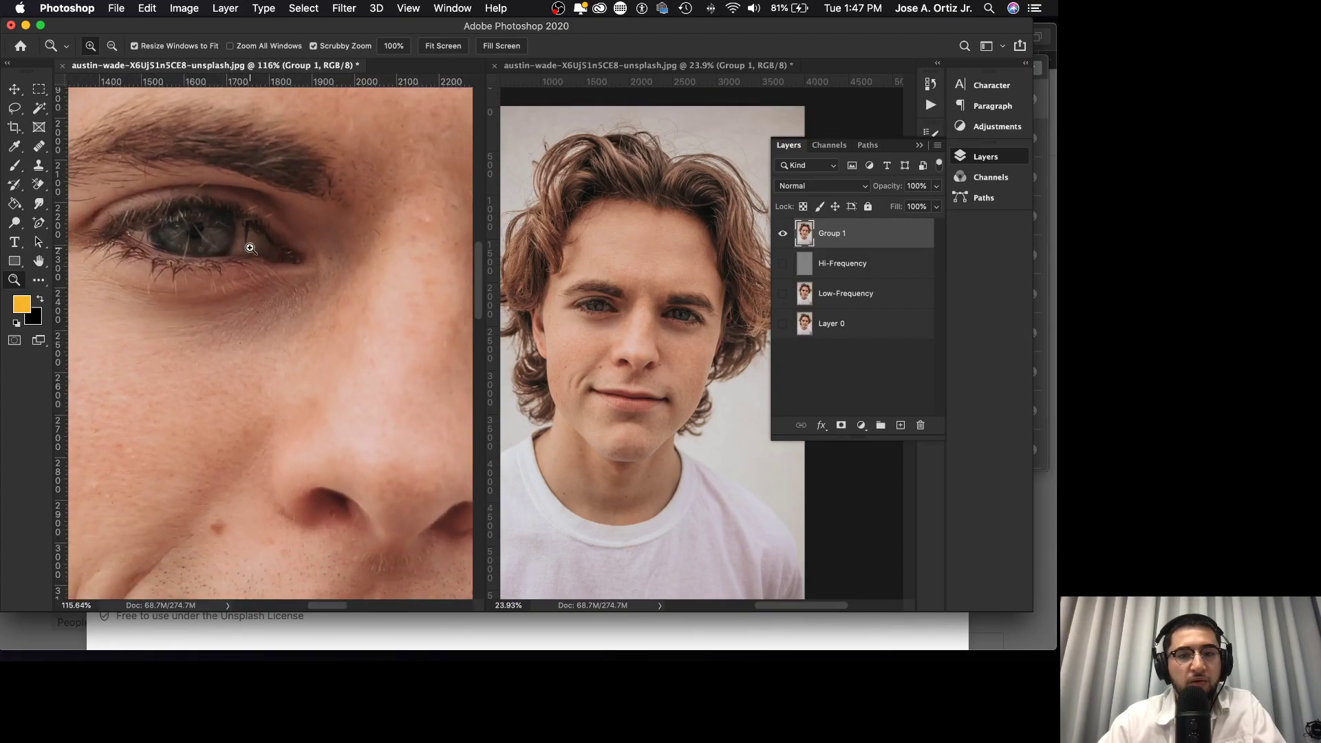
left_click(609, 310)
left_click_drag(623, 307, 633, 309)
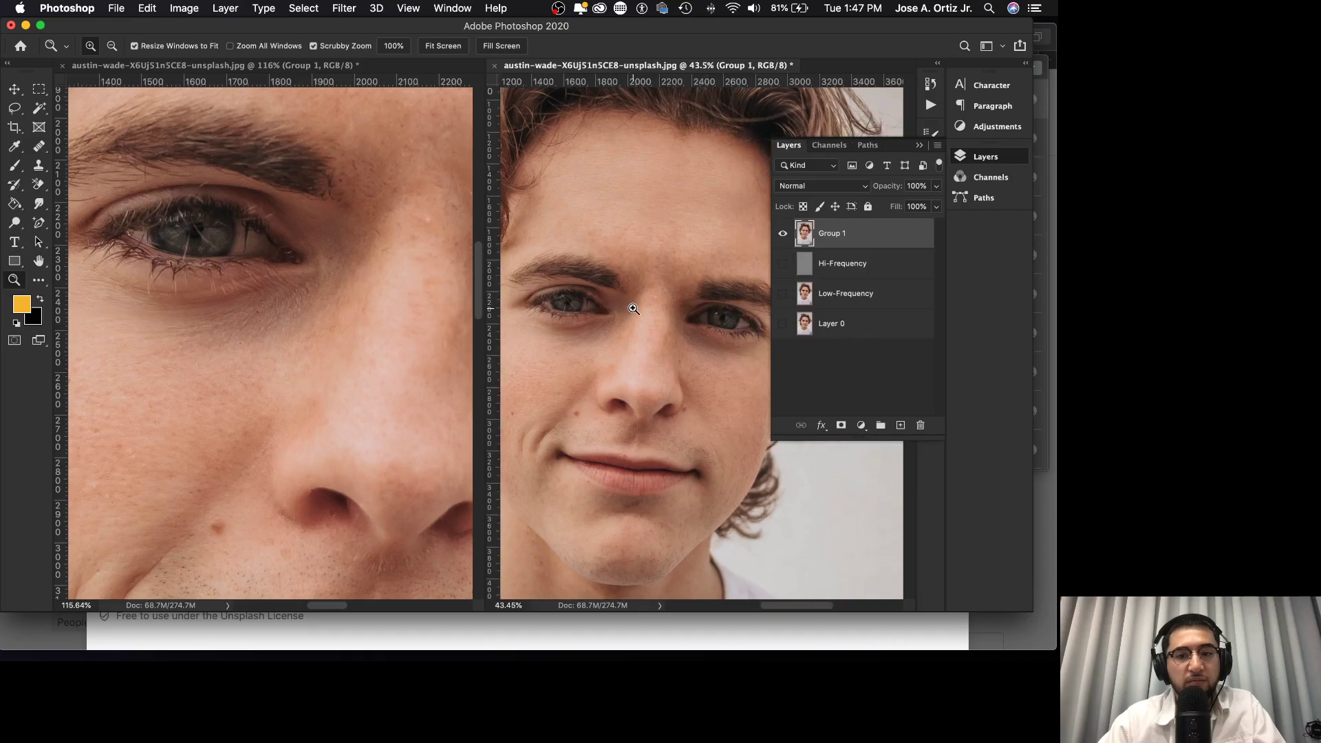
scroll(281, 224, "left", 2)
left_click(270, 238)
left_click_drag(274, 231, 340, 313)
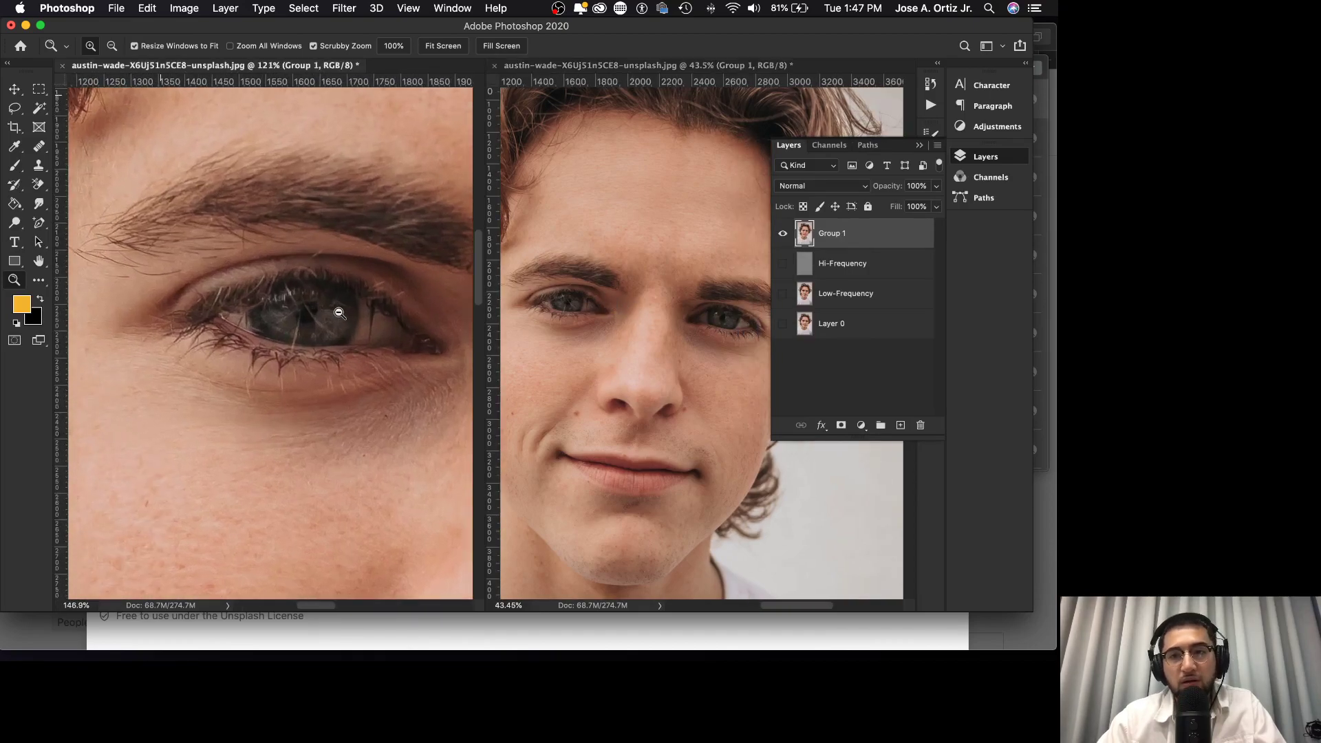
scroll(339, 313, "right", 2)
- Activate the Dodge tool and set its range to Shadows
left_click(15, 223)
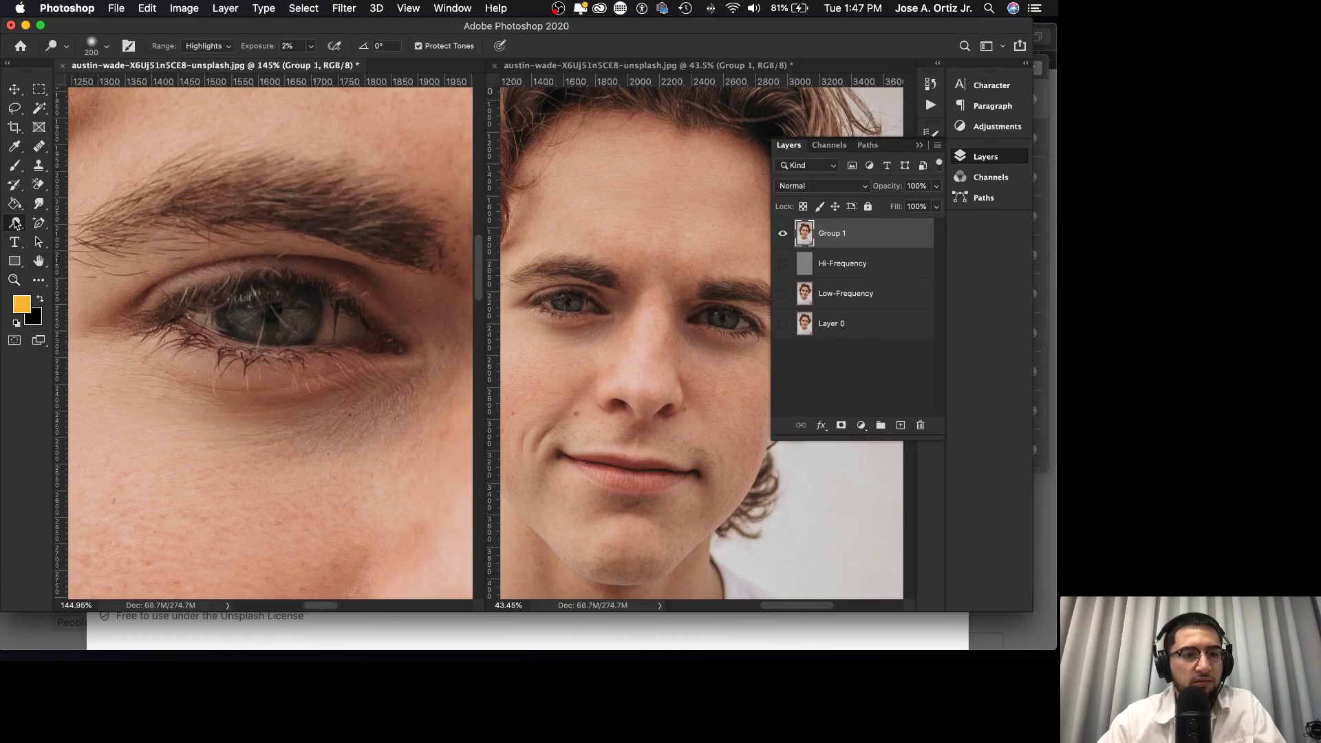
right_click(15, 224)
left_click(60, 223)
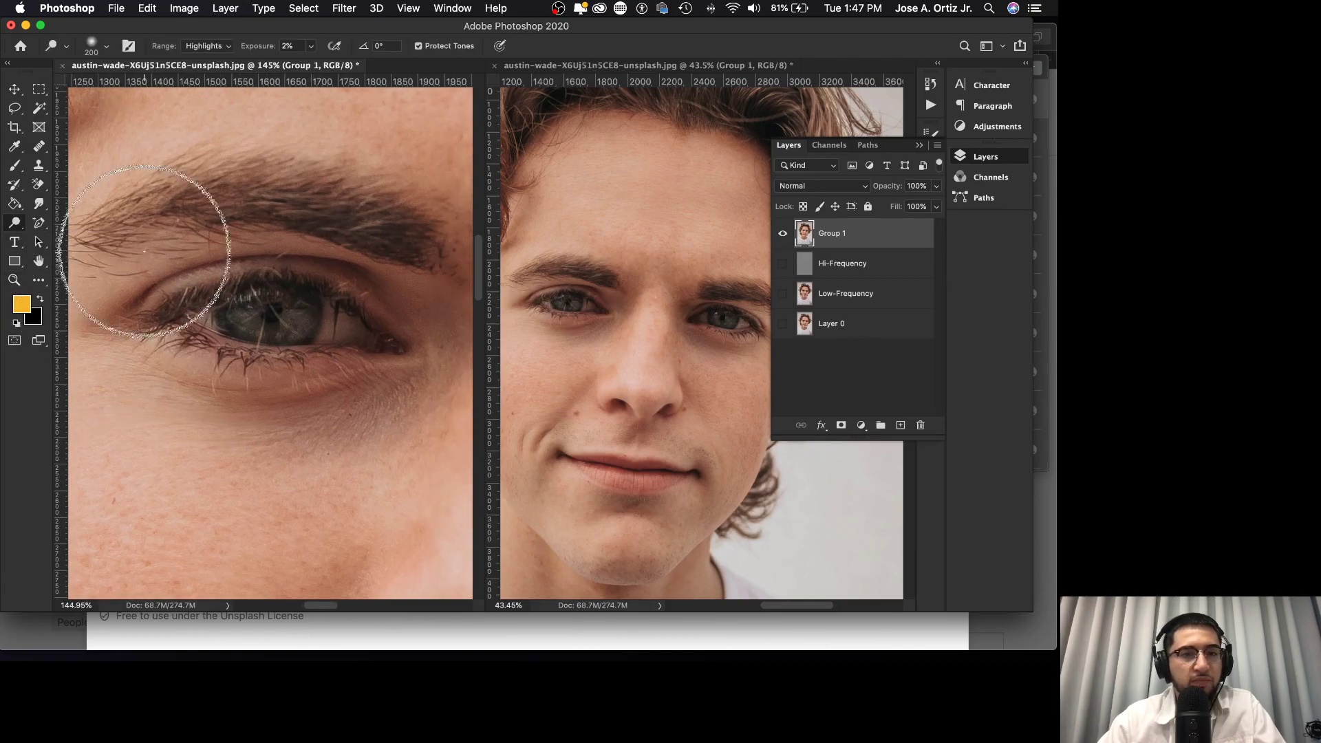
left_click(311, 46)
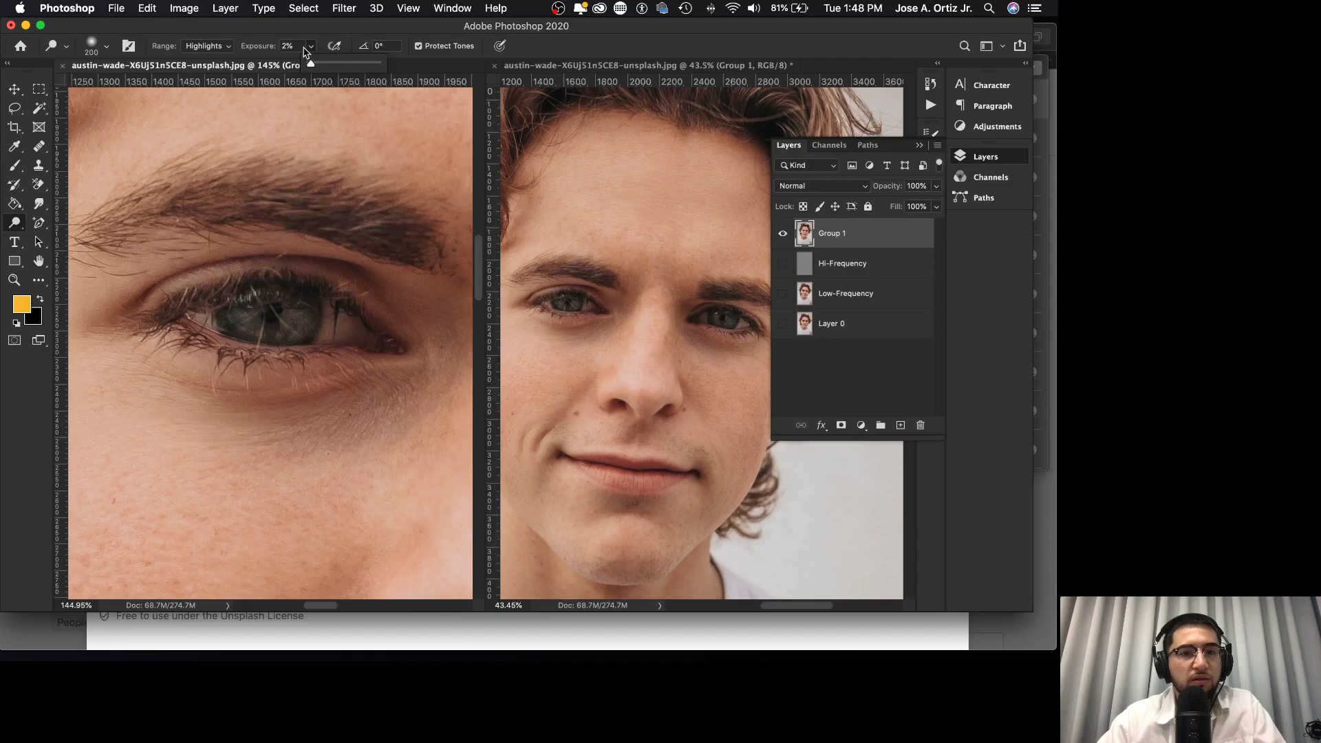
left_click(222, 46)
left_click(206, 23)
- Reduce the Dodge brush size to 35 and set its exposure to 10%
key("bracketleft")
key("bracketleft")
key("bracketleft")
key("bracketleft")
key("bracketleft")
key("bracketleft")
key("bracketleft")
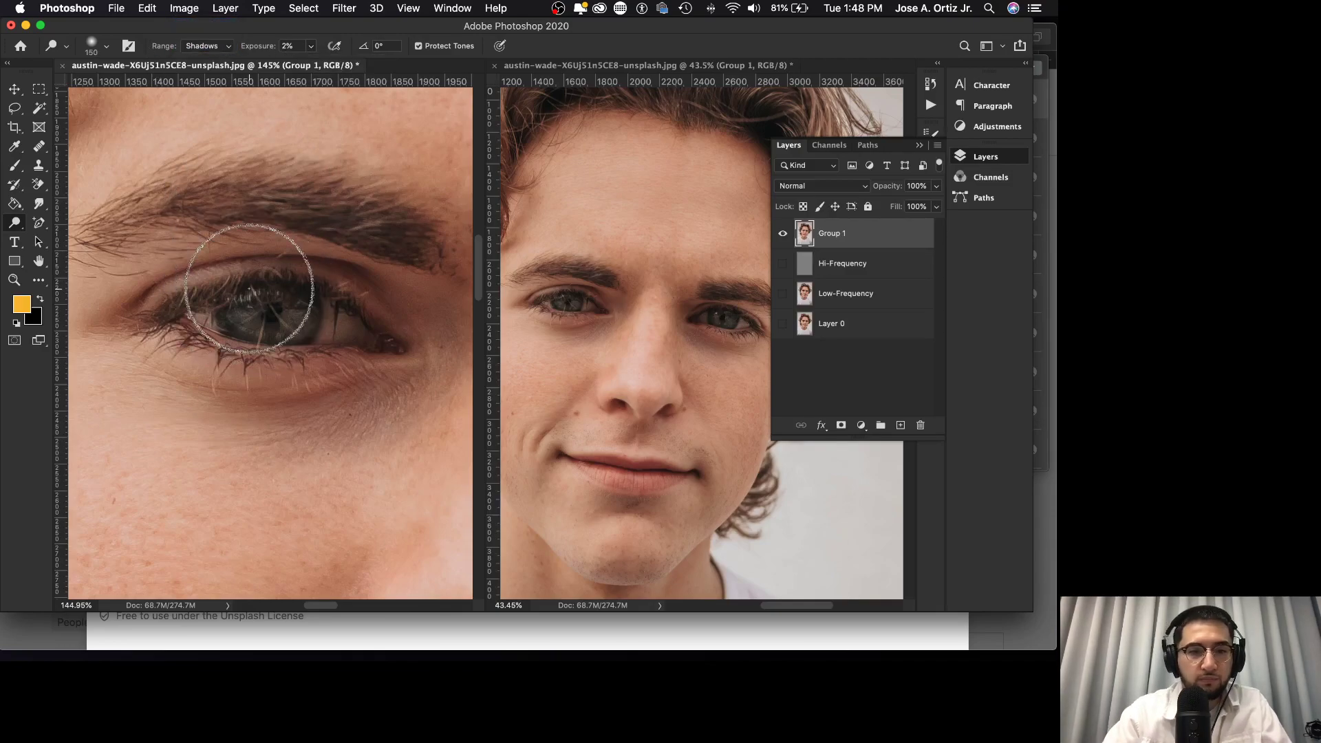
key("bracketleft")
key("bracketleft")
key("bracketleft")
key("bracketleft")
key("bracketleft")
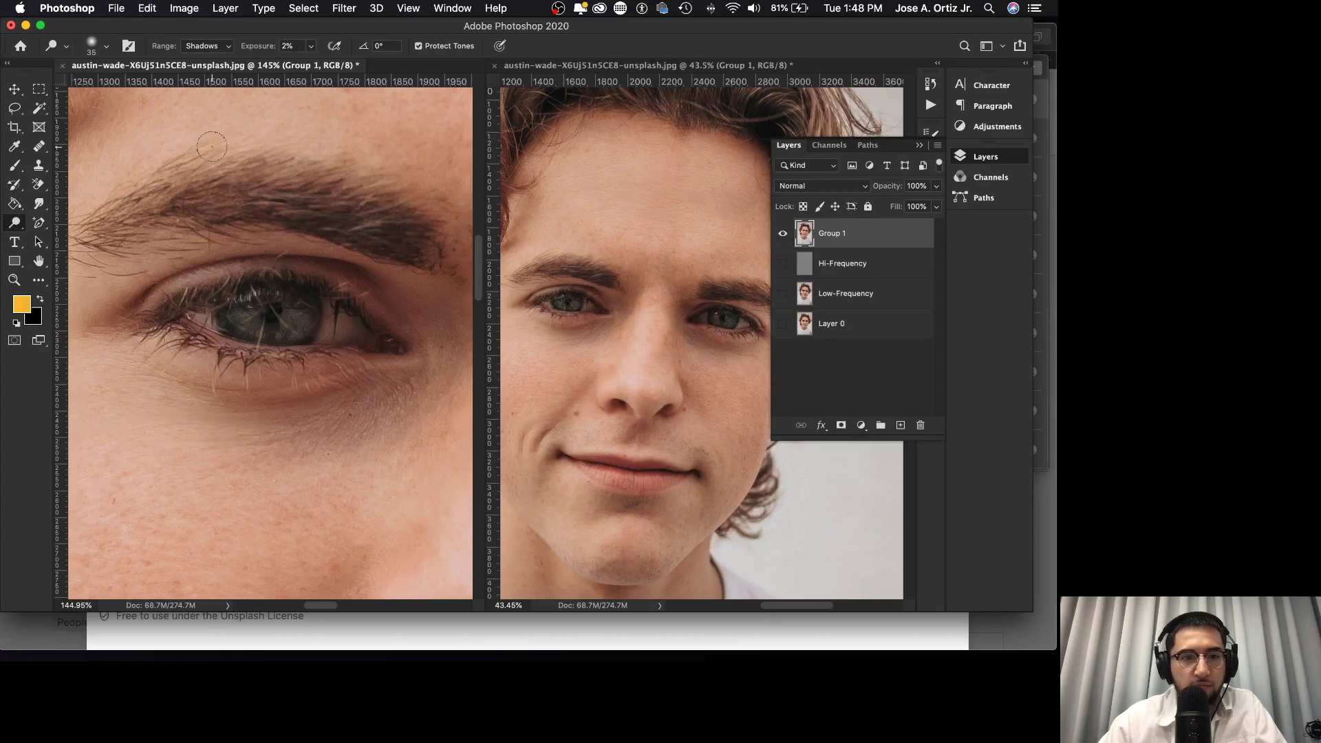
left_click(311, 47)
left_click_drag(310, 65, 317, 66)
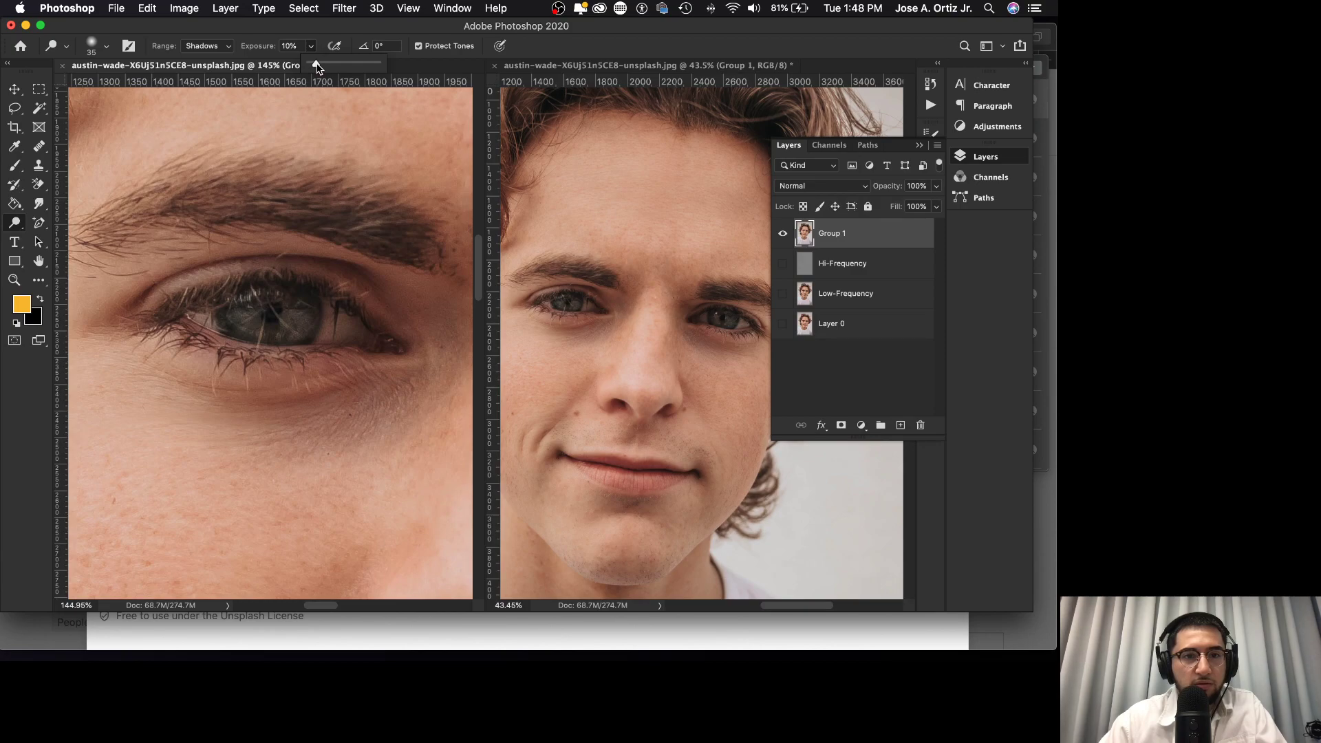
- Dodge the shadows in the iris and white of one eye, and repeat the brightening on the other eye
left_click(325, 314)
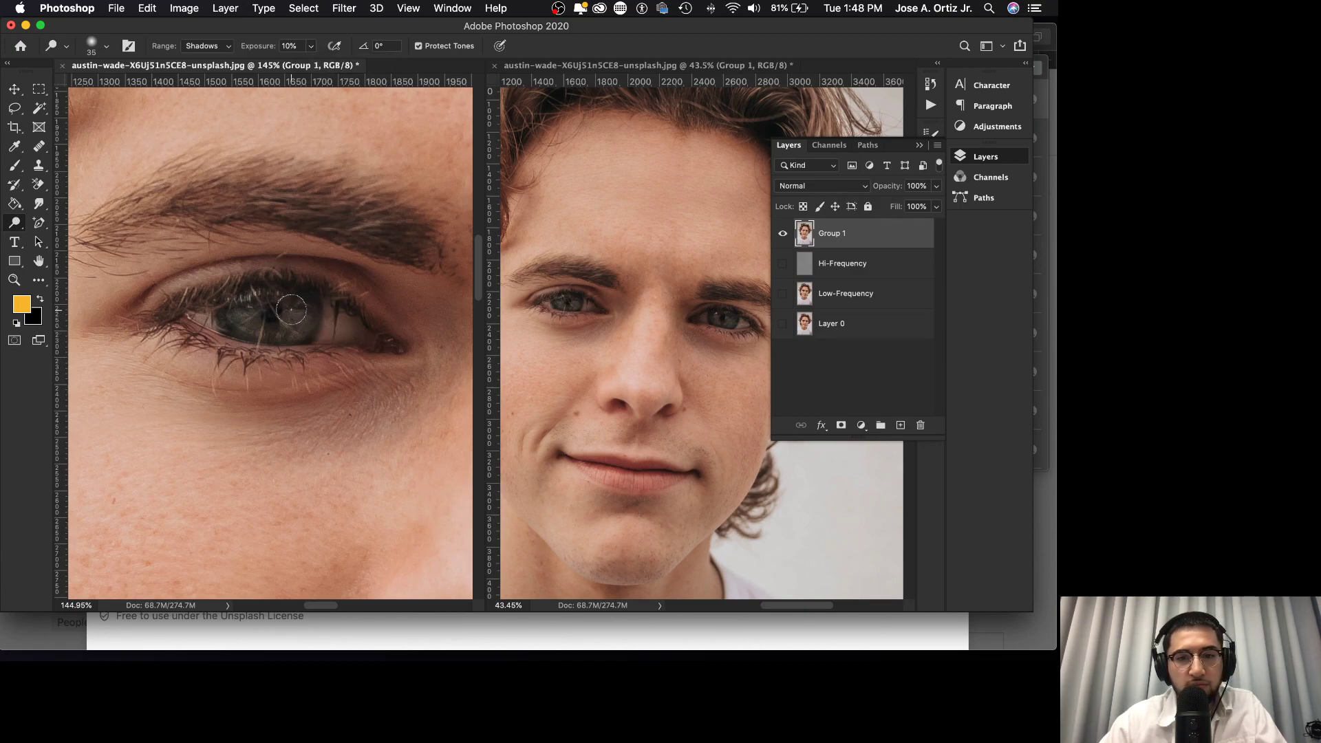
mouse_move(336, 343)
left_mouse_down()
mouse_move(315, 303)
mouse_move(352, 335)
mouse_move(302, 337)
mouse_move(317, 322)
mouse_move(285, 318)
mouse_move(305, 315)
mouse_move(295, 304)
mouse_move(214, 309)
mouse_move(272, 321)
mouse_move(227, 324)
mouse_move(251, 336)
mouse_move(362, 341)
mouse_move(217, 325)
mouse_move(285, 305)
mouse_move(357, 337)
left_mouse_up()
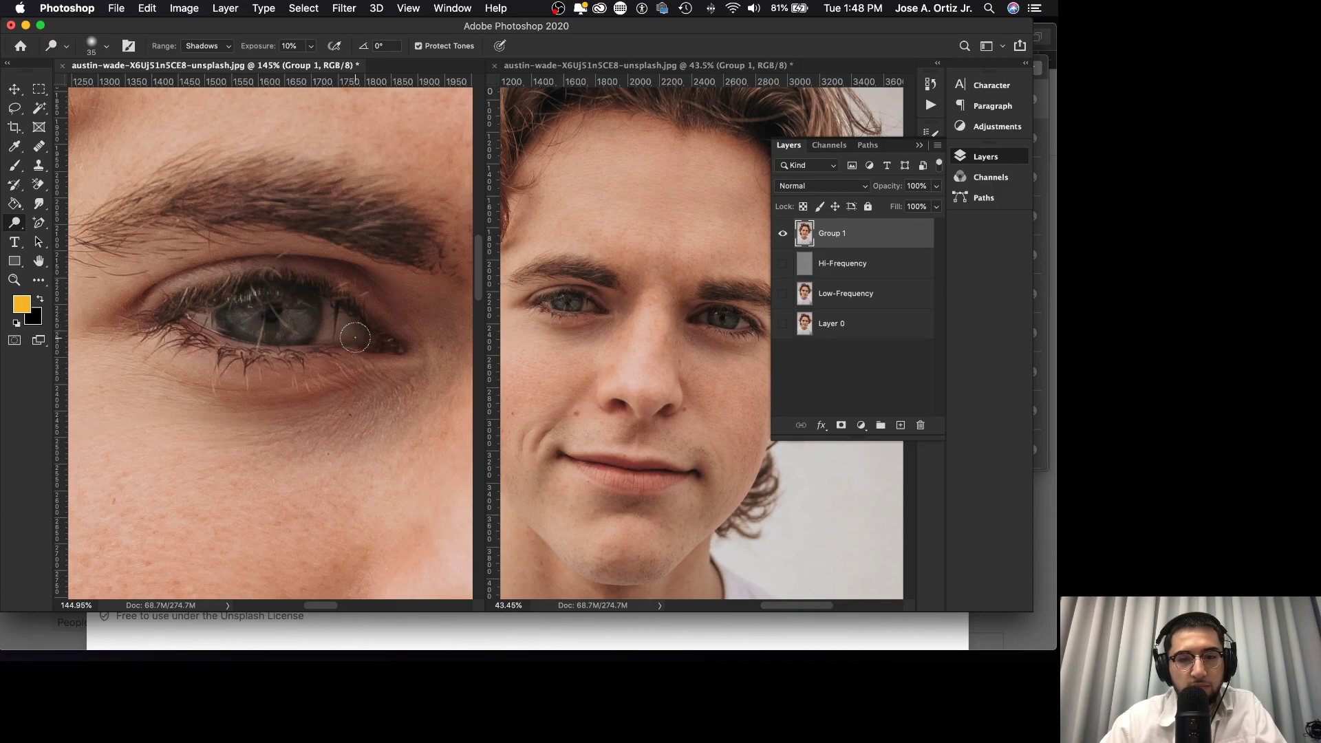
scroll(301, 320, "right", 6)
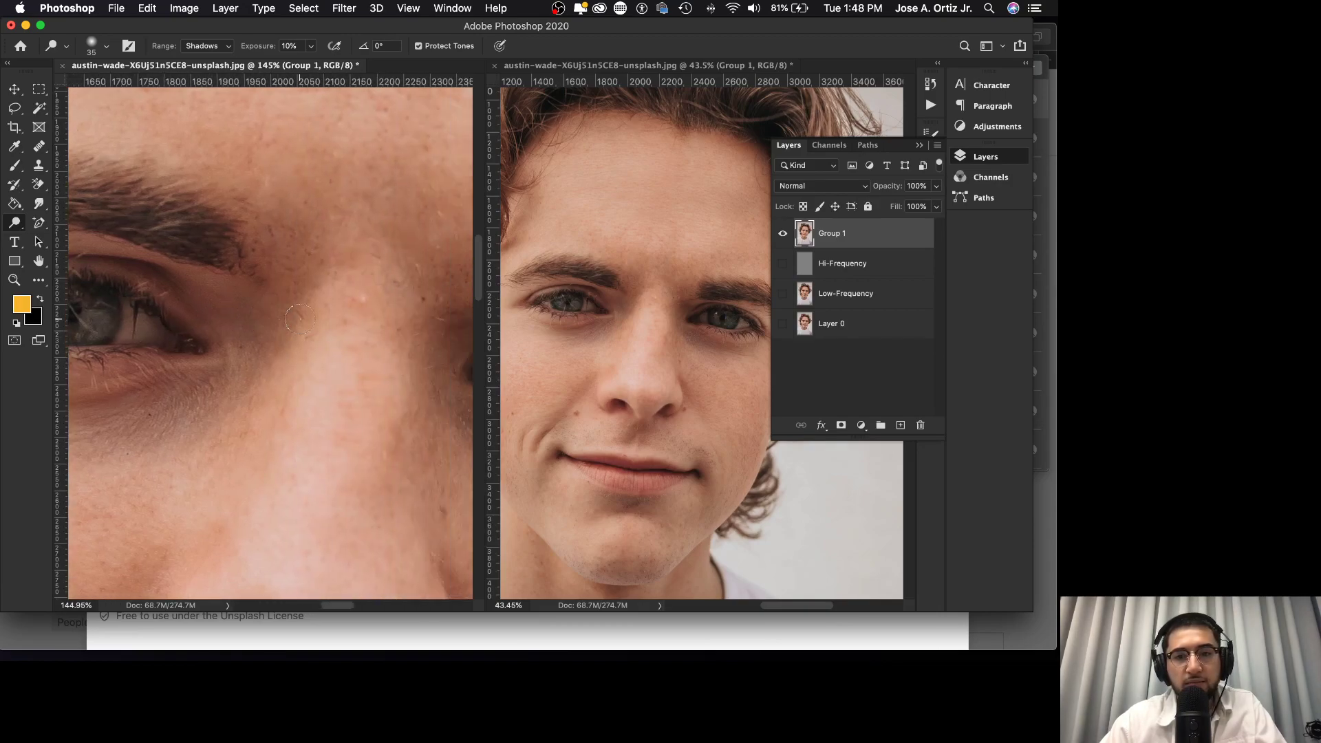
scroll(300, 320, "right", 8)
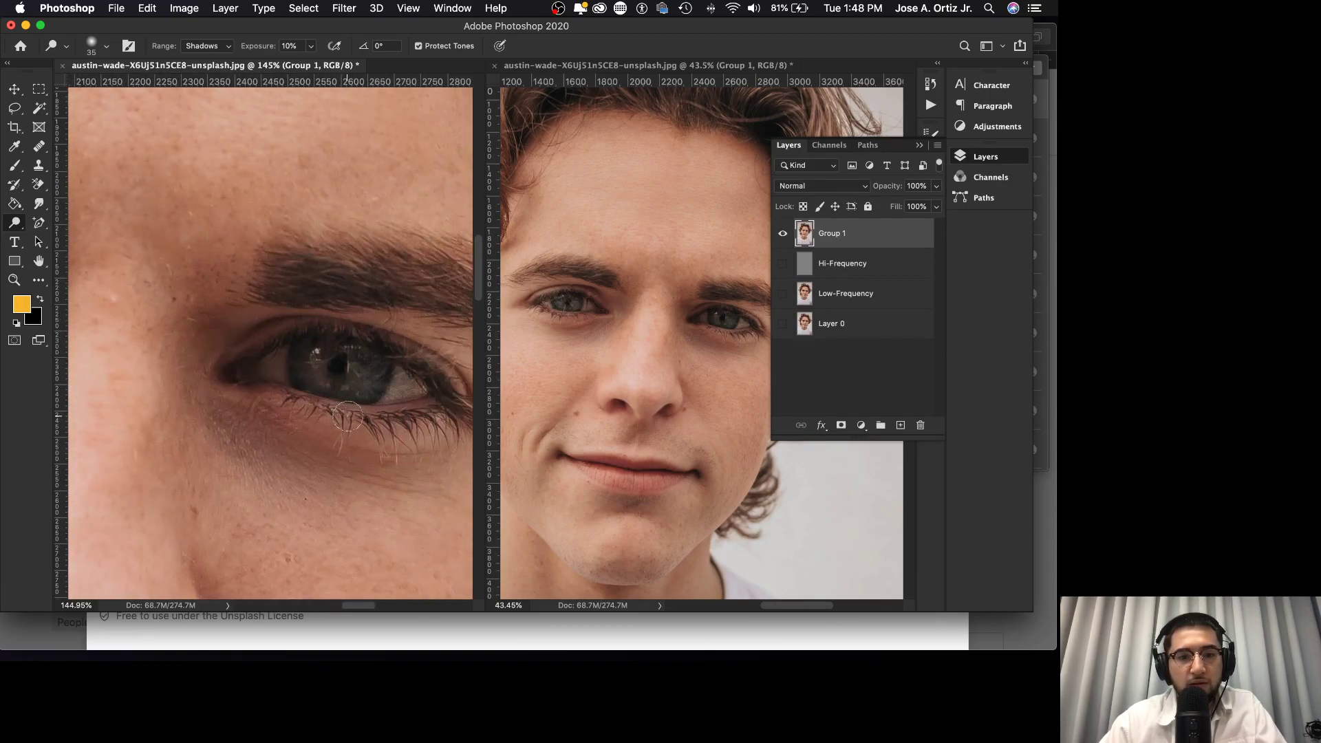
scroll(347, 417, "right", 2)
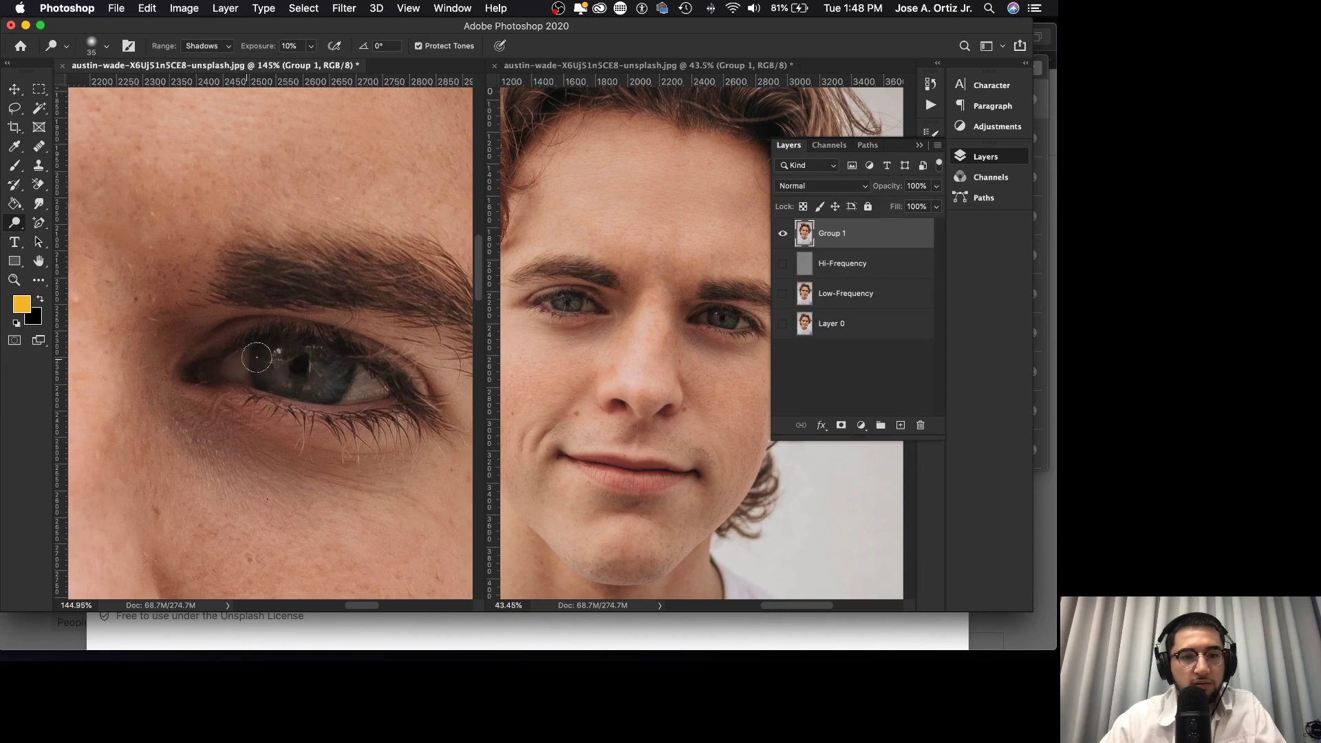
mouse_move(277, 376)
left_mouse_down()
mouse_move(245, 367)
mouse_move(309, 363)
mouse_move(276, 364)
mouse_move(375, 389)
mouse_move(289, 388)
mouse_move(223, 369)
mouse_move(291, 353)
mouse_move(367, 383)
left_mouse_up()
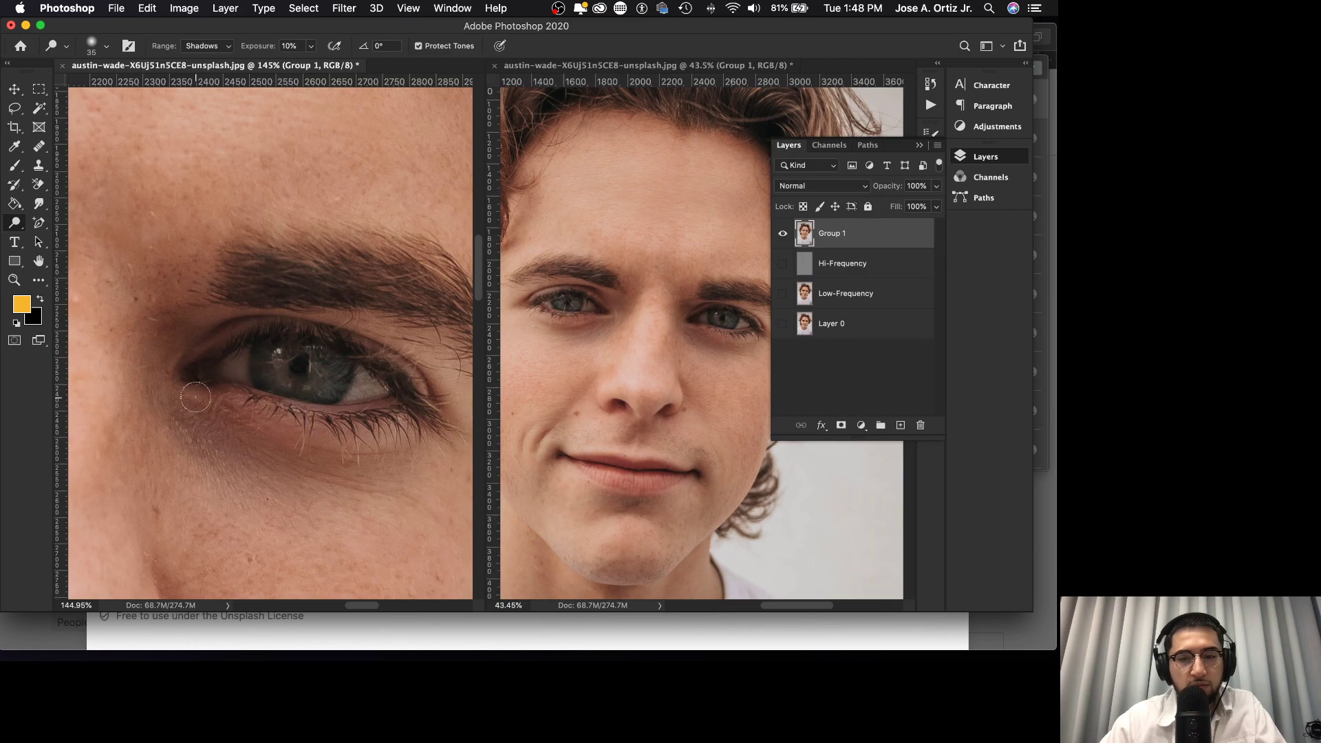
- View the whole face and compare the eyes before and after dodging by switching between the Merge Group and last Dodge Tool history states
key("z")
mouse_move(270, 382)
left_mouse_down()
mouse_move(185, 394)
mouse_move(211, 400)
left_mouse_up()
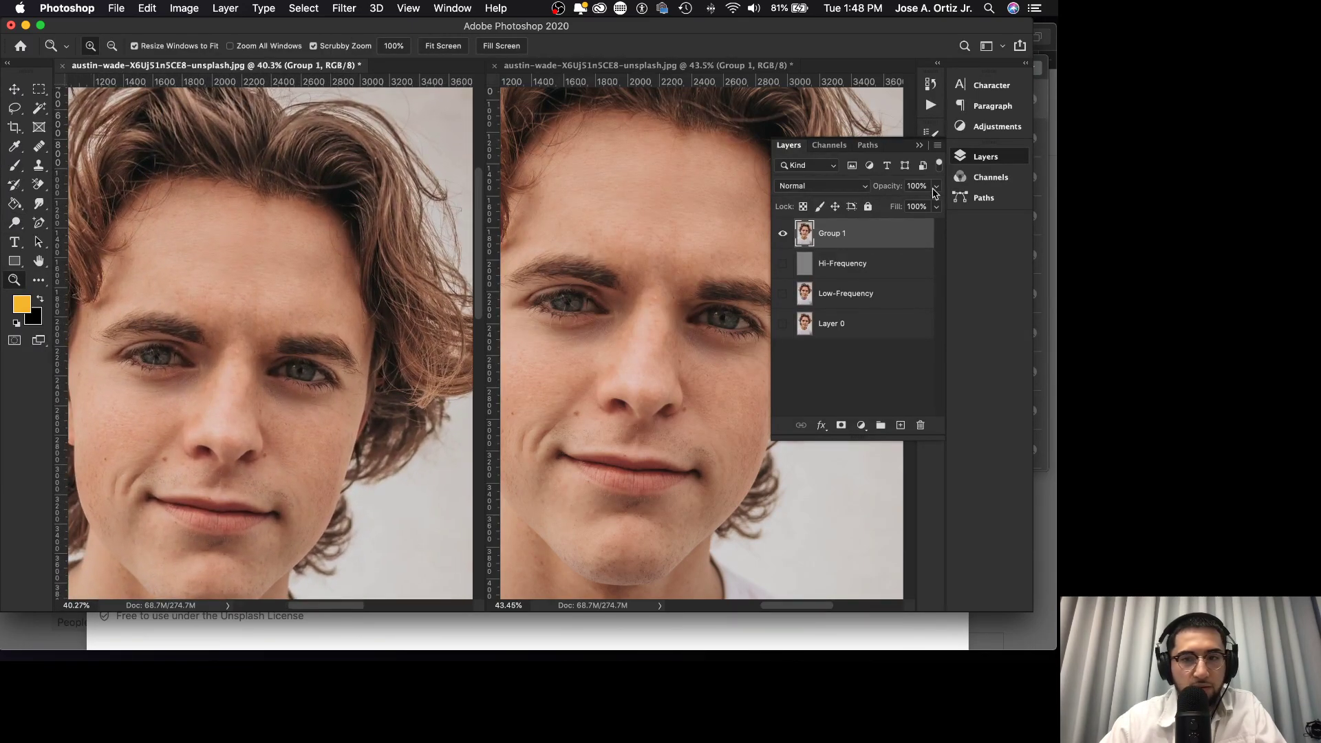
left_click(932, 86)
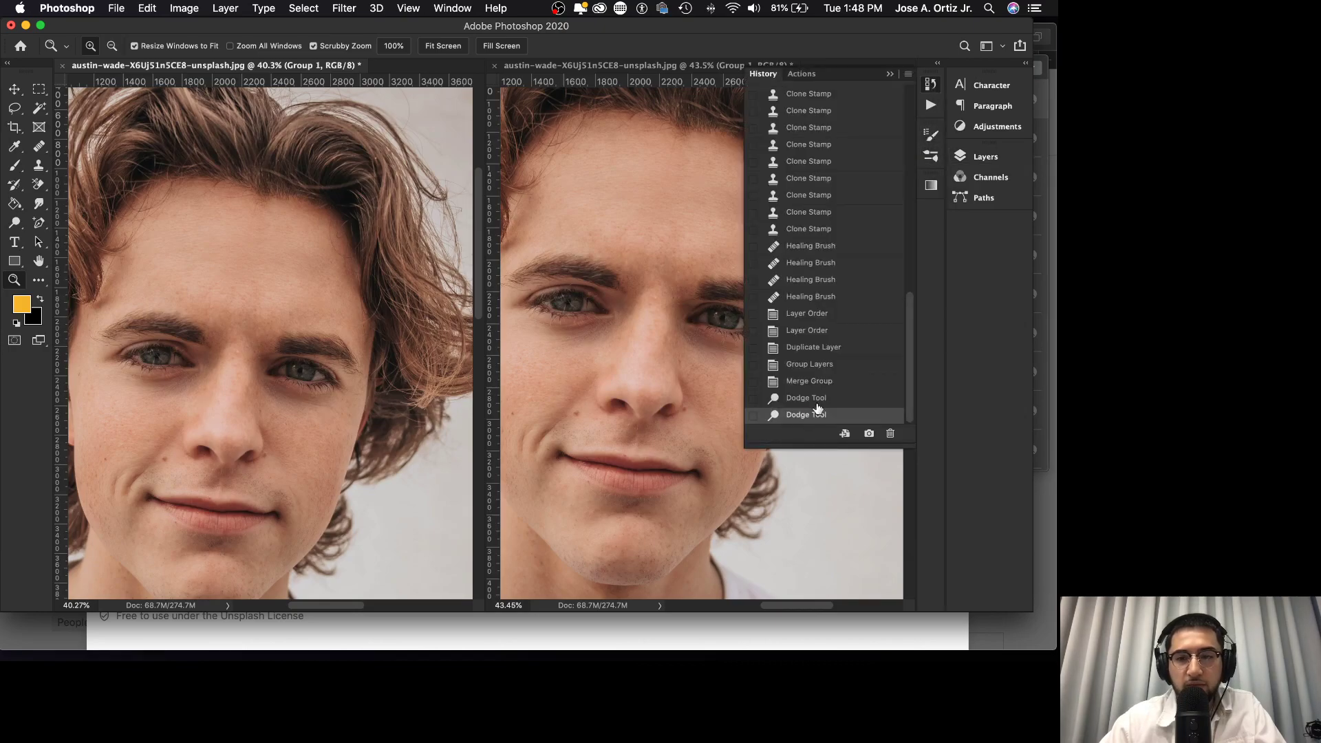
left_click(823, 383)
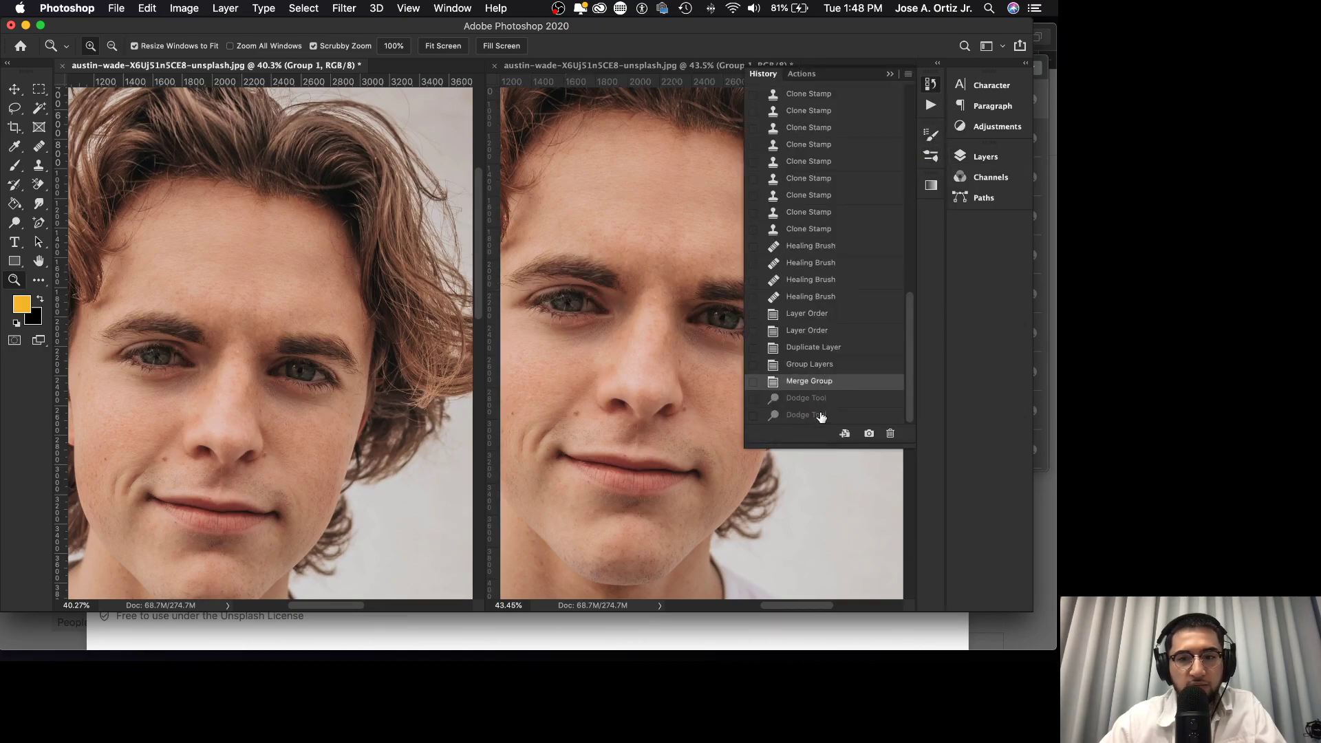
left_click(821, 416)
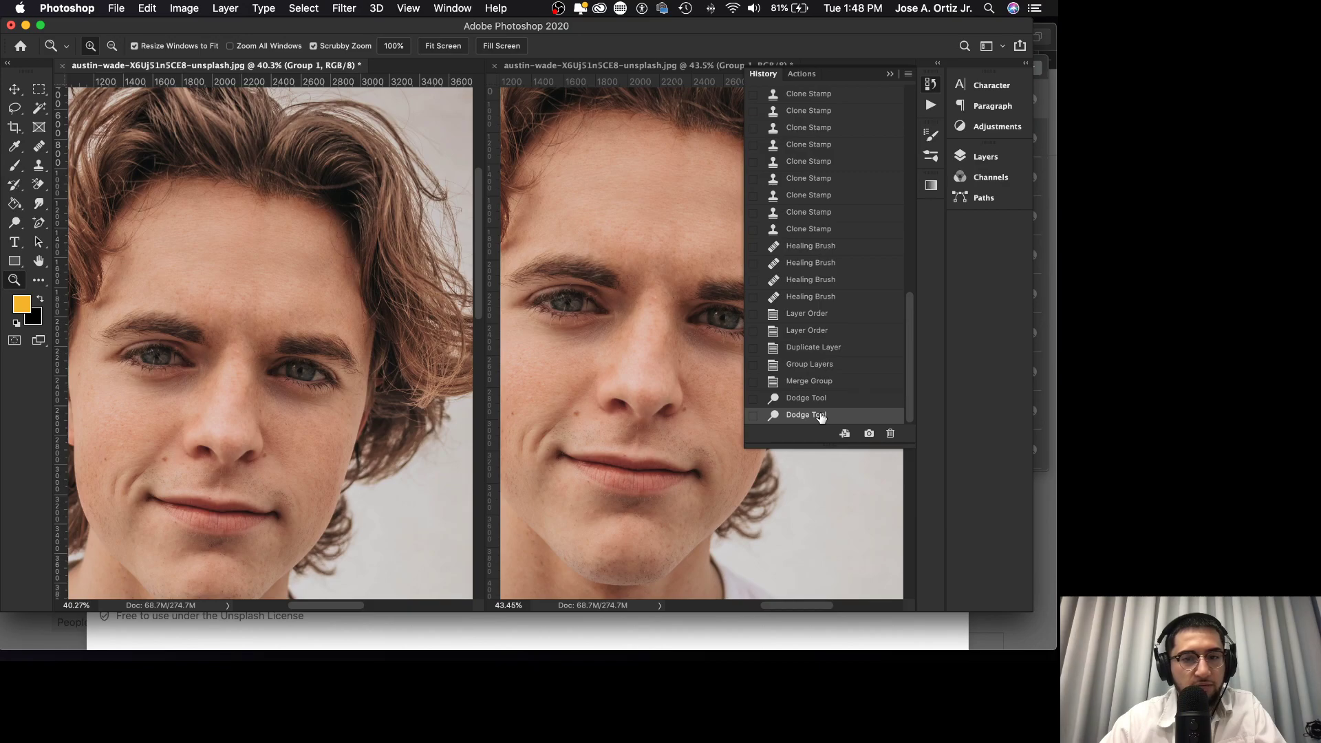
left_click(815, 382)
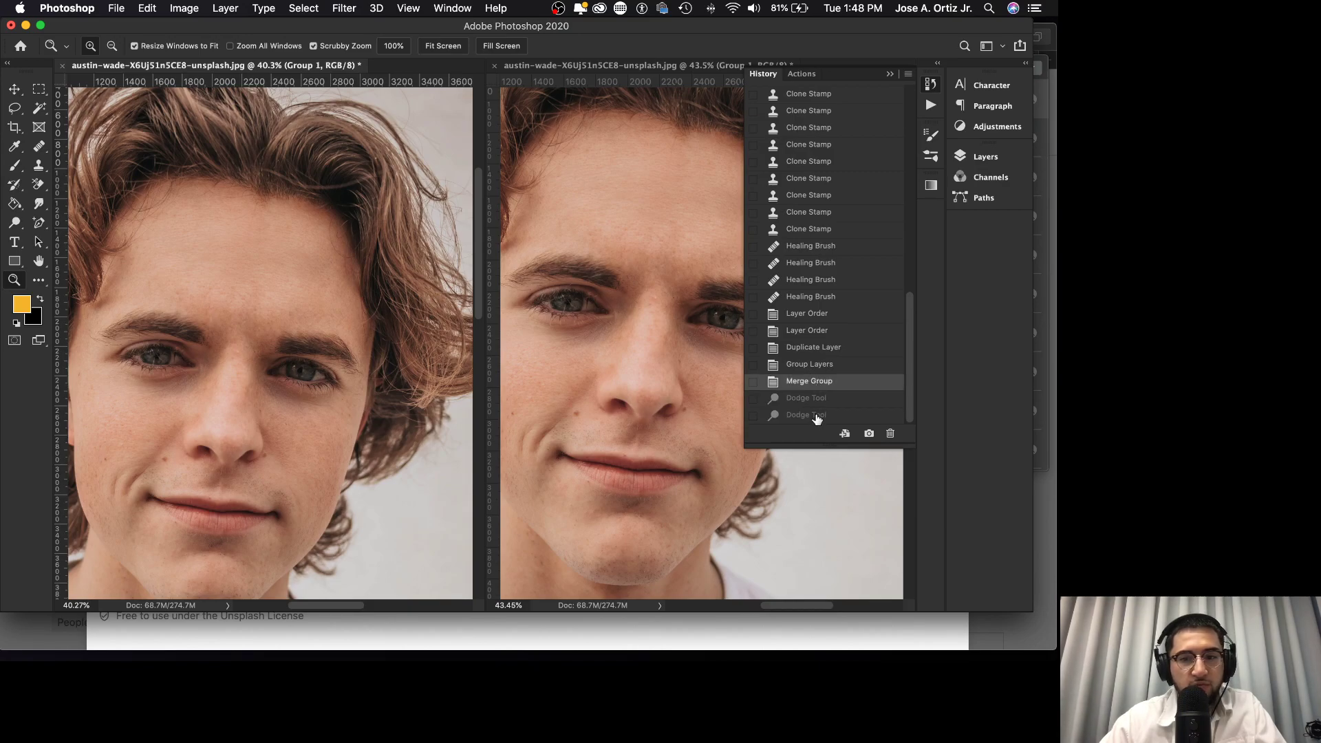
left_click(818, 417)
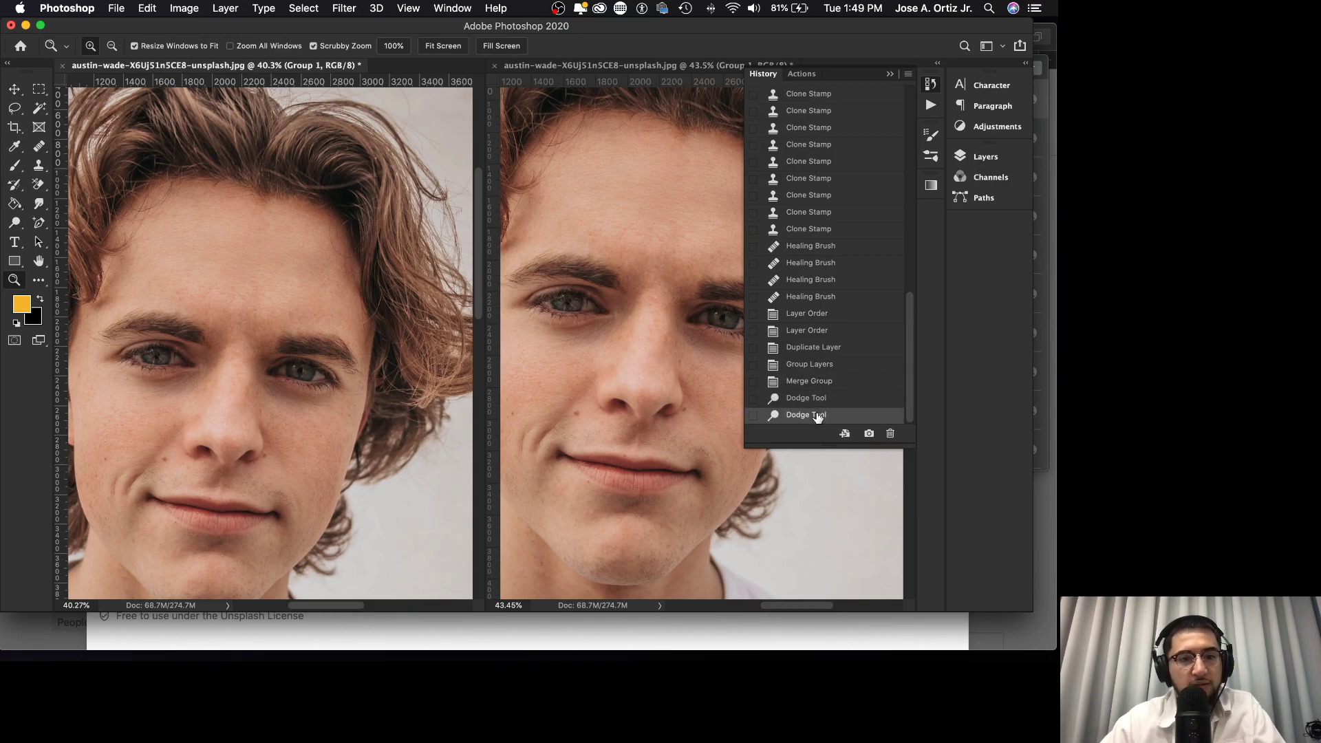
- Frame the full head at a smaller zoom and compare the undodged and dodged eyes again through the history states
left_click_drag(260, 366, 248, 395)
scroll(248, 395, "down", 3)
scroll(247, 395, "left", 3)
left_click_drag(281, 343, 319, 351)
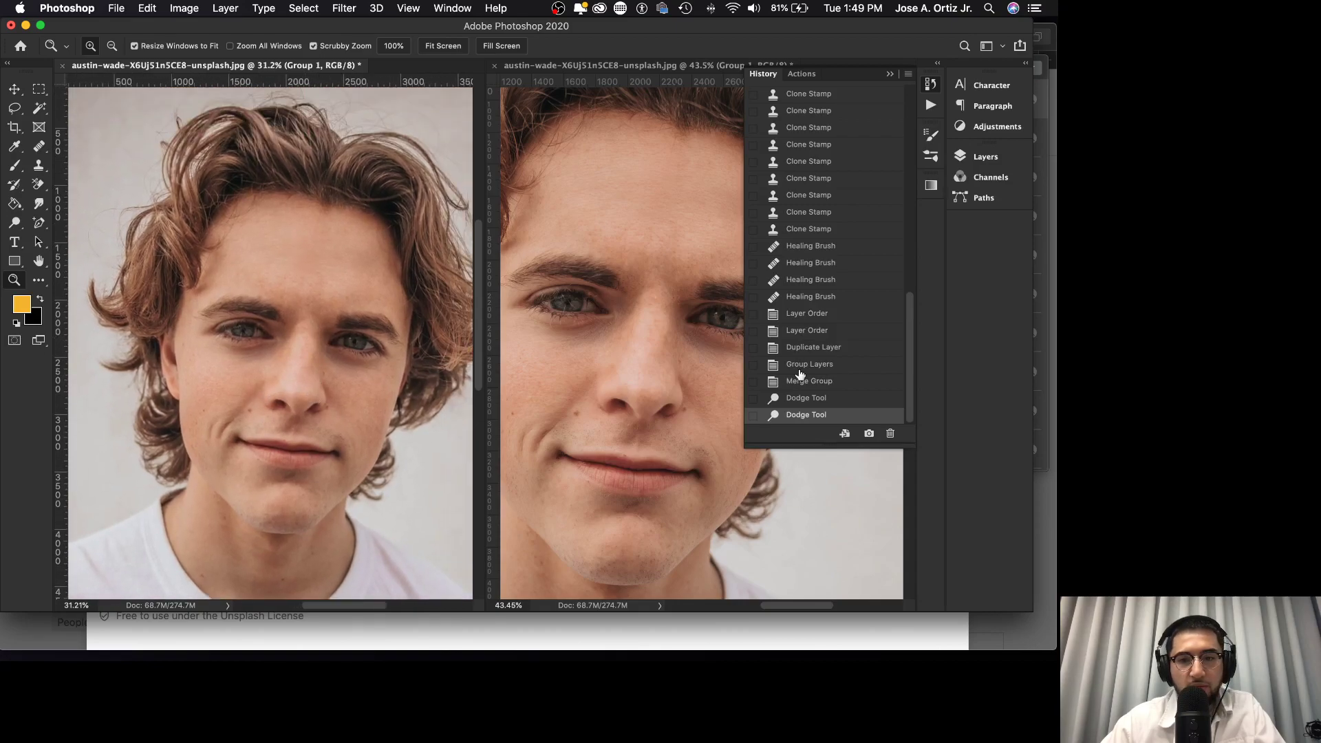
left_click(827, 387)
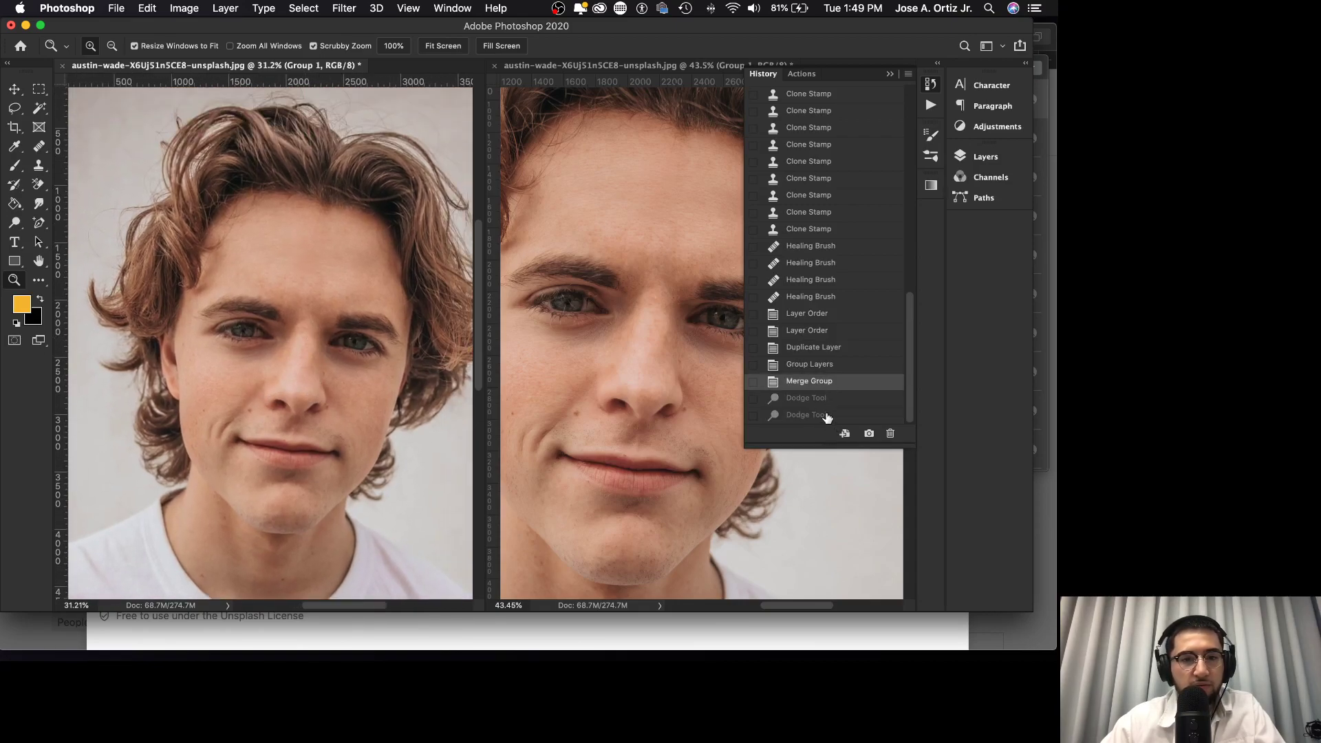
left_click(828, 416)
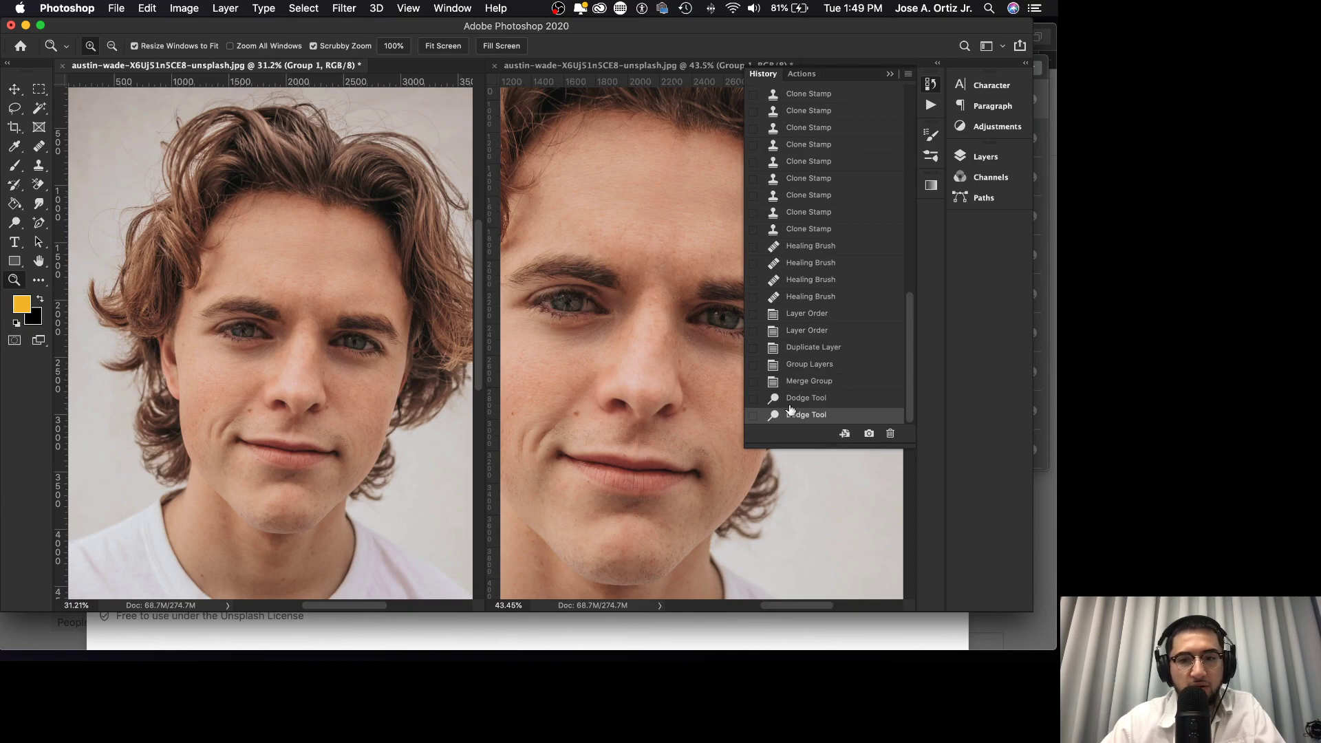
left_click(803, 389)
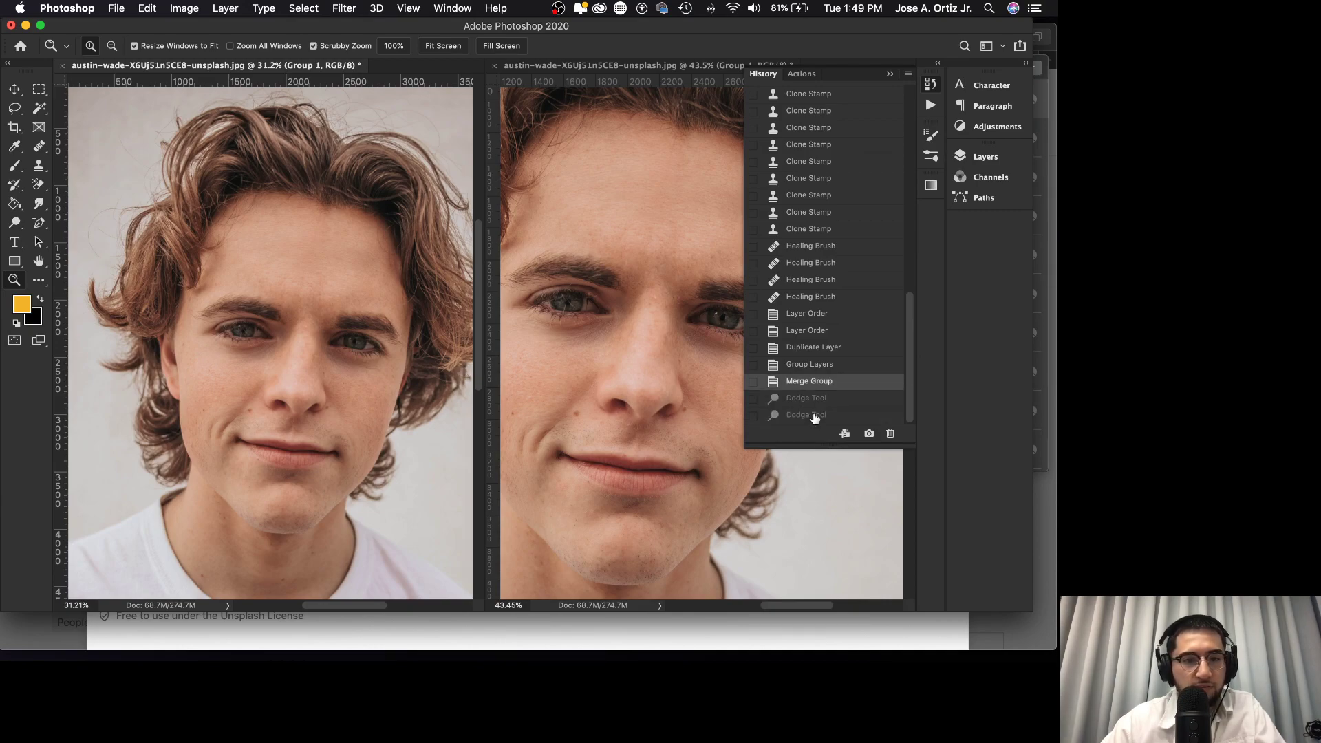
left_click(814, 417)
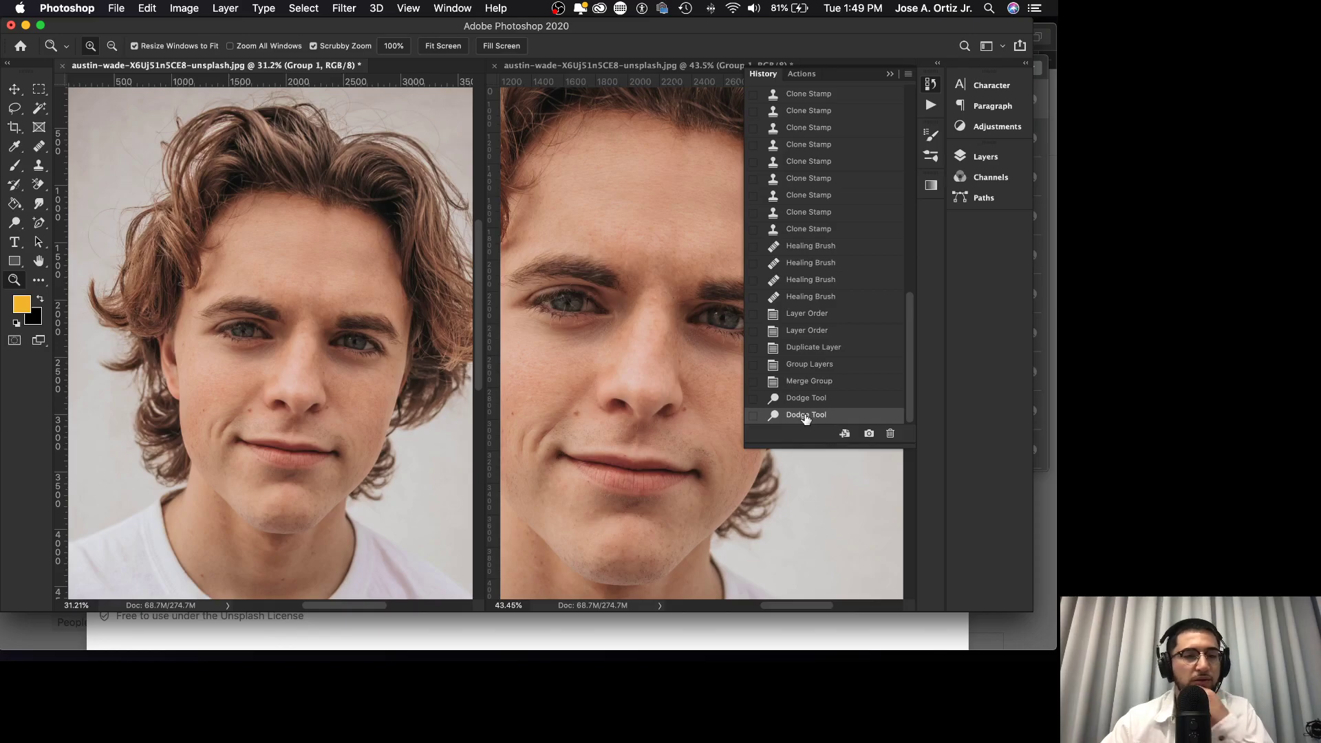
left_click(801, 384)
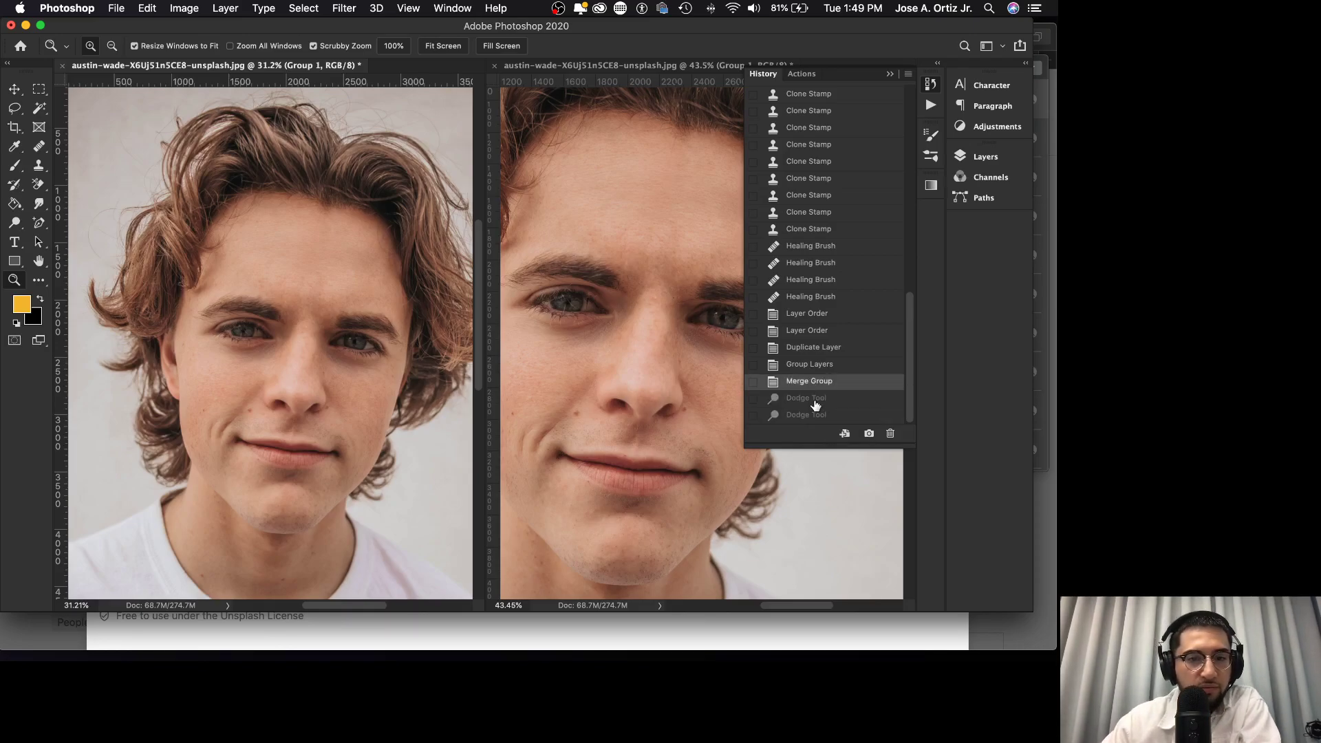
left_click(810, 416)
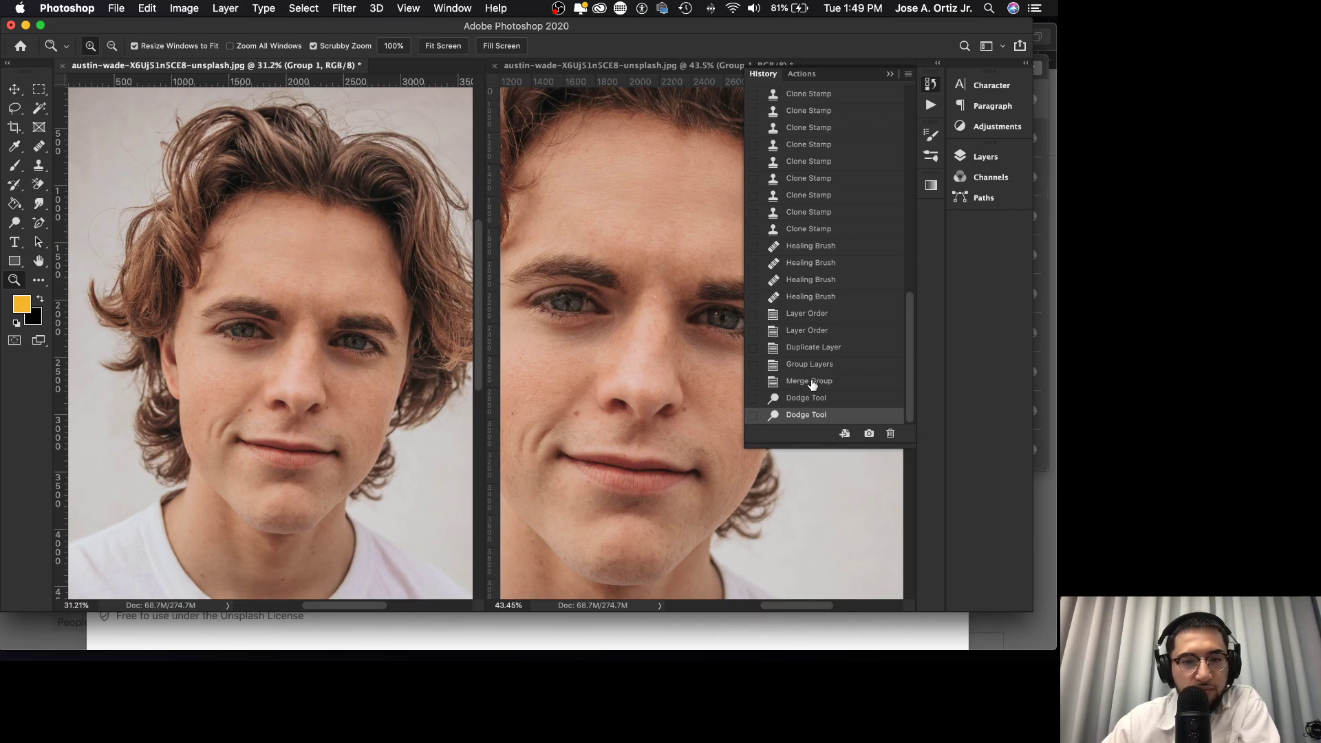
left_click(810, 382)
left_click(814, 413)
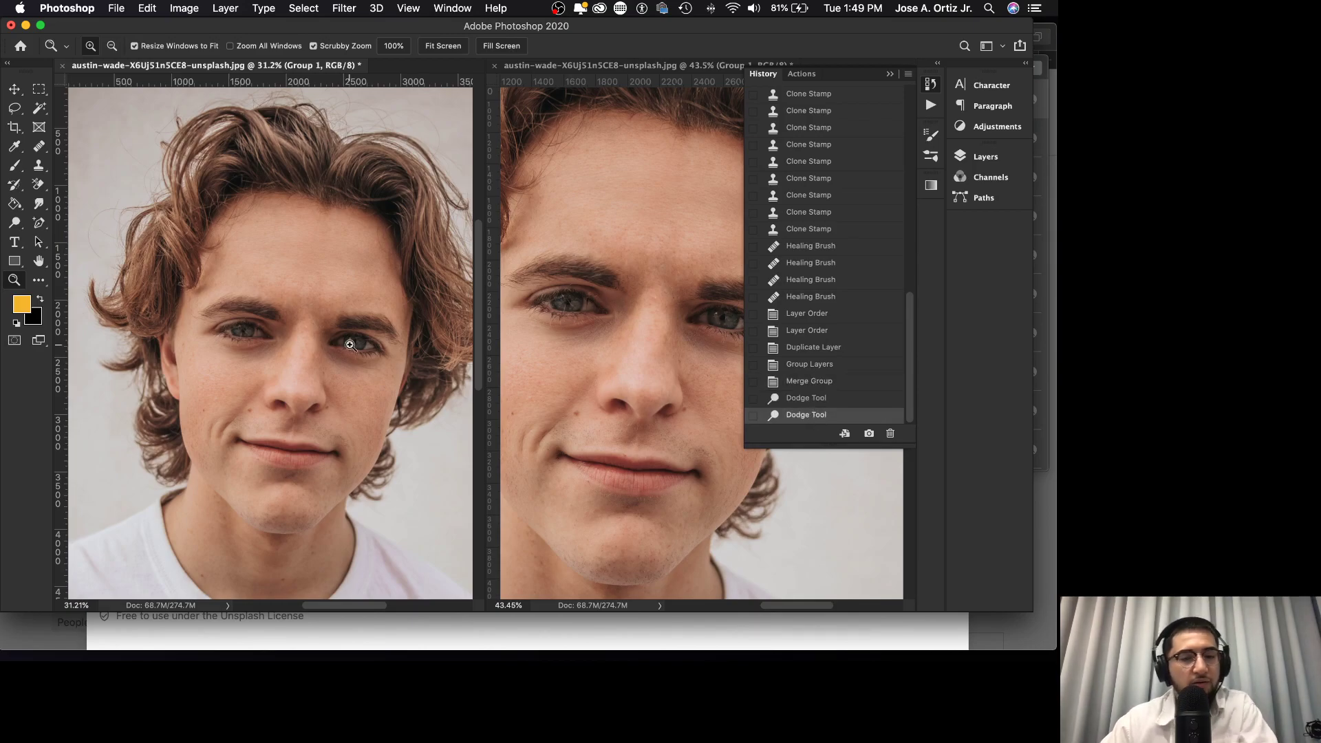
- Revert the image to the Merge Group history state and add an empty layer above Group 1
mouse_move(258, 330)
left_mouse_down()
mouse_move(352, 335)
mouse_move(277, 335)
left_mouse_up()
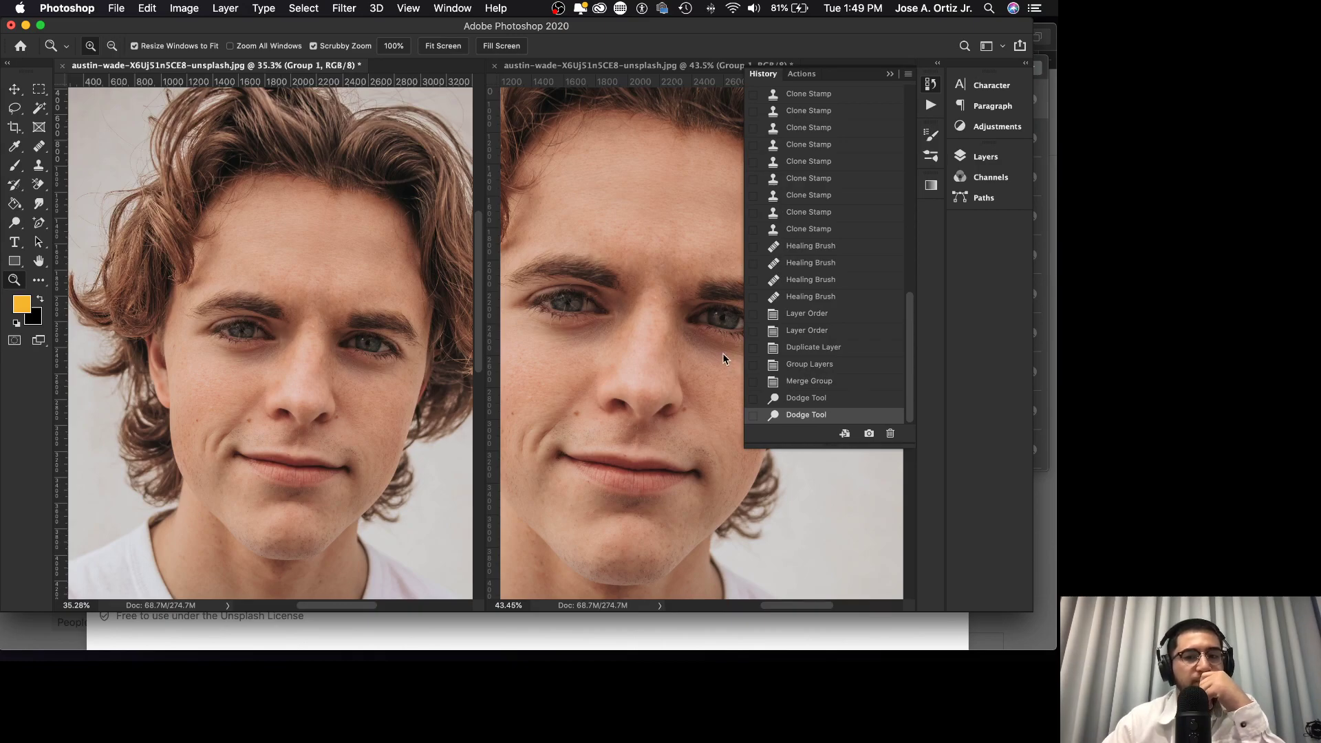
left_click(811, 383)
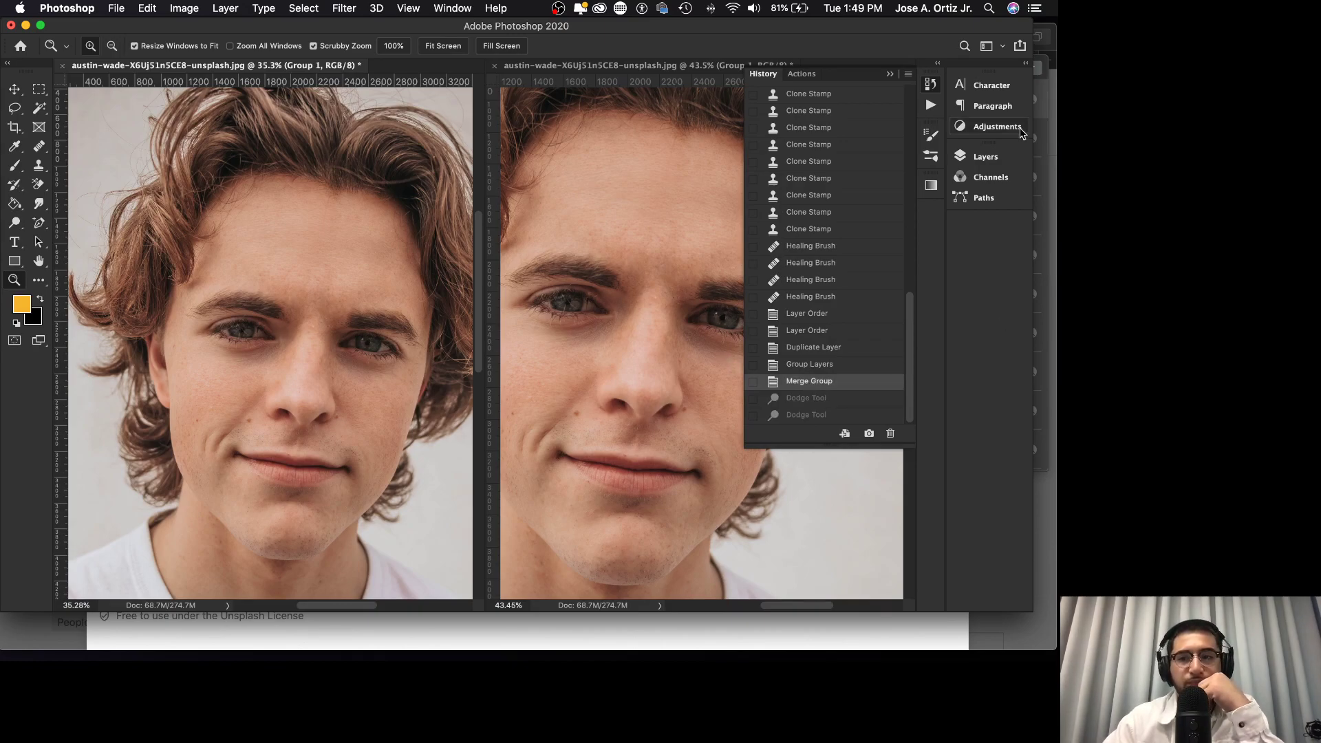
left_click(998, 157)
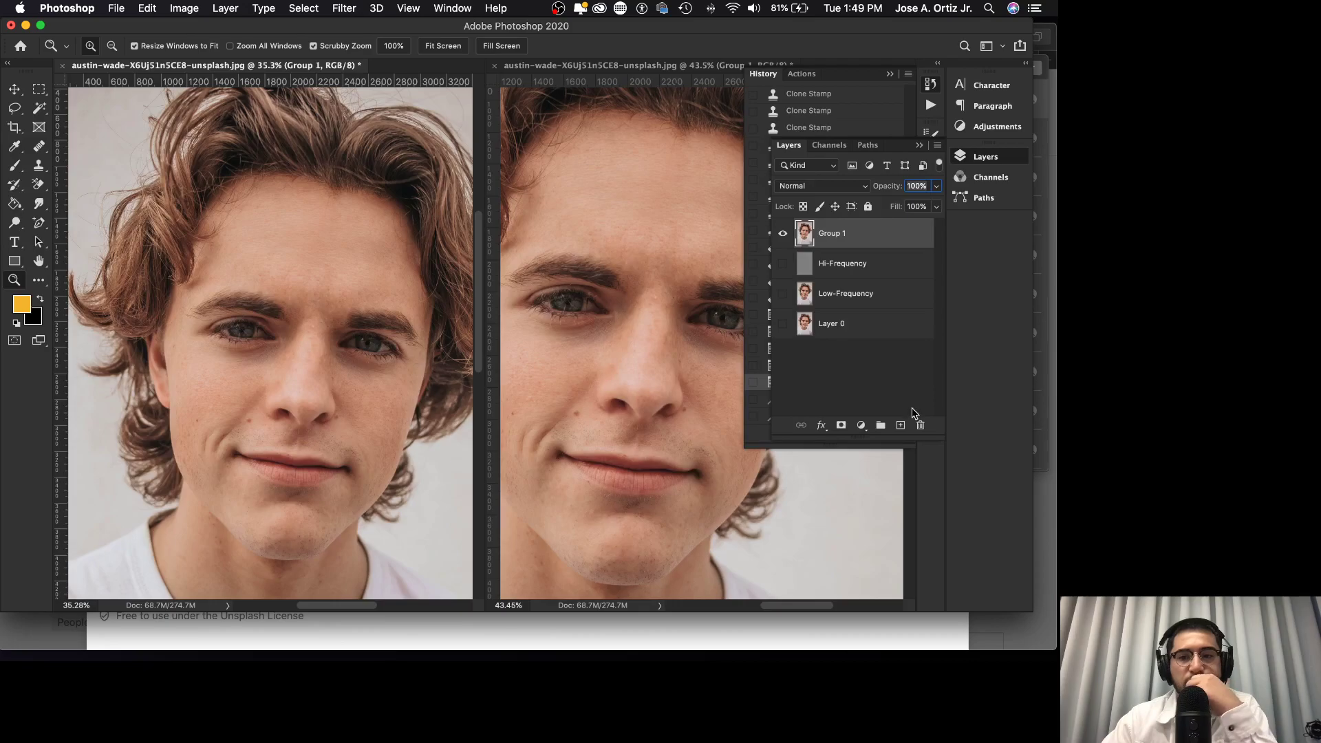
left_click(900, 426)
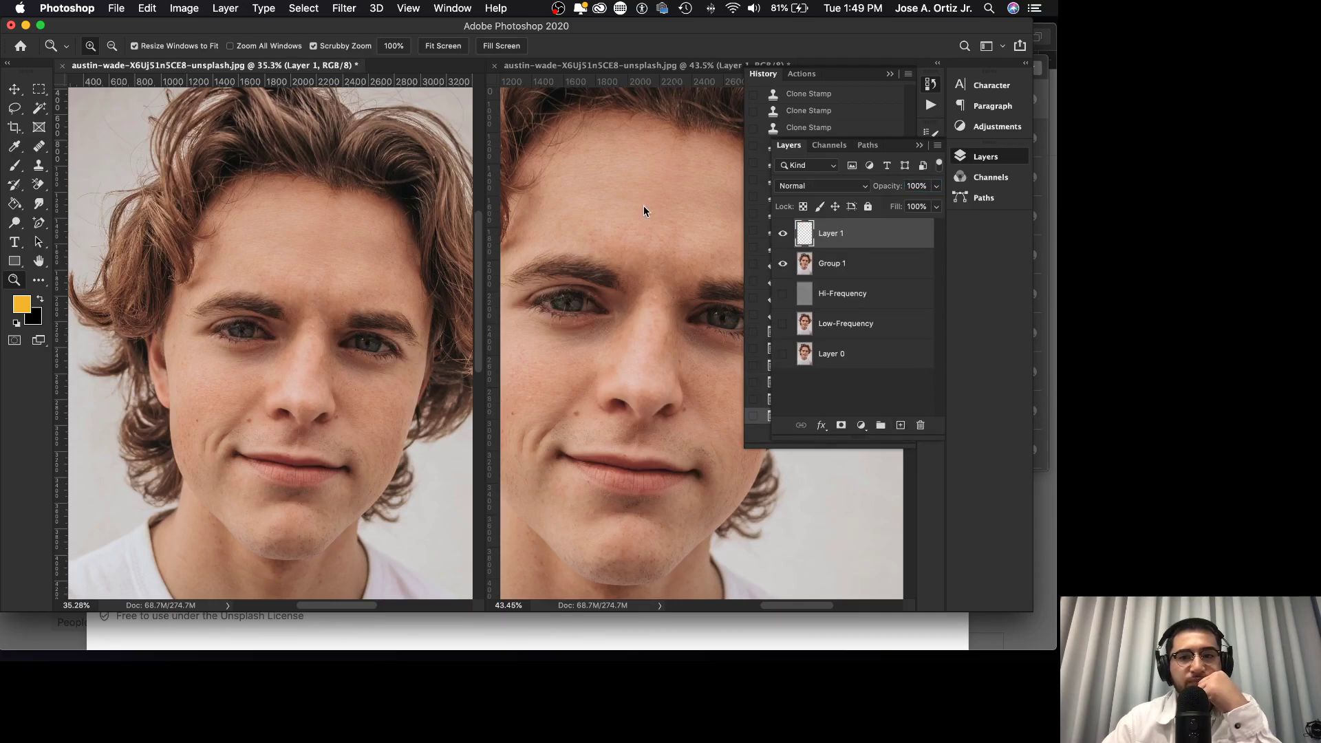
- Choose the Dodge tool and compare the New Layer and undone Dodge Tool history states
left_click(13, 222)
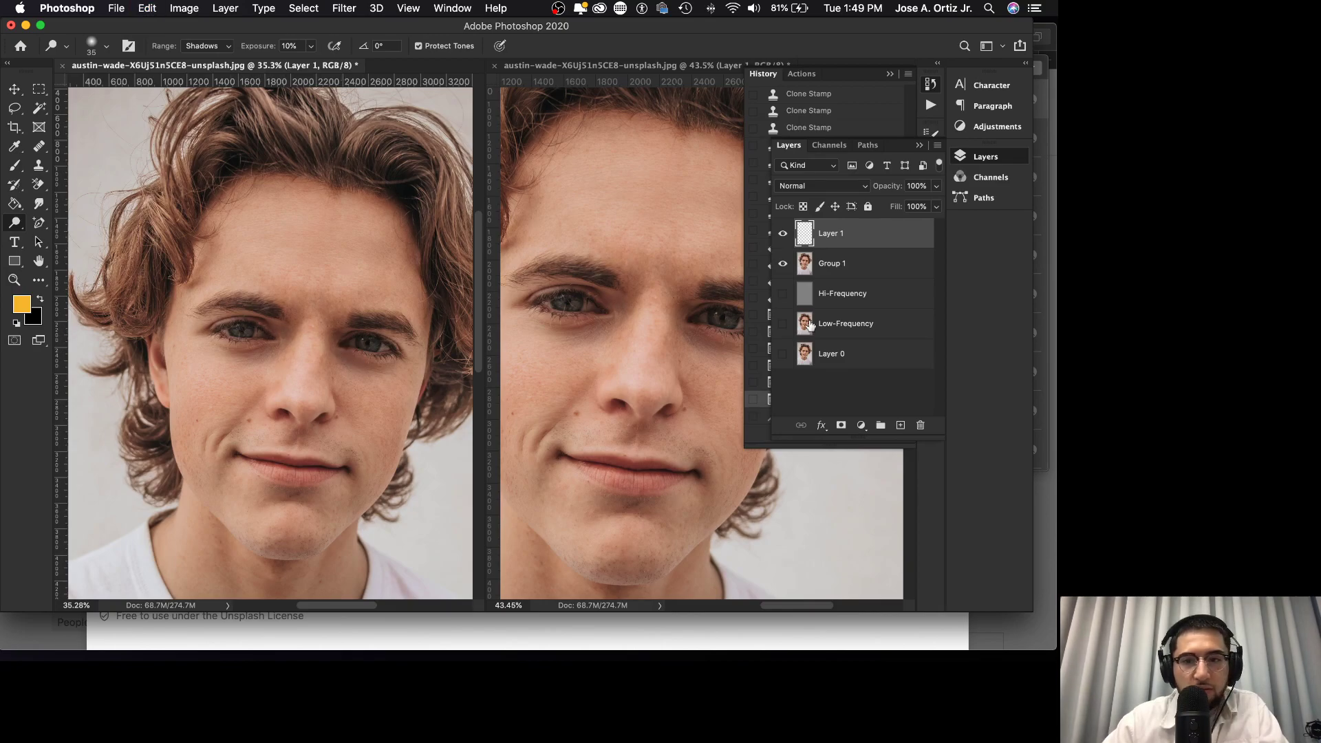
left_click(918, 147)
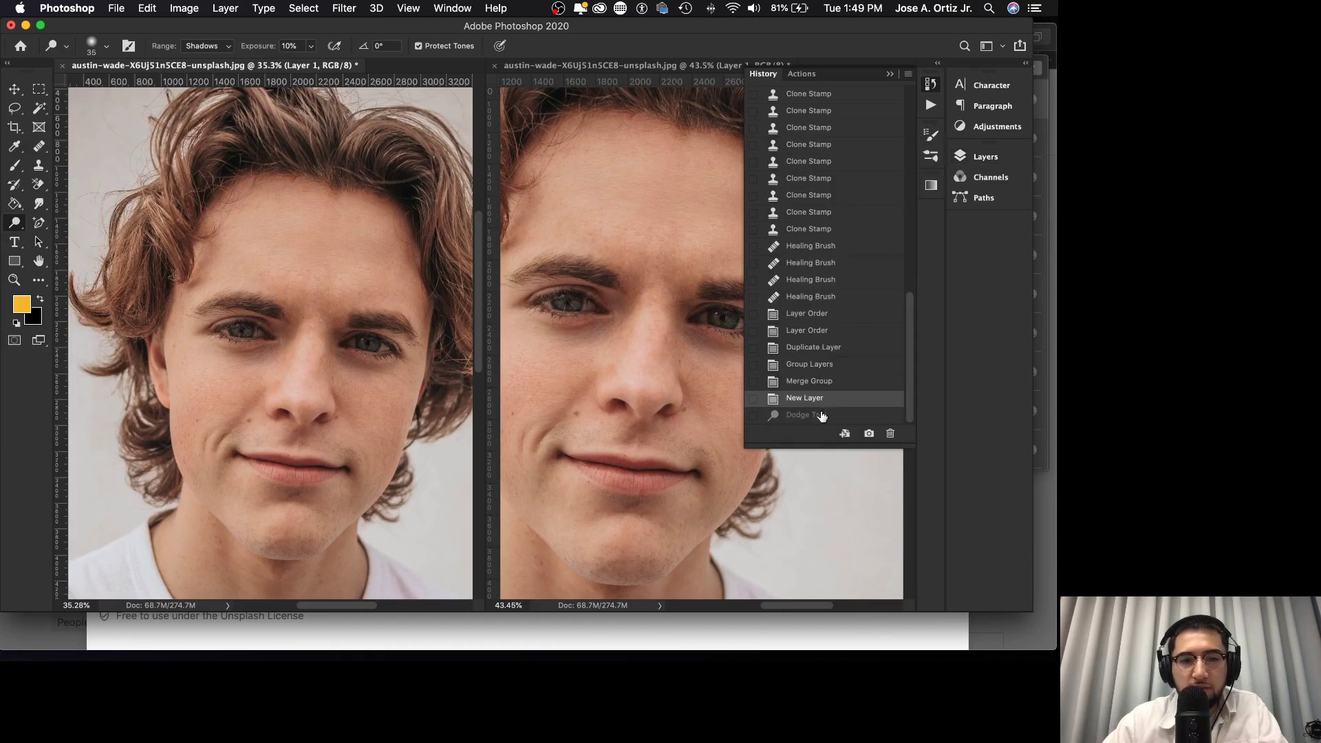
left_click(821, 415)
left_click(819, 403)
left_click(815, 417)
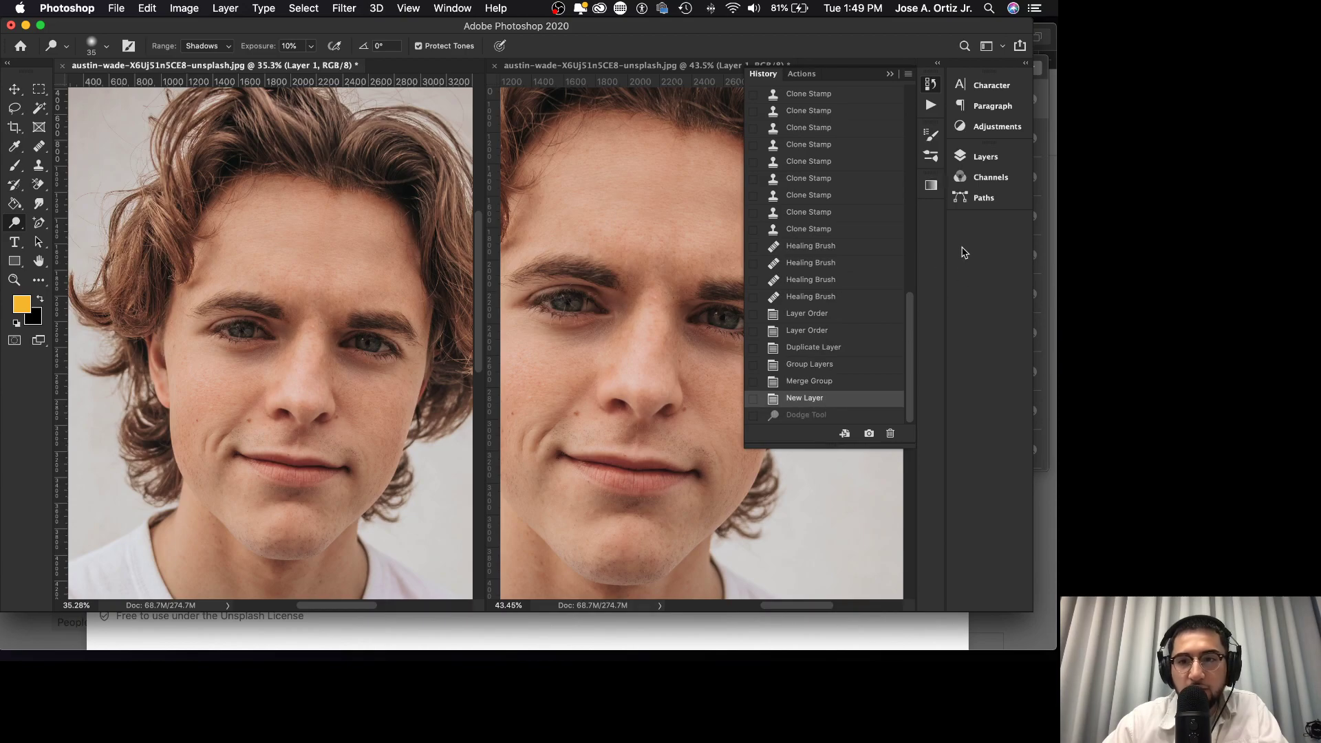
- Delete the empty Layer 1 above Group 1
left_click(976, 158)
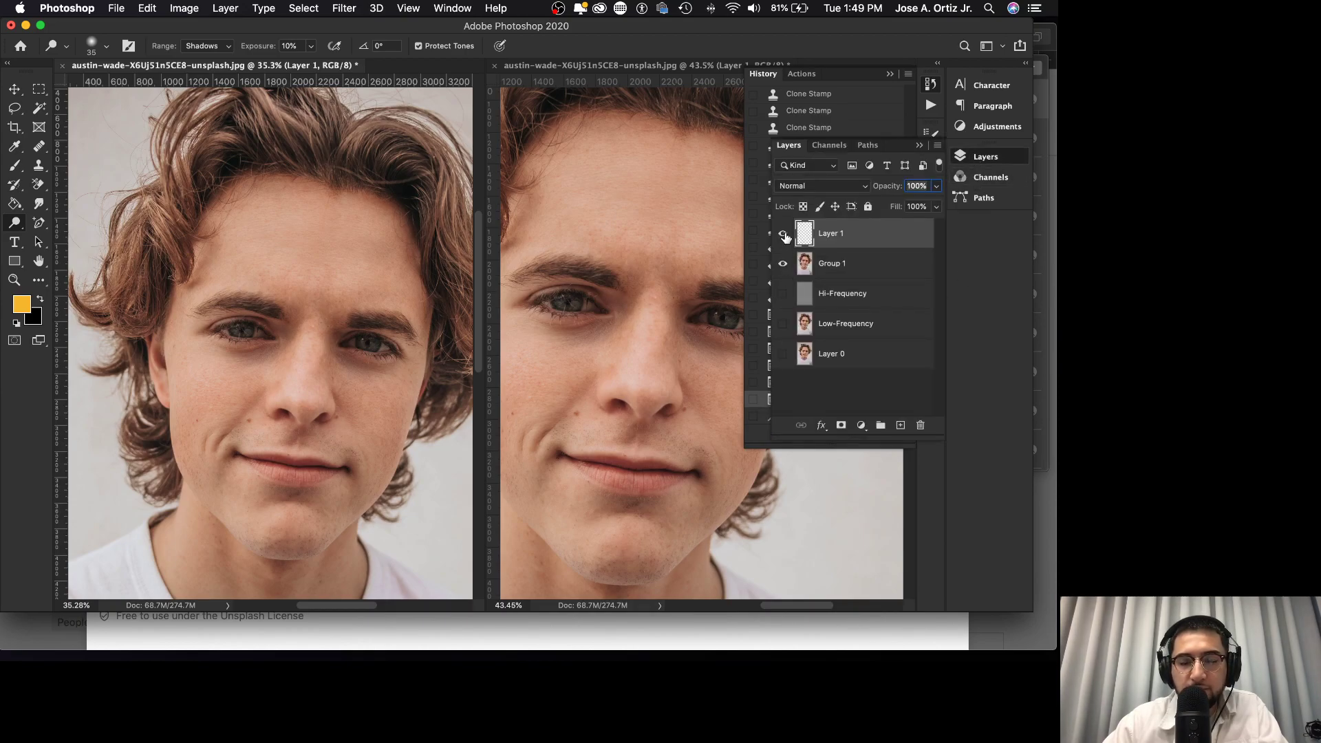
left_click_drag(846, 234, 921, 426)
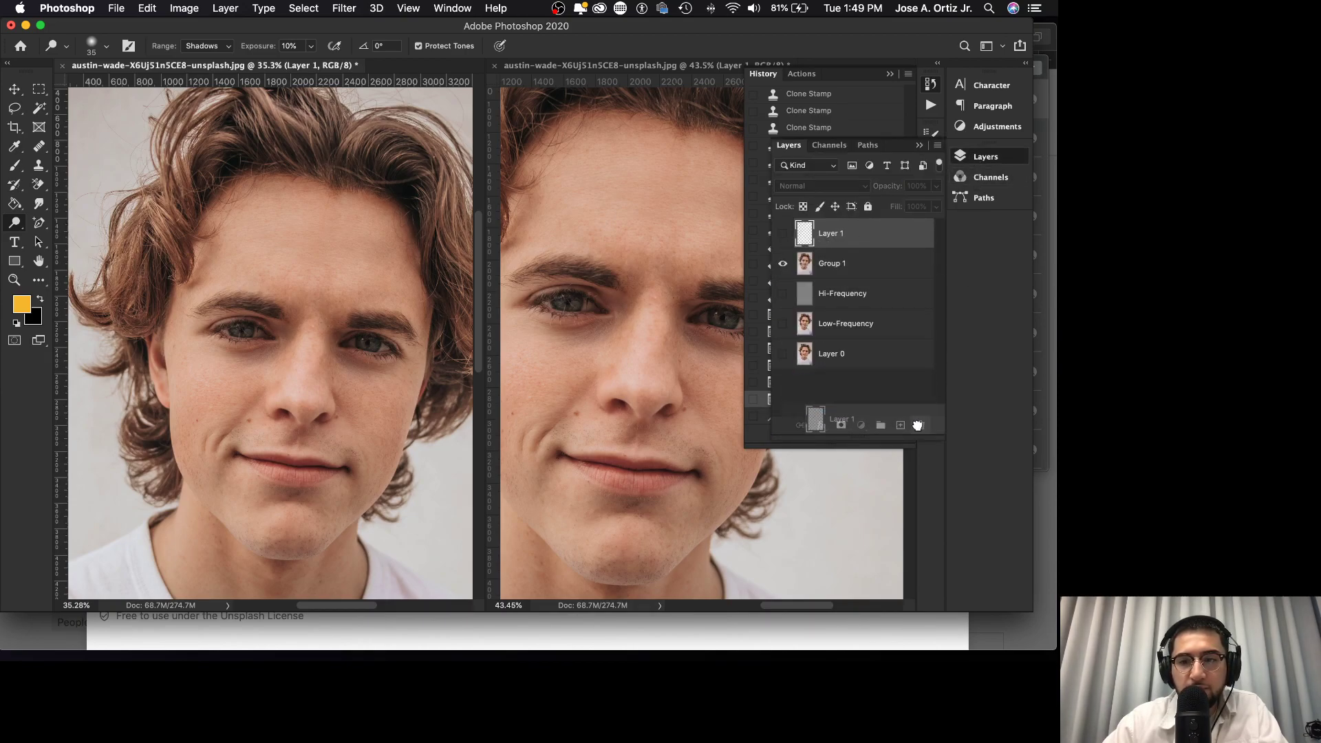
left_click(921, 147)
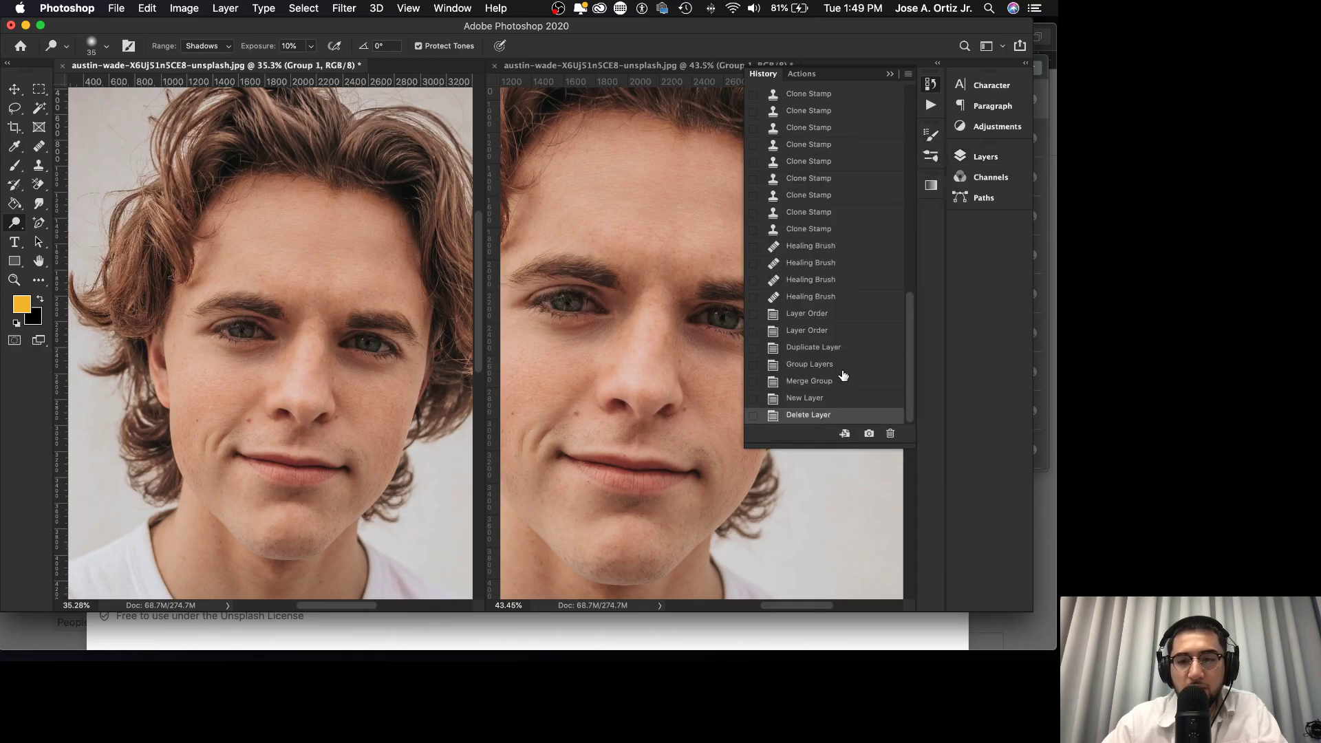
- Compare the New Layer and Merge Group history states with the Delete Layer state, ending on Delete Layer
left_click(814, 404)
left_click(815, 417)
left_click(821, 385)
left_click(822, 416)
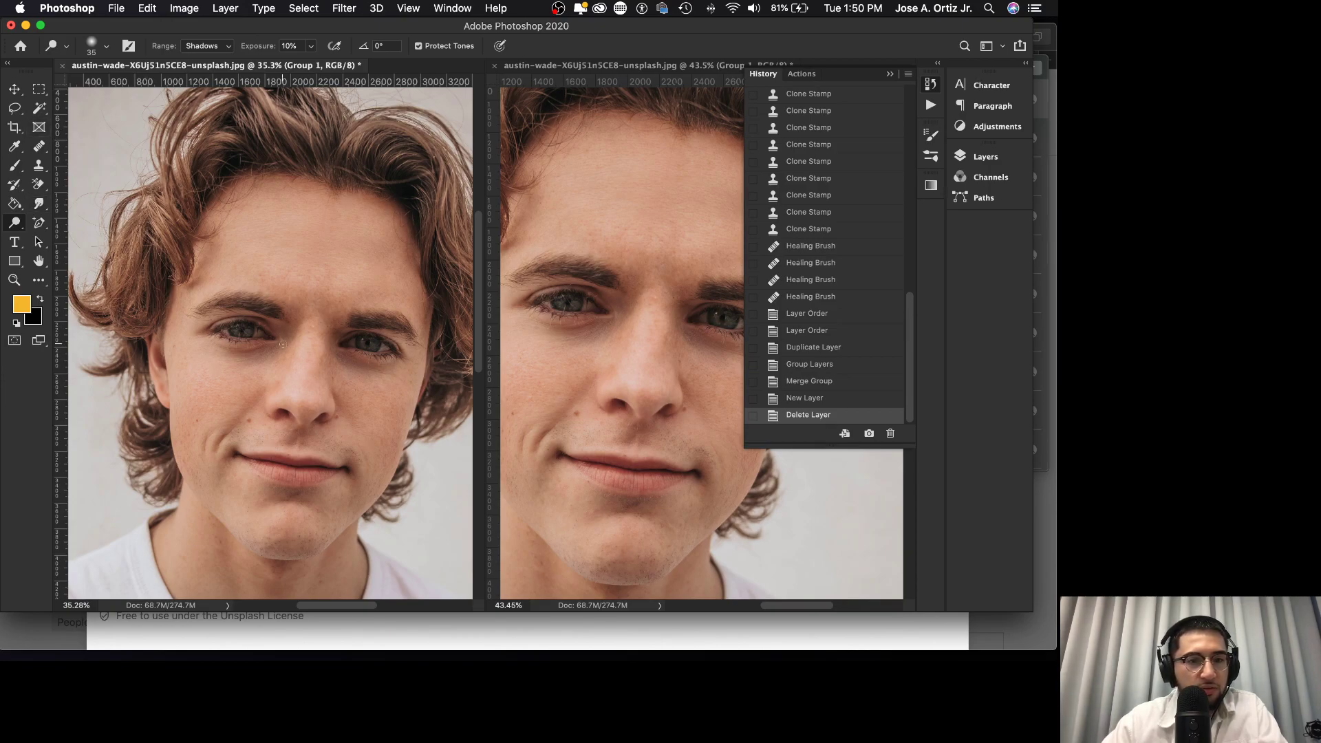
- Set the Dodge tool's exposure to 8% and brighten the shadows in the image-left eye on Group 1
key("z")
left_click_drag(248, 346, 301, 329)
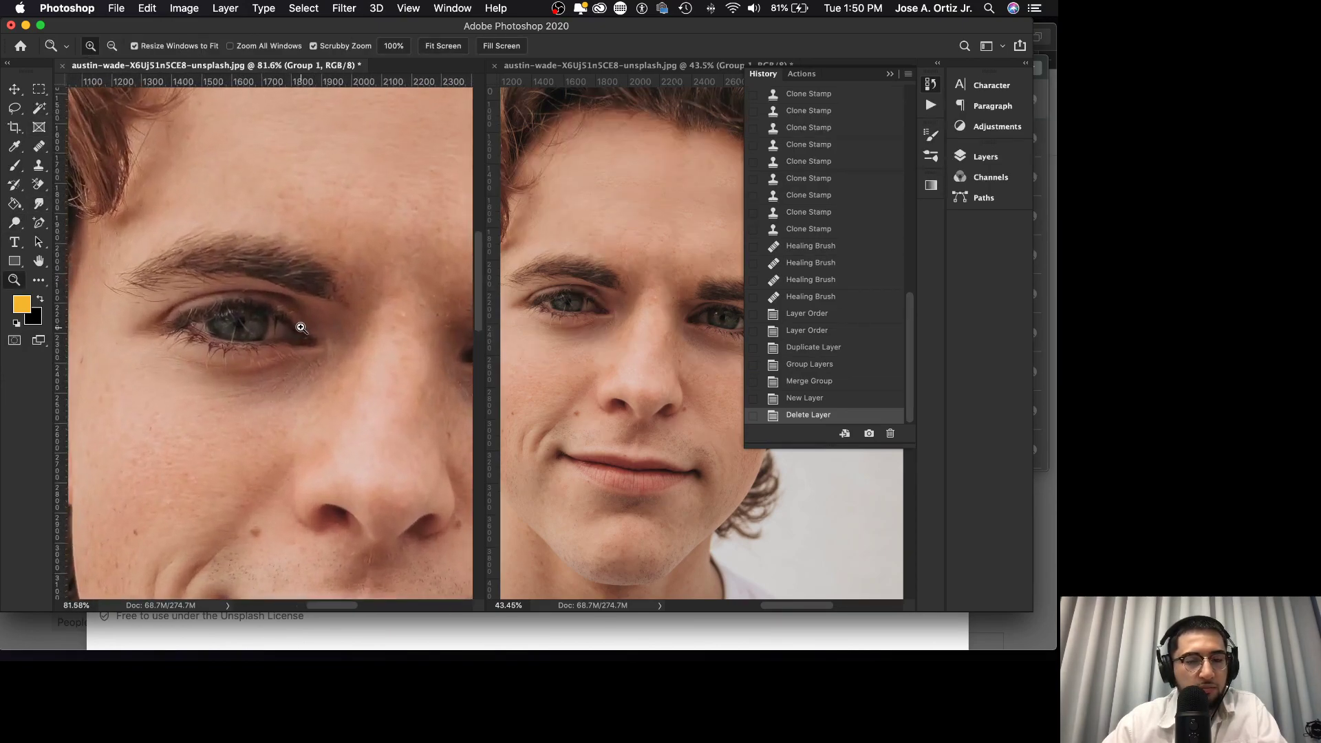
scroll(302, 328, "right", 4)
left_click(15, 223)
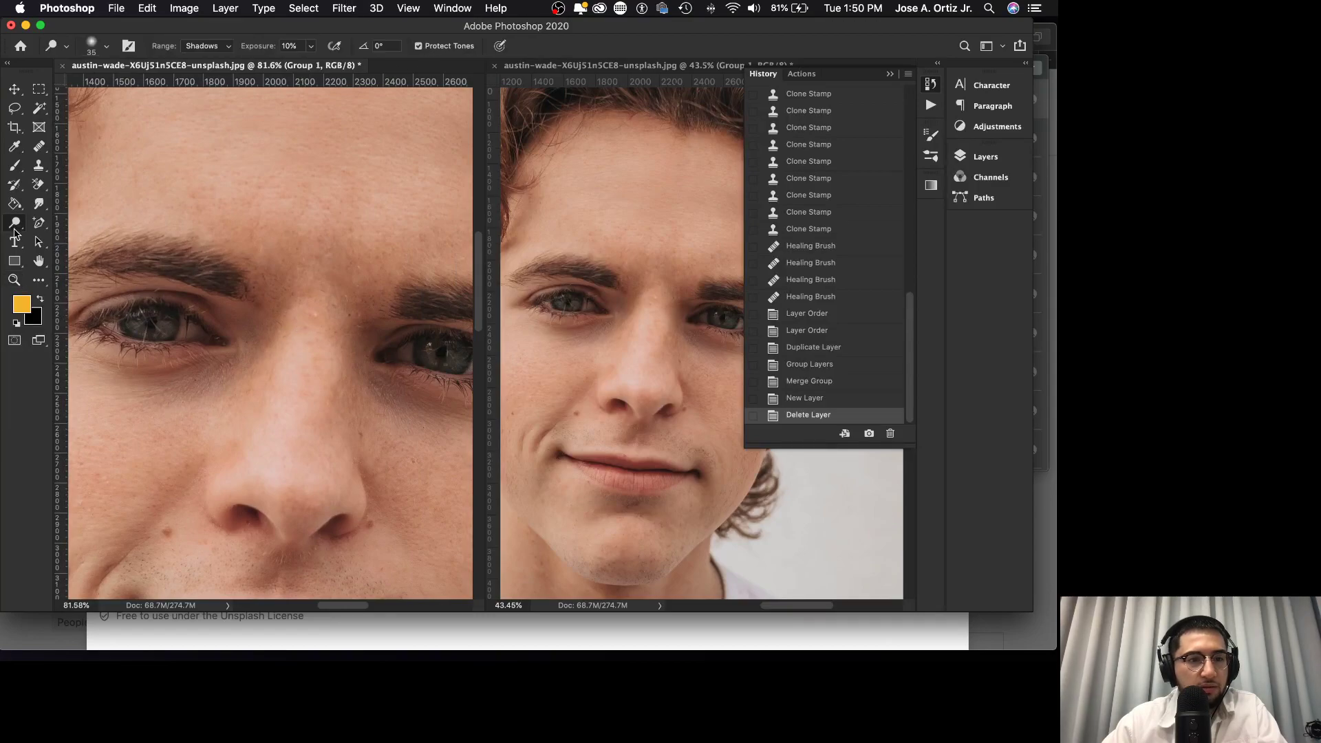
left_click(311, 47)
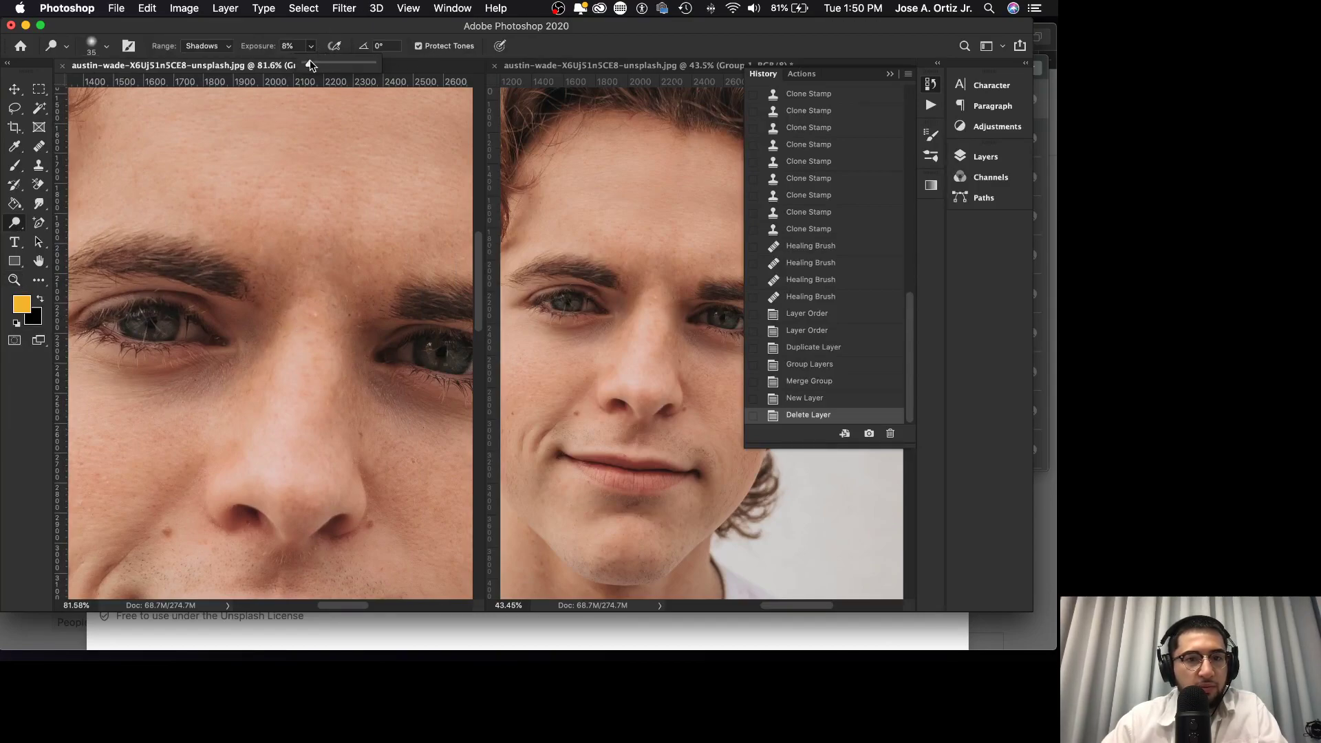
left_click_drag(309, 66, 311, 67)
left_click(207, 340)
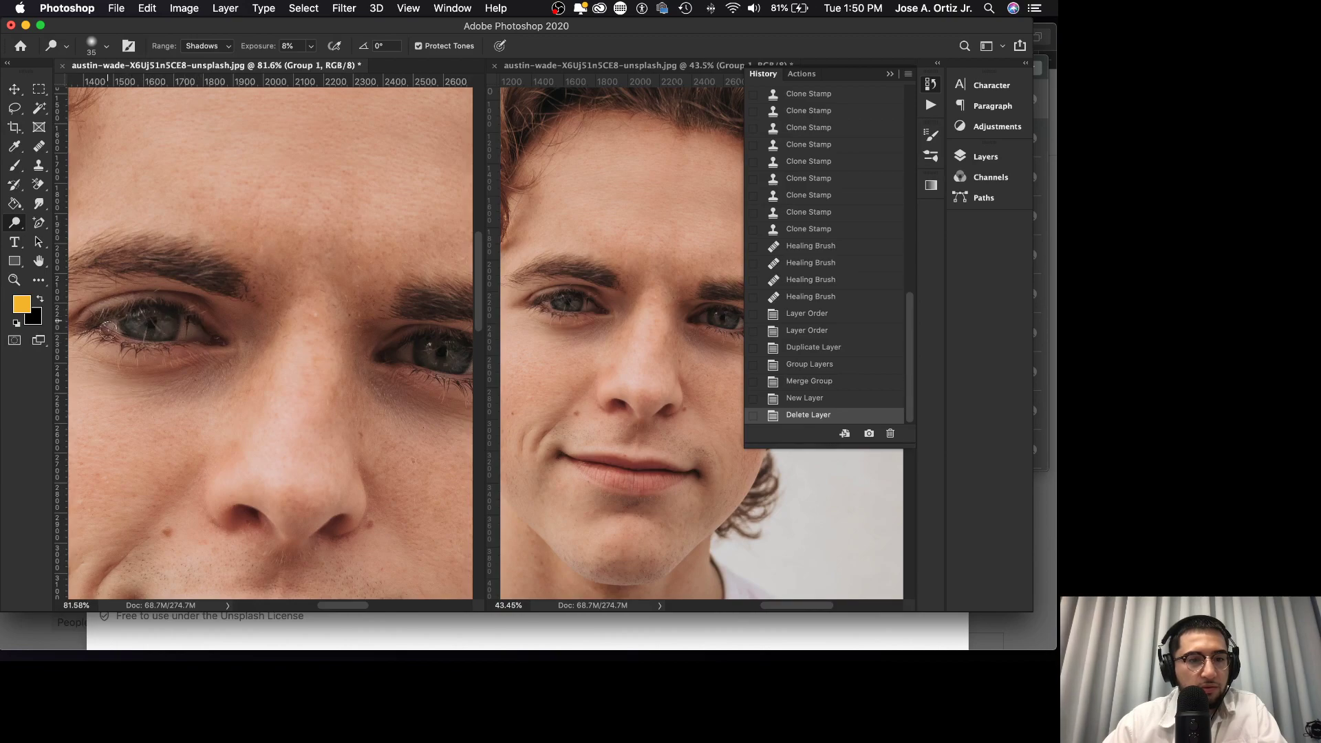
mouse_move(110, 331)
left_mouse_down()
mouse_move(142, 310)
mouse_move(206, 340)
left_mouse_up()
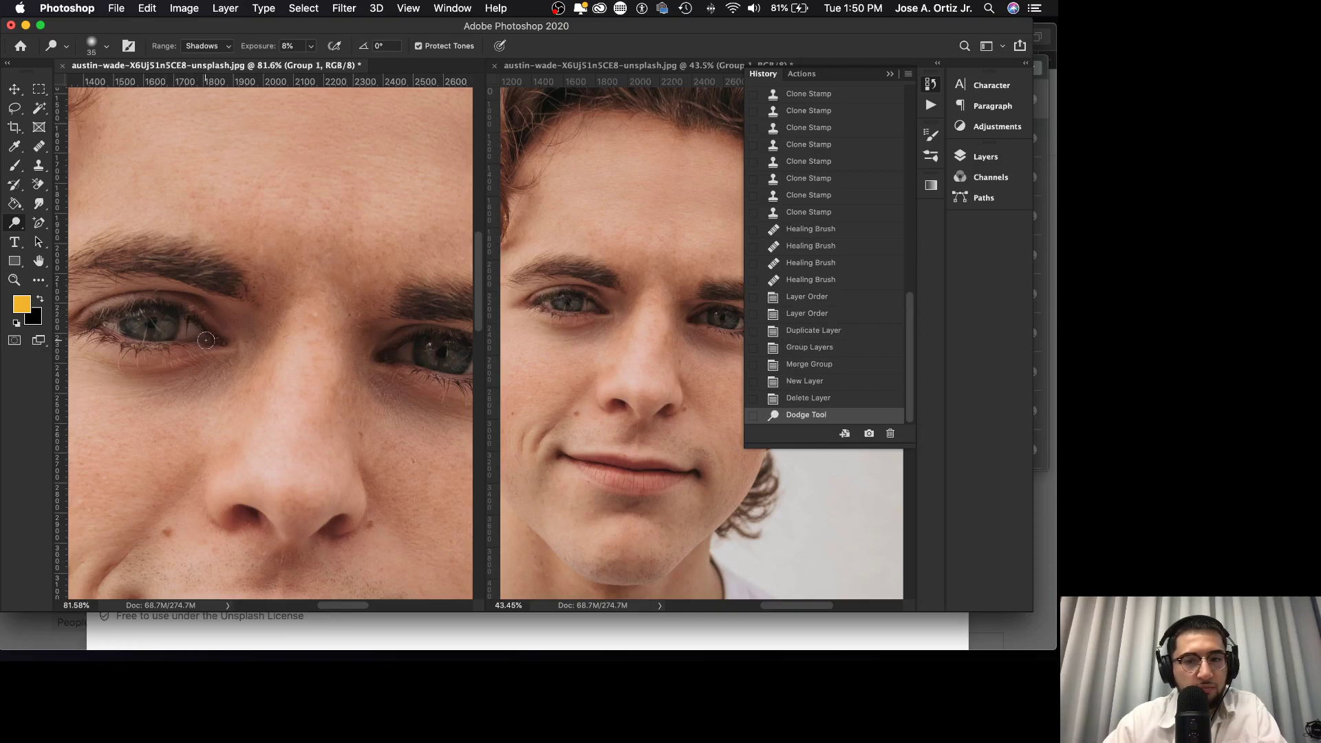
- Dodge the shadows in the iris and white of the image-right eye at 8% exposure
scroll(227, 344, "right", 5)
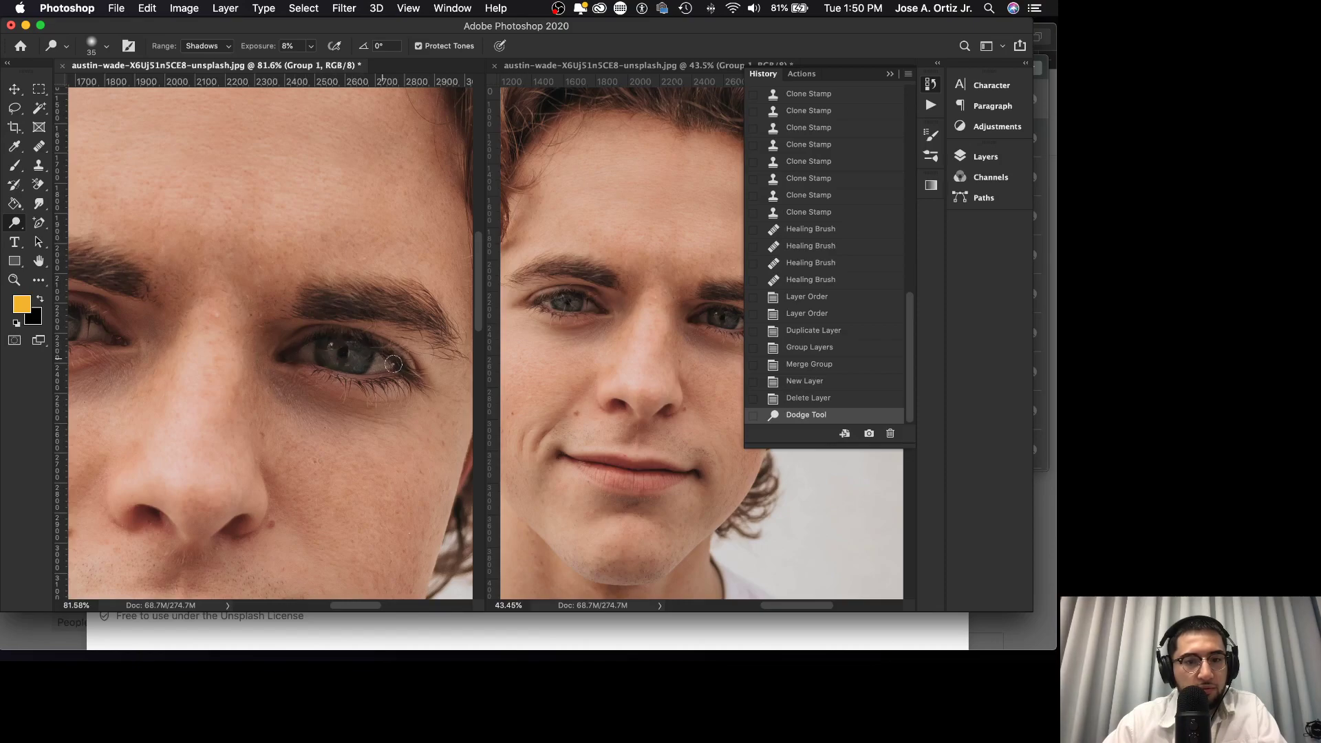
mouse_move(320, 343)
left_mouse_down()
mouse_move(377, 356)
mouse_move(328, 353)
mouse_move(341, 366)
mouse_move(378, 368)
mouse_move(256, 383)
left_mouse_up()
scroll(361, 371, "right", 3)
scroll(300, 379, "left", 5)
- View the whole face and compare the eyes by switching between the Delete Layer and last Dodge Tool history states
key("z")
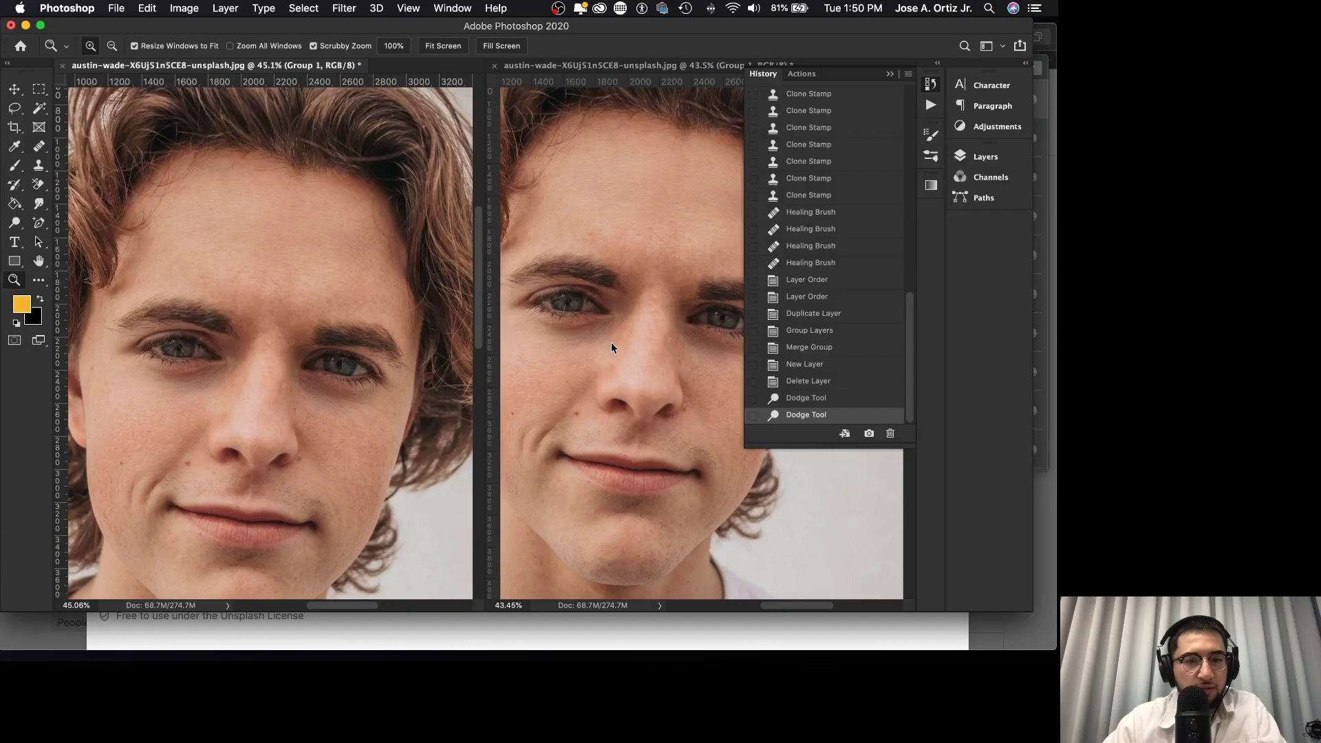
scroll(604, 316, "right", 2)
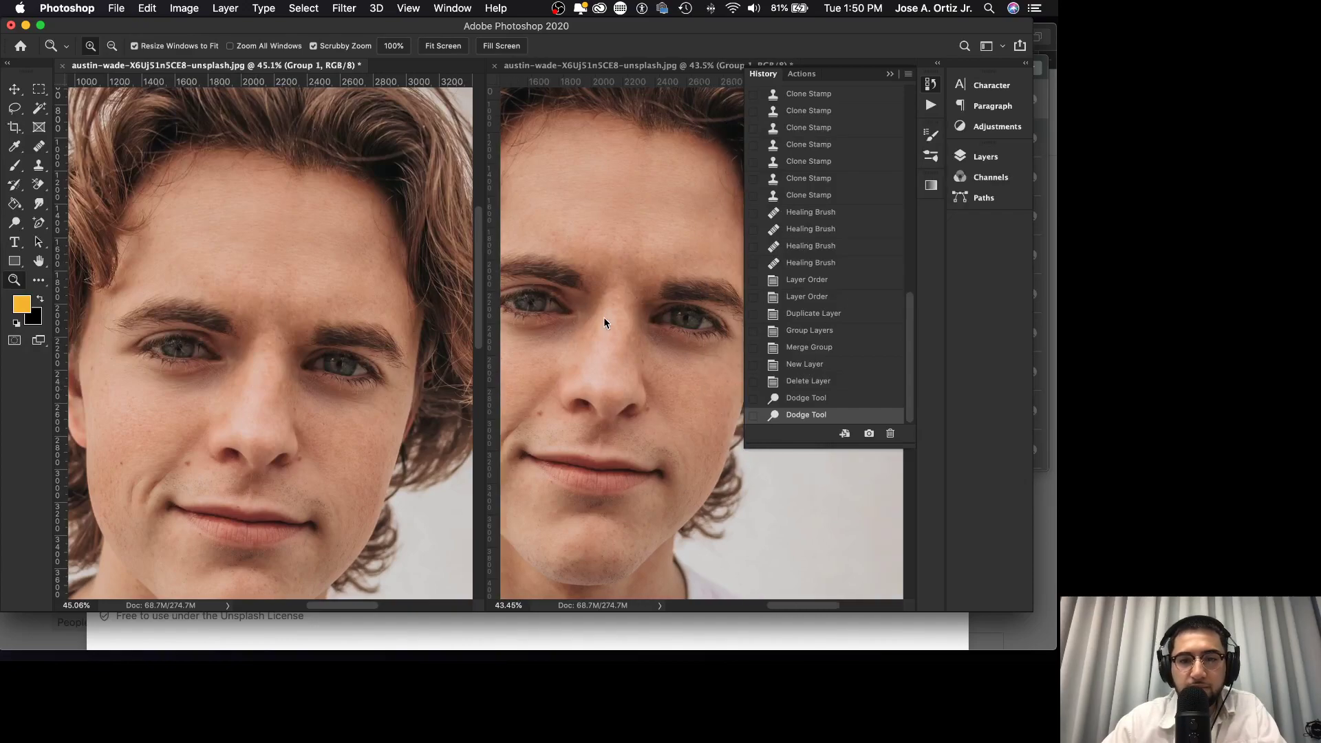
left_click(821, 382)
left_click(816, 417)
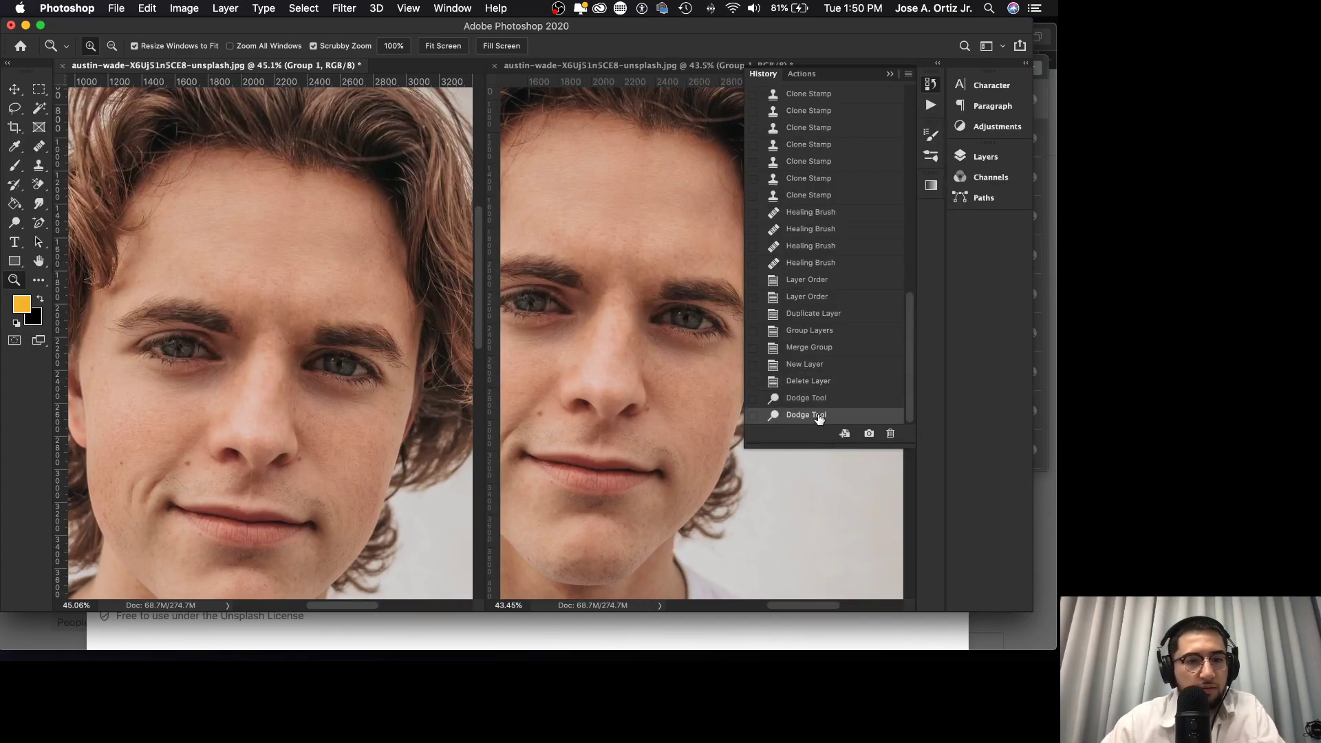
left_click(827, 384)
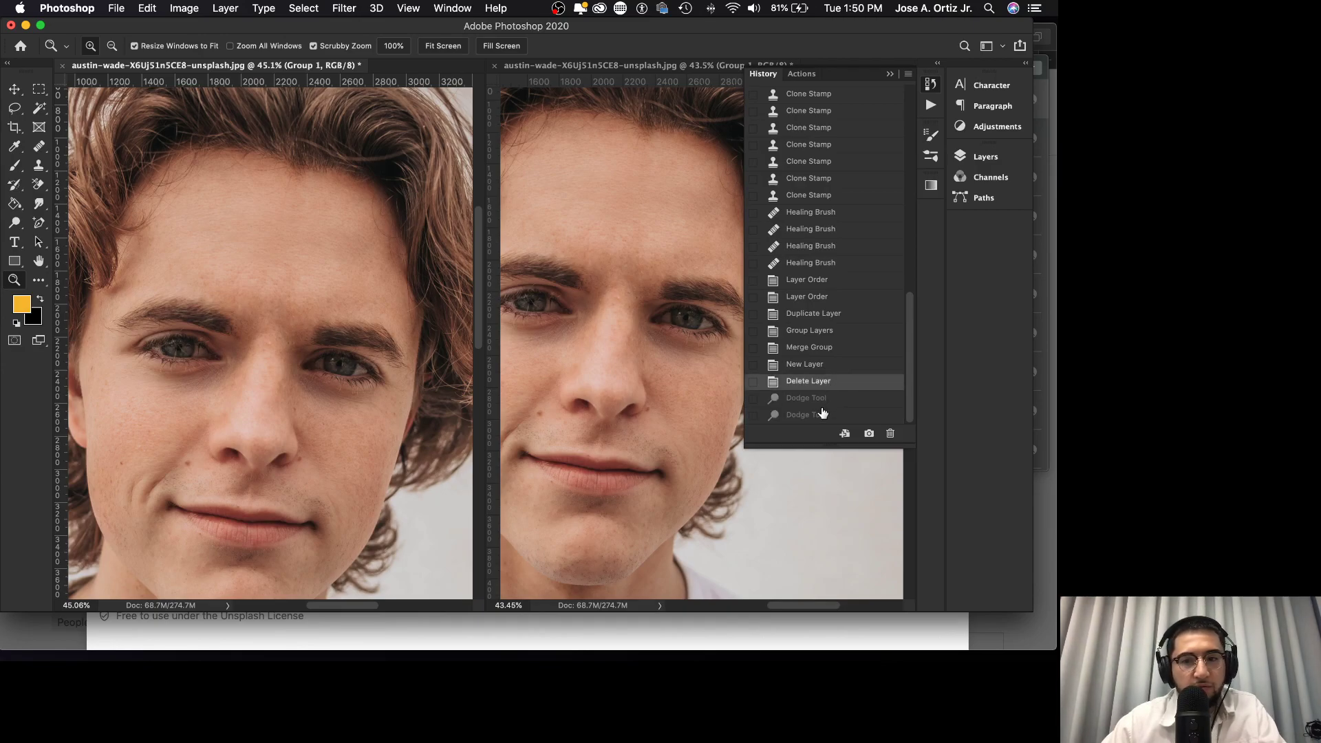
left_click(823, 416)
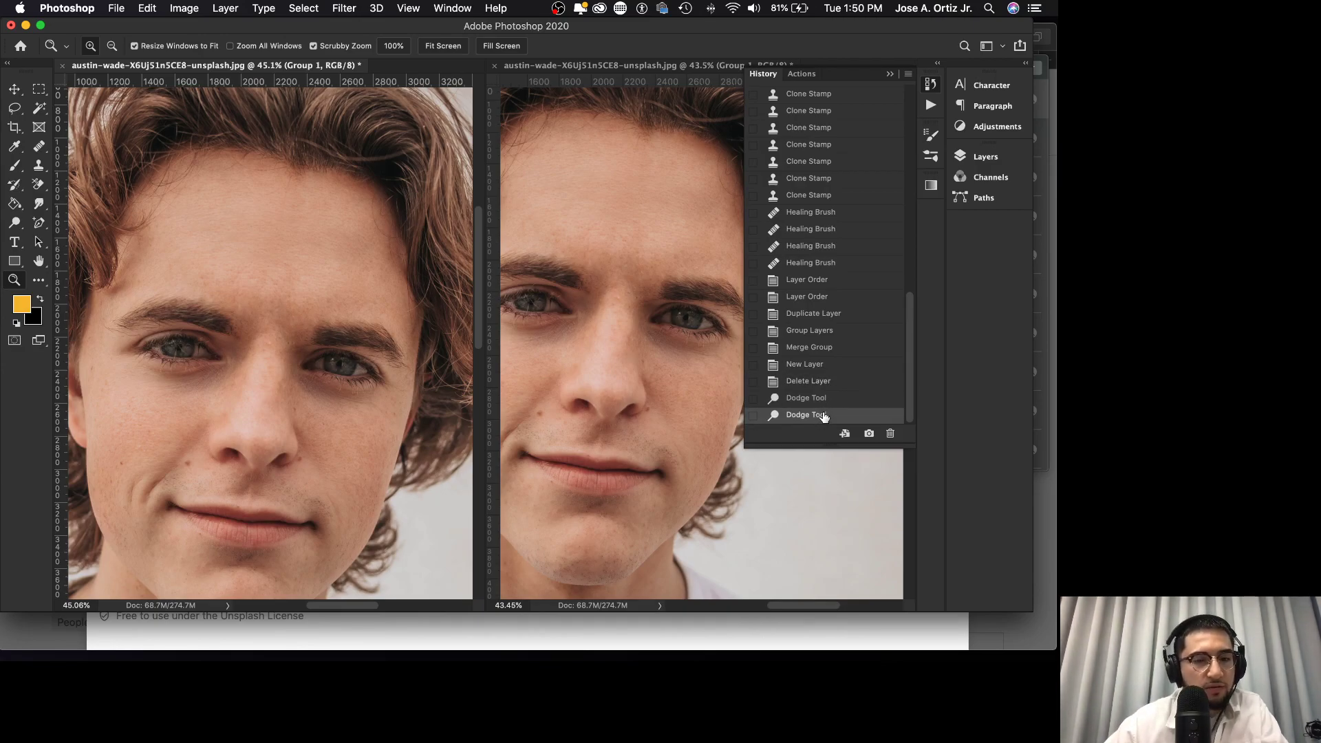
left_click(814, 384)
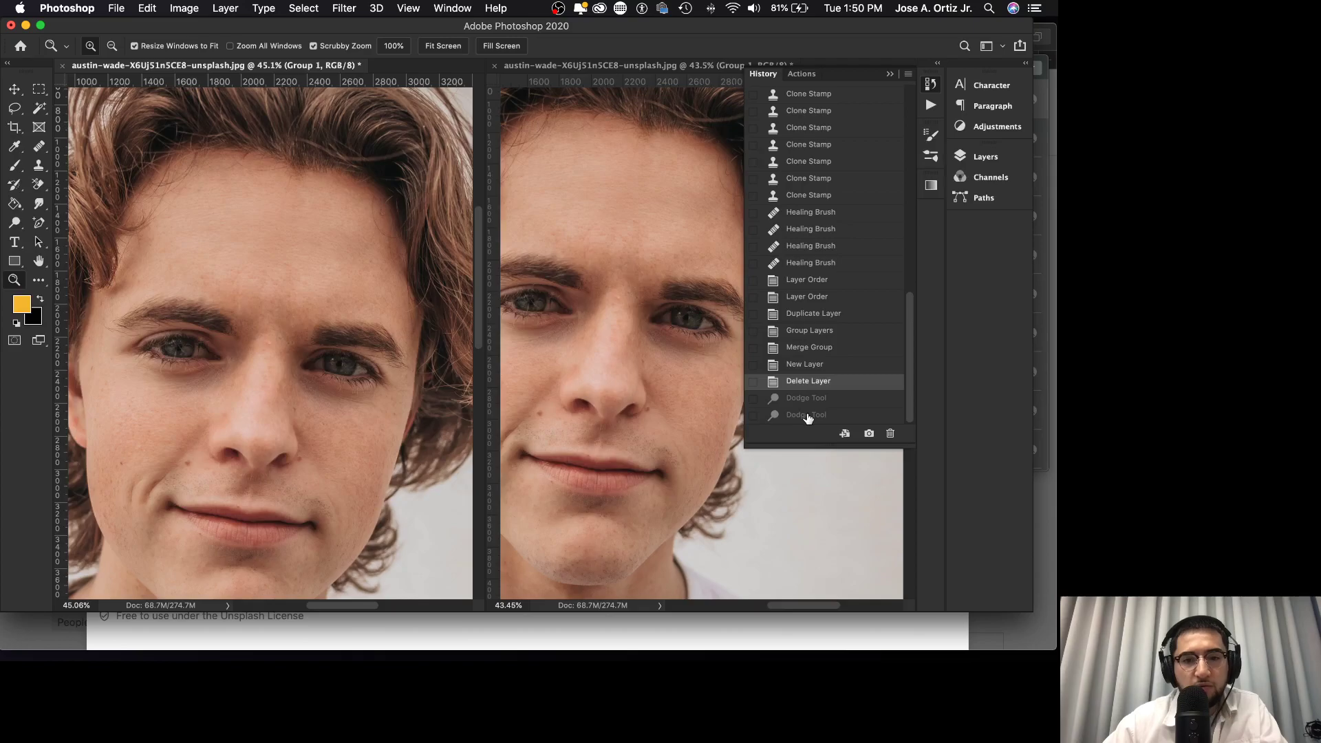
left_click(808, 416)
- Dodge the shadows of both eyes a second time and check them against the Delete Layer history state
mouse_move(208, 360)
left_mouse_down()
mouse_move(247, 358)
mouse_move(224, 351)
left_mouse_up()
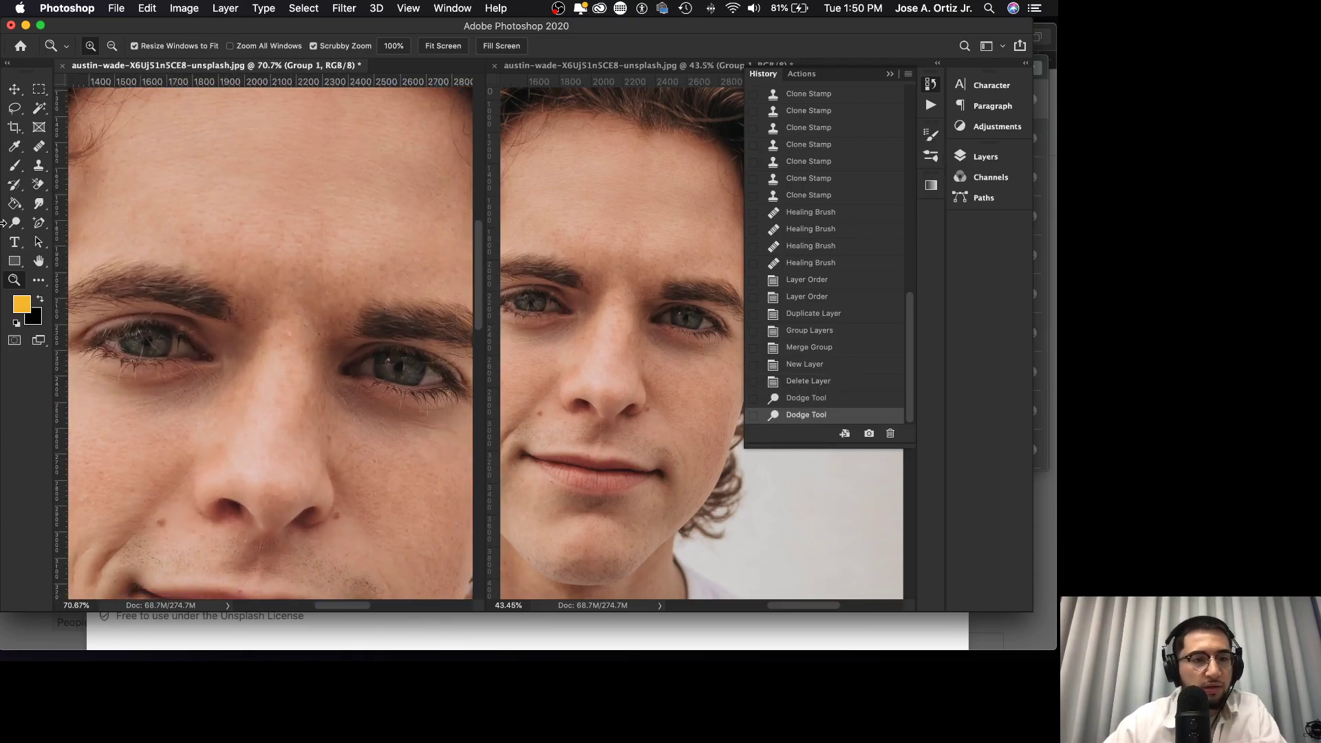
left_click(14, 223)
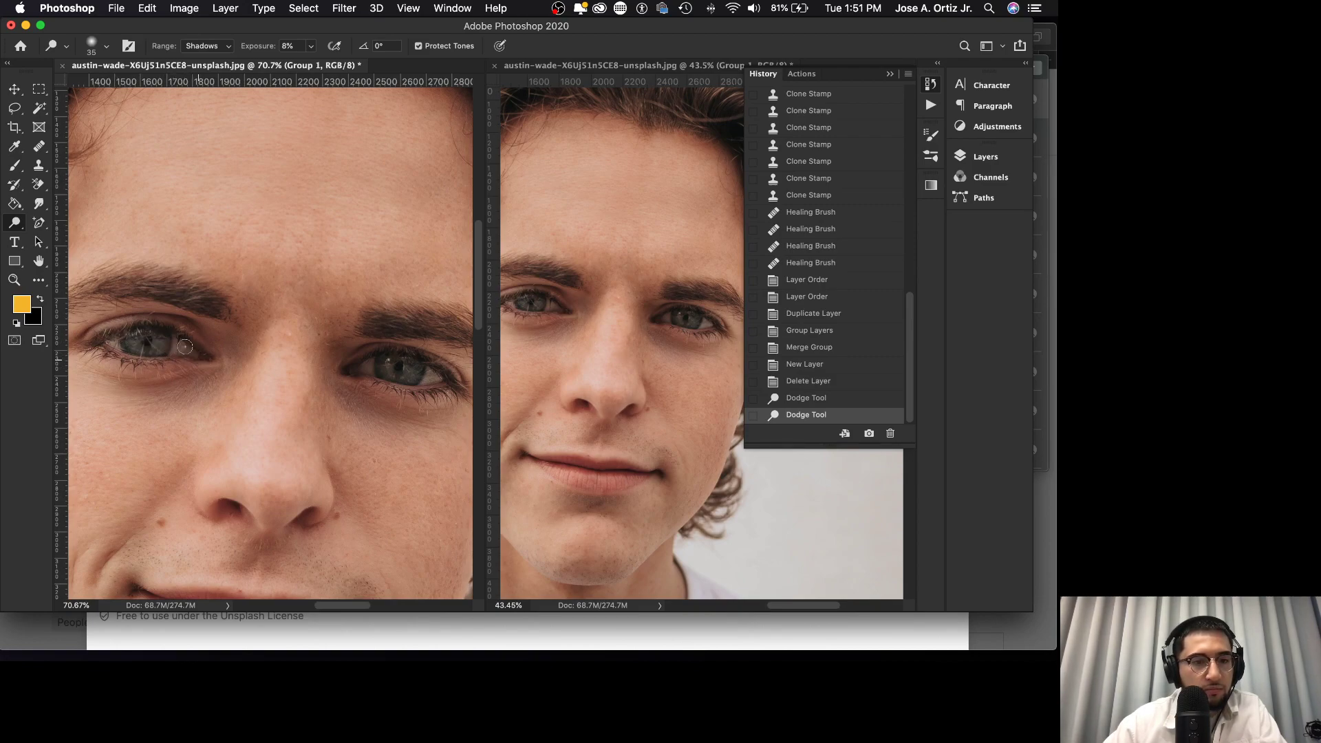
left_click(199, 359)
scroll(290, 364, "right", 1)
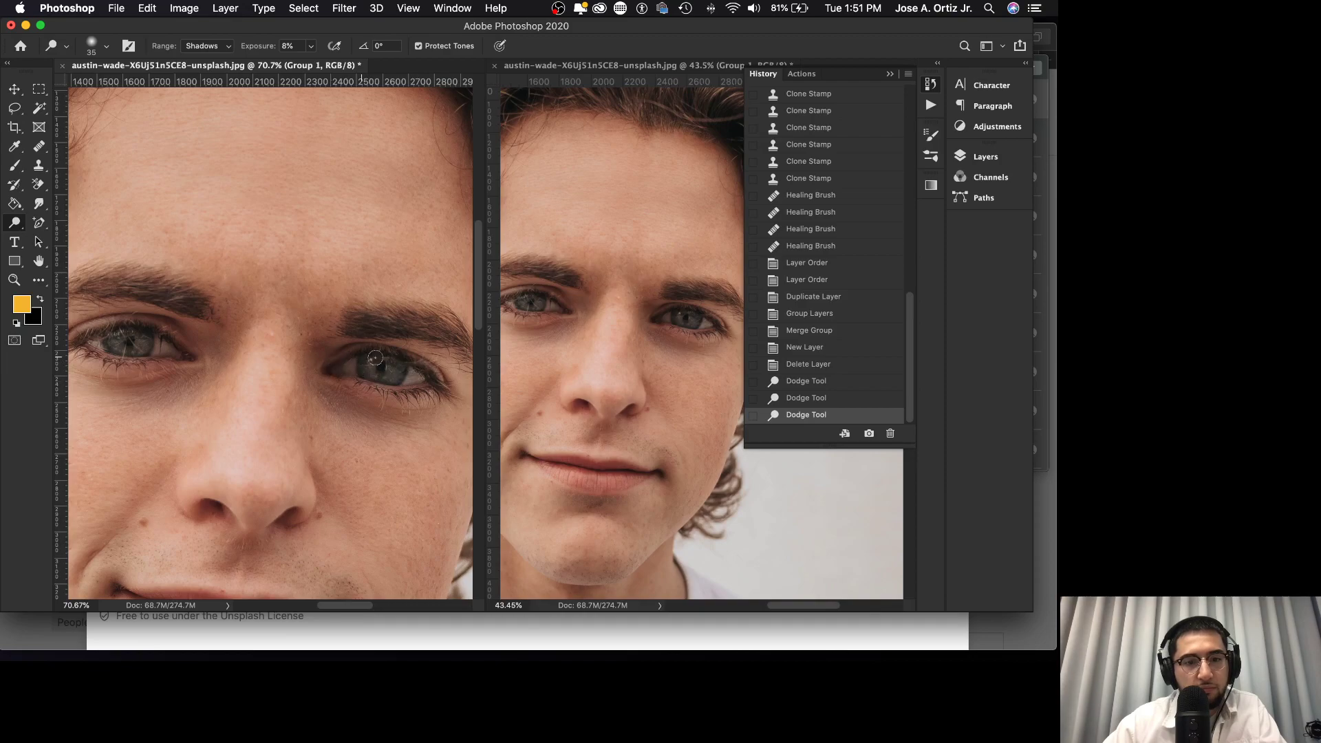
left_click_drag(413, 378, 421, 380)
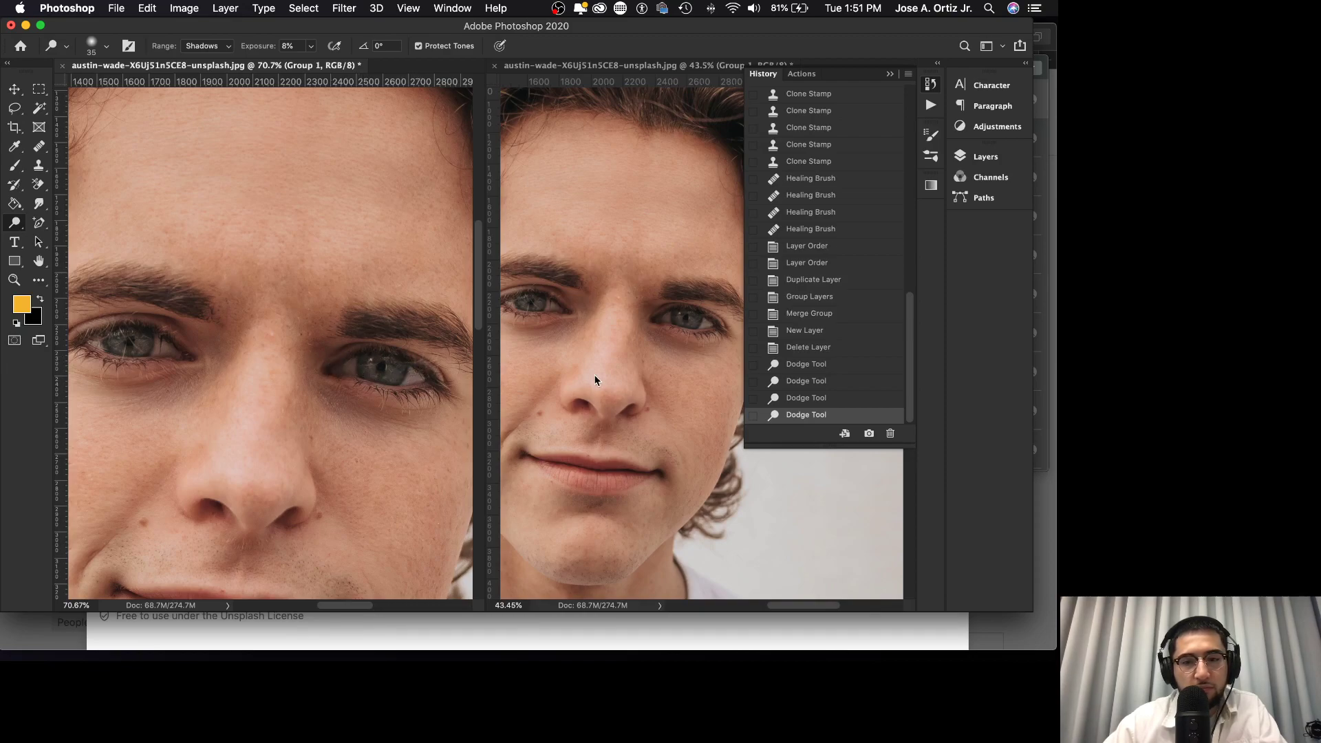
left_click(815, 348)
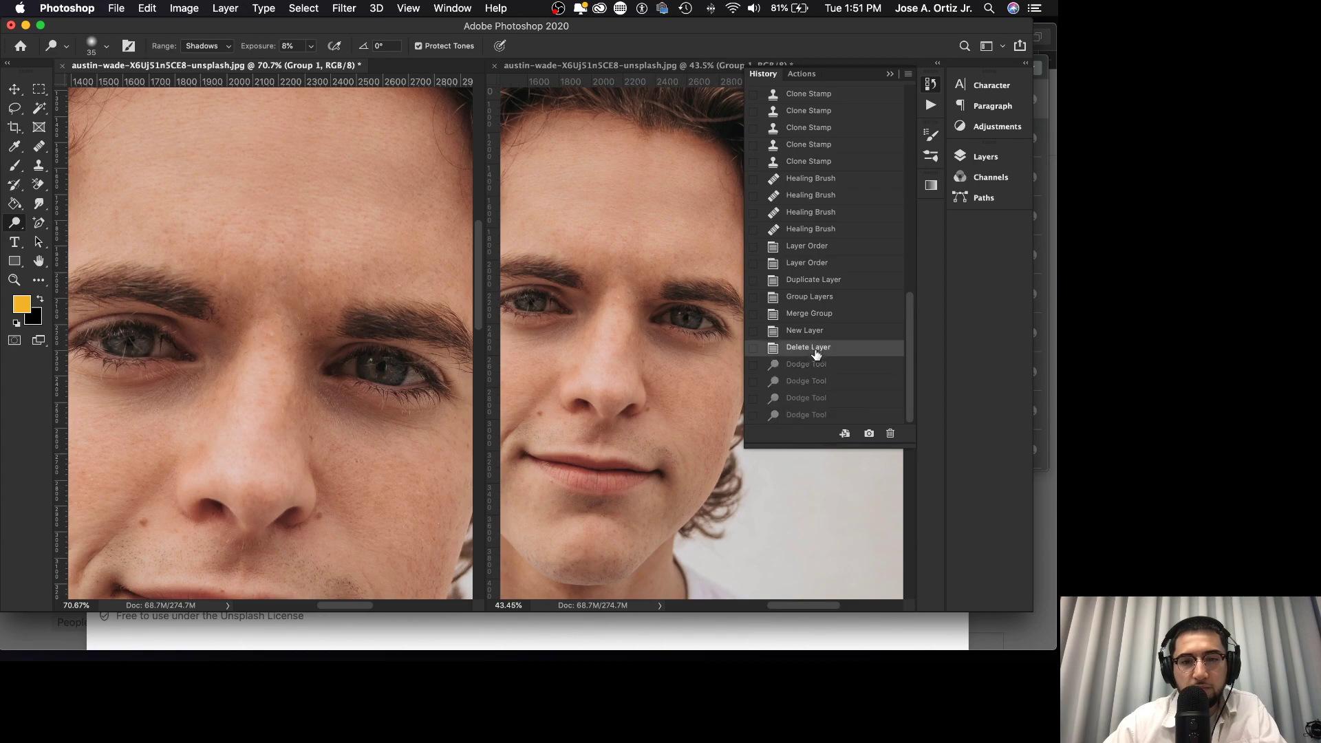
left_click(810, 414)
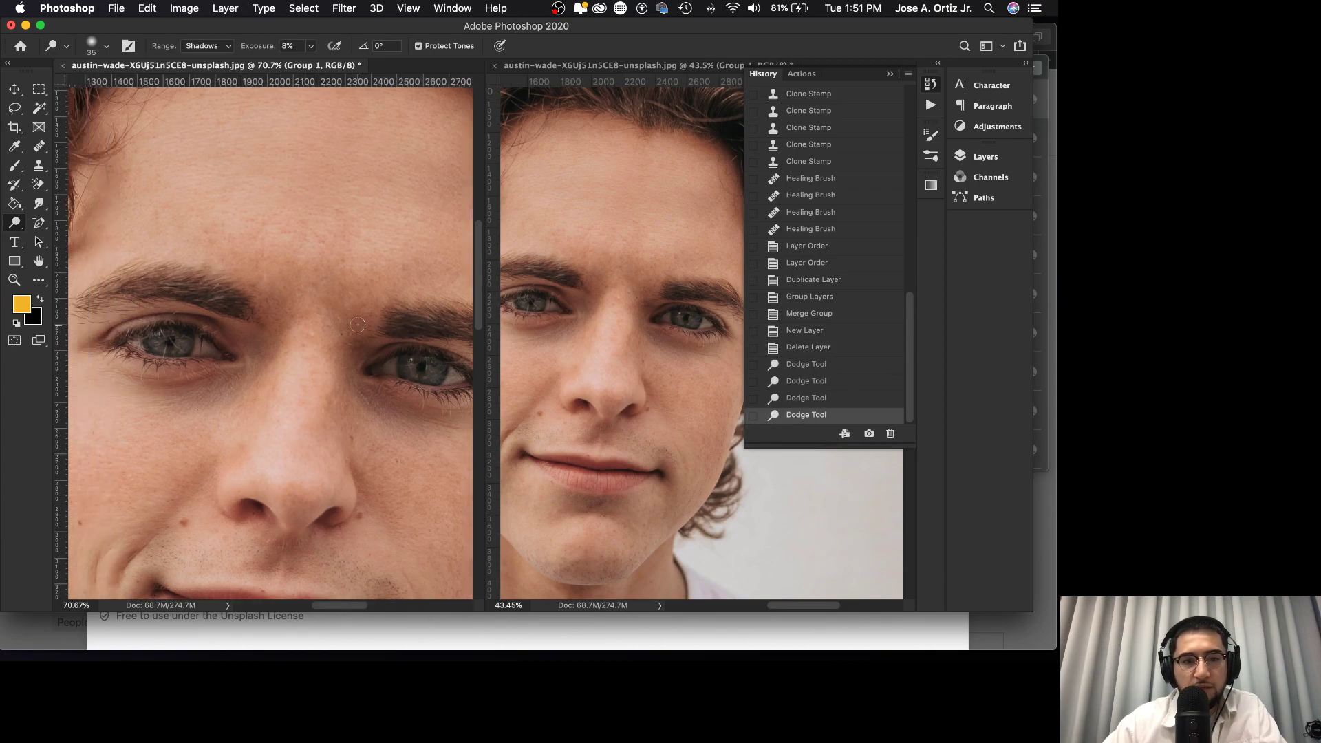
- Dodge the image-left eye once more across its iris and white, and compare it with the undodged history state
scroll(388, 325, "left", 3)
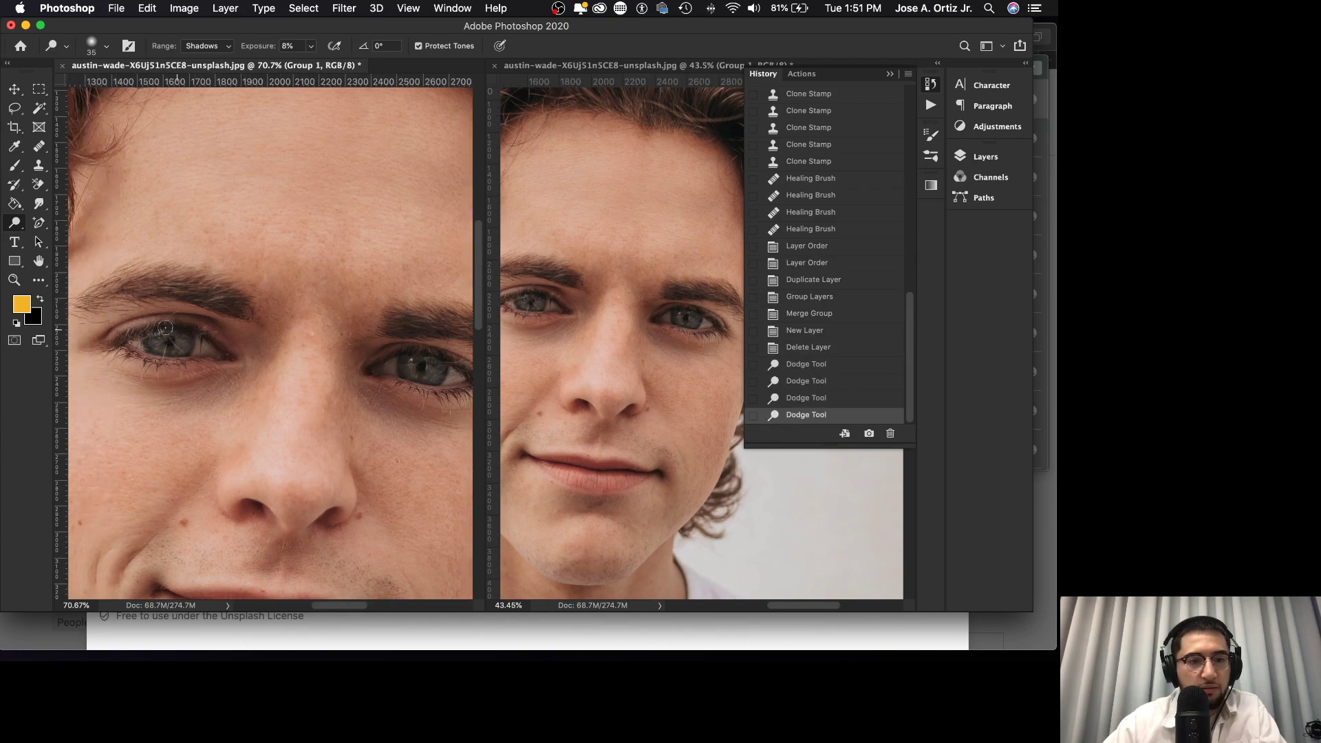
left_click_drag(175, 330, 214, 348)
scroll(635, 376, "left", 3)
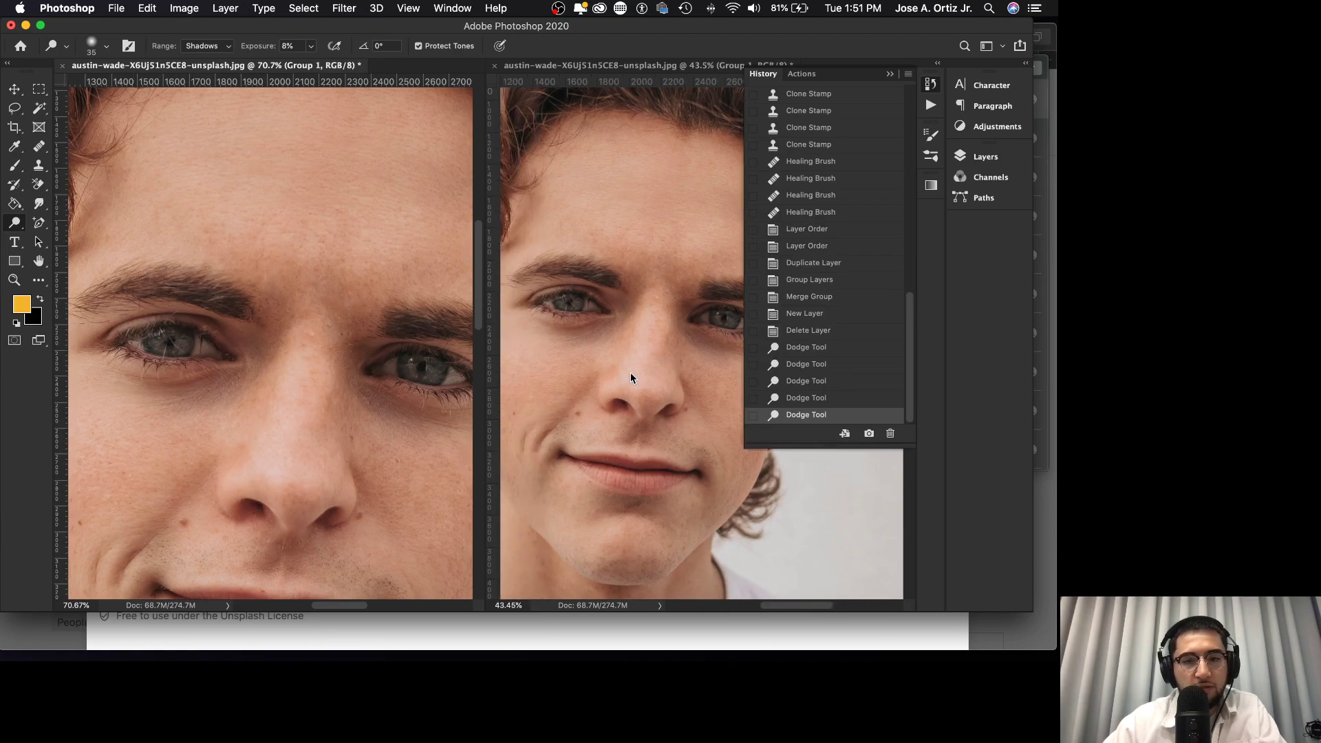
left_click(801, 330)
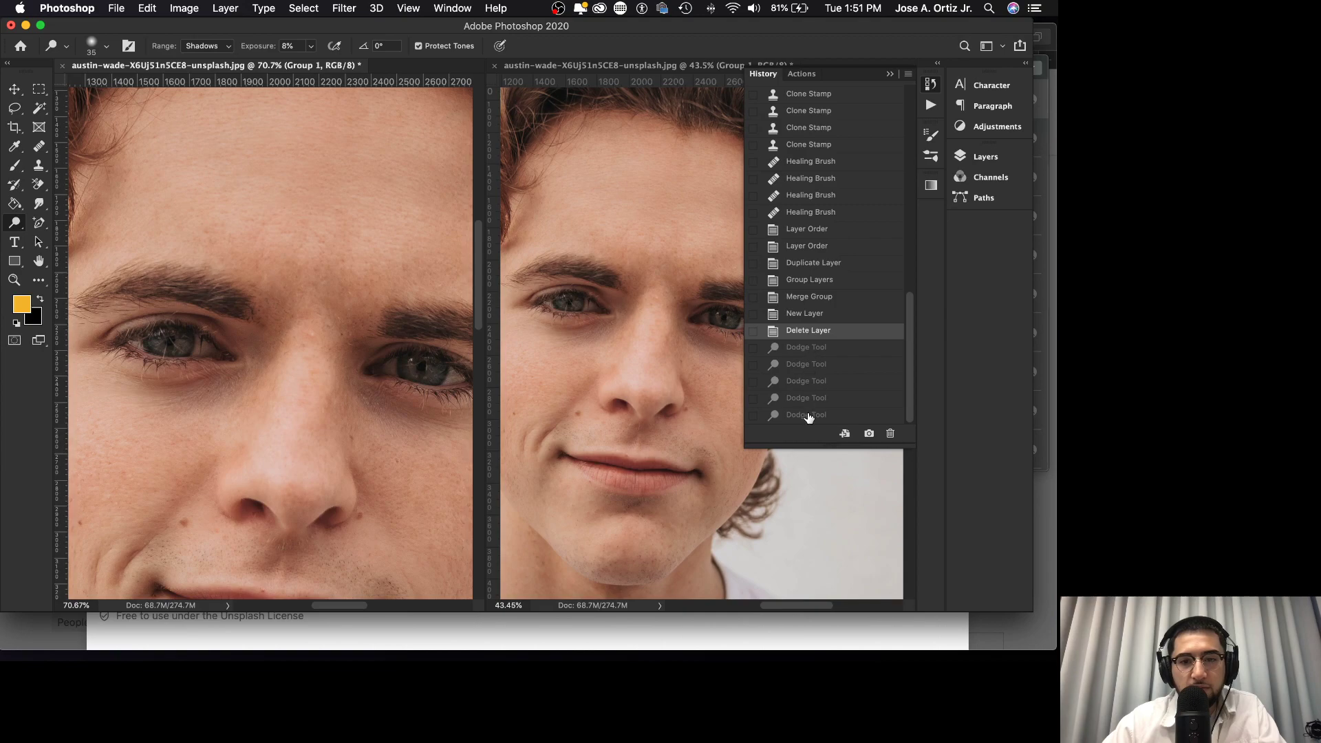
left_click(809, 416)
scroll(710, 393, "right", 3)
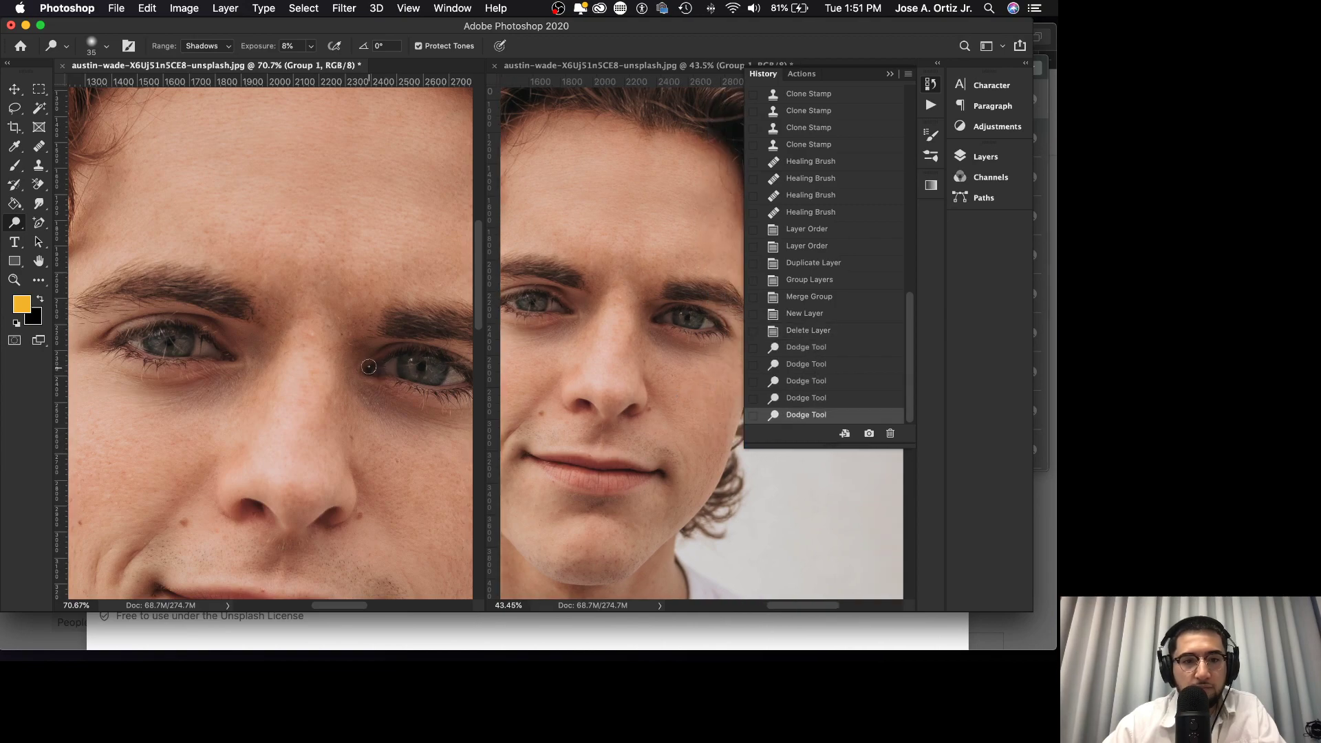
- Frame the head and shoulders, compare the undodged and dodged eyes through the history states, and display the layer stack
key("z")
left_click_drag(365, 369, 374, 427)
scroll(379, 415, "right", 3)
scroll(373, 430, "down", 4)
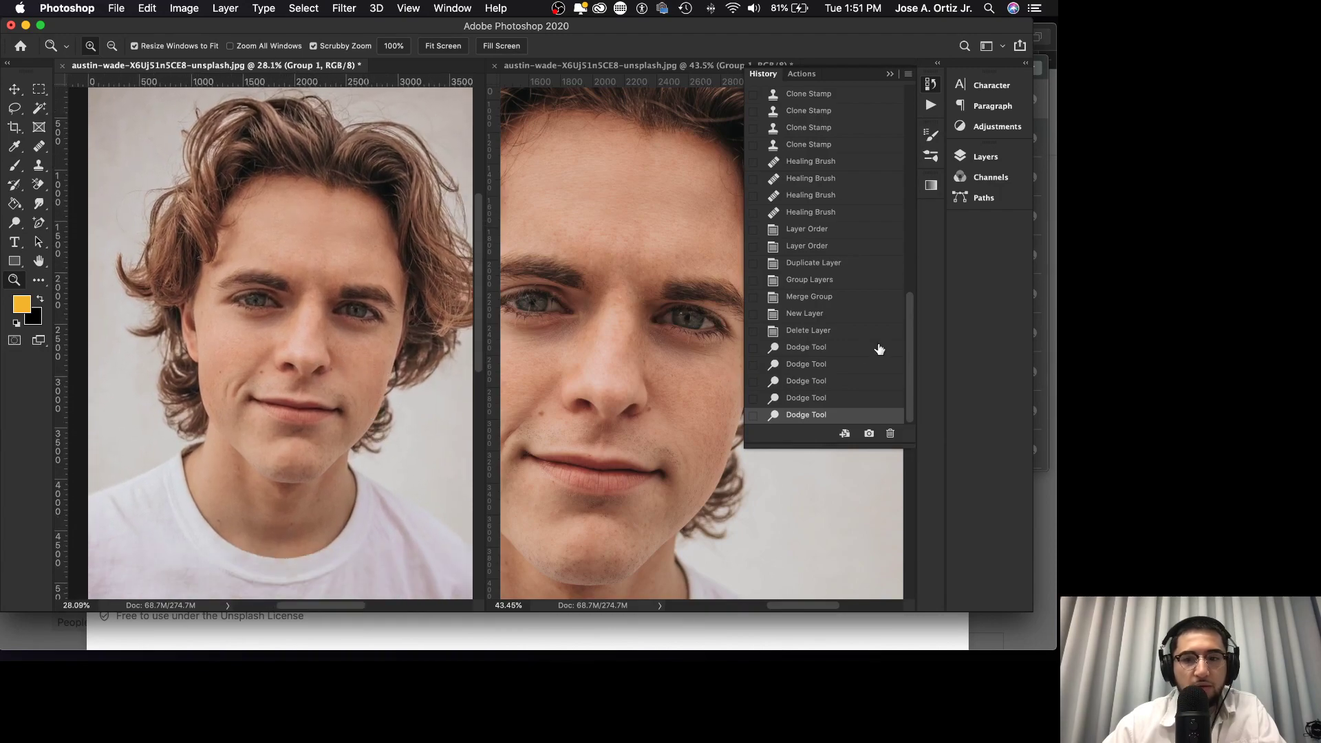
left_click(828, 331)
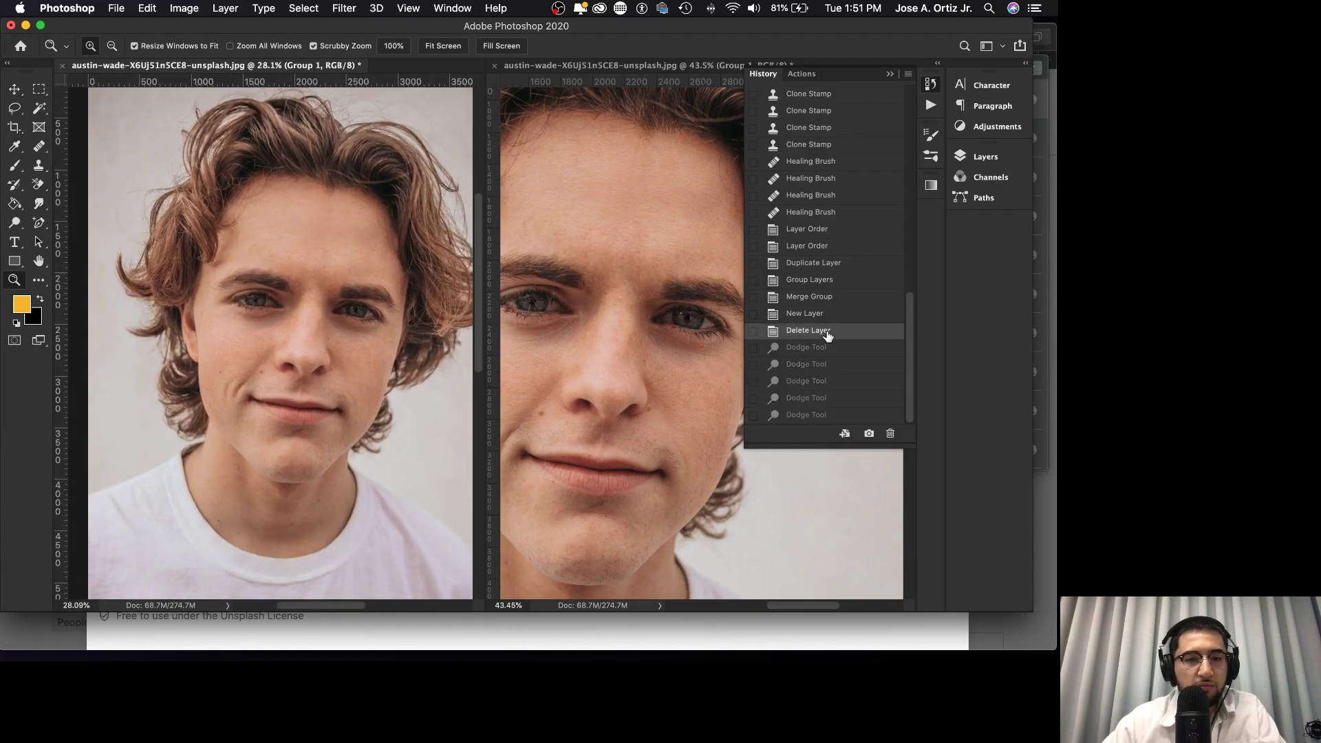
left_click(822, 415)
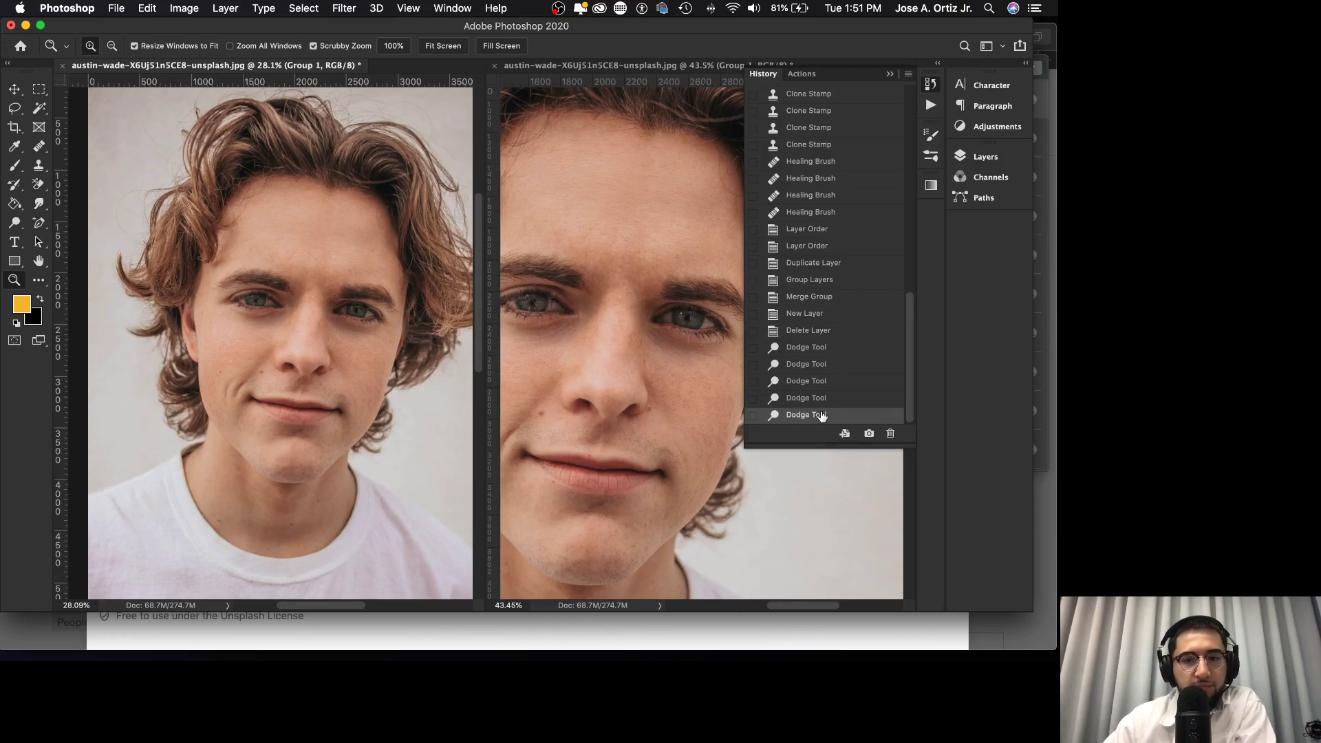
left_click(819, 336)
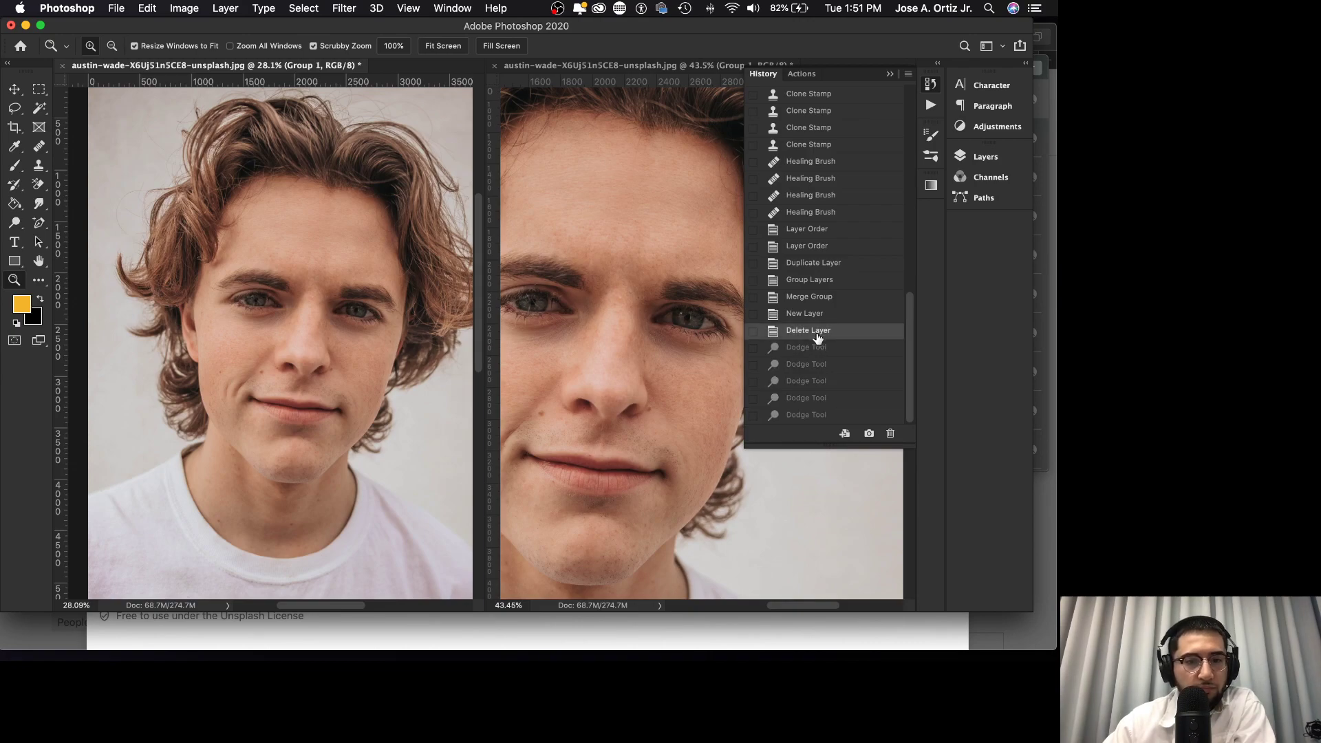
left_click(819, 414)
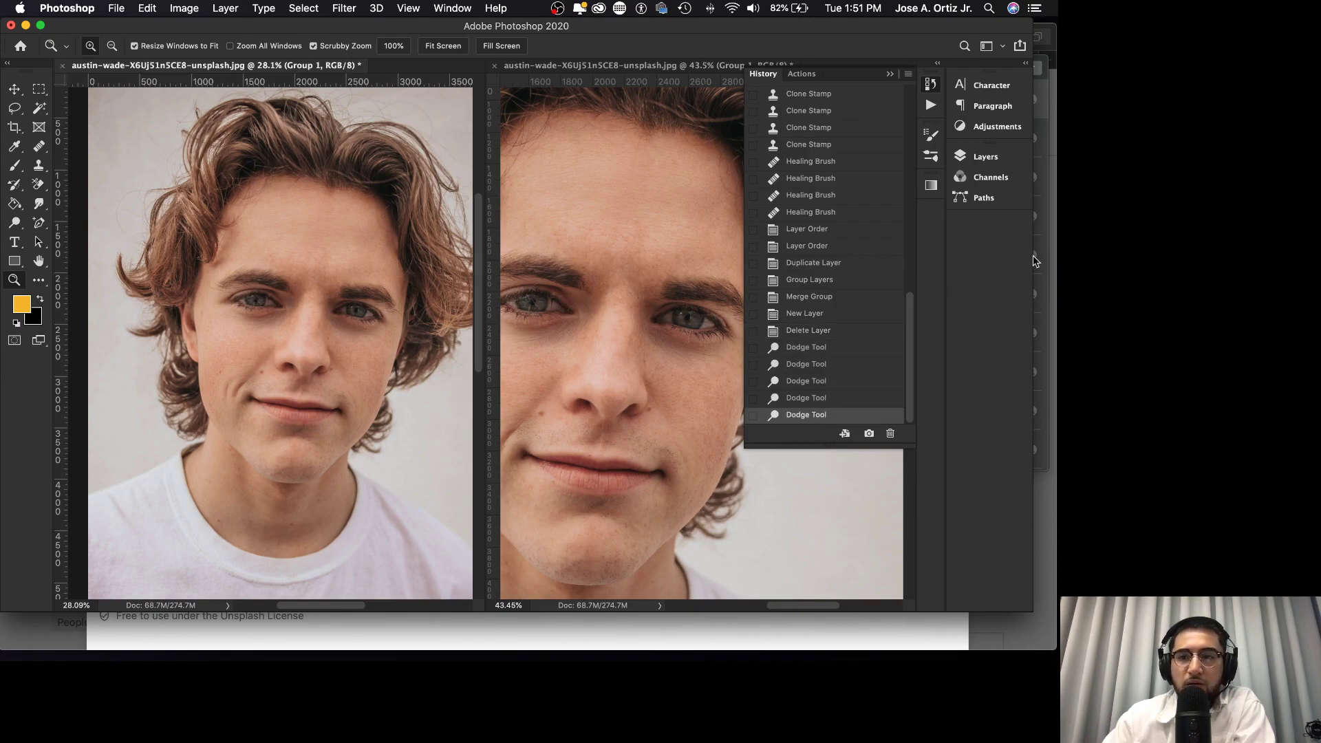
left_click(985, 156)
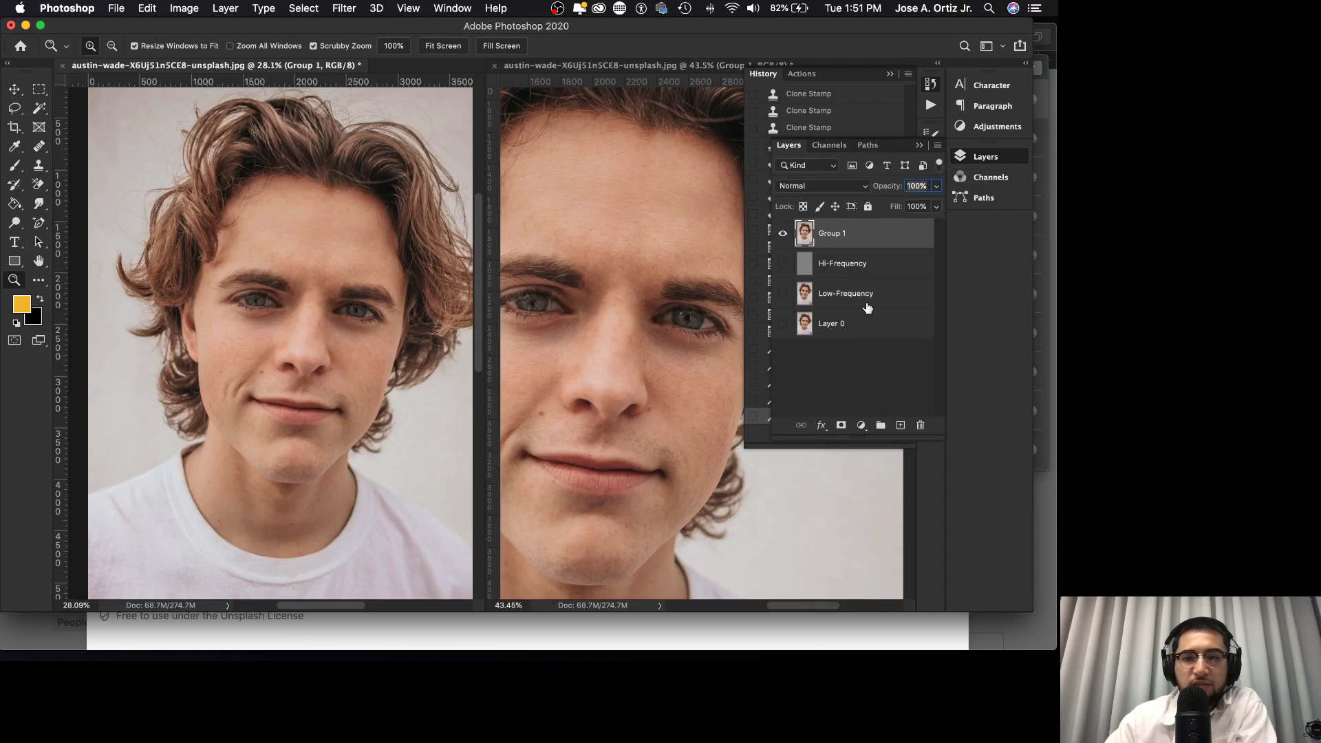
- Move Layer 0 above Group 1 and toggle its visibility to compare the original portrait with the retouch, leaving it hidden
left_click_drag(850, 326, 850, 232)
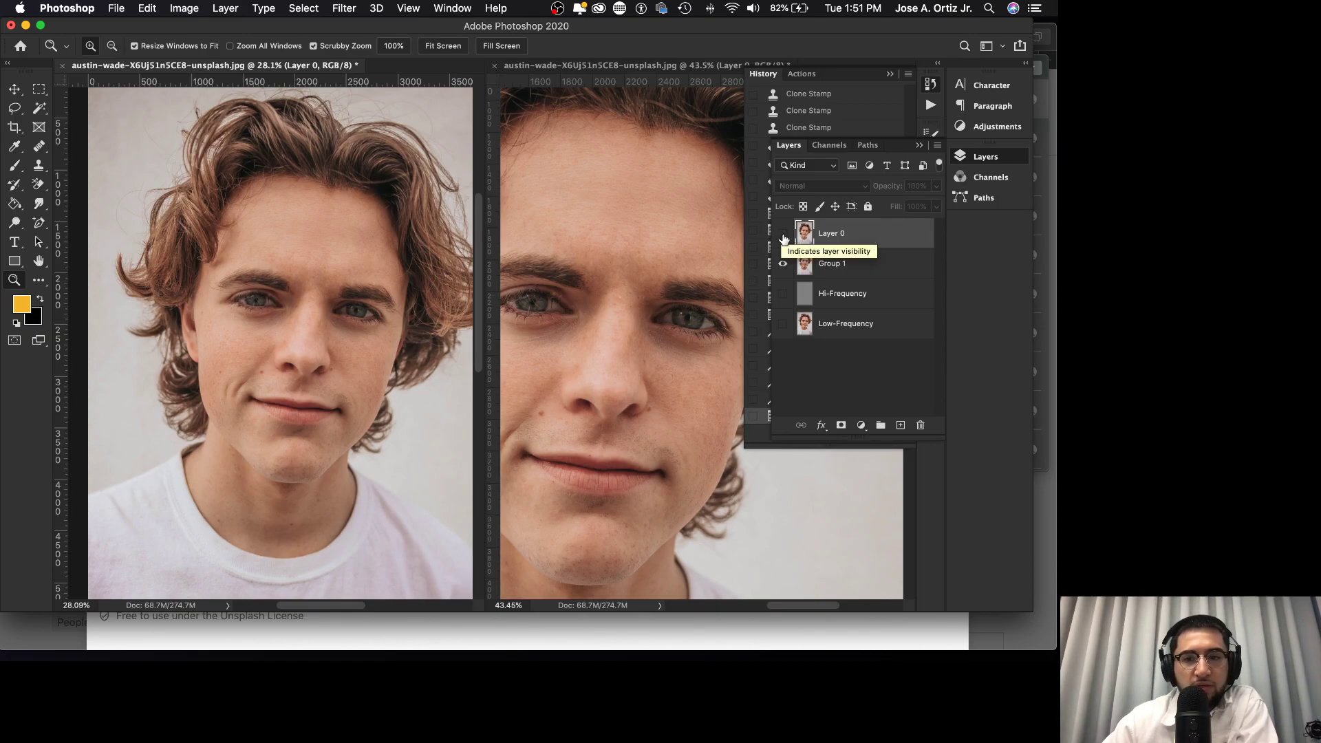
left_click(783, 264)
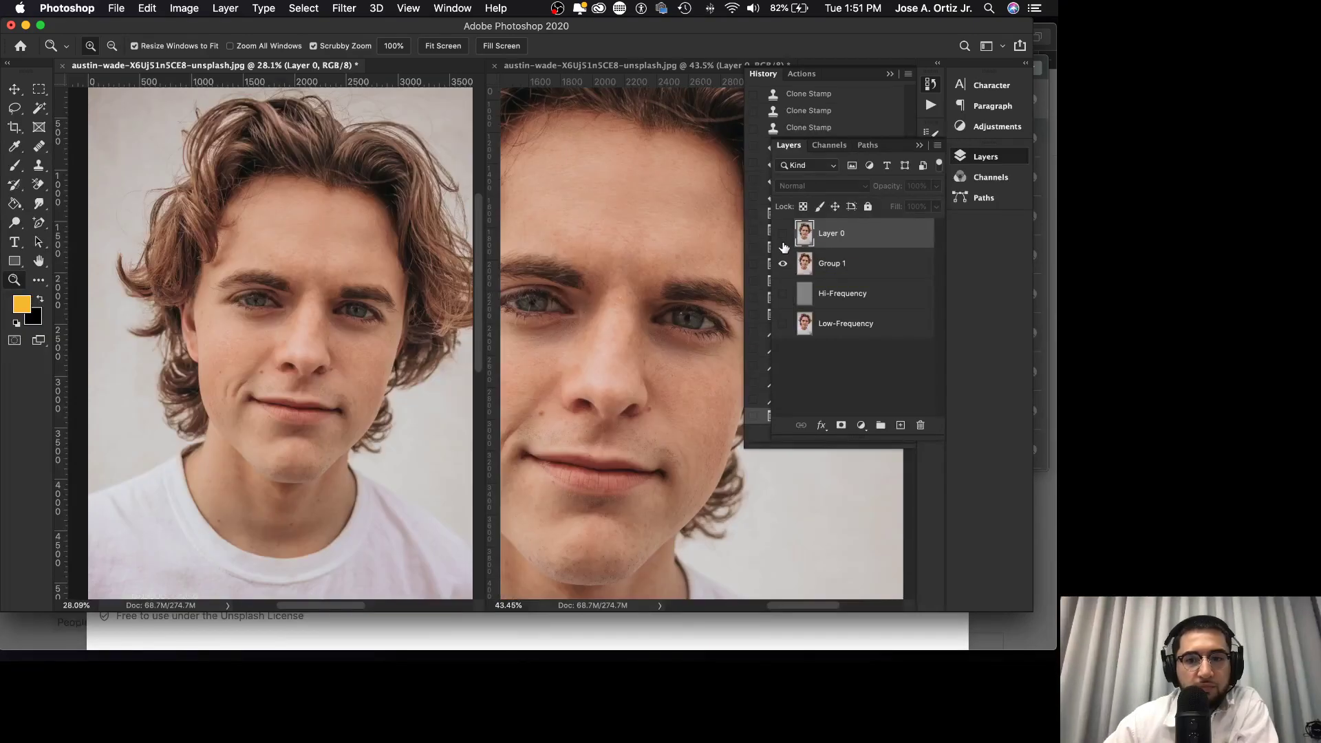
left_click(783, 234)
left_click(783, 234)
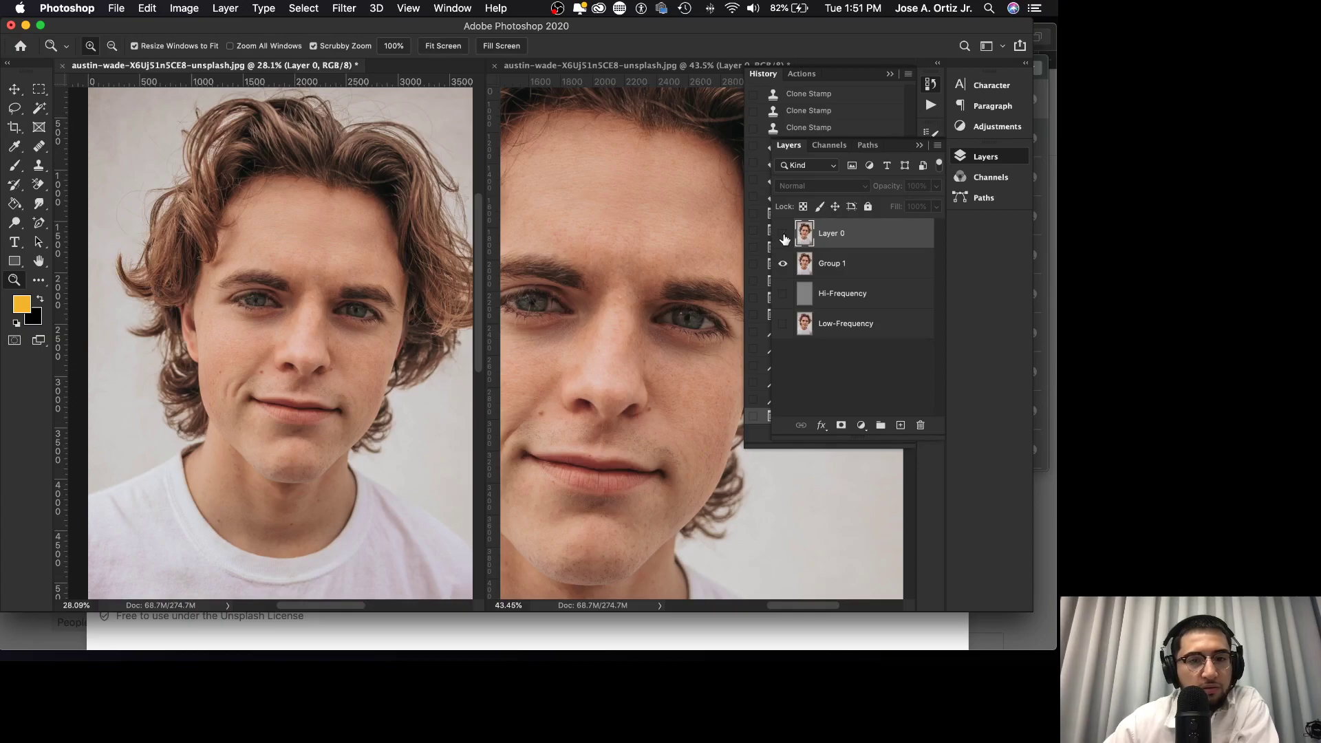
left_click(783, 235)
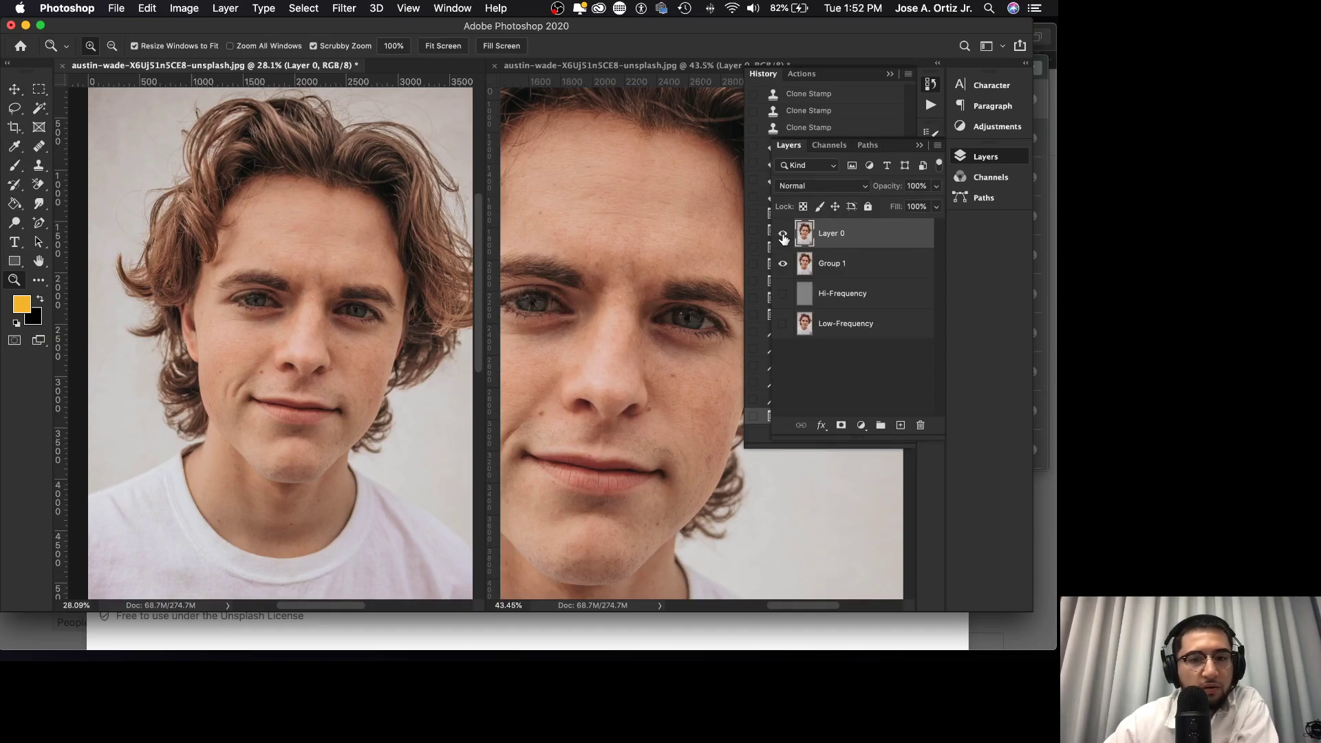
left_click(783, 235)
left_click(783, 234)
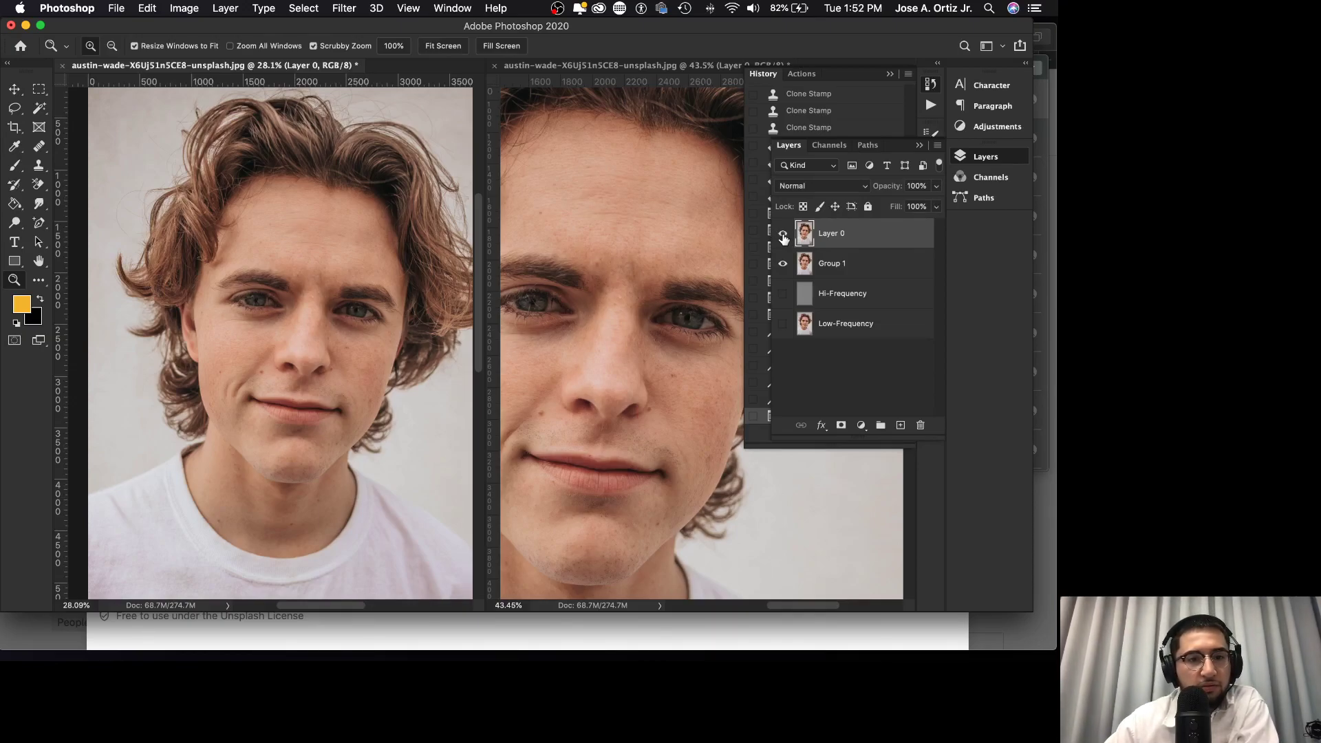
left_click(783, 234)
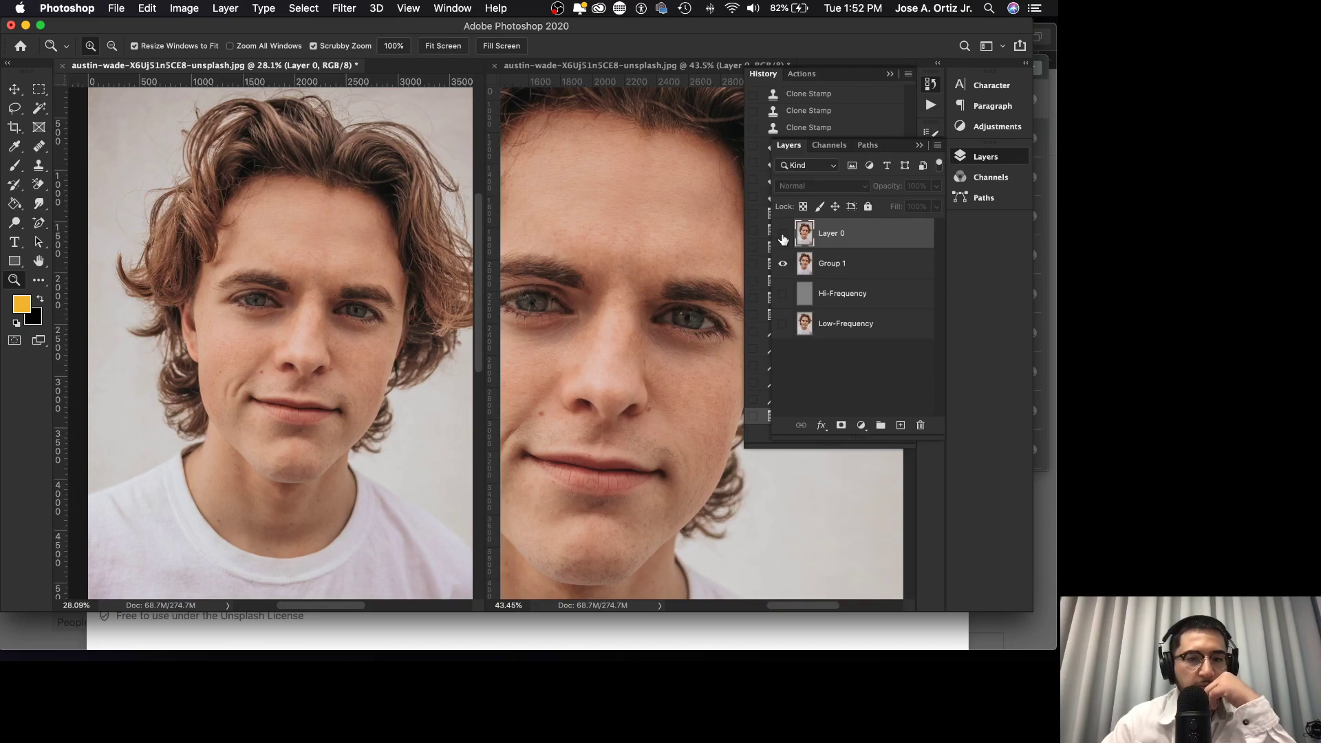
left_click(783, 236)
left_click(783, 236)
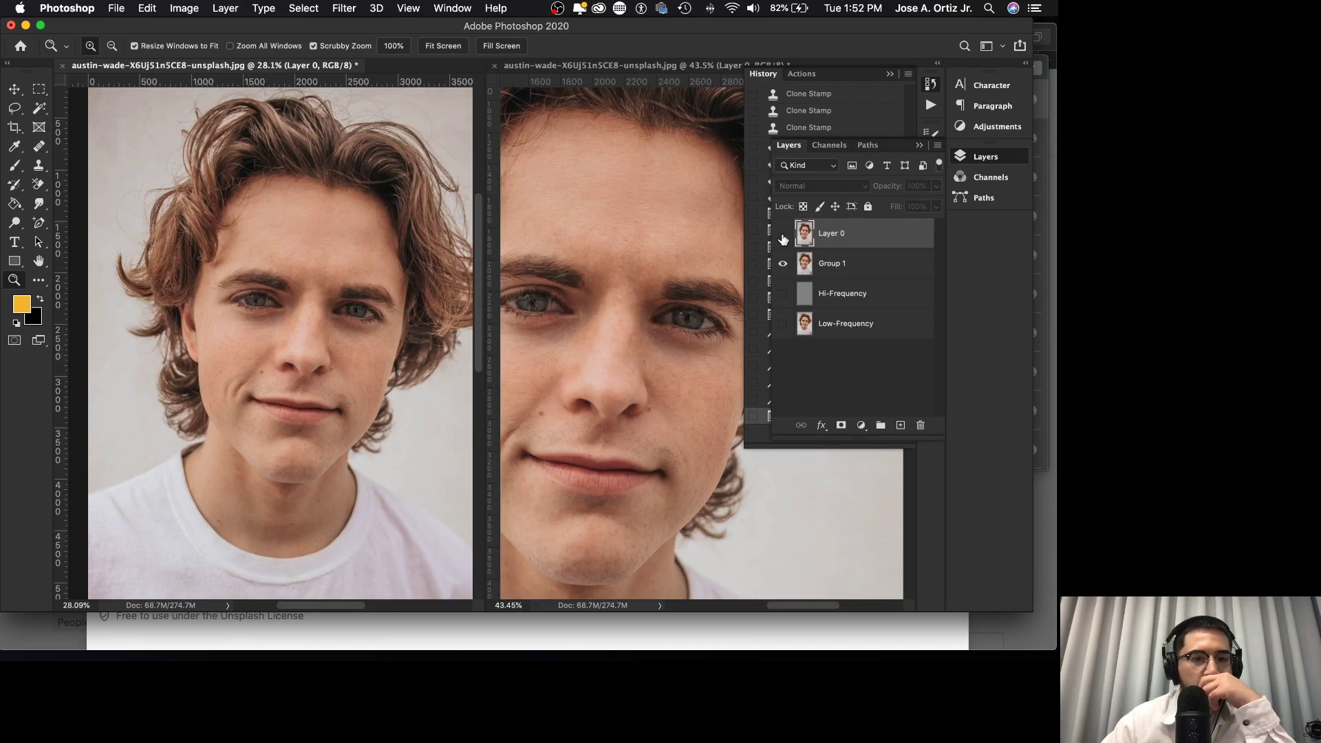
- Select Group 1 and set up the Sponge tool in Saturate mode with 10% flow for the image-left eye
left_click(841, 270)
left_click_drag(353, 307, 357, 303)
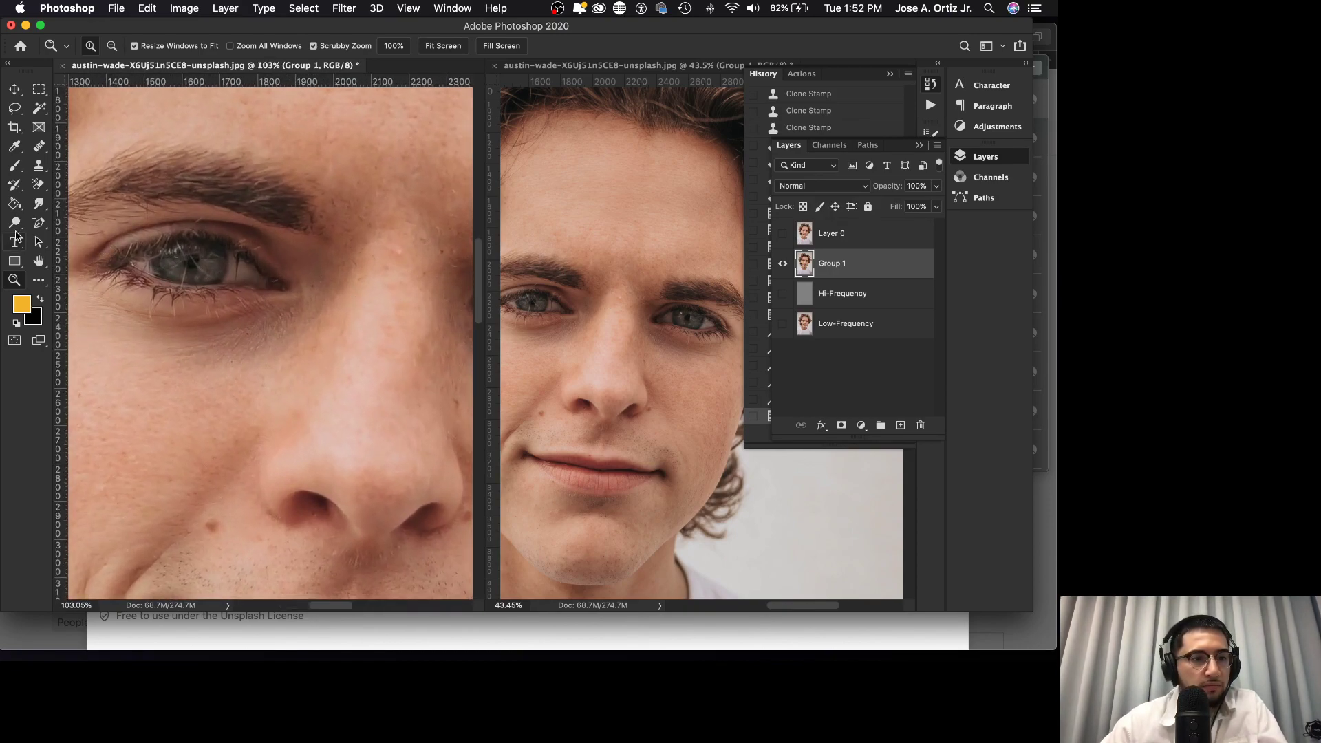
left_click(14, 222)
left_click(72, 249)
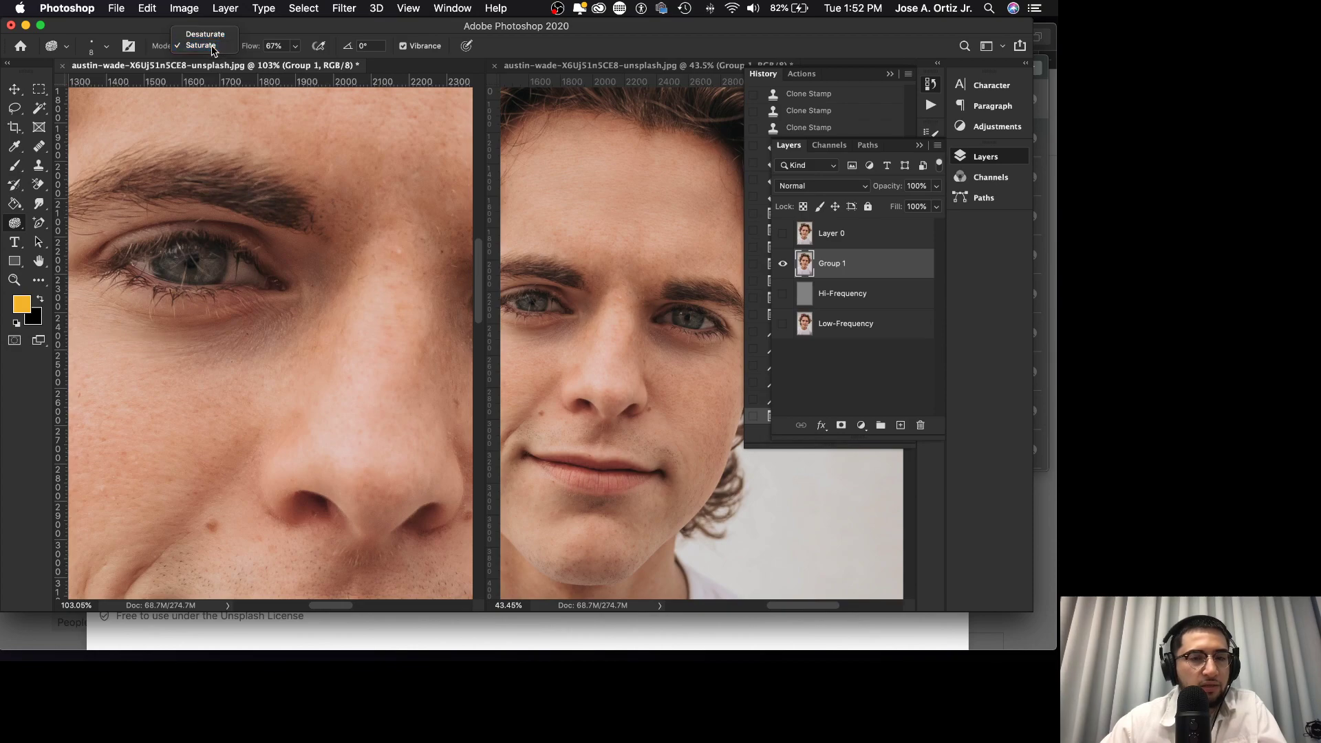
left_click(295, 46)
left_click_drag(296, 67, 258, 68)
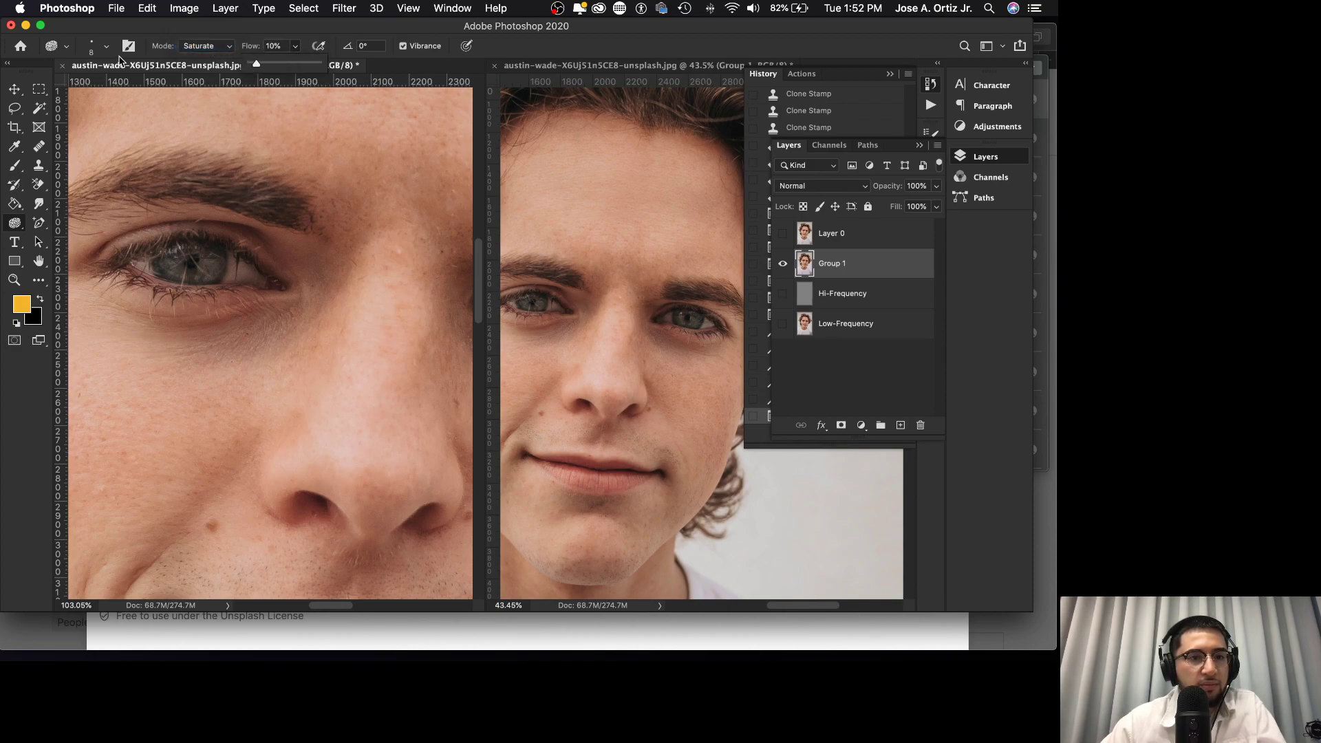
- Enlarge the Sponge brush to 60 and saturate the iris of the image-left eye with several strokes
key("bracketright")
key("bracketright")
key("bracketright")
key("bracketright")
key("bracketright")
key("bracketright")
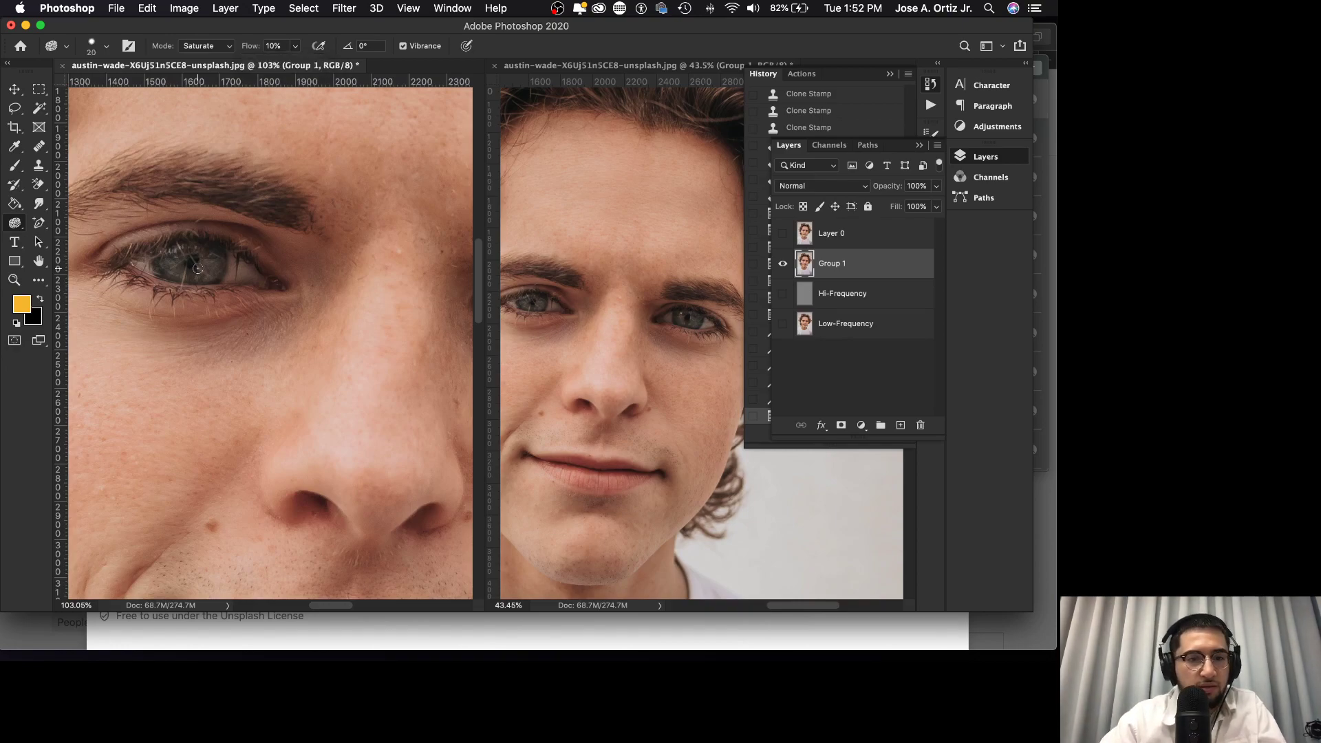
left_click_drag(197, 268, 205, 297)
left_click_drag(231, 617, 183, 87)
key("bracketright")
key("bracketright")
key("bracketright")
key("bracketleft")
key("bracketleft")
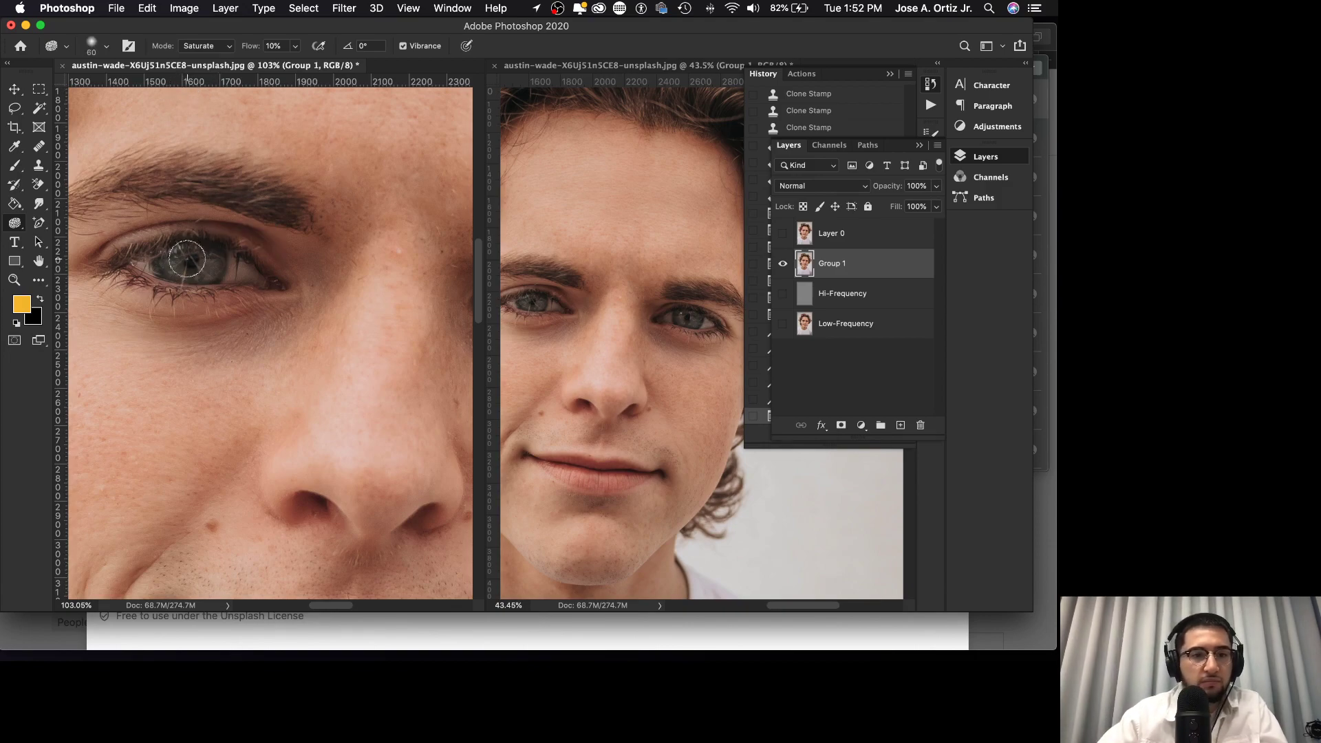
mouse_move(208, 269)
left_mouse_down()
mouse_move(243, 275)
mouse_move(177, 261)
left_mouse_up()
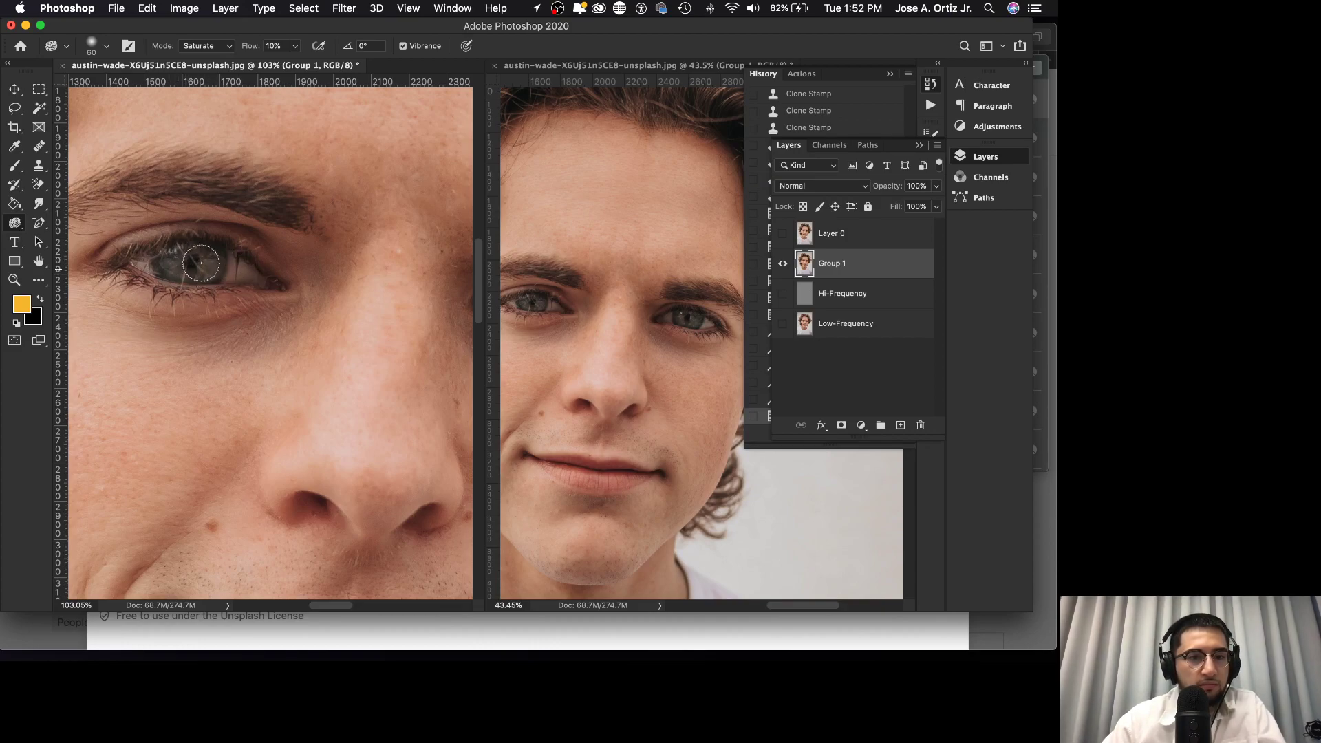
left_click_drag(179, 264, 178, 264)
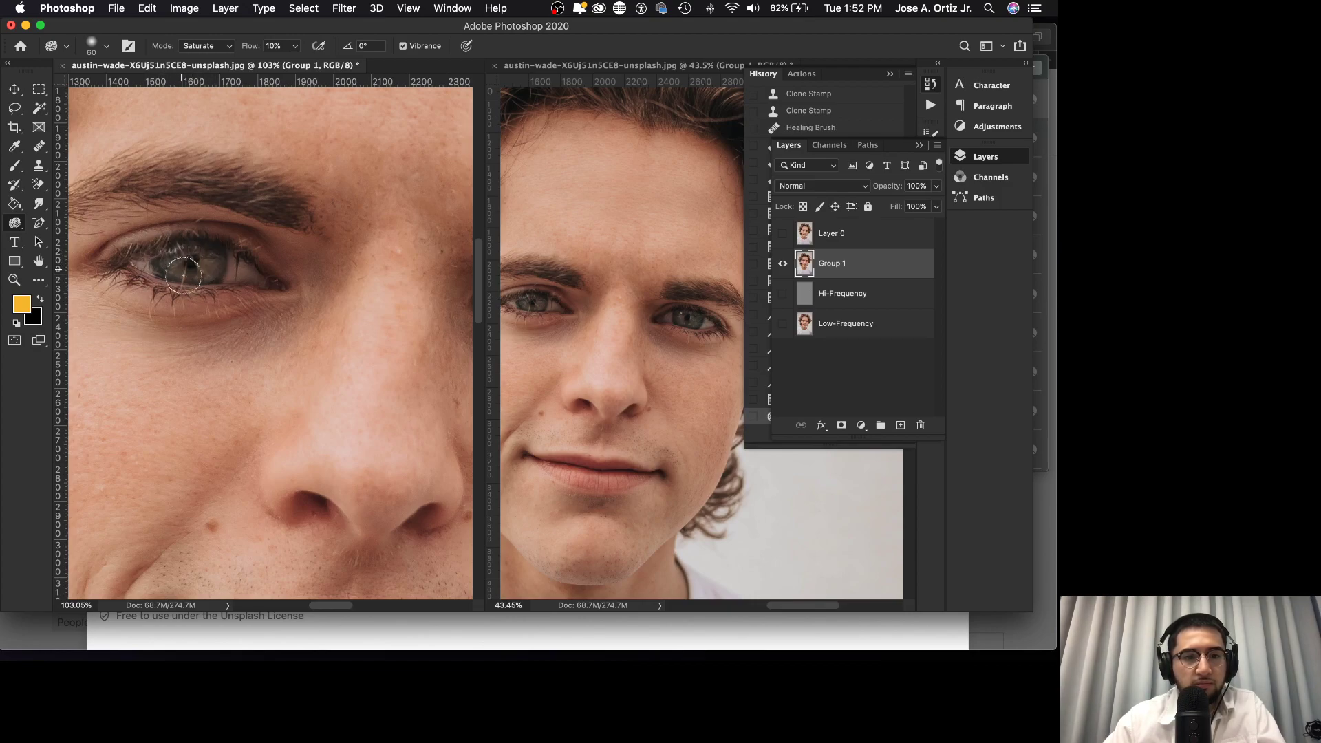
left_click_drag(163, 262, 185, 276)
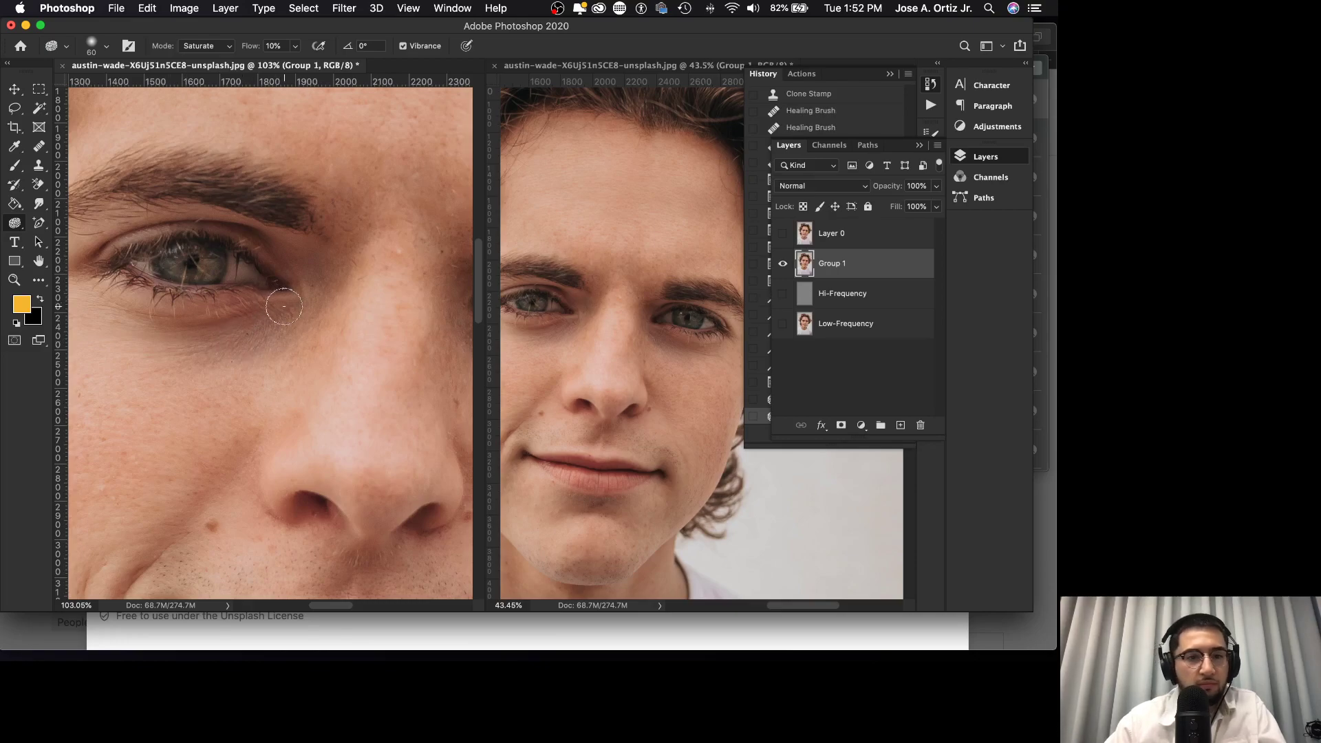
- Saturate the iris of the image-right eye with the same Sponge brush
scroll(283, 307, "right", 5)
scroll(283, 307, "right", 4)
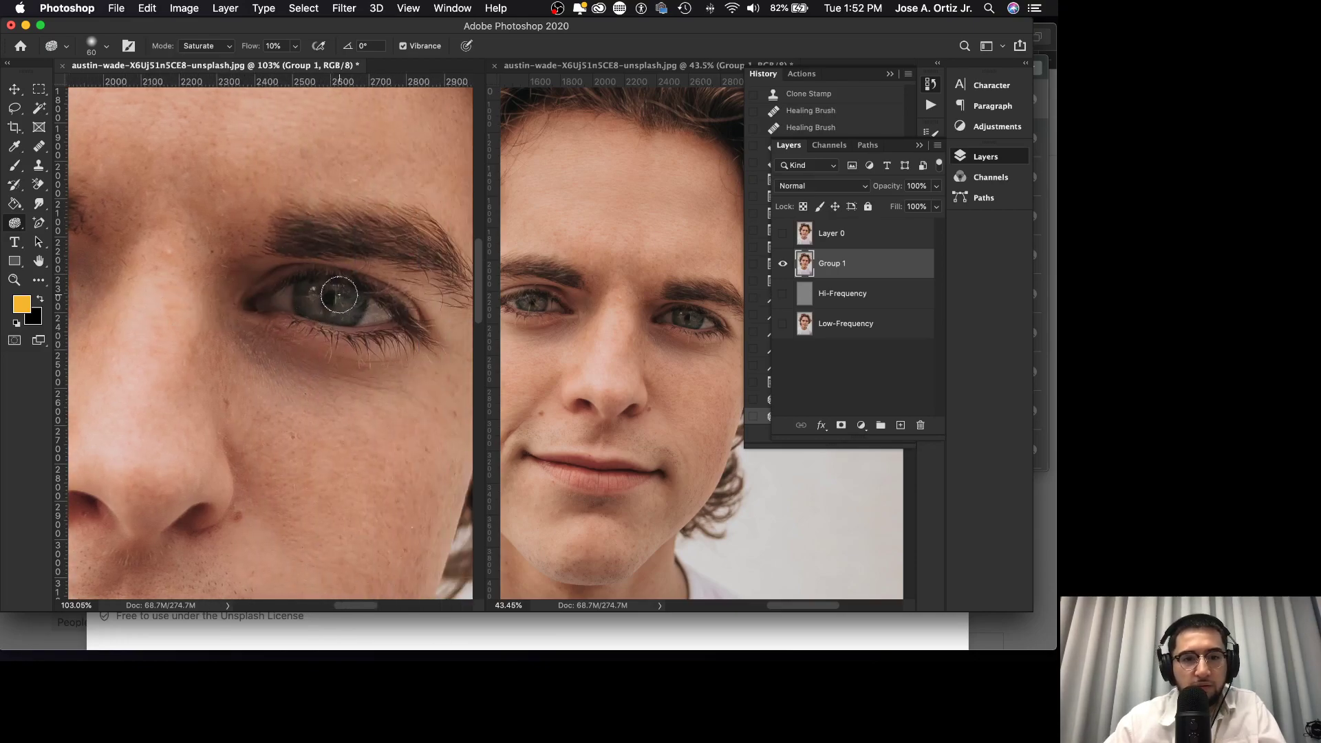
mouse_move(313, 314)
left_mouse_down()
mouse_move(340, 304)
mouse_move(316, 298)
mouse_move(335, 312)
mouse_move(338, 297)
mouse_move(341, 313)
mouse_move(346, 302)
mouse_move(335, 313)
mouse_move(354, 299)
mouse_move(306, 289)
mouse_move(320, 309)
mouse_move(351, 298)
mouse_move(315, 292)
mouse_move(328, 313)
mouse_move(359, 296)
mouse_move(342, 310)
mouse_move(355, 297)
mouse_move(329, 304)
mouse_move(327, 287)
mouse_move(317, 308)
mouse_move(355, 301)
mouse_move(329, 301)
left_mouse_up()
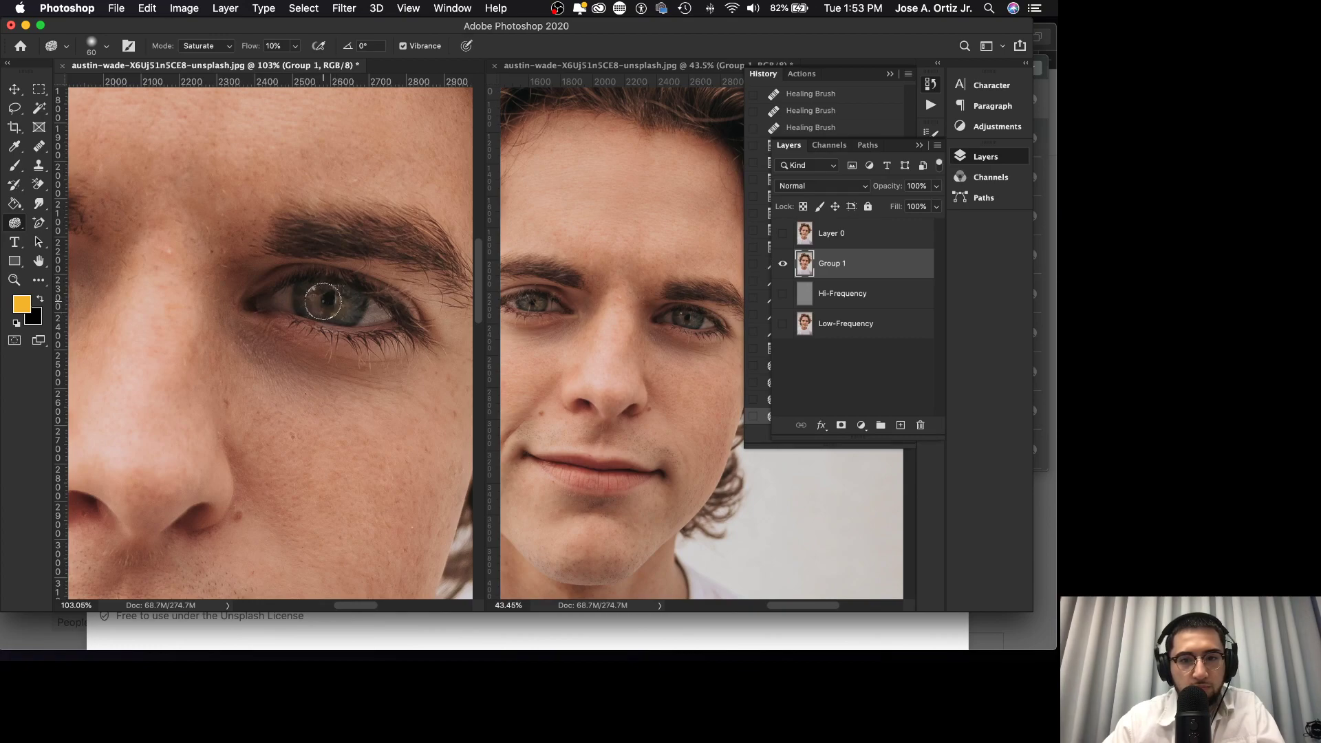
- View the whole face and compare the eyes by switching between the Layer Order and last Sponge Tool history states
key("z")
left_click_drag(292, 354, 233, 383)
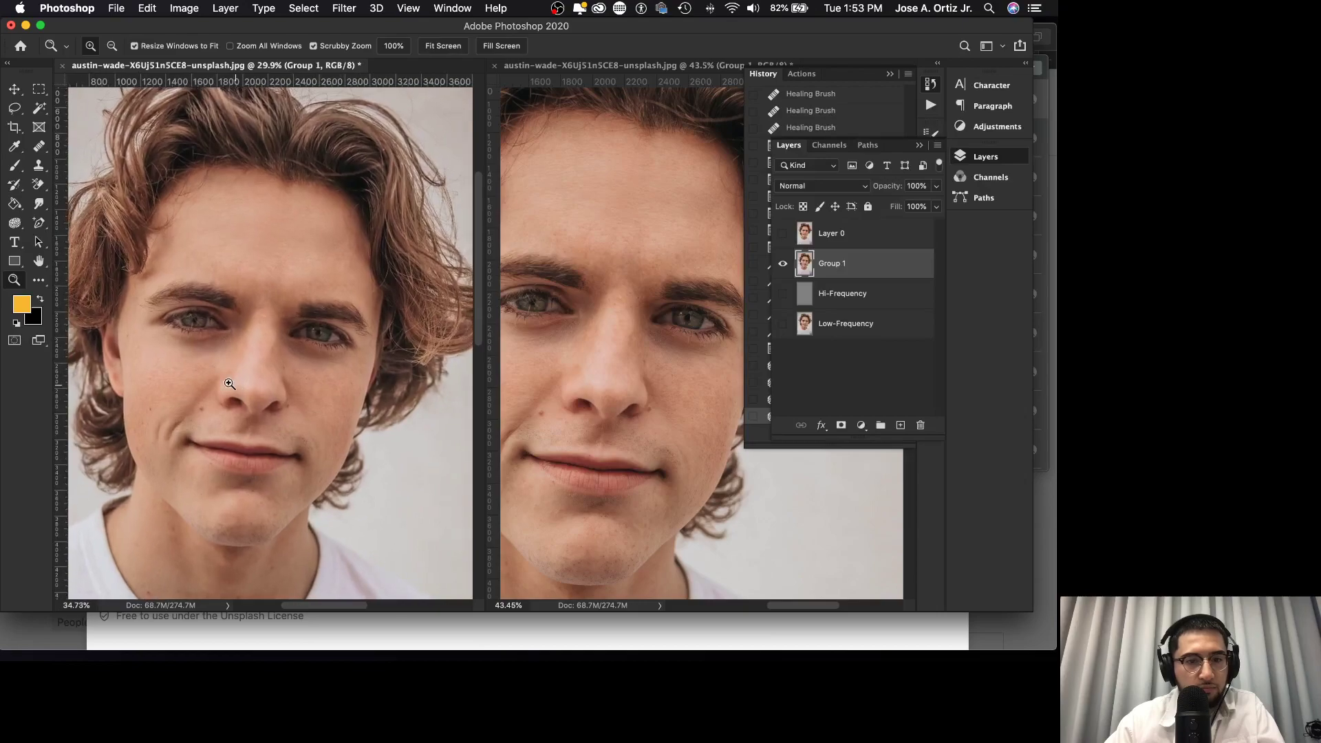
left_click(920, 148)
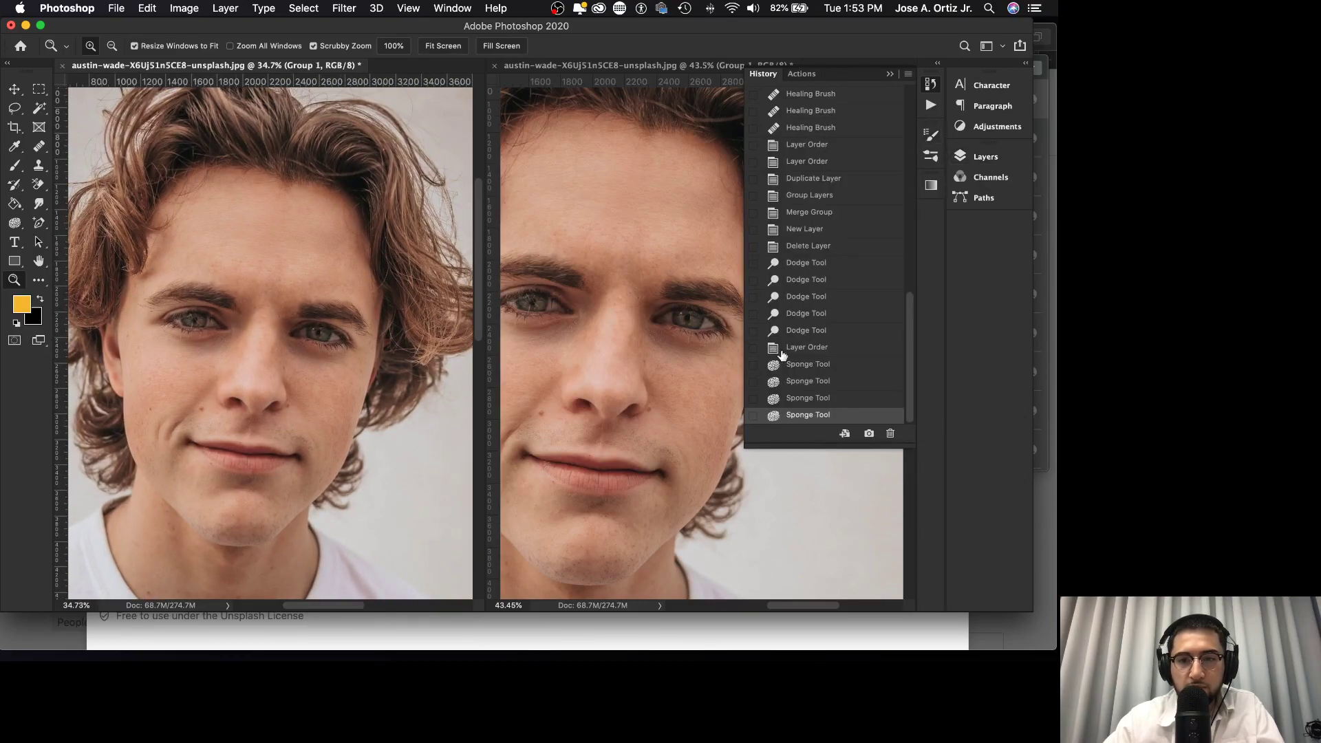
left_click(818, 348)
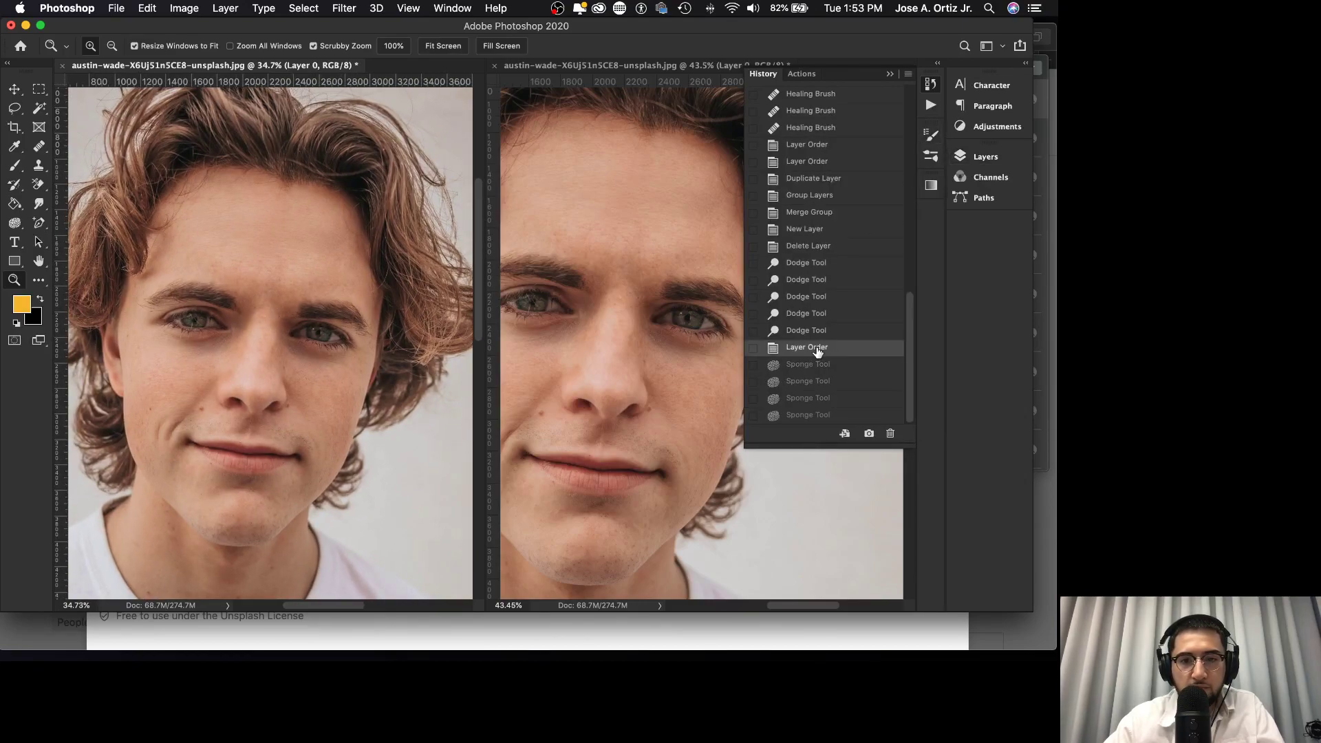
left_click(814, 416)
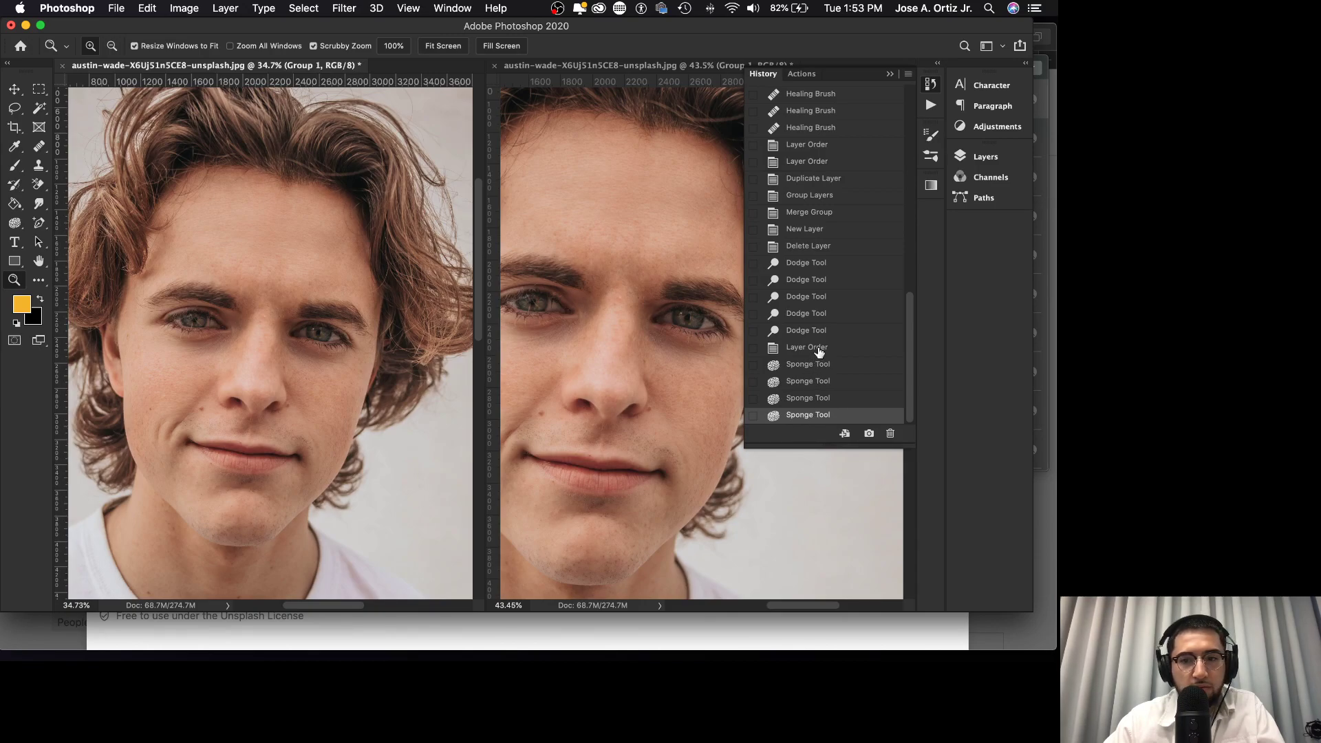
left_click(818, 348)
left_click(813, 416)
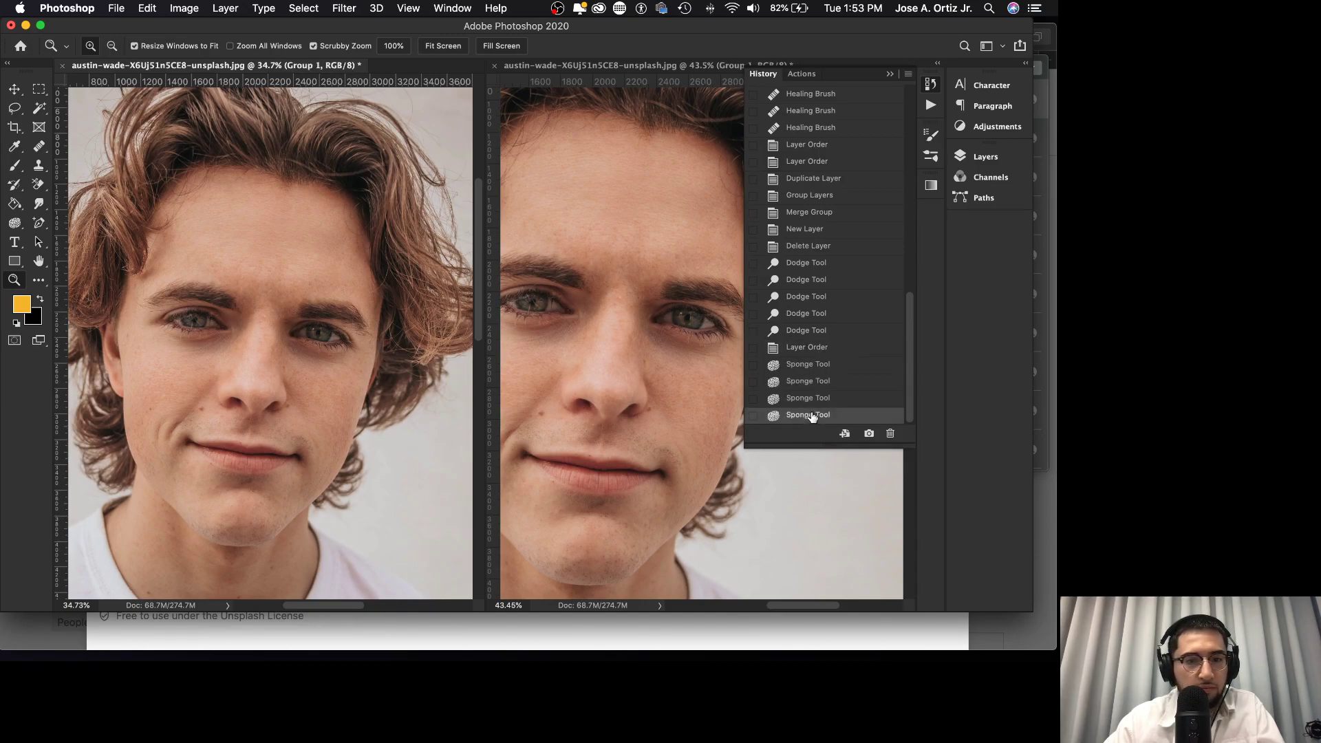
left_click(804, 349)
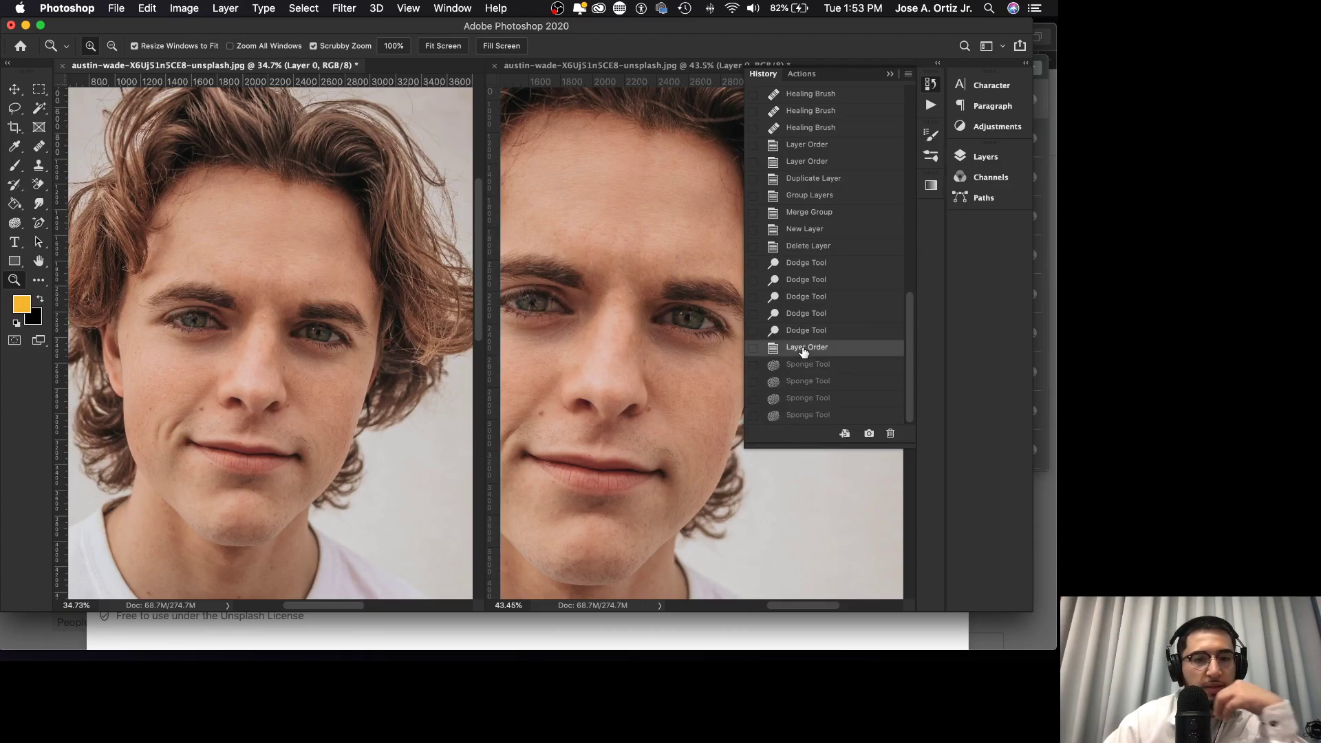
left_click(815, 417)
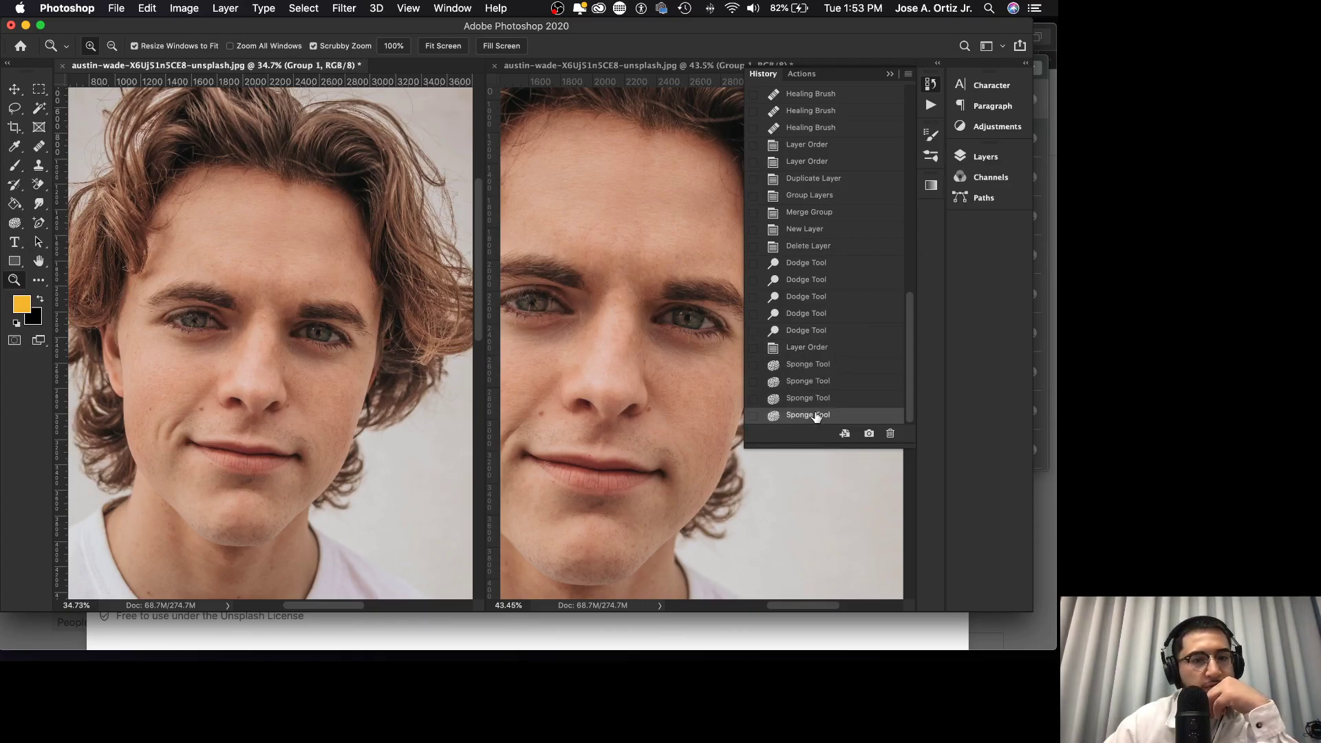
left_click(810, 163)
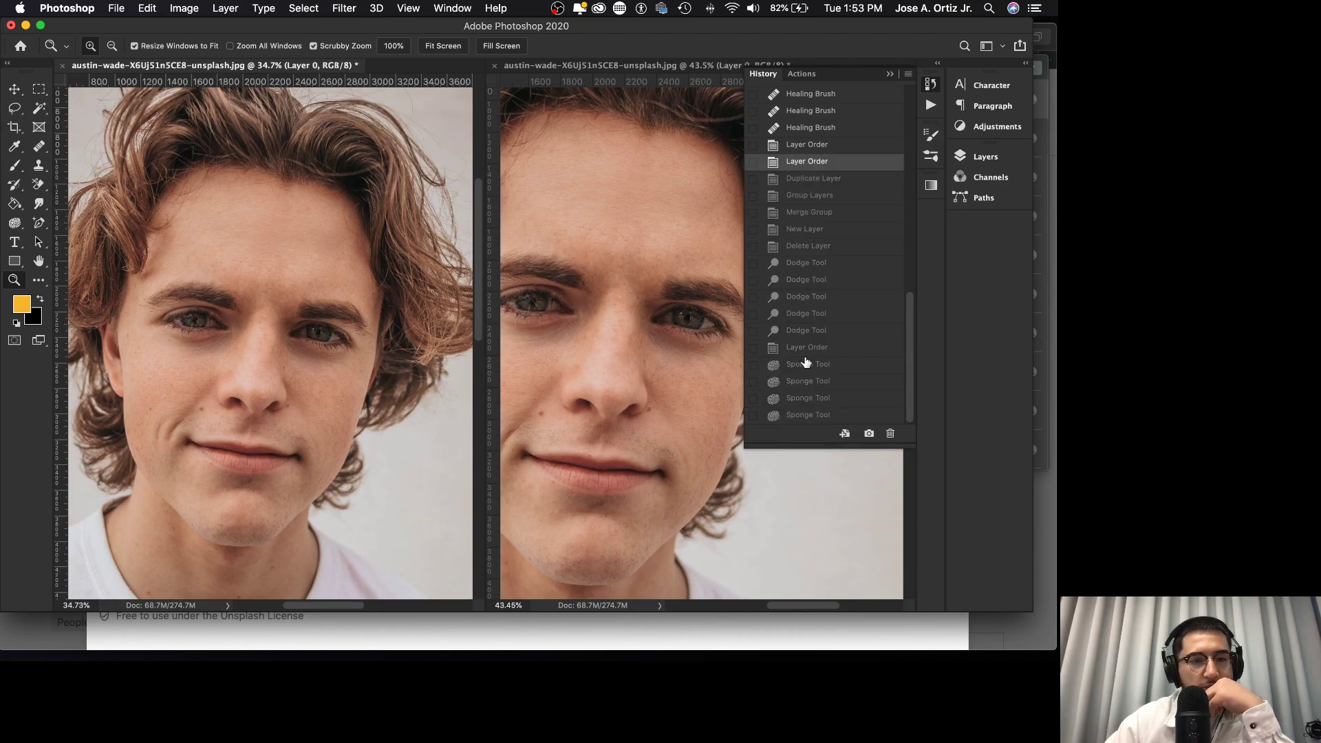
left_click(810, 415)
- Saturate the image-right iris once more with the Sponge tool at 10% flow
left_click_drag(308, 335, 355, 333)
left_click(14, 225)
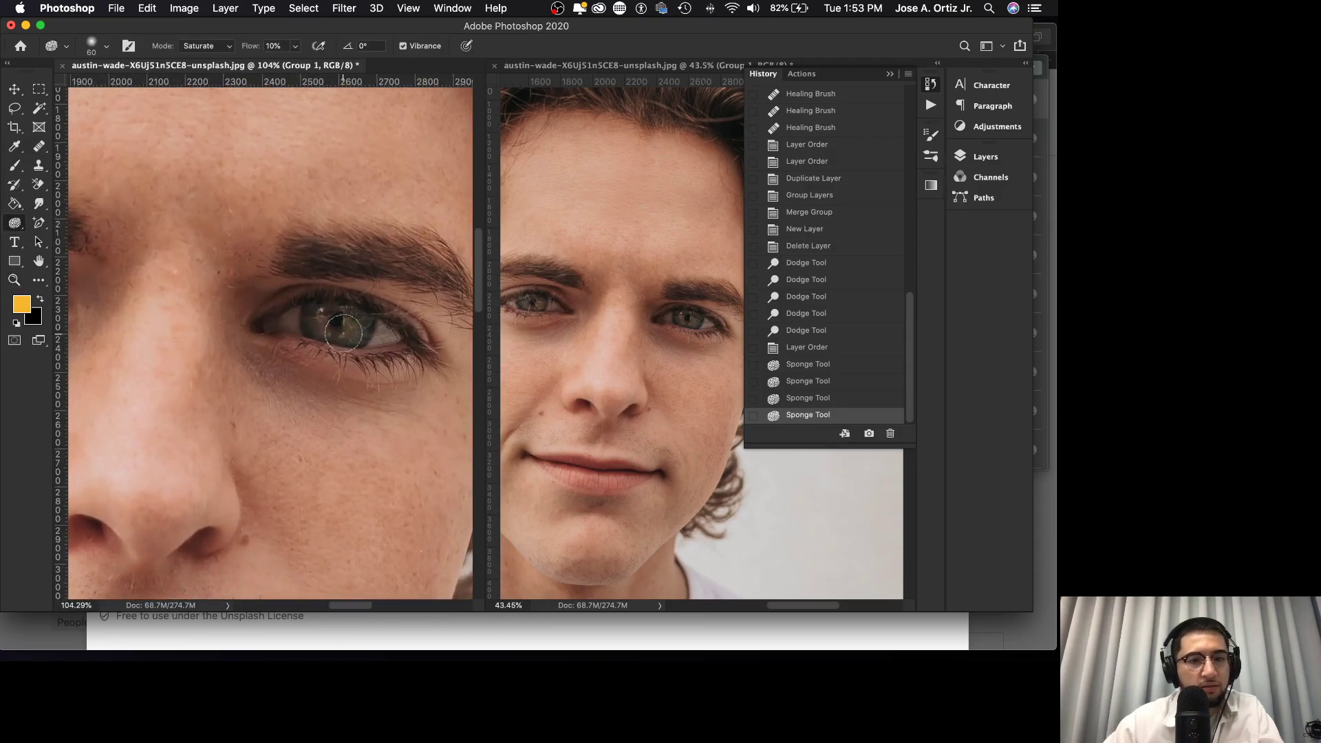
mouse_move(328, 342)
left_mouse_down()
mouse_move(367, 339)
mouse_move(342, 319)
mouse_move(345, 346)
mouse_move(349, 319)
mouse_move(331, 343)
mouse_move(351, 319)
mouse_move(314, 313)
mouse_move(334, 340)
mouse_move(370, 338)
mouse_move(357, 312)
mouse_move(365, 338)
mouse_move(333, 339)
mouse_move(326, 319)
mouse_move(365, 314)
mouse_move(318, 354)
mouse_move(347, 342)
mouse_move(265, 371)
mouse_move(289, 357)
left_mouse_up()
- Compare the eyes at full-face view against the Layer Order and last Dodge Tool history states, and return to the latest Sponge Tool state
key("z")
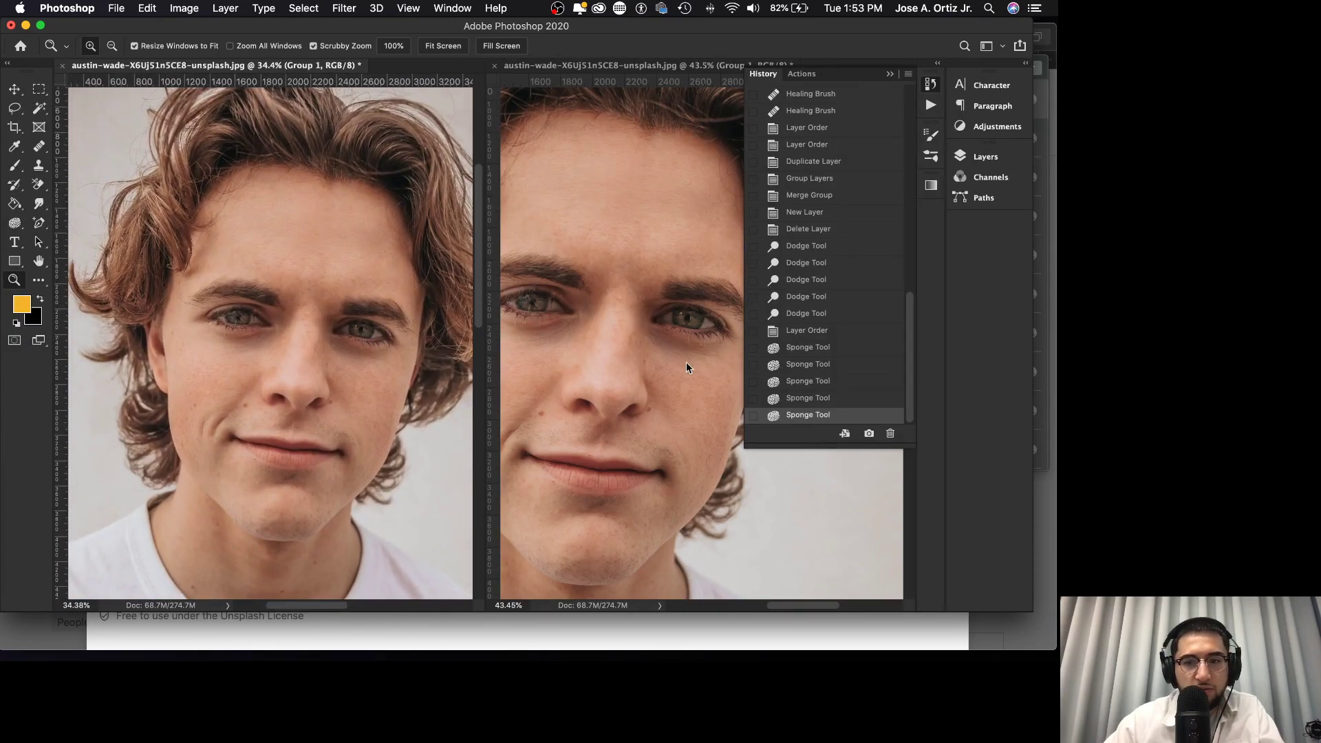
left_click(808, 332)
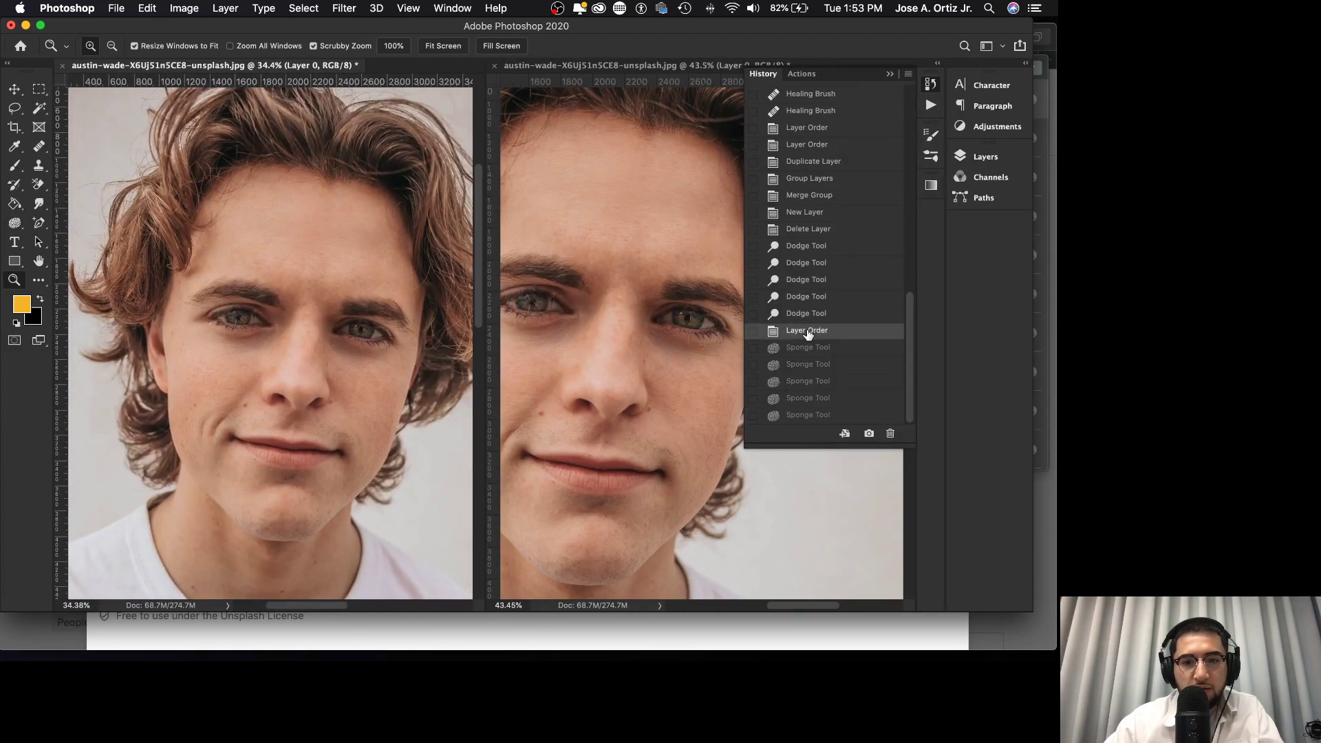
left_click(819, 417)
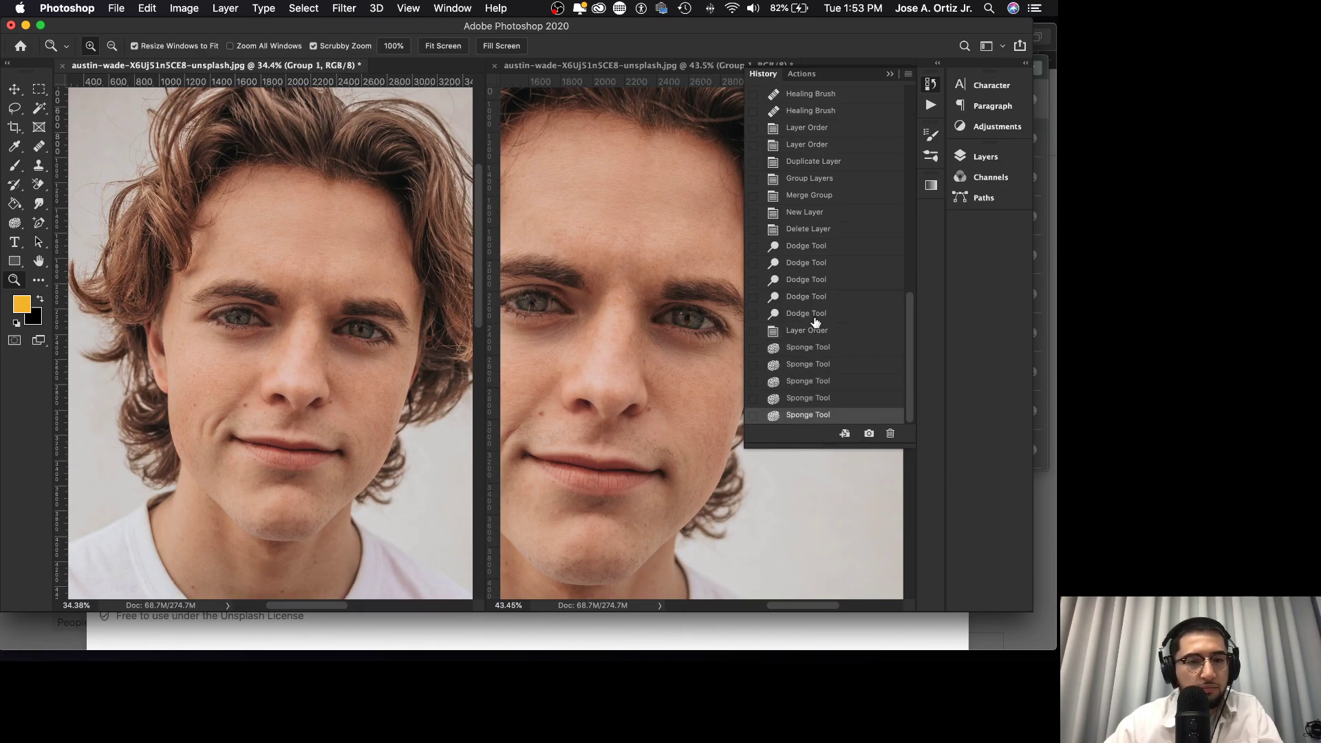
left_click(815, 317)
left_click(803, 416)
- Saturate the image-left iris again with the Sponge tool to match the other eye
left_click_drag(365, 337, 422, 324)
left_click_drag(141, 298, 150, 298)
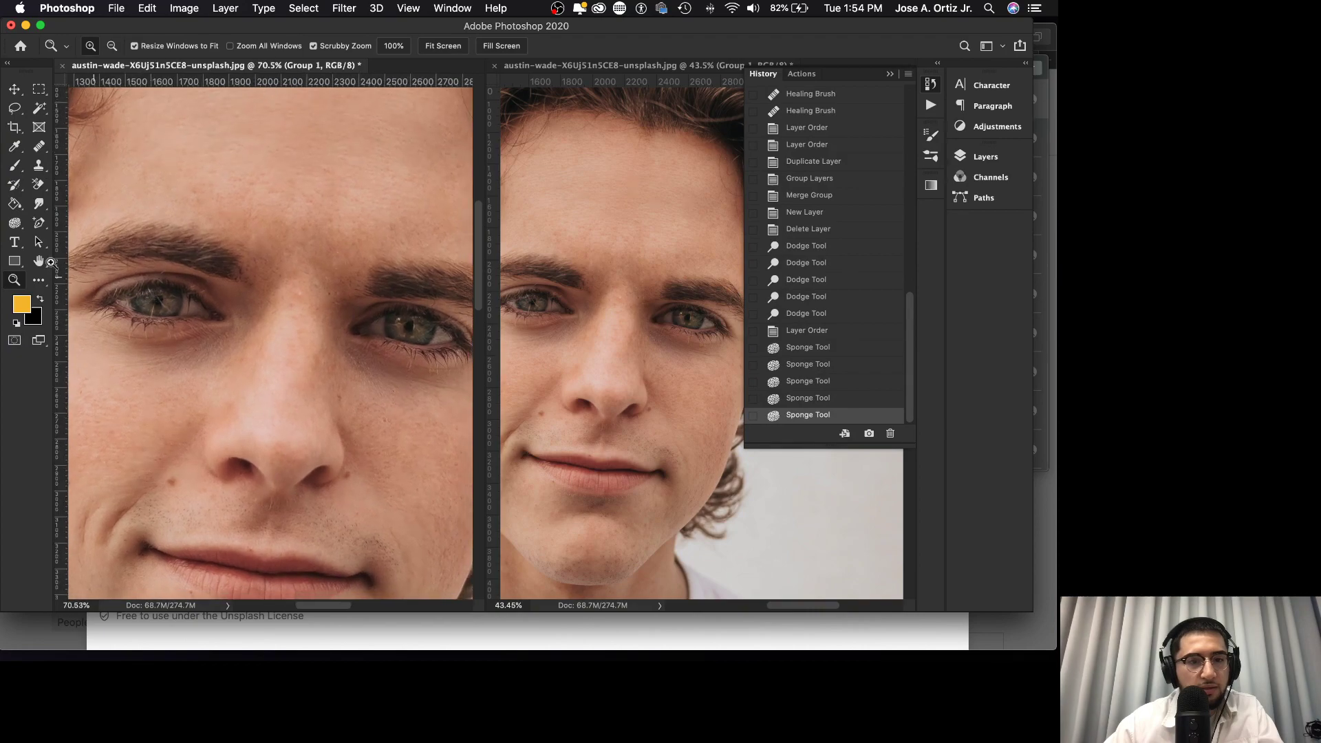
left_click(14, 223)
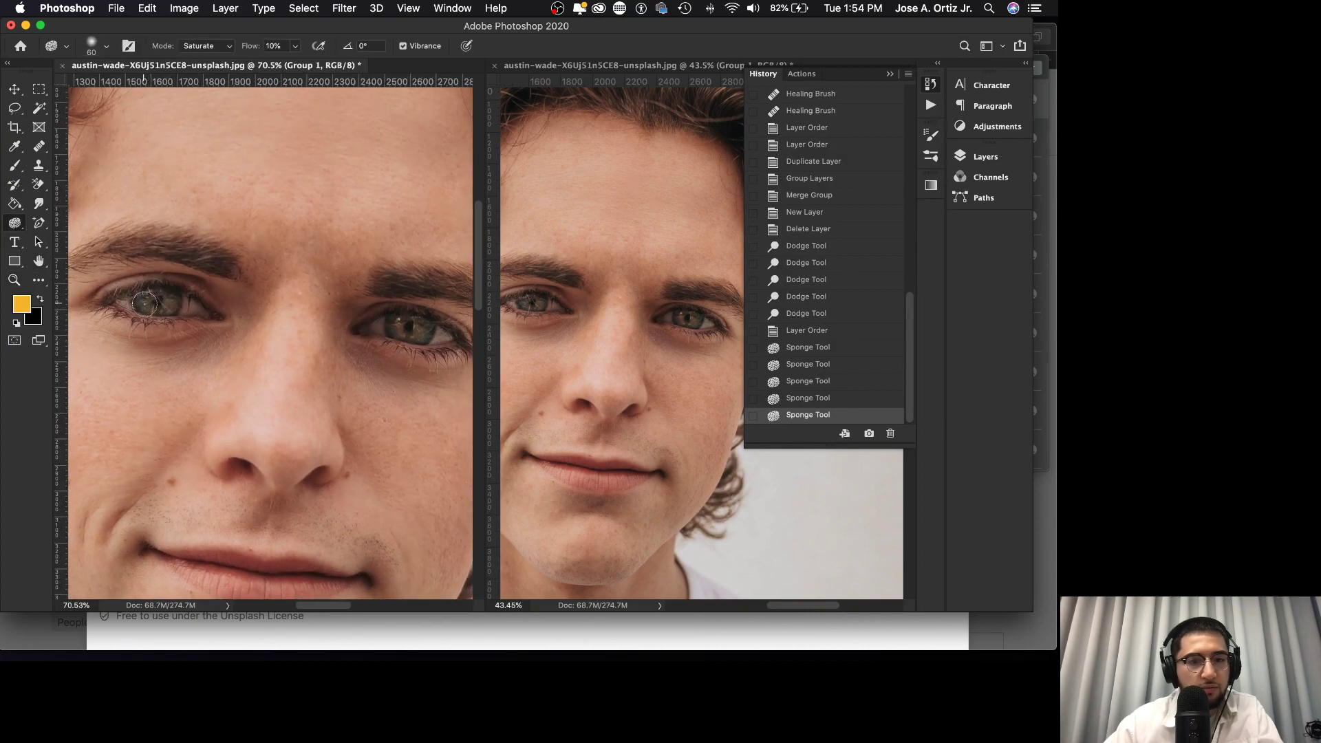
mouse_move(142, 293)
left_mouse_down()
mouse_move(173, 303)
mouse_move(141, 294)
mouse_move(157, 307)
left_mouse_up()
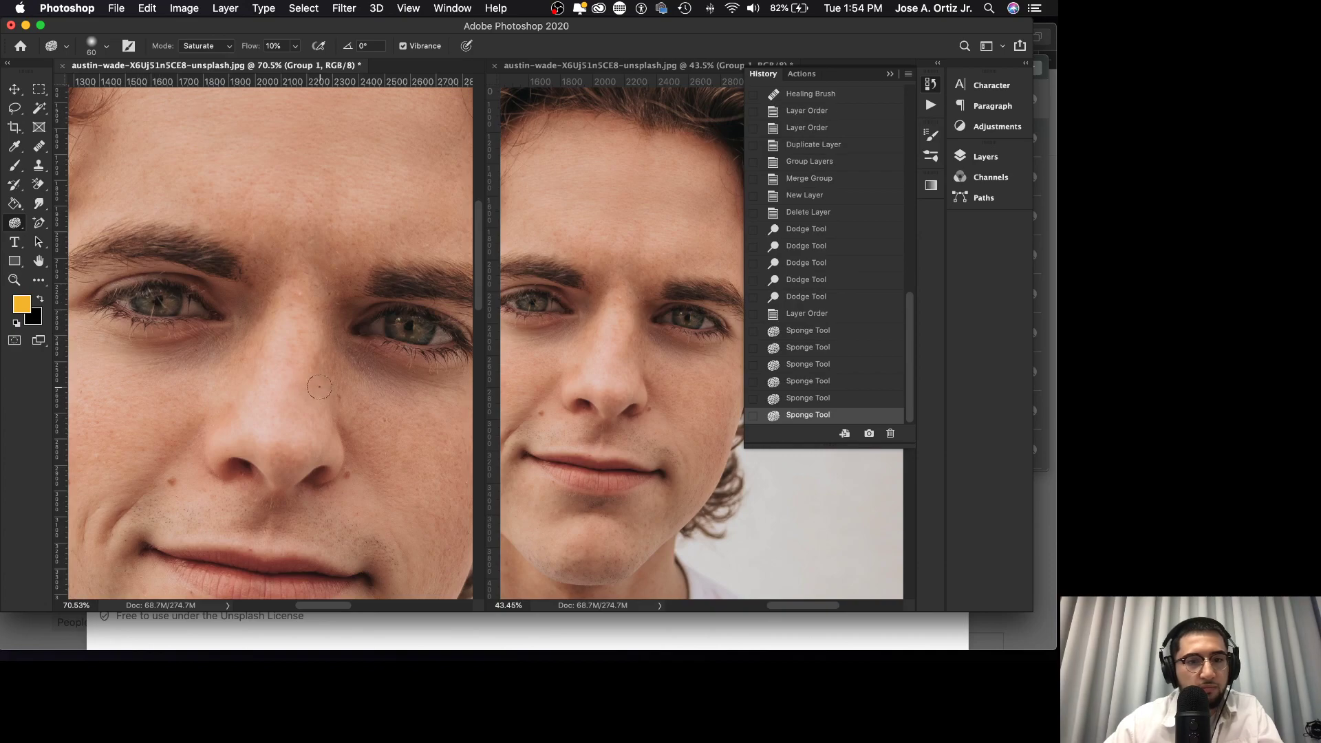
- Examine the saturated eyes within the whole face and at a closer face framing
key("z")
left_click_drag(340, 389, 276, 391)
left_click_drag(232, 348, 238, 391)
scroll(347, 405, "right", 3)
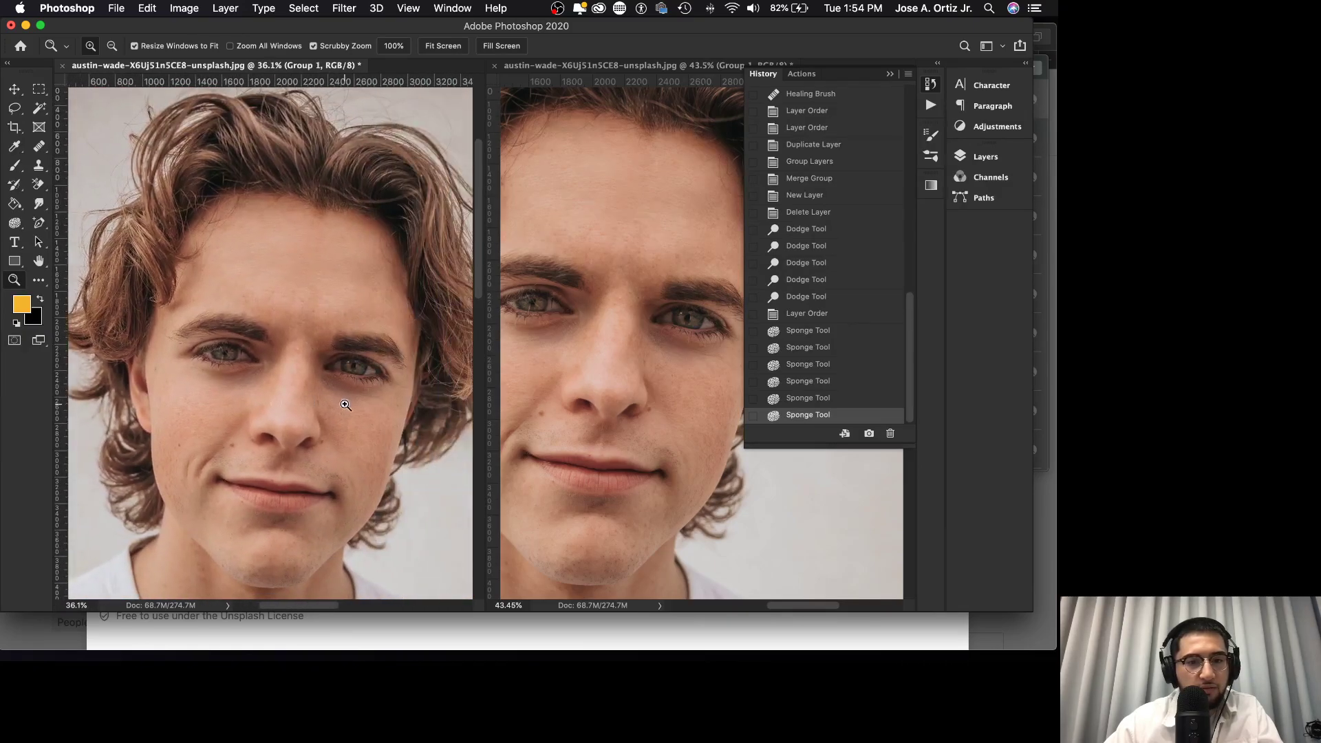
scroll(326, 428, "down", 3)
scroll(326, 428, "right", 2)
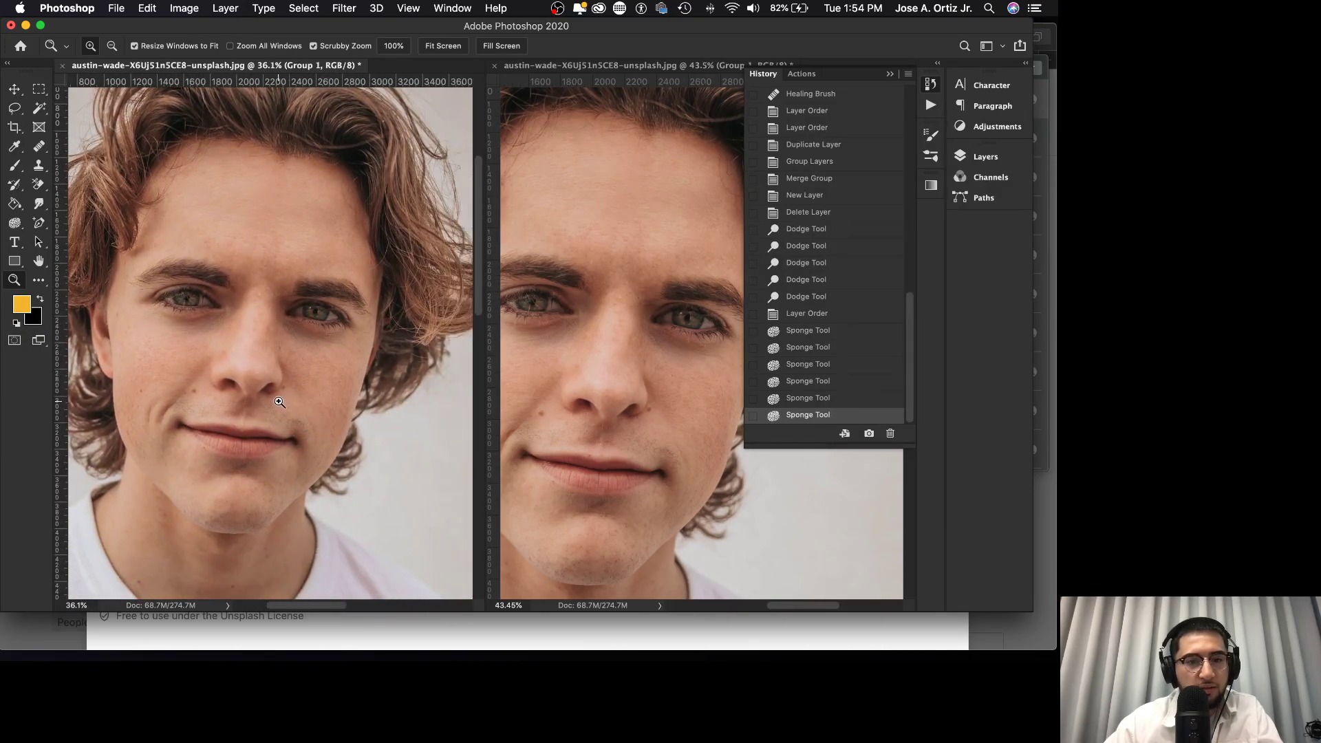
scroll(290, 401, "up", 2)
scroll(235, 313, "down", 1)
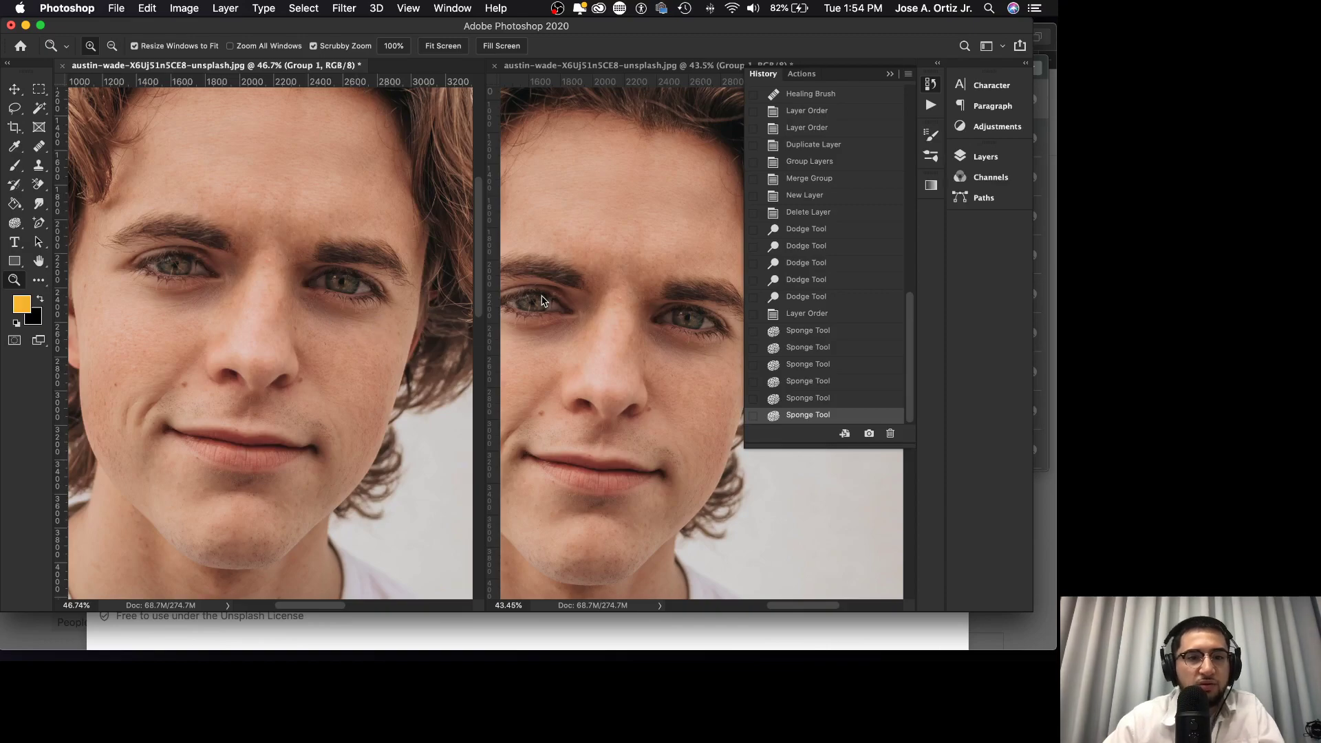
- Compare the eyes with and without the Sponge Tool strokes through the history states, at close framing and across the whole portrait
left_click(826, 319)
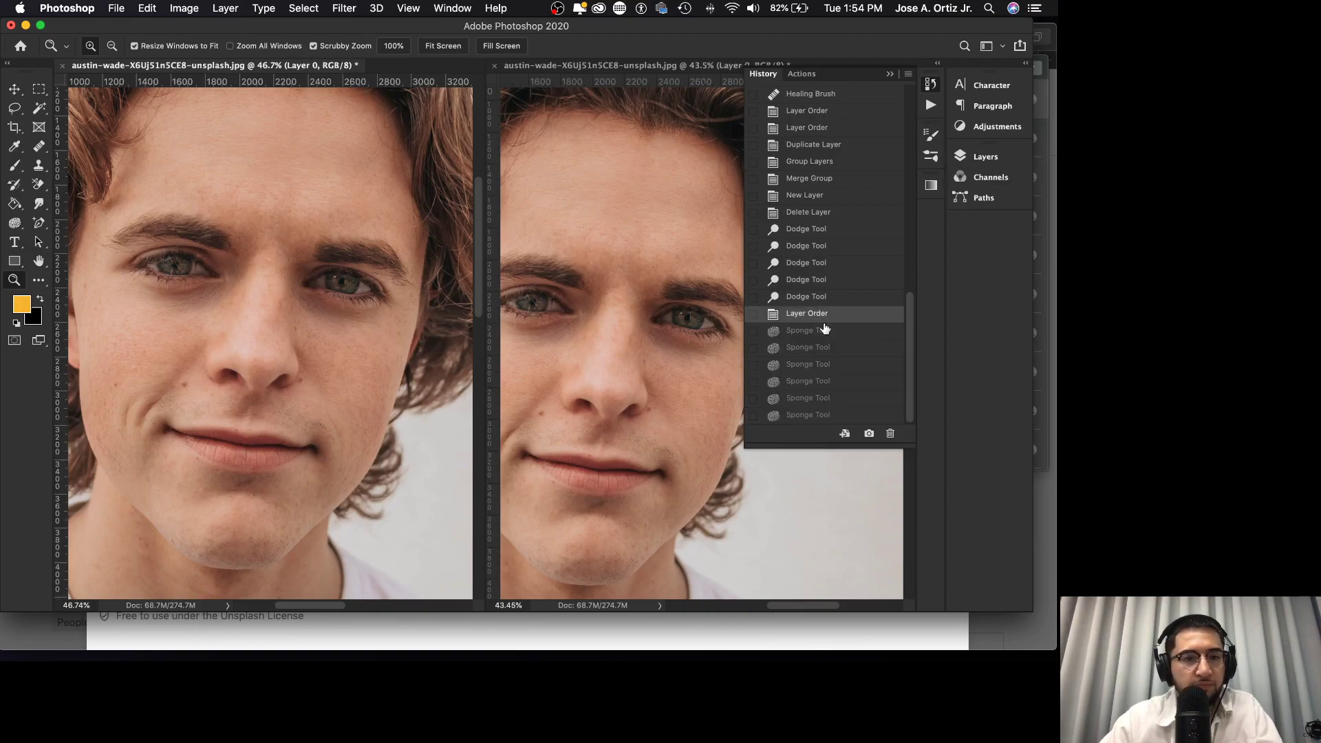
left_click(818, 418)
left_click_drag(341, 349, 279, 350)
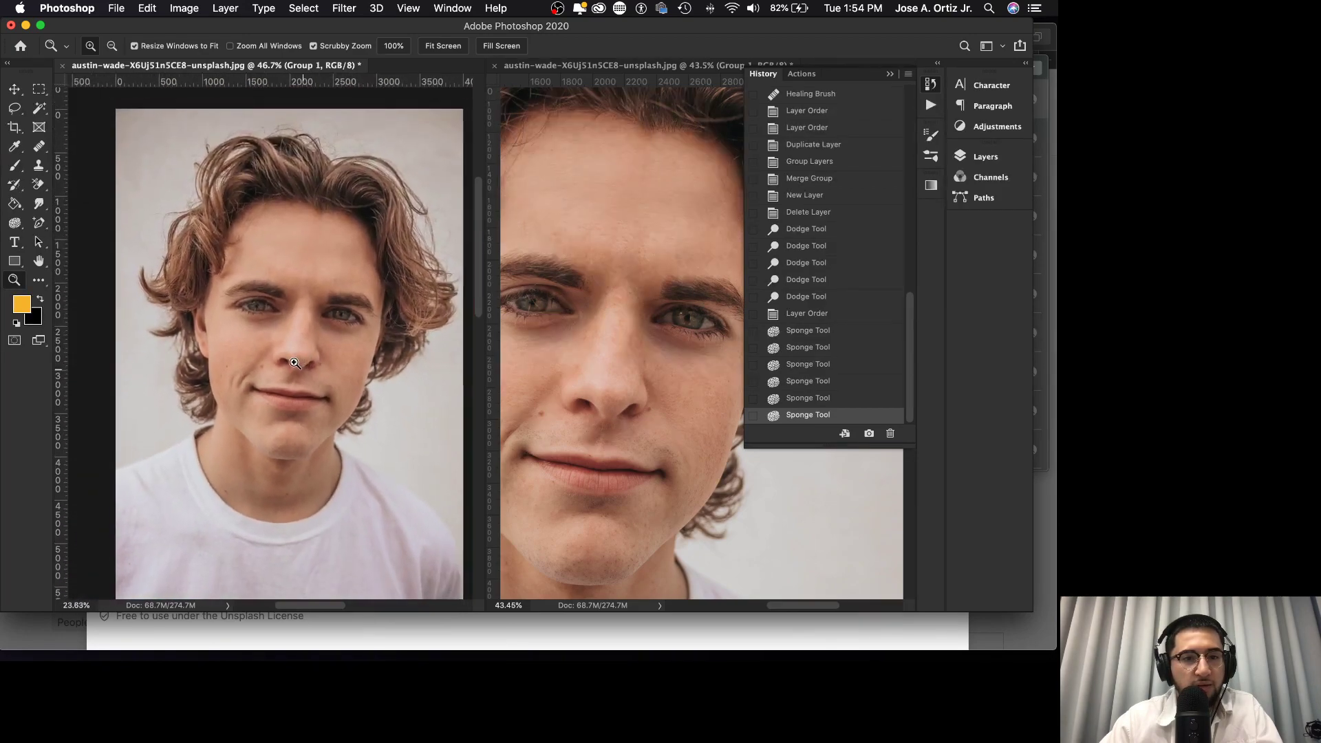
left_click(804, 313)
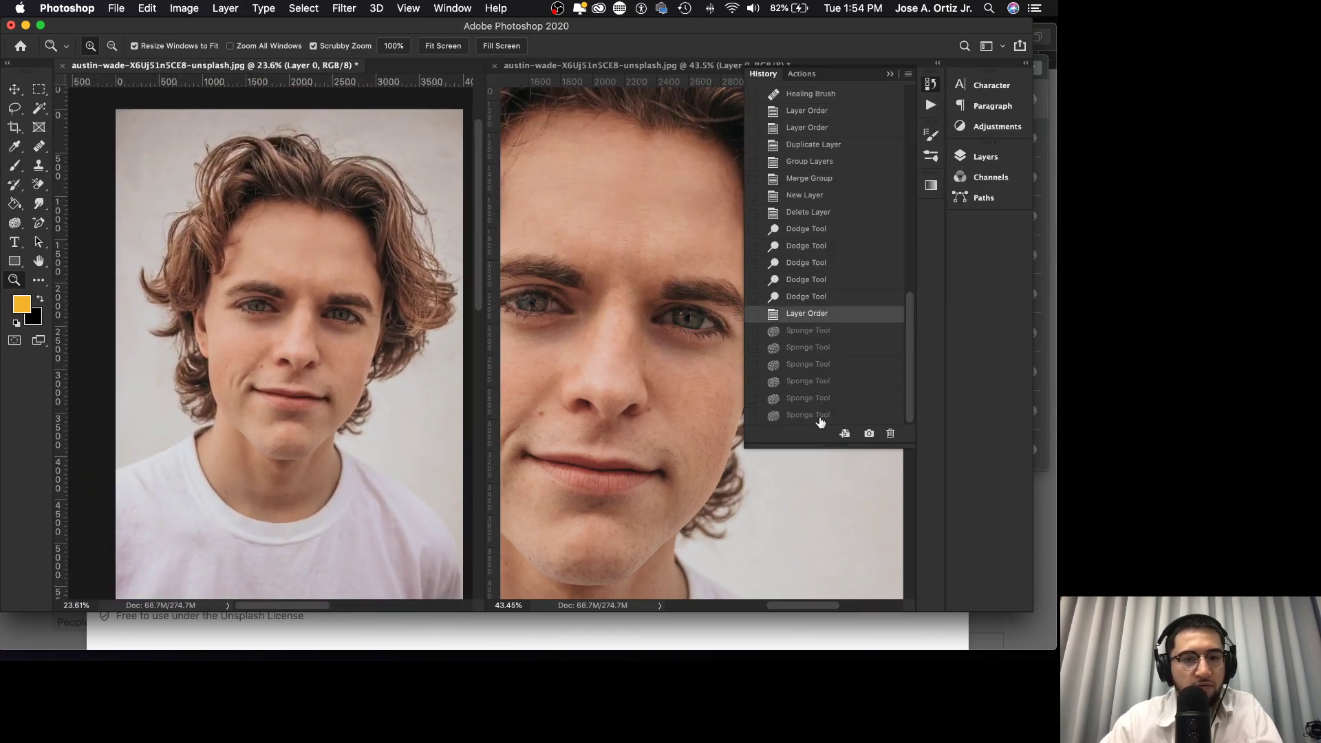
left_click(825, 417)
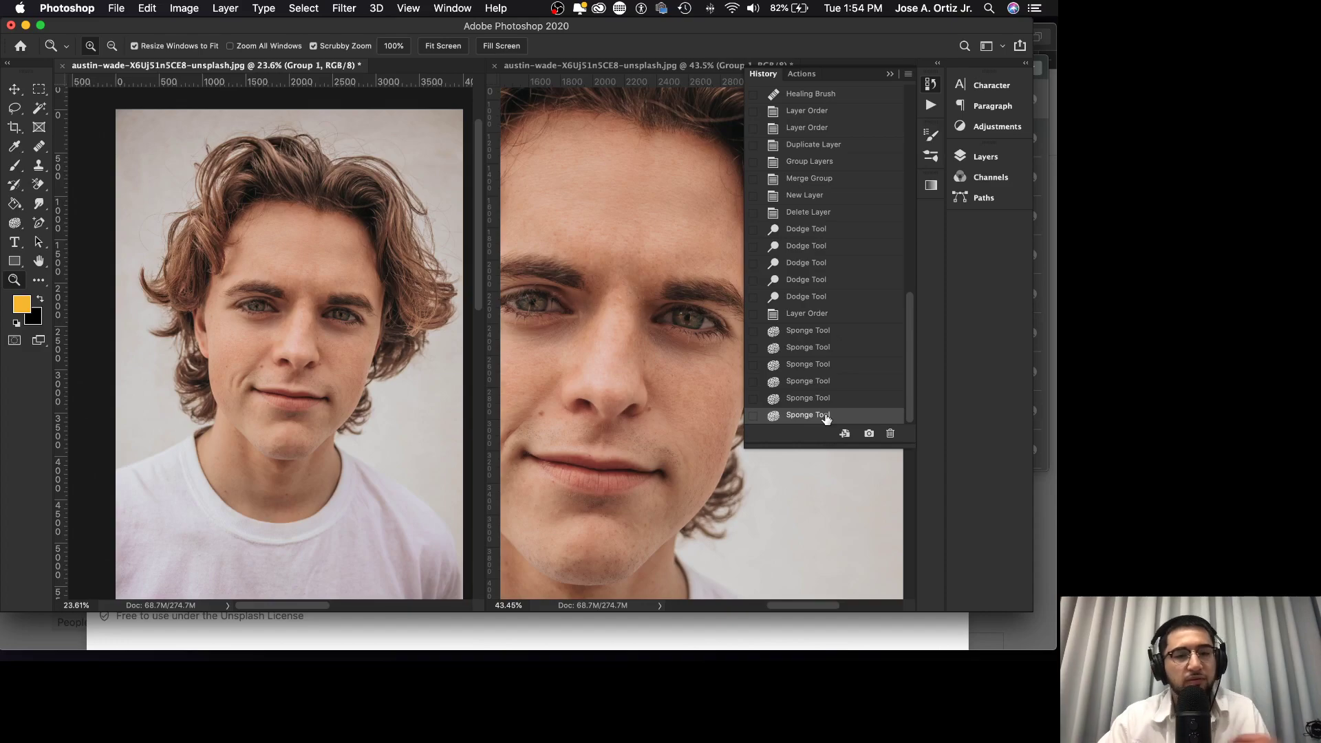
left_click_drag(333, 330, 394, 328)
left_click_drag(316, 295, 309, 330)
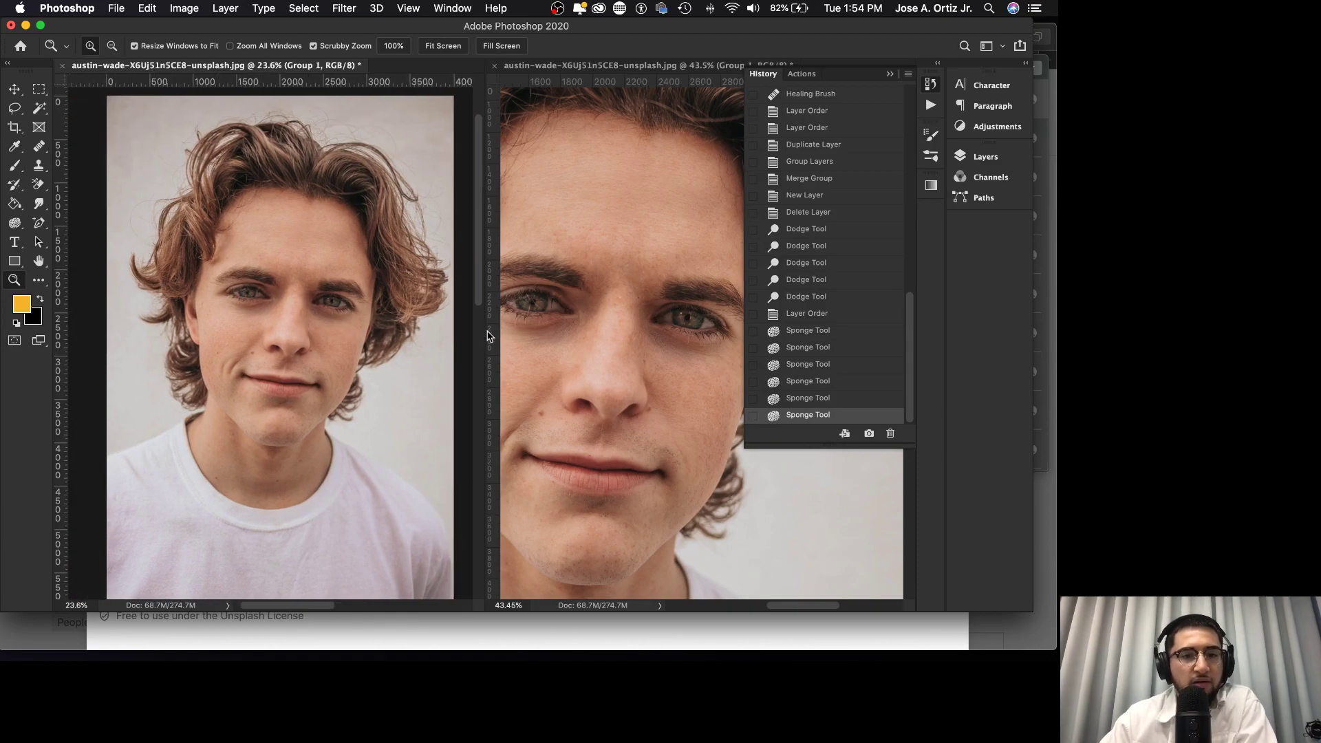
- Compare the portrait at the earlier Layer Order and Duplicate Layer history states, and return to the latest Sponge Tool state
left_click(836, 129)
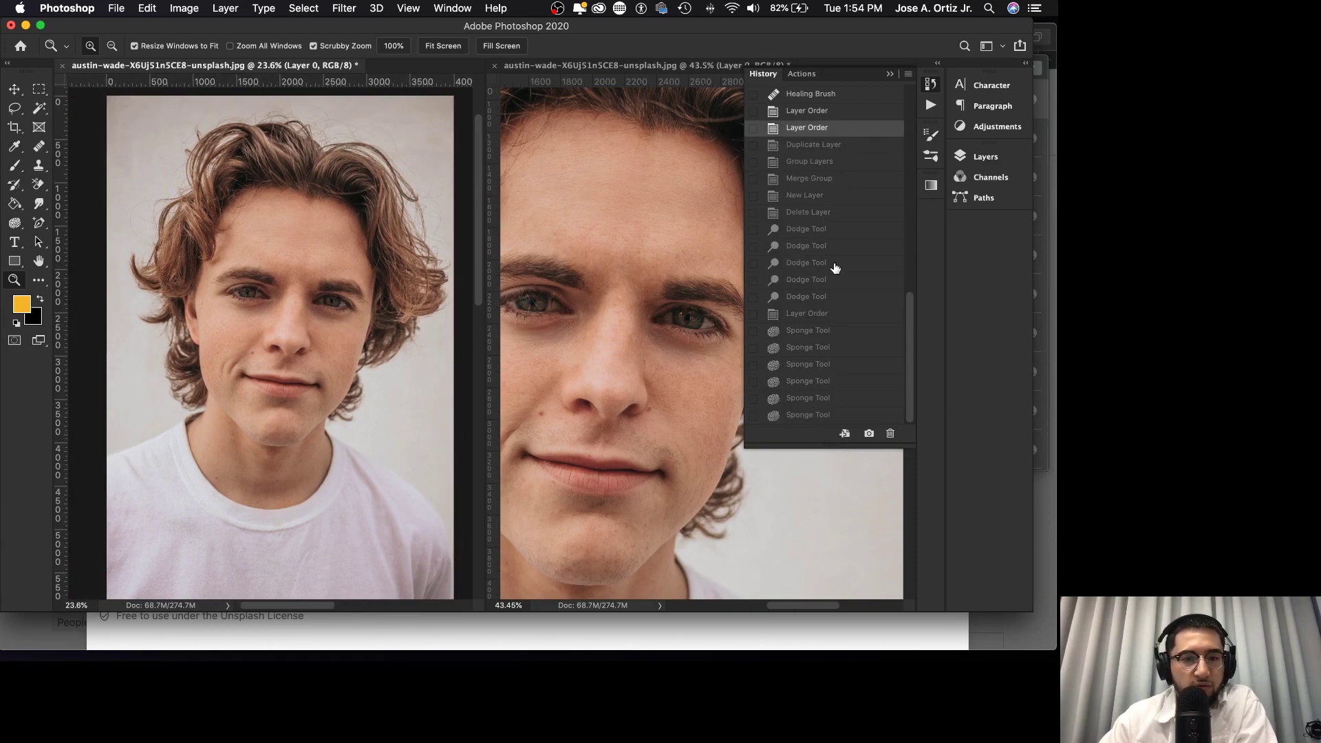
left_click(818, 417)
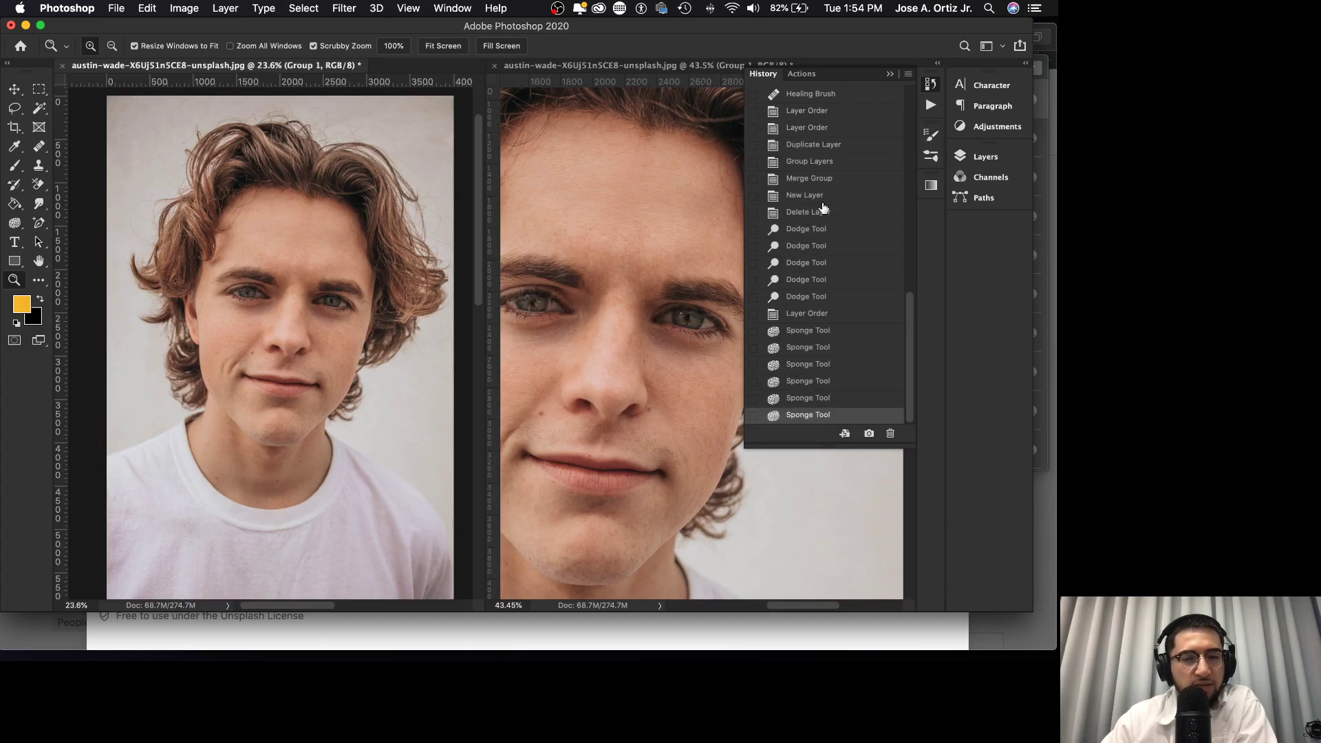
left_click(822, 146)
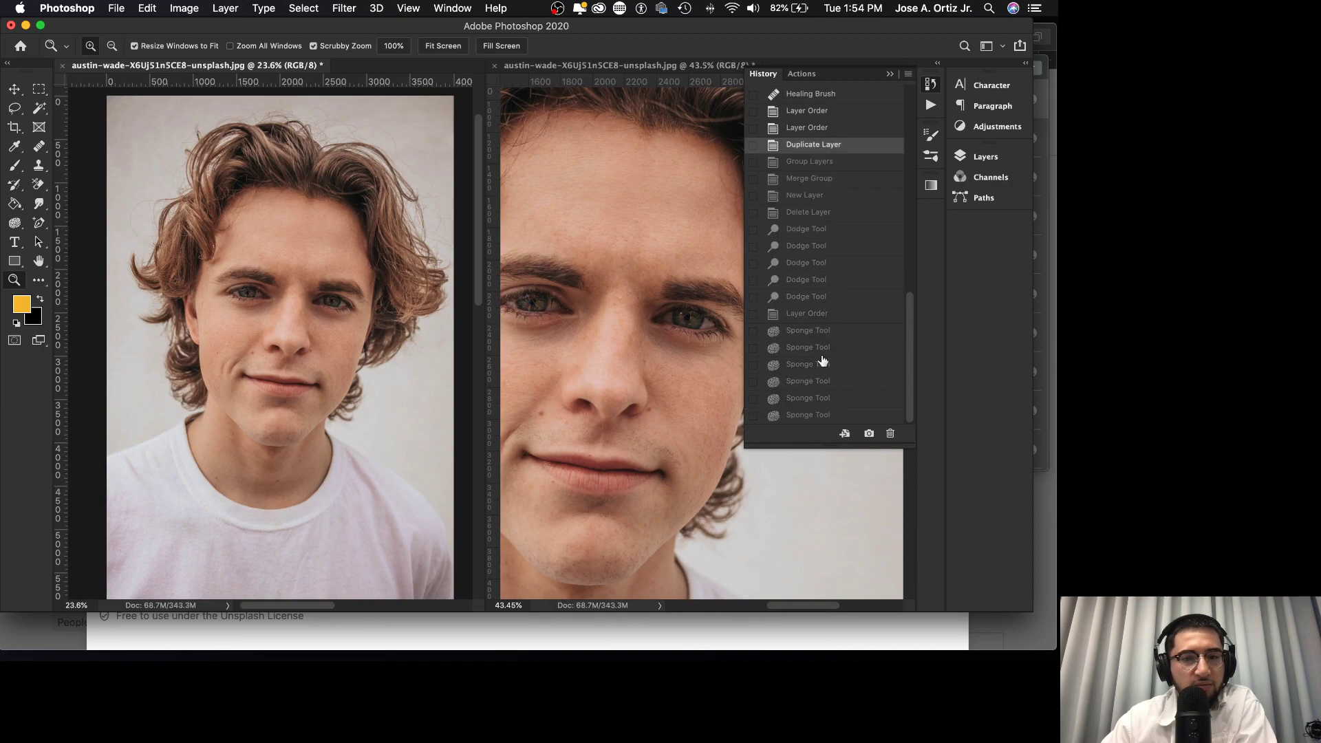
left_click(823, 419)
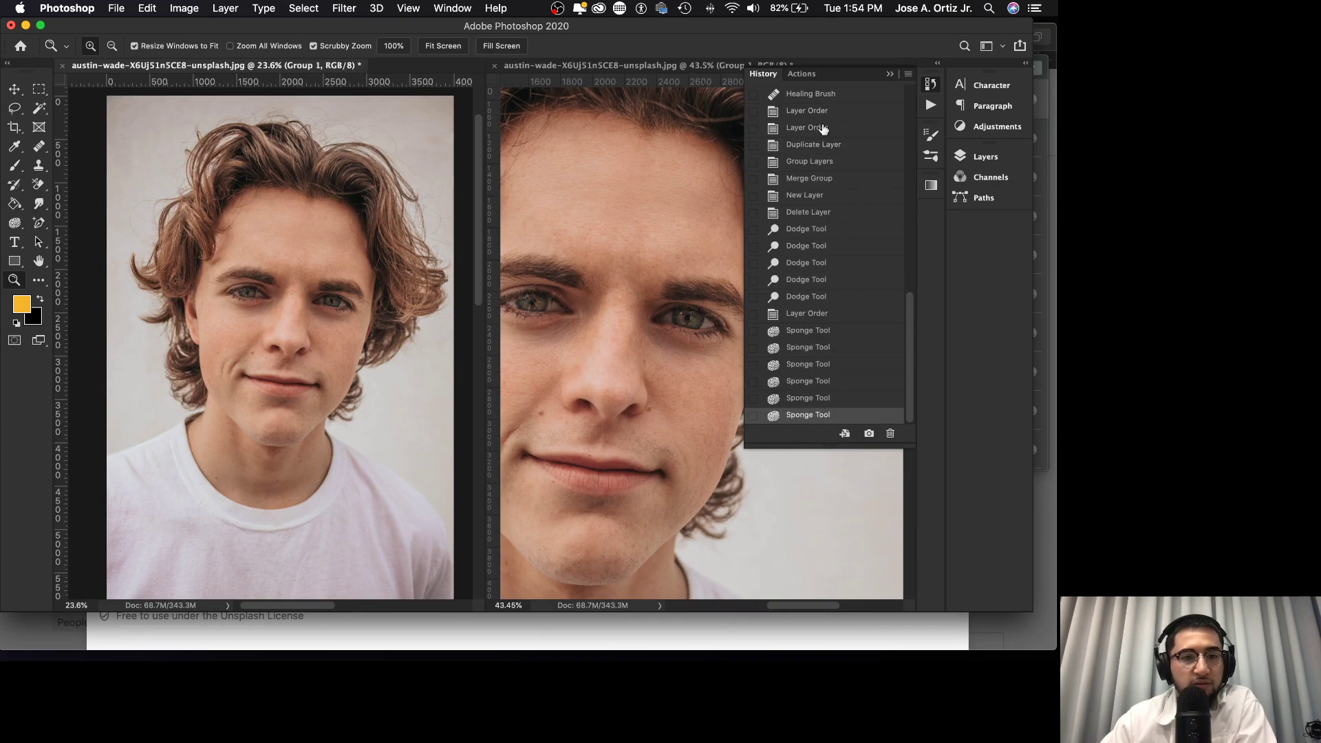
left_click(822, 128)
left_click(821, 417)
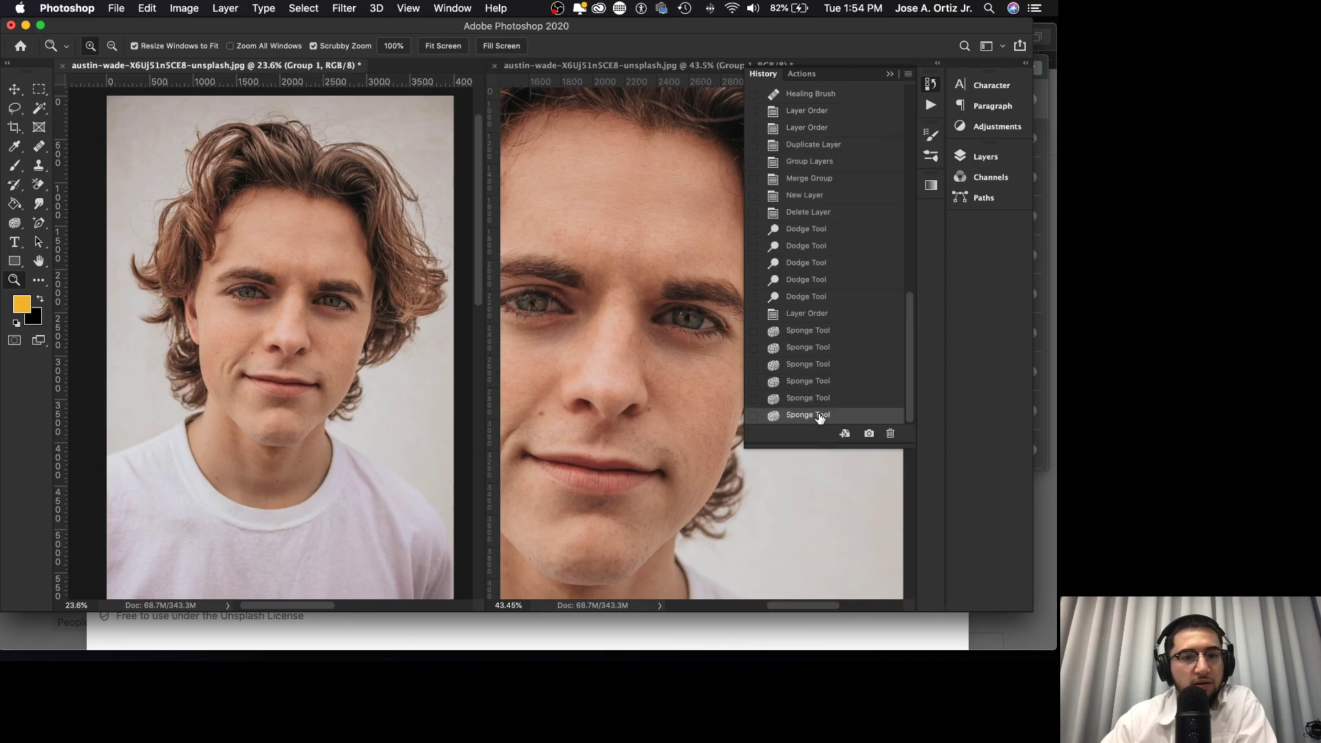
- Compare the original portrait with the retouched one by repeatedly showing and hiding Layer 0, leaving it hidden
left_click(971, 160)
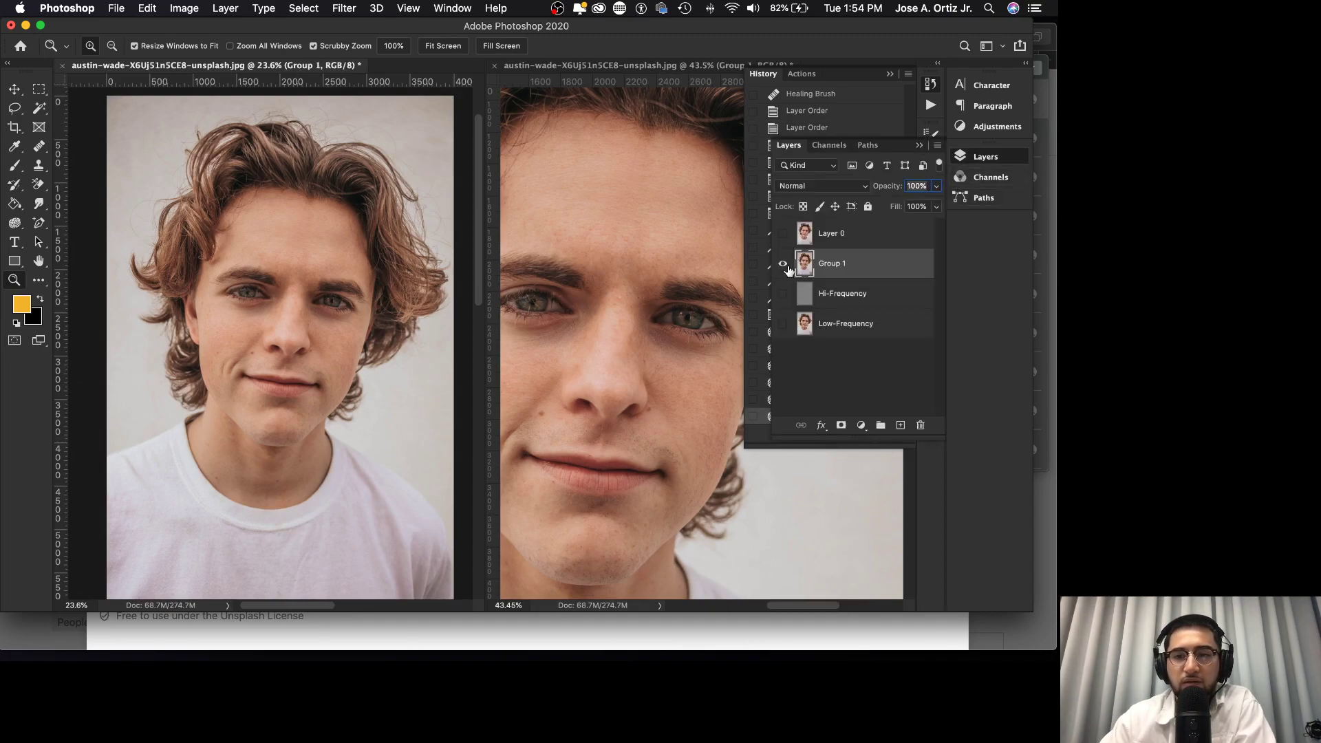
left_click(784, 234)
left_click(784, 235)
left_click(784, 235)
left_click(787, 236)
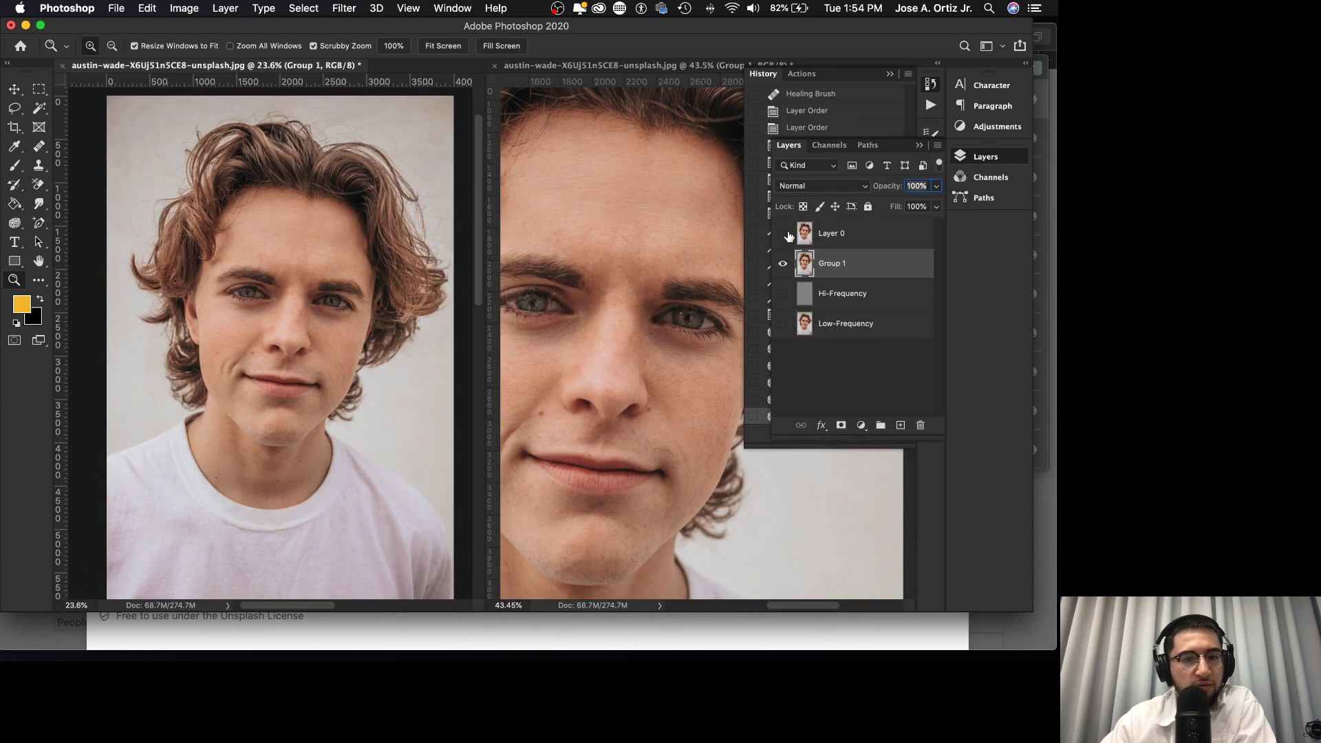
left_click(790, 236)
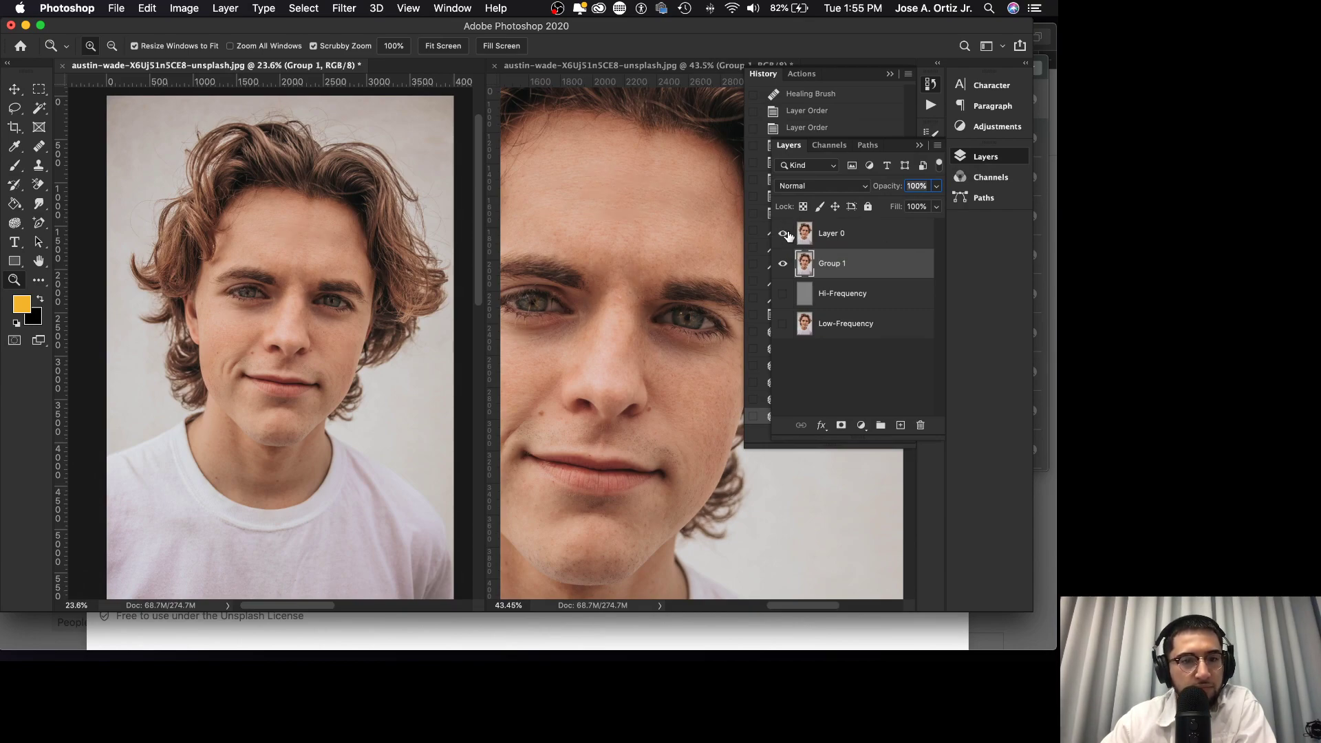
left_click(785, 236)
left_click(785, 237)
left_click(785, 236)
- Examine the retouched skin and eyes up close and within the whole portrait
left_click_drag(266, 301, 352, 314)
left_click_drag(275, 327, 238, 327)
left_click(277, 333)
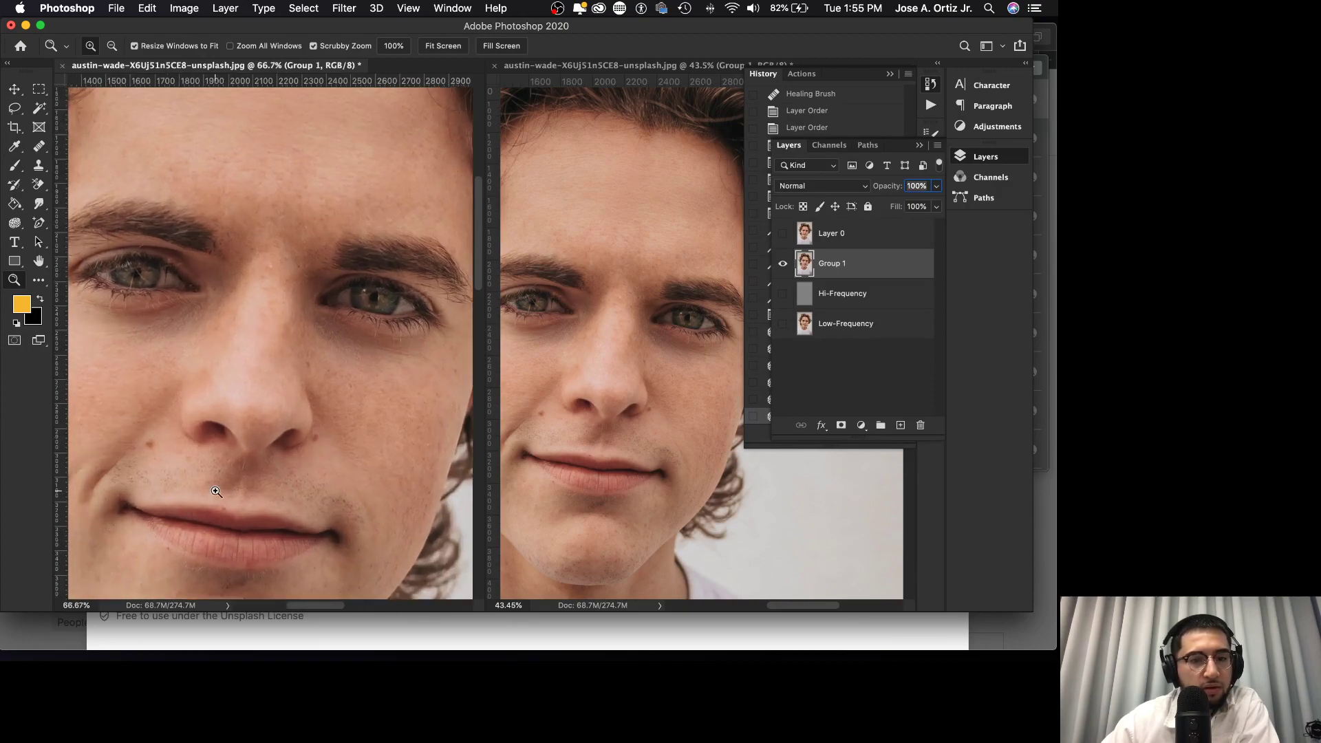
left_click_drag(253, 448, 219, 452)
left_click_drag(311, 400, 305, 399)
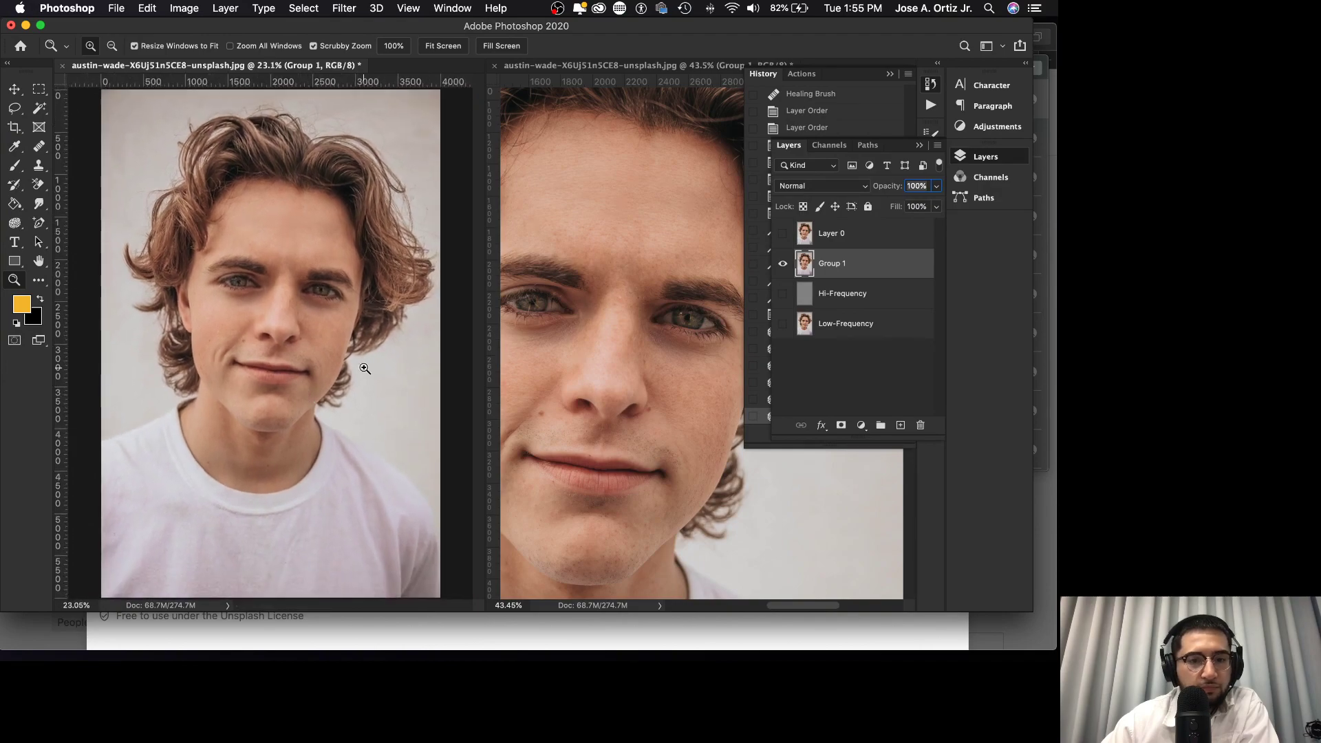
left_click(935, 146)
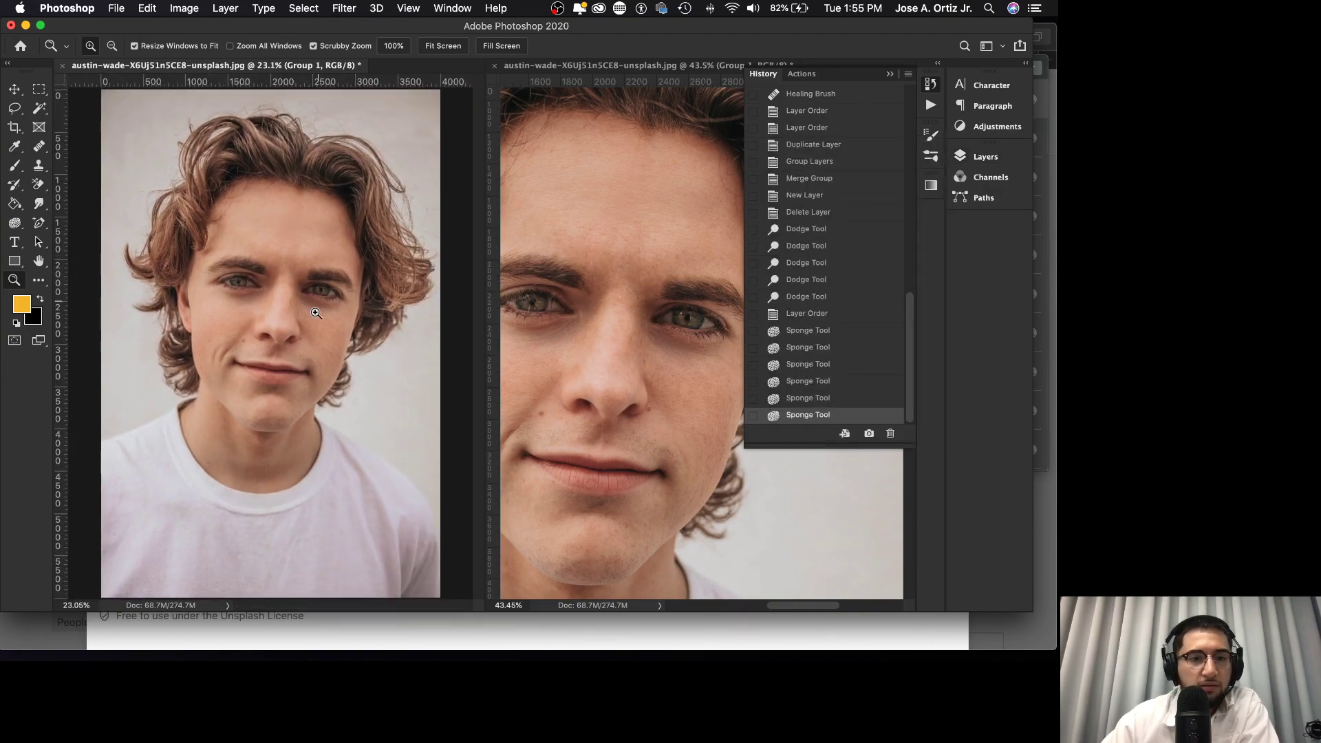
left_click_drag(314, 322, 316, 321)
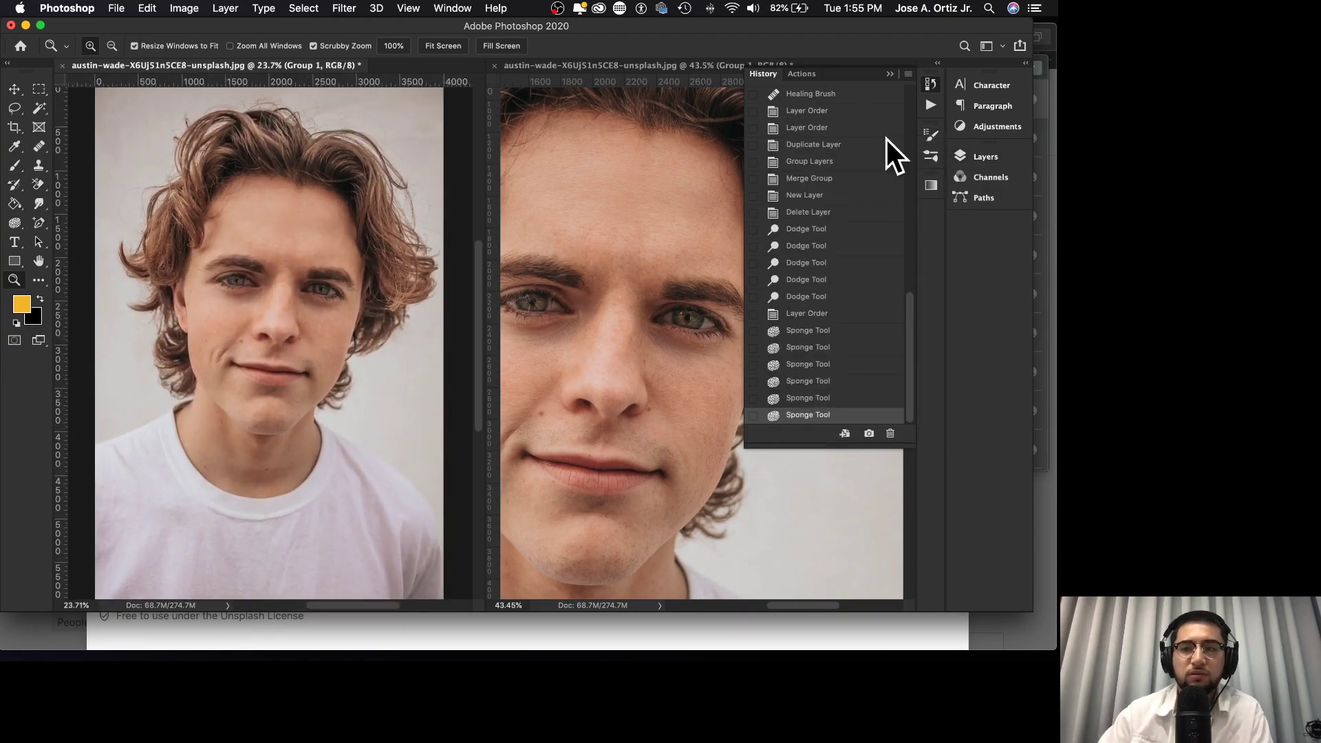
- Add a Curves adjustment layer above Group 1 and raise the RGB highlights with a point at input 205, output 213
left_click(982, 158)
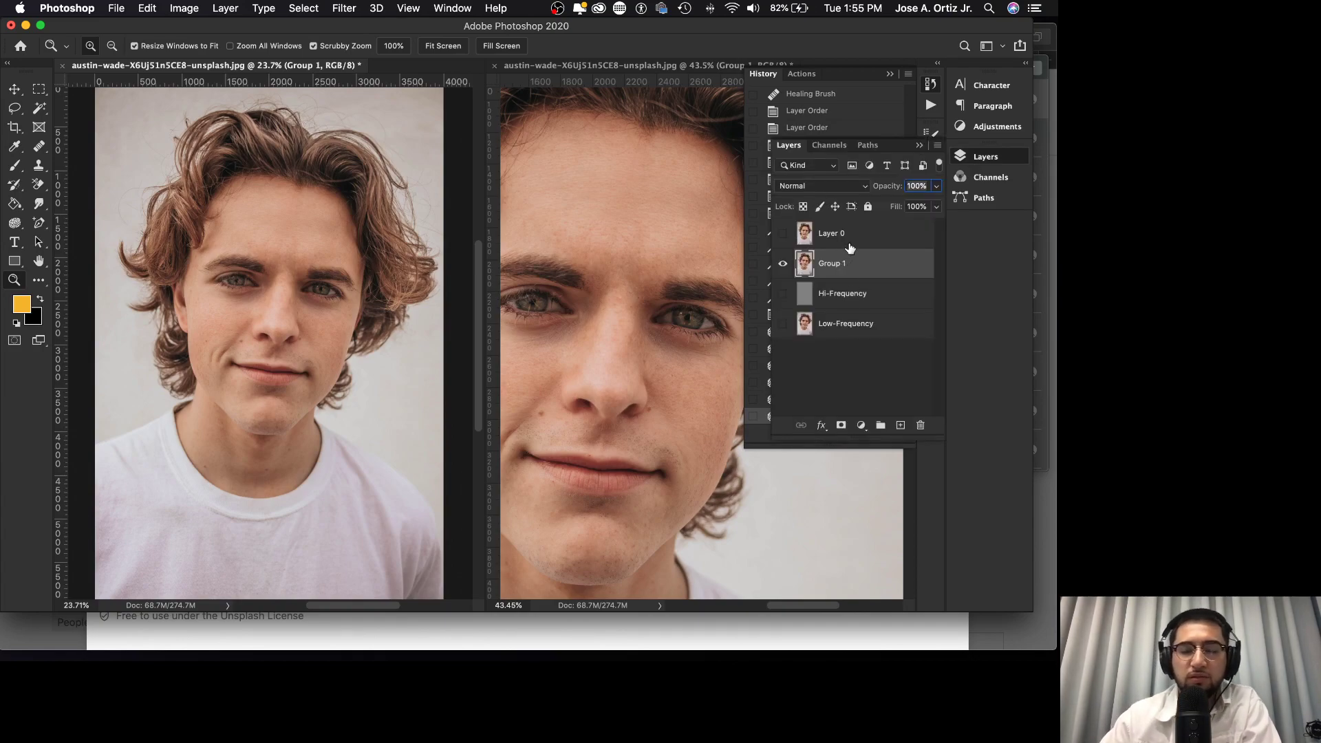
left_click(861, 425)
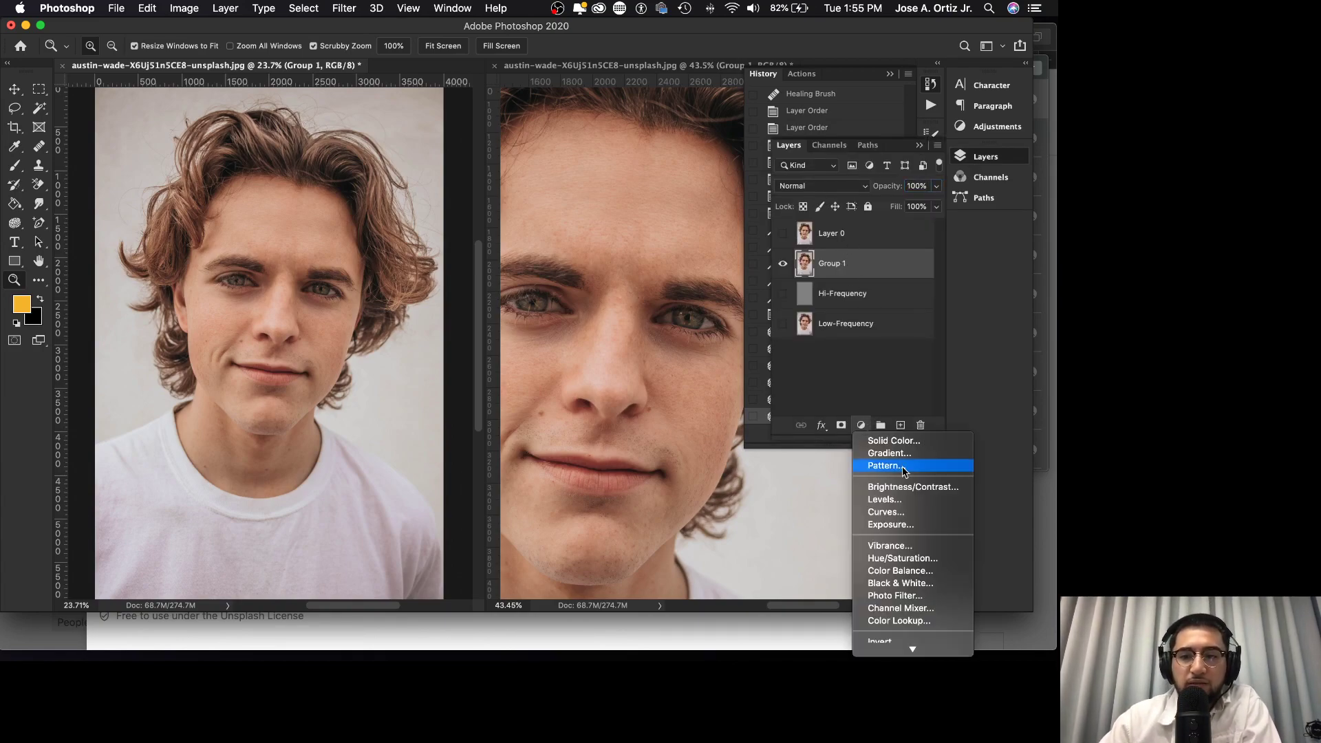
left_click(907, 512)
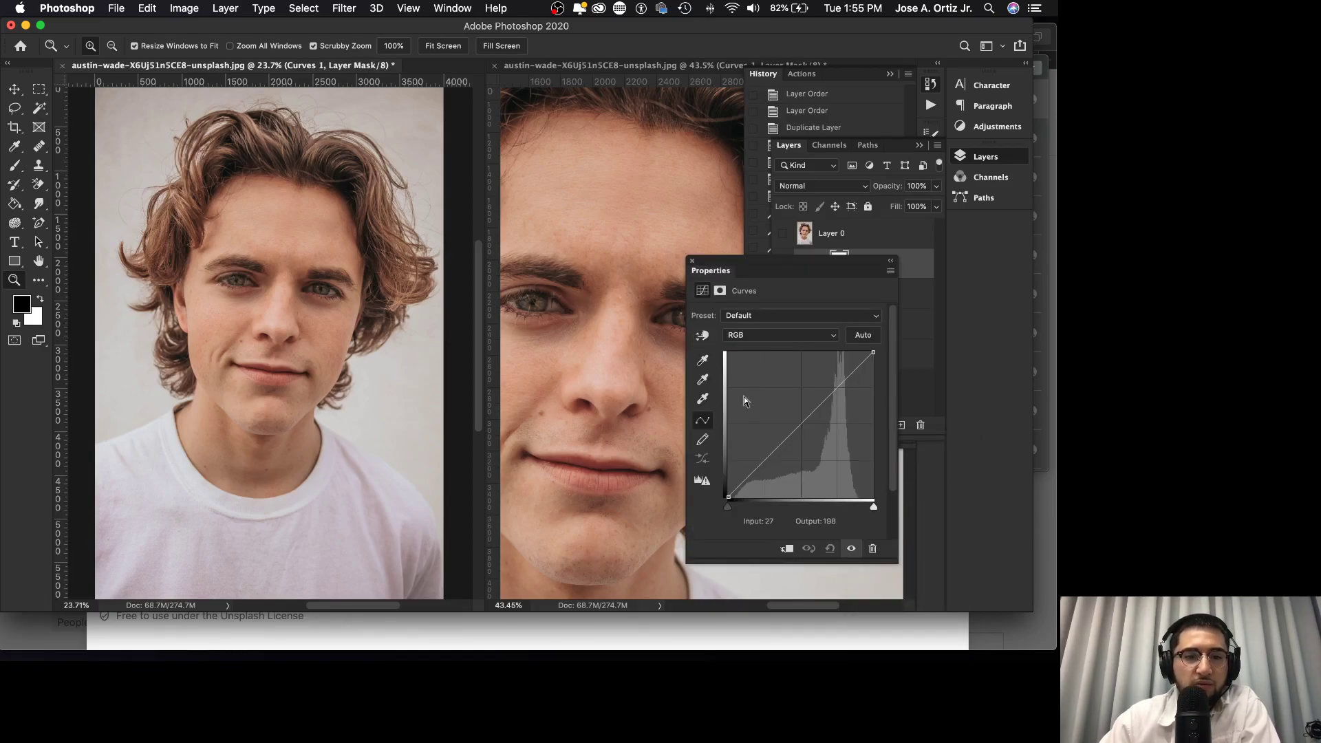
scroll(324, 389, "down", 3)
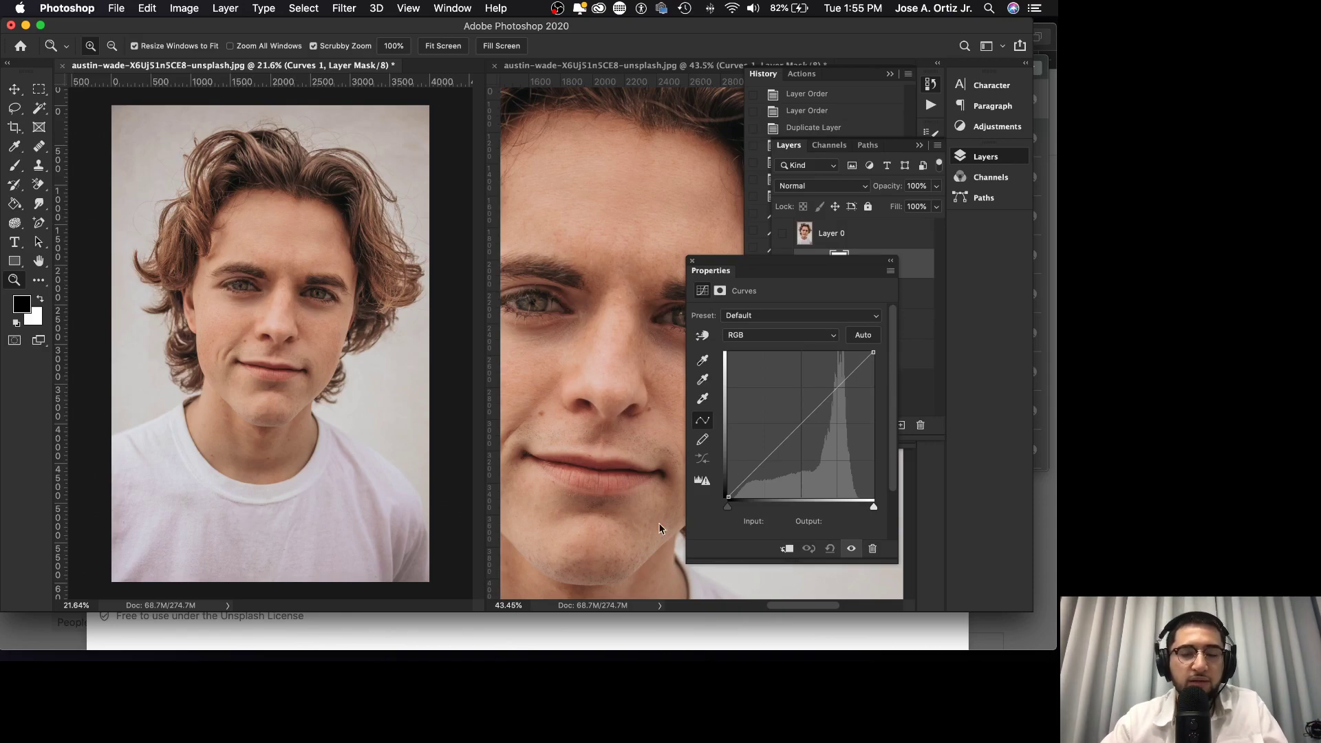
left_click(845, 380)
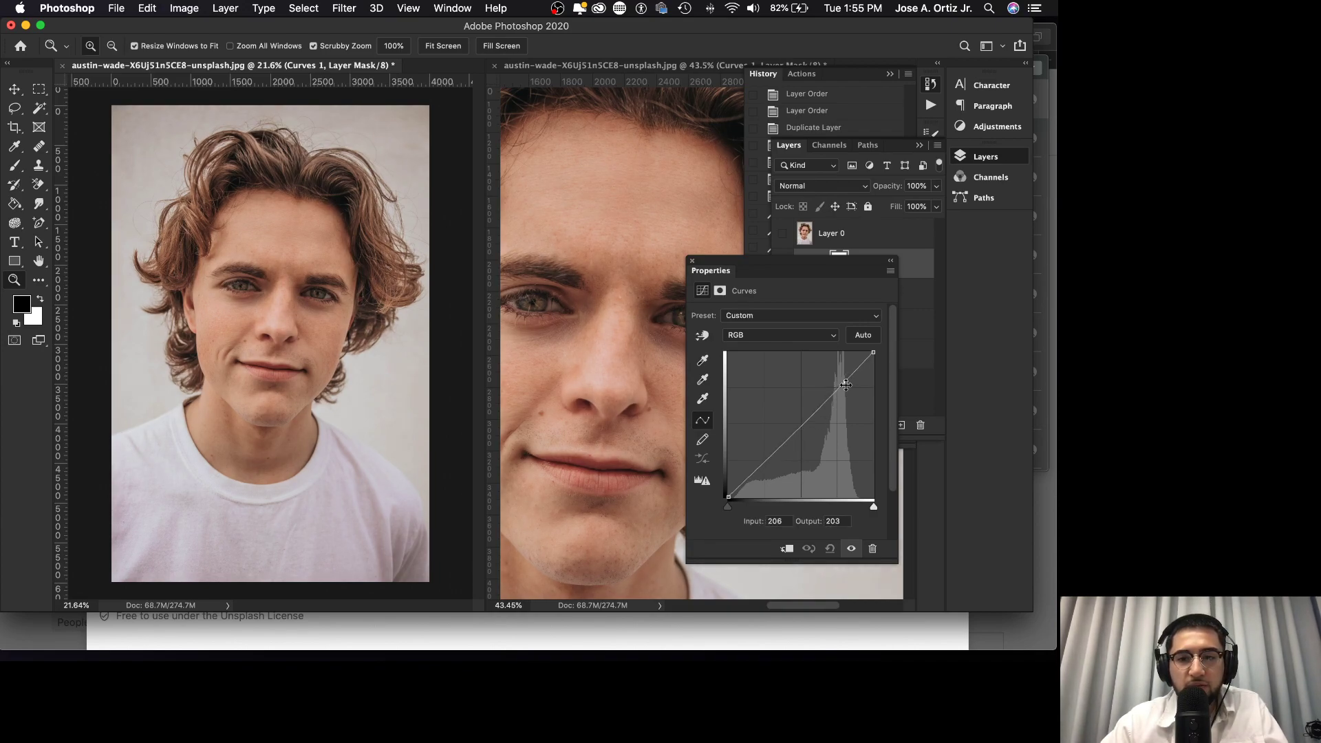
left_click_drag(846, 383, 844, 377)
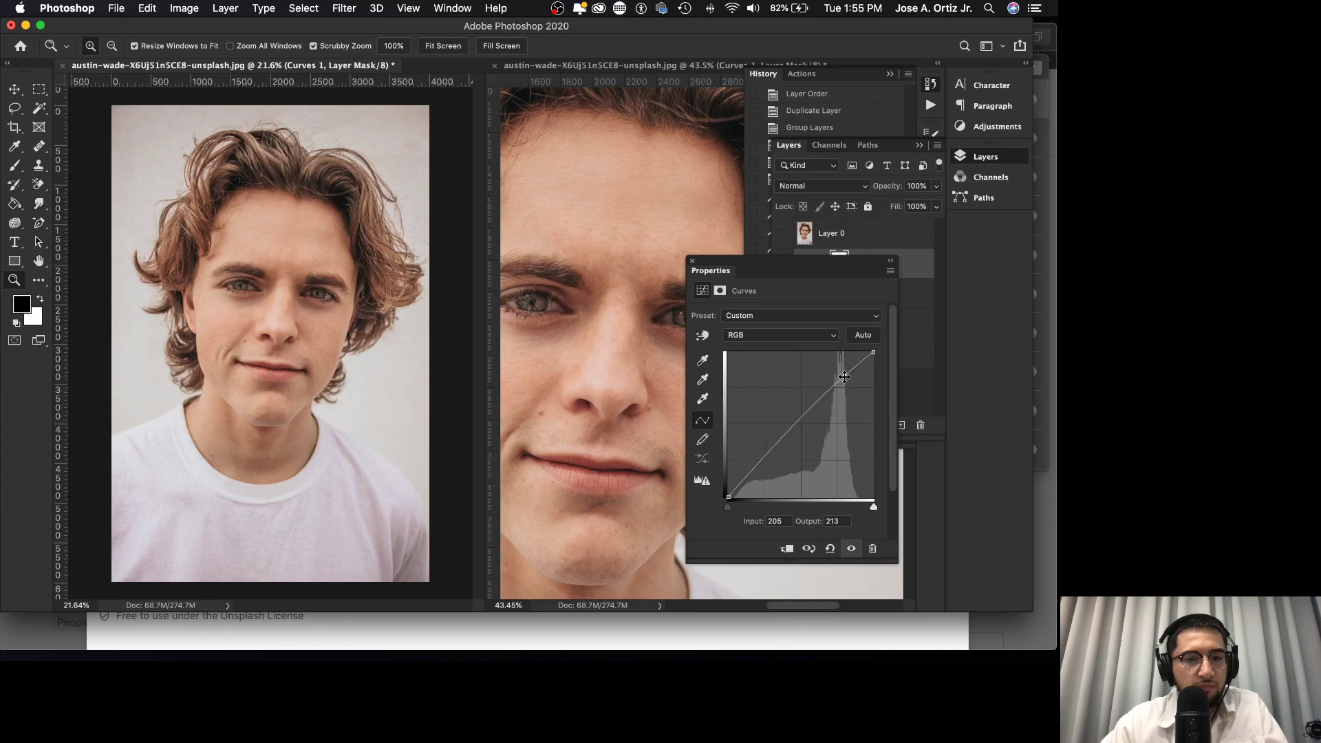
- Add a second point to the RGB curve, try it in the shadows, and settle it in the midtones at input 134, output 135
left_click(748, 476)
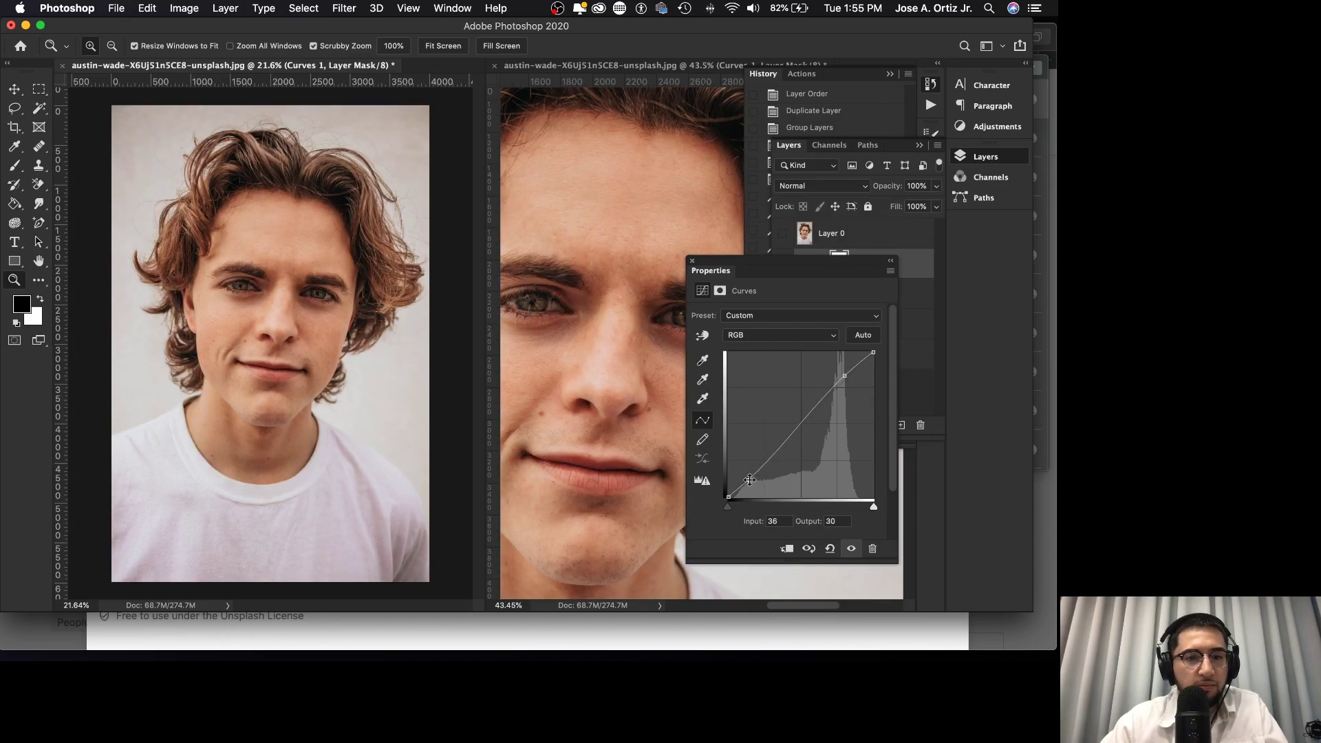
left_click_drag(748, 476, 745, 480)
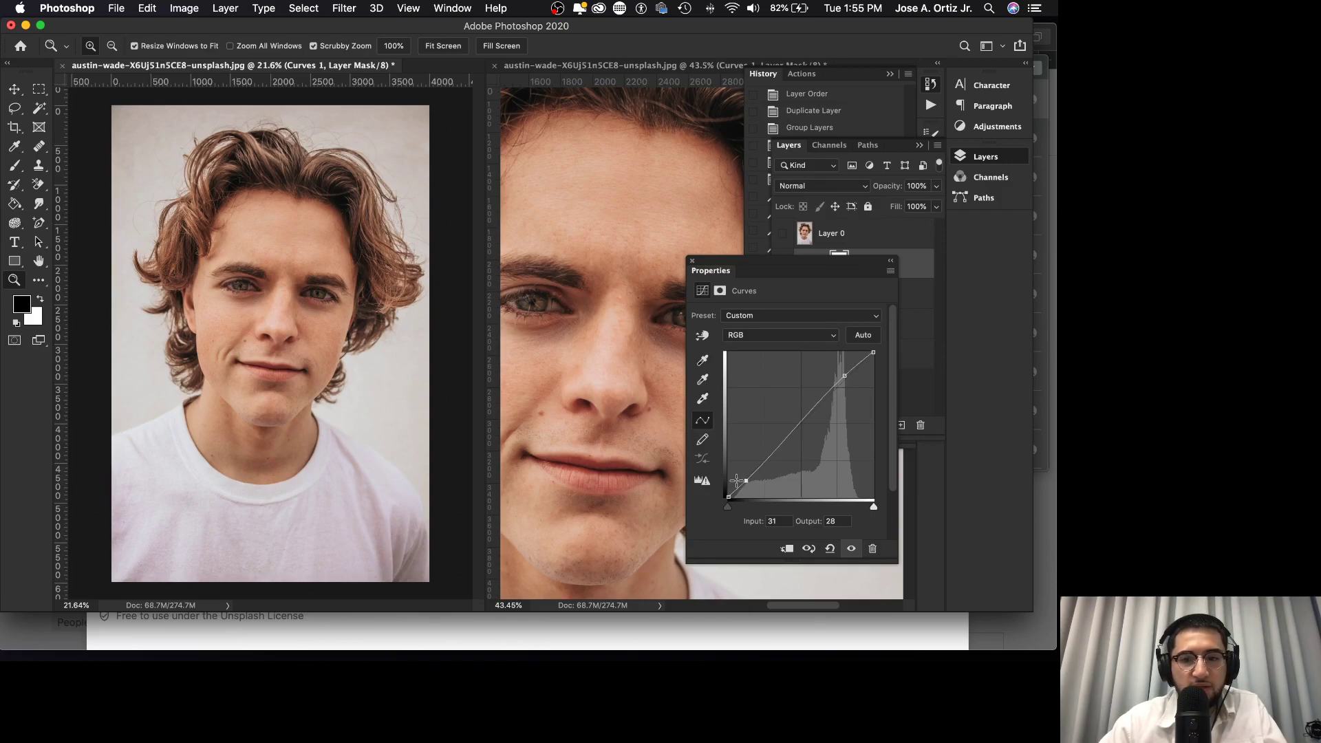
left_click_drag(745, 480, 775, 454)
left_click_drag(778, 455, 802, 419)
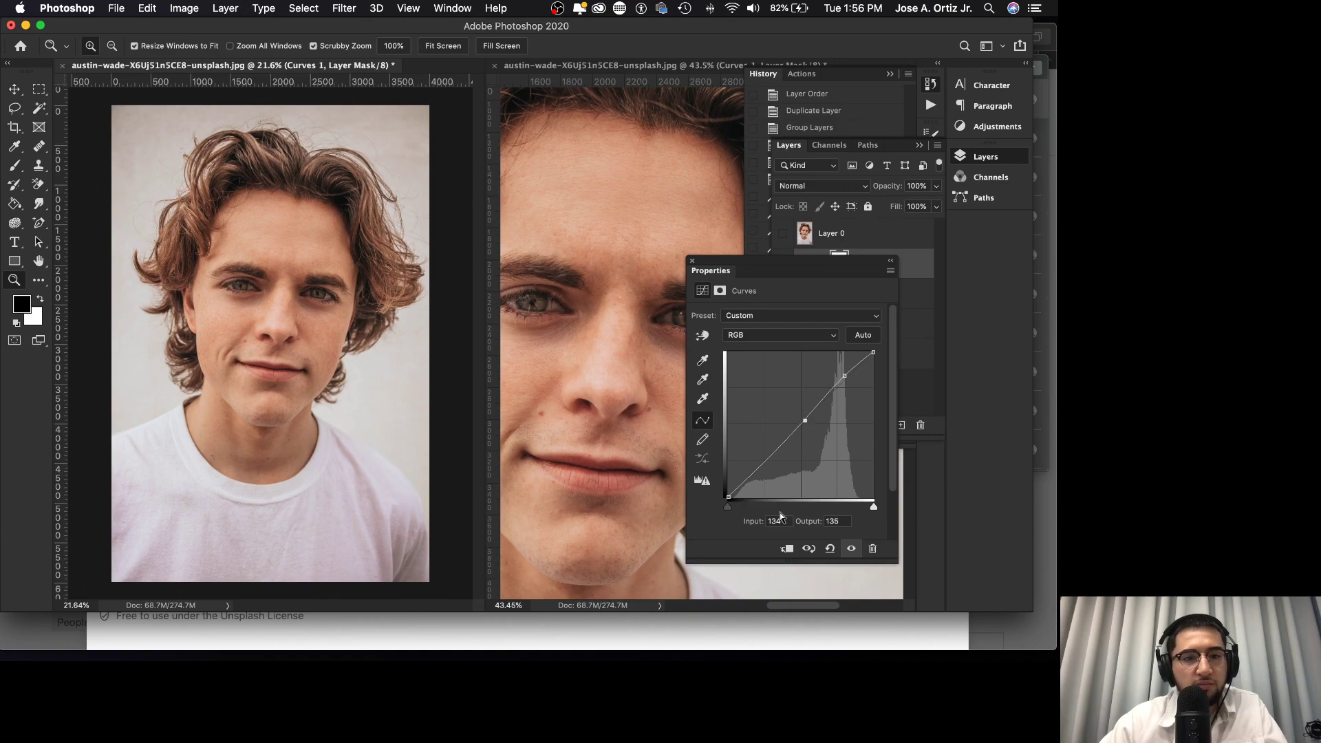
- Compare the portrait with and without the Curves 1 adjustment by toggling its visibility, leaving it shown
left_click(693, 262)
left_click(782, 266)
left_click(782, 266)
left_click(782, 266)
left_click(782, 263)
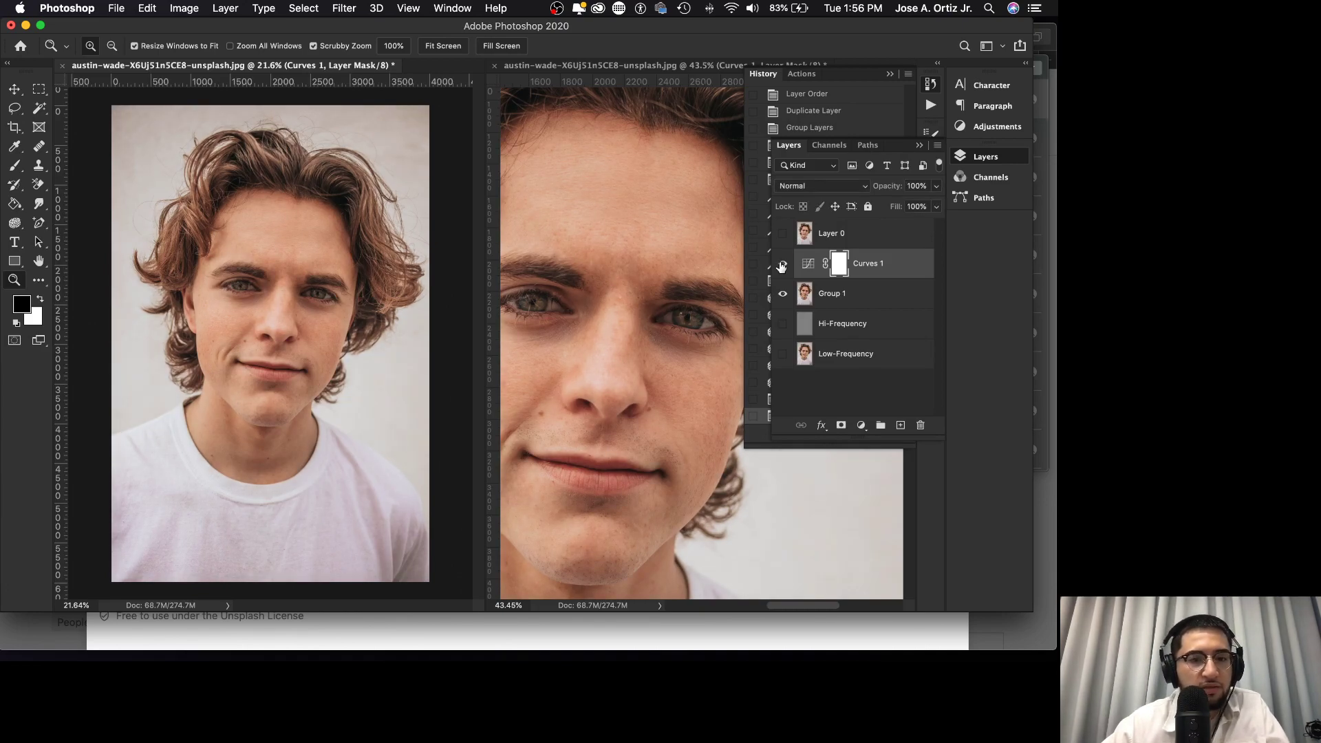
left_click(782, 266)
left_click(781, 266)
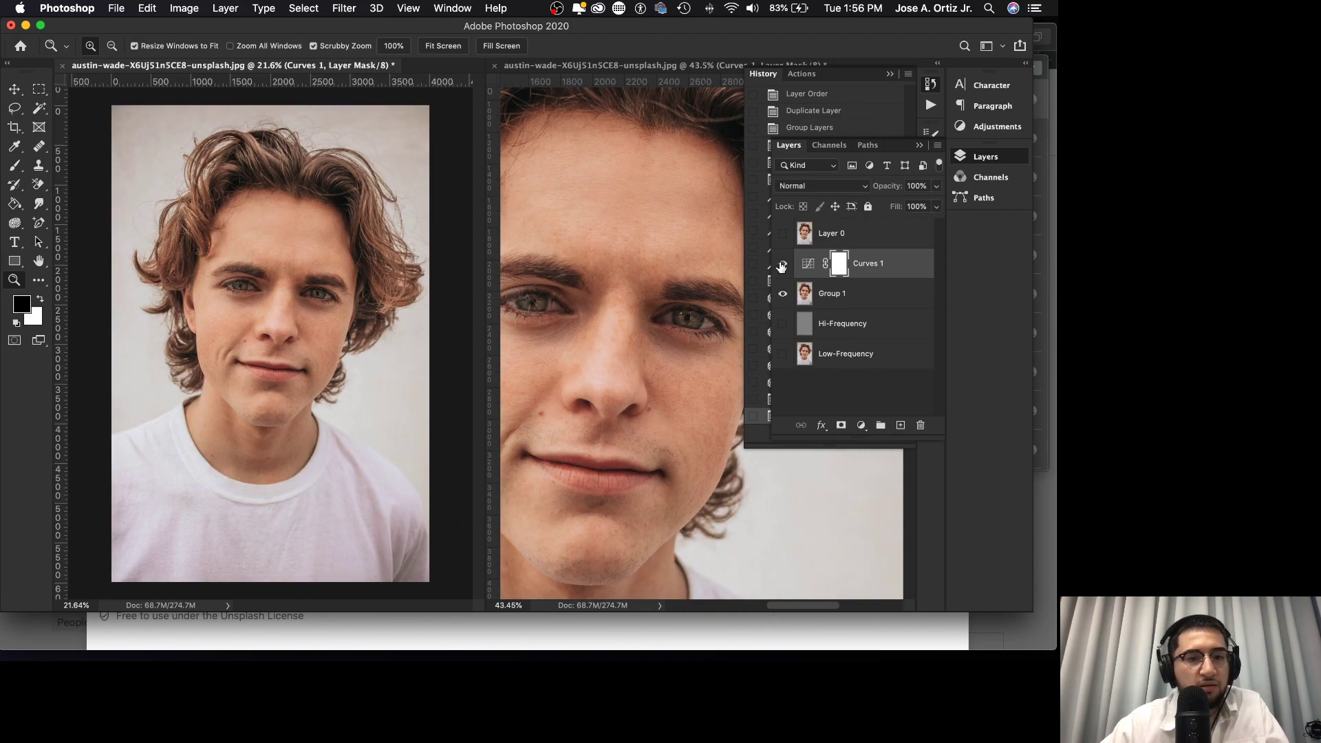
left_click(783, 263)
left_click(782, 264)
- In the Red channel of Curves 1, set a highlight point at input 214, output 206 and a midtone point at input 126, output 121
double_click(810, 265)
left_click(806, 335)
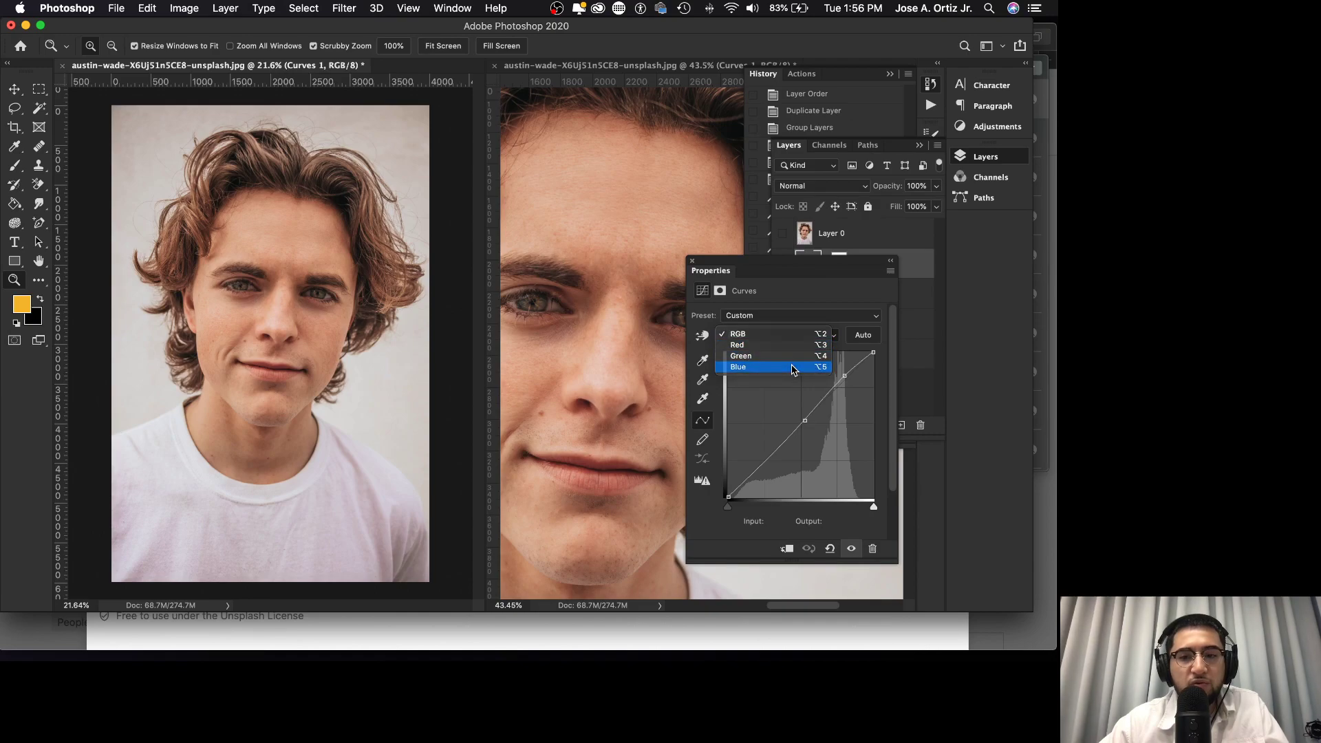
left_click(793, 369)
left_click(755, 336)
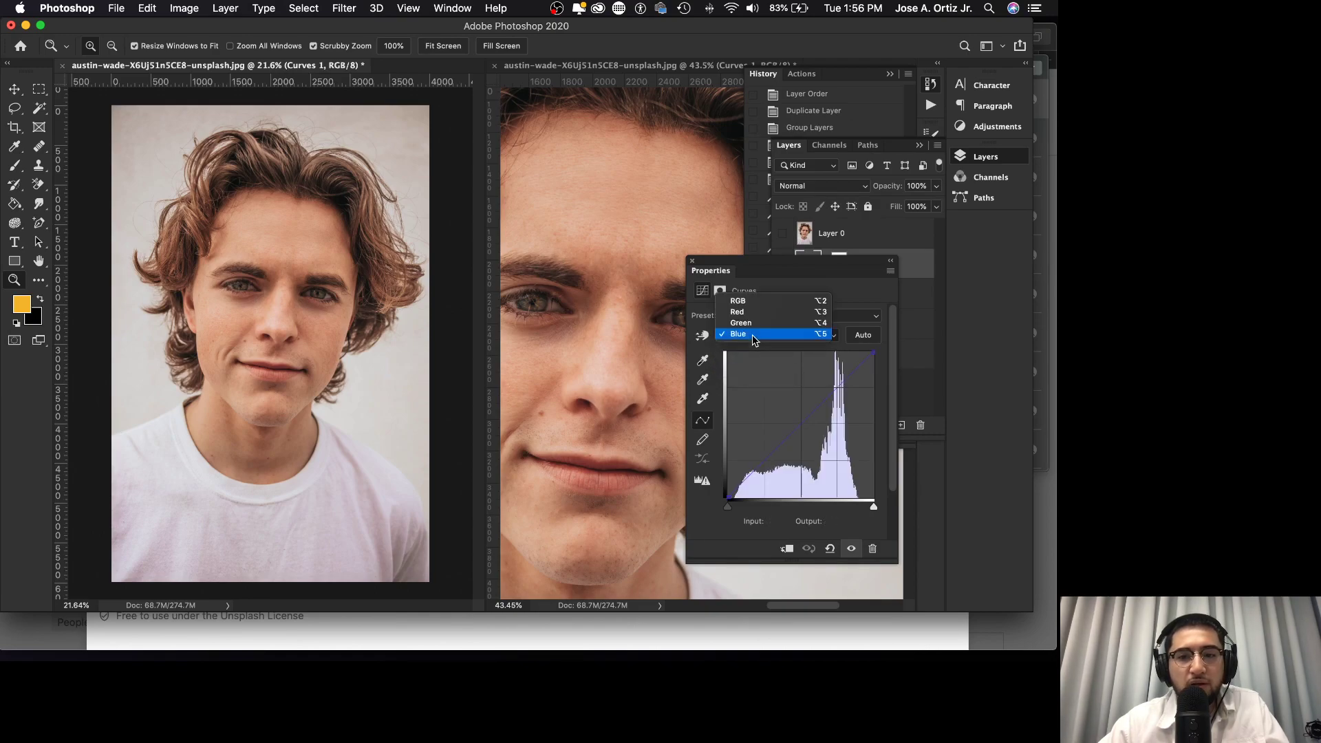
left_click(753, 313)
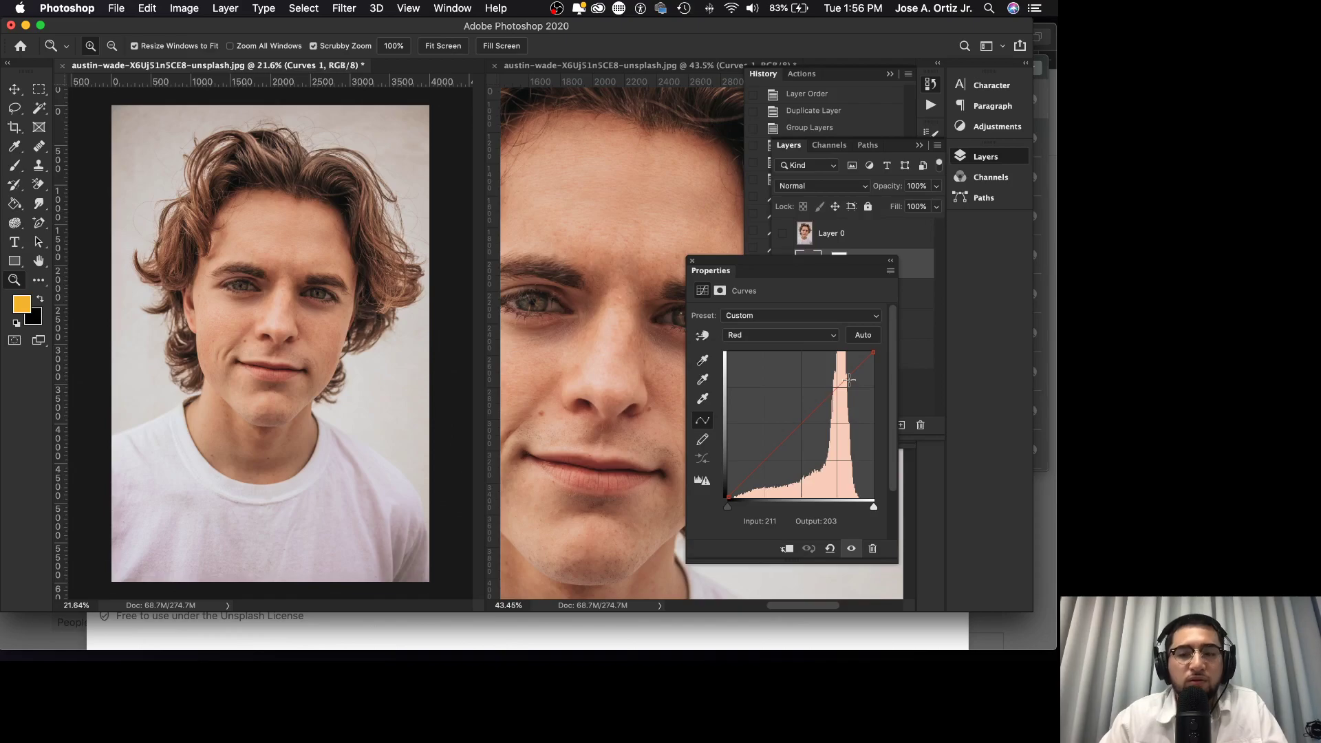
left_click(850, 379)
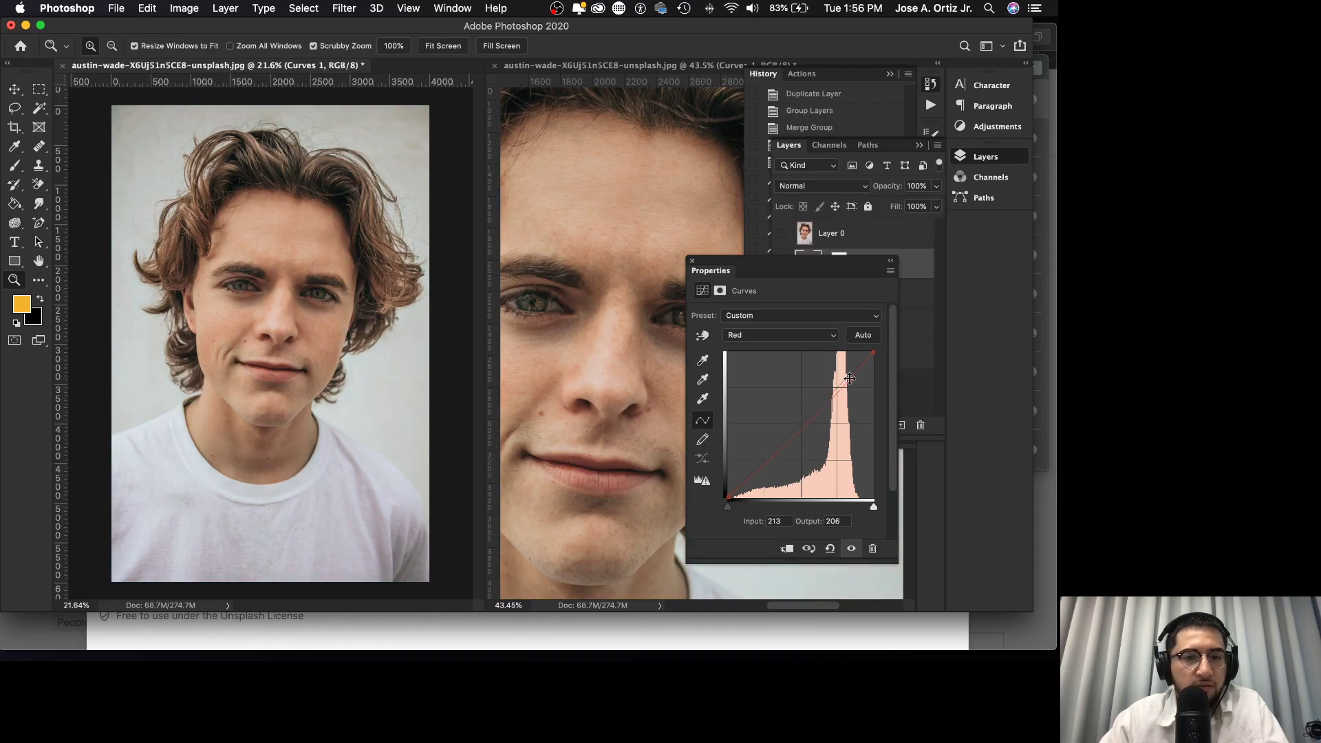
left_click_drag(850, 377, 851, 381)
key("Down")
key("Down")
key("Down")
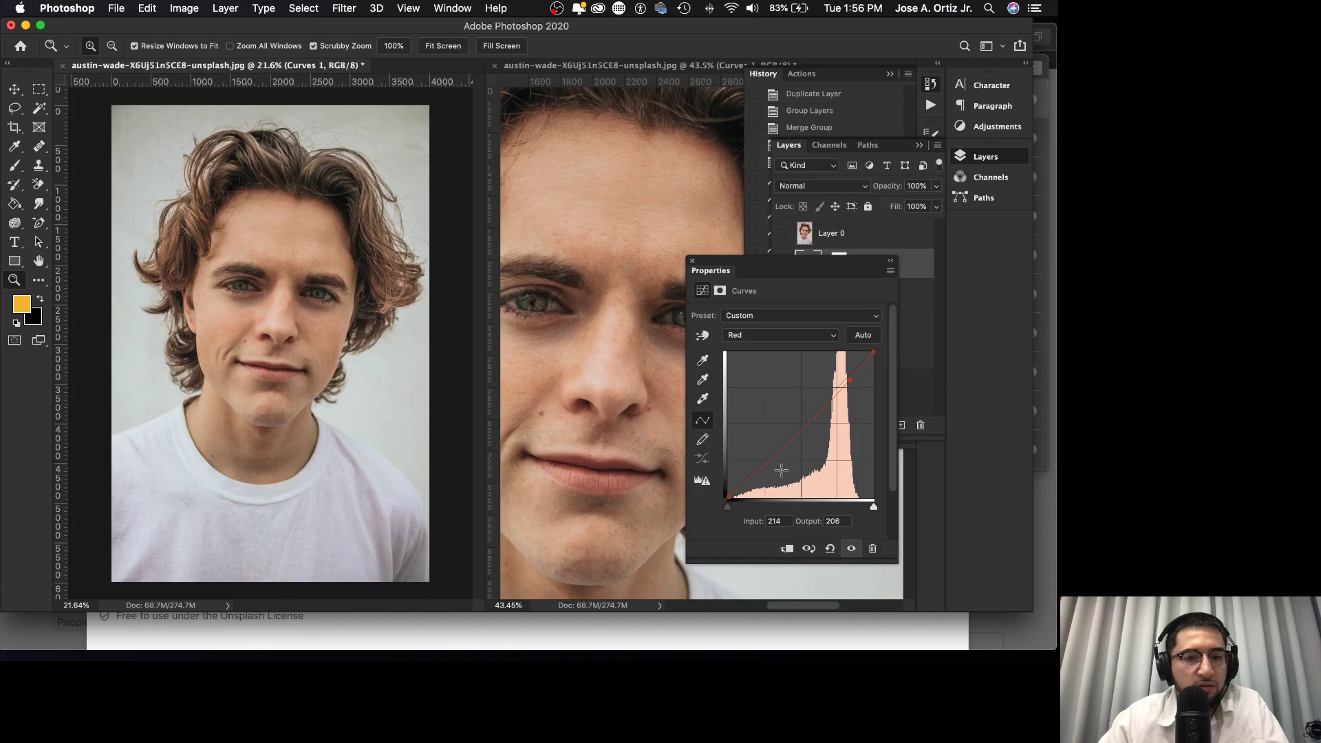
left_click(803, 427)
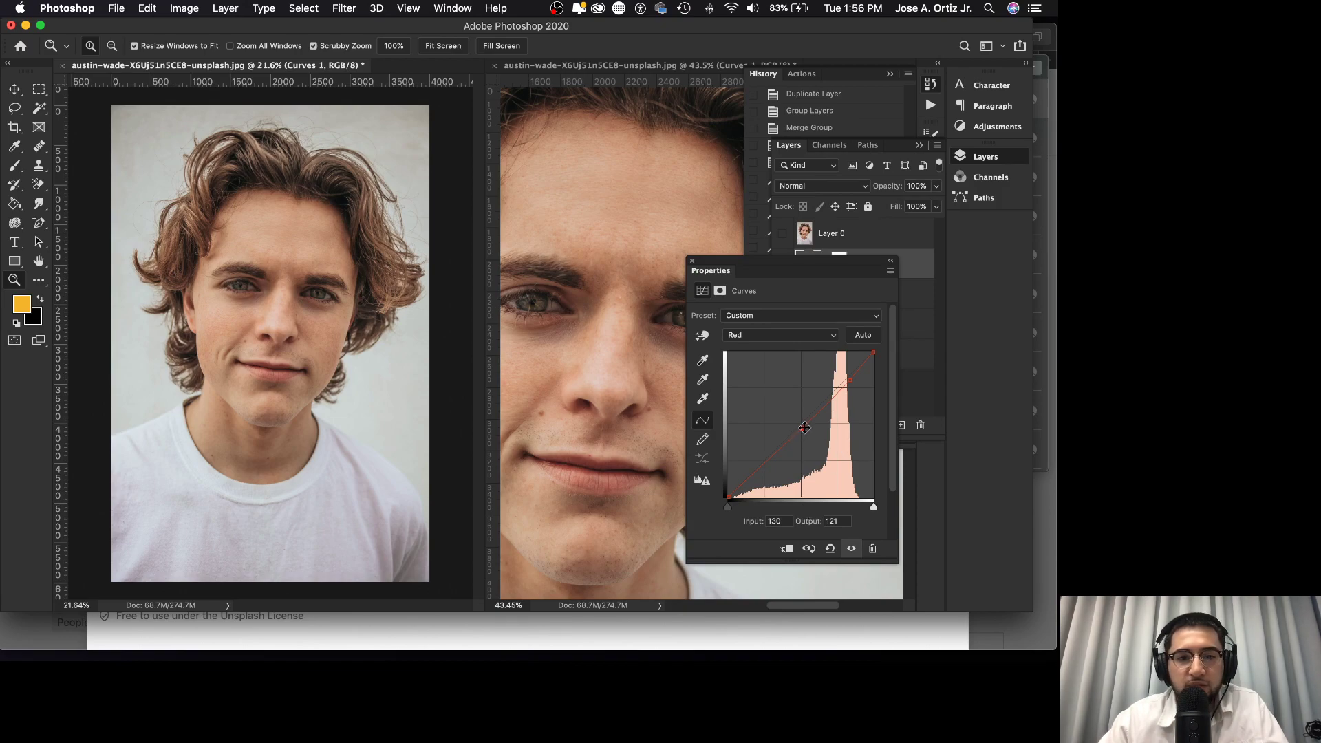
left_click_drag(804, 427, 801, 429)
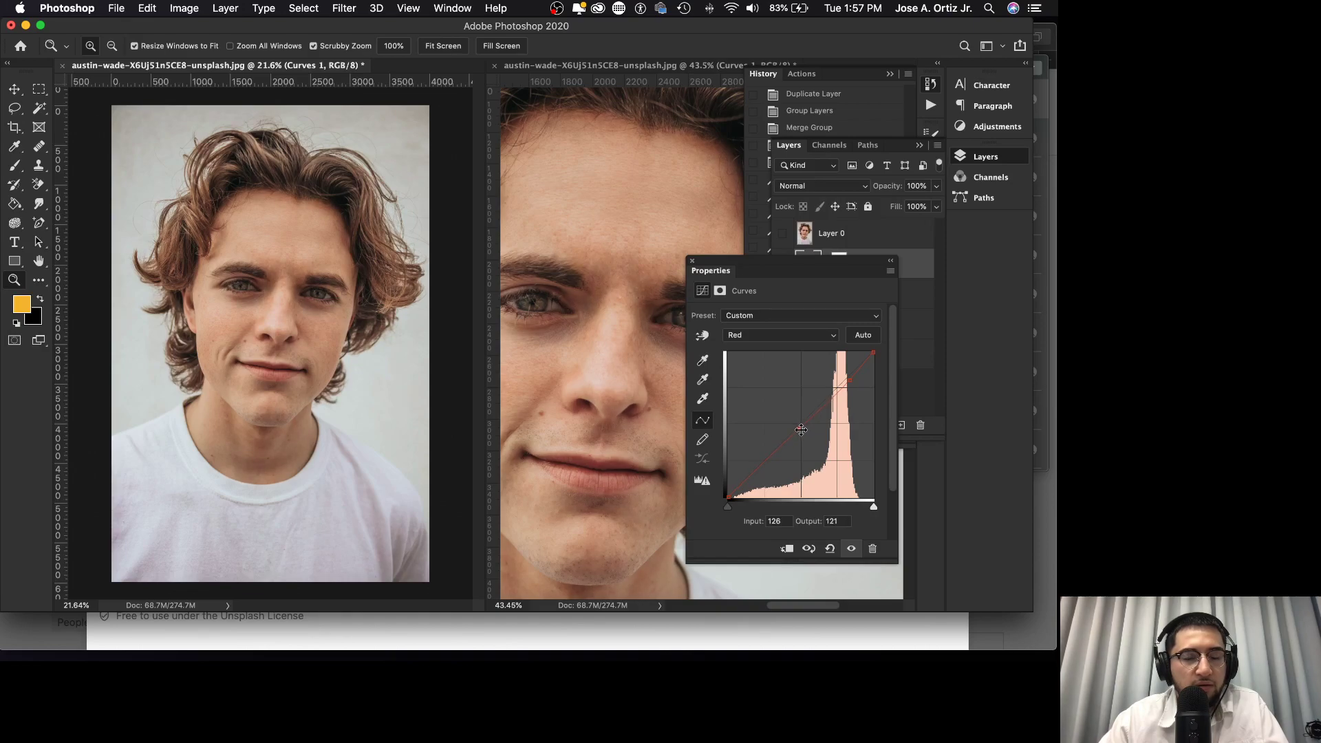
- Close the curve settings and compare the portrait with and without the Curves 1 adjustment, leaving it shown
left_click(692, 260)
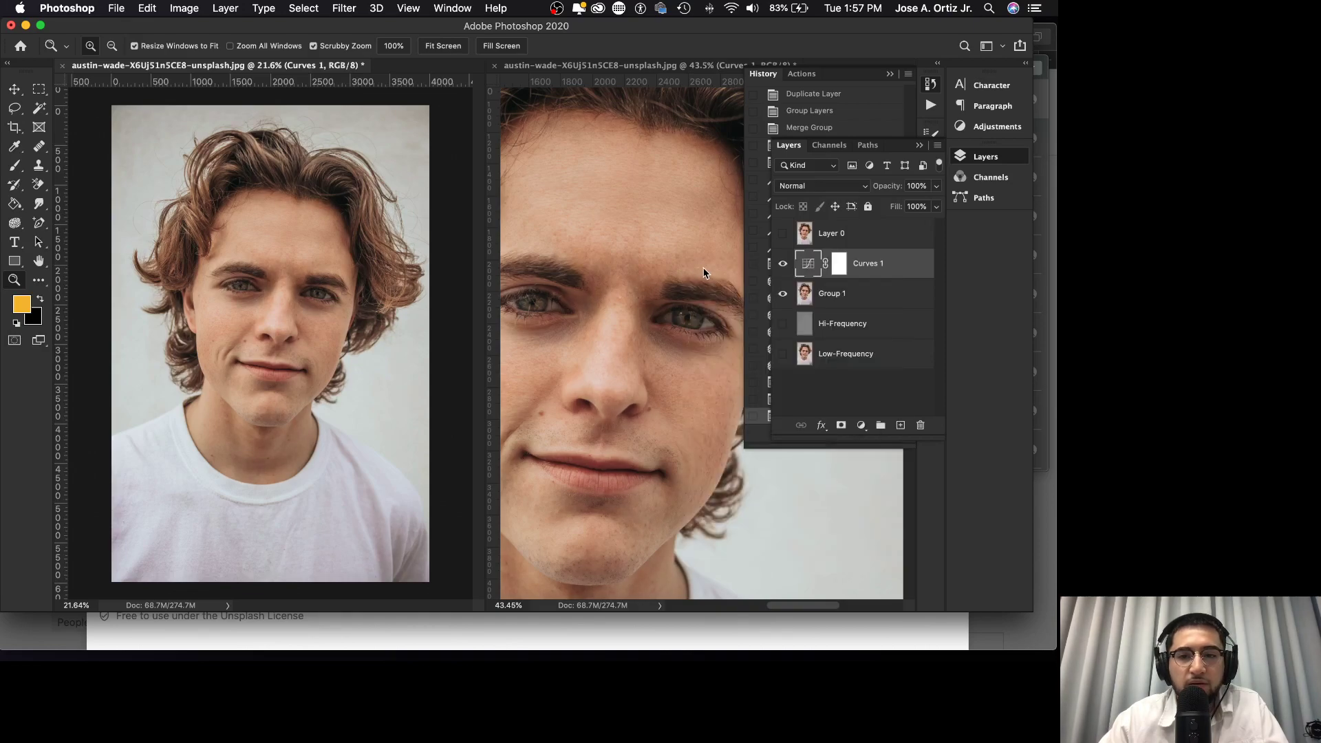
left_click(779, 269)
left_click(780, 269)
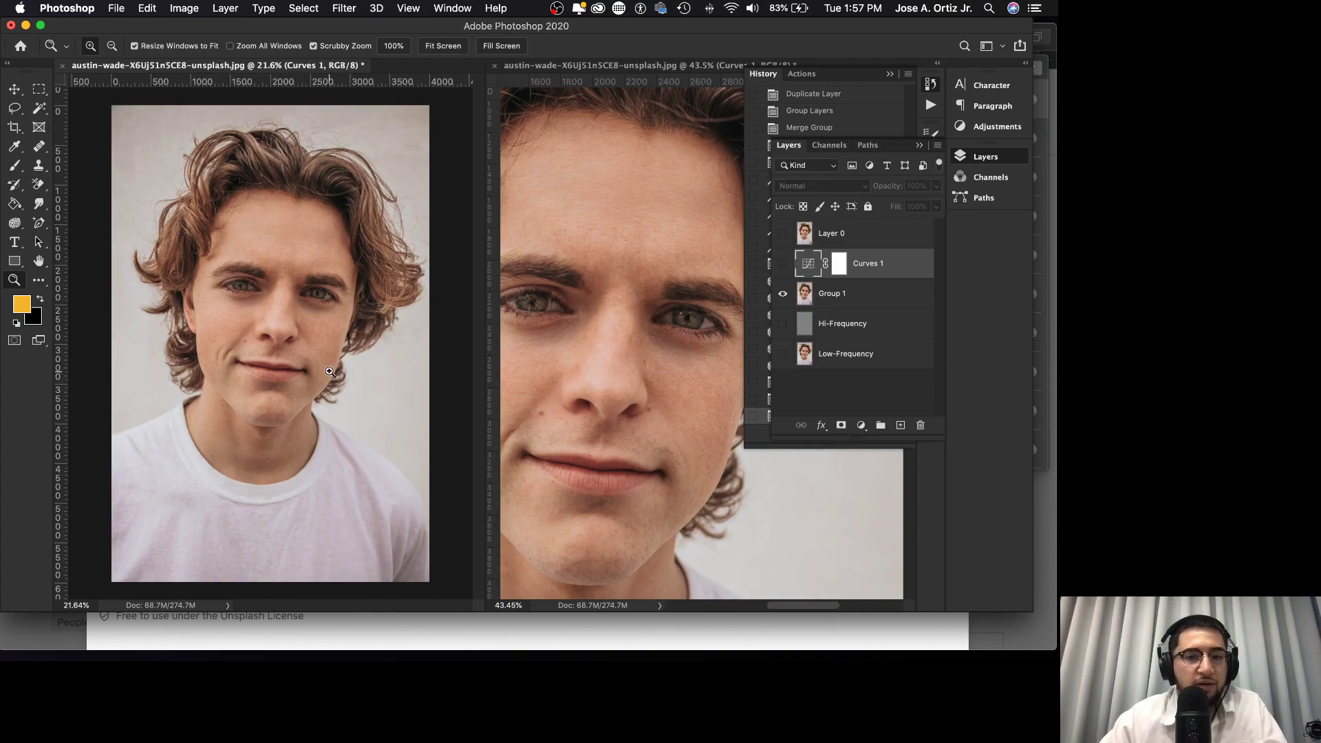
left_click_drag(330, 372, 324, 370)
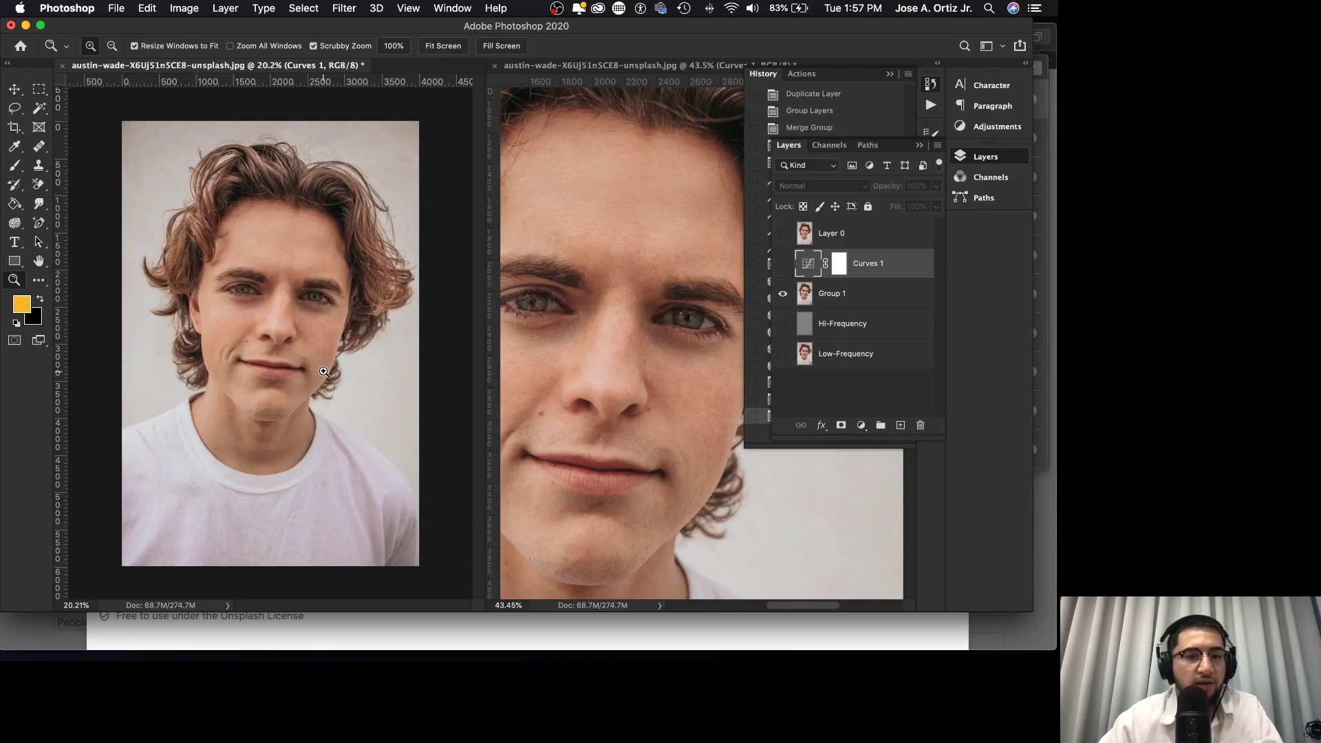
left_click(784, 264)
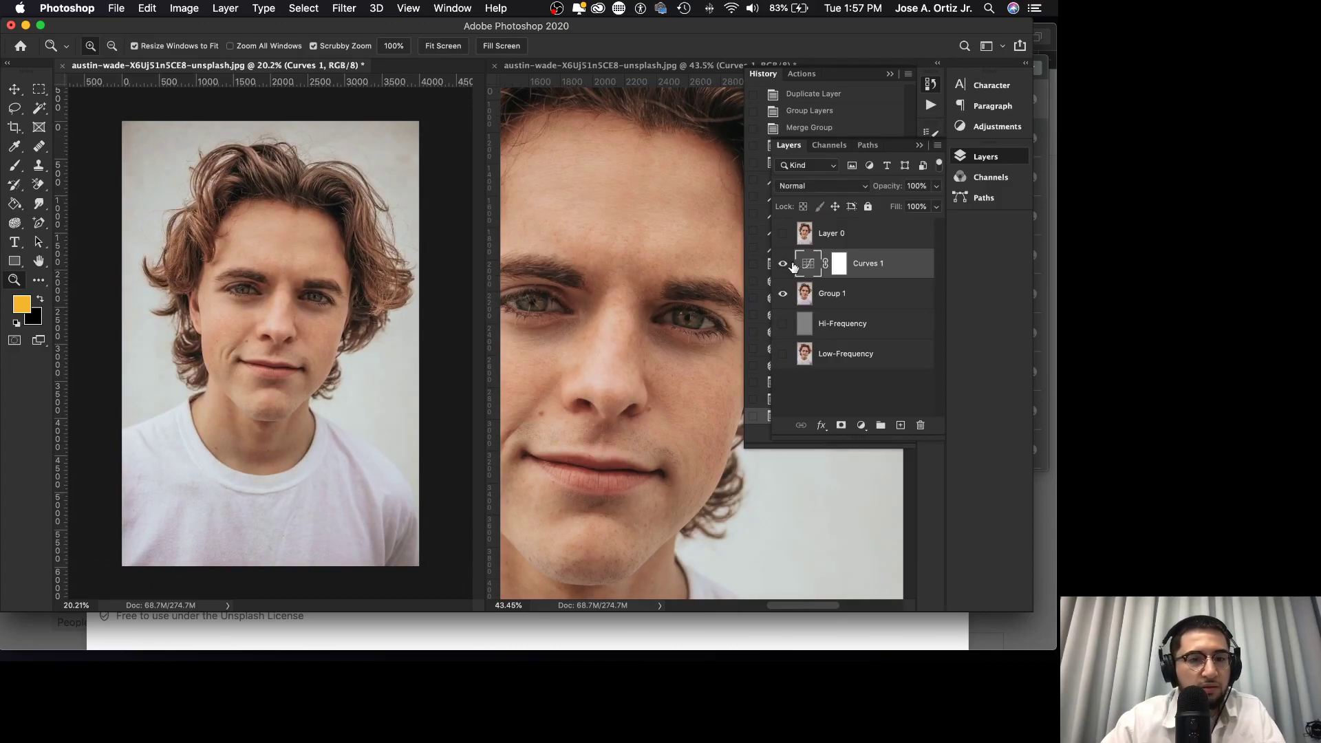
left_click_drag(289, 311, 287, 312)
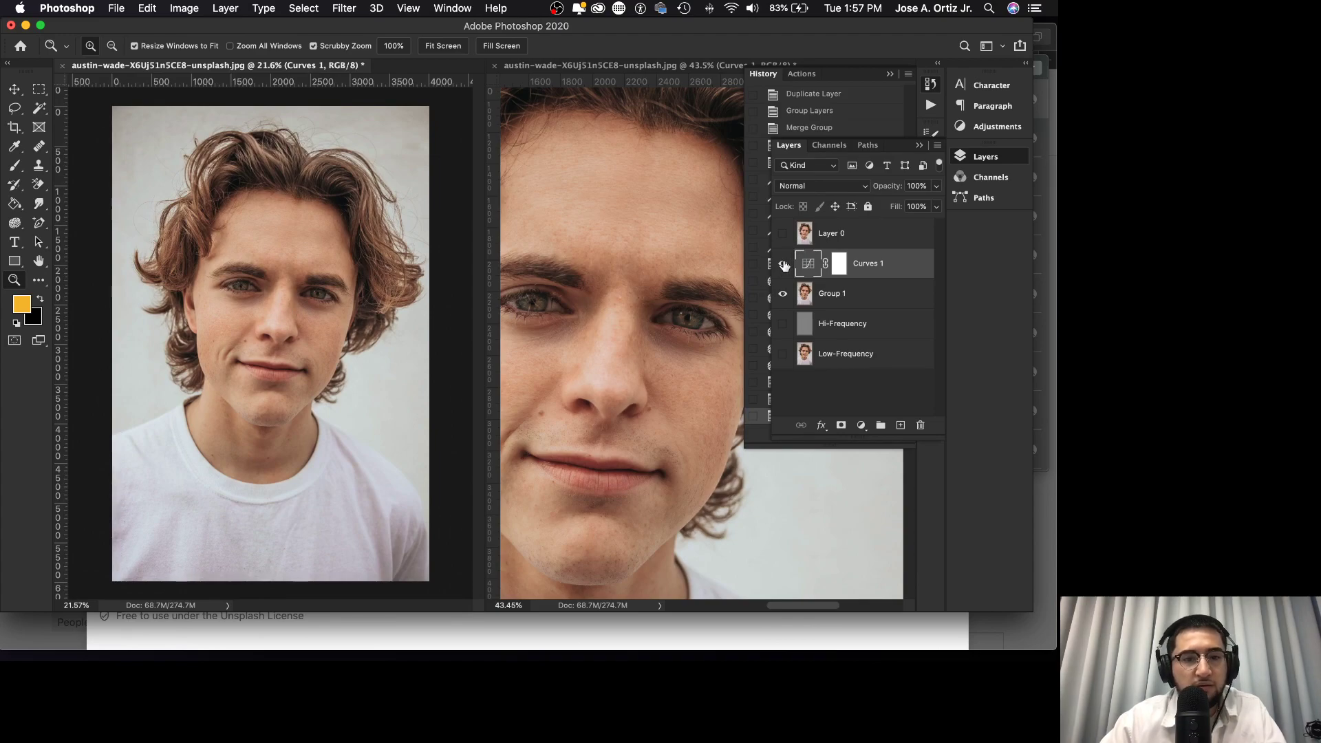
- Compare the original portrait on Layer 0 with the retouched result by toggling that layer's visibility, leaving it hidden
left_click(784, 235)
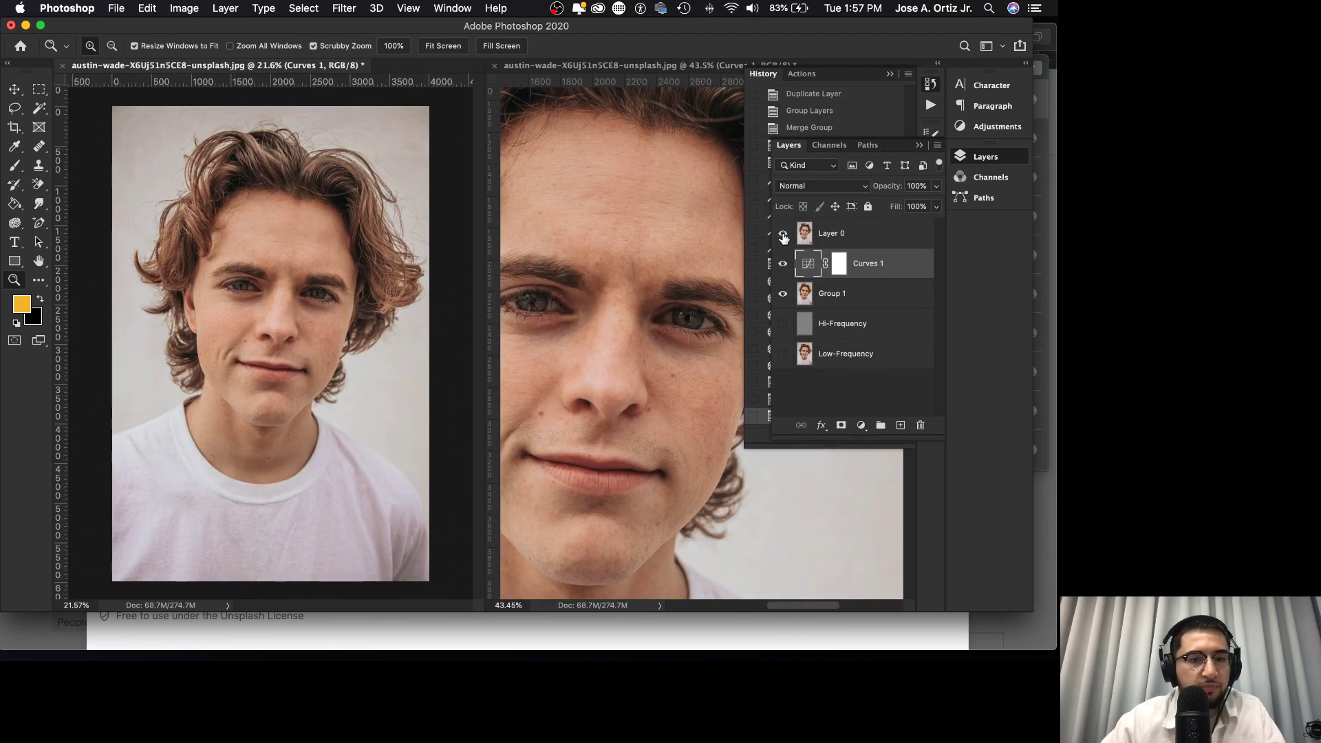
left_click(783, 235)
left_click(784, 235)
left_click(784, 235)
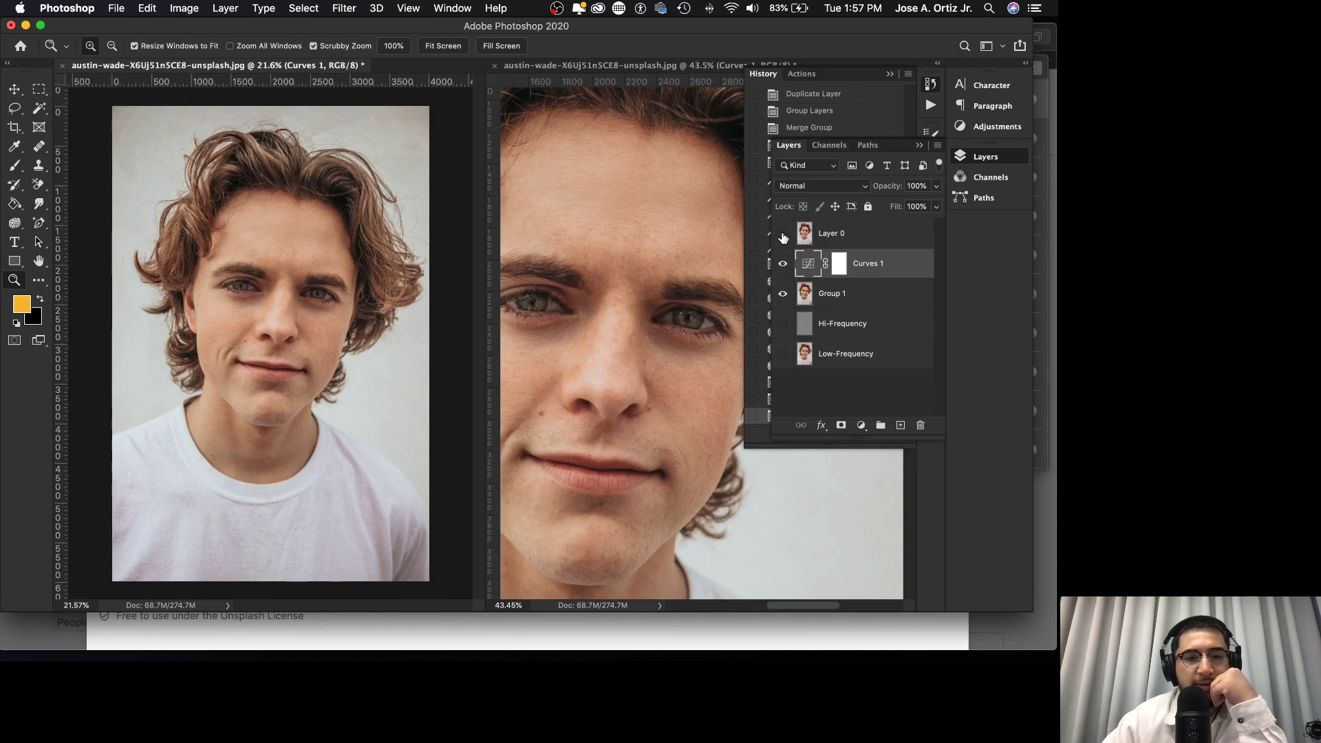
left_click(783, 235)
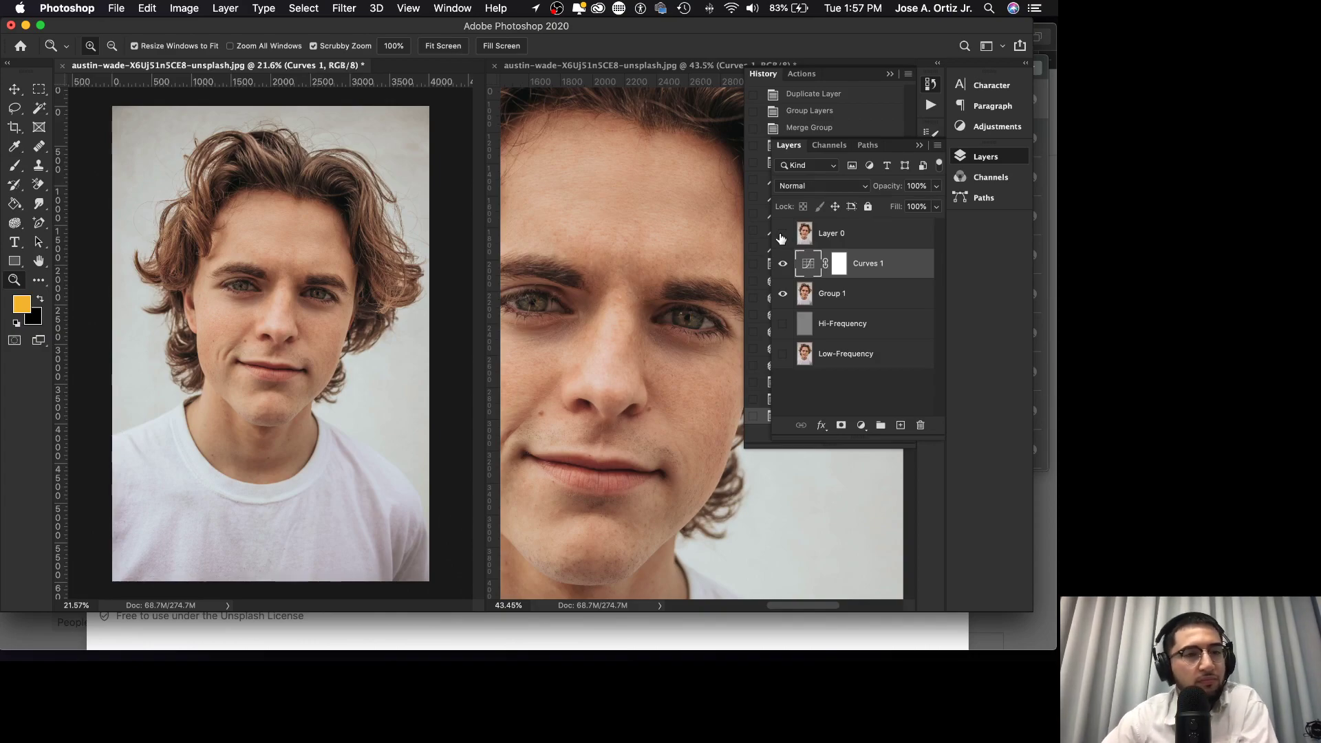
left_click(783, 236)
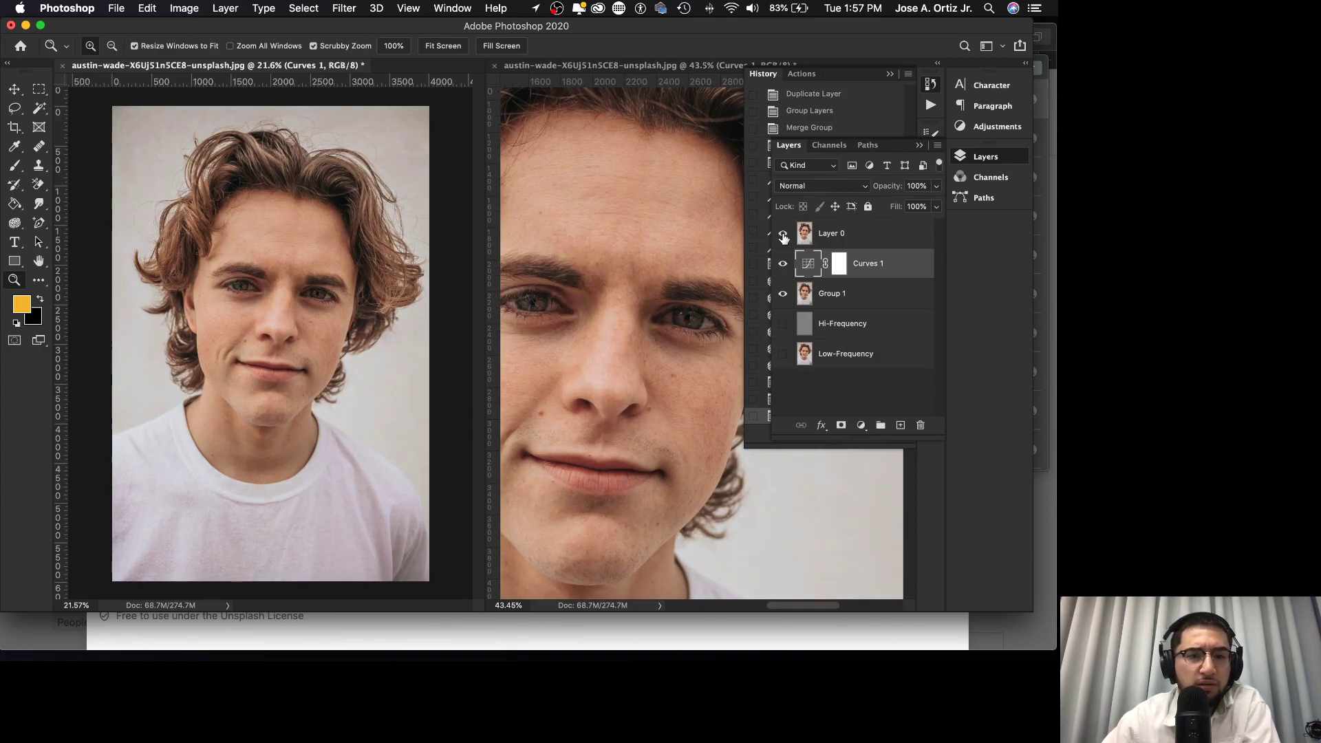
left_click(783, 235)
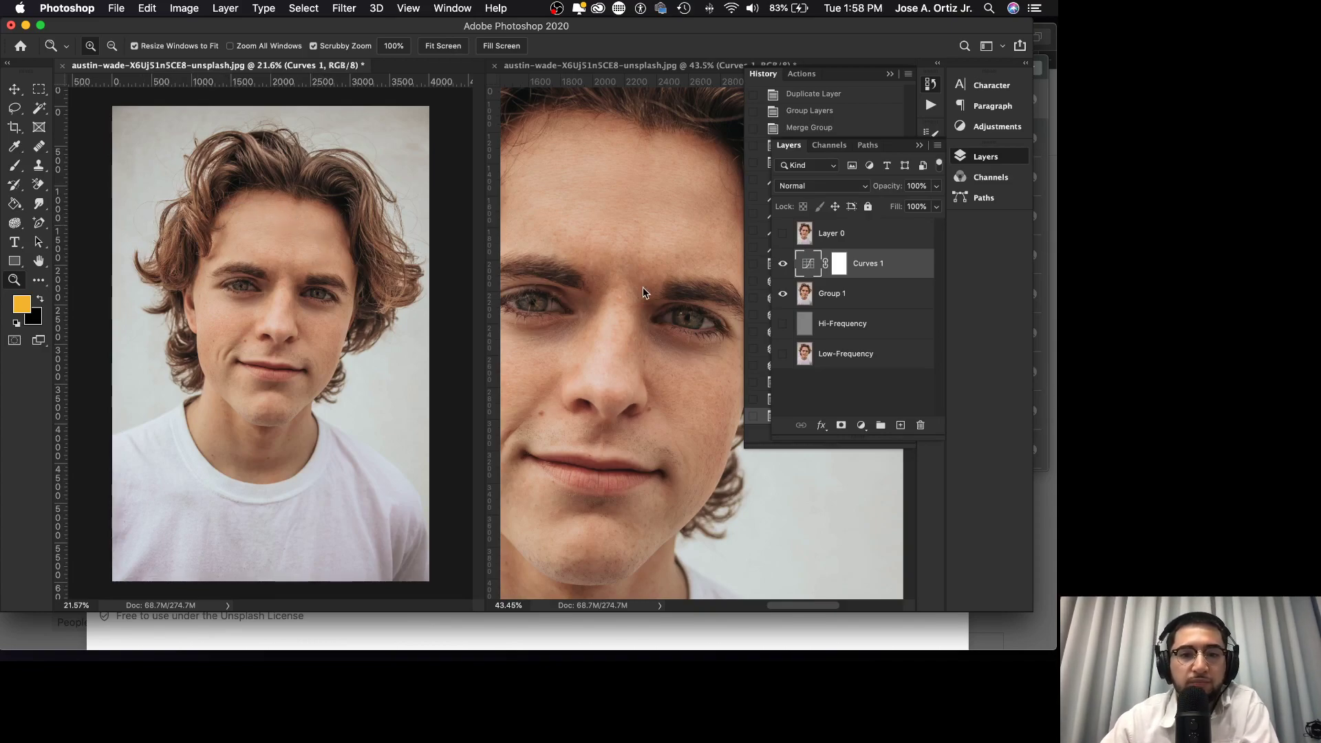
- Examine the retouched face in the close-up view against the original on Layer 0, leaving Layer 0 hidden
scroll(729, 286, "down", 1)
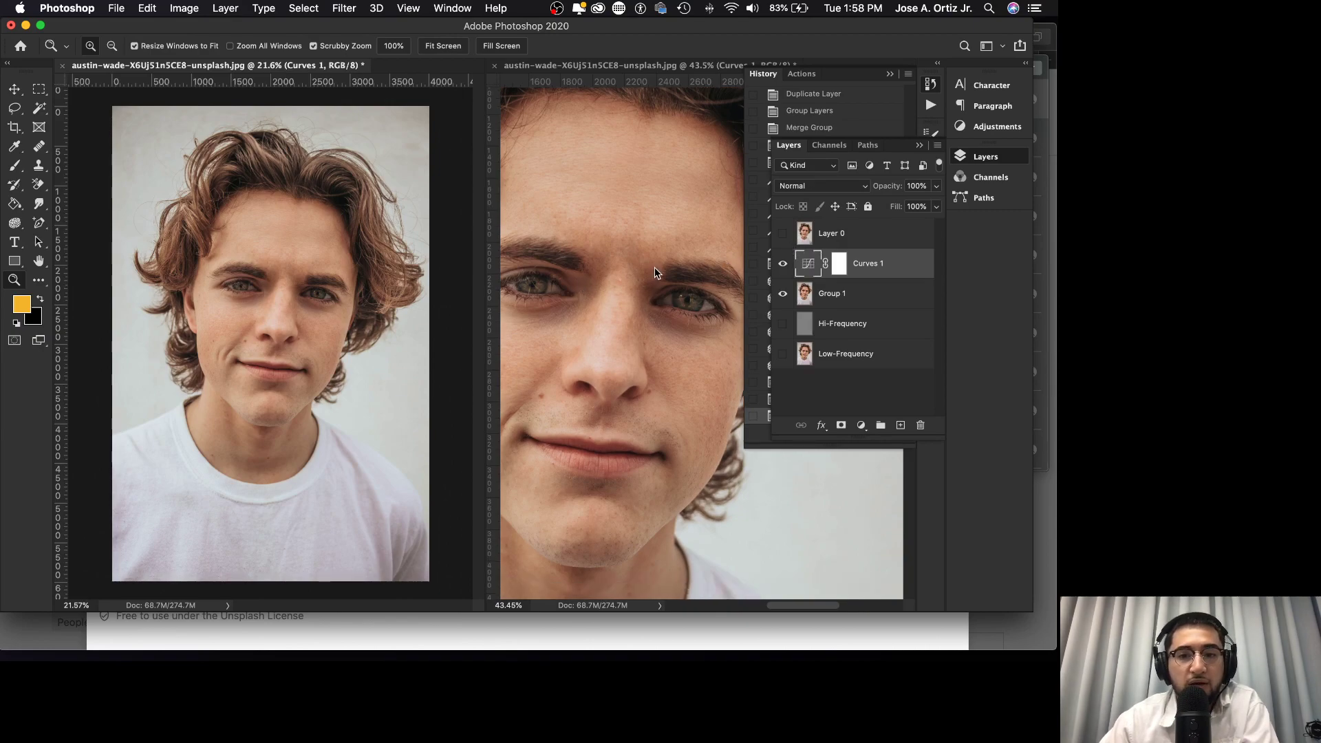
scroll(654, 267, "up", 1)
scroll(678, 241, "left", 1)
left_click(783, 235)
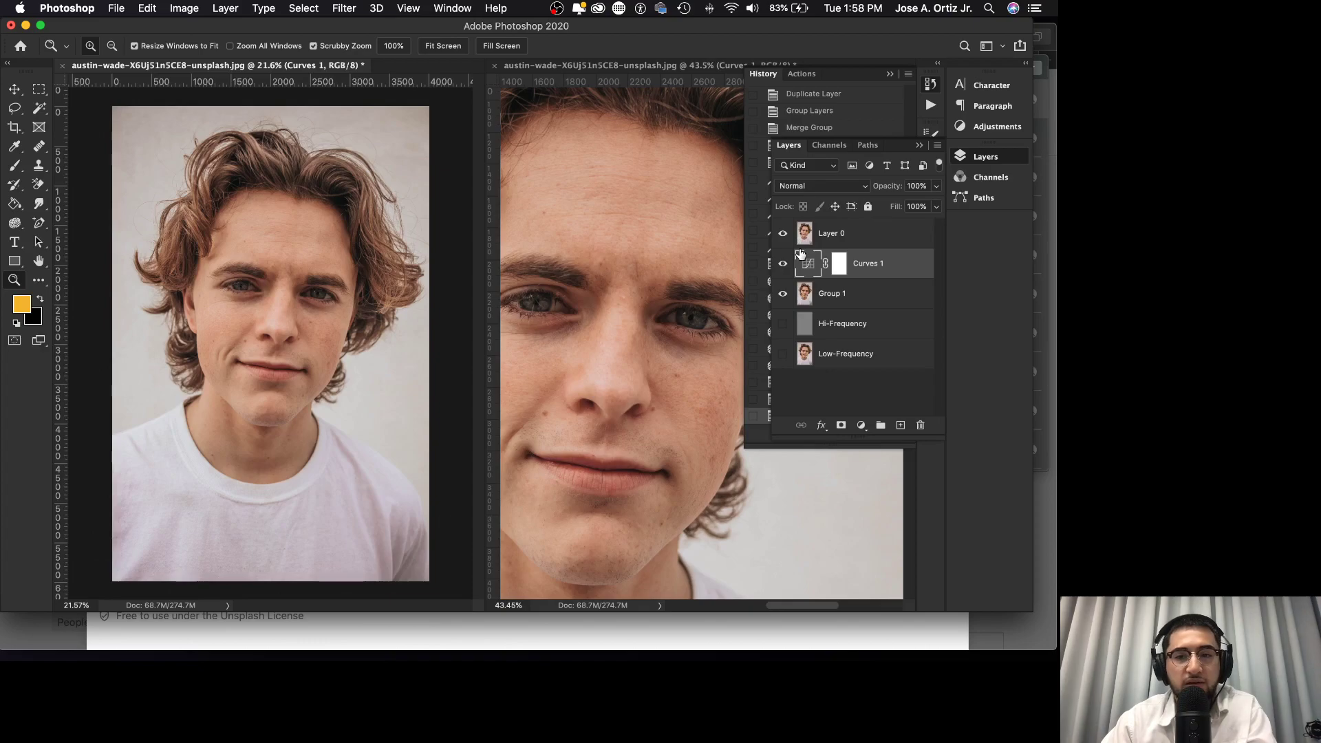
left_click(783, 235)
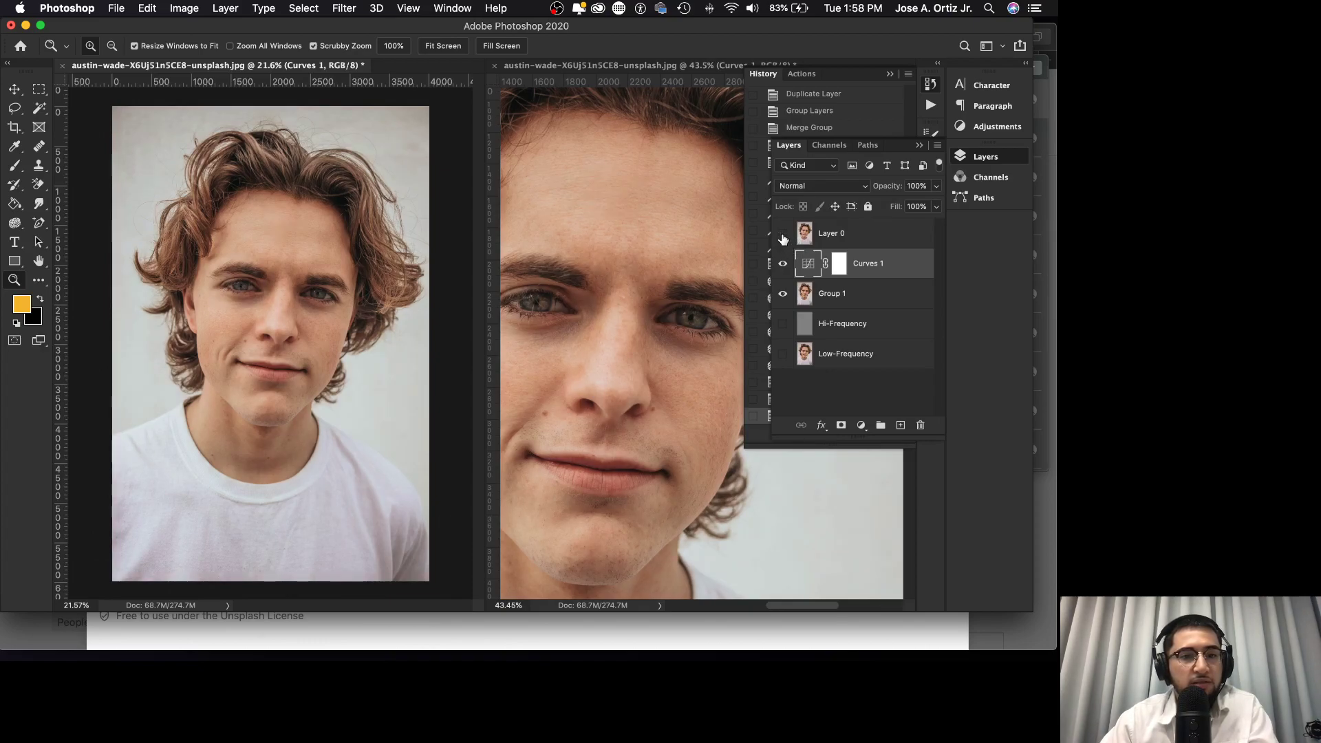
left_click(783, 235)
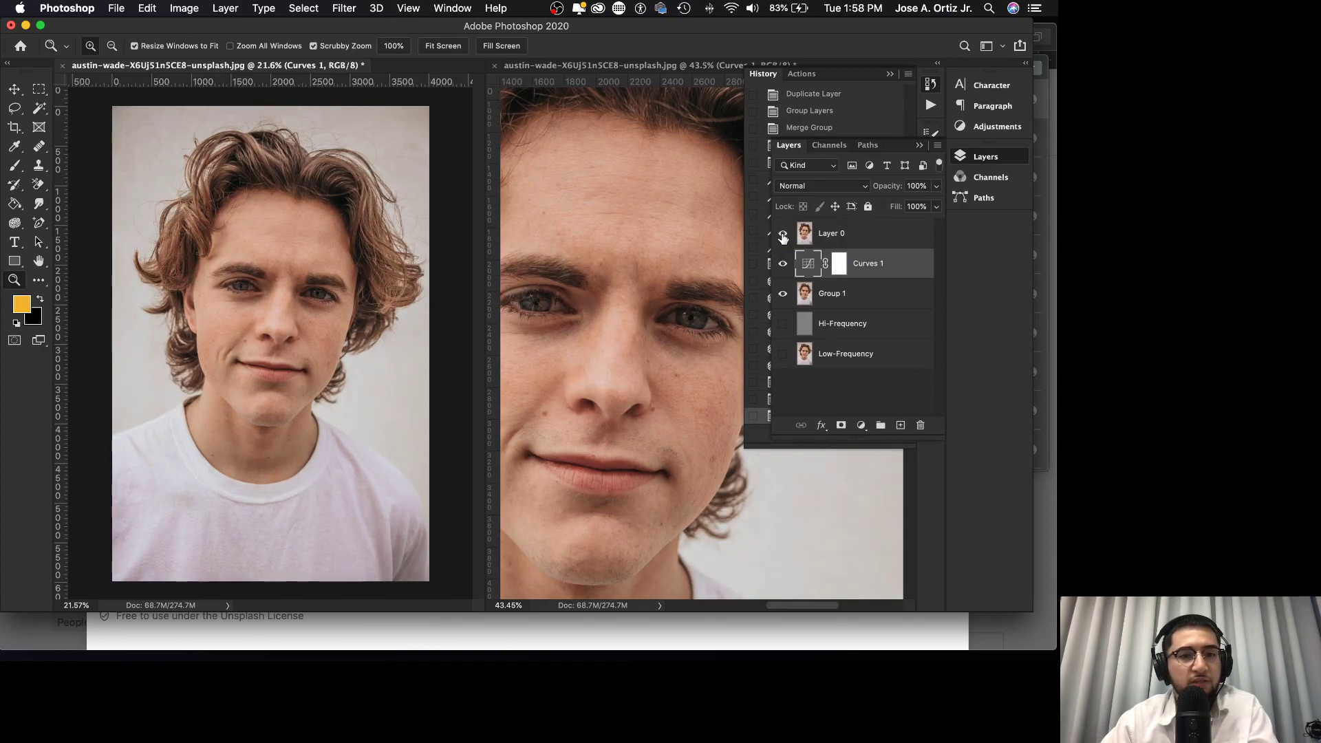
left_click(783, 236)
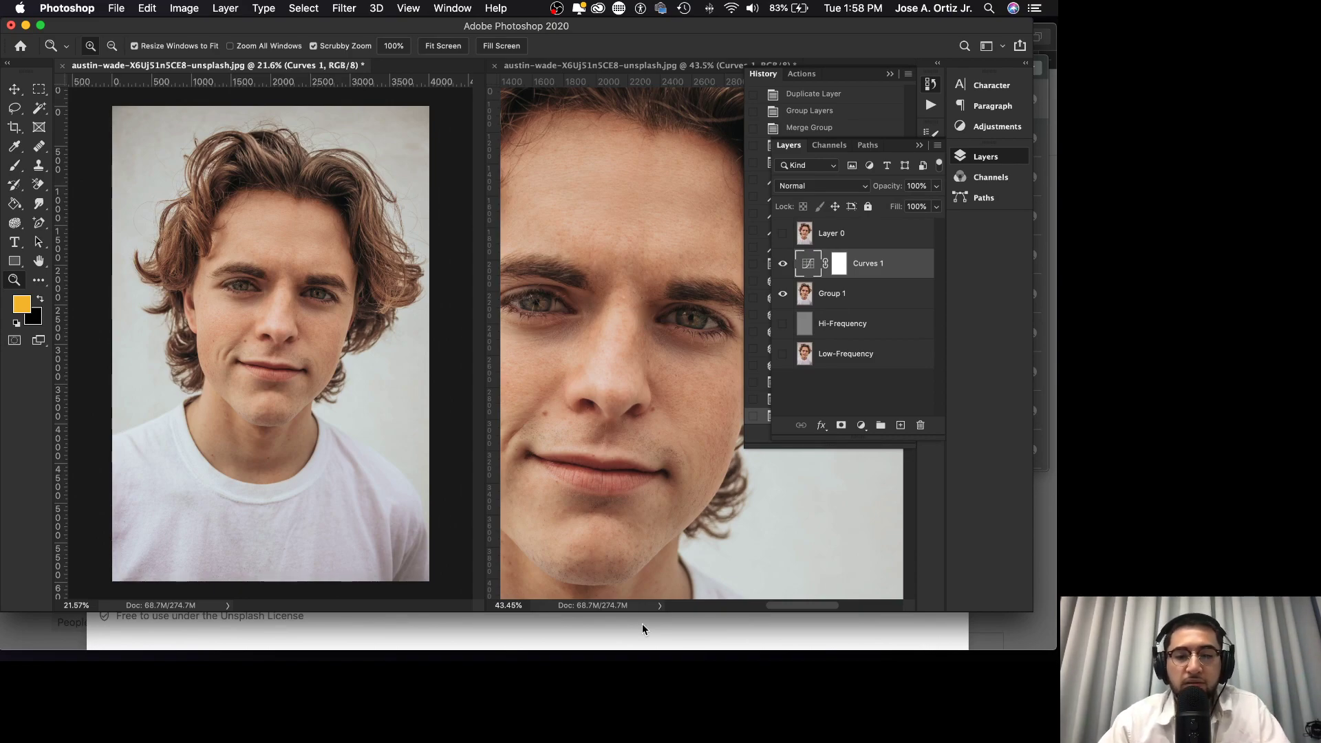
- Switch to OBS and bring its main window in front of the Photoshop documents
mouse_move(646, 659)
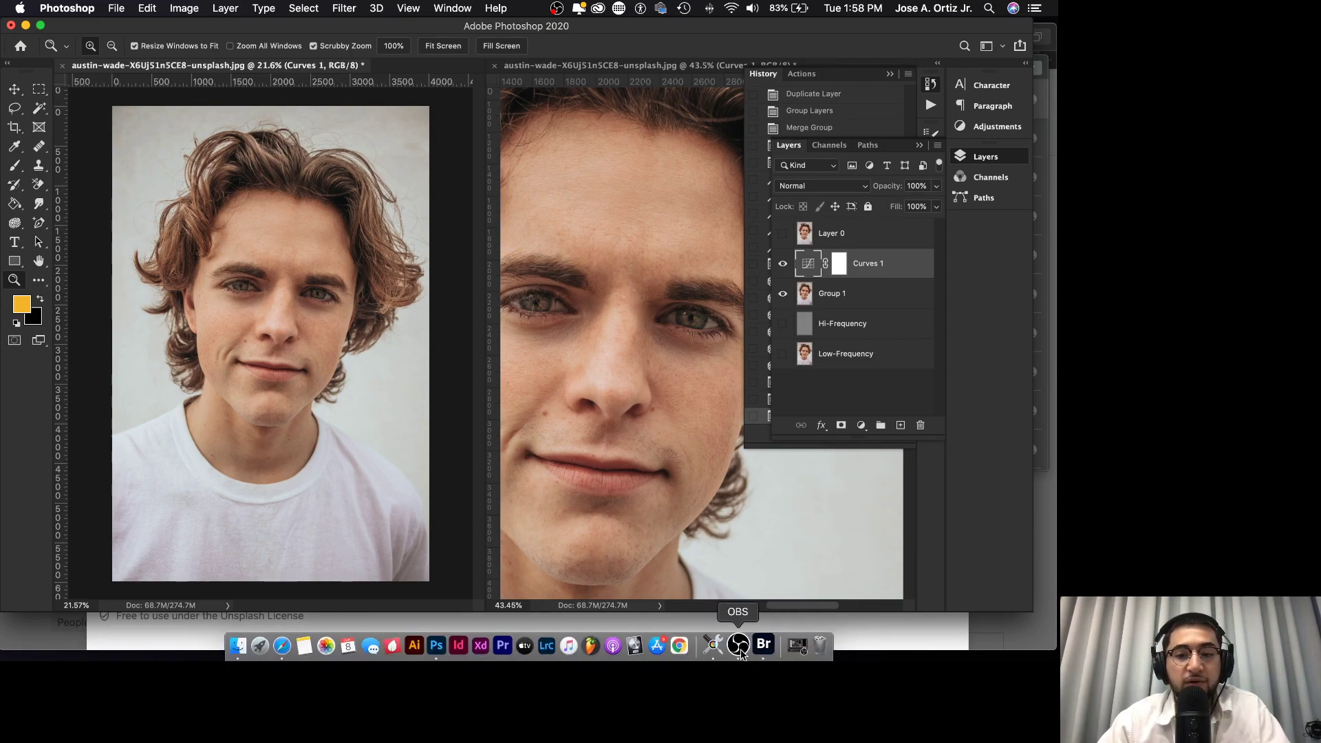
left_click(739, 650)
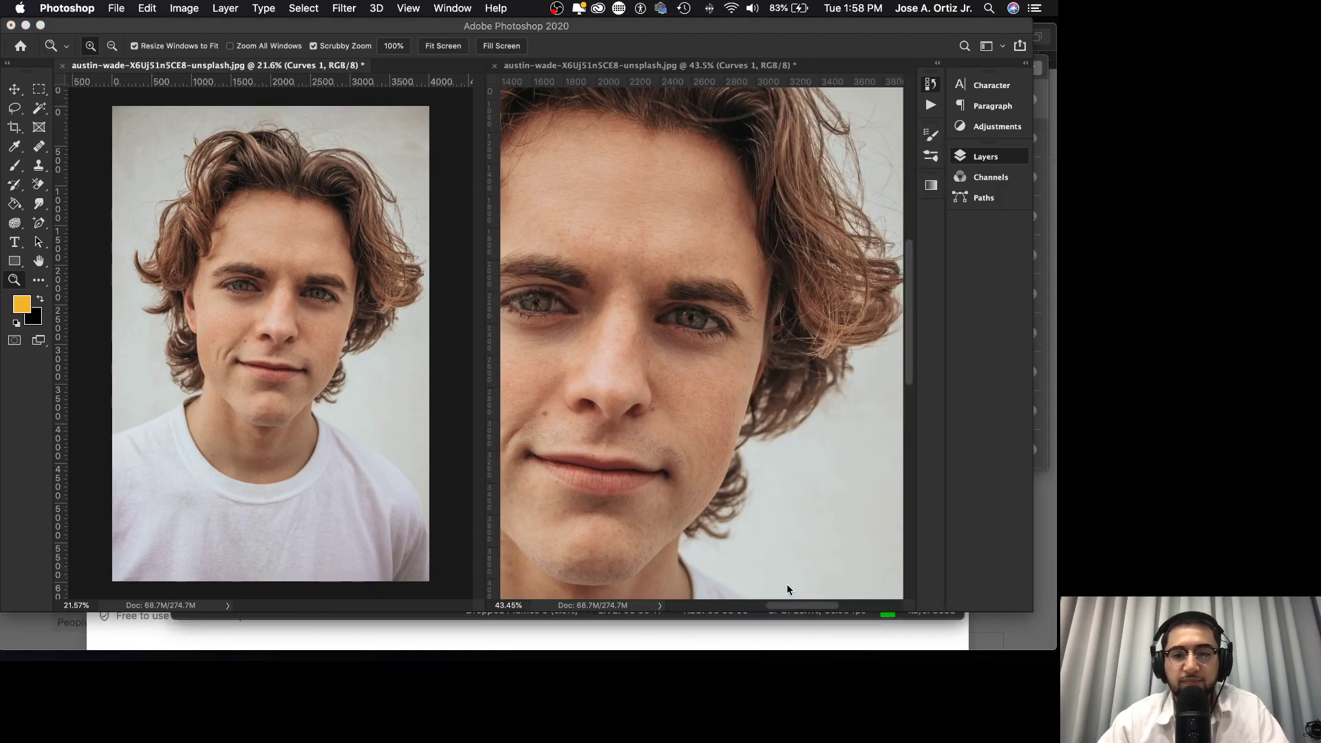
left_click(791, 614)
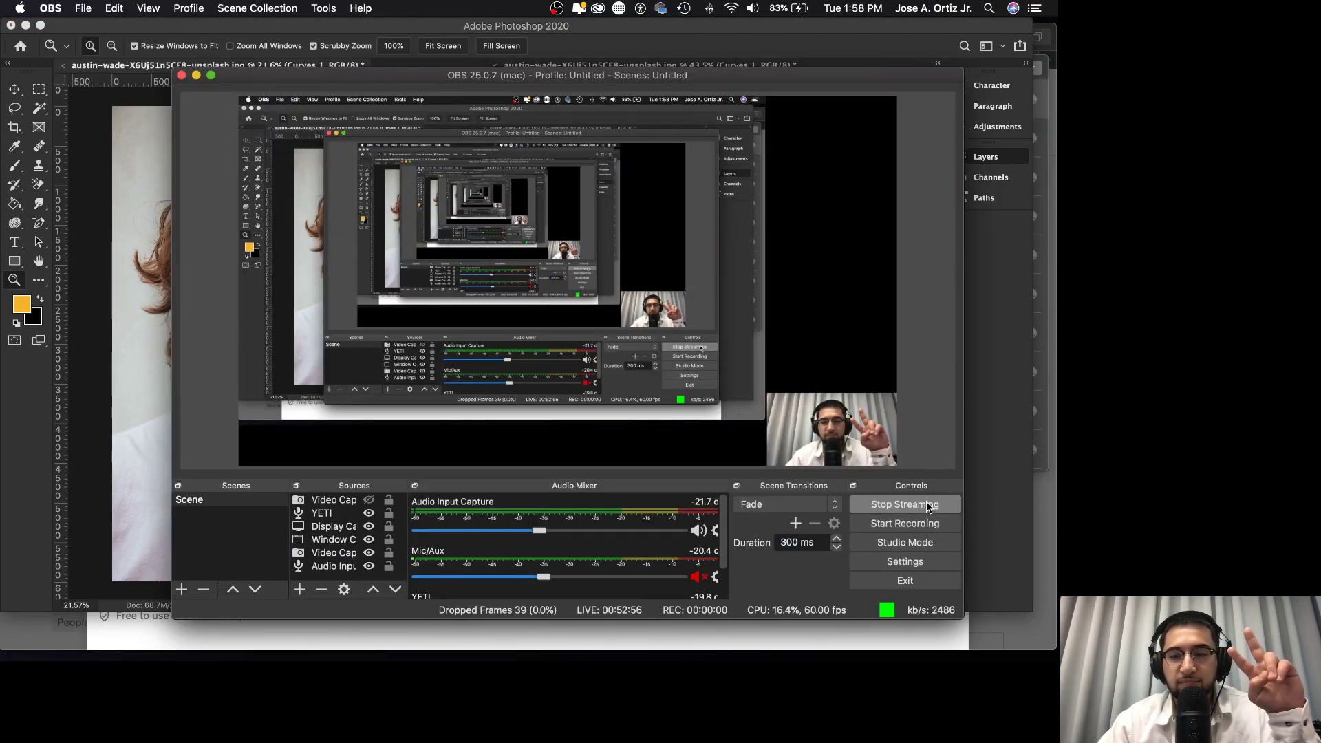